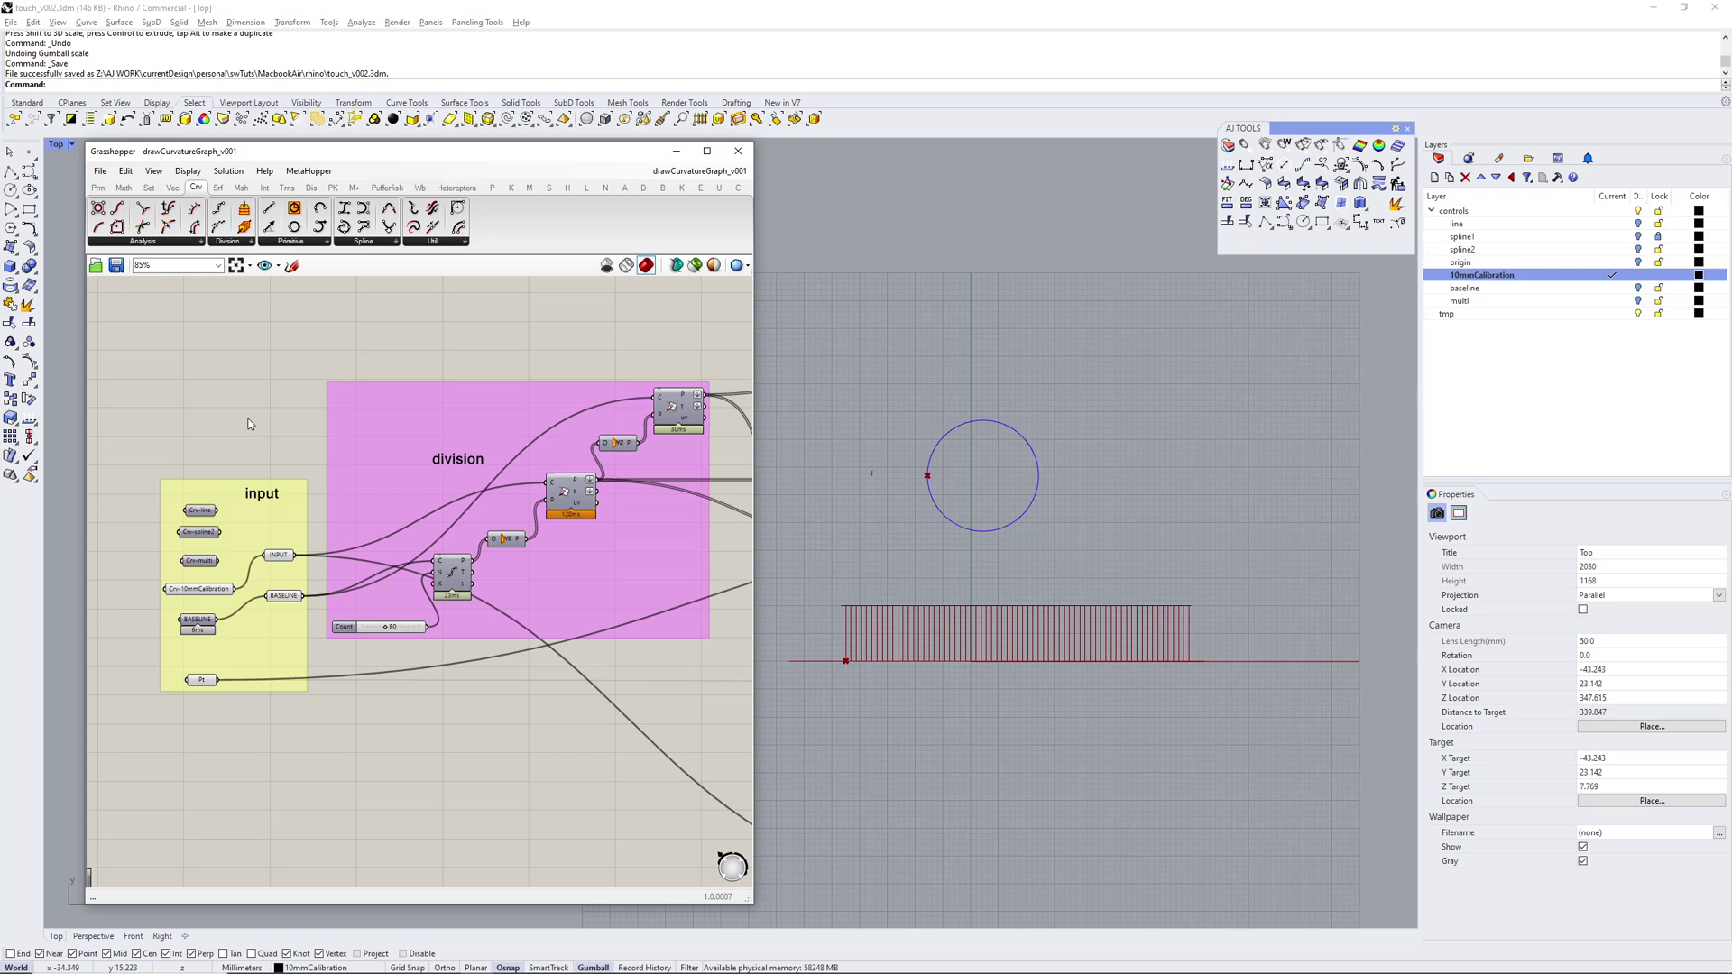
scroll(1090, 421, "up", 3)
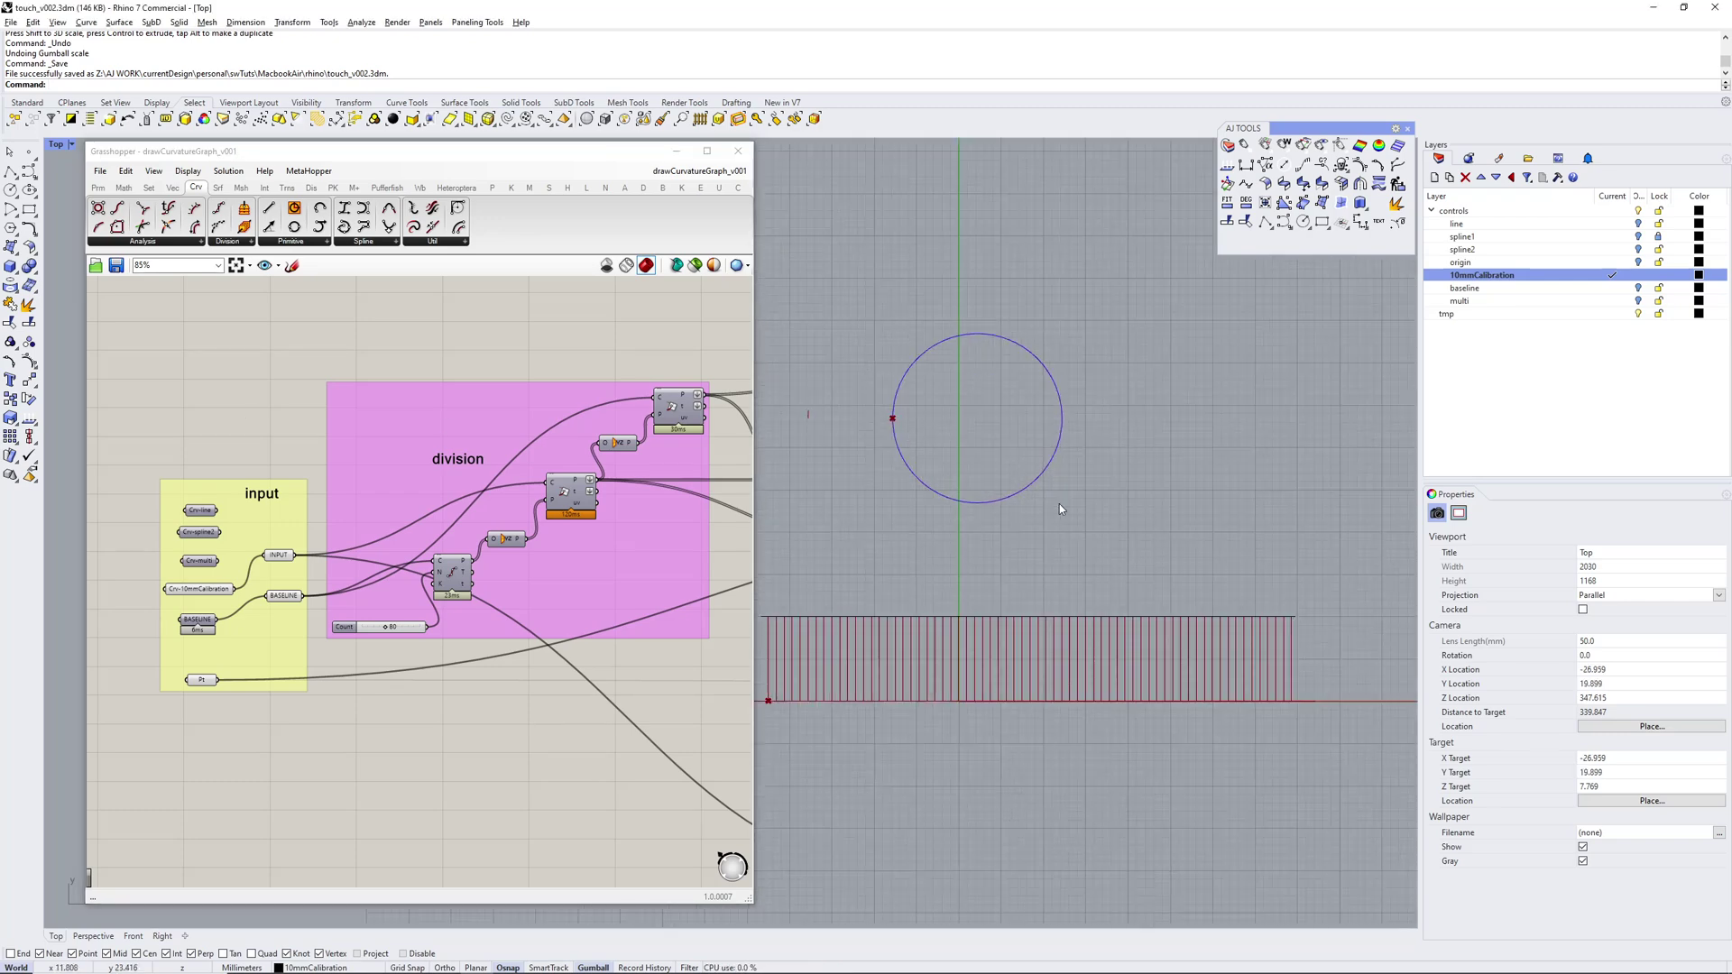
right_click_drag(1059, 503, 1104, 468)
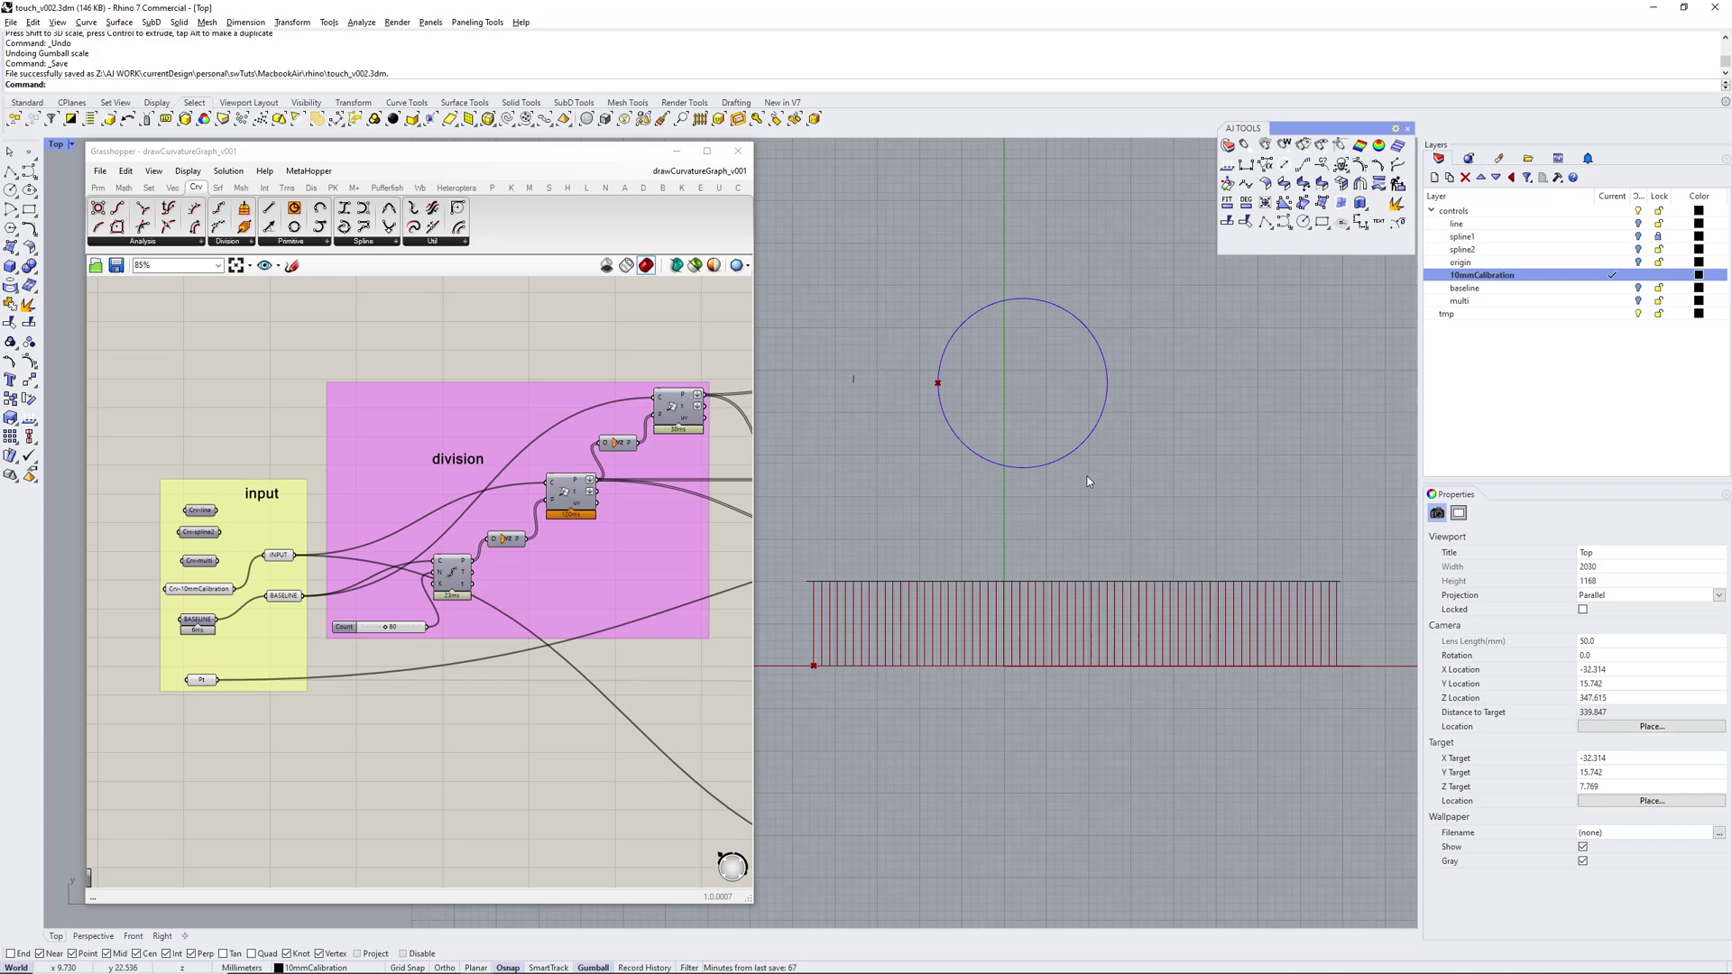
scroll(1088, 482, "down", 3)
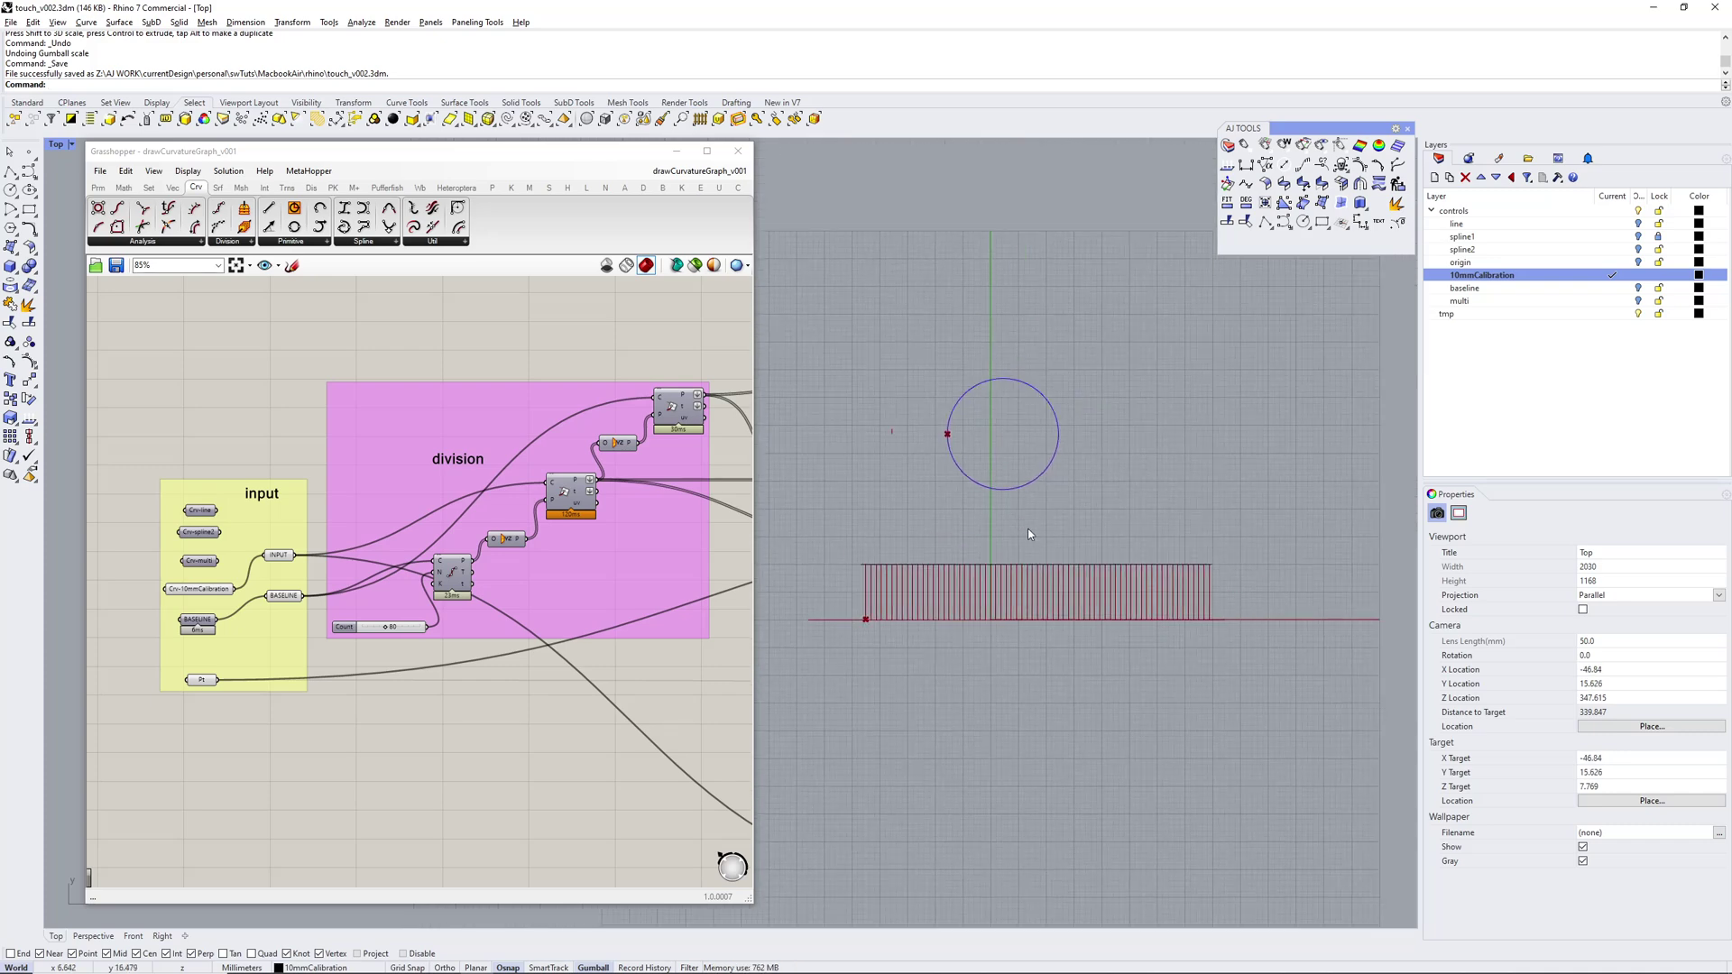
mouse_move(1070, 513)
right_mouse_down()
mouse_move(1044, 520)
mouse_move(1098, 444)
mouse_move(1154, 475)
mouse_move(1148, 507)
right_mouse_up()
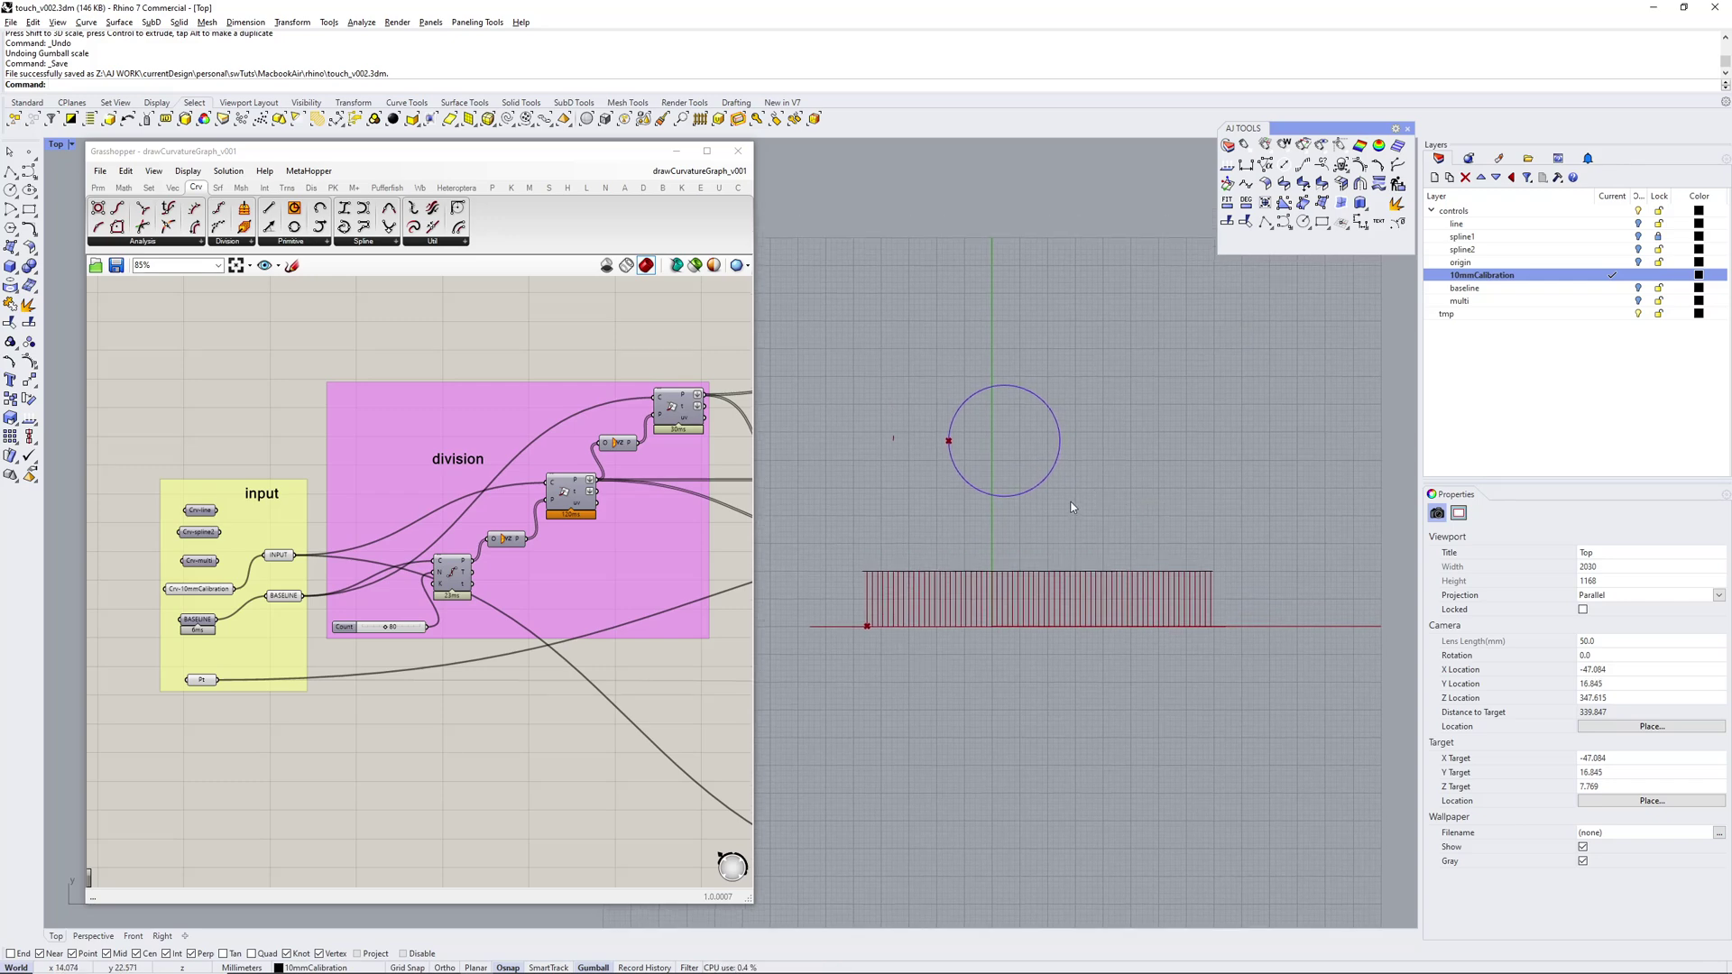
scroll(1002, 435, "up", 3)
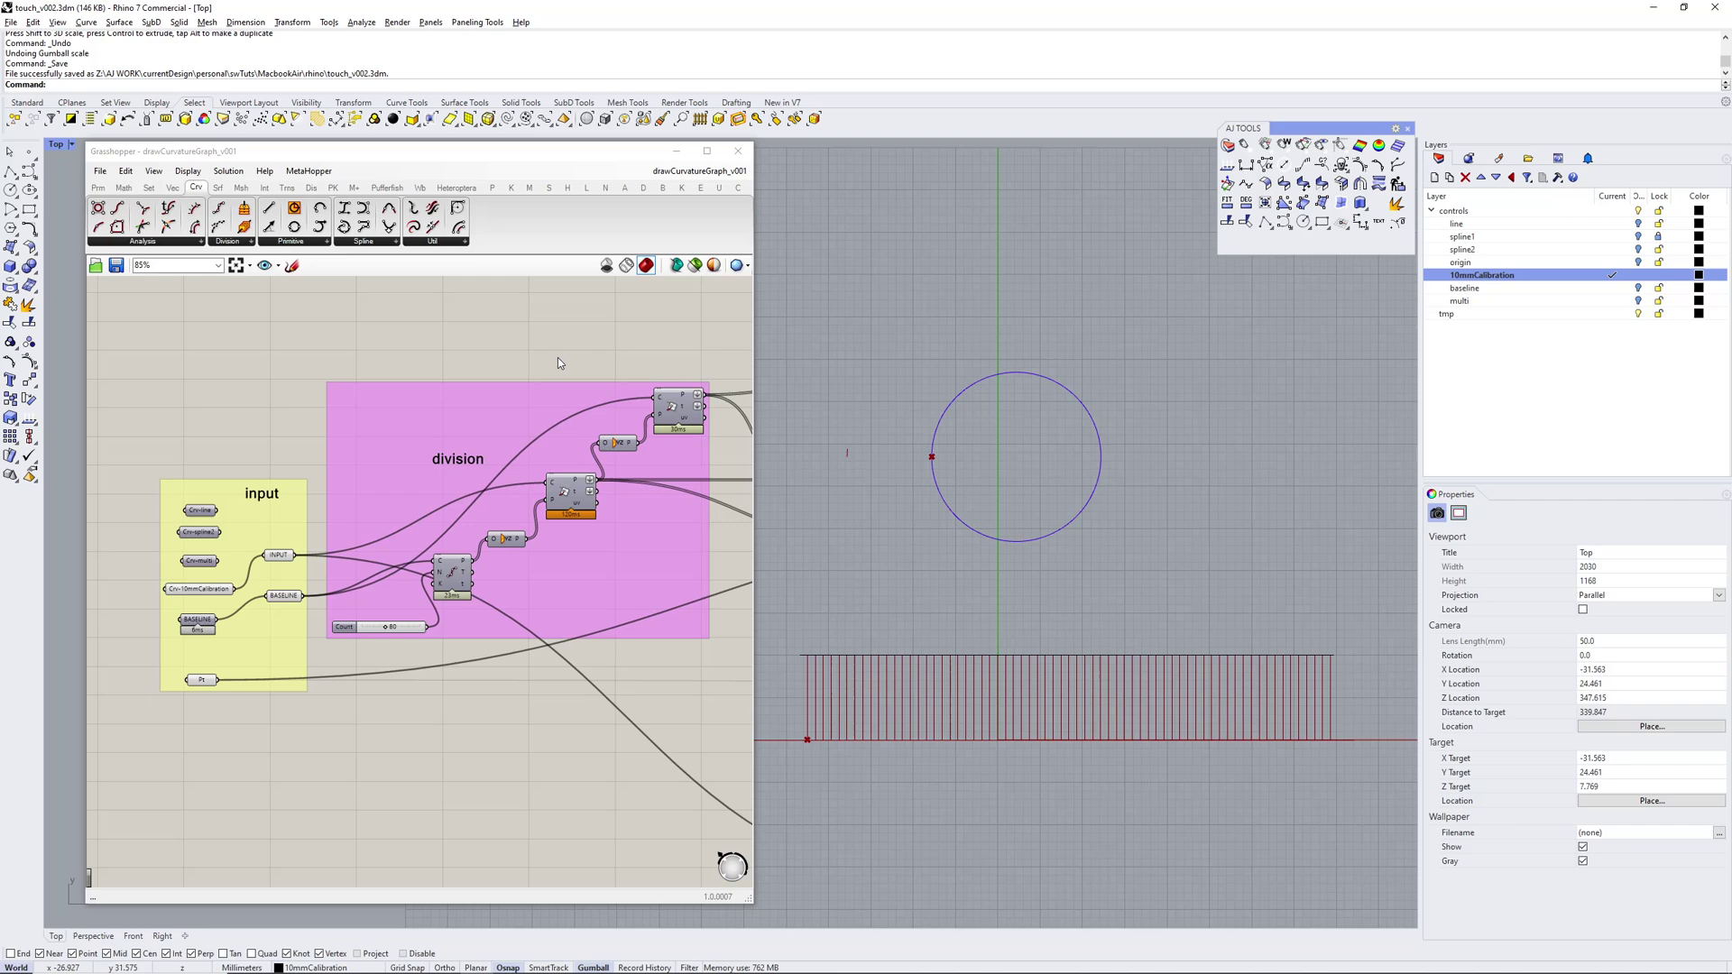
Look over the Grasshopper definition's groups from input and division through arcGenerationAndScaling and cleanUpAndMove to interpolateCurve and radiusCheck
right_click_drag(577, 350, 343, 395)
scroll(503, 377, "down", 1)
scroll(410, 392, "down", 3)
scroll(503, 413, "up", 1)
right_click_drag(502, 413, 463, 415)
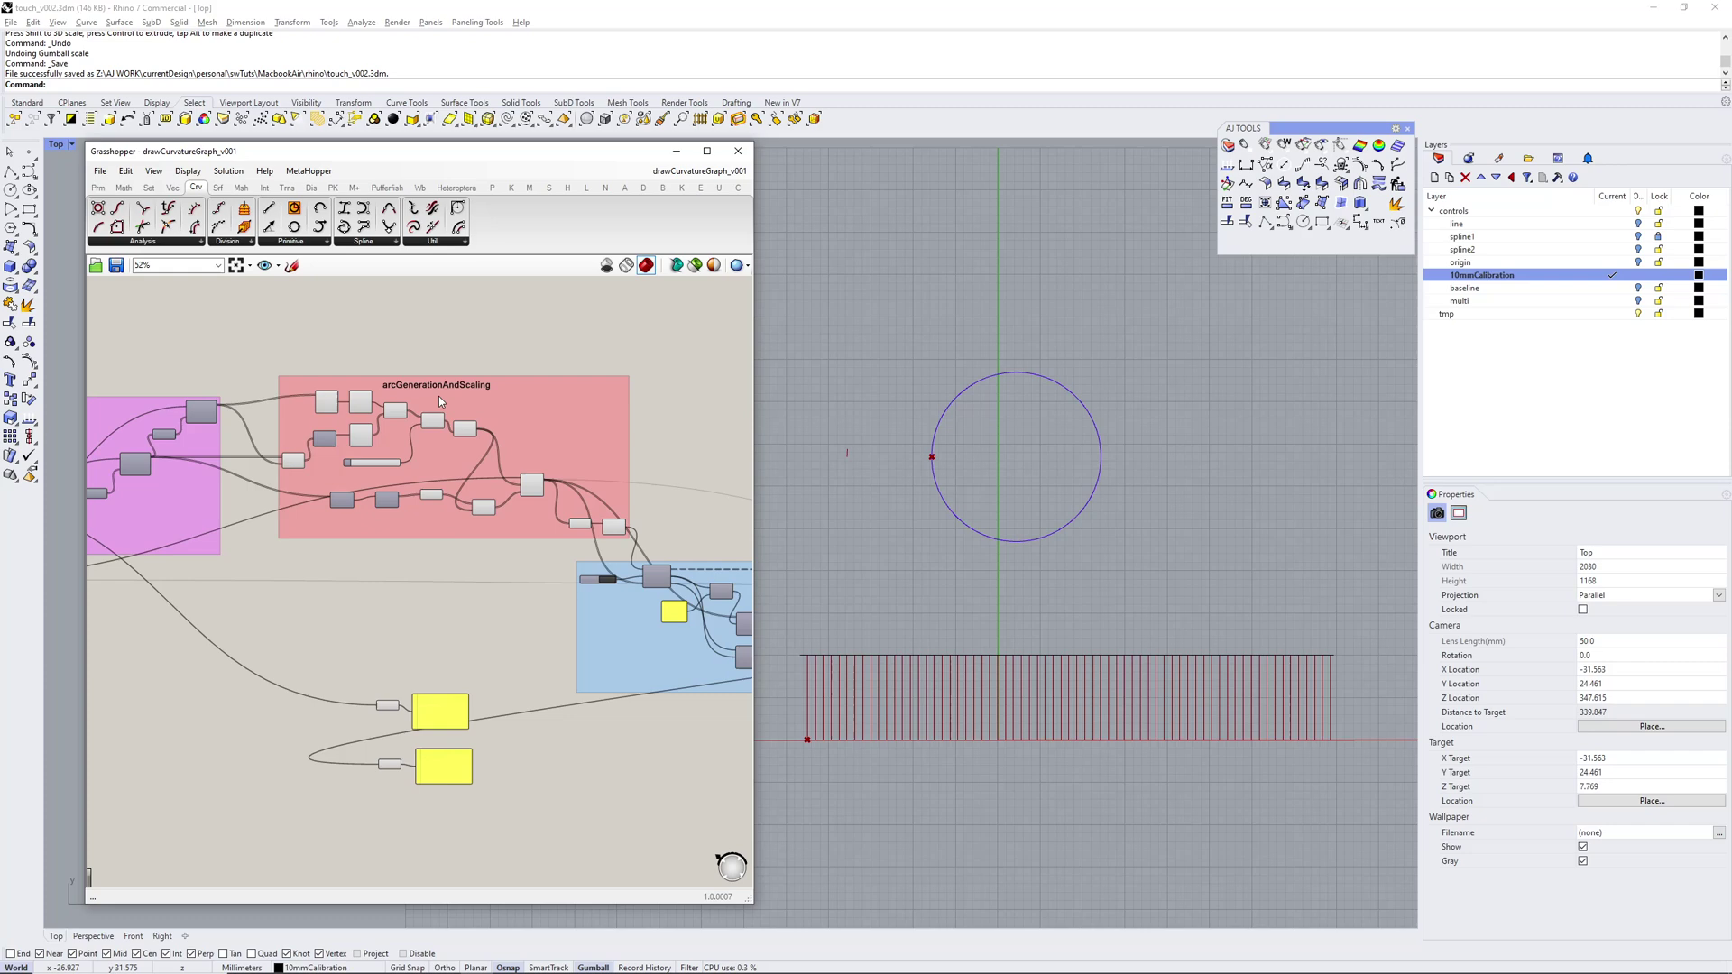
scroll(438, 397, "up", 1)
mouse_move(440, 339)
right_mouse_down()
mouse_move(436, 394)
mouse_move(473, 376)
mouse_move(463, 361)
right_mouse_up()
scroll(437, 393, "up", 1)
scroll(522, 468, "down", 3)
right_click_drag(677, 524, 271, 457)
right_click_drag(526, 484, 395, 469)
scroll(541, 475, "up", 3)
right_click_drag(566, 459, 54, 606)
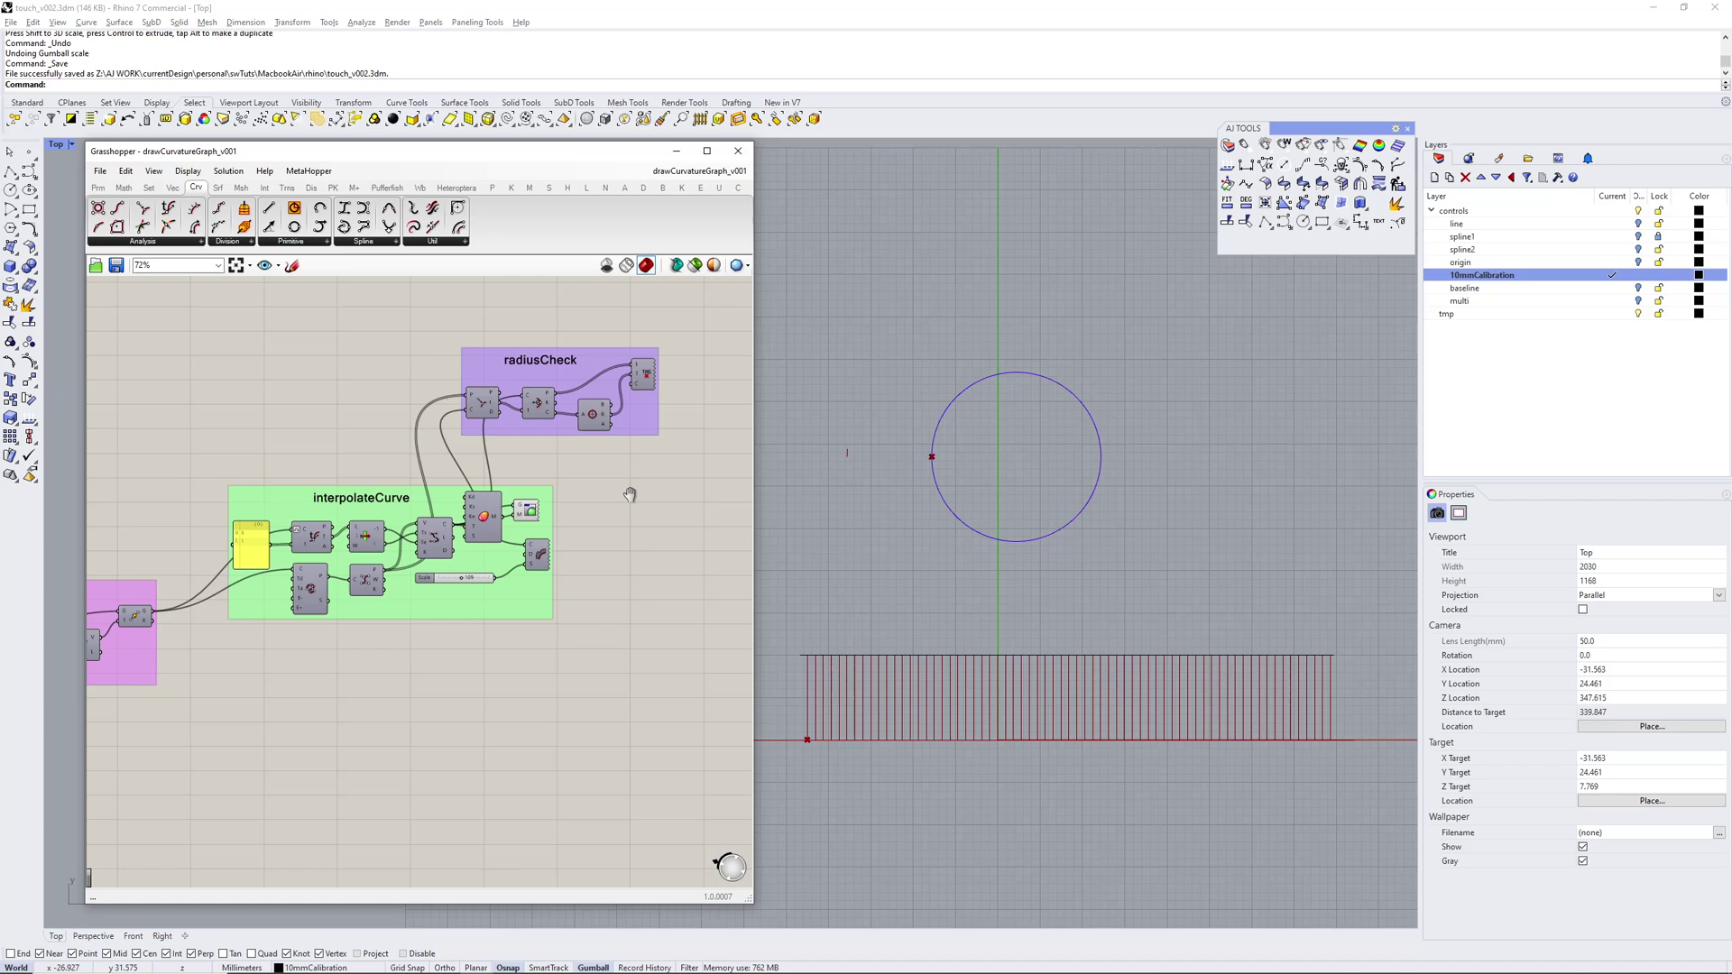
scroll(599, 487, "up", 2)
right_click_drag(588, 428, 502, 502)
scroll(669, 543, "down", 5)
scroll(412, 506, "down", 2)
right_click_drag(338, 501, 599, 507)
scroll(480, 496, "down", 3)
scroll(273, 506, "up", 4)
scroll(278, 565, "up", 3)
right_click_drag(278, 507, 320, 489)
right_click_drag(962, 391, 992, 456)
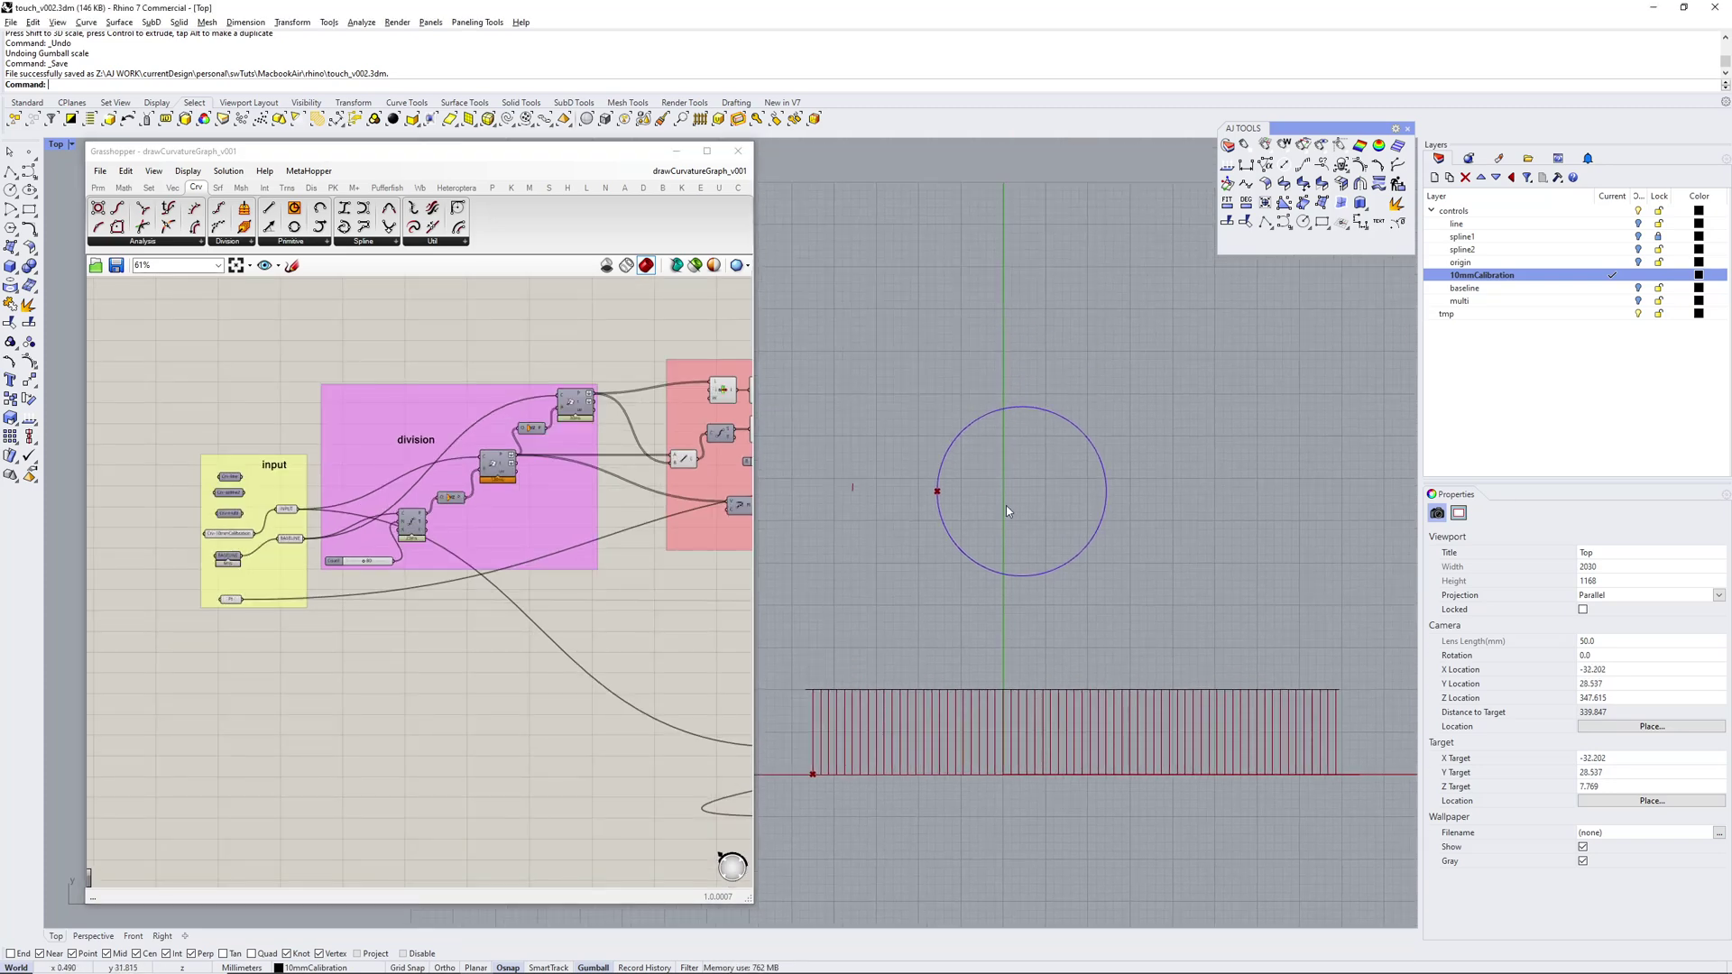
scroll(1003, 555, "up", 3)
right_click_drag(732, 559, 574, 514)
scroll(574, 514, "down", 3)
scroll(993, 561, "down", 3)
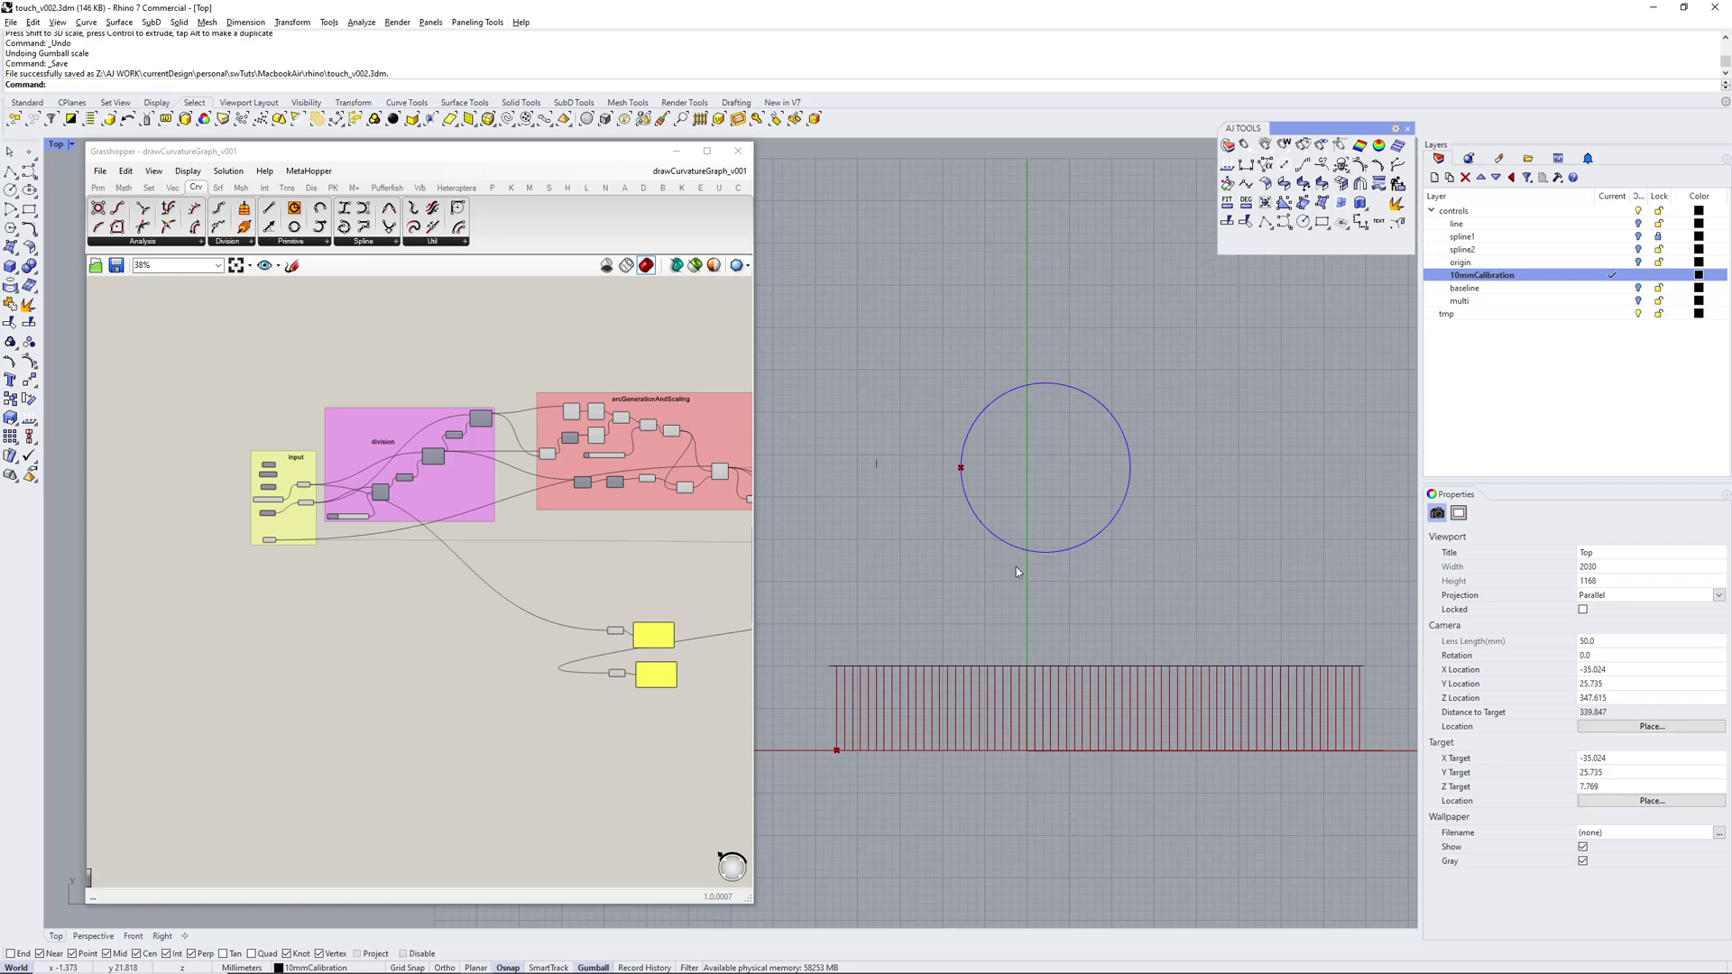
Select the straight 10mmCalibration curve above the baseline to identify it, and clear the selection
left_click(1036, 691)
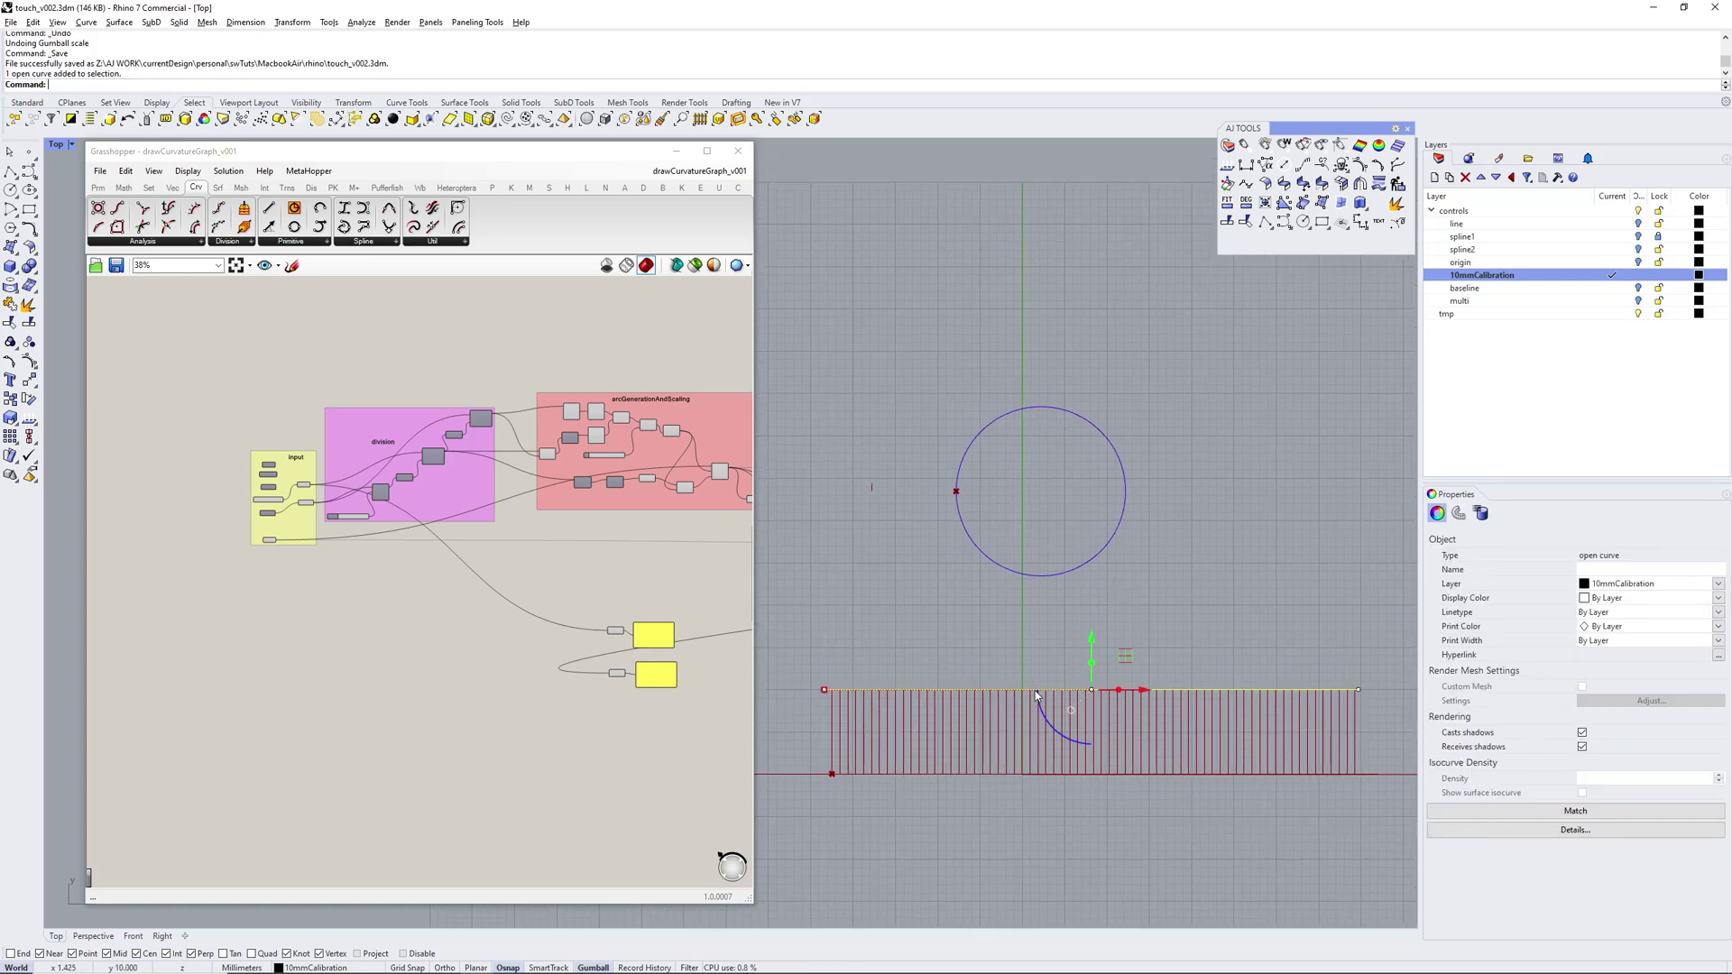
right_click_drag(655, 589, 578, 591)
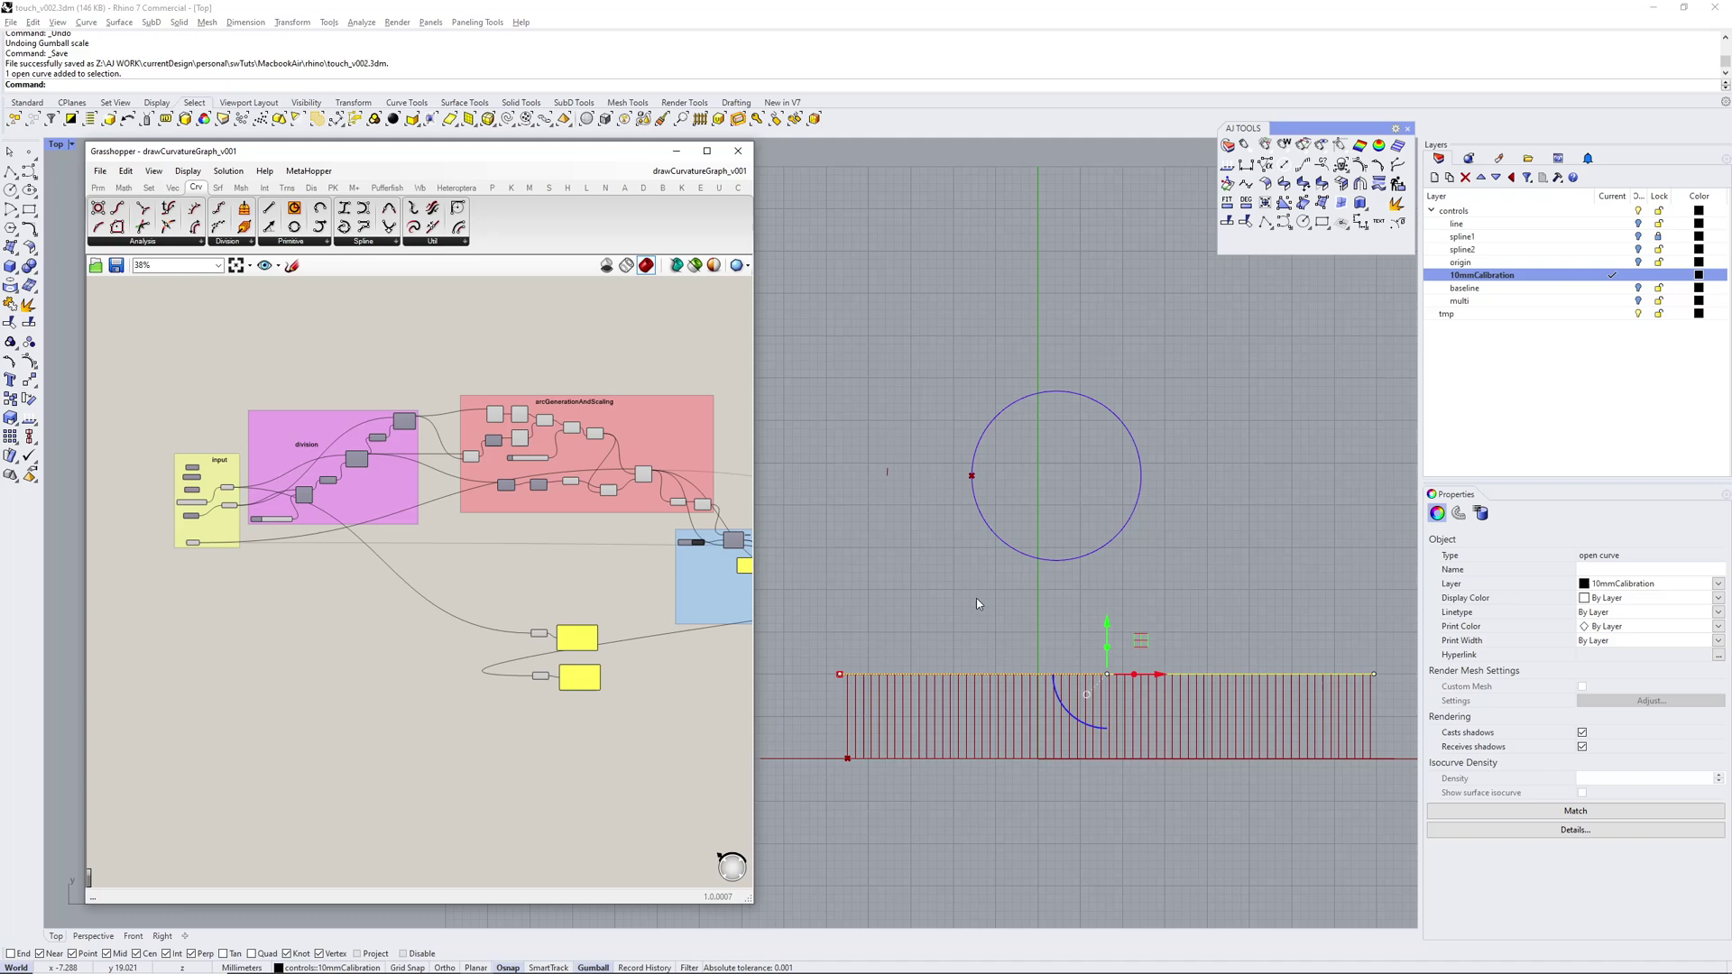
left_click(1048, 596)
right_click_drag(1046, 593, 1019, 571)
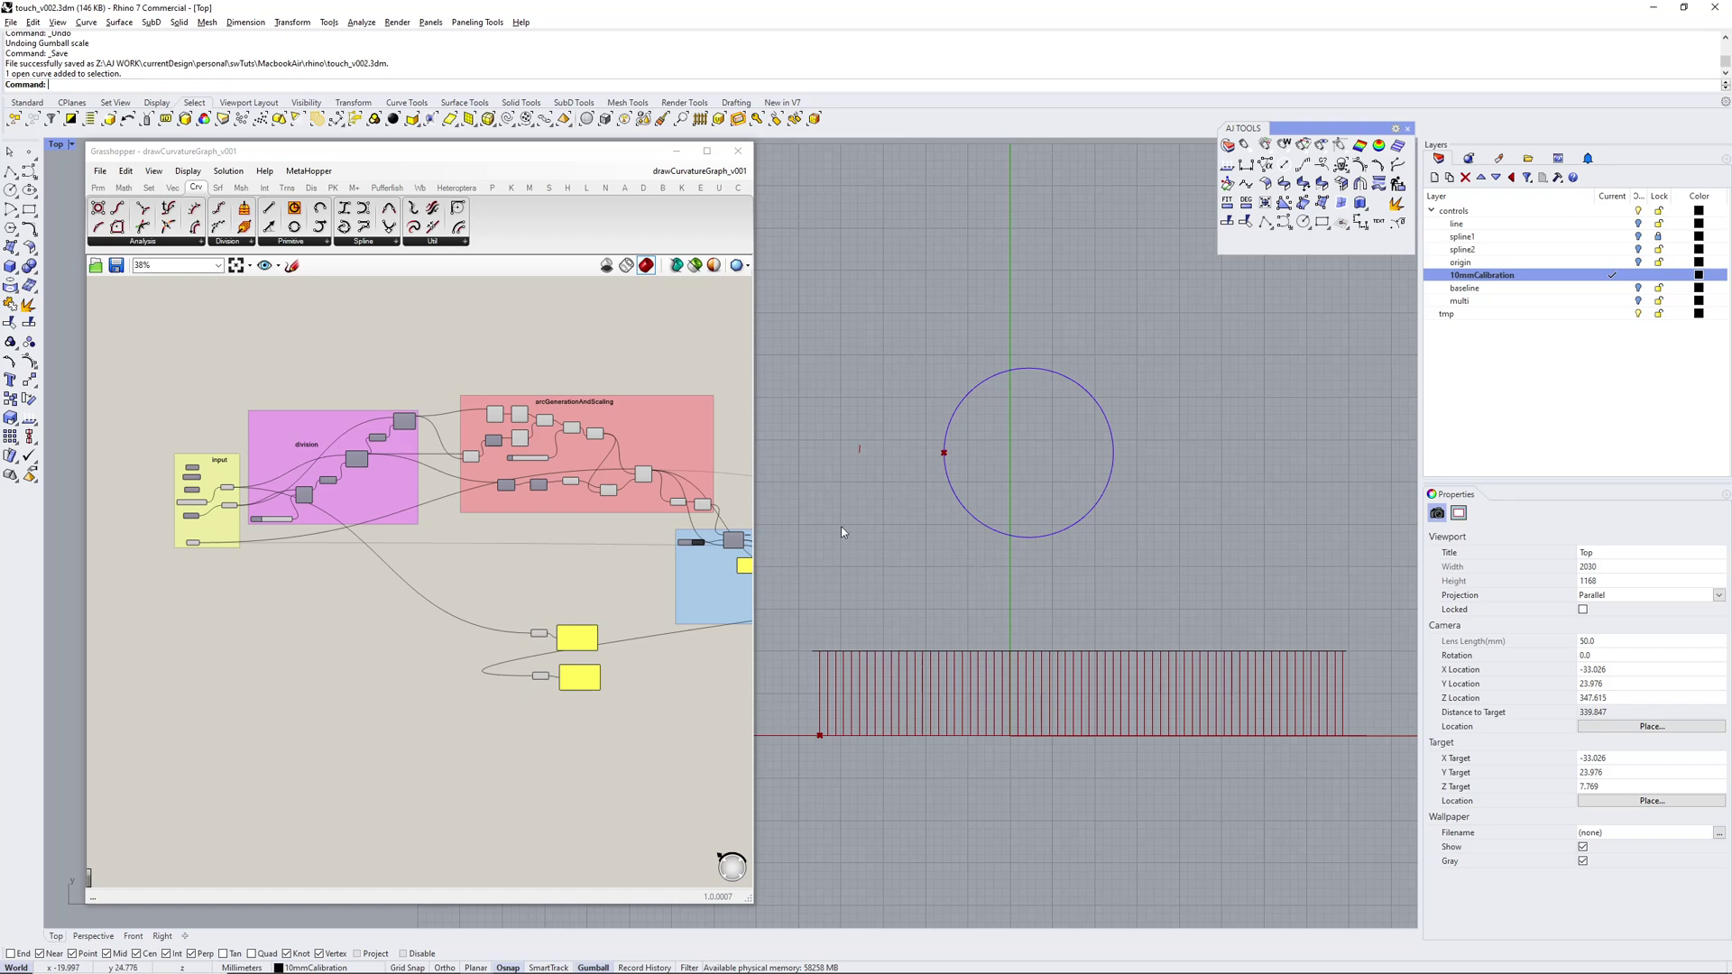
Trace the definition through arcGenerationAndScaling, cleanUpAndMove and interpolateCurve, and return to a close view of the input group
scroll(542, 525, "up", 6)
scroll(543, 525, "down", 6)
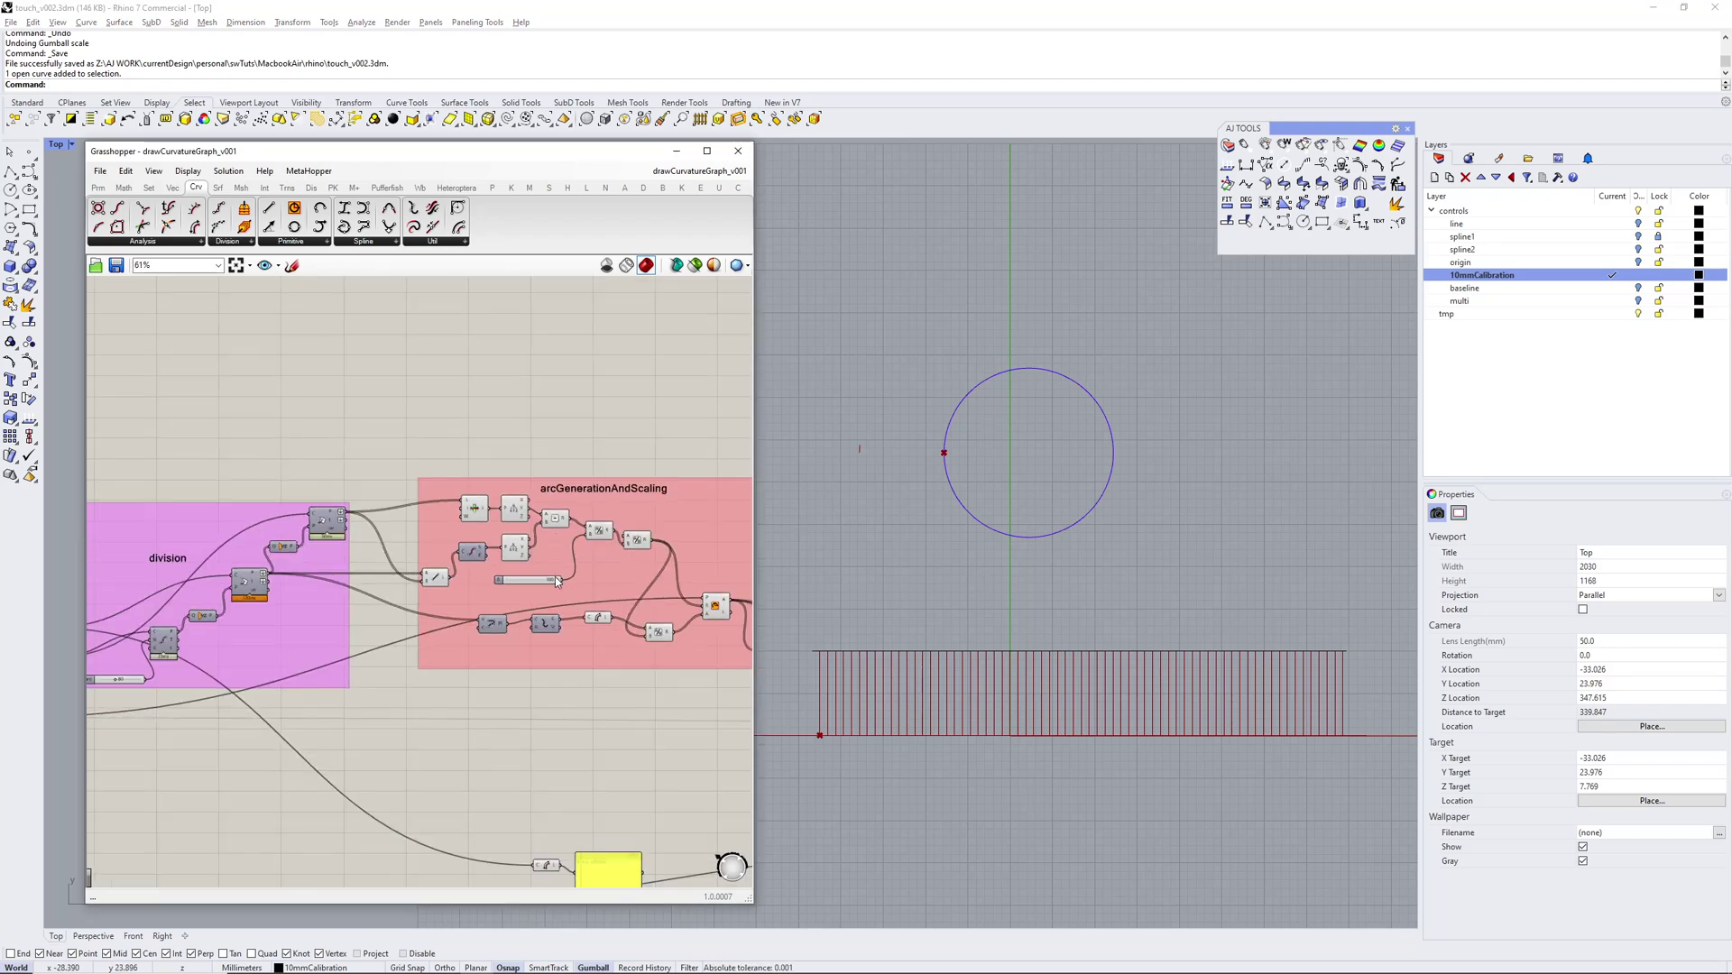
right_click_drag(543, 525, 337, 417)
right_click_drag(636, 557, 232, 549)
right_click_drag(548, 537, 458, 549)
scroll(457, 548, "up", 2)
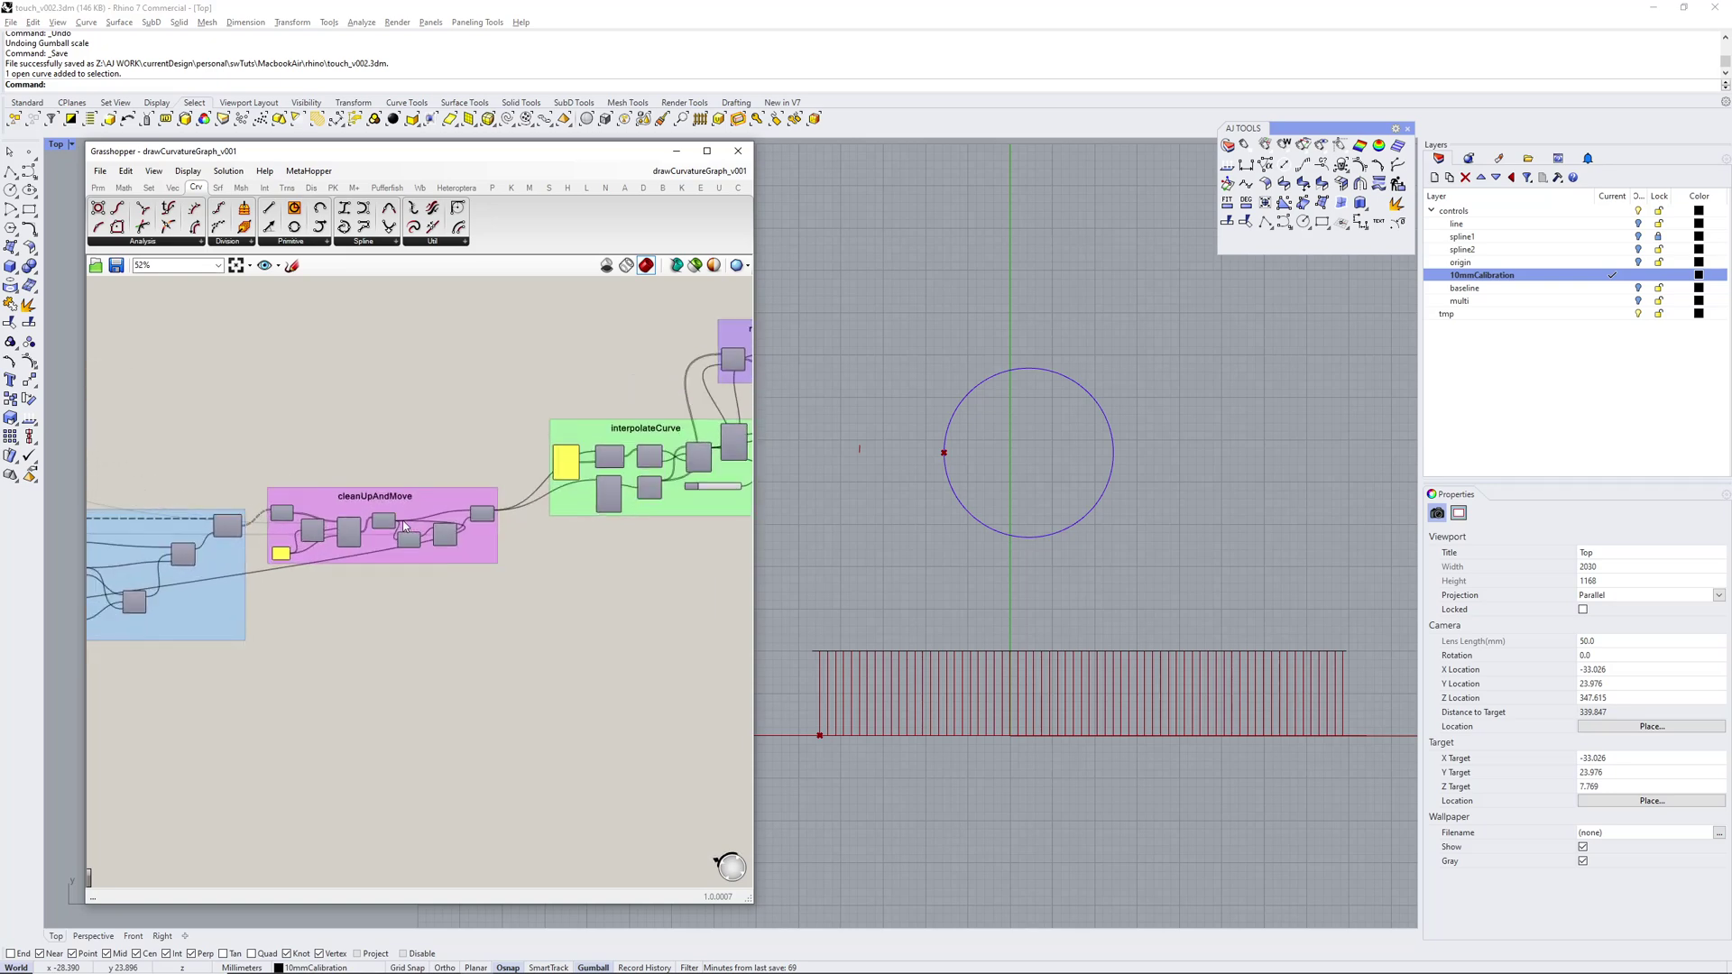
right_click_drag(565, 488, 437, 533)
right_click_drag(633, 387, 568, 417)
scroll(565, 417, "down", 3)
right_click_drag(165, 511, 848, 493)
right_click_drag(178, 463, 328, 510)
scroll(271, 511, "up", 5)
scroll(329, 495, "up", 5)
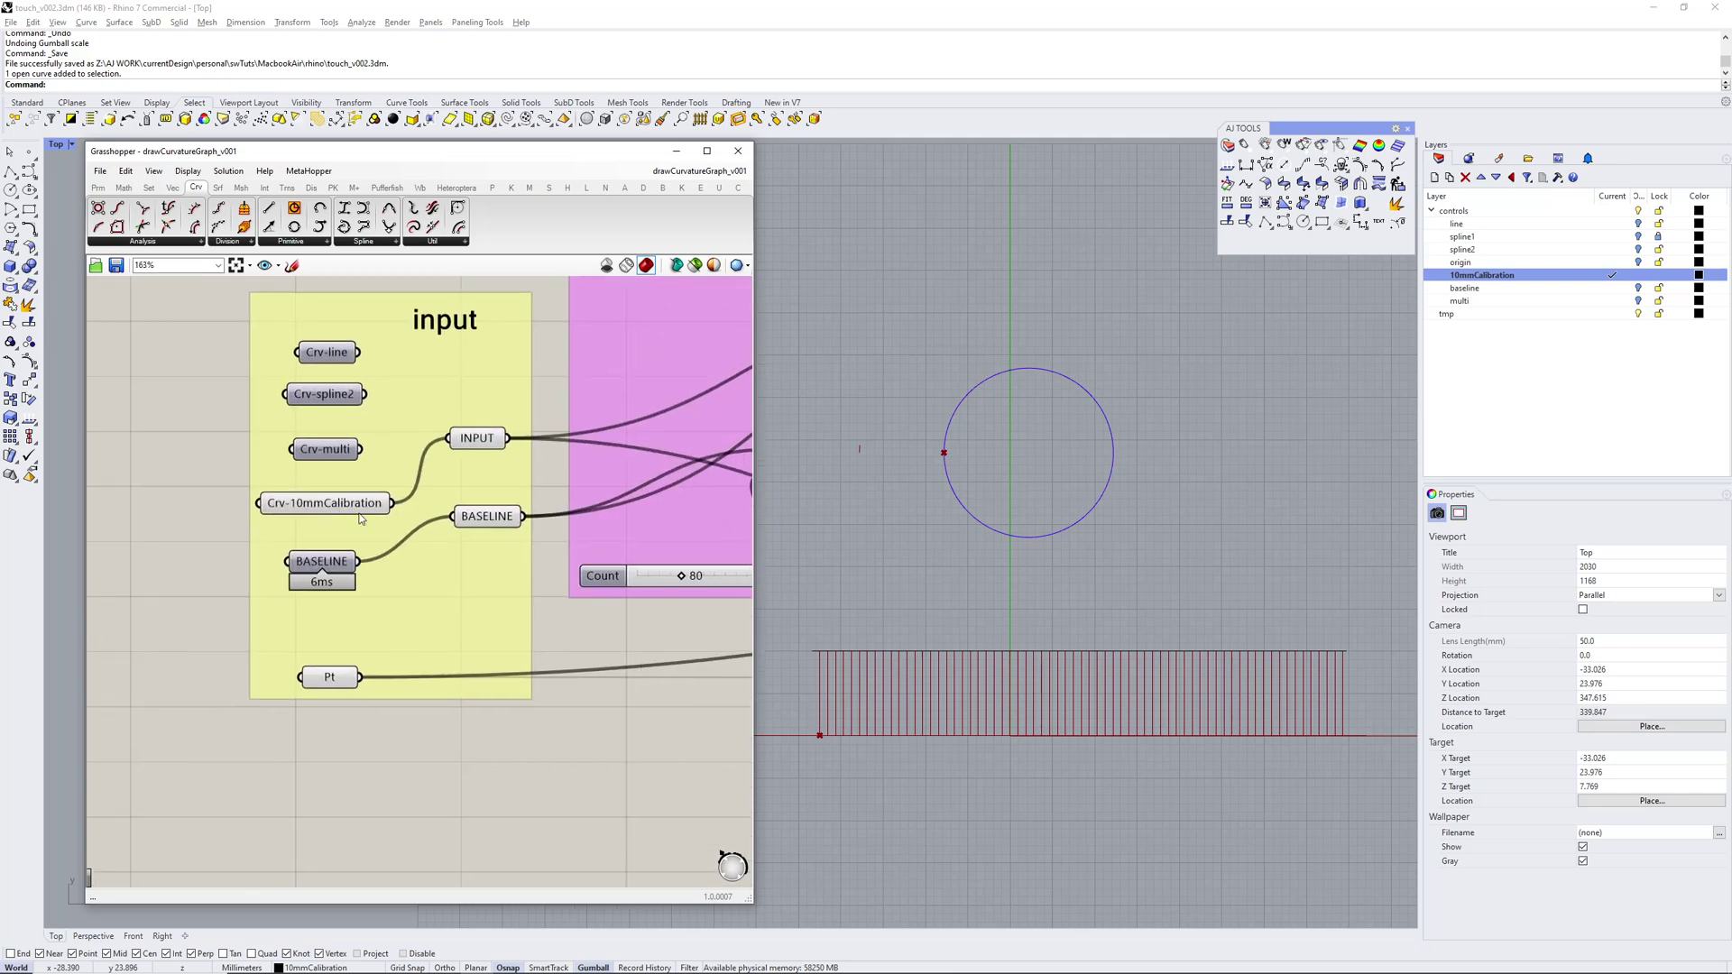
Highlight the 10mmCalibration curve in the Top view and examine it against the baseline at the comb's start
left_click(1057, 632)
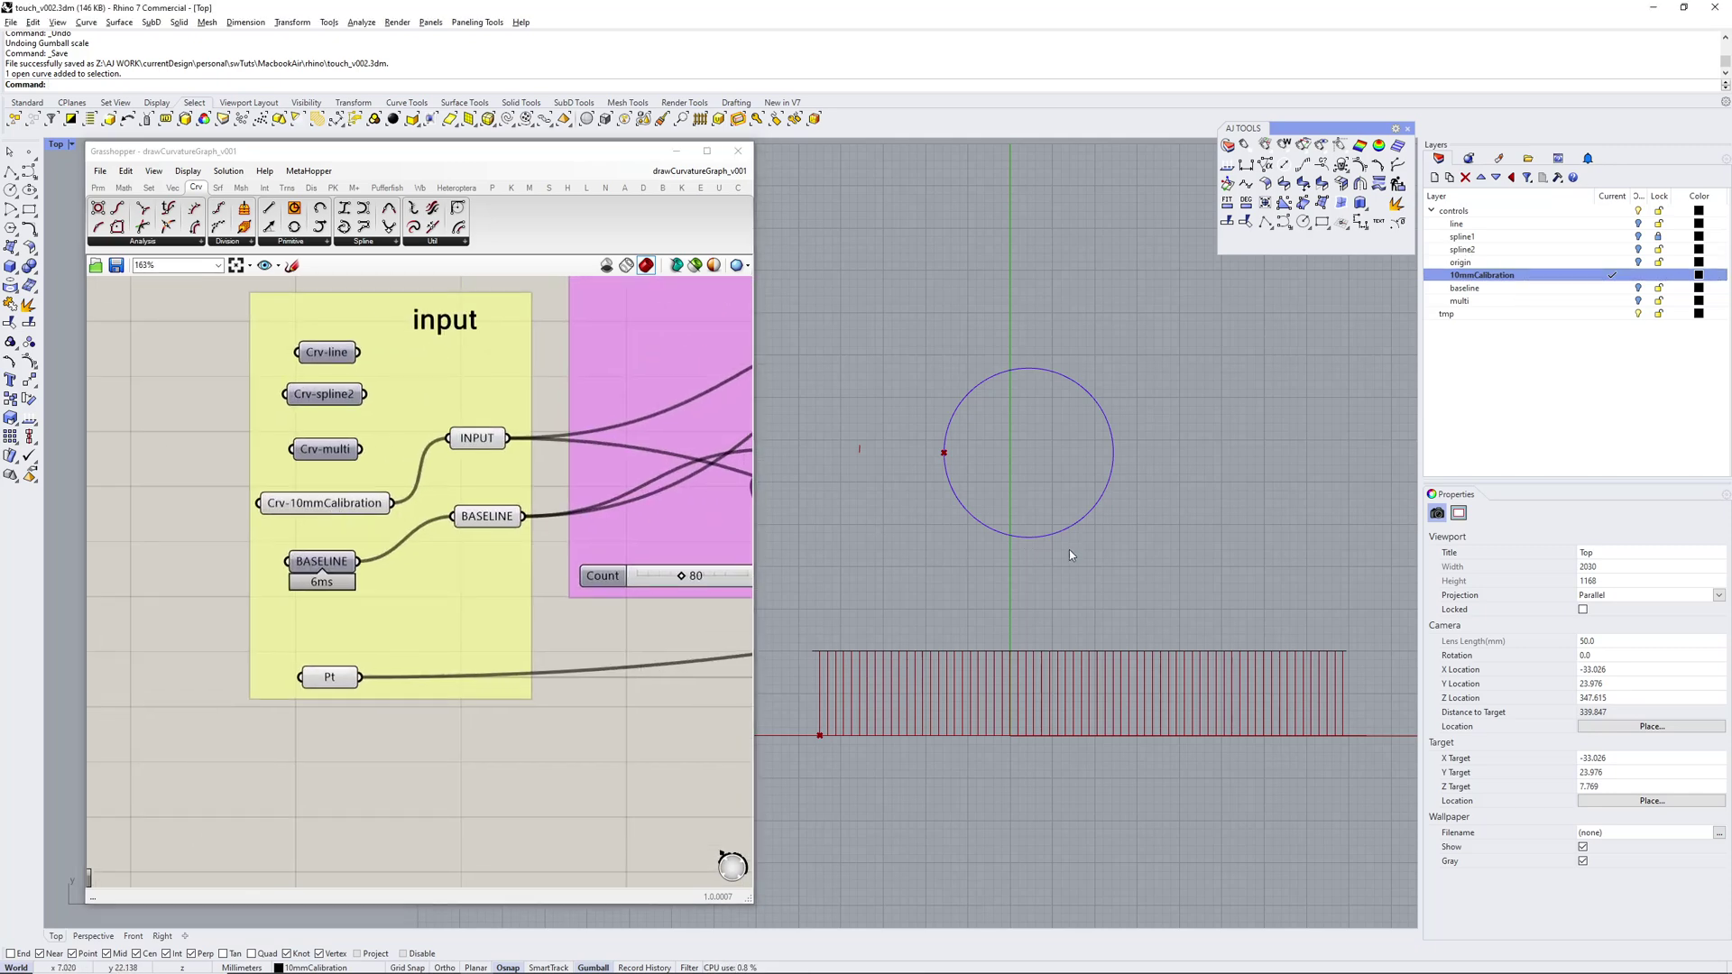
left_click(865, 652)
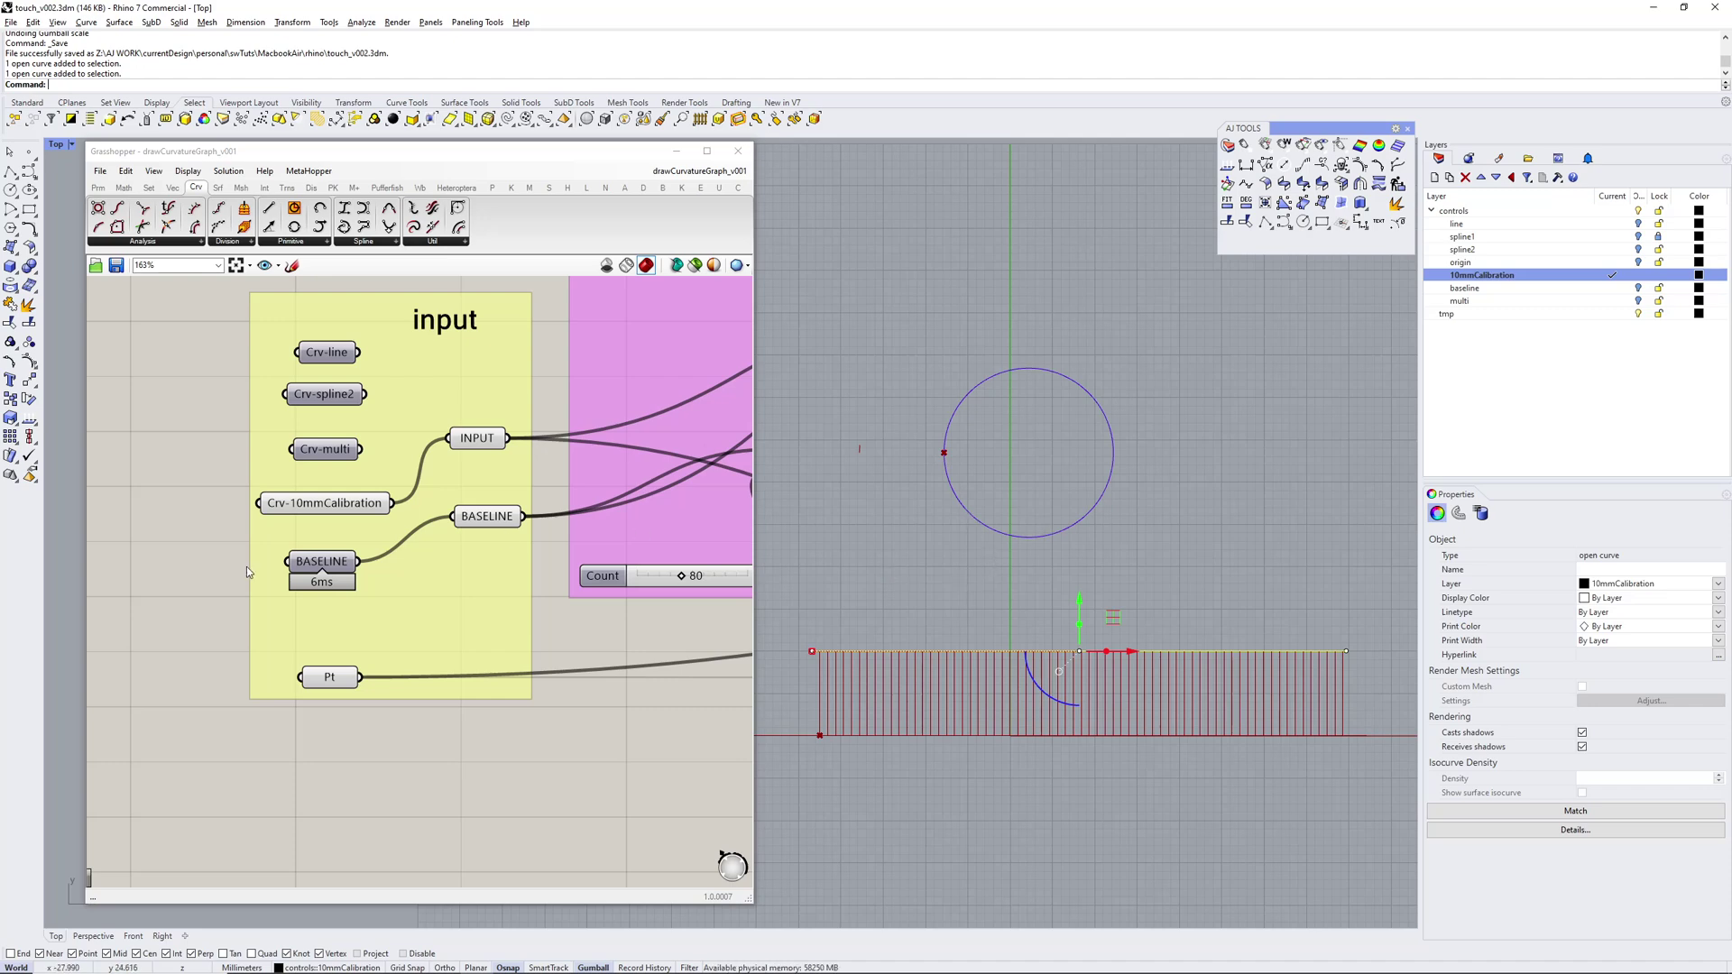
right_click_drag(1003, 581, 1035, 546)
key("Escape")
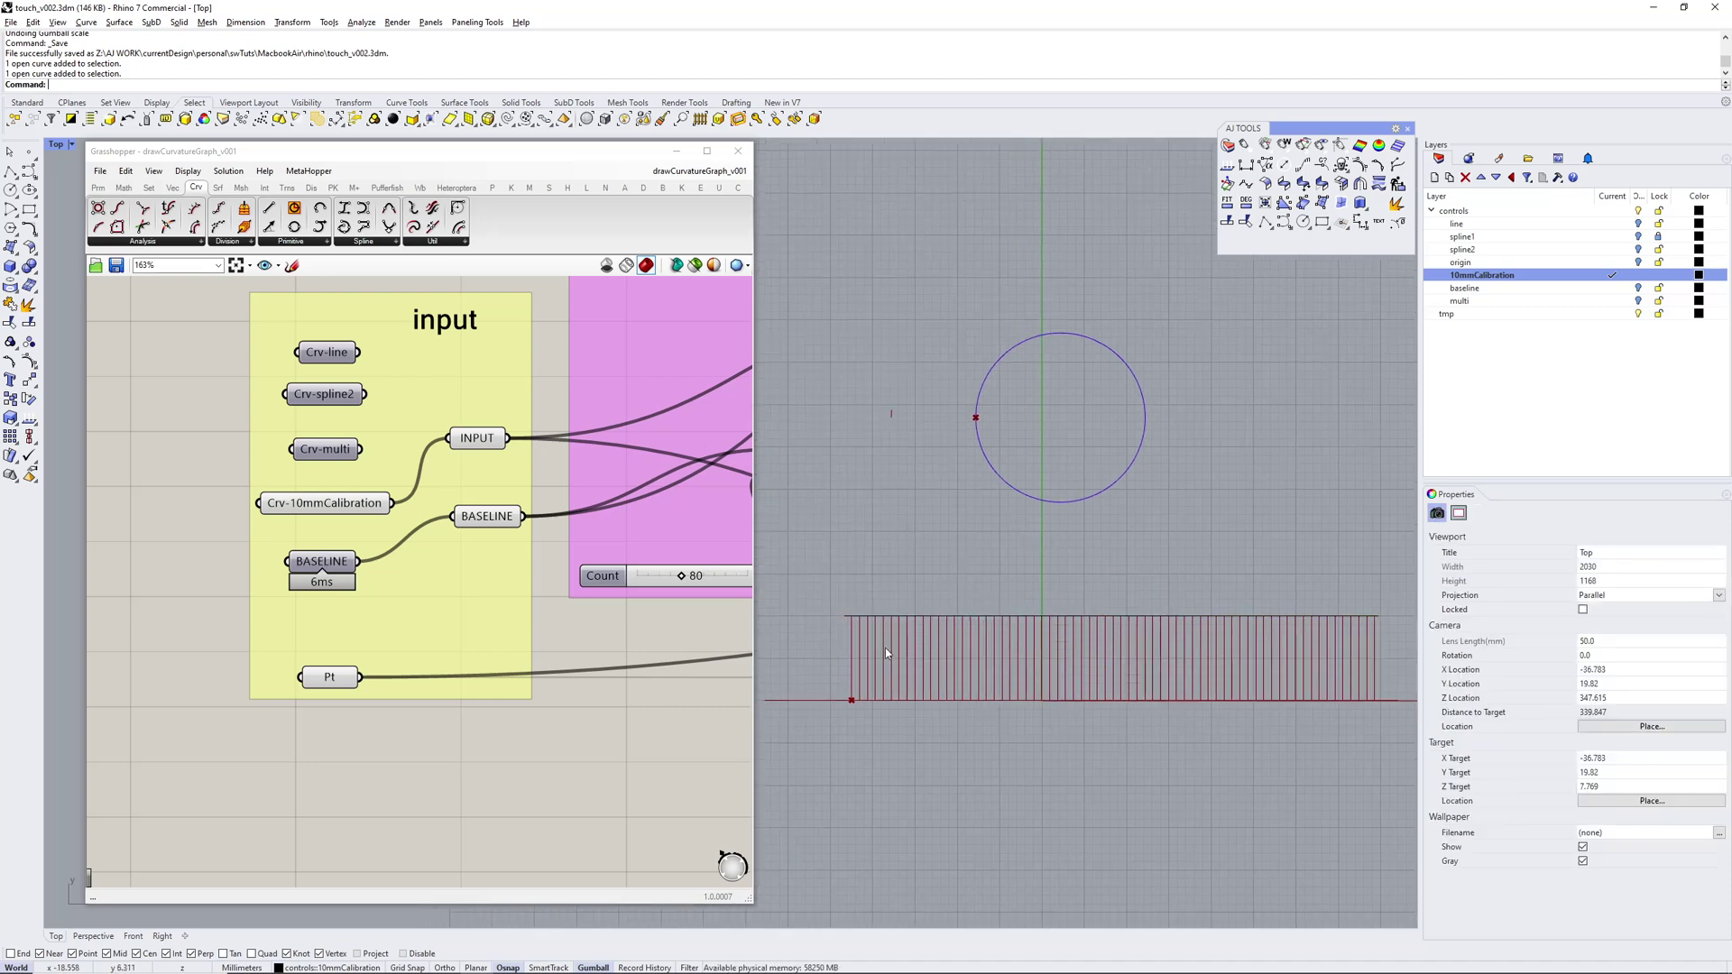
right_click_drag(804, 706, 855, 665)
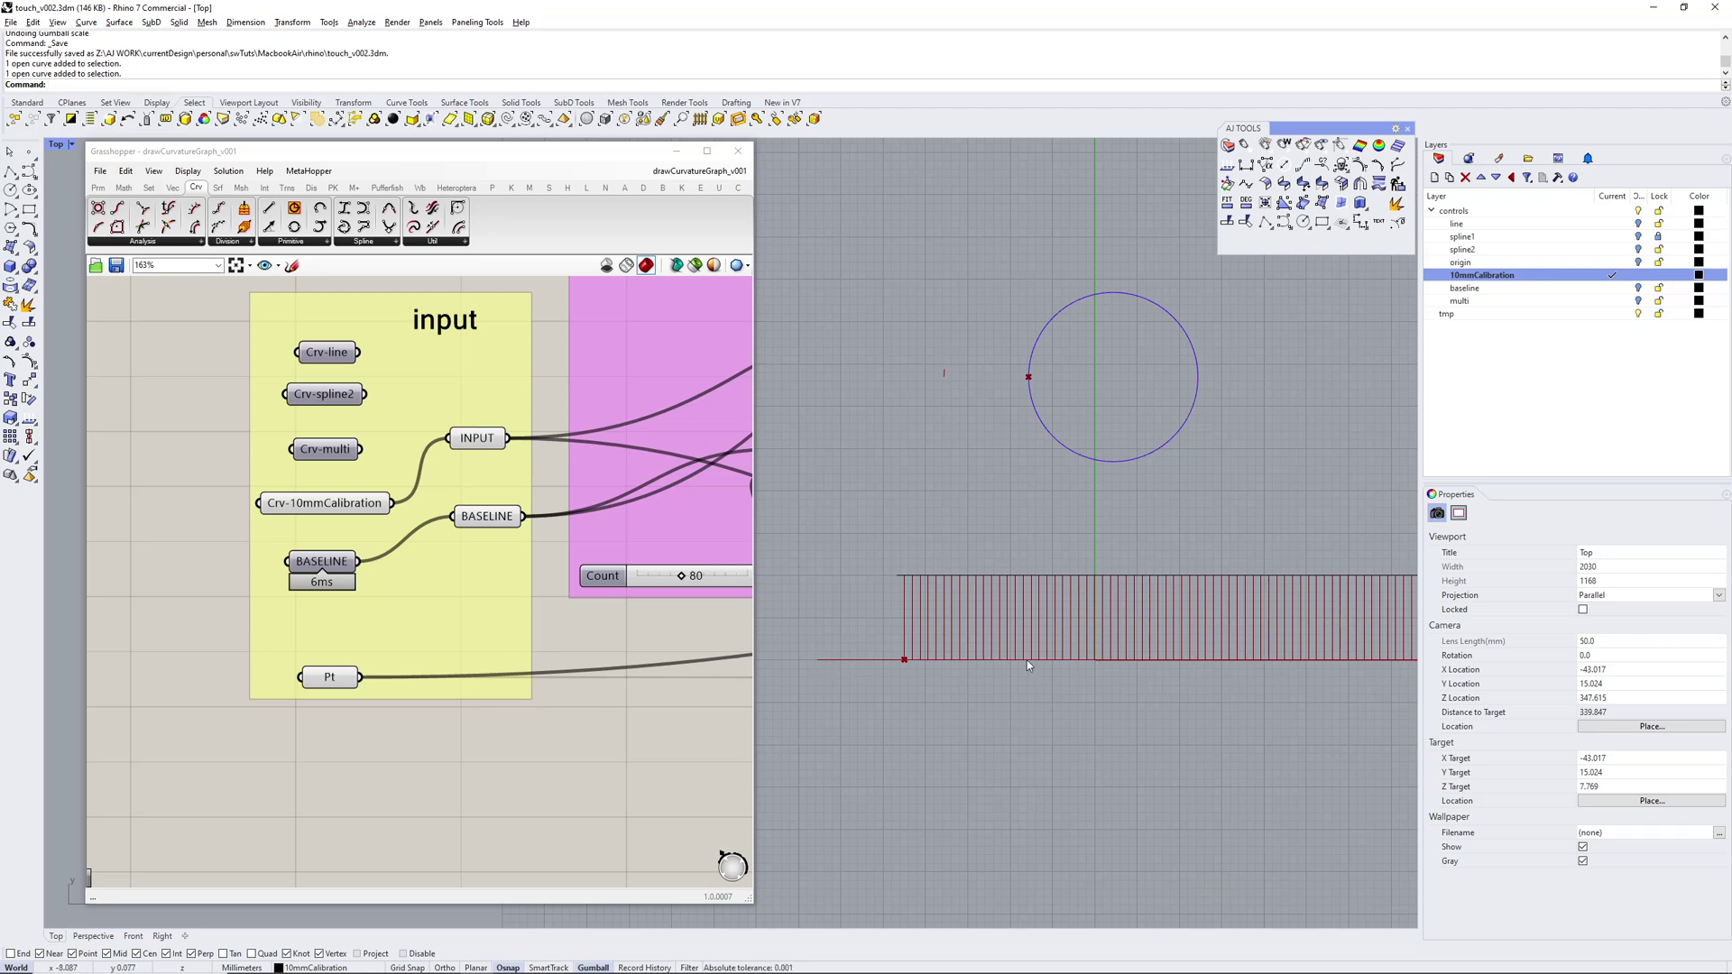
scroll(1029, 686, "up", 3)
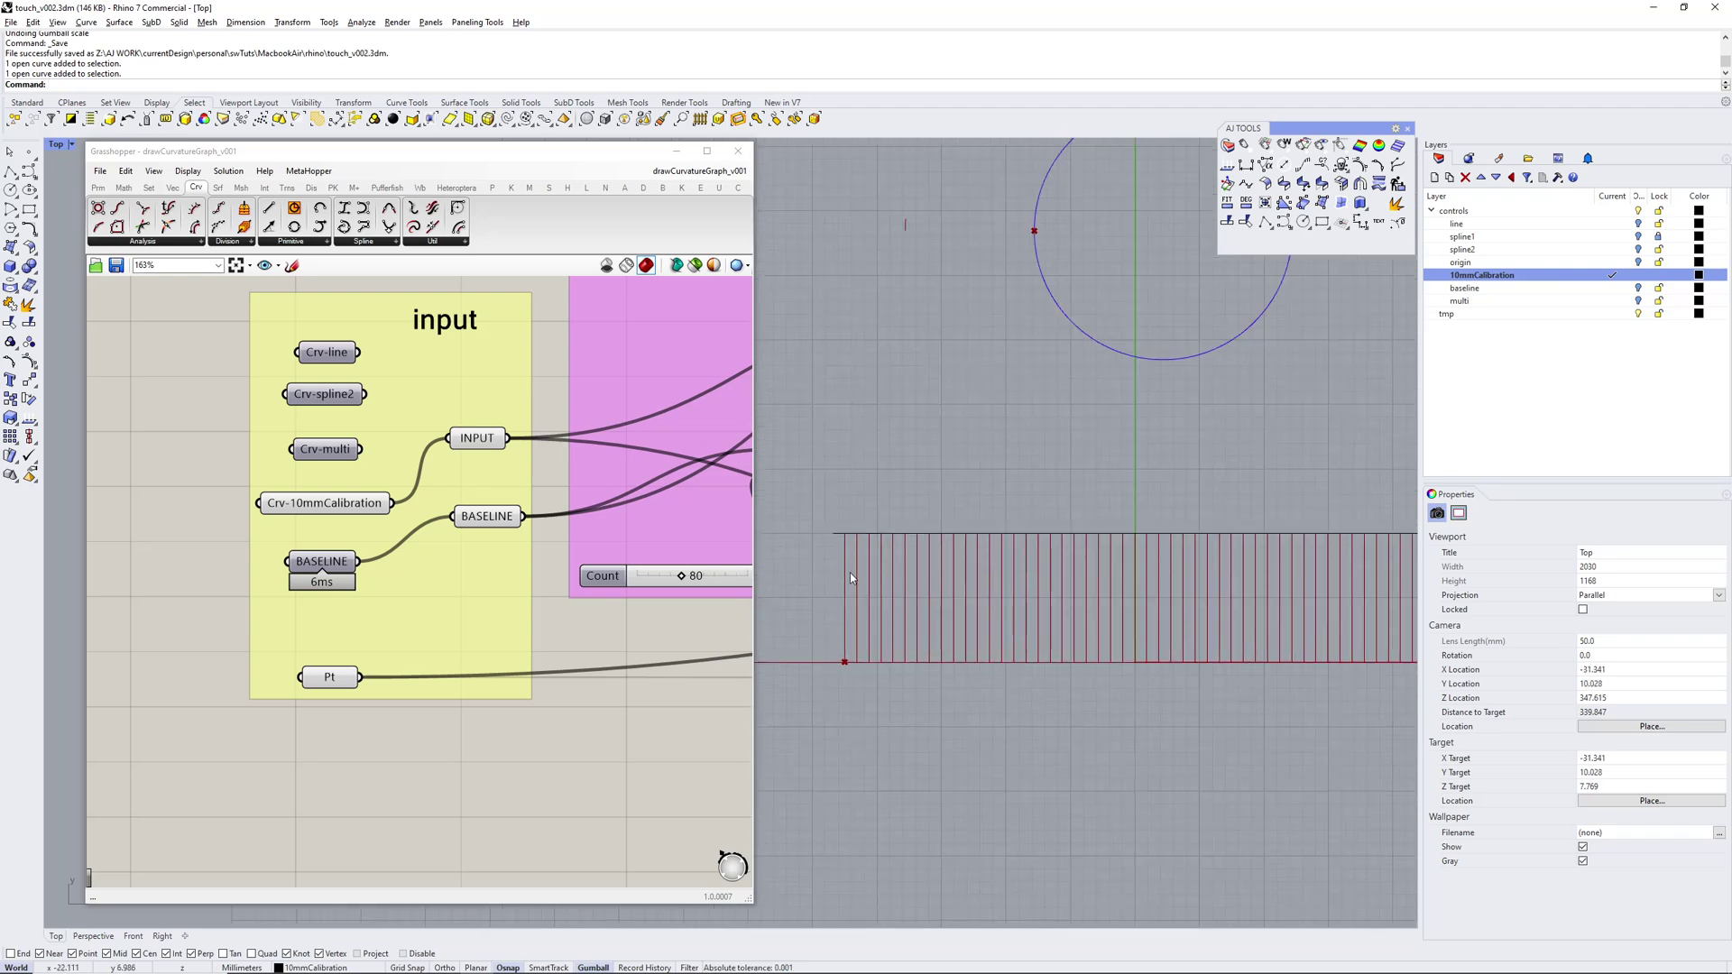
left_click(852, 534)
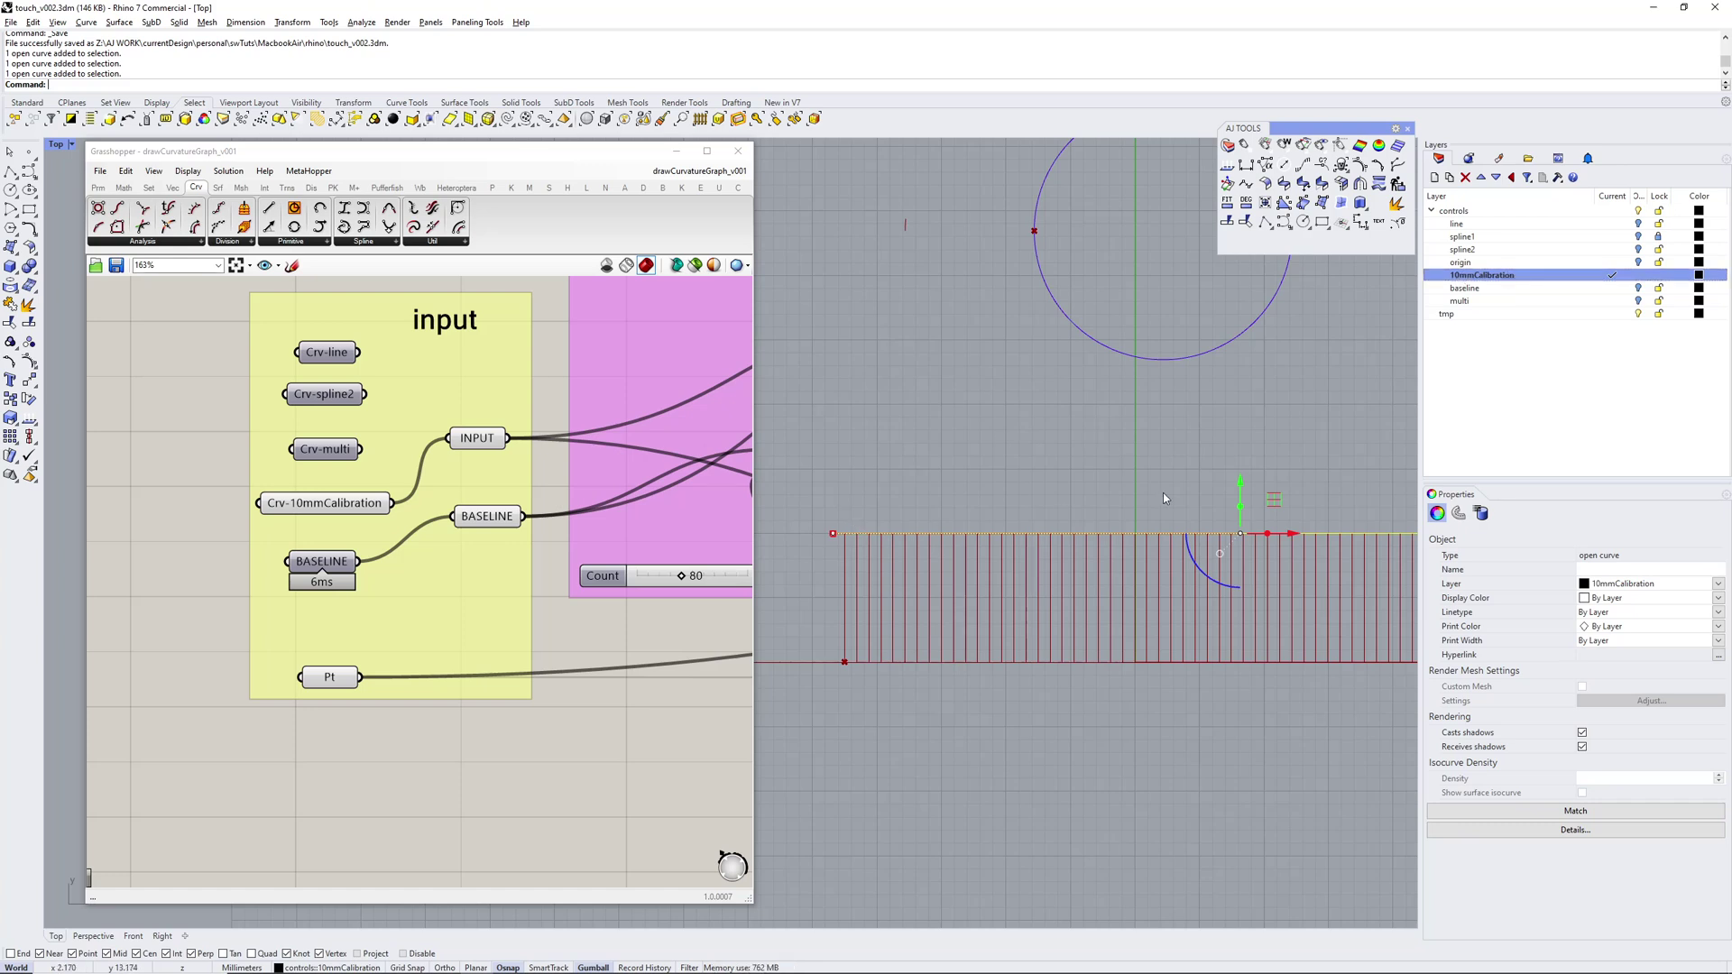
scroll(907, 529, "down", 1)
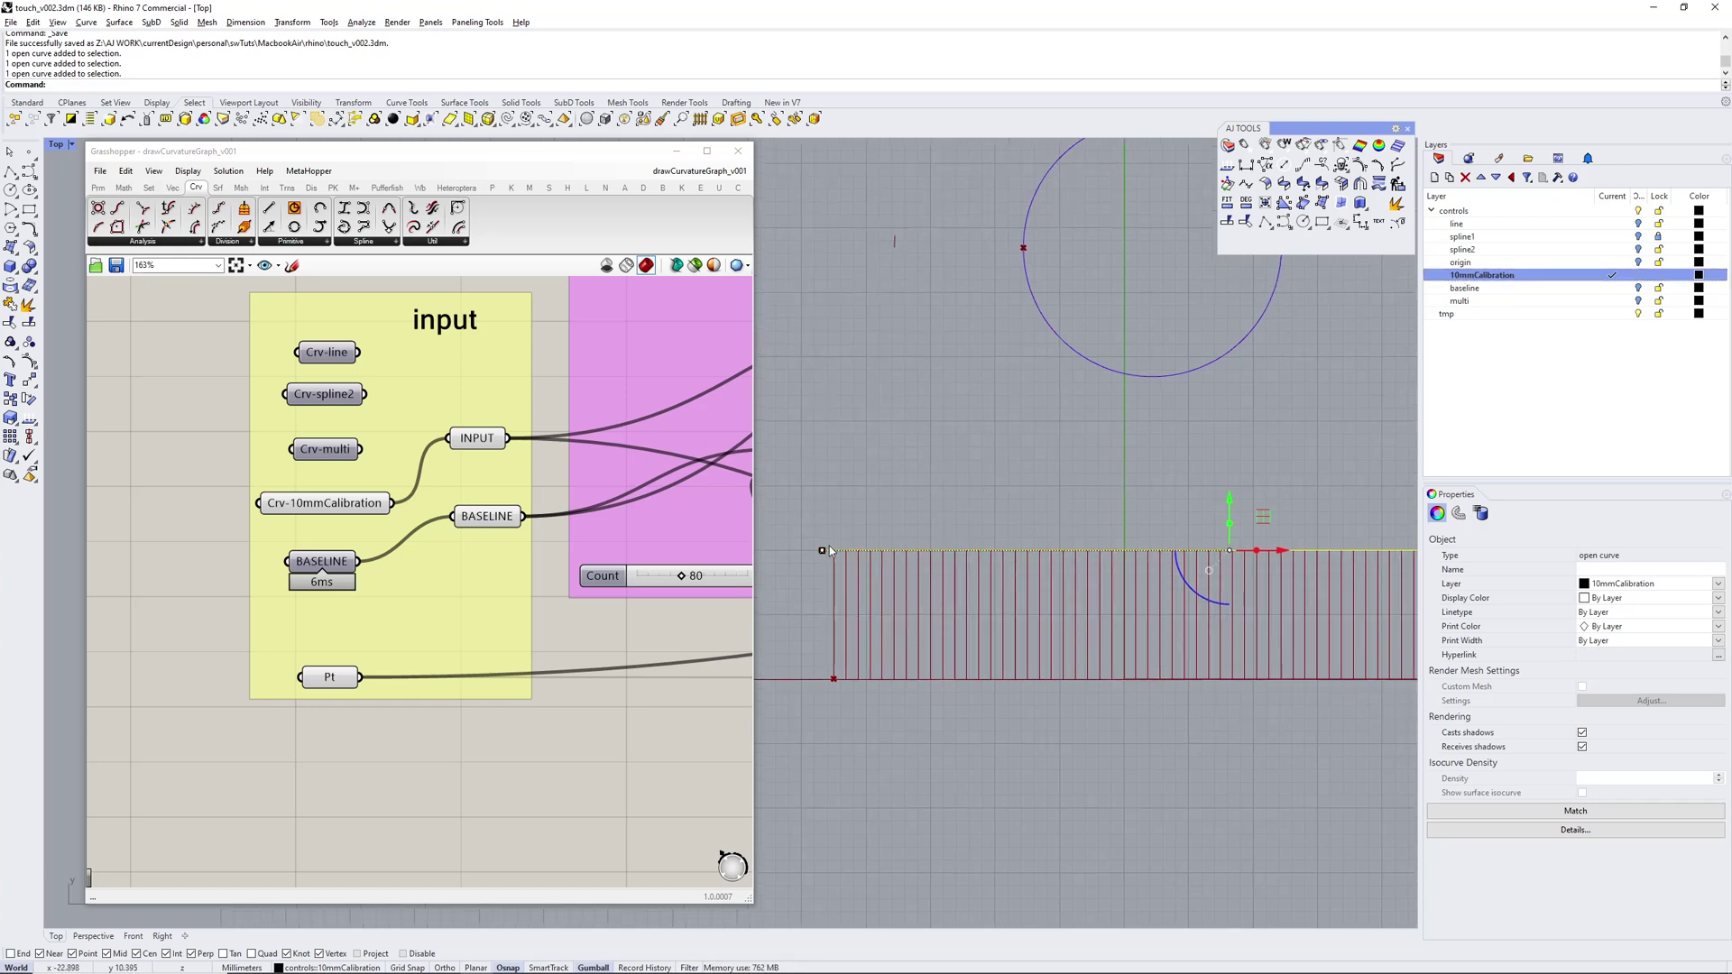
scroll(849, 508, "down", 1)
scroll(891, 475, "down", 1)
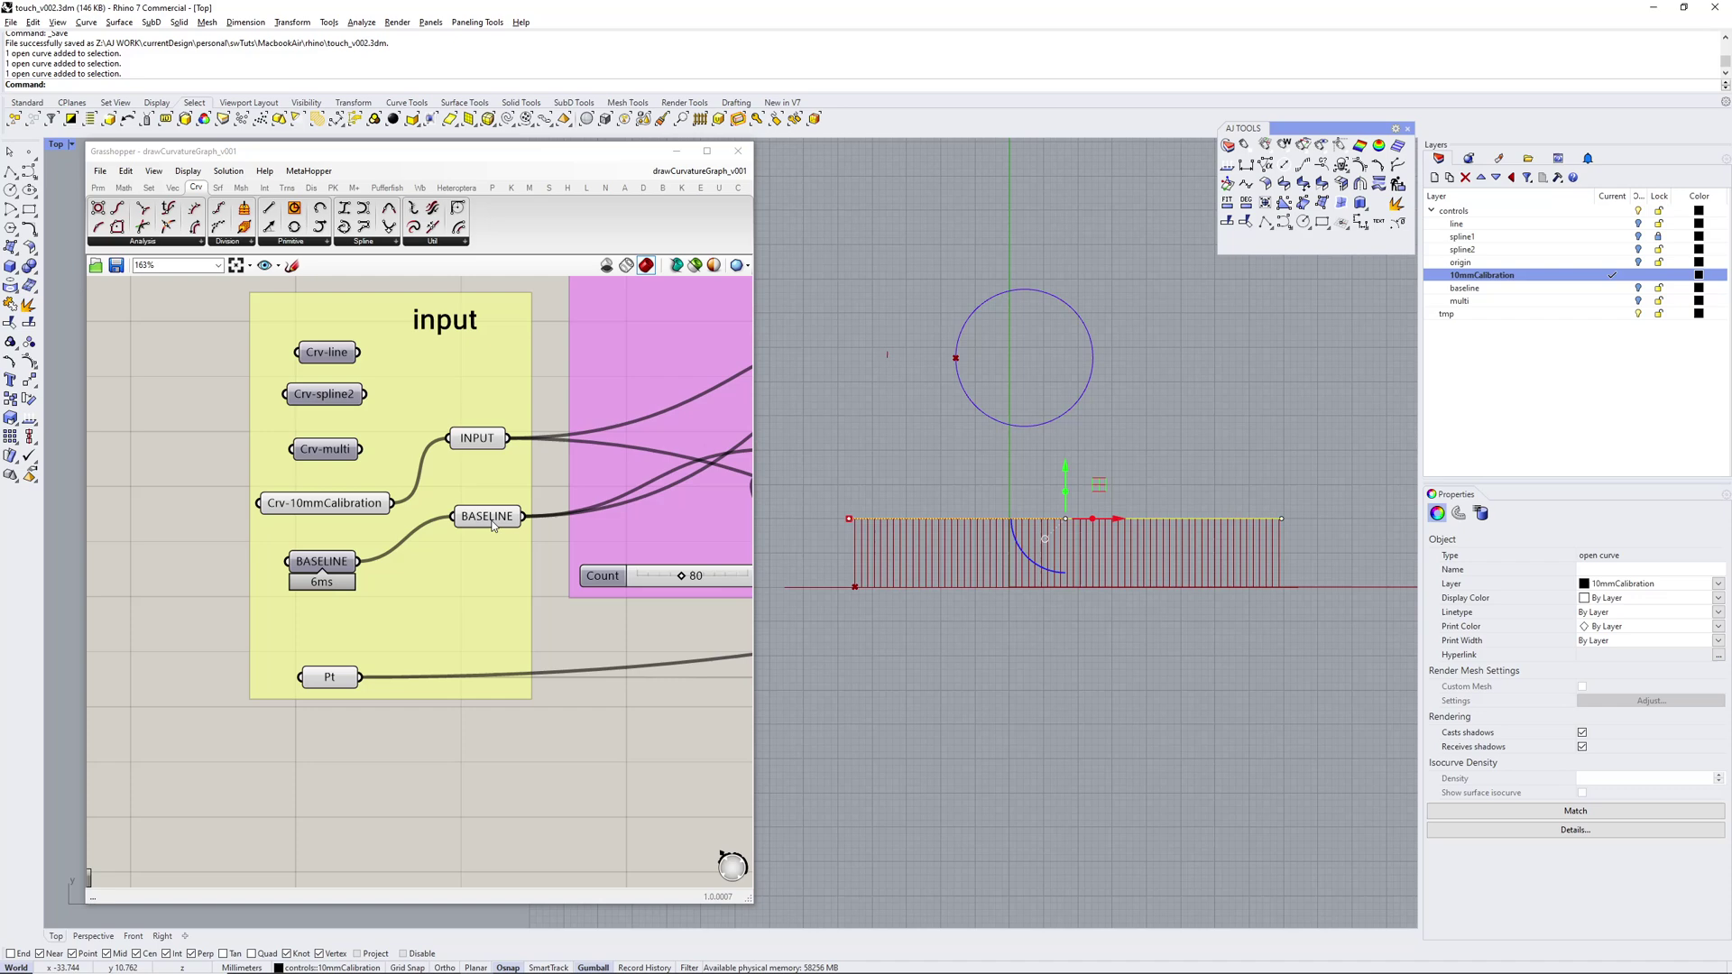
Turn on the preview of the division group's curve-dividing component and inspect its points along the baseline
scroll(429, 565, "down", 2)
right_click_drag(429, 564, 329, 564)
left_click(464, 536)
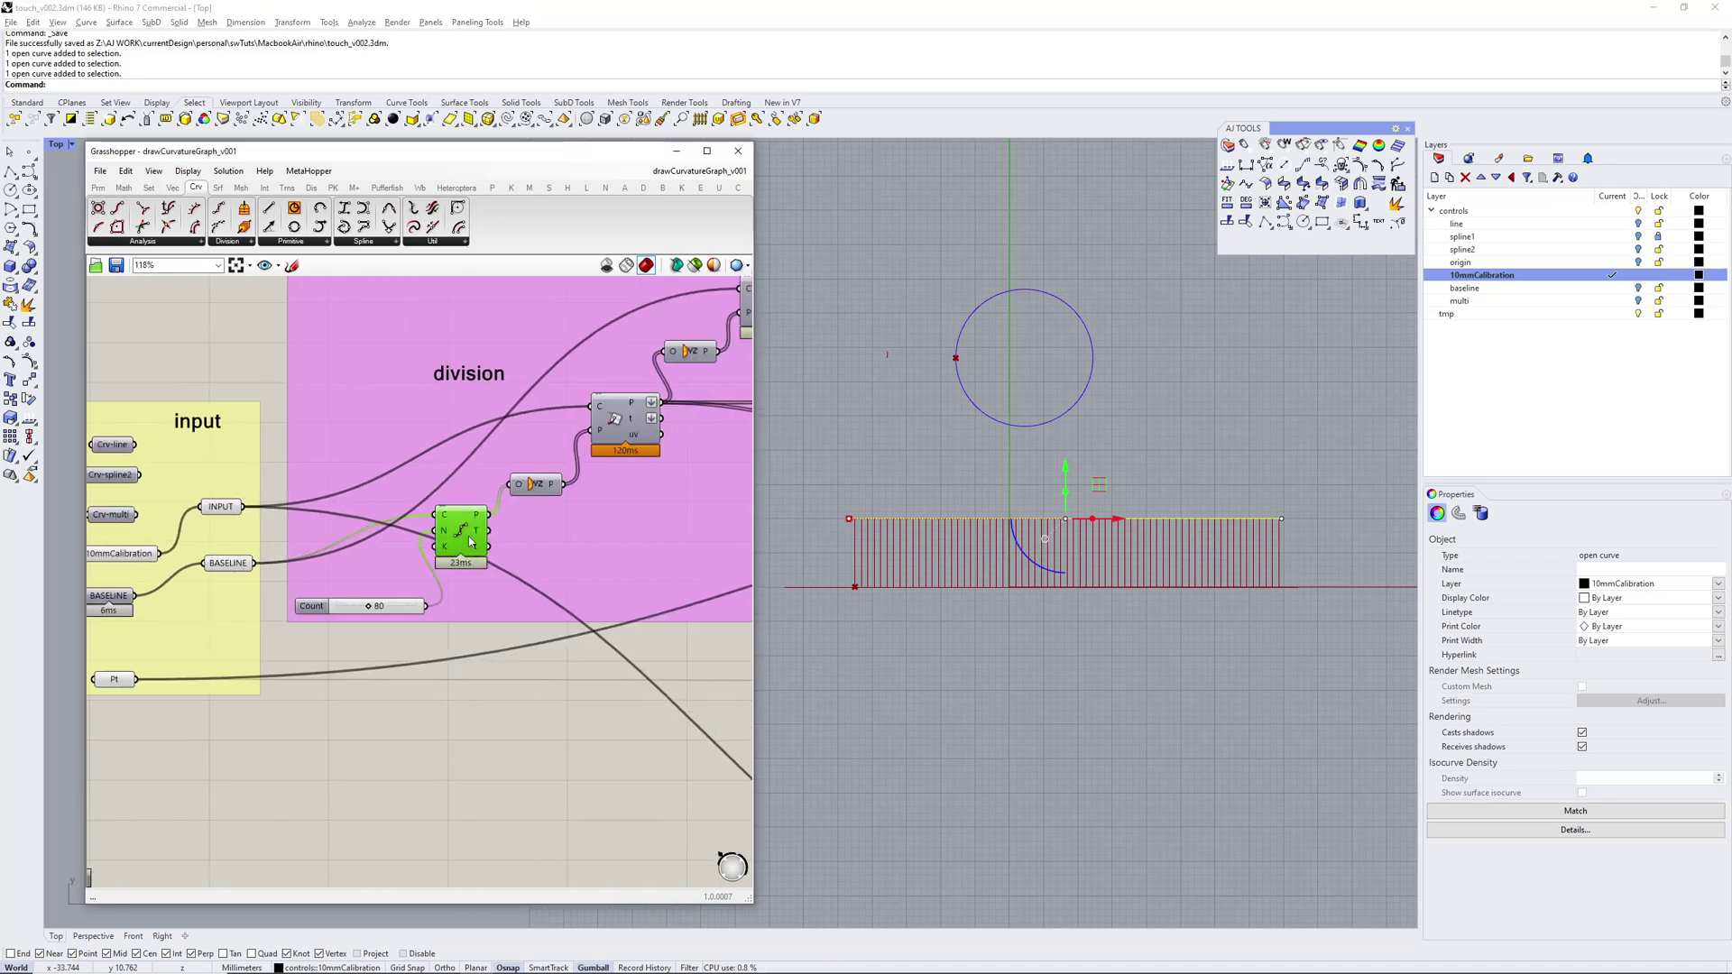
middle_click(461, 535)
left_click(486, 509)
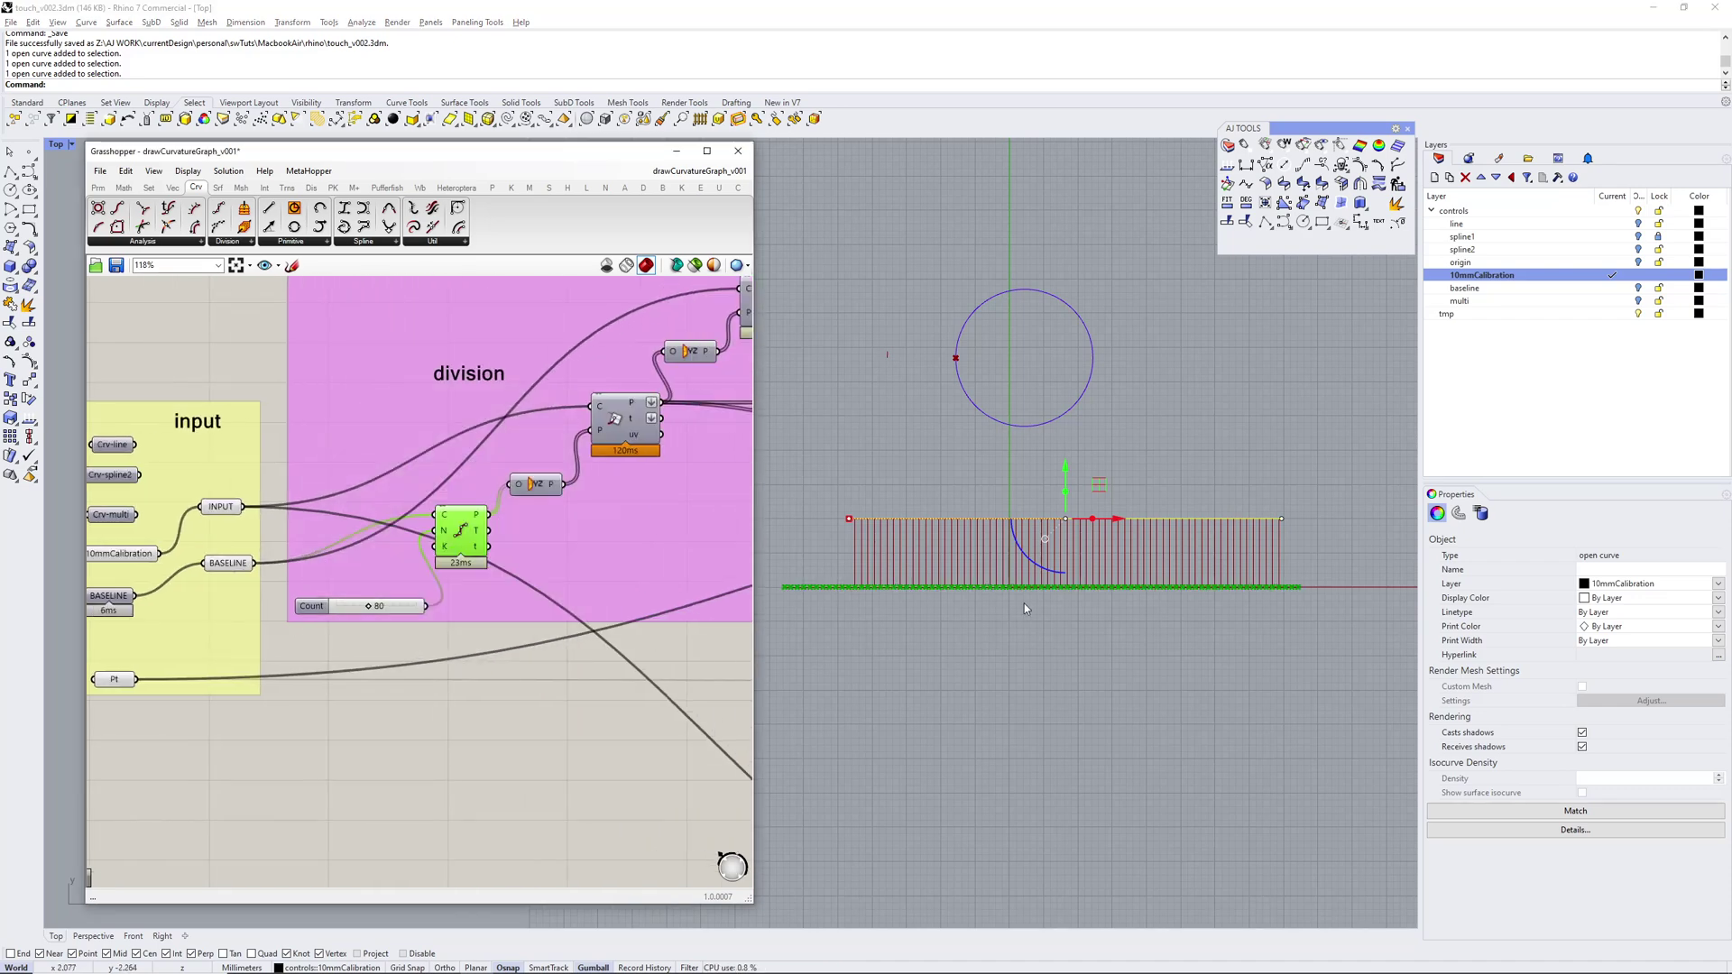
scroll(885, 588, "up", 2)
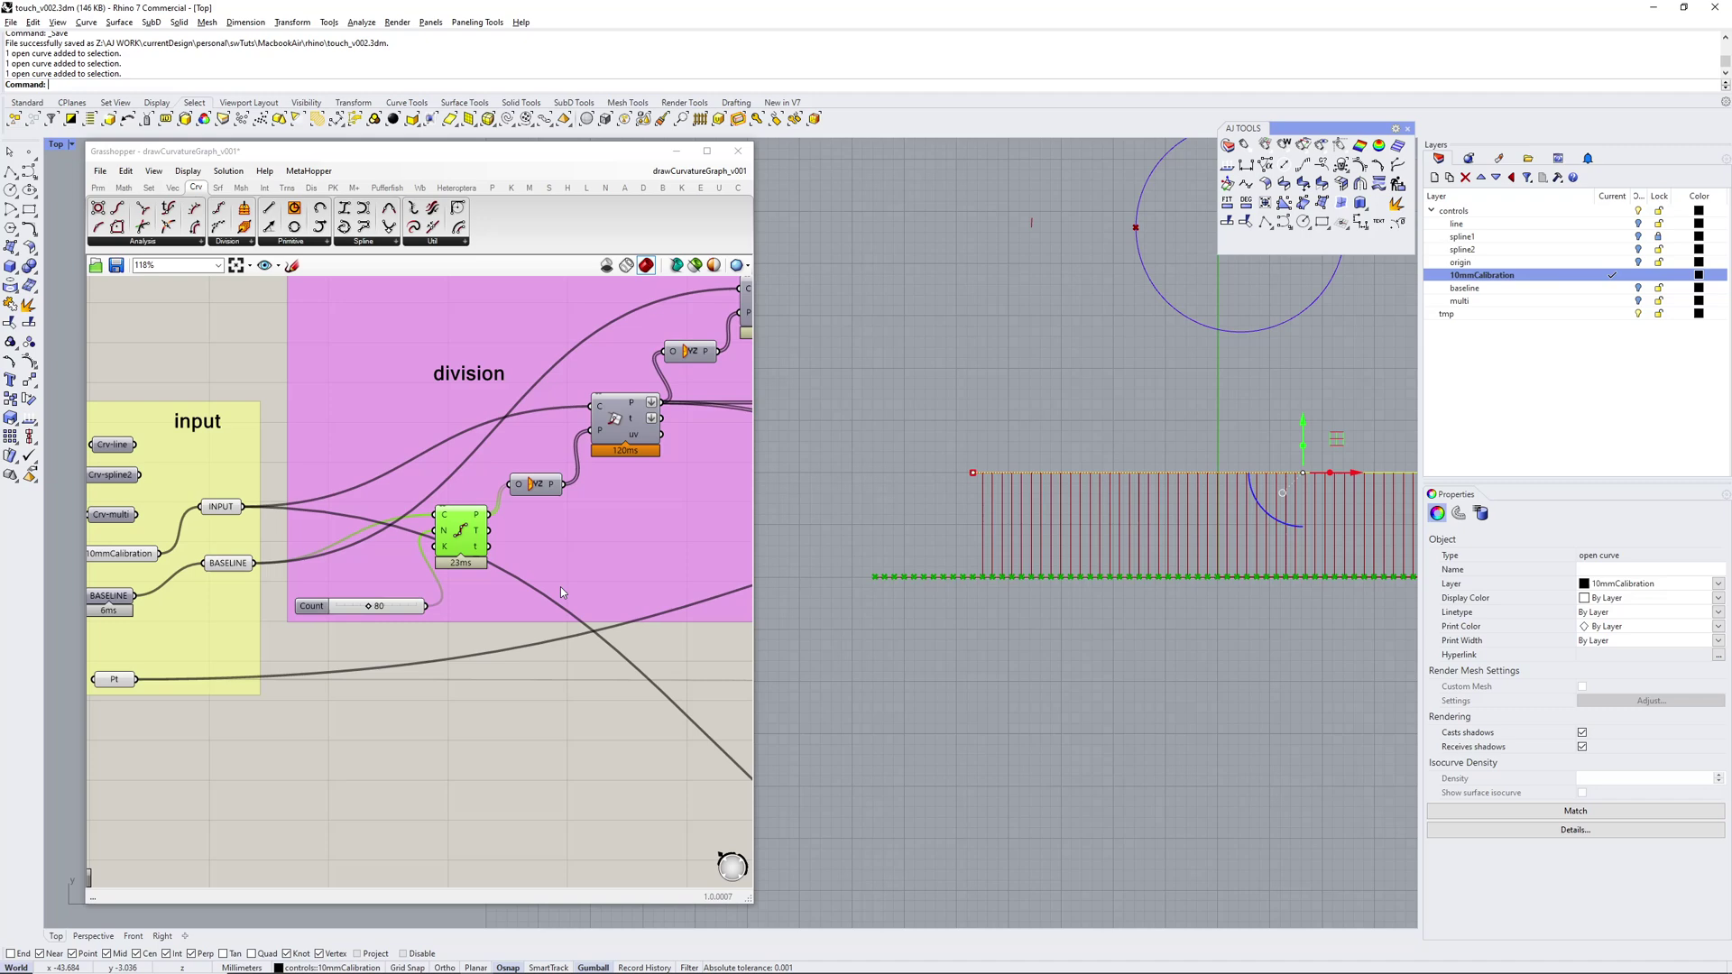
Turn off the preview of the curve-dividing component and clear the selection in the Top view
middle_click(465, 533)
left_click(506, 499)
right_click_drag(600, 534, 529, 587)
left_click(1050, 682)
right_click_drag(1051, 682, 926, 711)
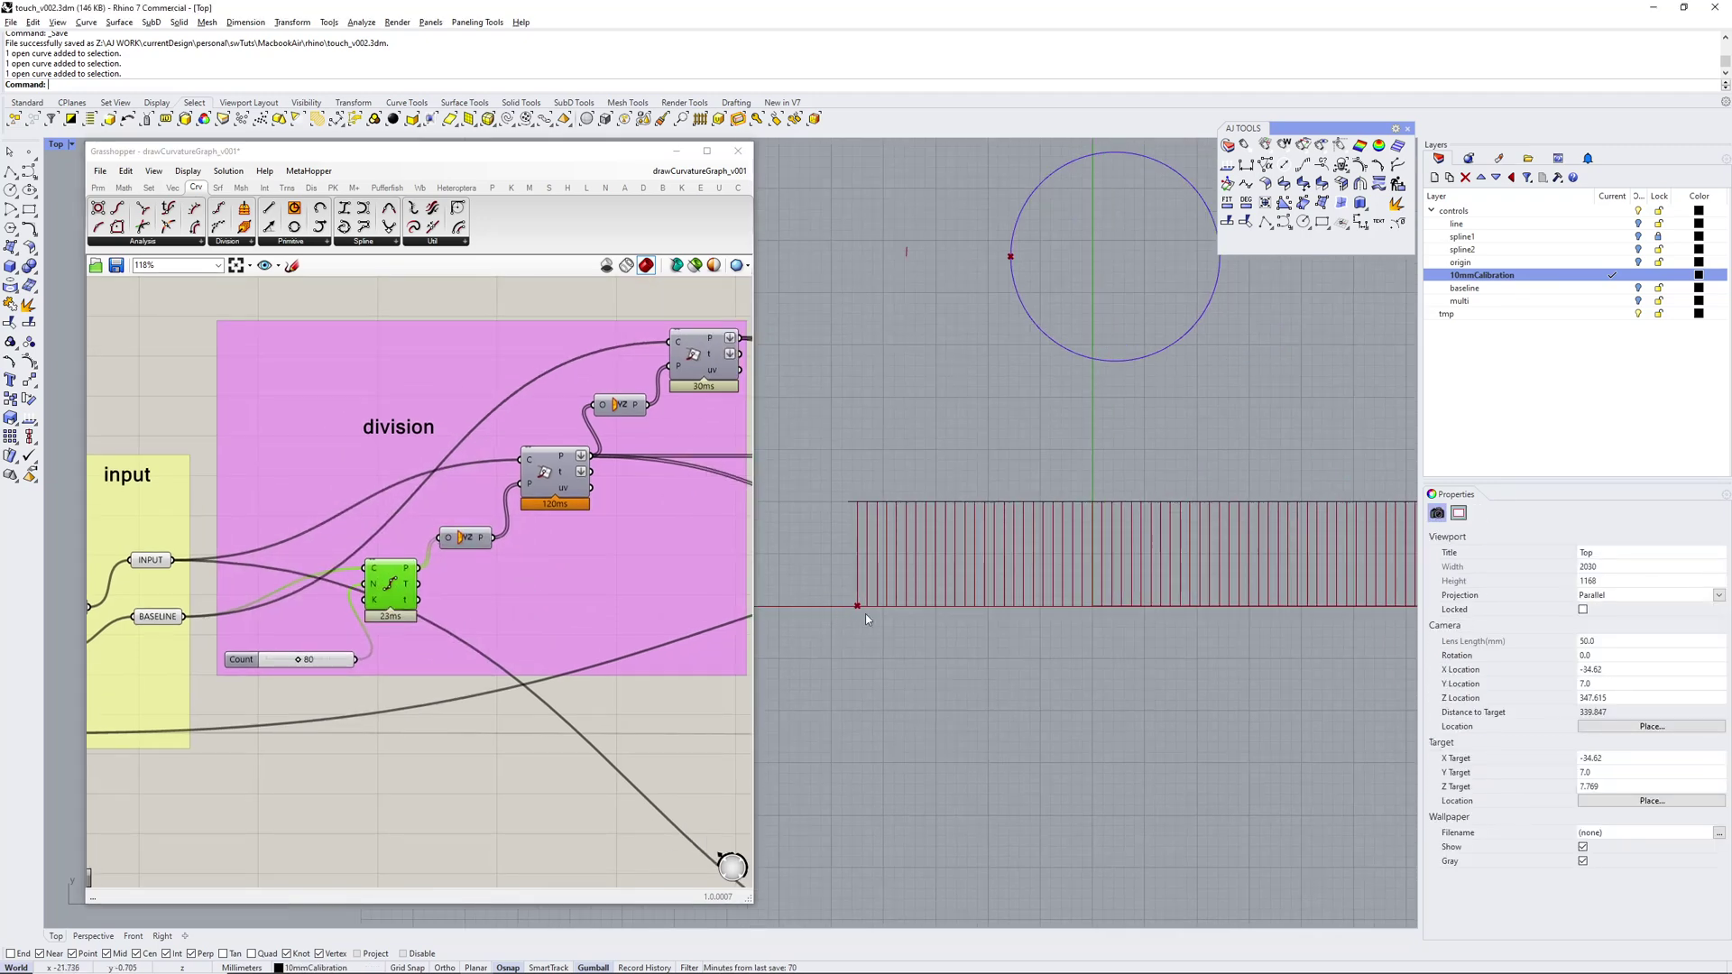
Select the 10mmCalibration curve and compare it with the INPUT and BASELINE parameters in the input and division groups
left_click(852, 502)
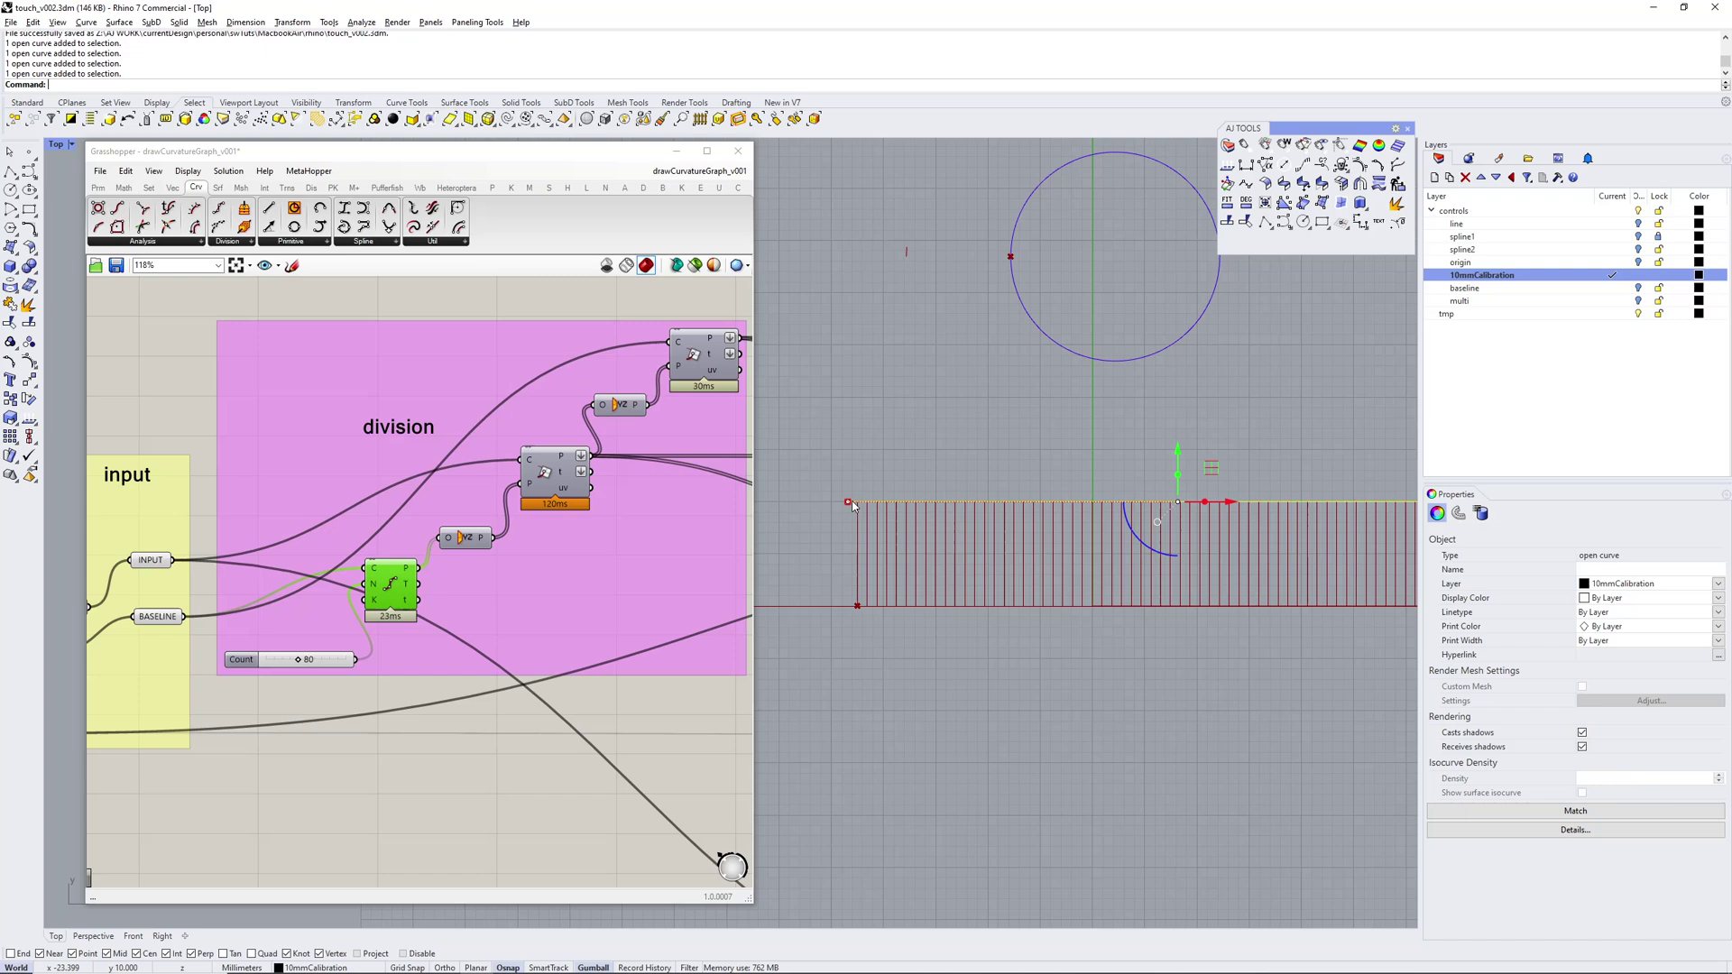
scroll(800, 594, "down", 3)
right_click_drag(286, 538, 576, 520)
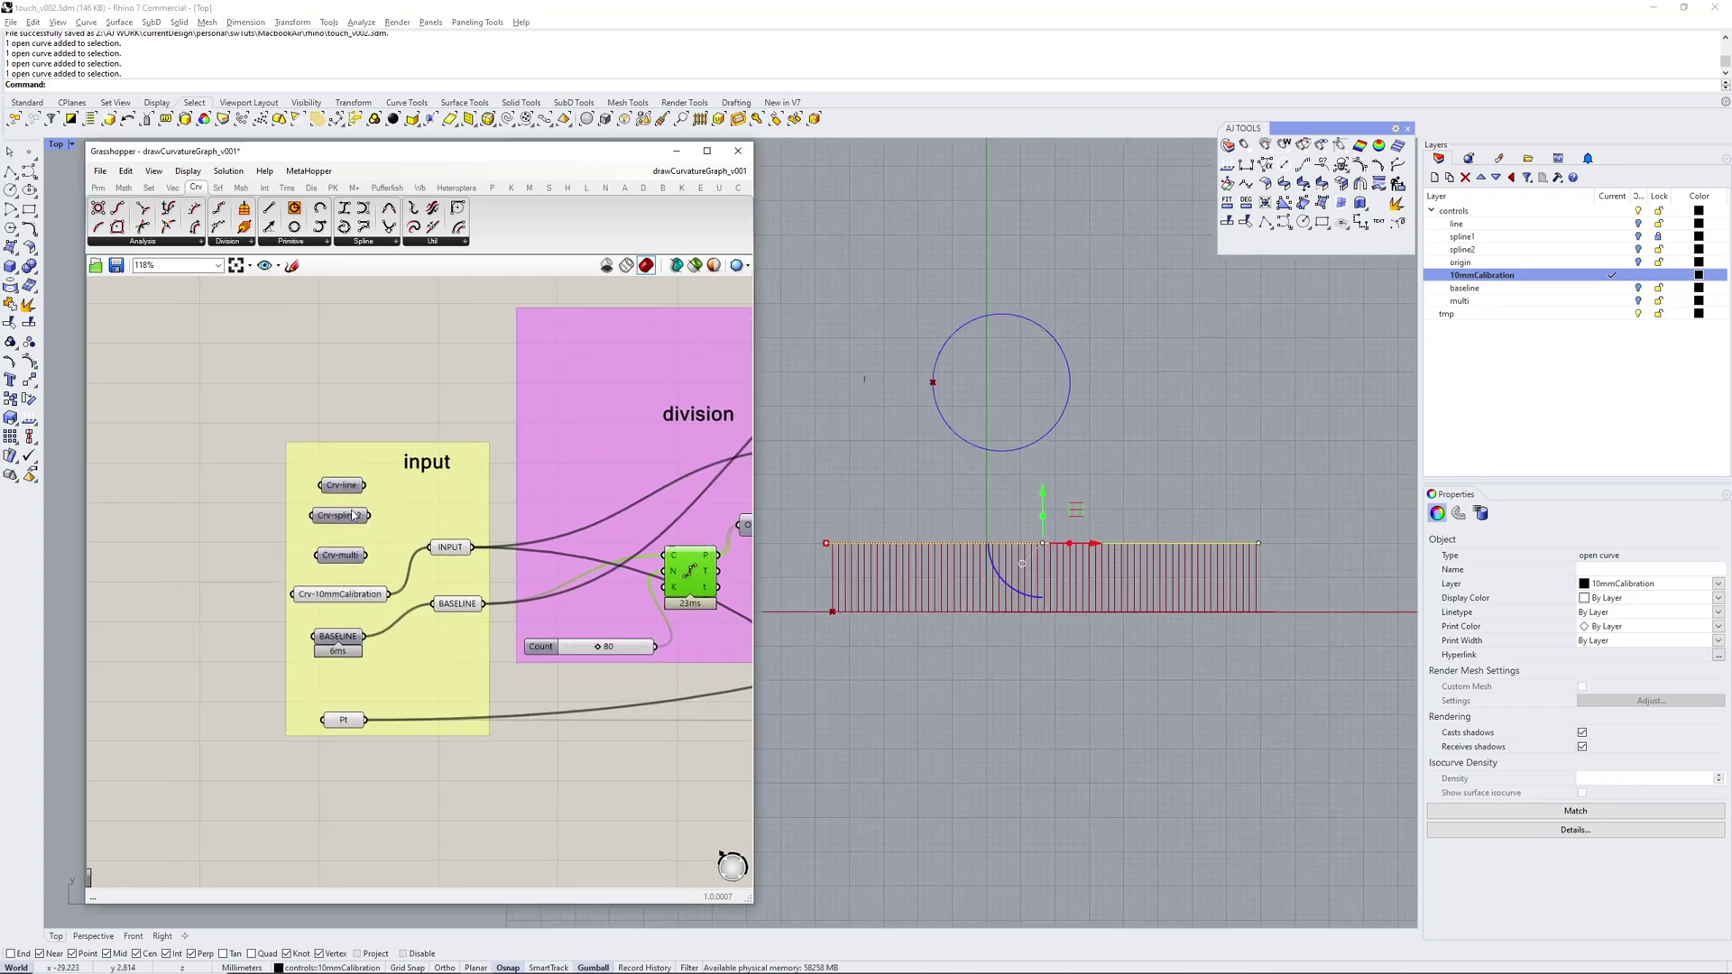
scroll(343, 479, "up", 2)
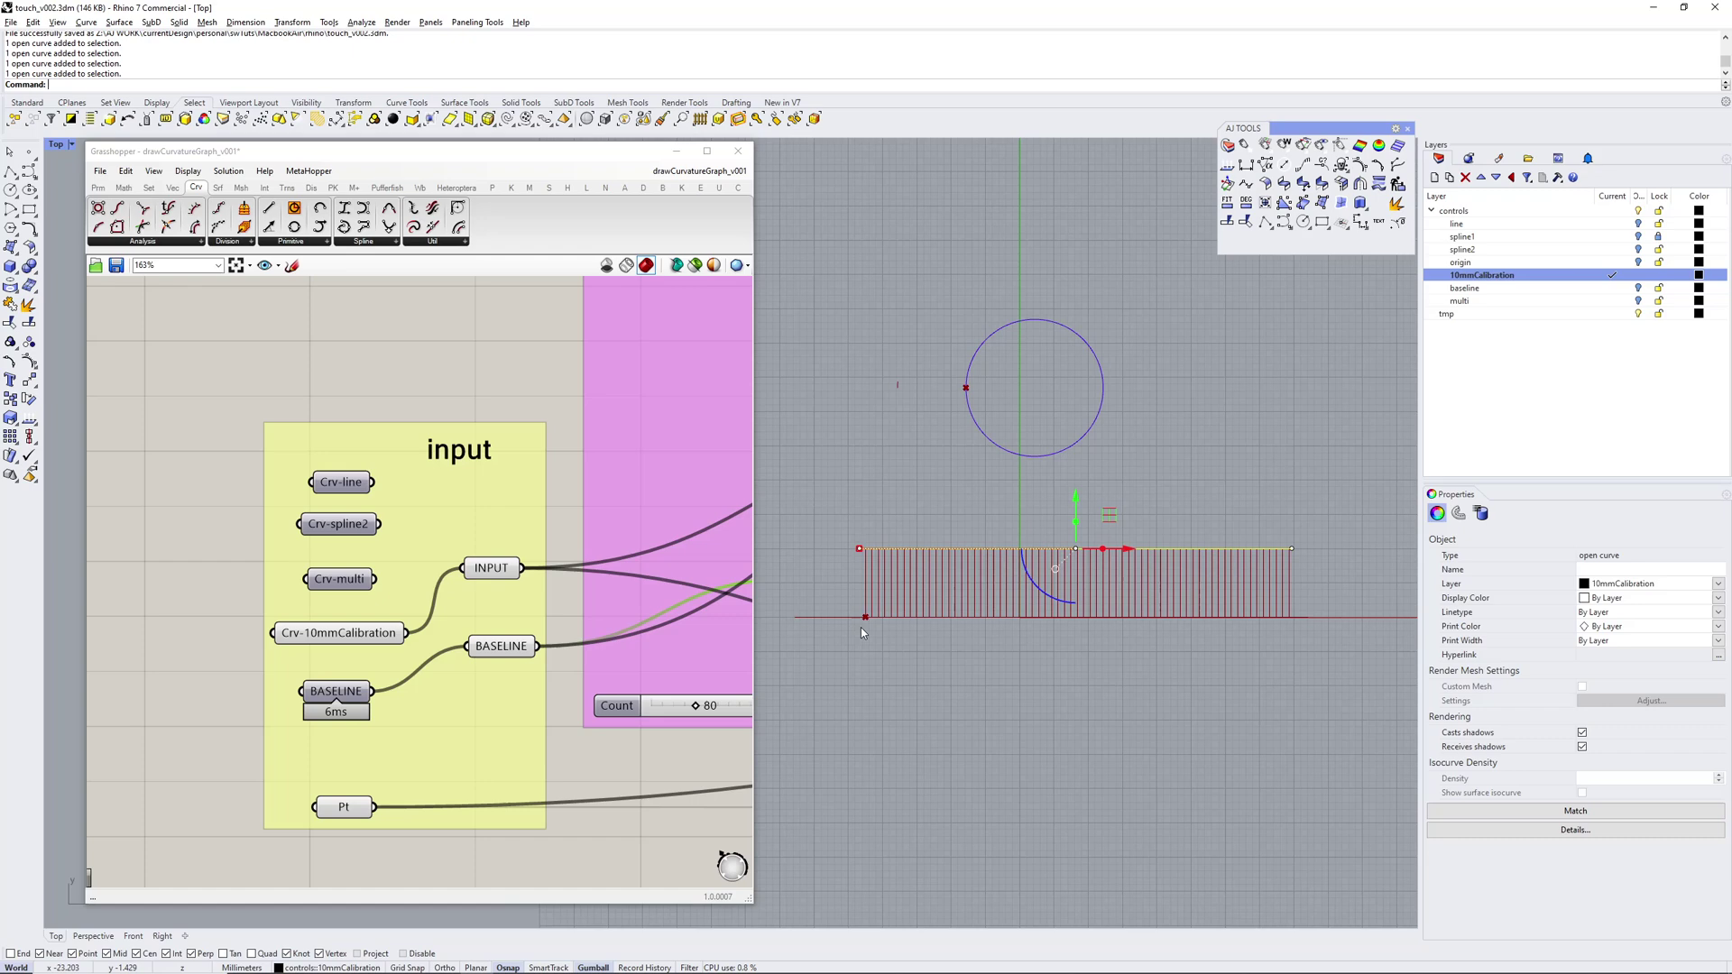
scroll(493, 569, "down", 3)
right_click_drag(469, 575, 450, 576)
scroll(578, 577, "up", 3)
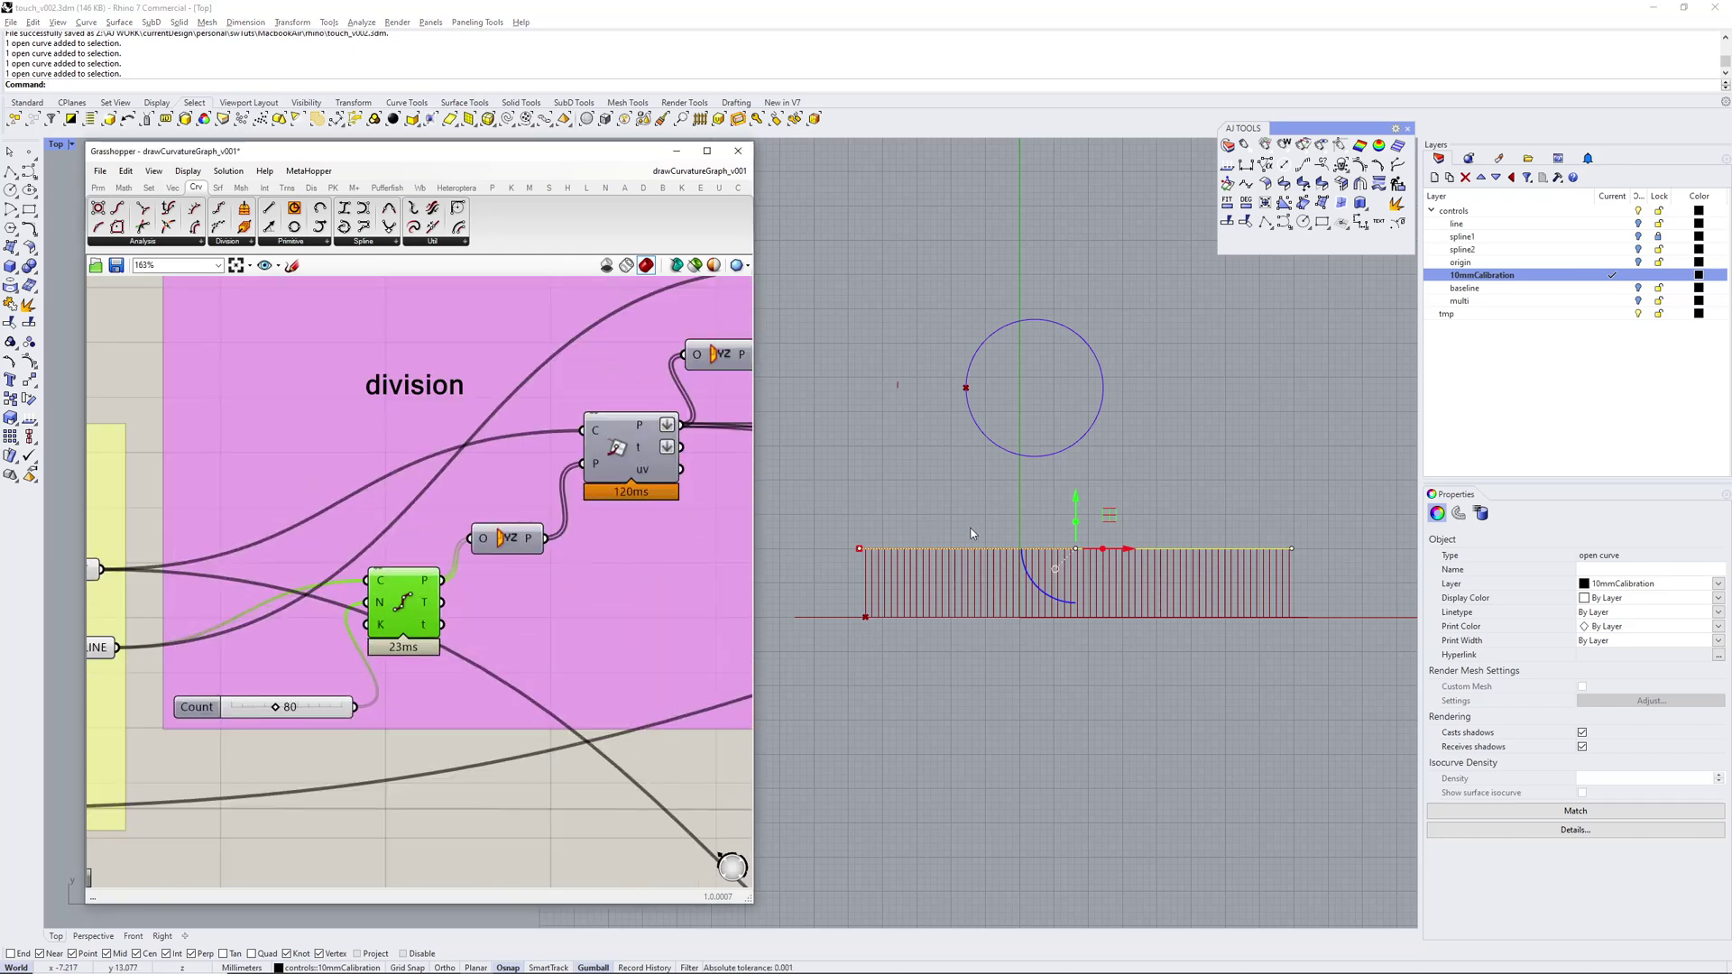
Turn on the previews of both curve-plane intersection components in the division group and inspect their points on the calibration curve and baseline
scroll(704, 412, "up", 1)
right_click_drag(636, 417, 366, 581)
scroll(366, 581, "down", 1)
left_click(349, 623)
left_click(925, 583)
scroll(910, 568, "up", 8)
right_click_drag(874, 499, 864, 451)
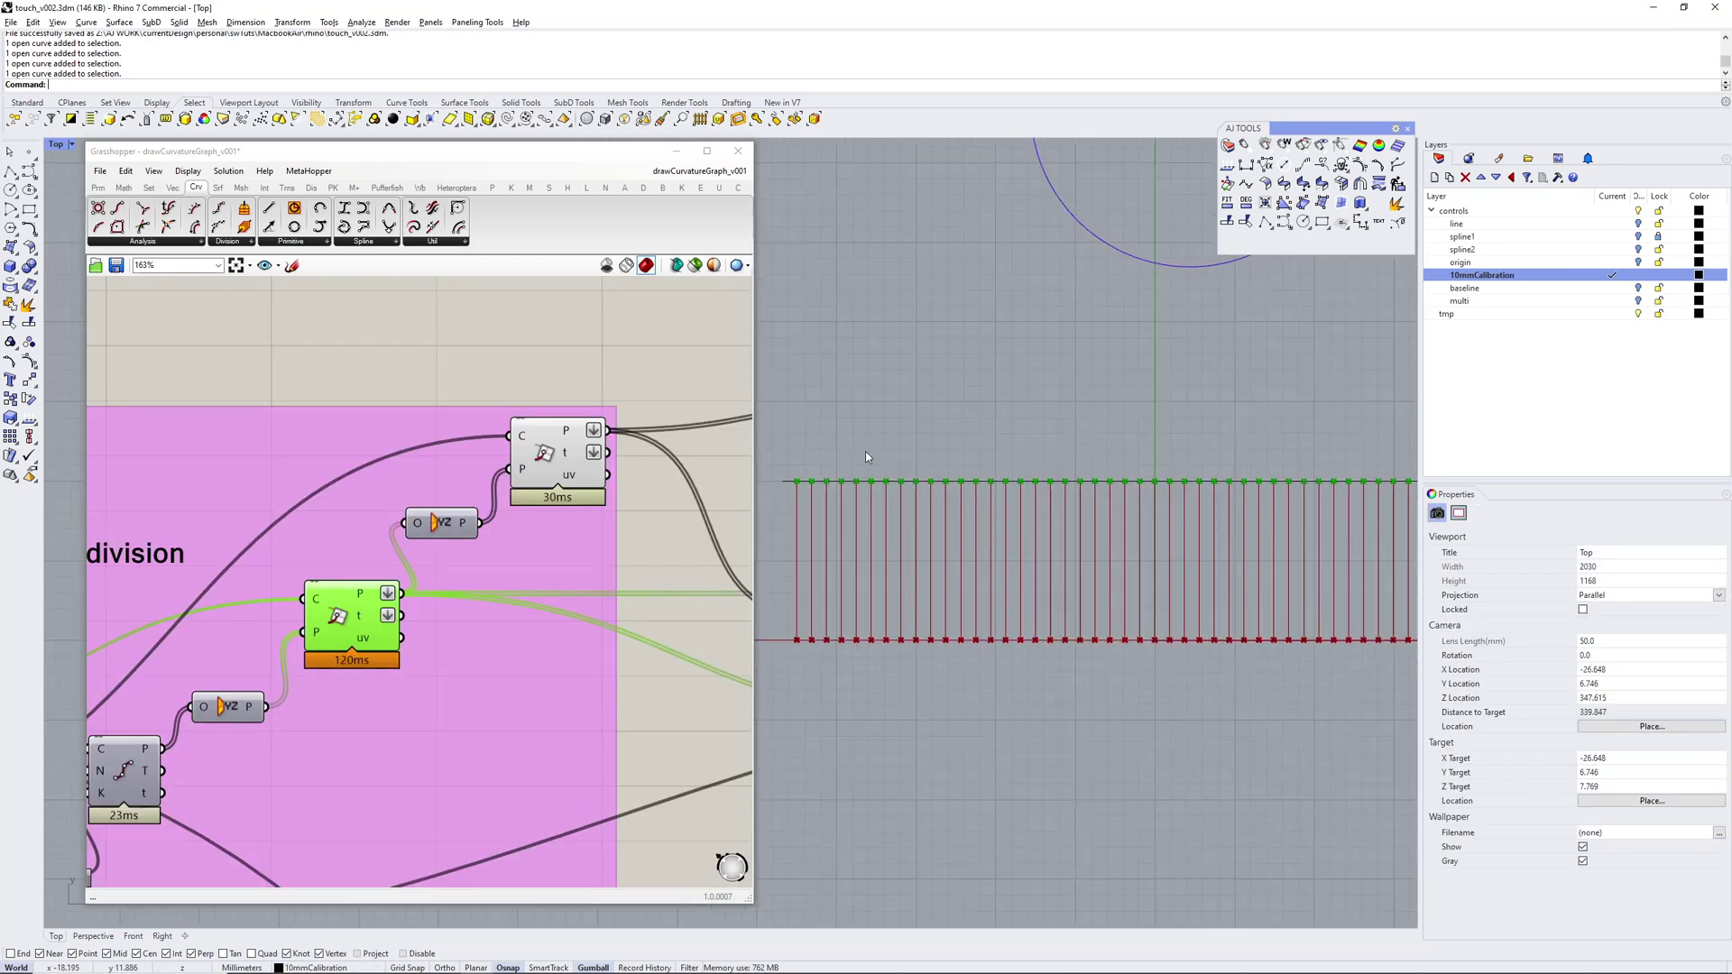
scroll(864, 451, "down", 4)
right_click_drag(423, 623, 386, 610)
scroll(942, 617, "down", 3)
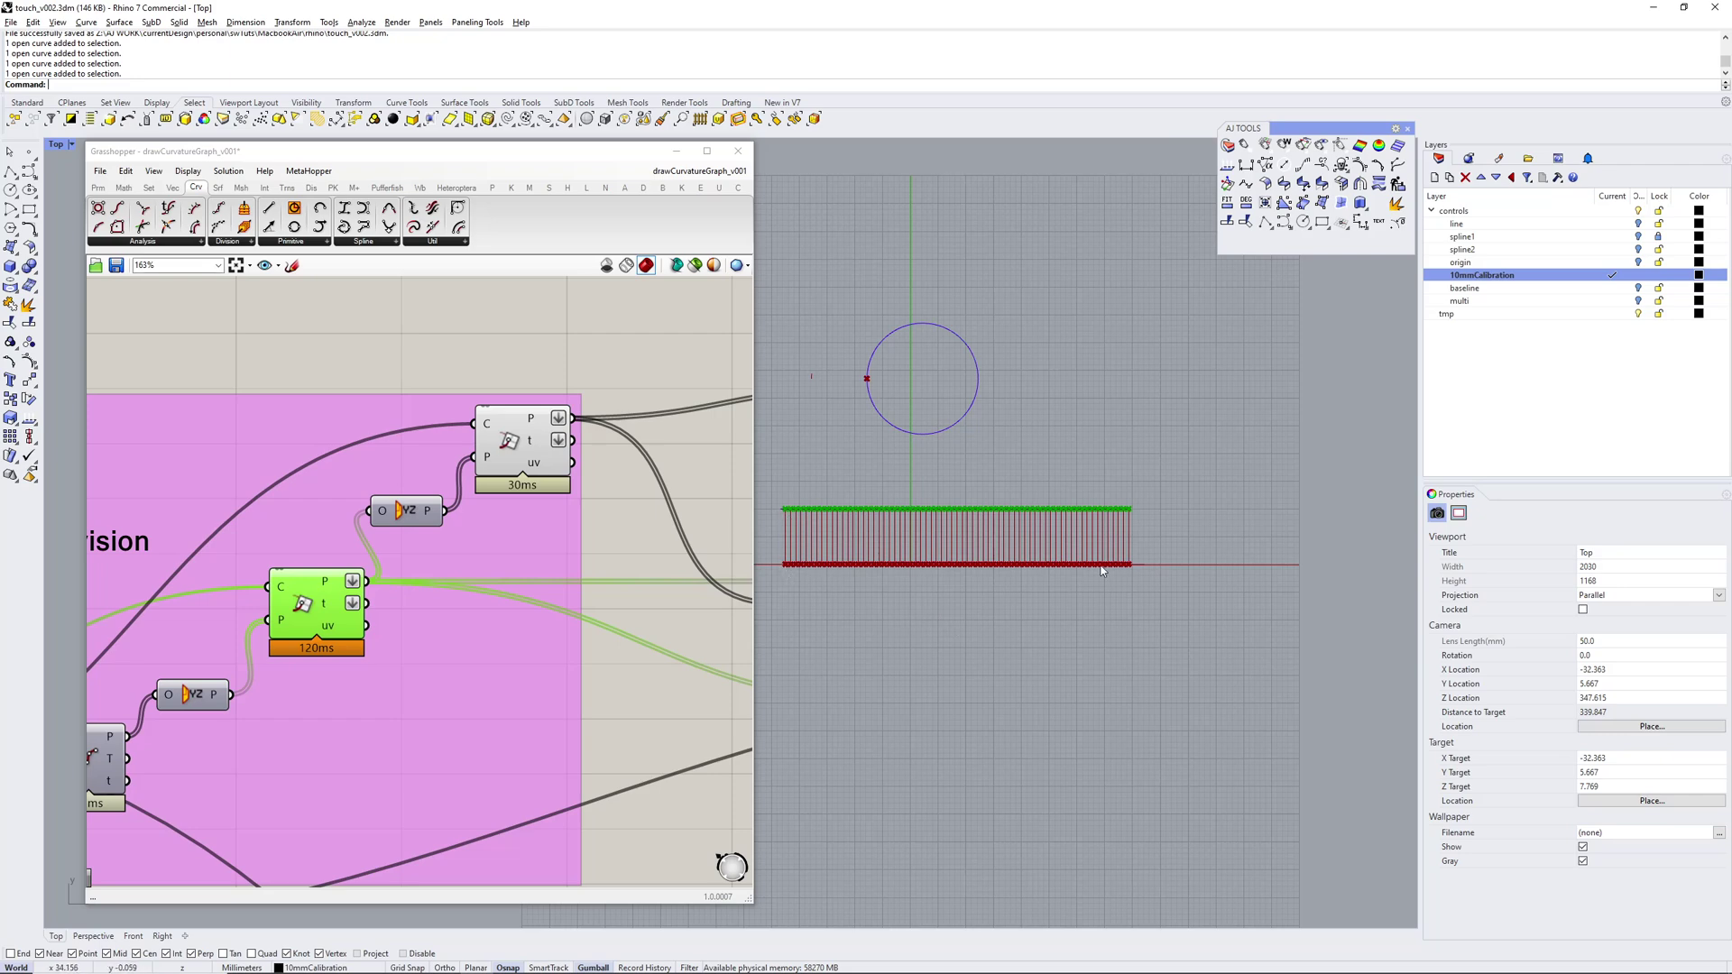
right_click_drag(989, 556, 1083, 501)
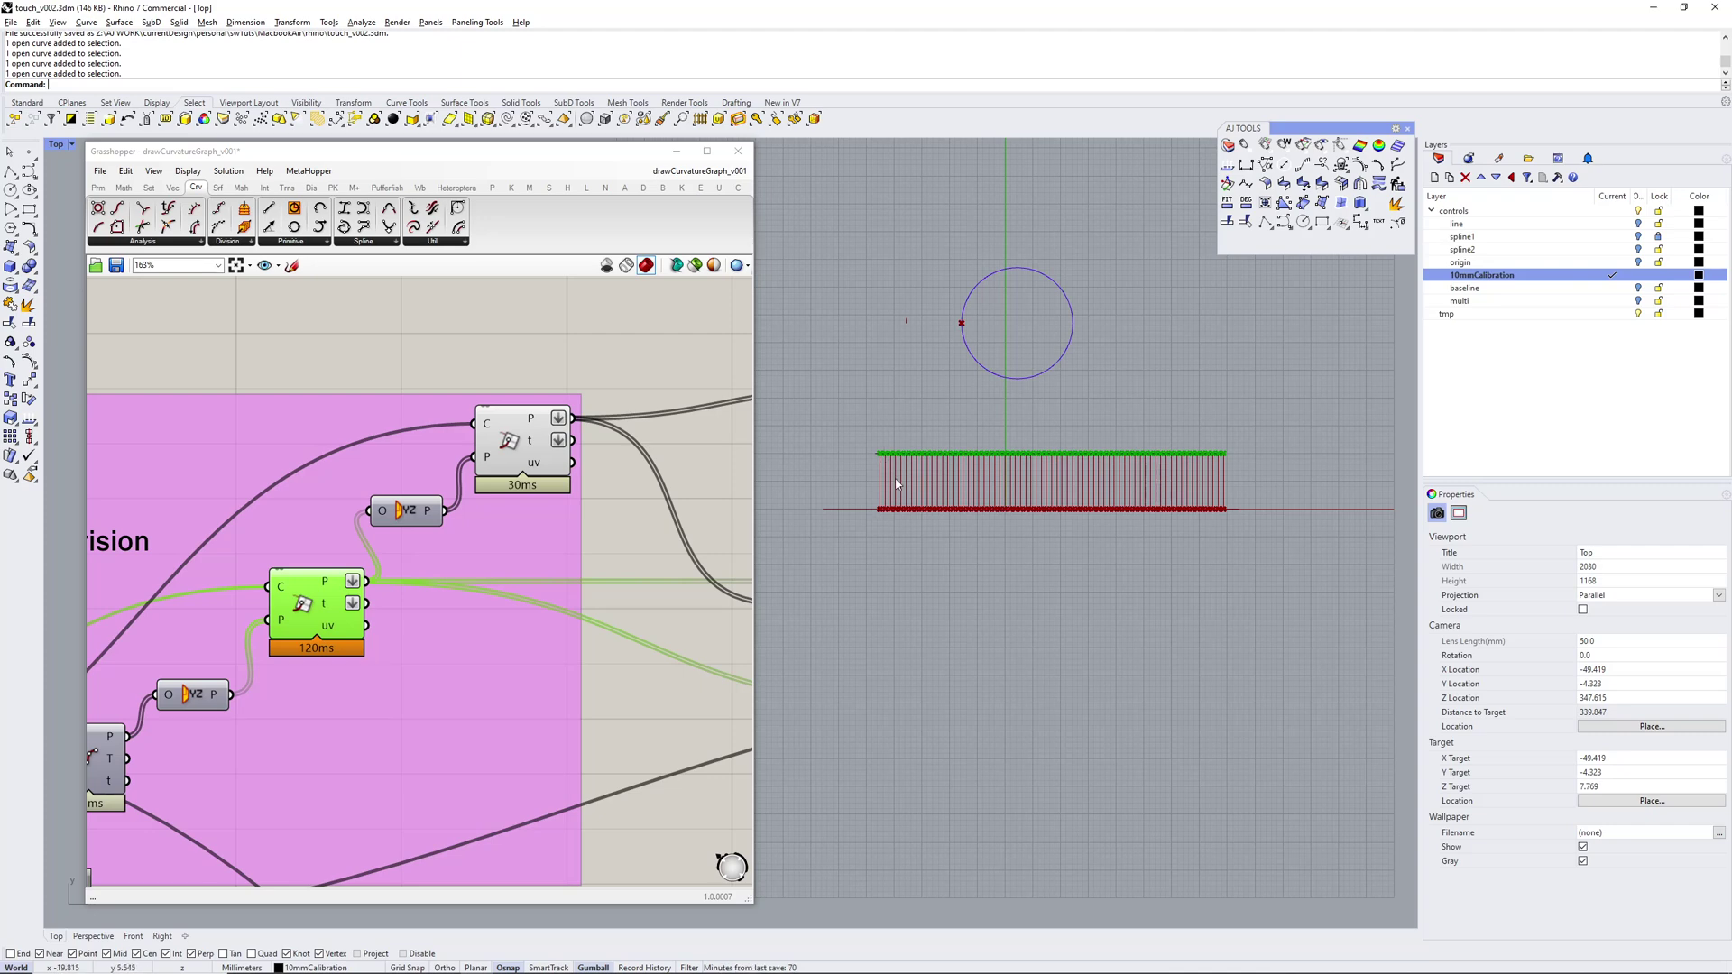
Hide the preview of the calibration curve's intersection component and select the baseline's intersection component to highlight its points
key("ctrl+q")
left_click(529, 455)
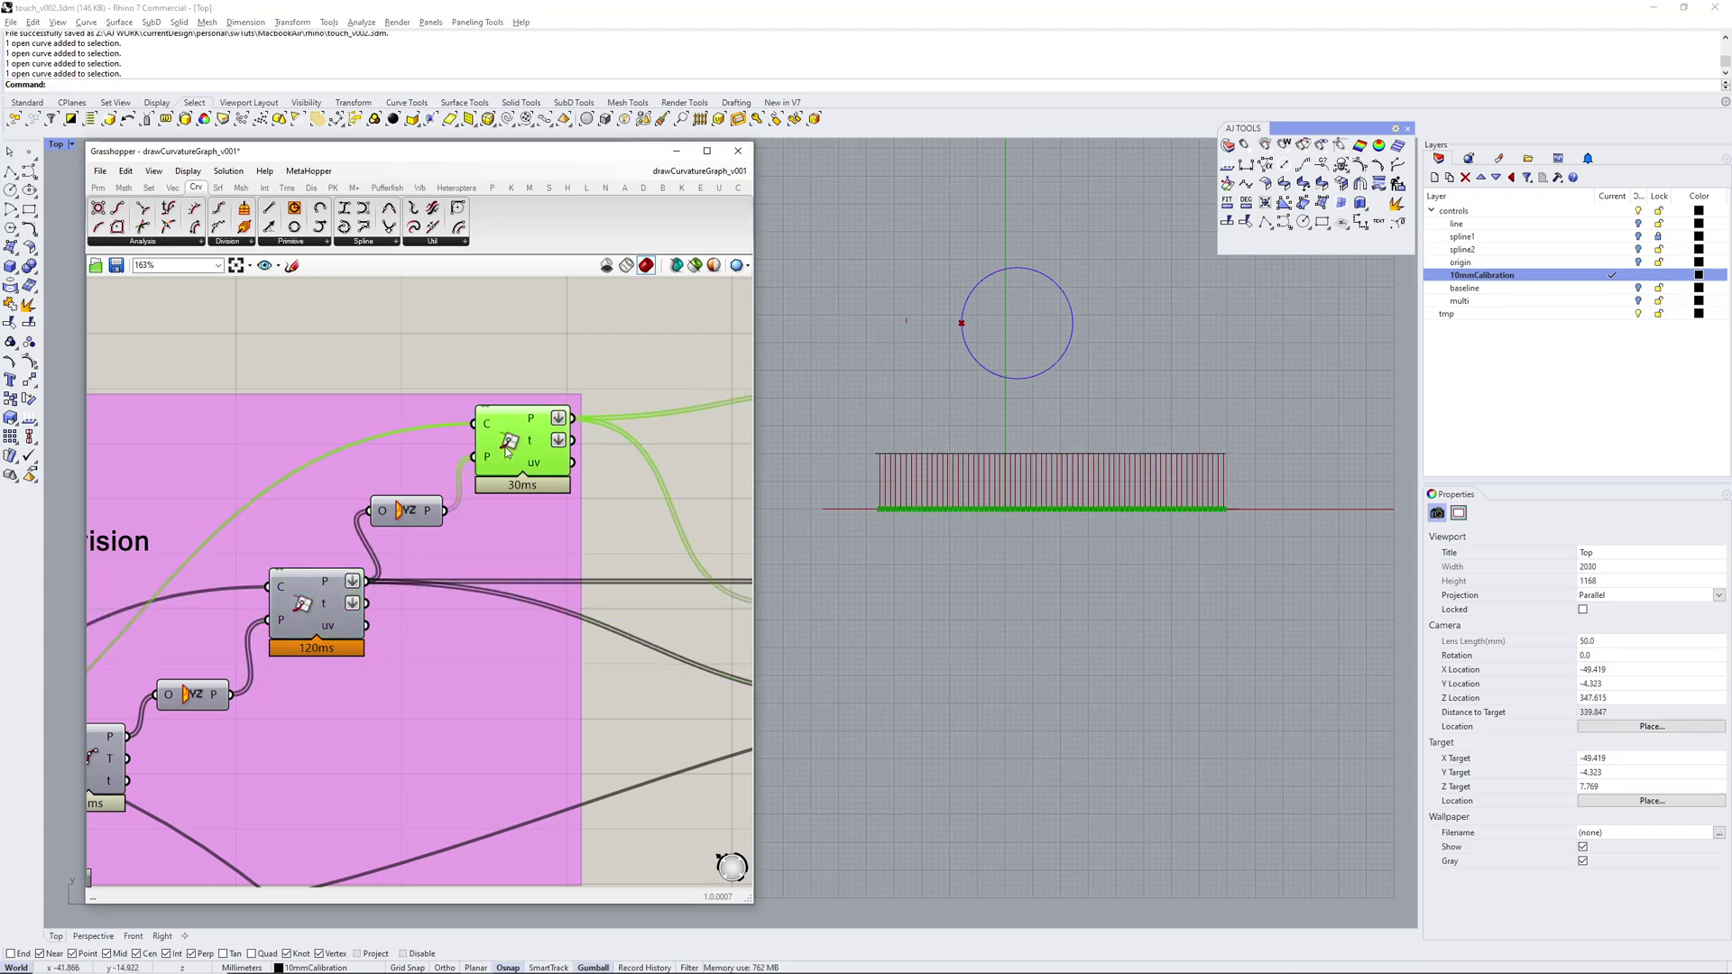
Hide the preview of the baseline's intersection component and examine the components of the arcGenerationAndScaling group
key("ctrl+q")
scroll(446, 518, "down", 1)
right_click_drag(590, 527, 271, 545)
scroll(604, 545, "down", 1)
scroll(902, 487, "up", 4)
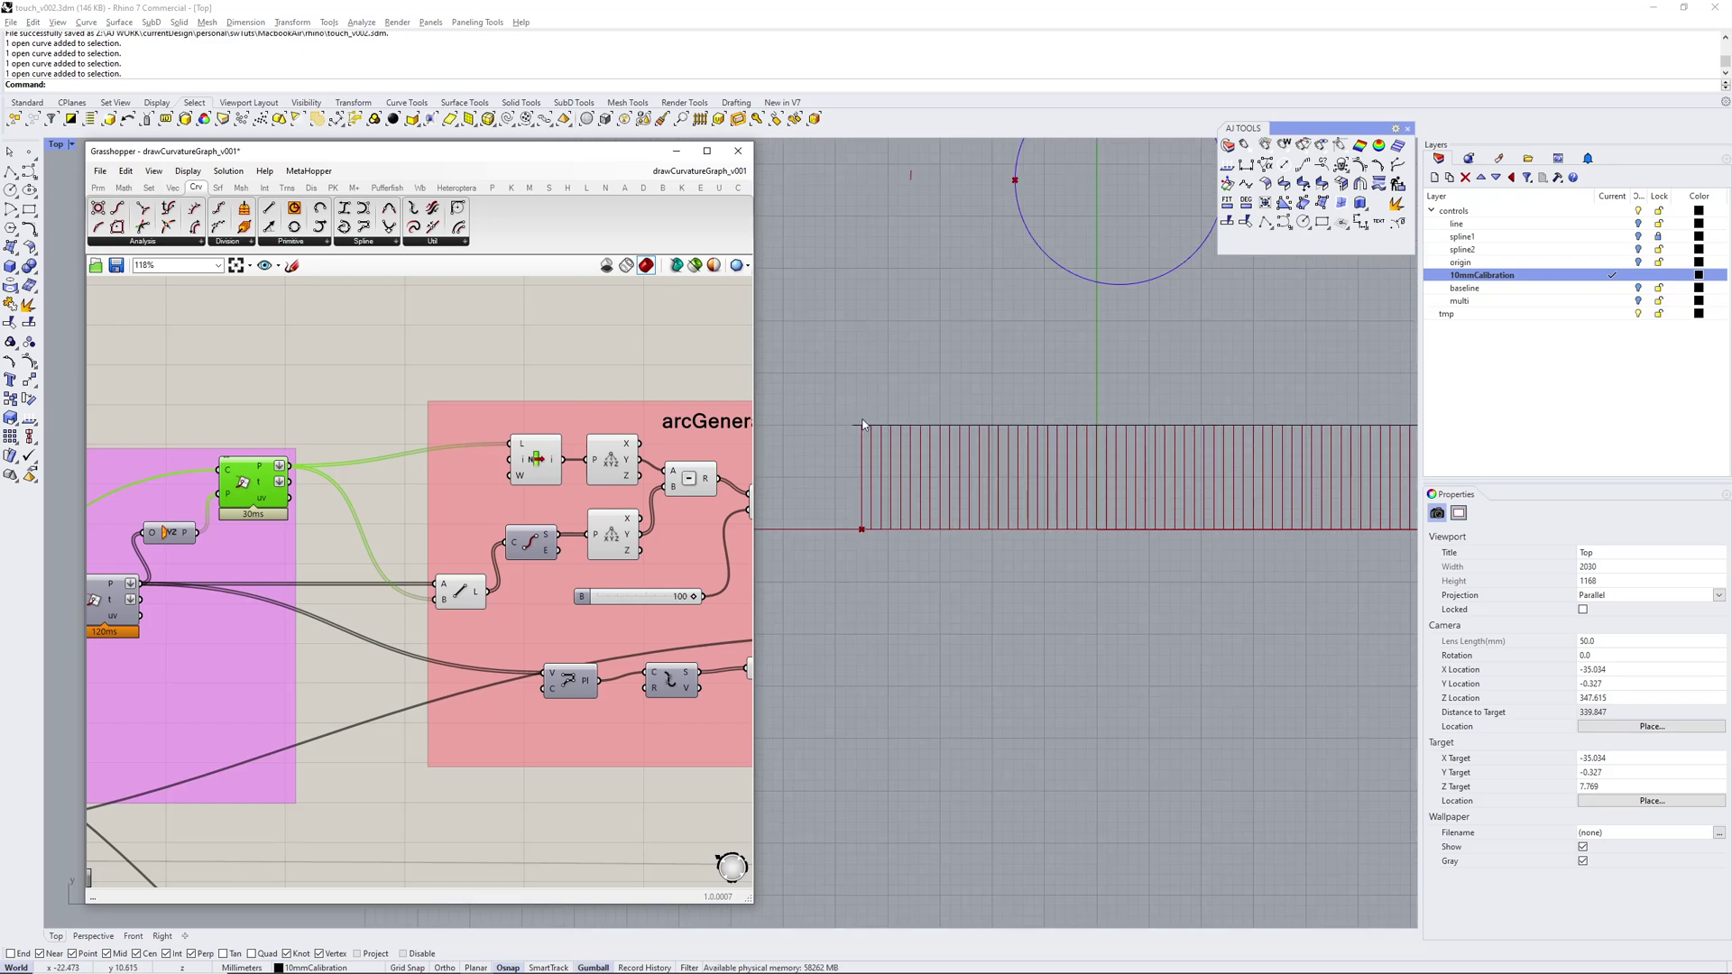
right_click_drag(713, 561, 509, 553)
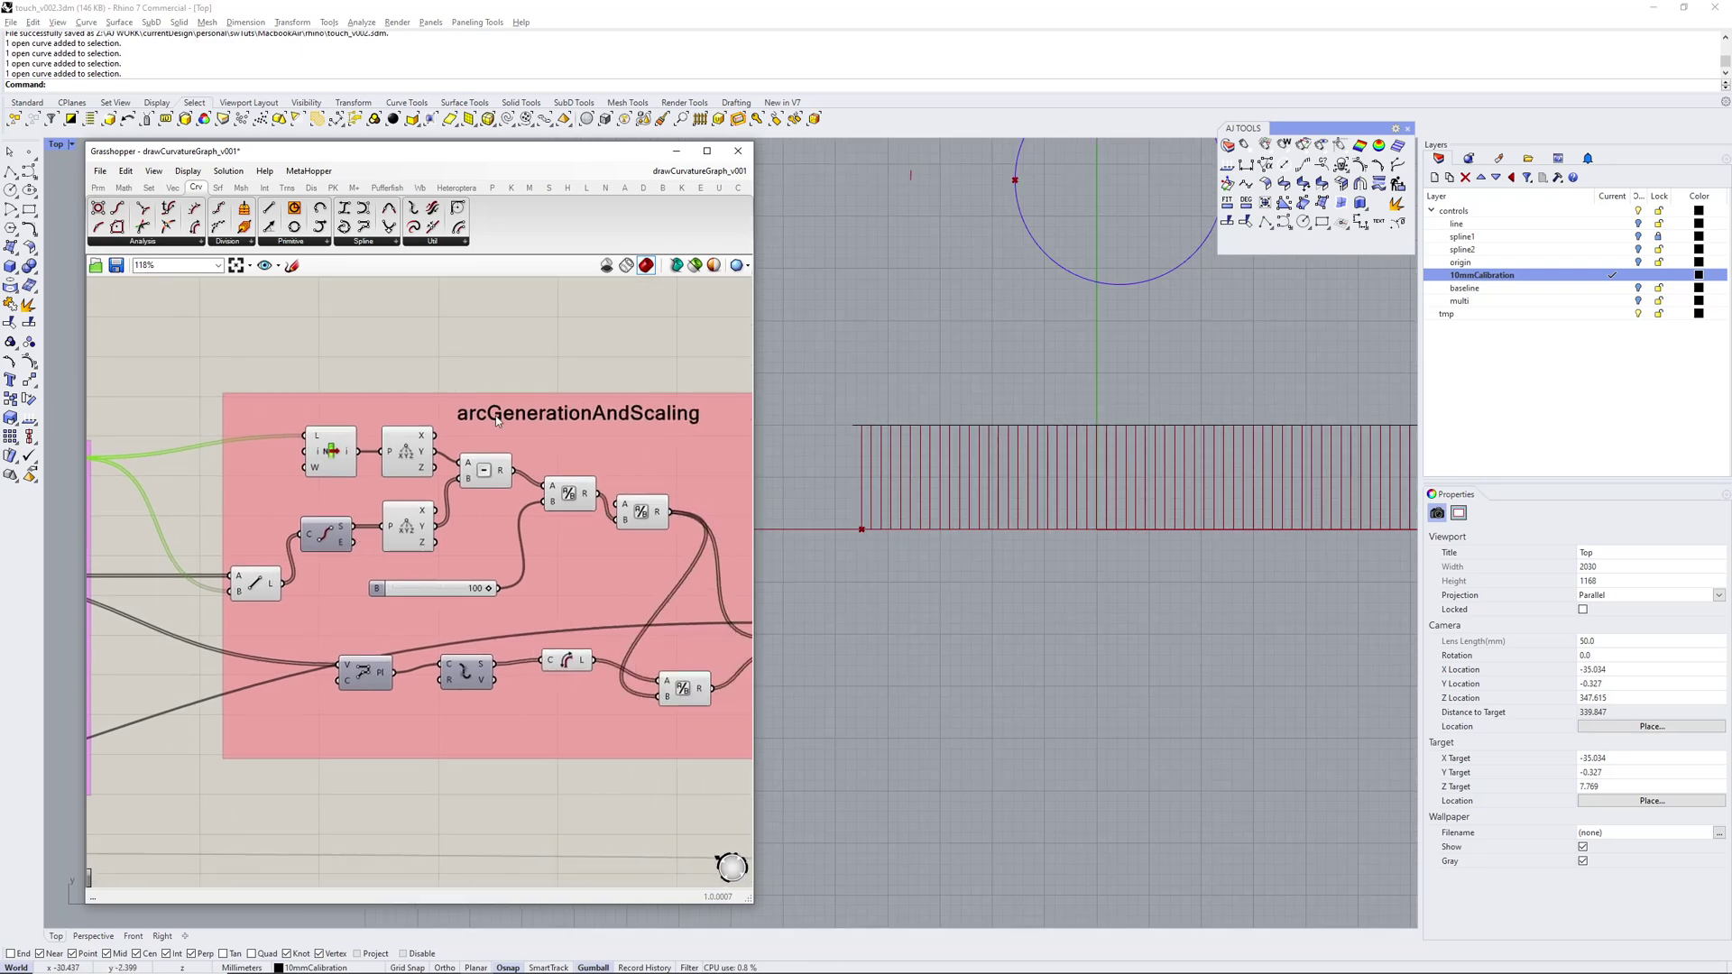
right_click_drag(556, 419, 442, 427)
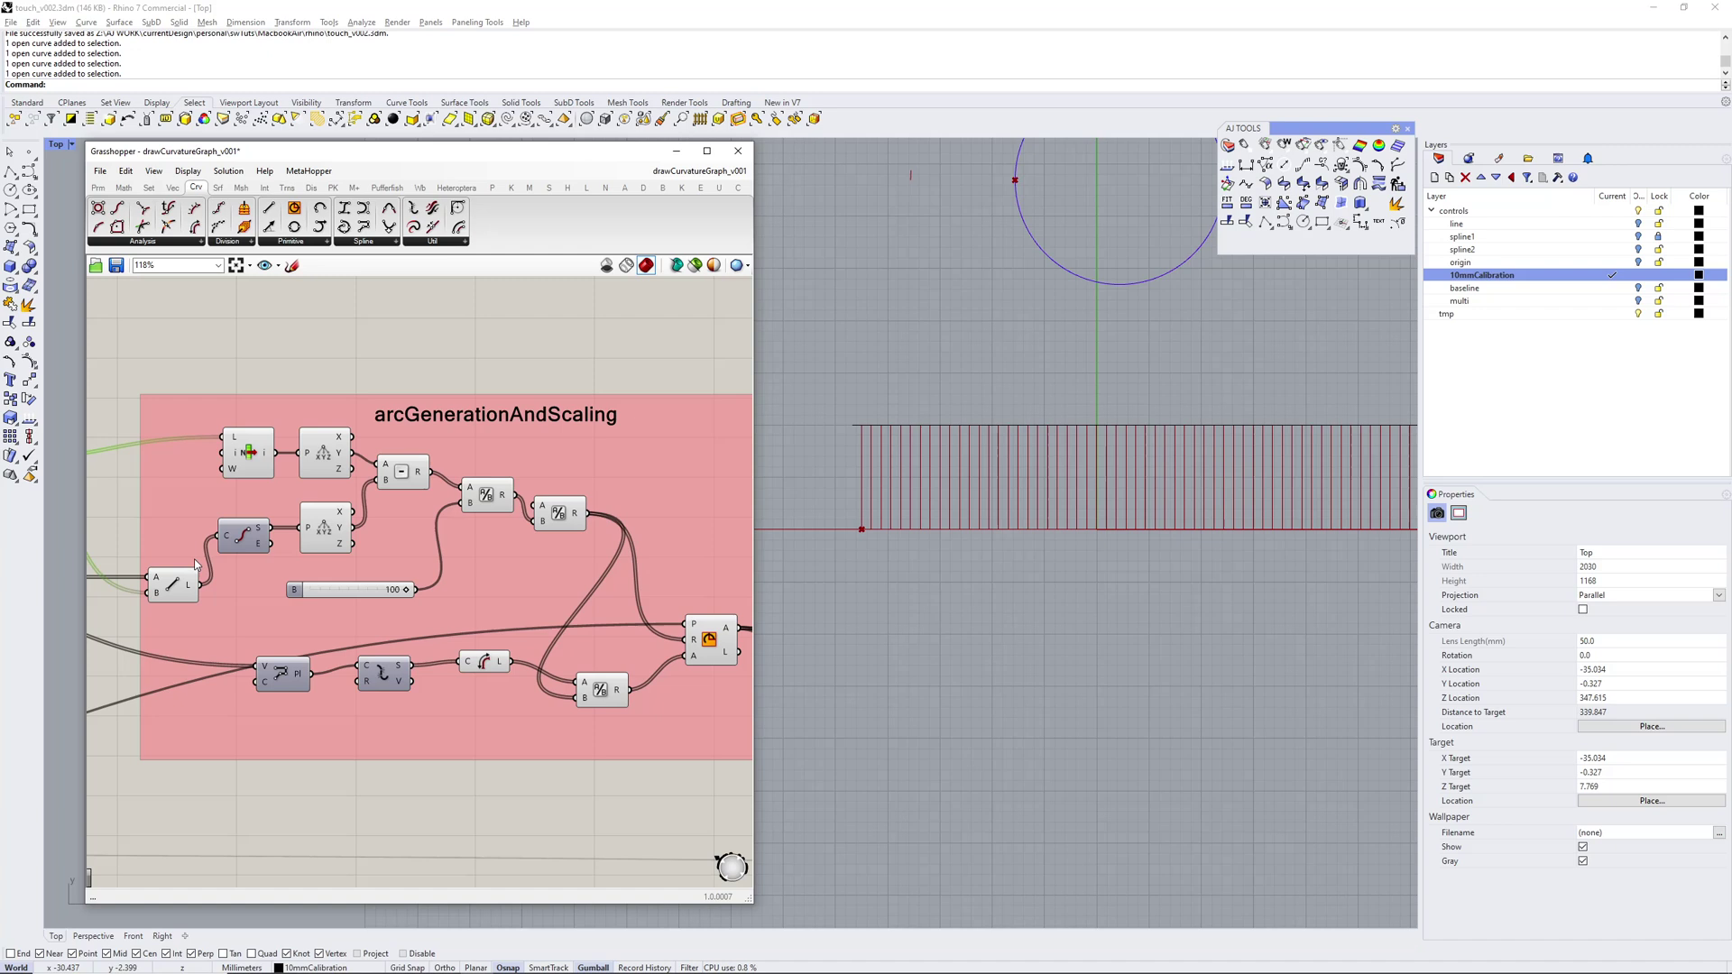
right_click_drag(263, 588, 288, 577)
right_click_drag(485, 580, 484, 601)
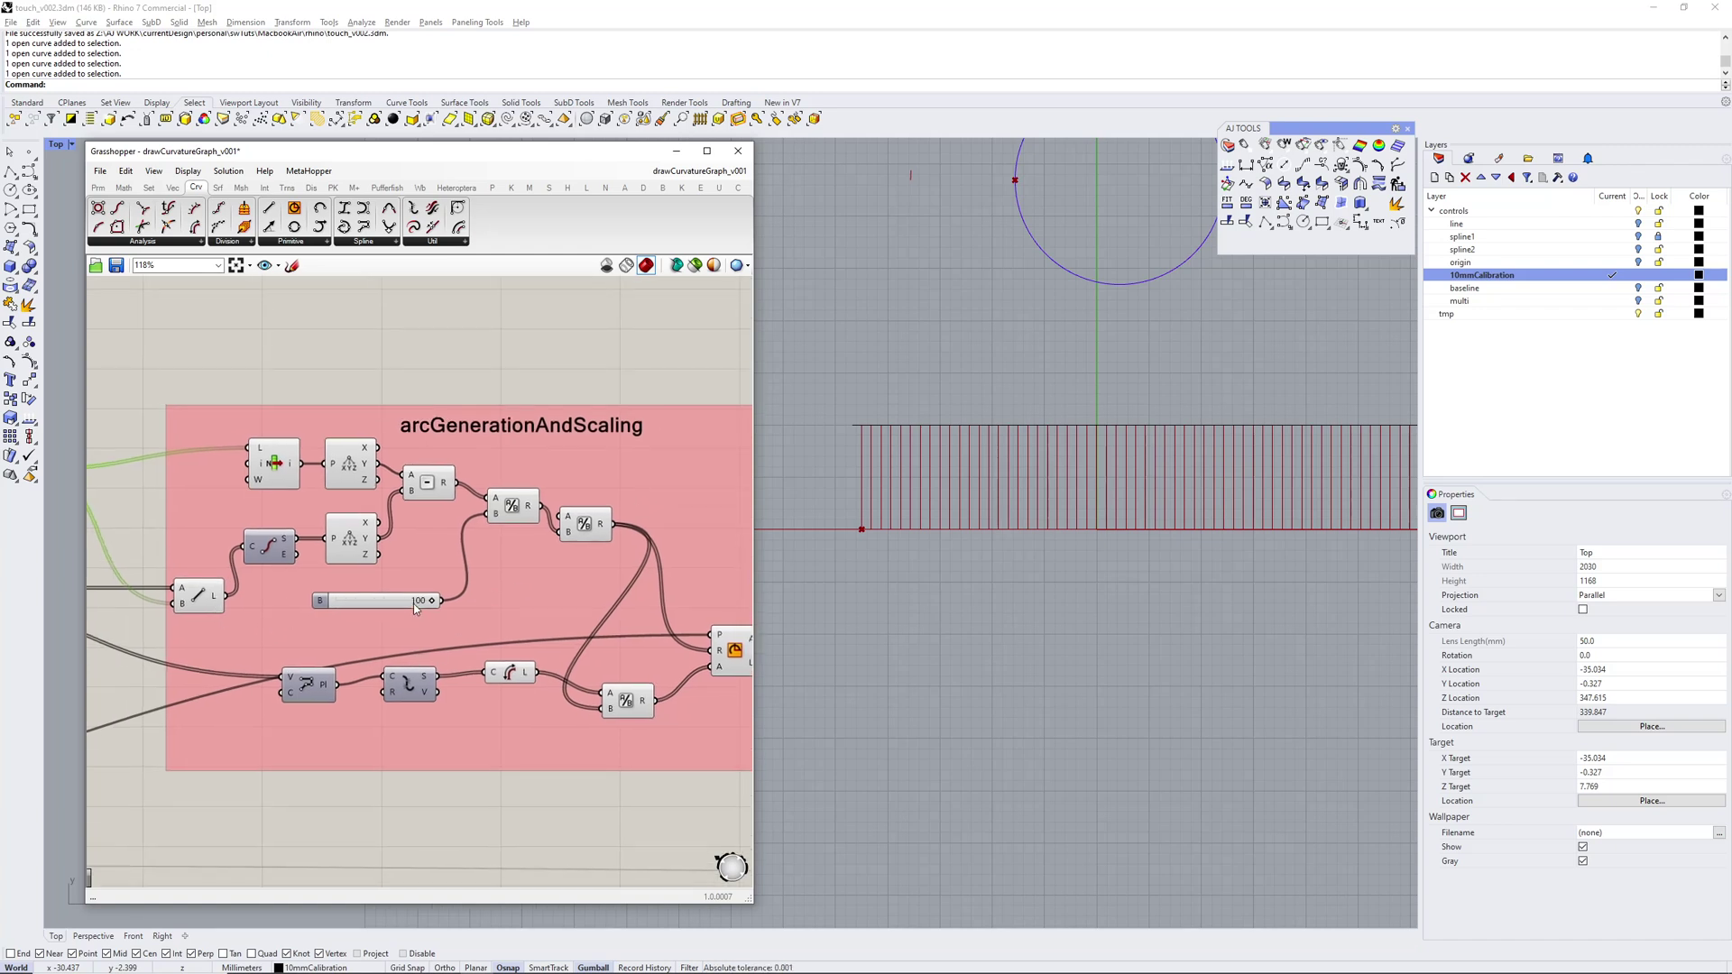
Select the 10mmCalibration curve in the Top view and test the slider in the arcGenerationAndScaling group
right_click_drag(1001, 543, 959, 604)
scroll(933, 550, "down", 2)
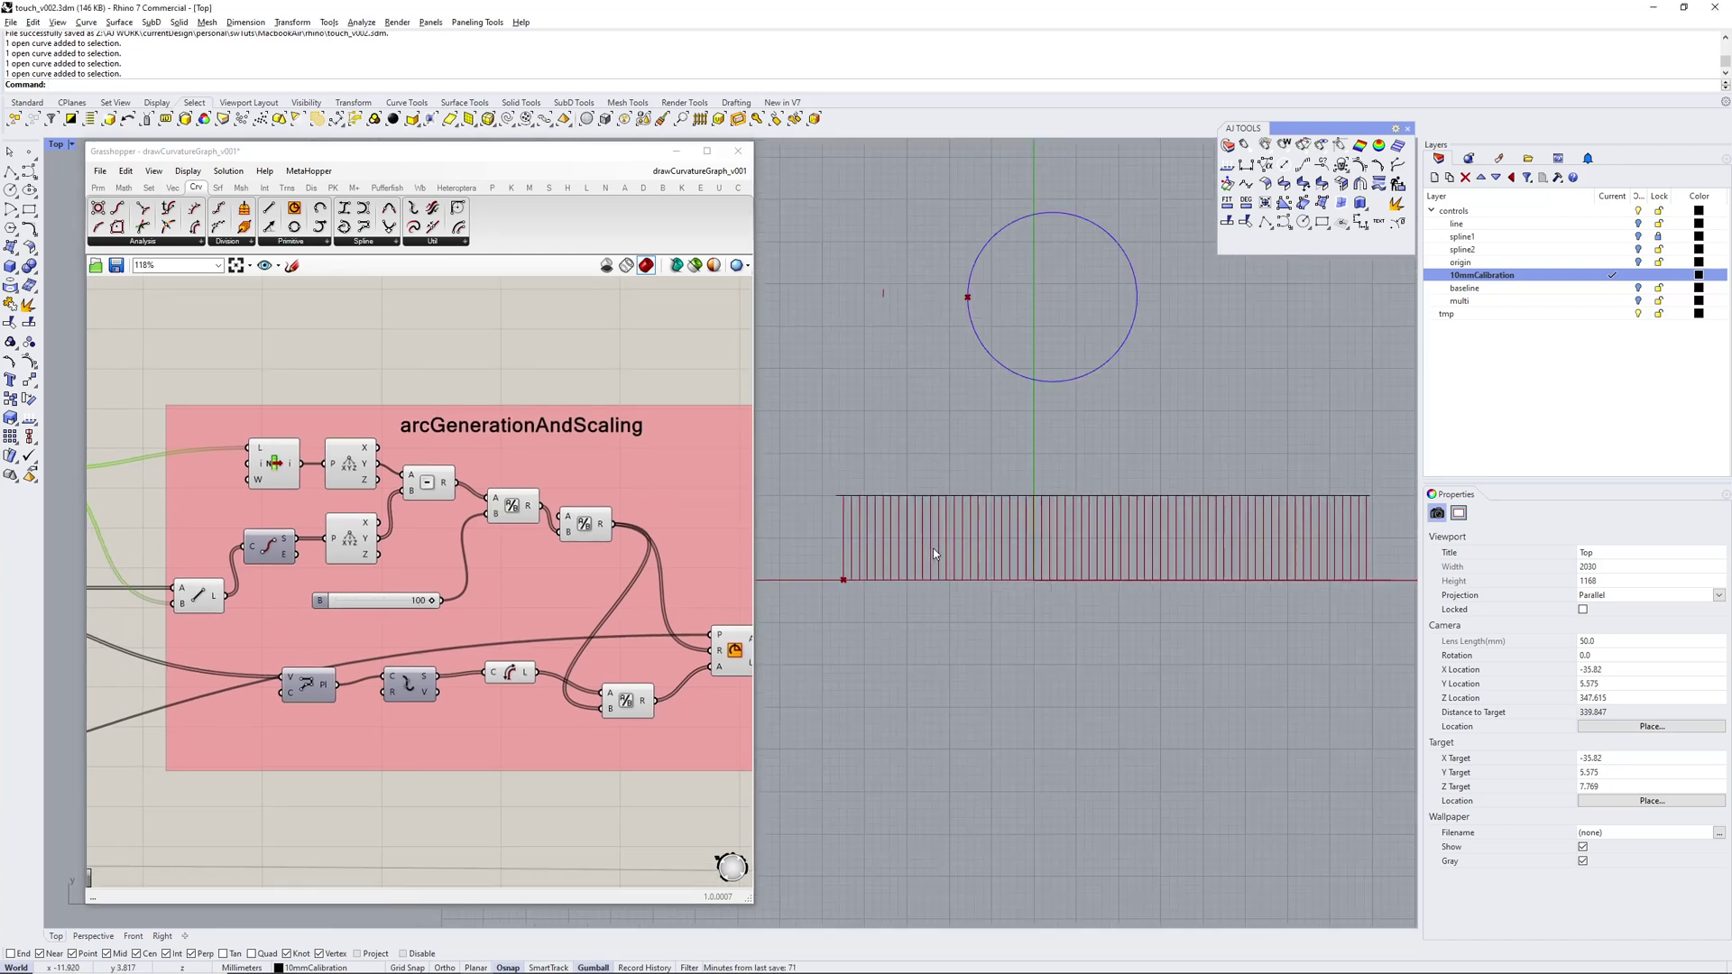
scroll(933, 551, "up", 1)
left_click(820, 484)
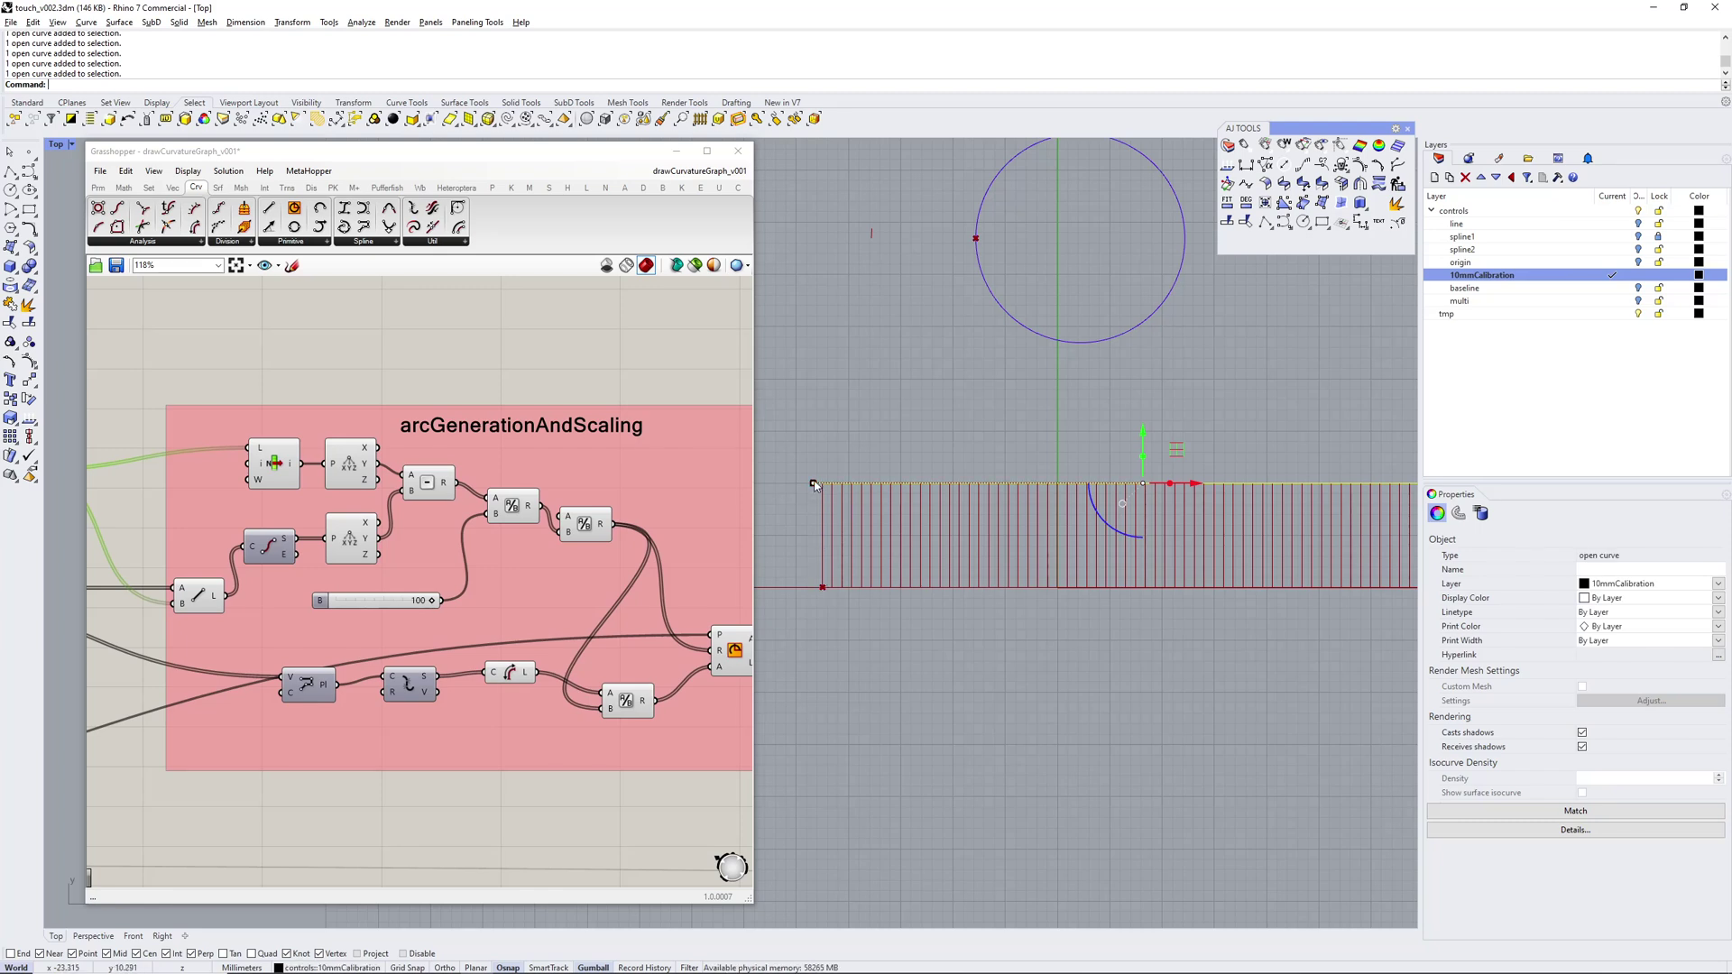
right_click_drag(945, 405, 917, 475)
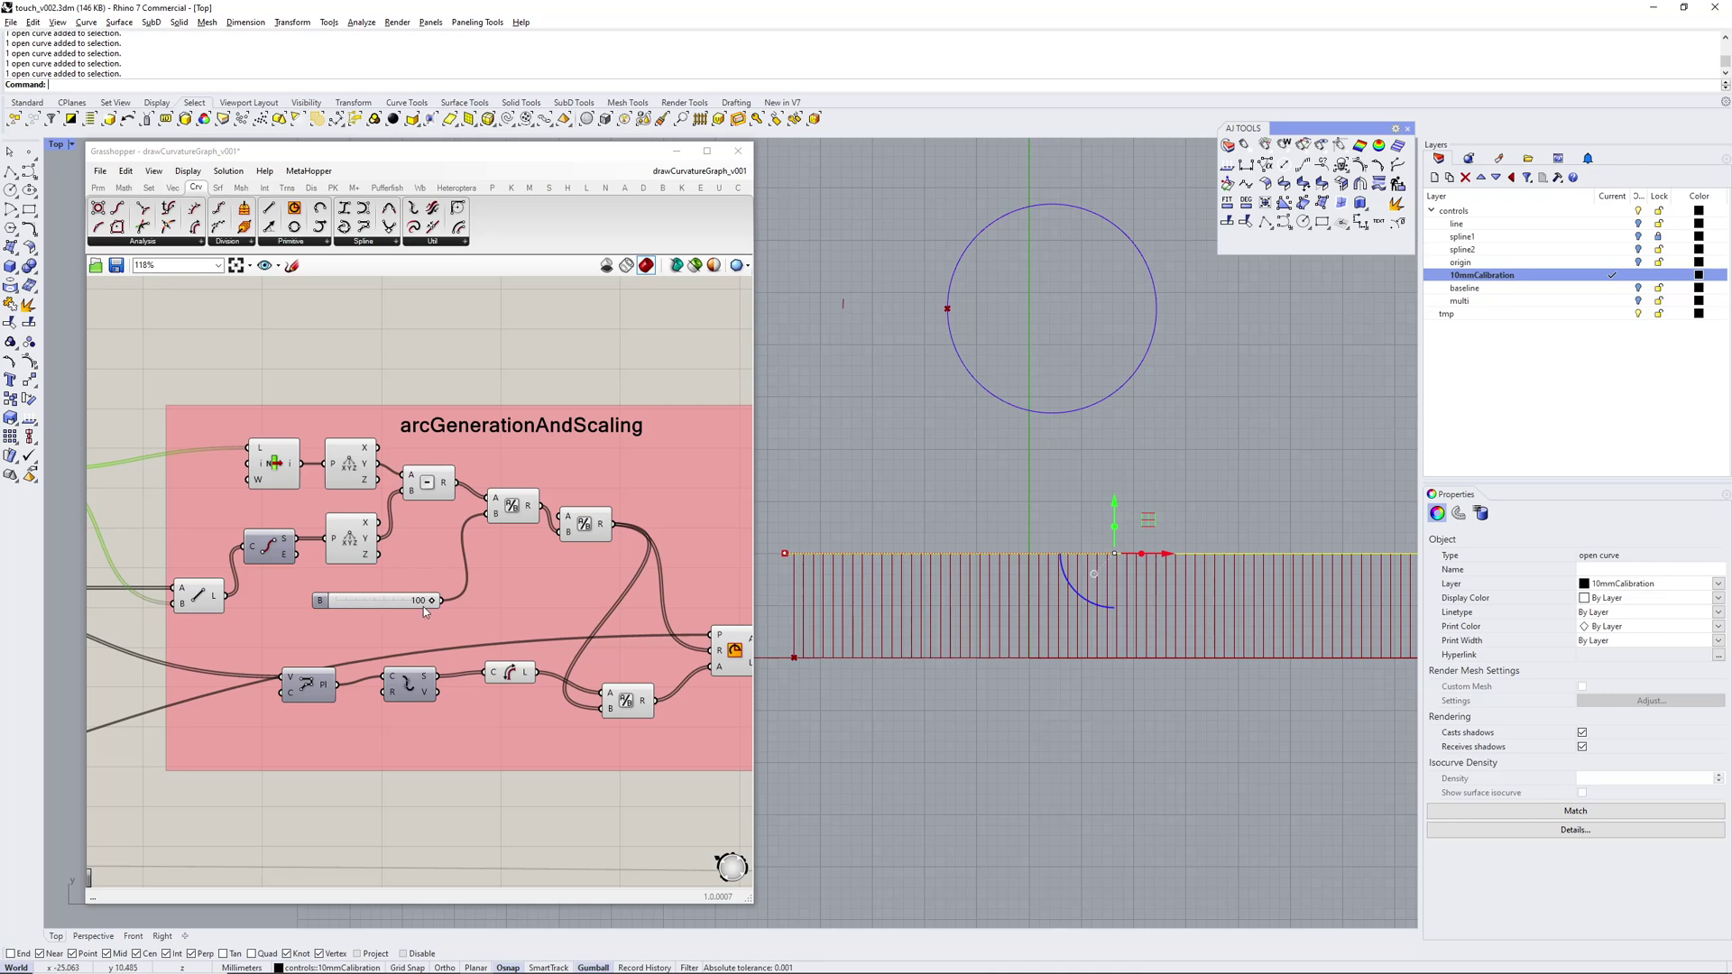
left_click_drag(429, 606, 517, 608)
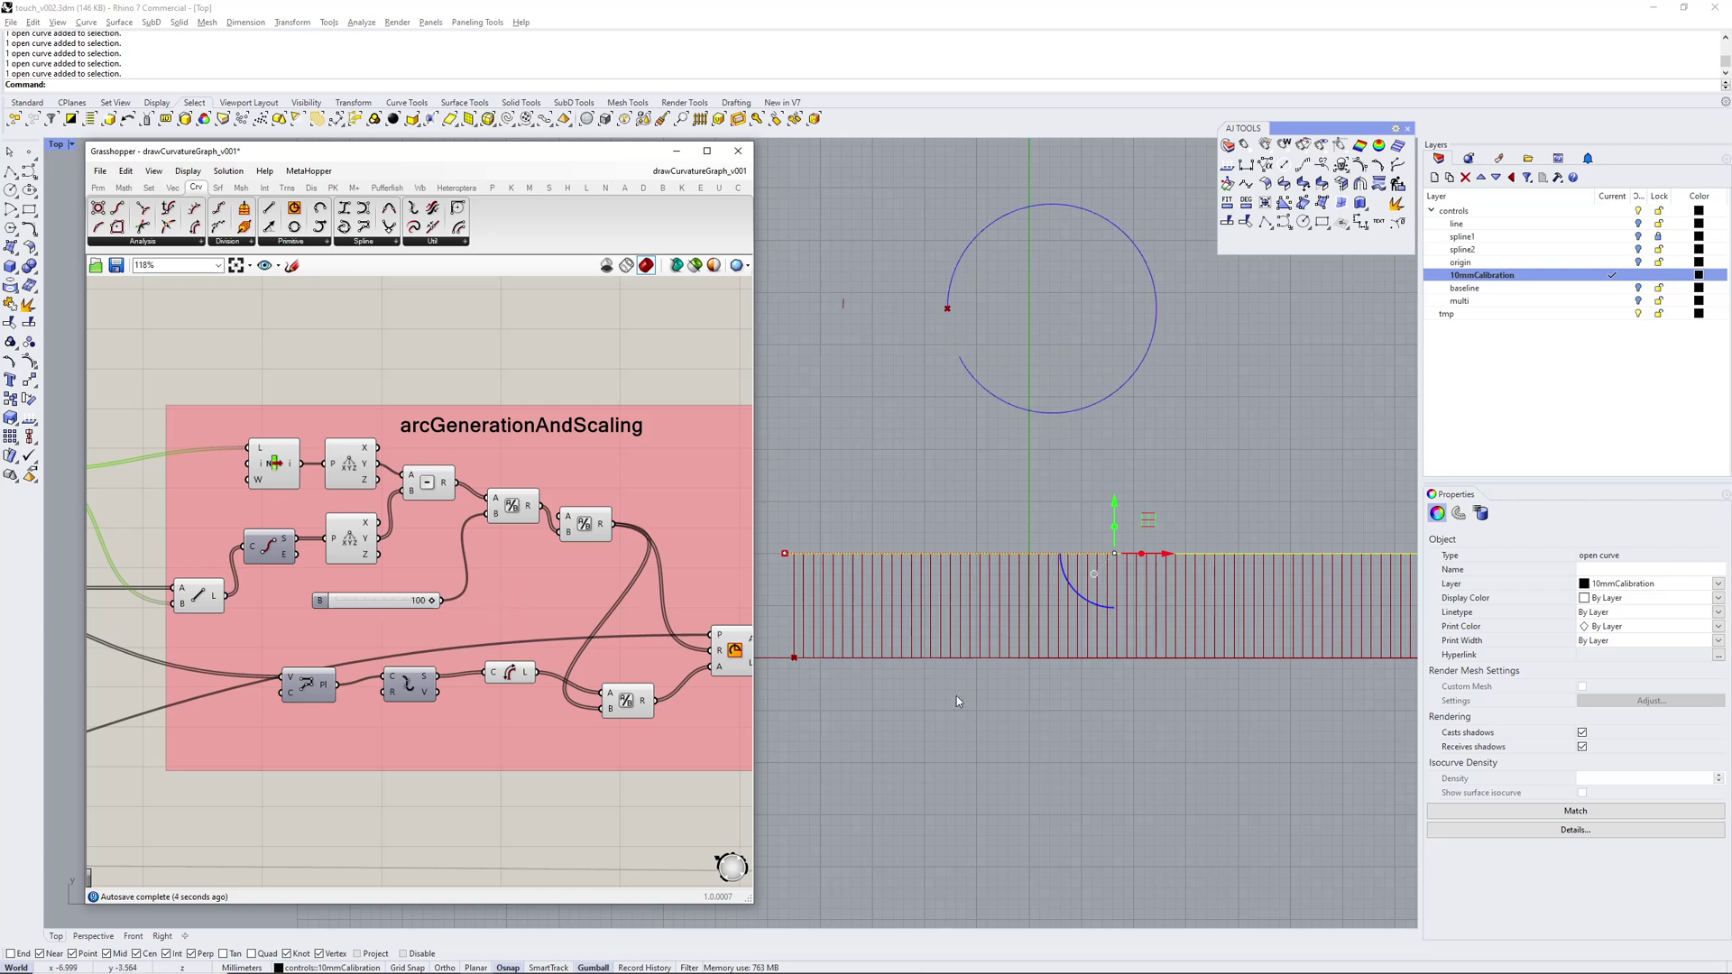
Select the Arc component in the arcGenerationAndScaling group, clear the curve selection and locate the highlighted arcs in the Top view
right_click_drag(518, 522, 456, 496)
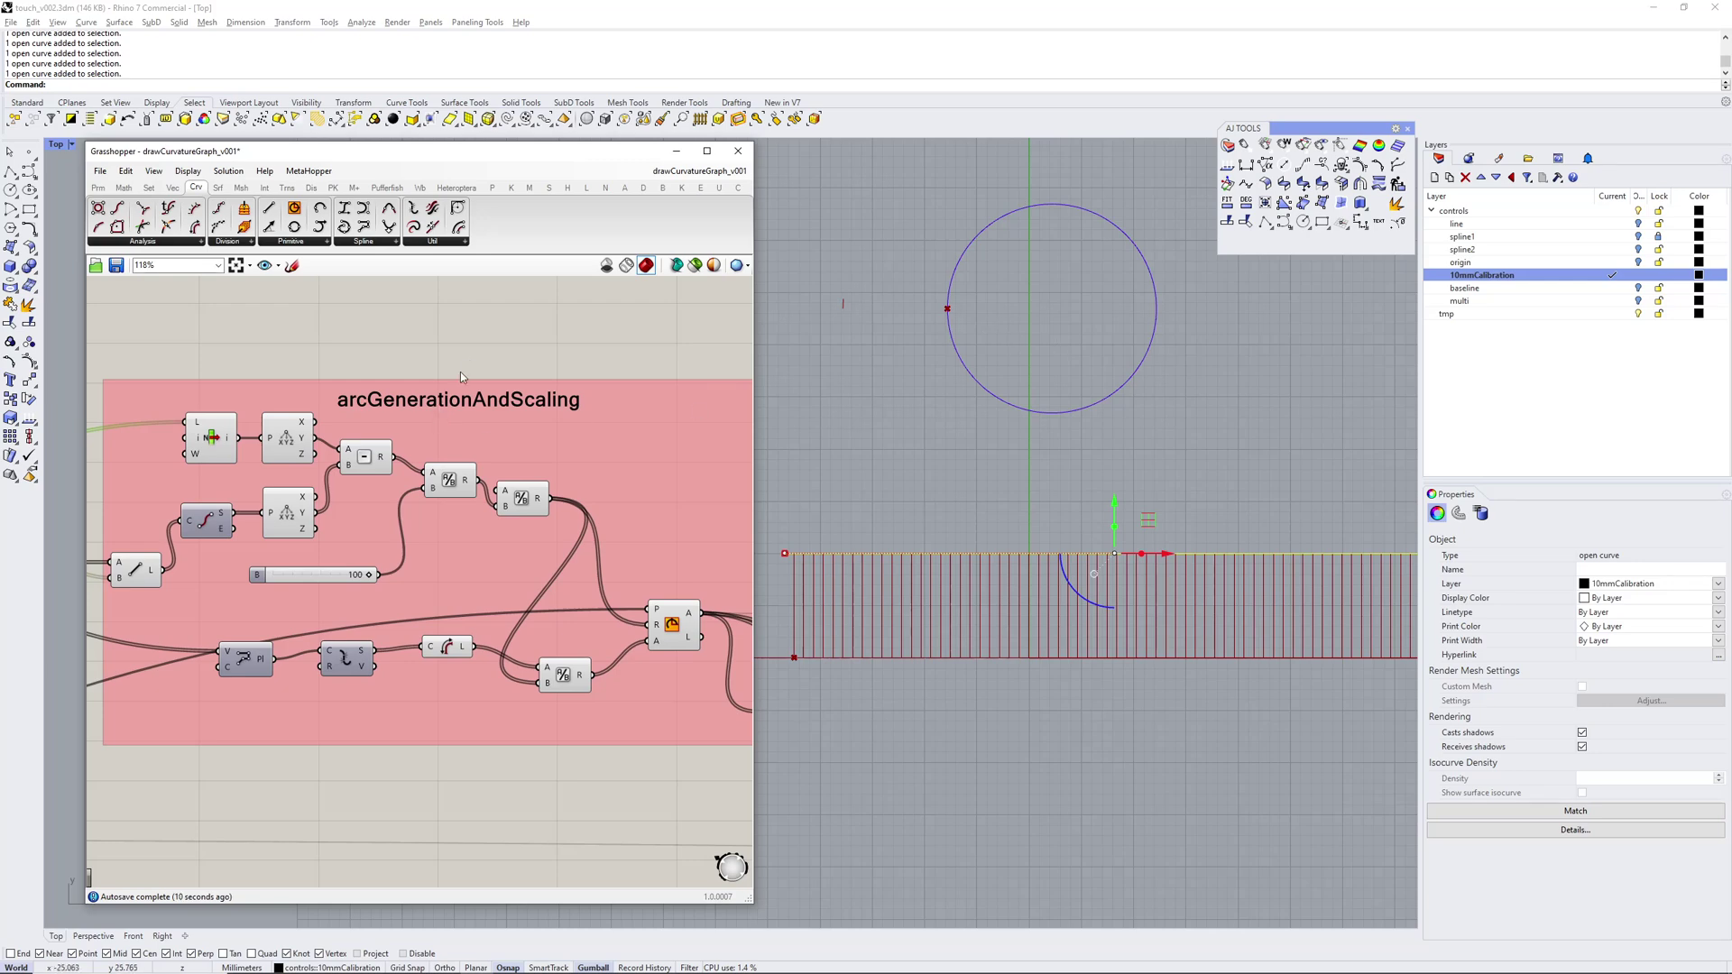
scroll(474, 536, "down", 2)
right_click_drag(635, 629, 375, 488)
scroll(505, 560, "up", 1)
mouse_move(384, 593)
right_mouse_down()
mouse_move(433, 598)
mouse_move(402, 612)
right_mouse_up()
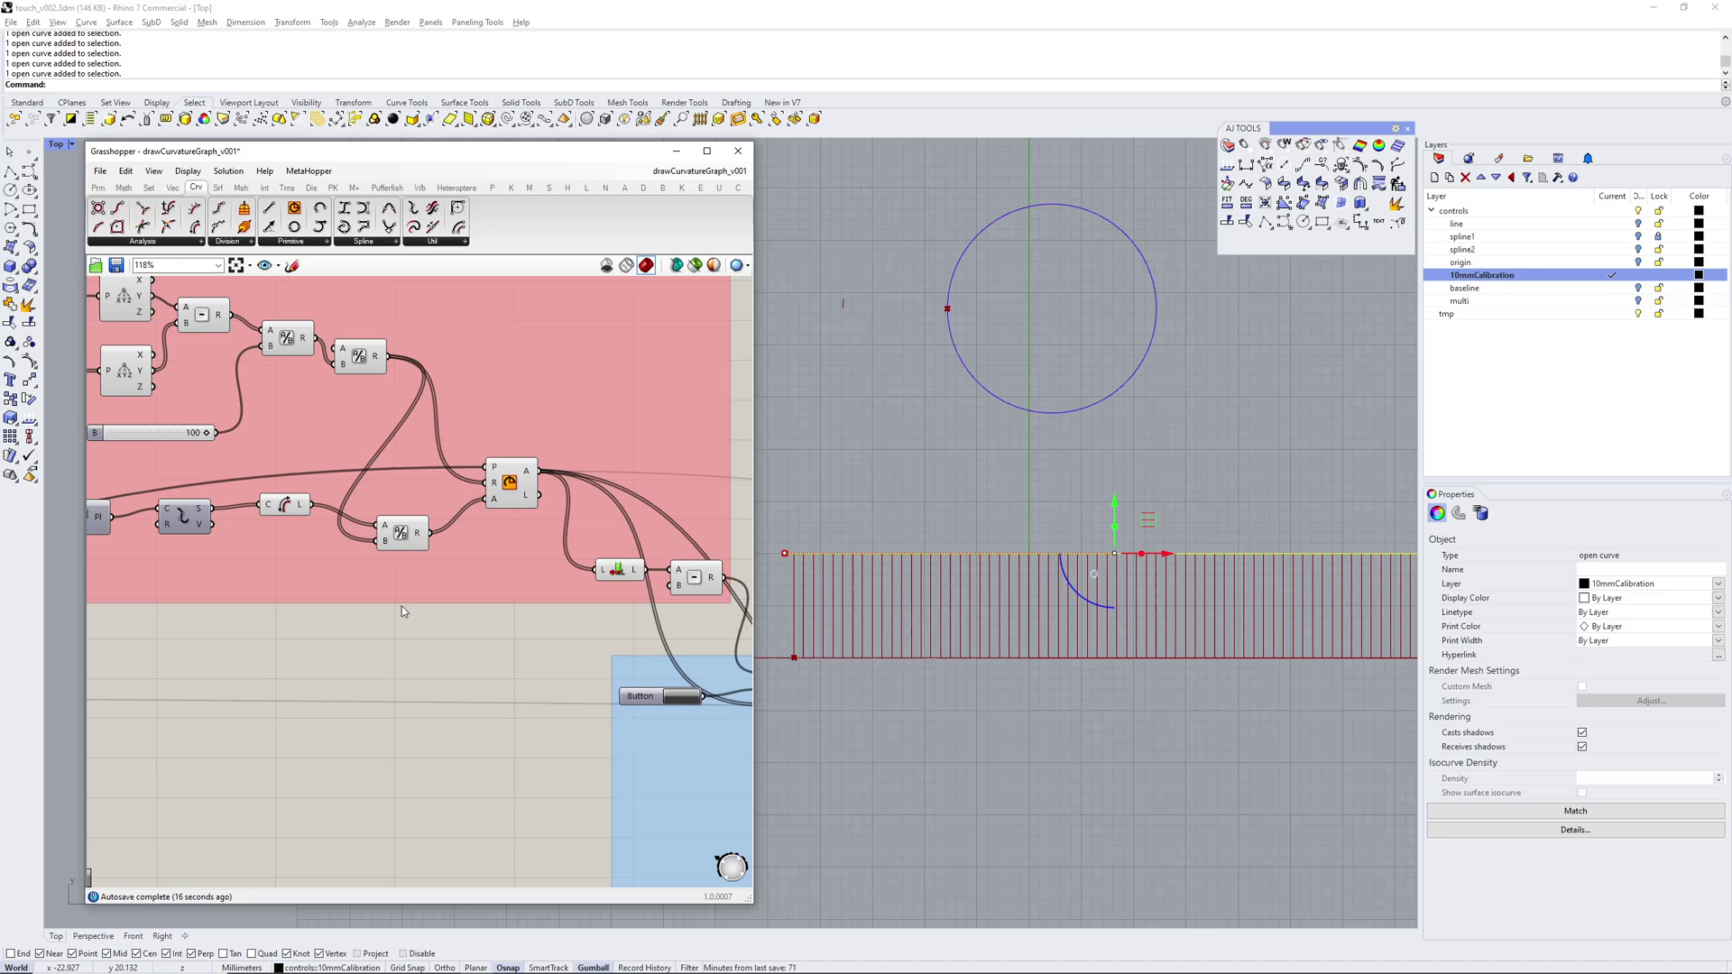
left_click(508, 488)
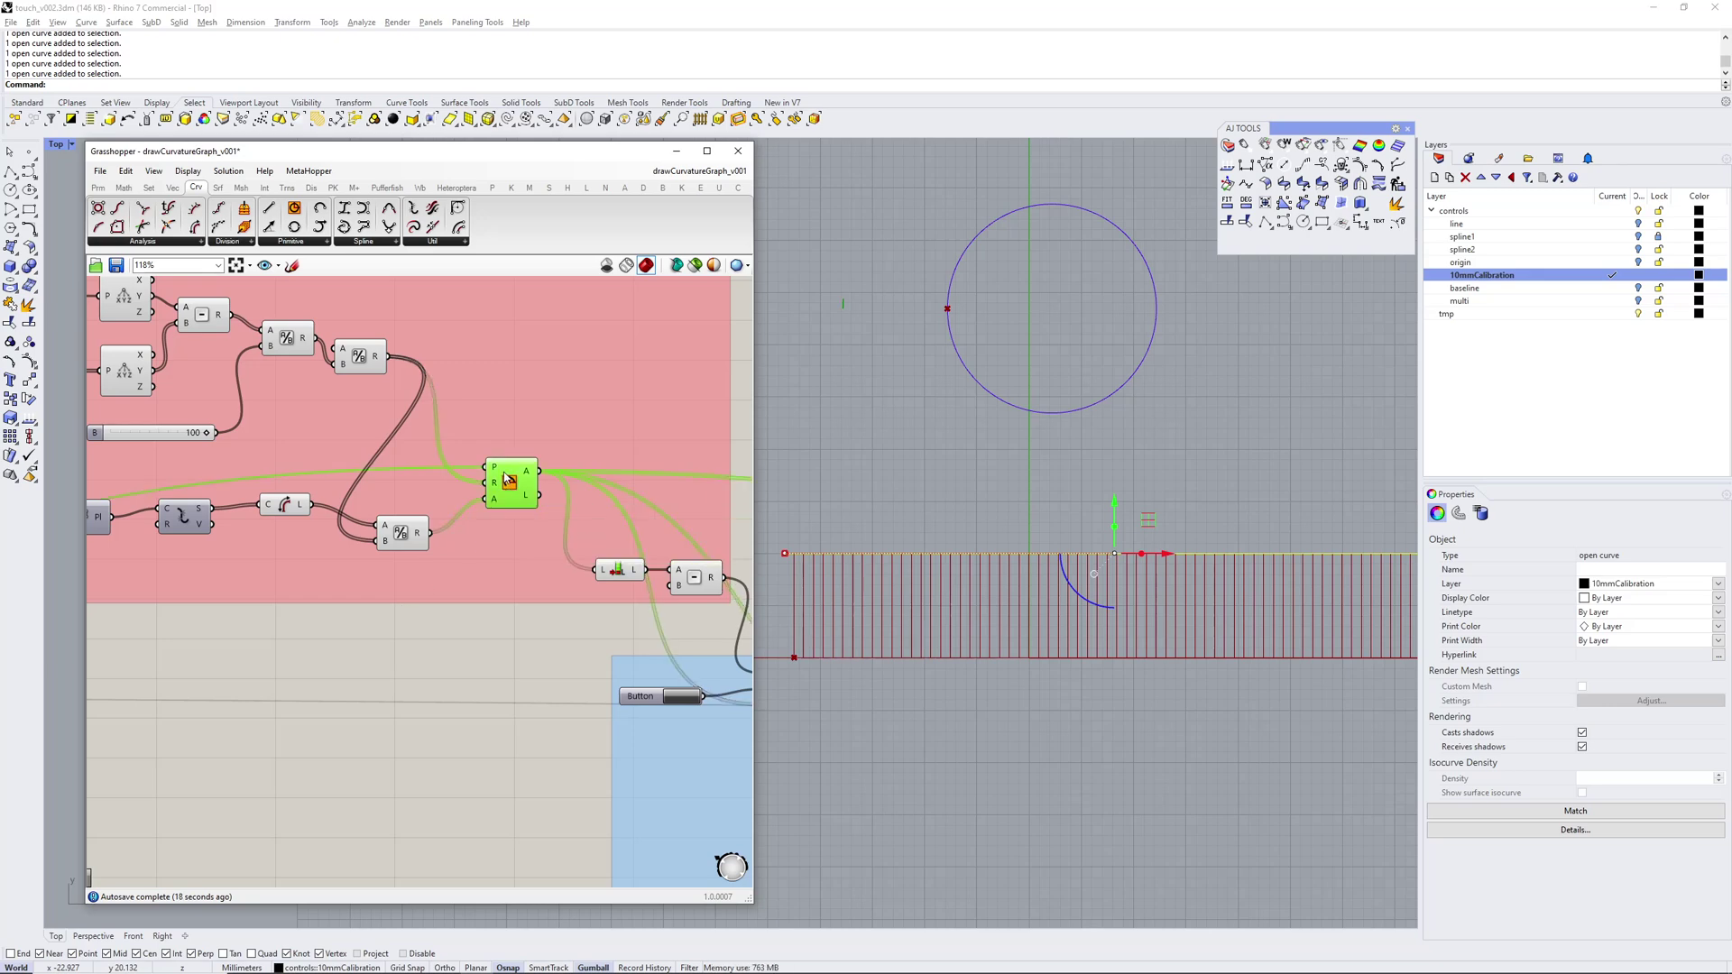
left_click(966, 460)
right_click_drag(960, 451, 966, 495)
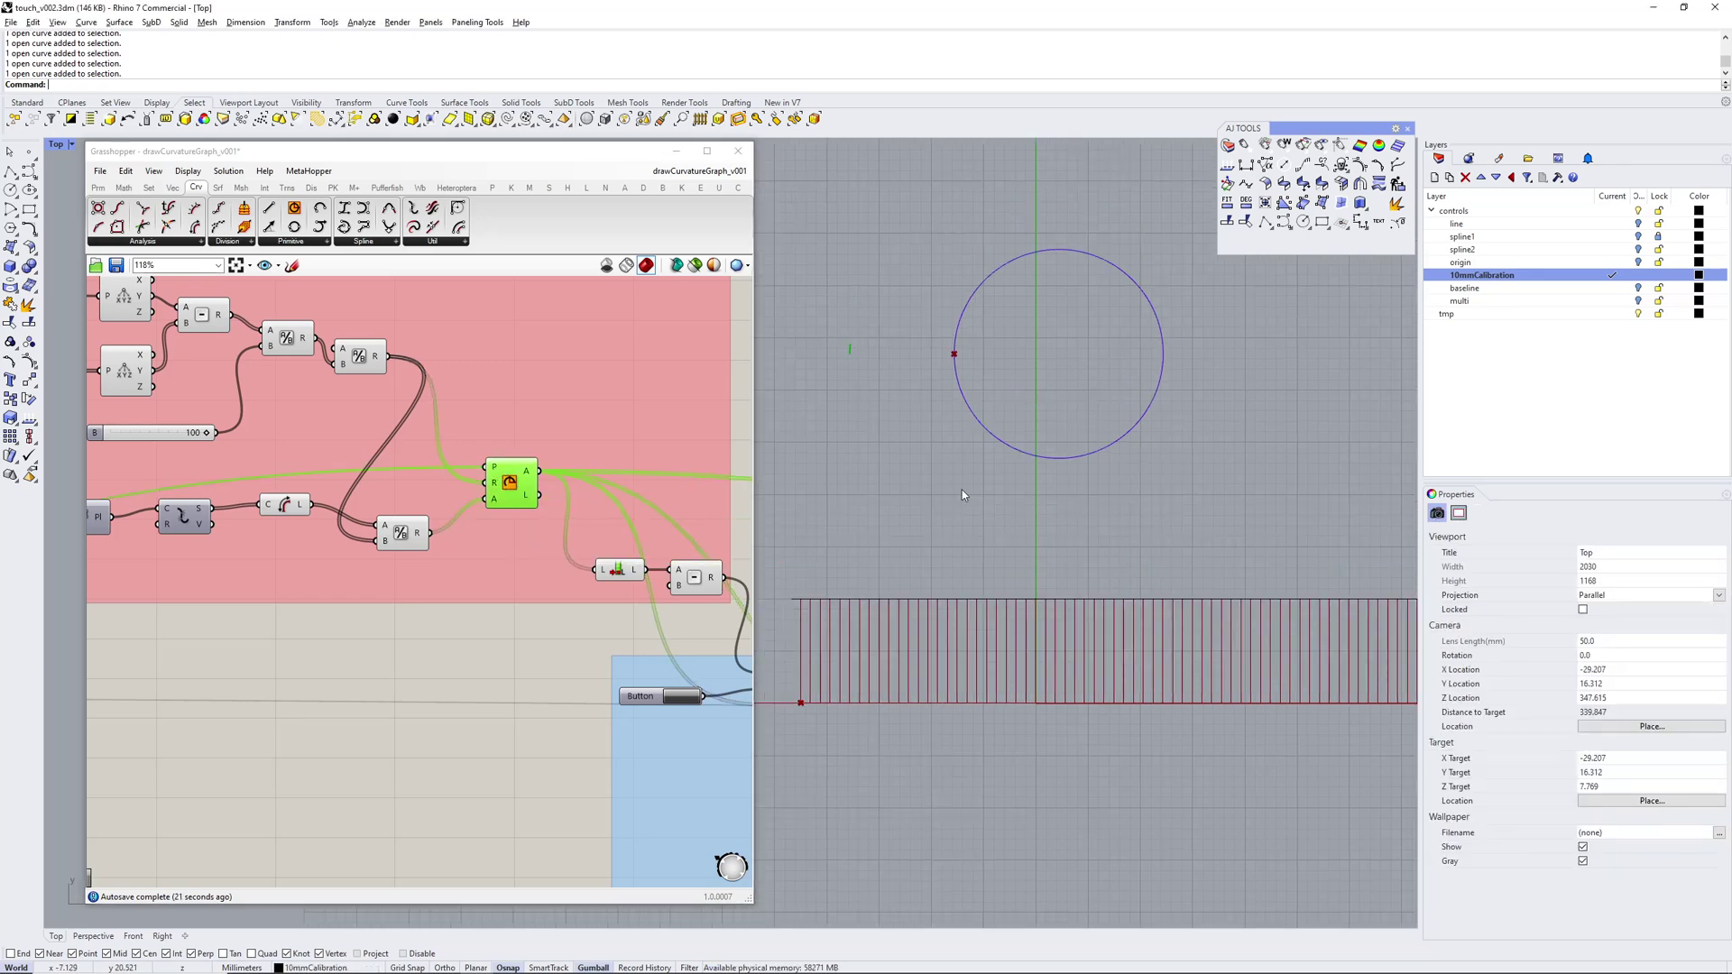
right_click_drag(918, 552, 947, 501)
scroll(887, 579, "down", 2)
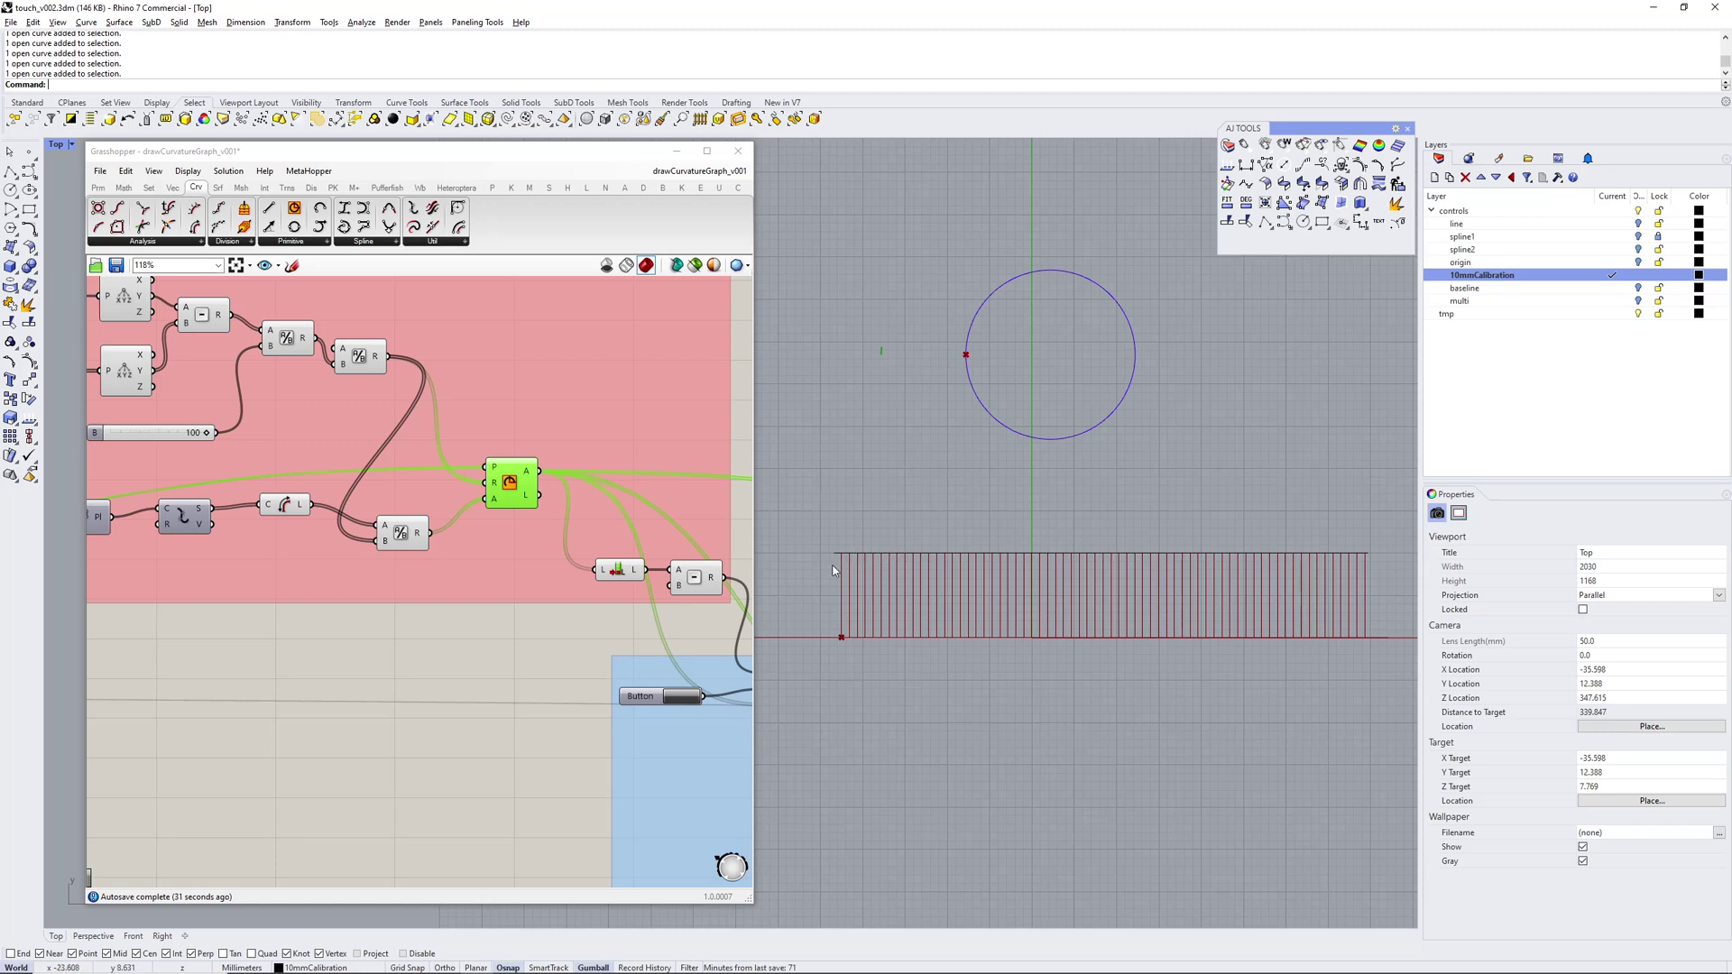
Select the 10mmCalibration curve, inspect its left end above the first division line and clear the selection
left_click(956, 557)
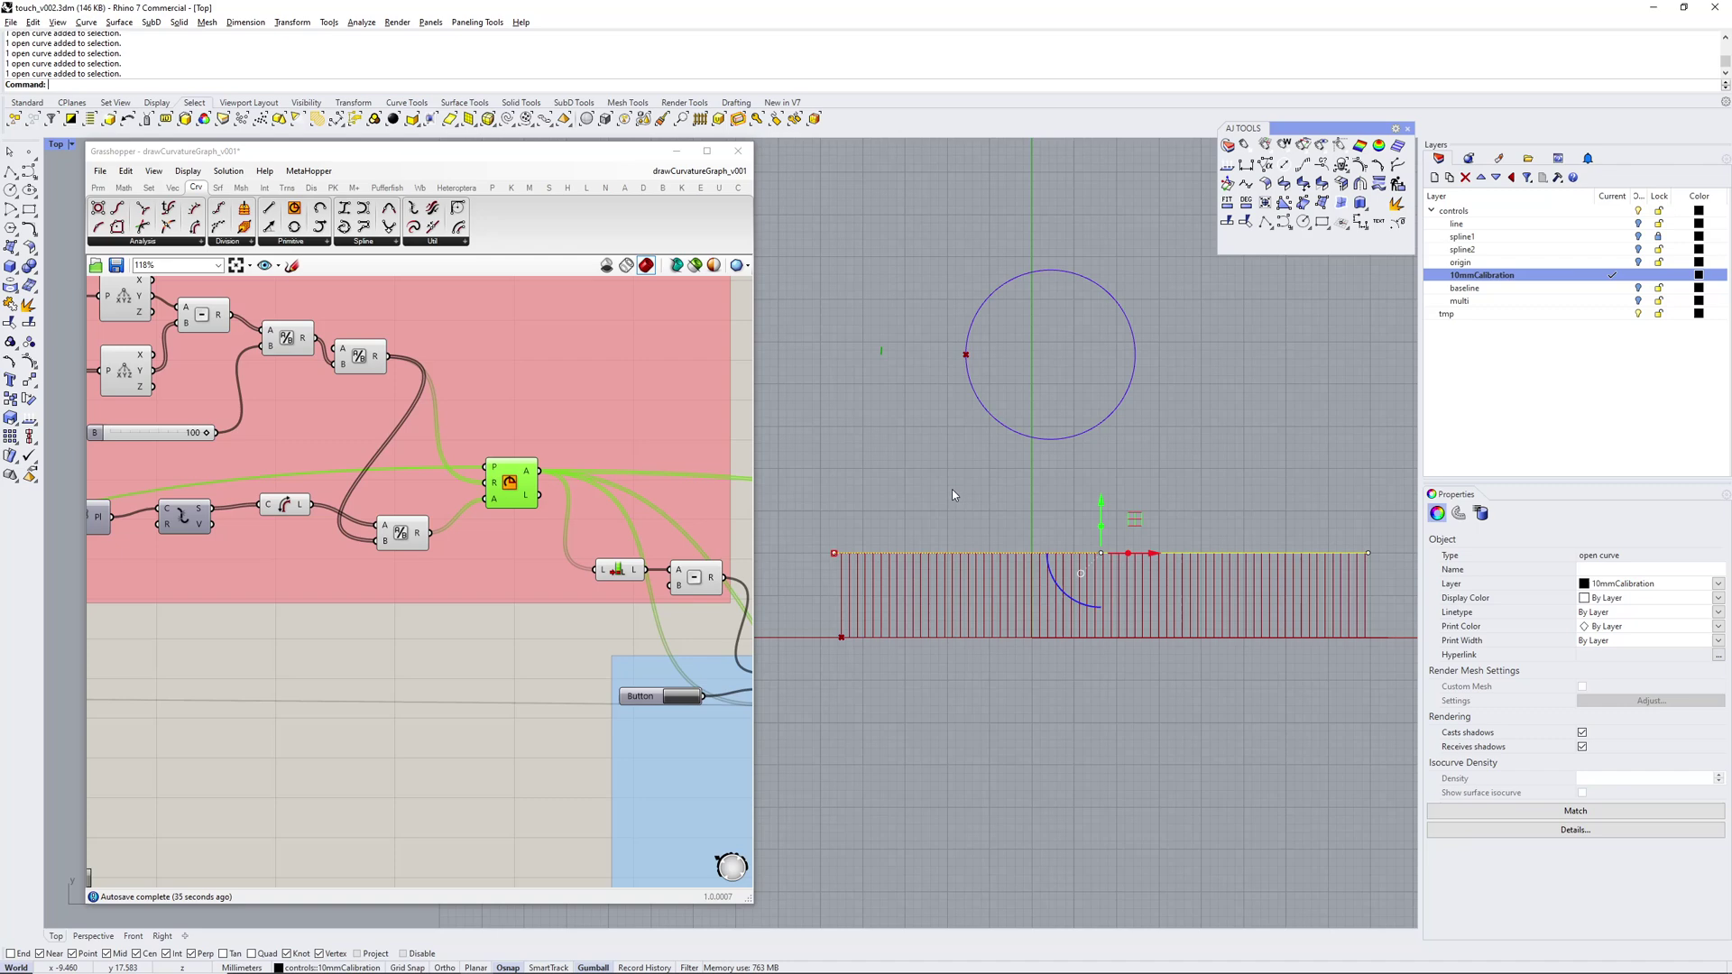
scroll(863, 560, "up", 3)
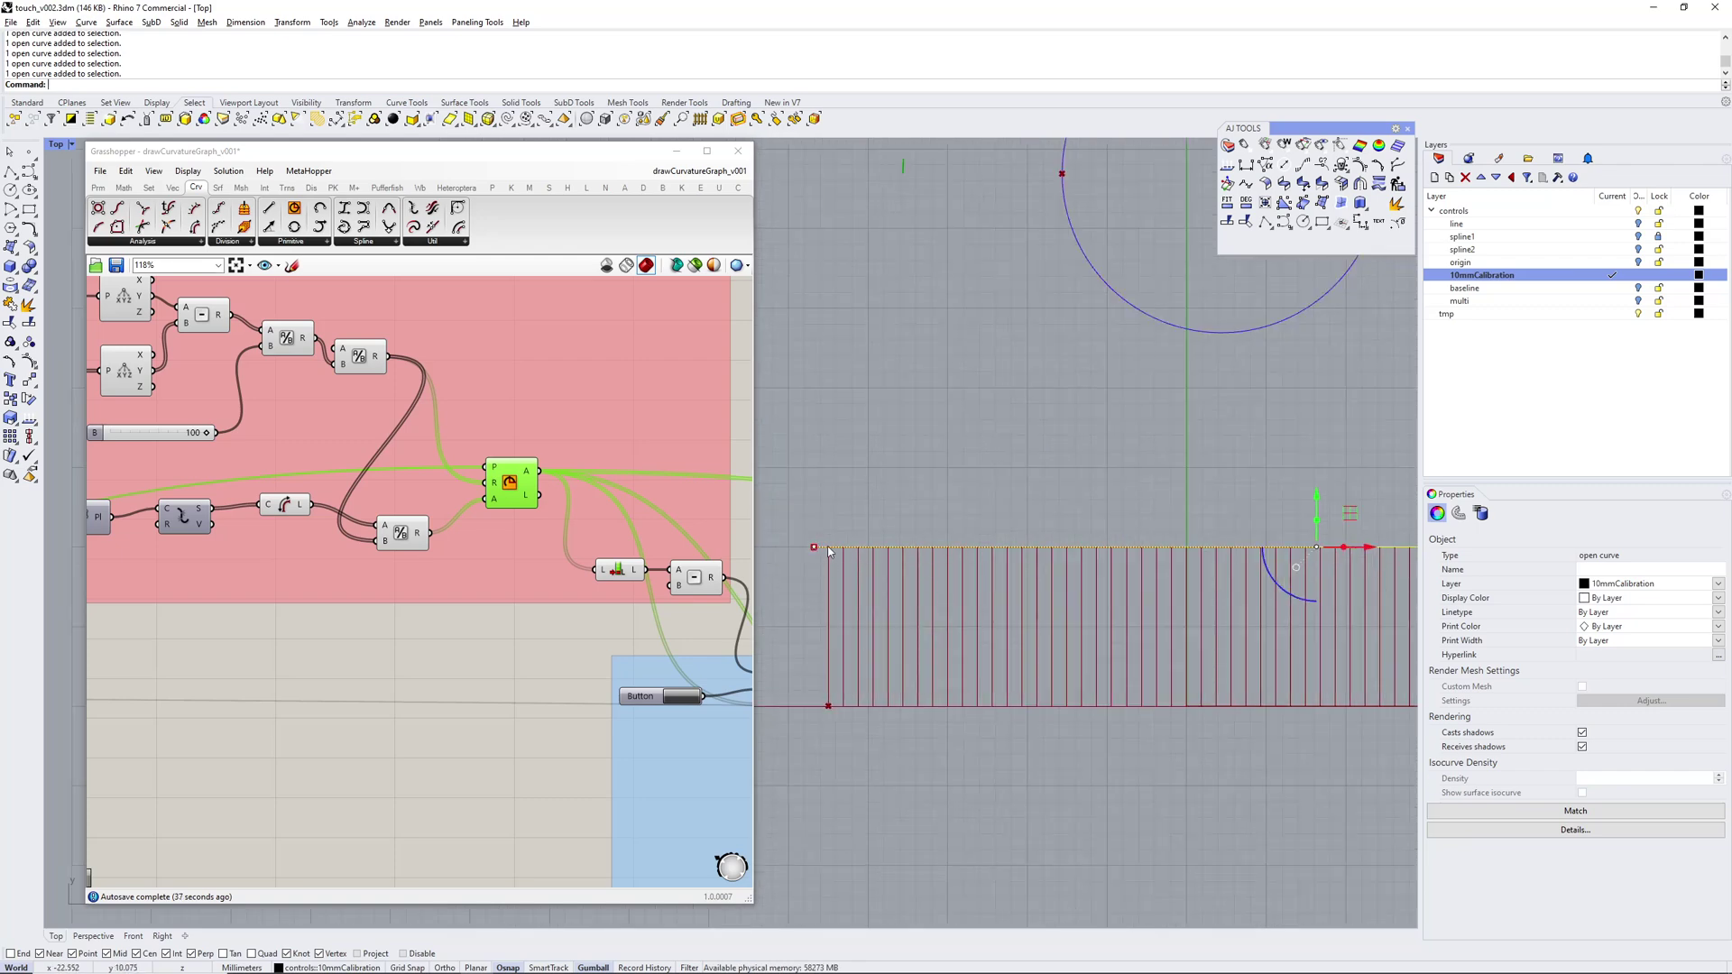
scroll(942, 512, "down", 4)
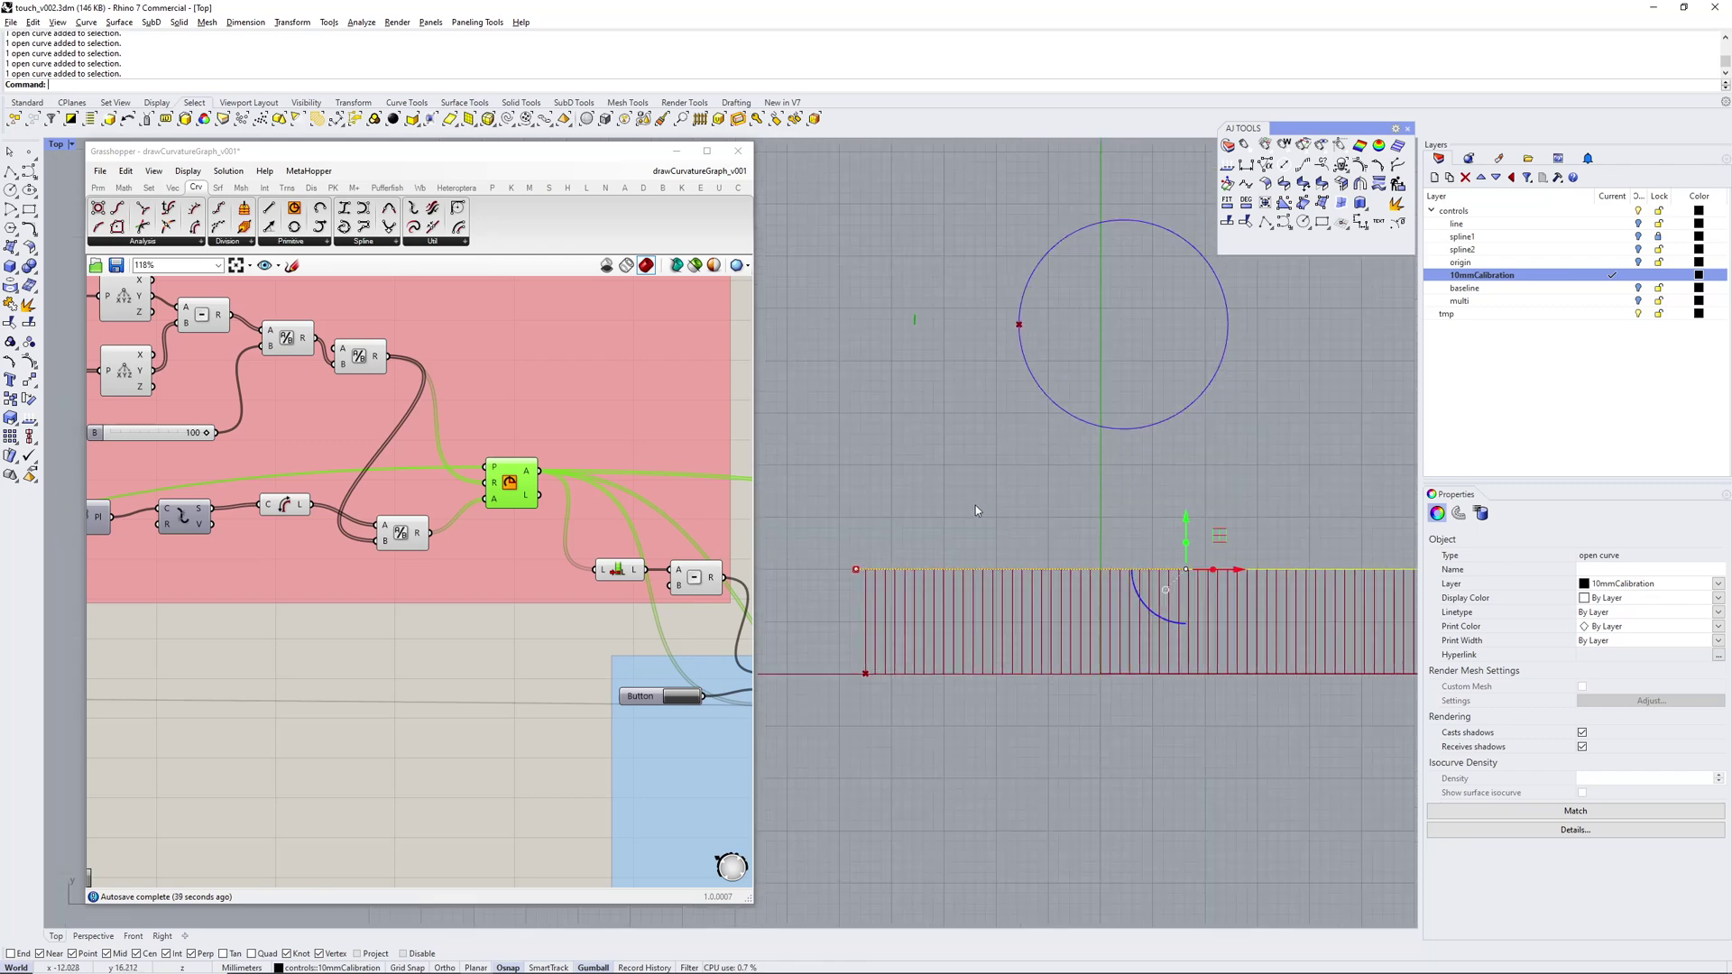
key("Escape")
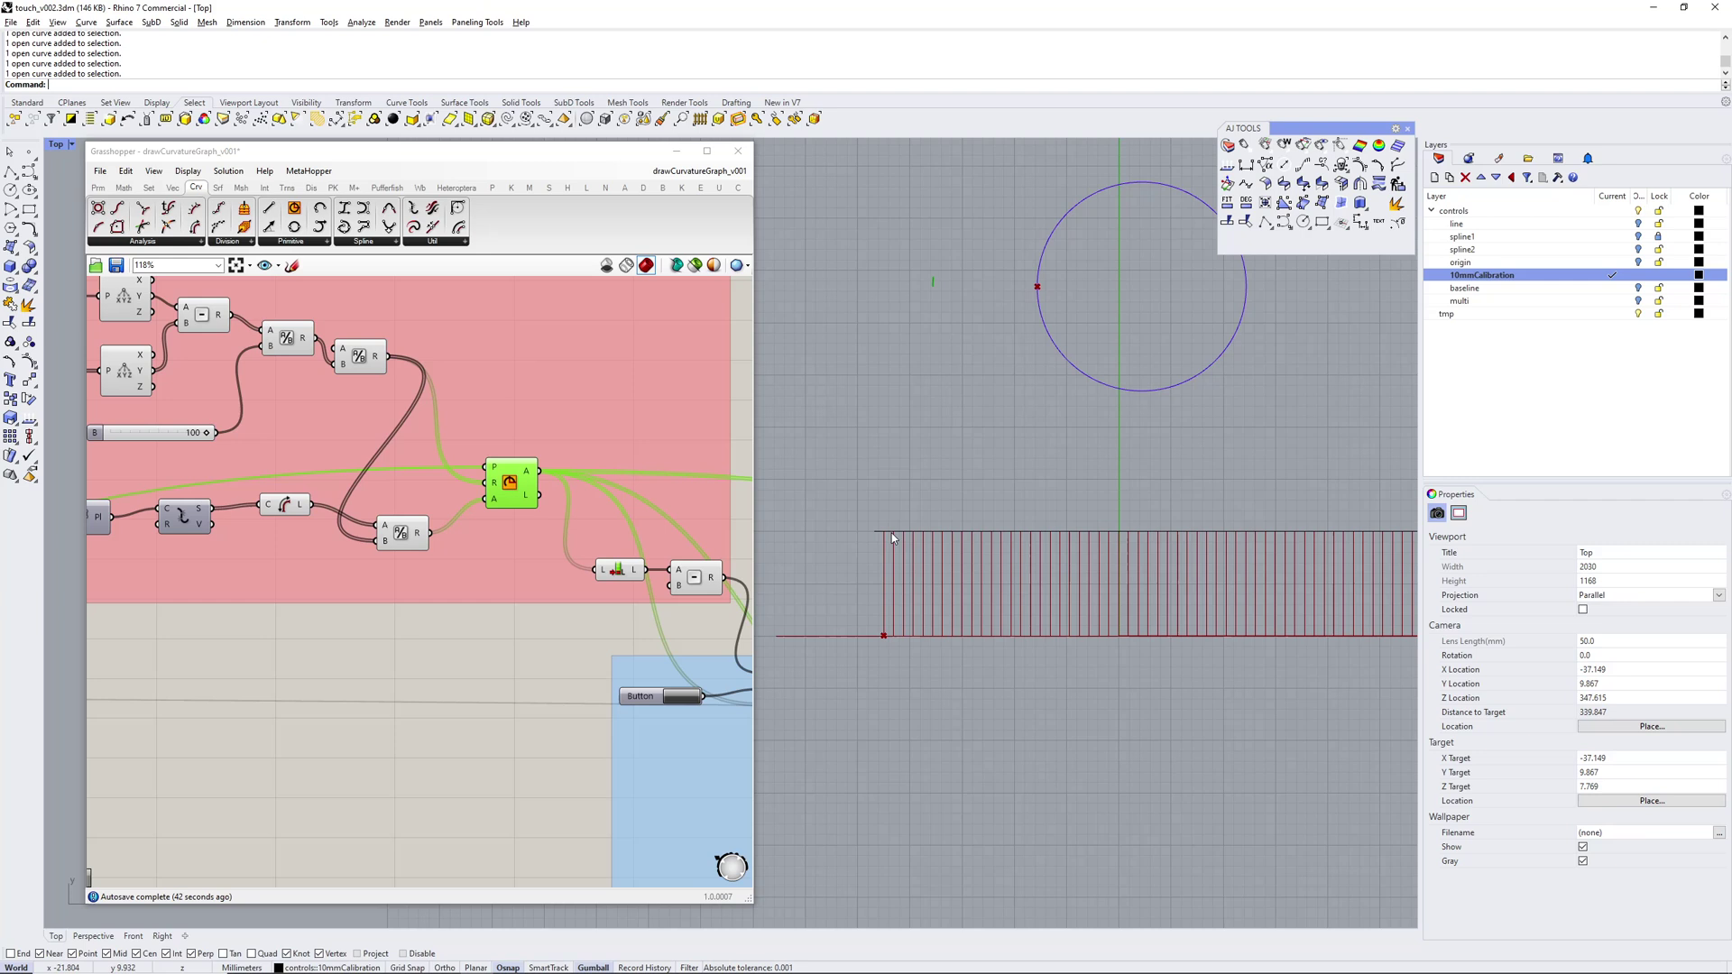
Turn on the control points of the 10mmCalibration curve and lower its left end point vertically to slope the curve
left_click(894, 534)
key("F10")
left_click(875, 533)
left_click_drag(874, 488, 874, 535)
Examine the generated arcs in the Top view and check the Plane, Radius and Angle inputs of the Arc component
right_click_drag(951, 379, 938, 507)
scroll(897, 419, "up", 12)
right_click_drag(875, 408, 1037, 415)
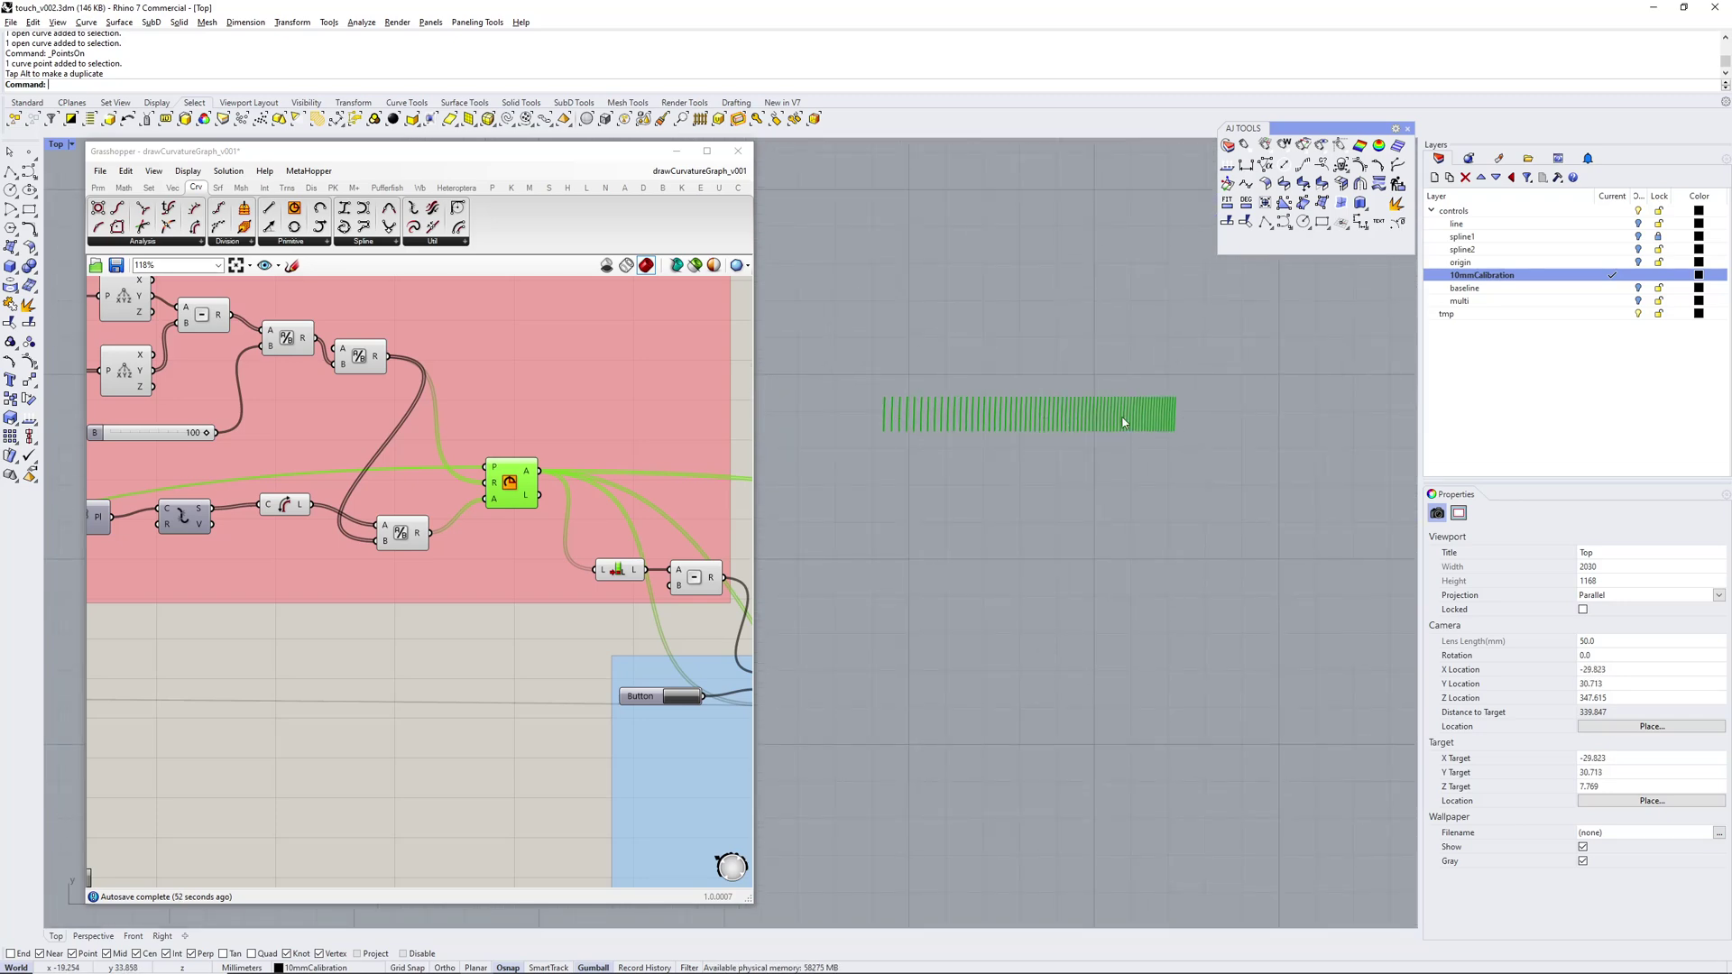
scroll(1184, 566, "down", 8)
right_click_drag(1162, 575, 1062, 318)
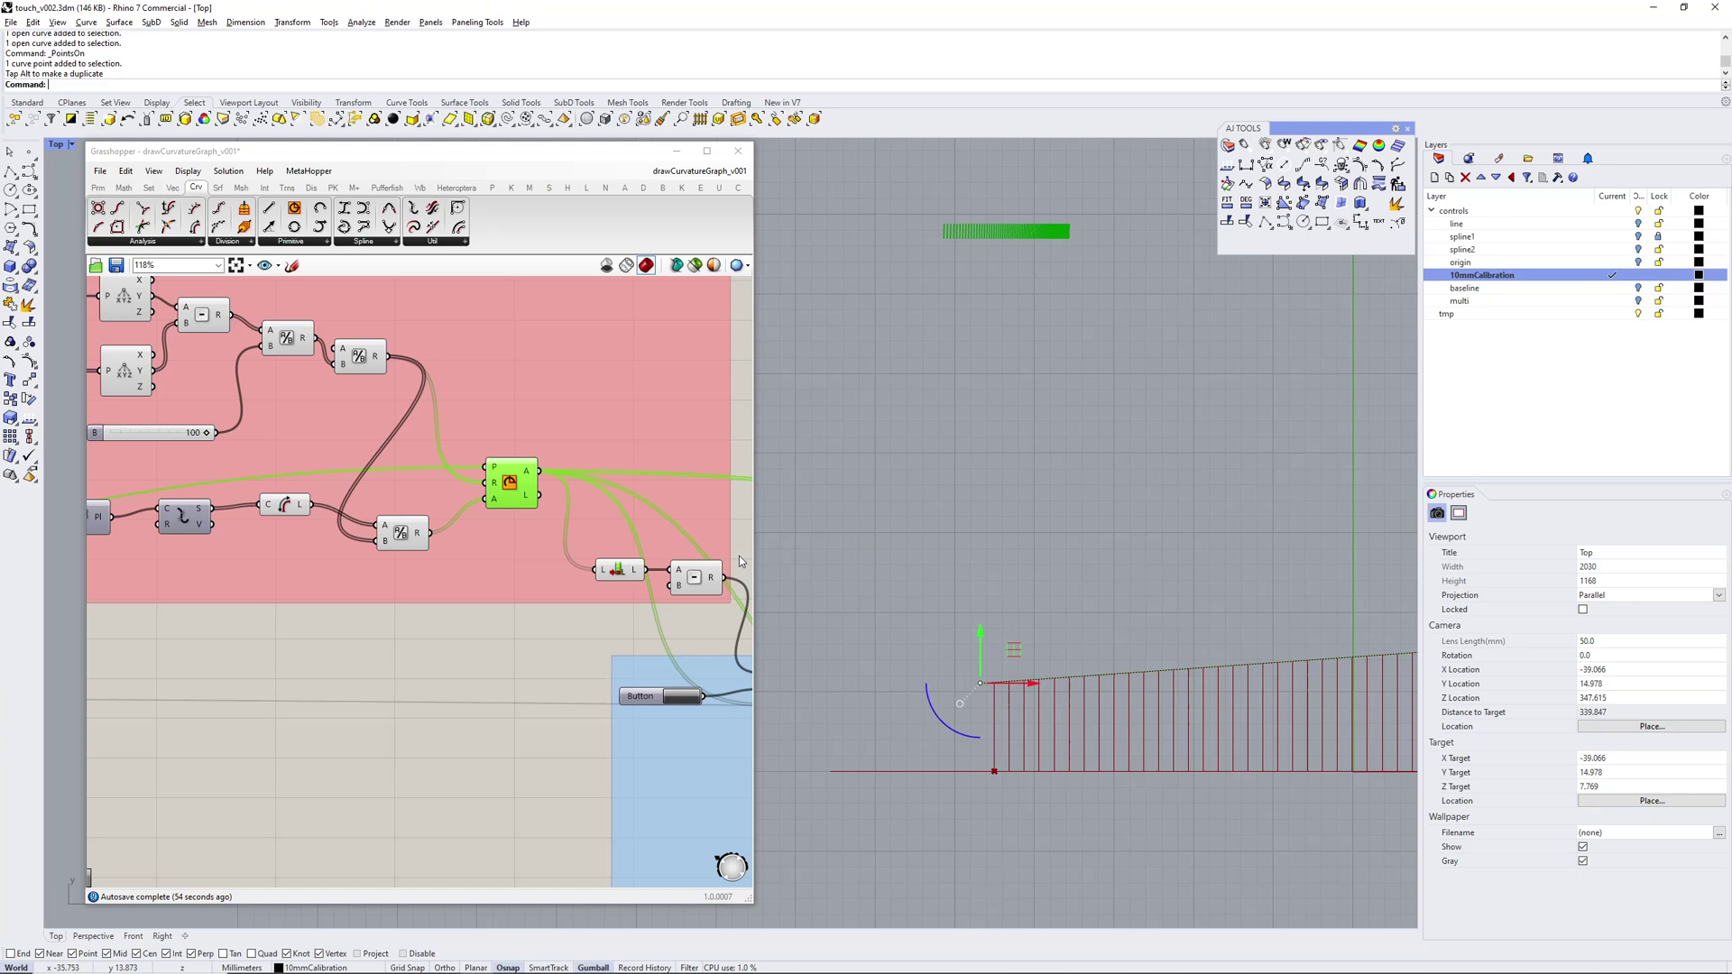
scroll(503, 502, "up", 4)
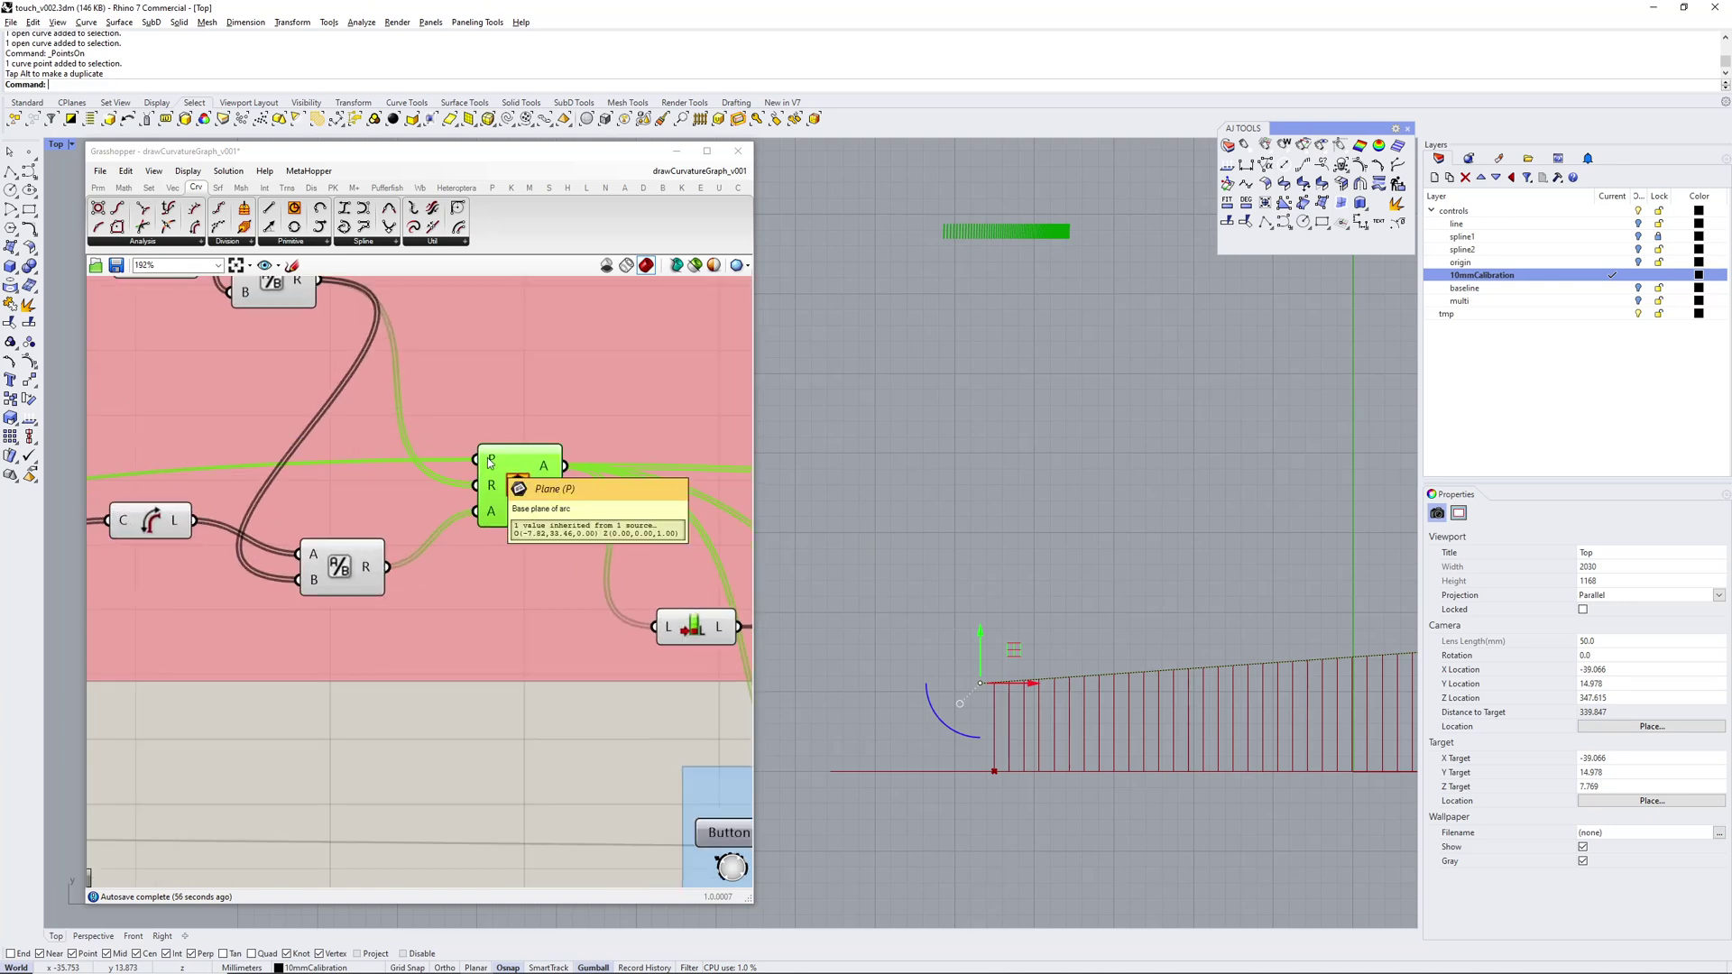
mouse_move(492, 489)
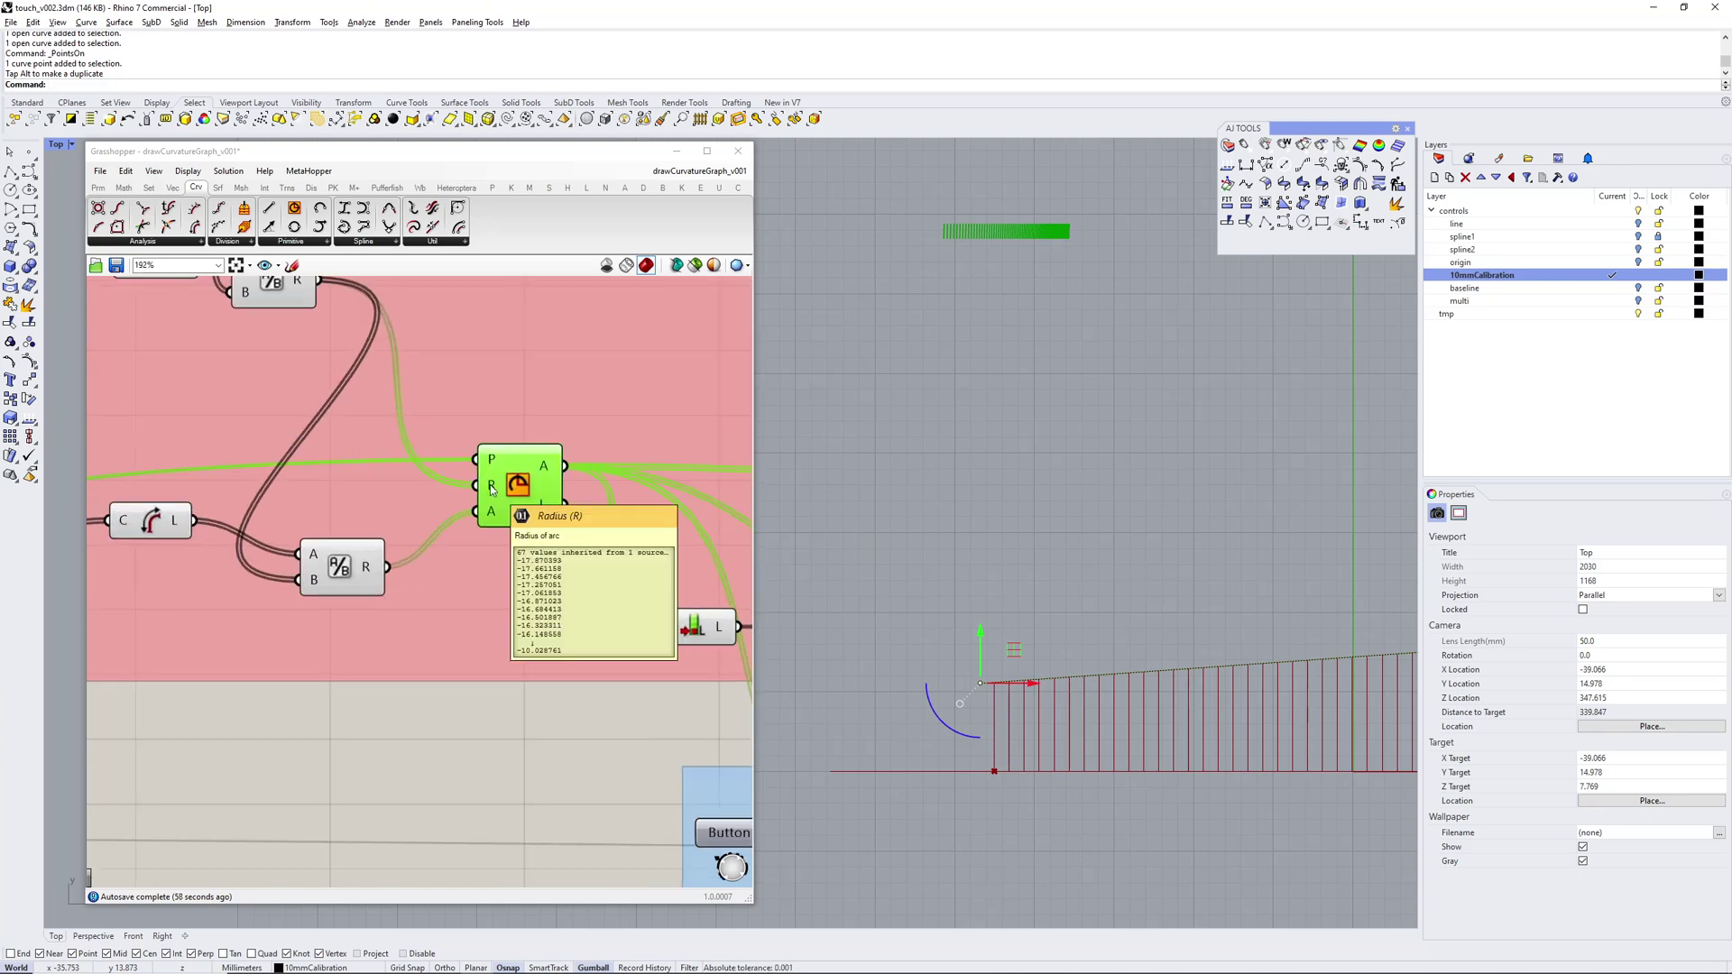
scroll(492, 489, "down", 3)
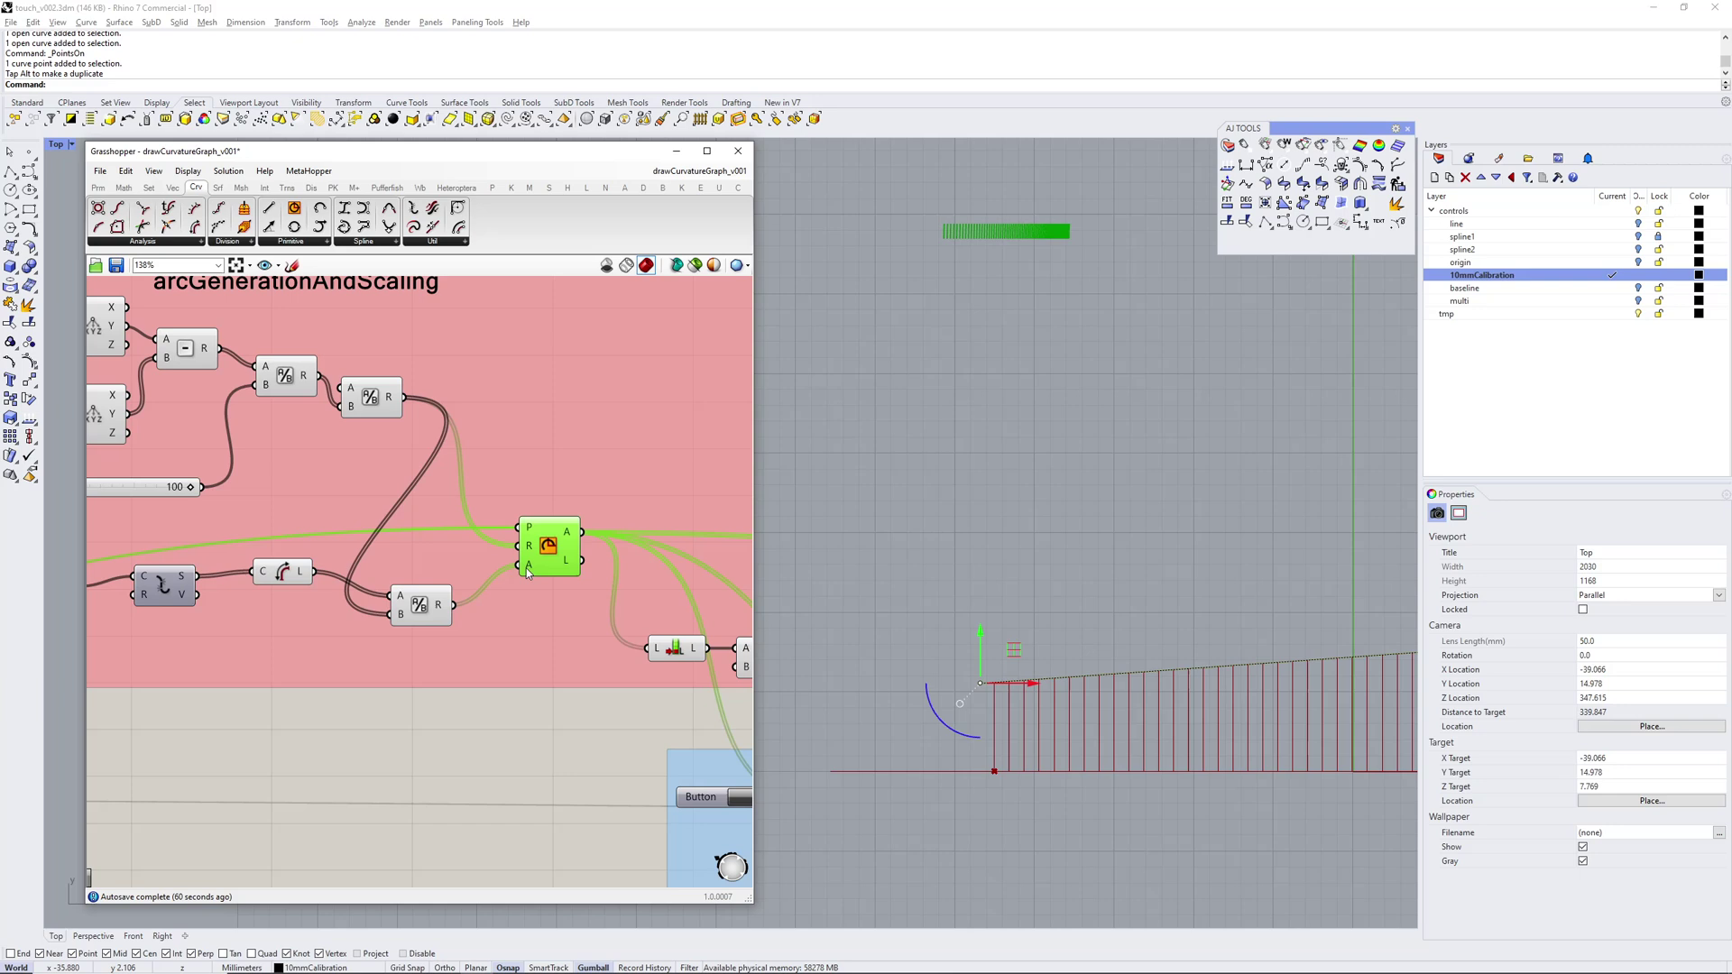
mouse_move(529, 572)
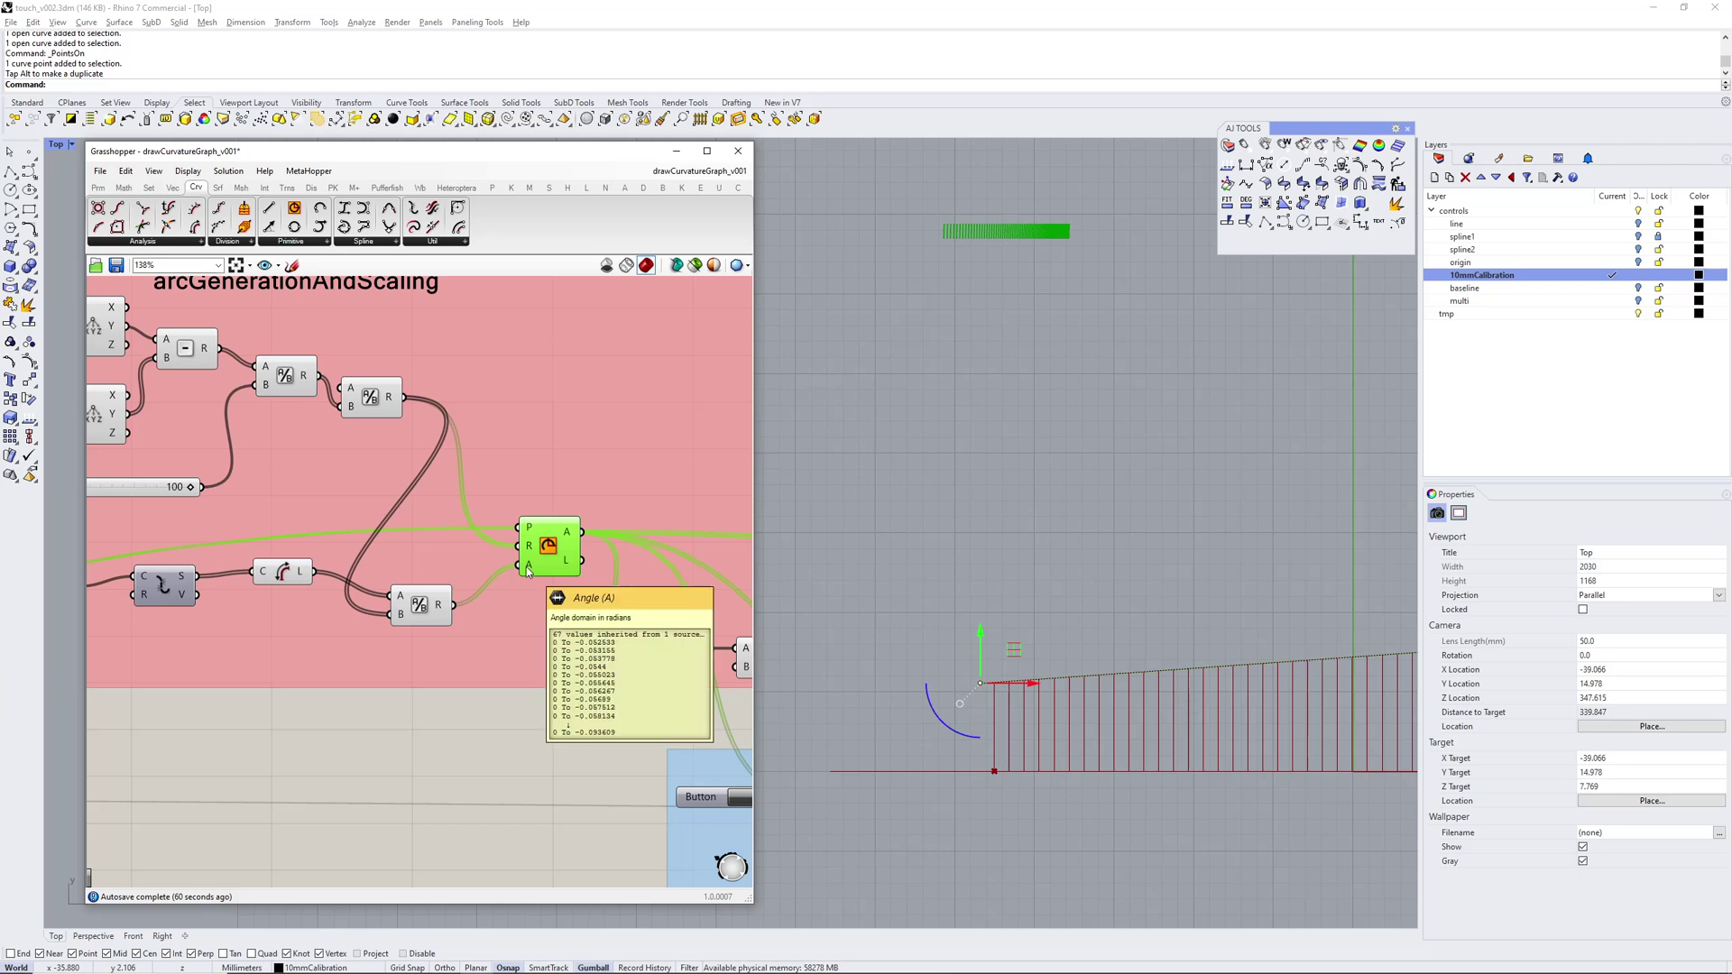
Examine the row of individual arcs in the Top view and follow the Arc component's outputs towards the loop group
mouse_move(969, 319)
right_mouse_down()
mouse_move(936, 453)
mouse_move(999, 511)
mouse_move(938, 317)
right_mouse_up()
scroll(902, 346, "up", 12)
scroll(928, 387, "down", 10)
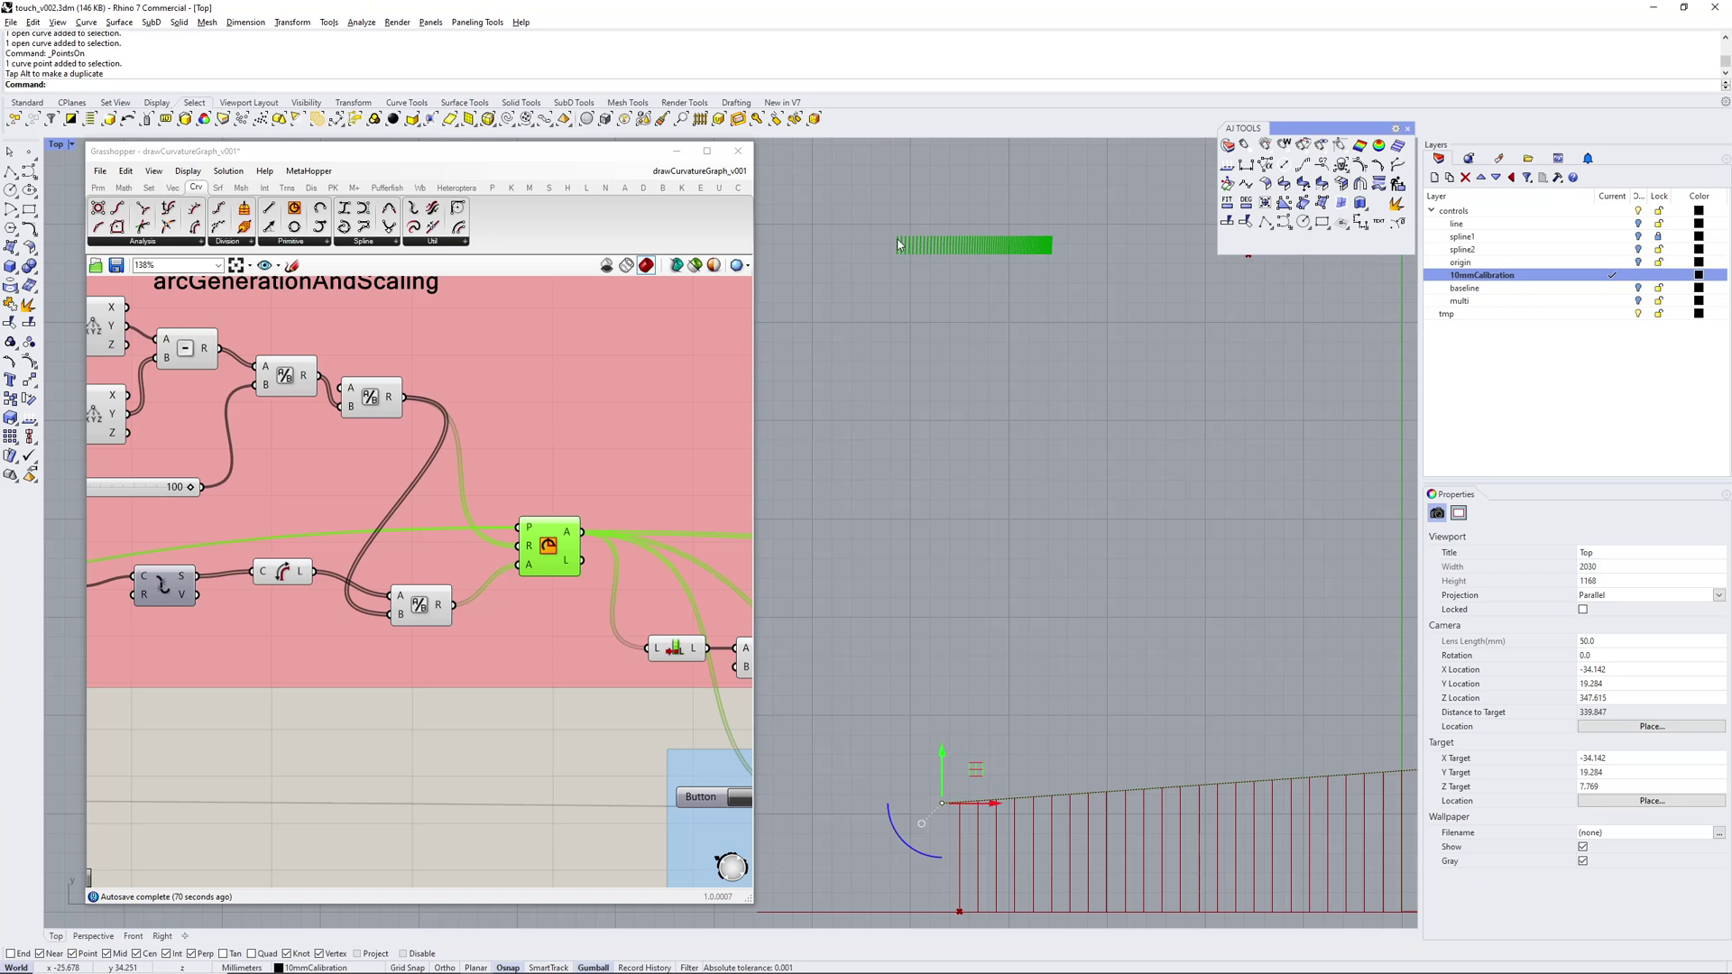
scroll(901, 240, "up", 8)
scroll(1007, 343, "down", 4)
right_click_drag(1007, 343, 1012, 439)
scroll(949, 435, "down", 4)
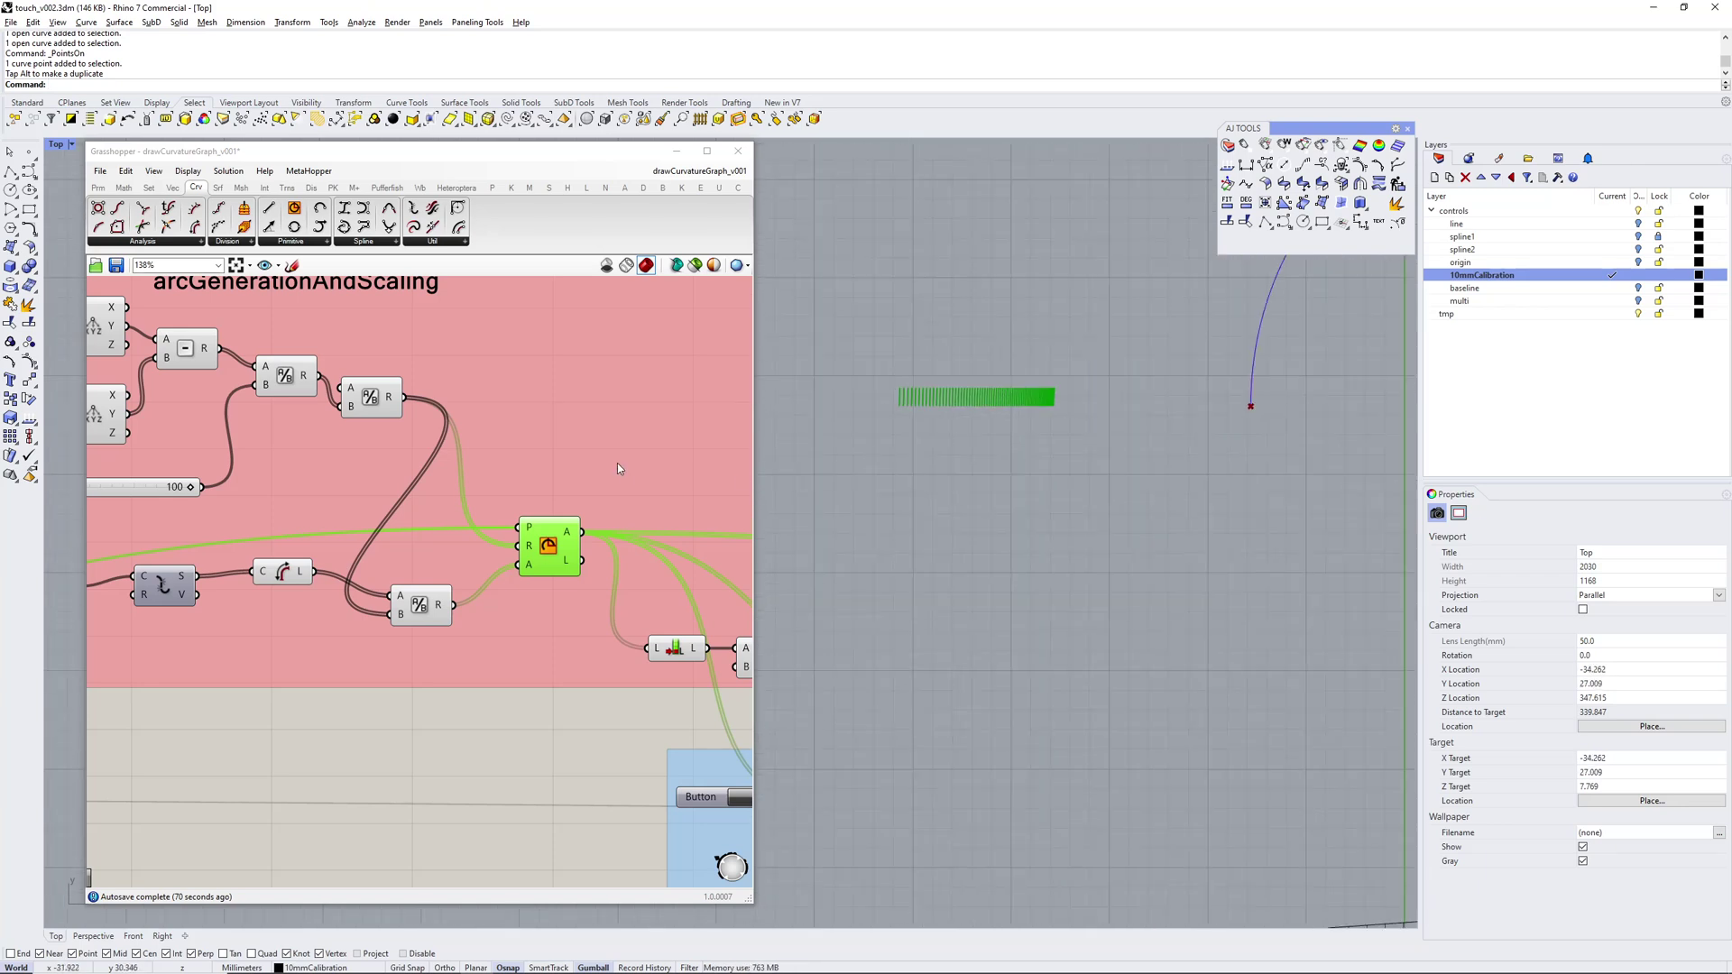
right_click_drag(617, 463, 397, 452)
right_click_drag(998, 428, 998, 457)
scroll(998, 458, "up", 8)
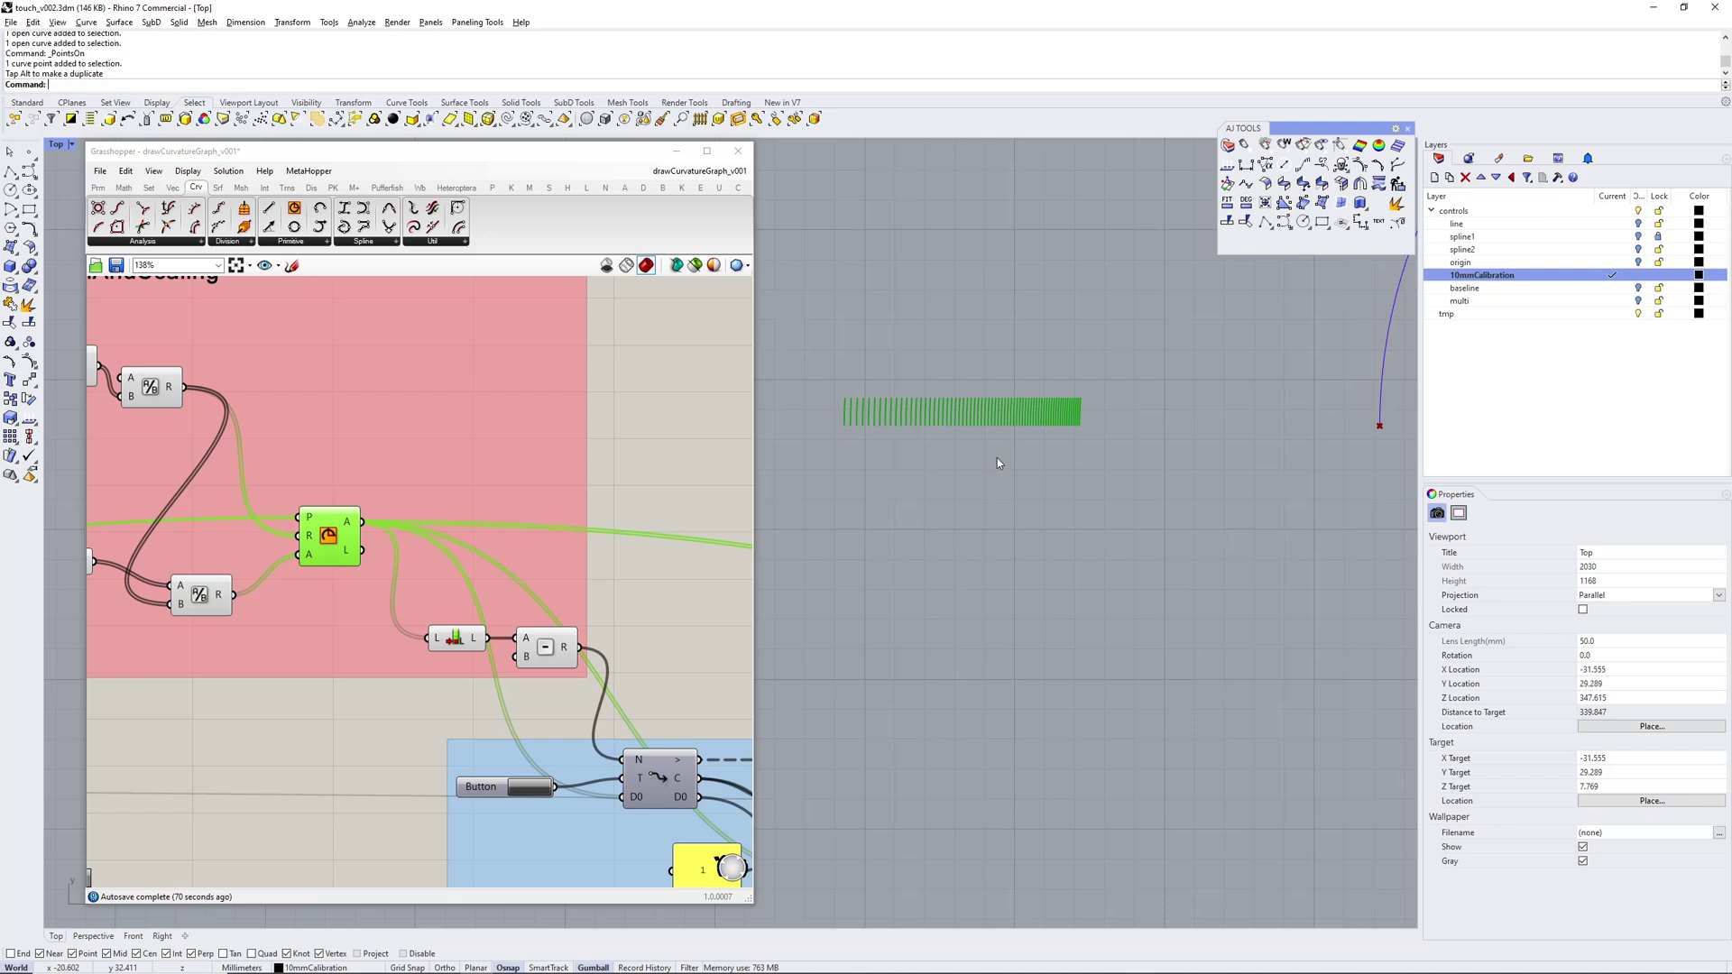
scroll(557, 507, "down", 4)
Clear the component selection and inspect the first unconnected arcs closely, with the loopLayoutArcs group in view
right_click_drag(558, 510, 398, 466)
left_click(566, 438)
right_click_drag(620, 582, 520, 586)
right_click_drag(998, 496, 1112, 495)
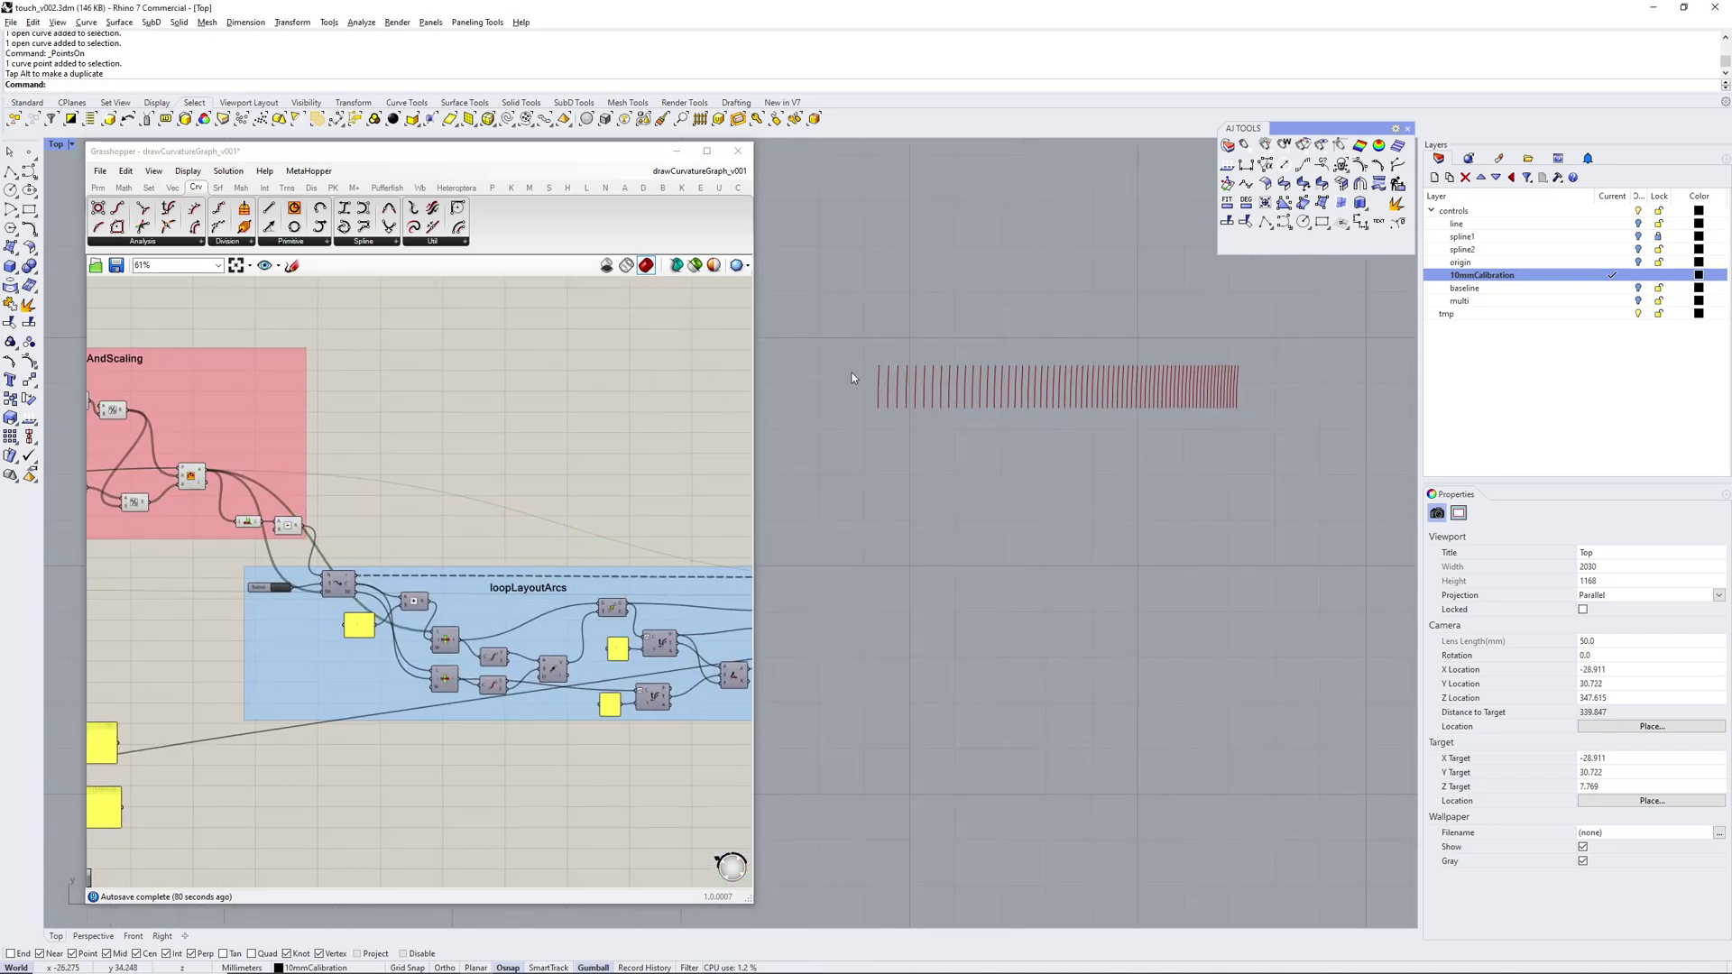
scroll(884, 383, "up", 5)
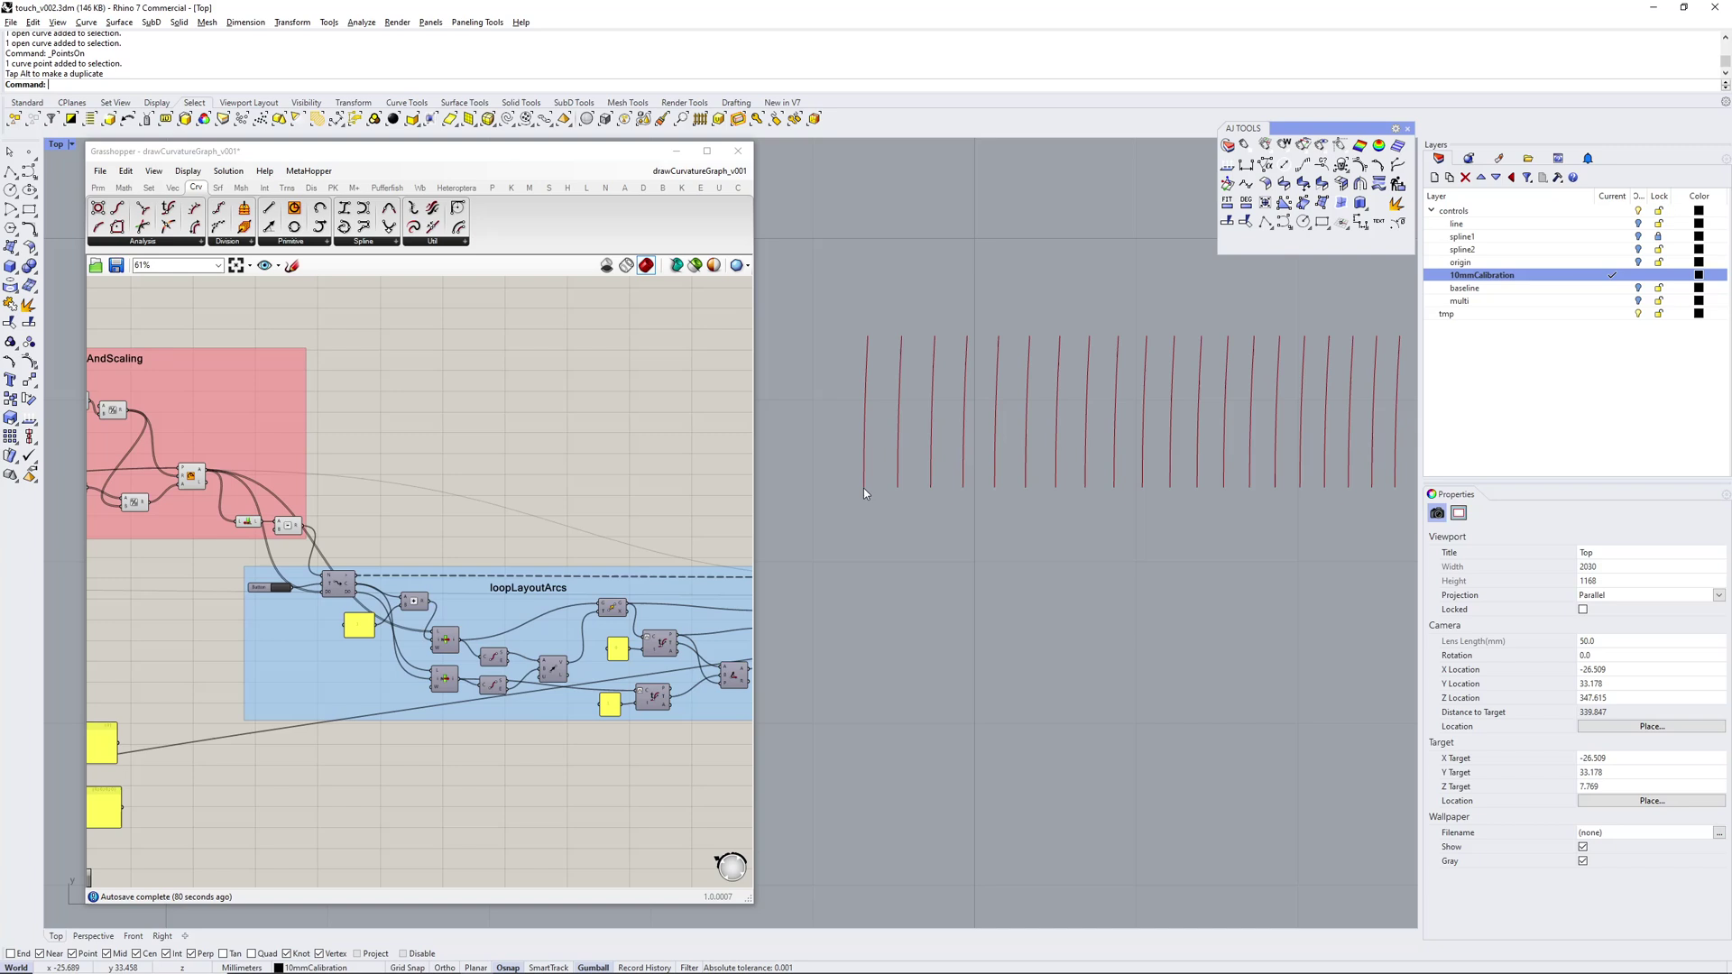
scroll(1038, 386, "down", 5)
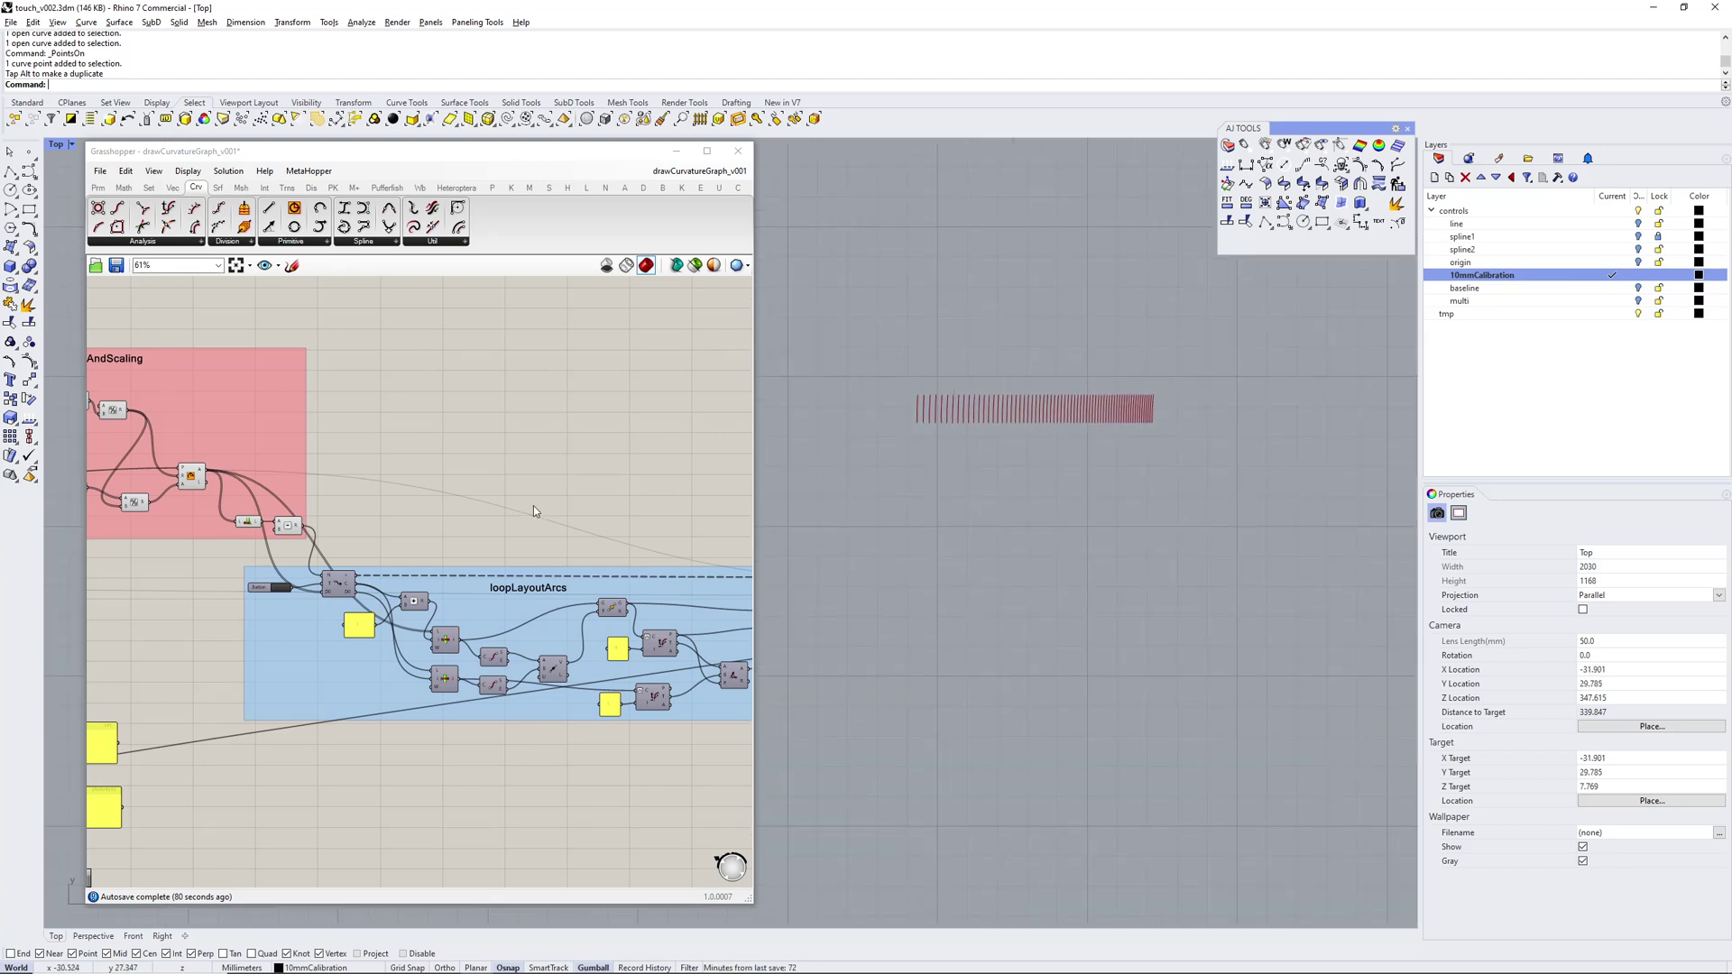
Select the loop start component in the loopLayoutArcs group and review the chain of components it feeds
left_click(525, 444)
scroll(354, 549, "up", 2)
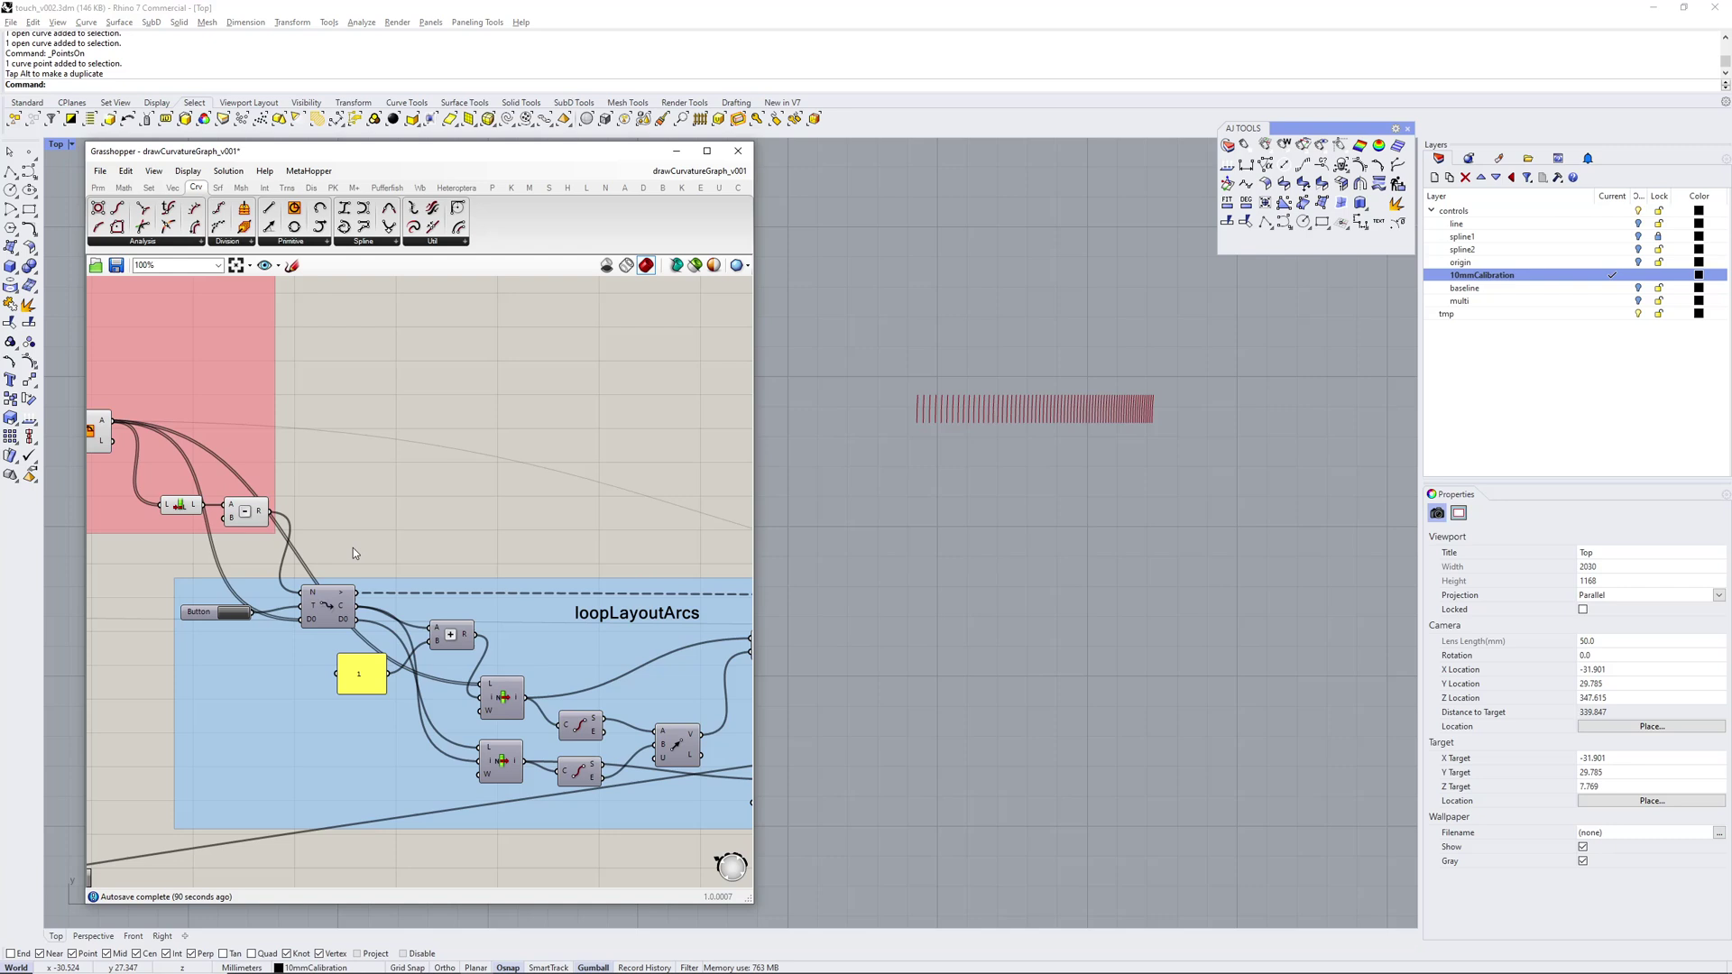
scroll(353, 548, "down", 2)
right_click_drag(348, 587, 208, 489)
left_click(209, 489)
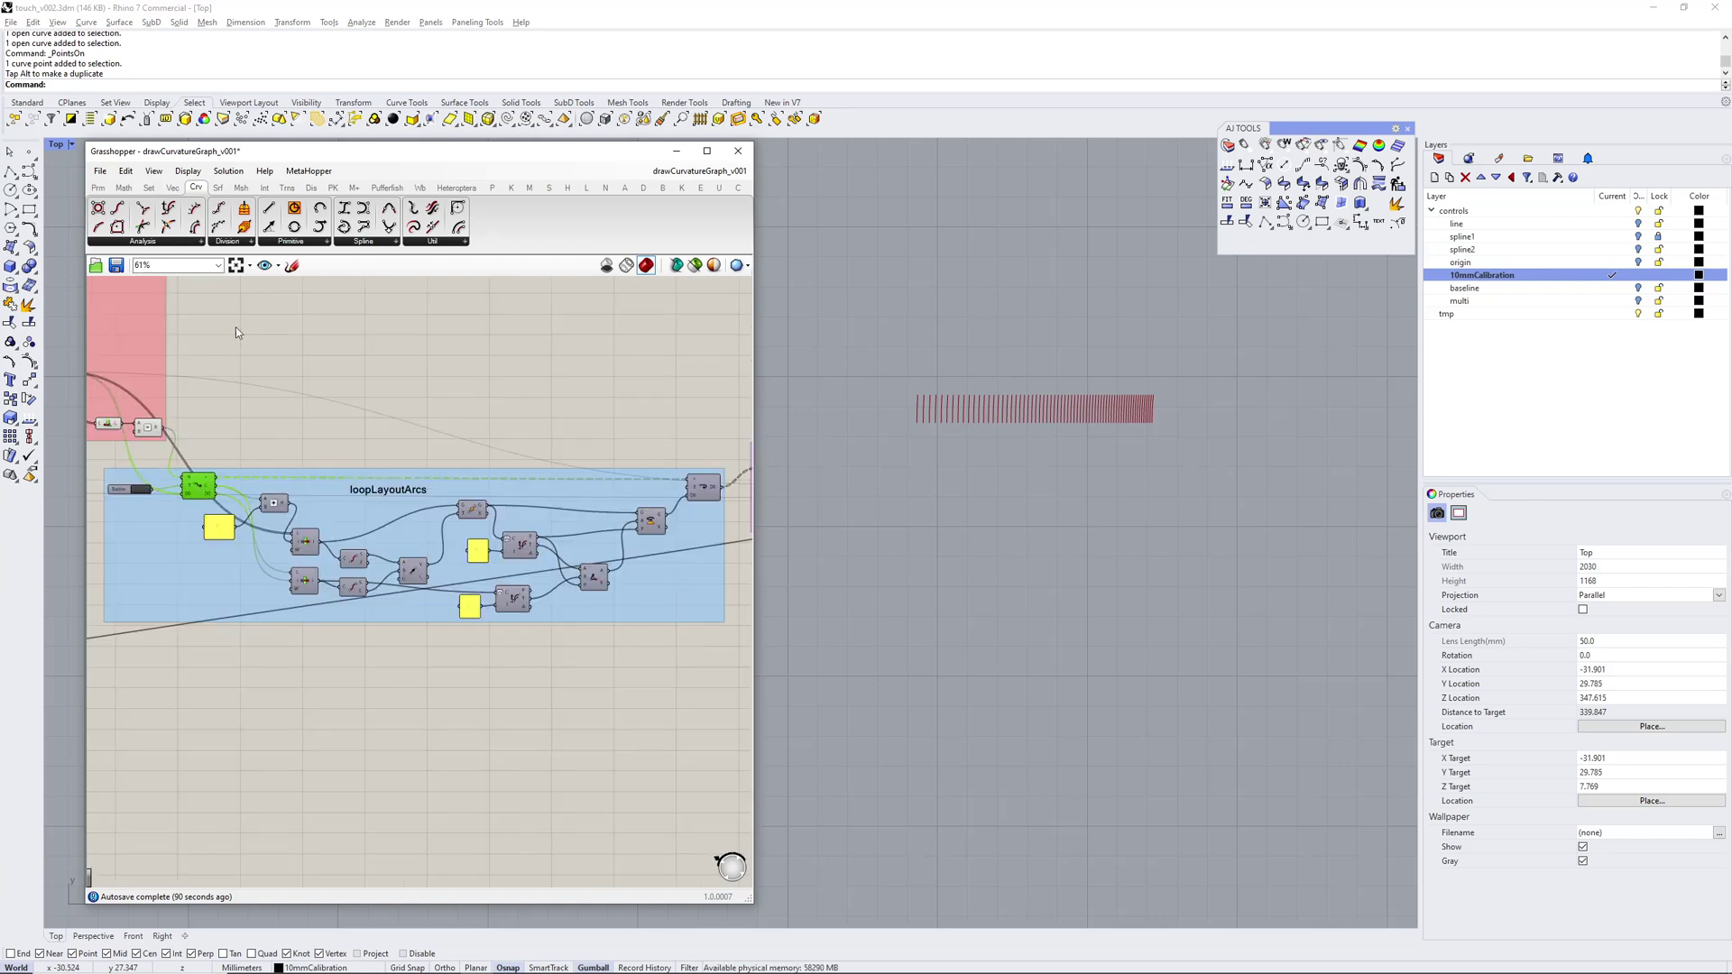
right_click_drag(203, 488, 271, 469)
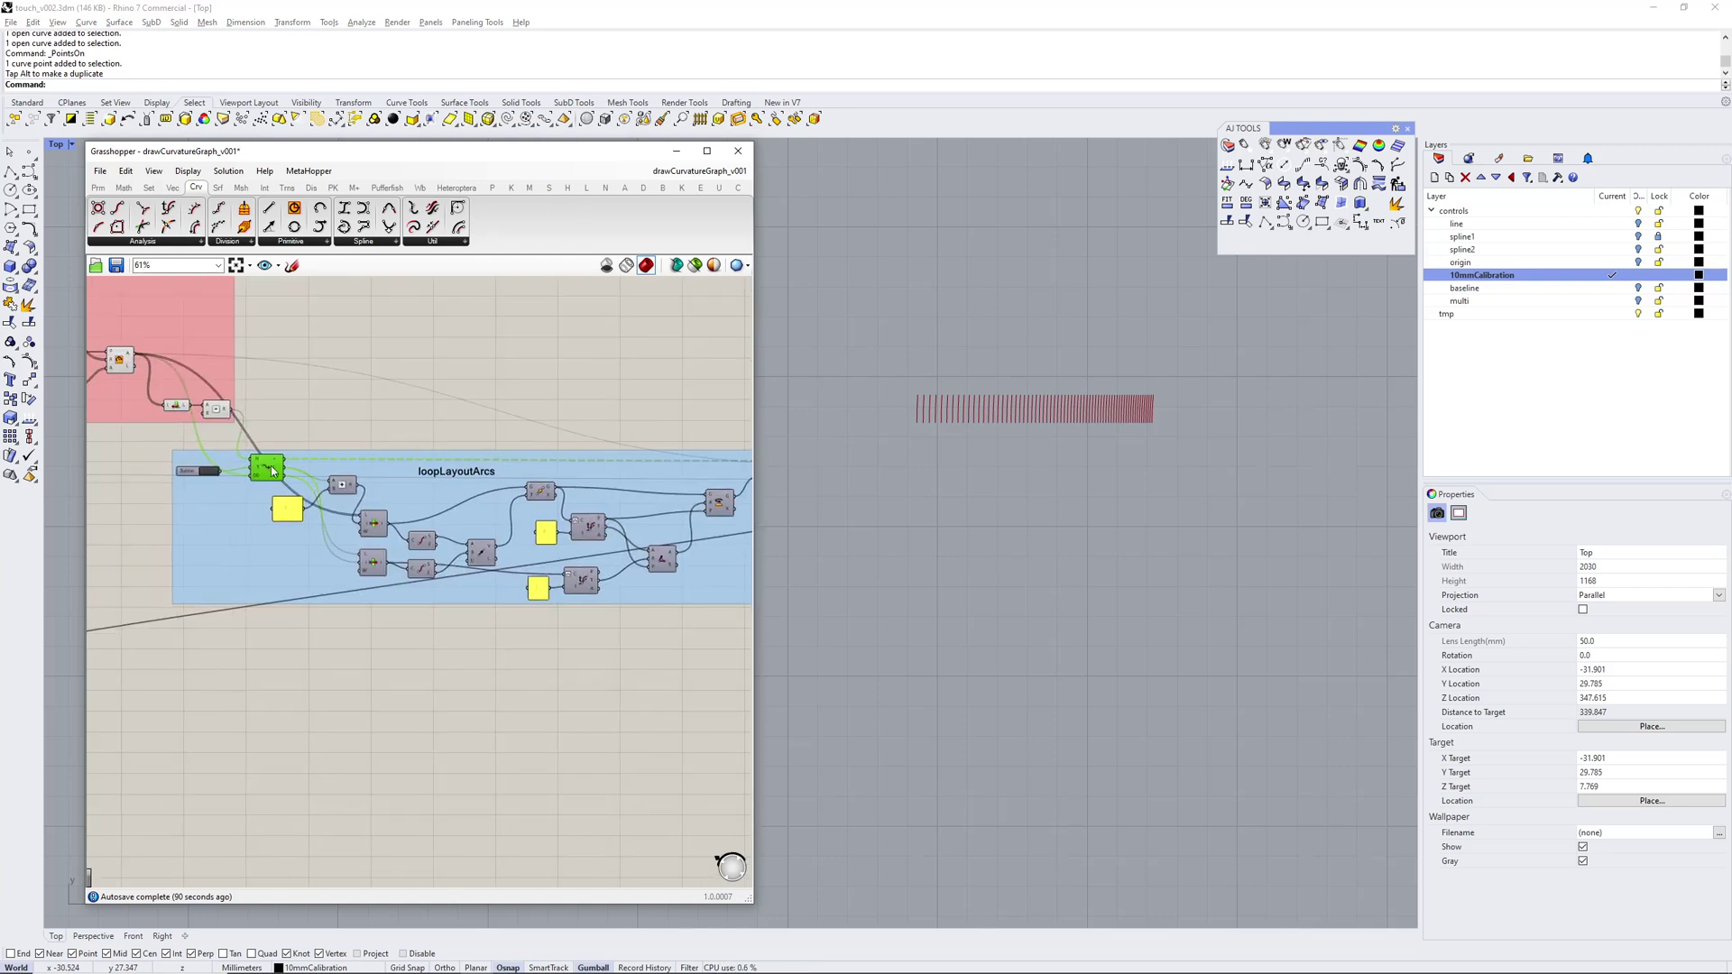
right_click_drag(624, 464, 589, 480)
Trigger the loop with the Button component in the loopLayoutArcs group and review the components that join the arcs
scroll(767, 532, "down", 6)
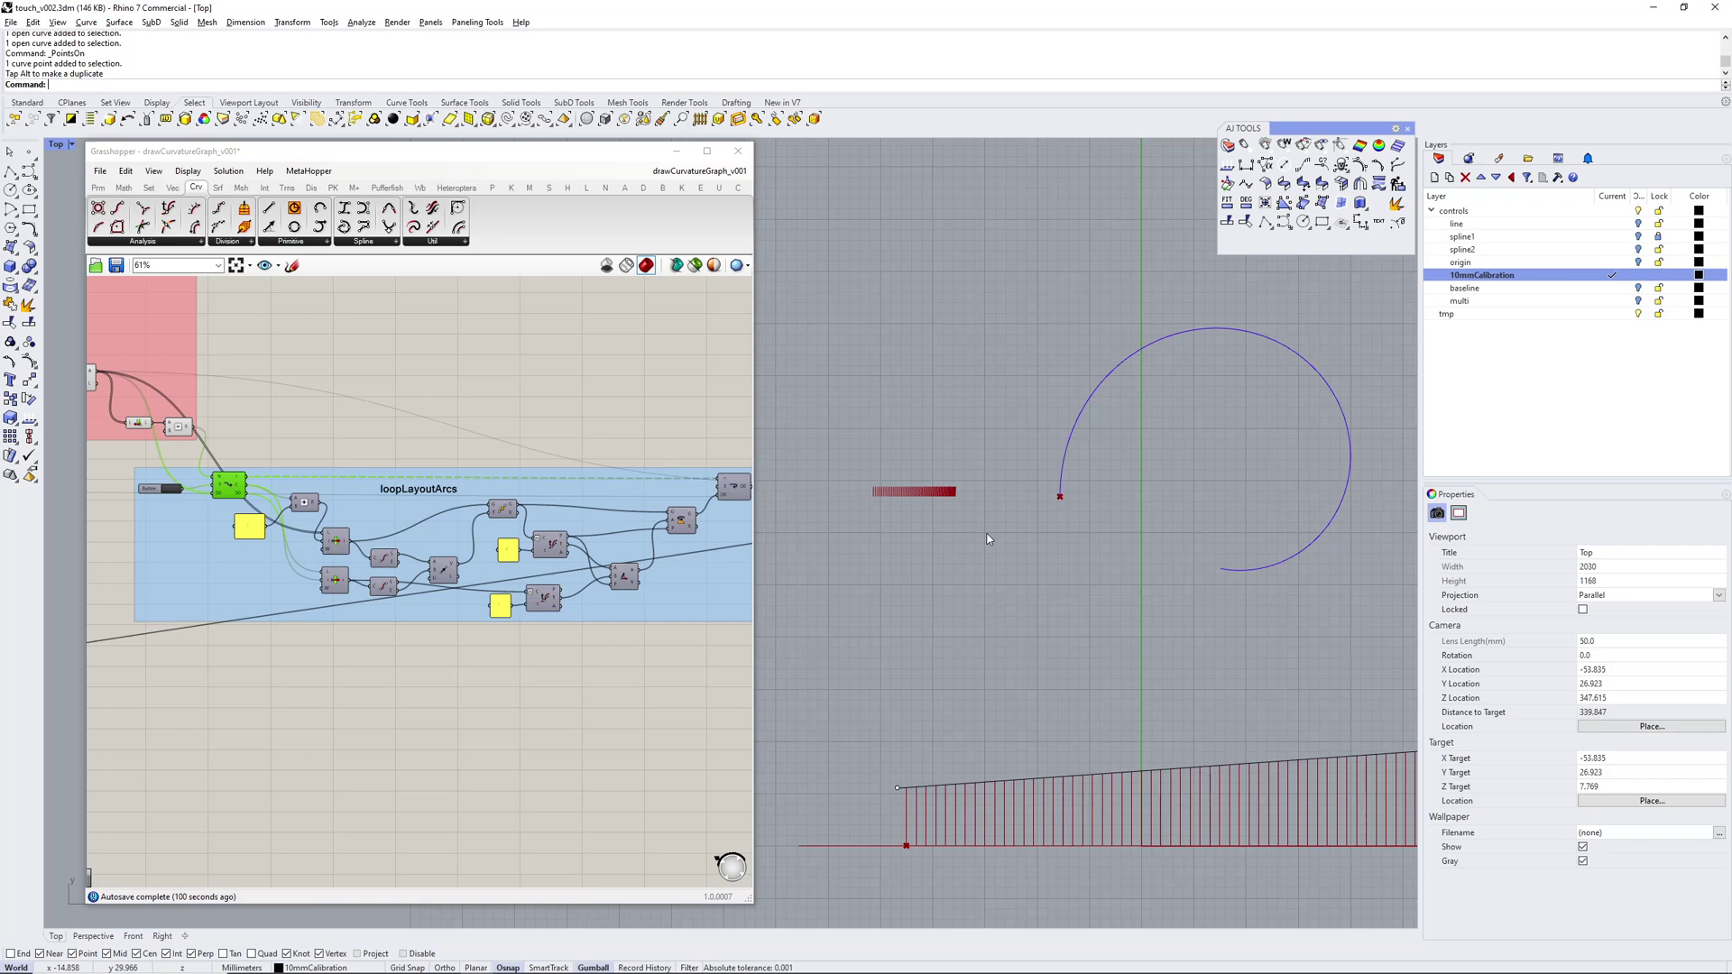
scroll(126, 504, "up", 5)
left_click(206, 471)
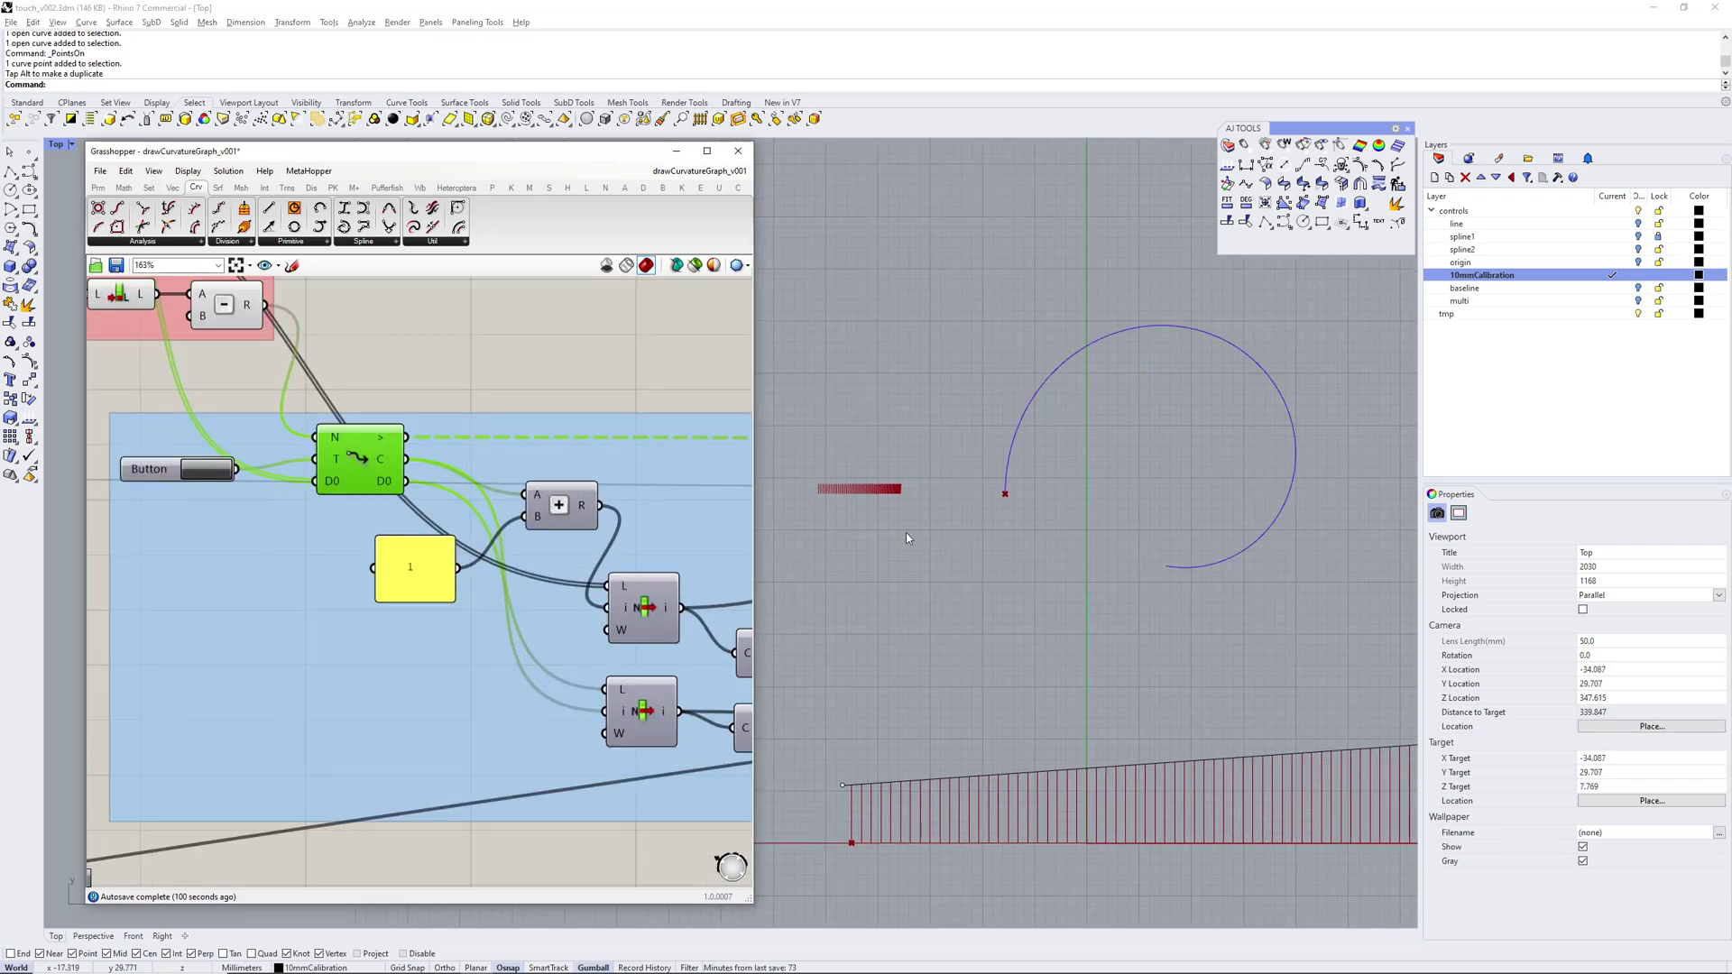
scroll(528, 538, "down", 1)
right_click_drag(529, 539, 459, 512)
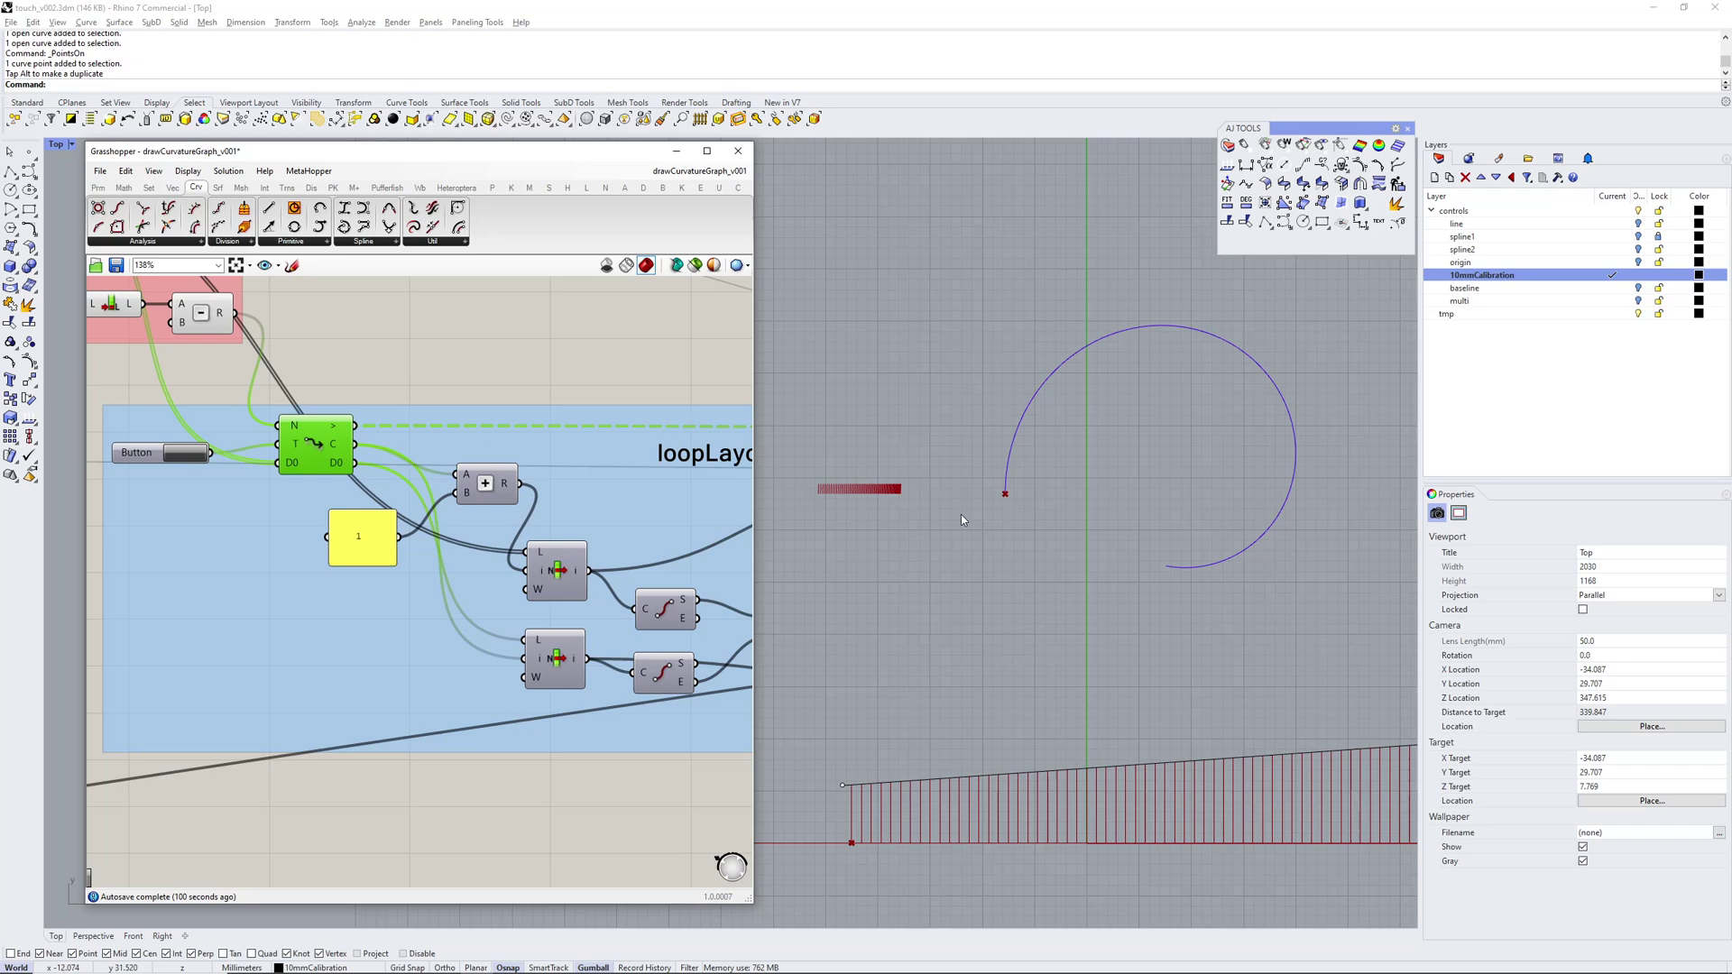
Examine the row of separate arcs closely in the Top view and compare it with the open interpolated curve and calibration graph
scroll(867, 505, "up", 6)
right_click_drag(920, 484, 989, 487)
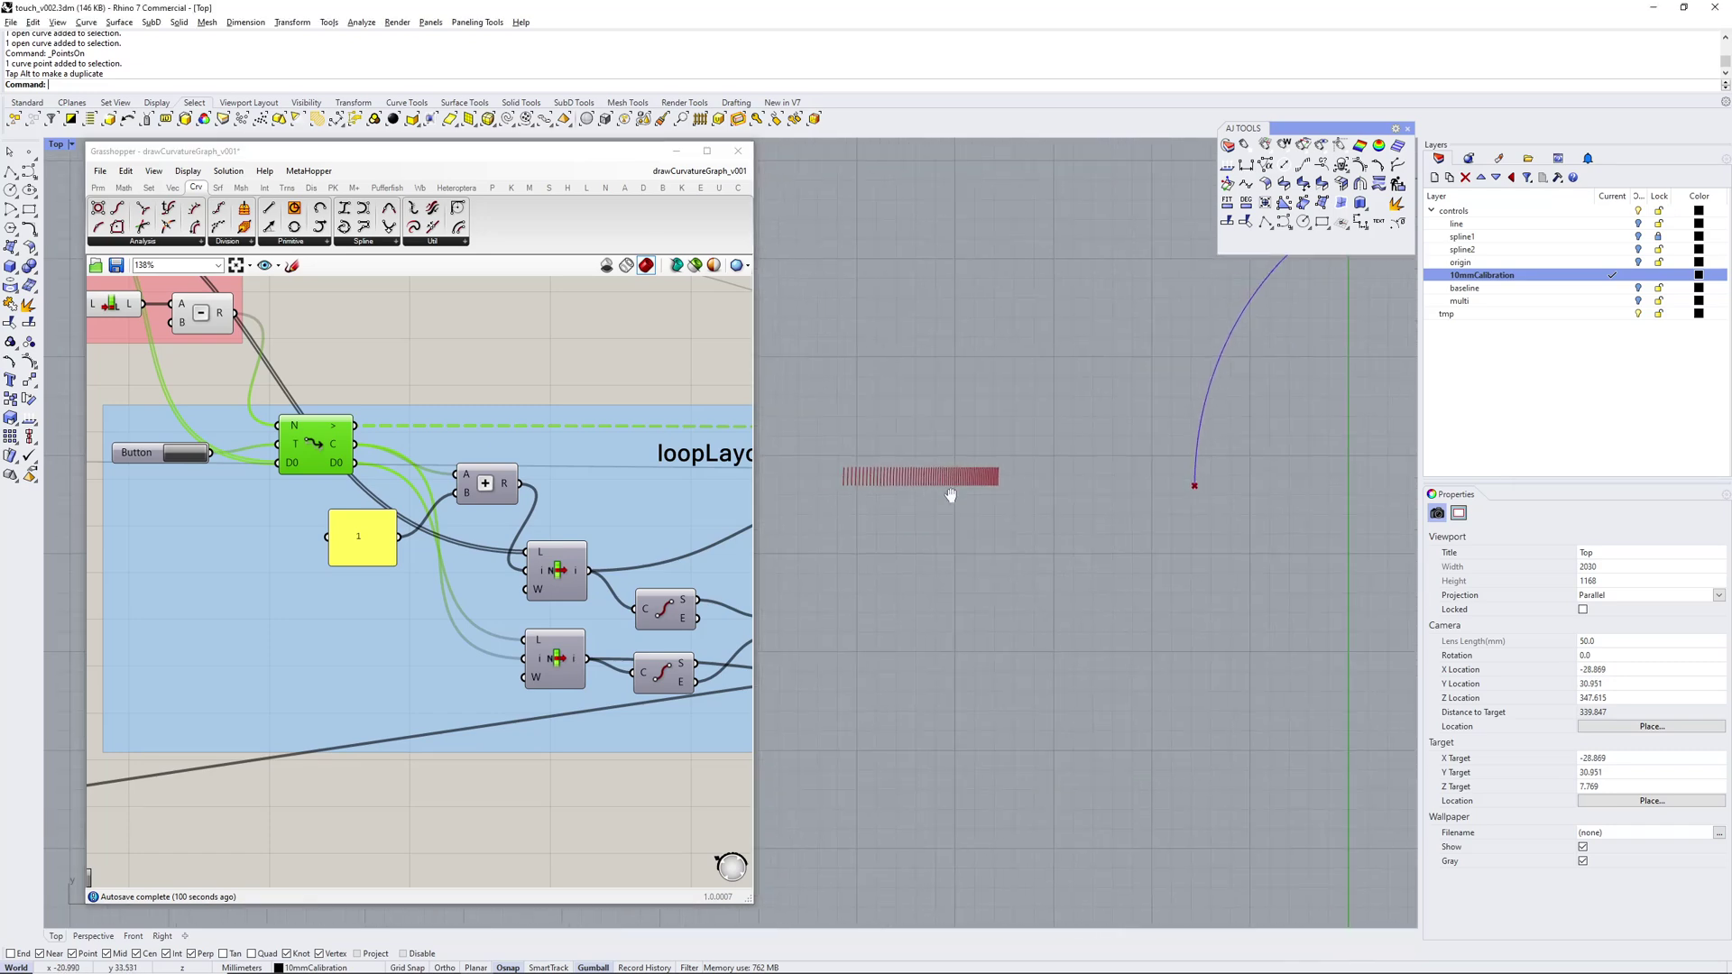
scroll(846, 472, "up", 8)
scroll(1015, 507, "down", 4)
scroll(1002, 525, "down", 3)
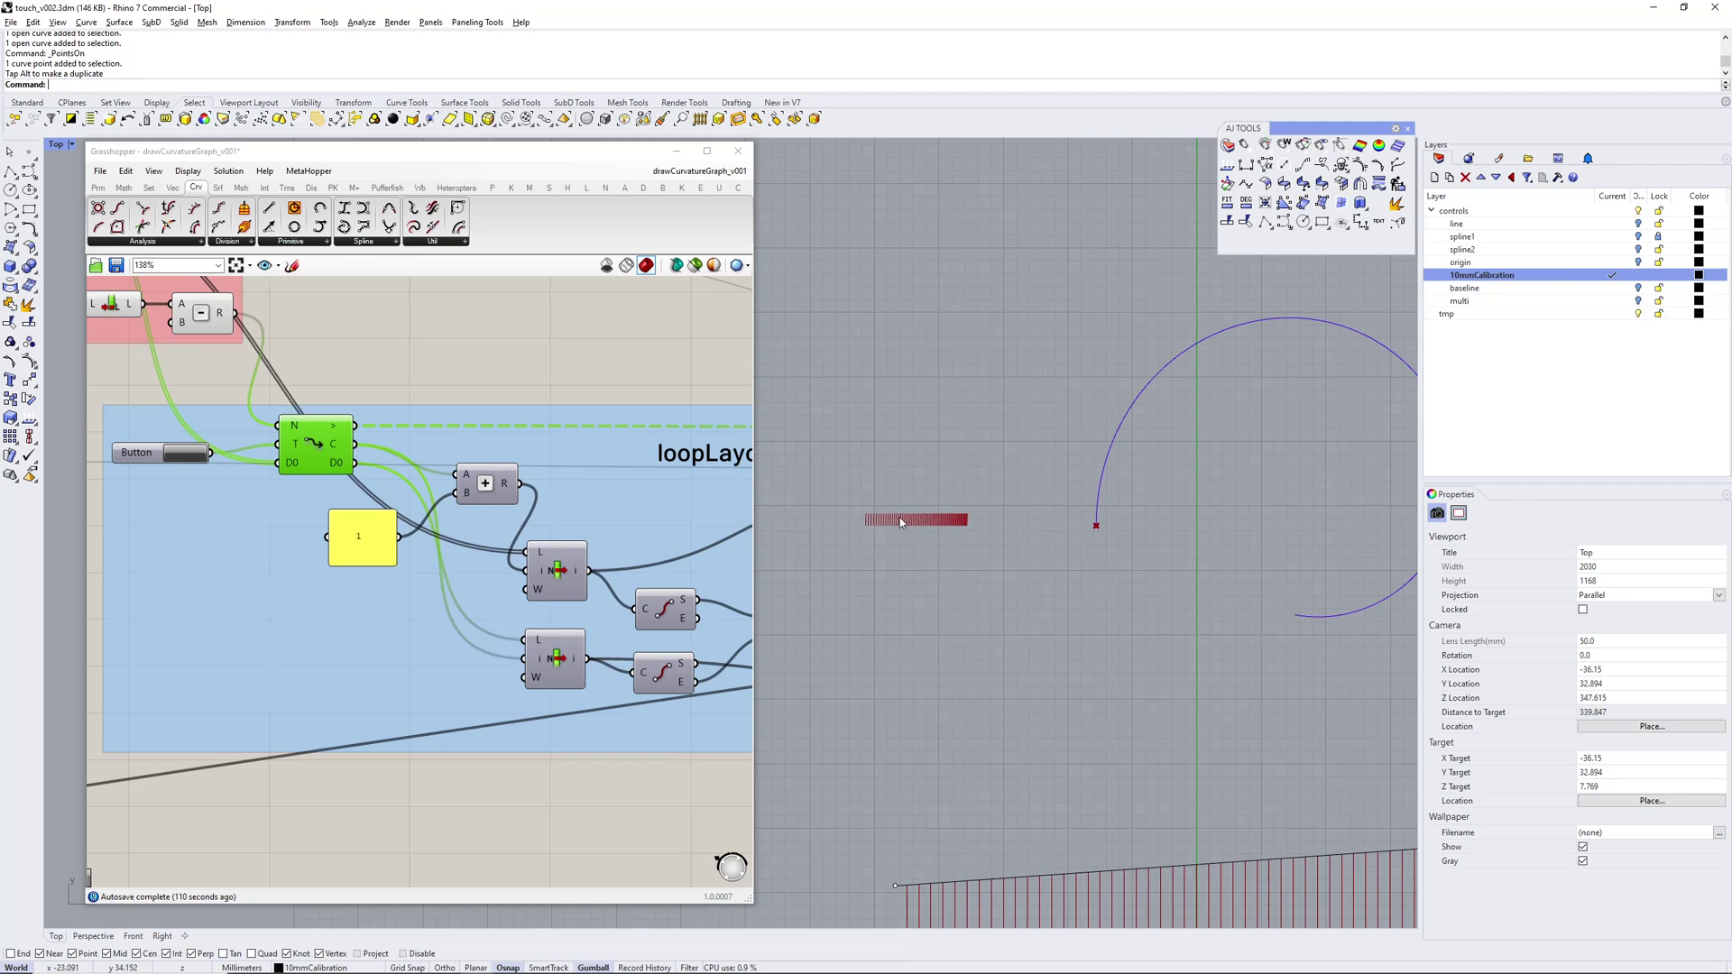
scroll(922, 527, "up", 5)
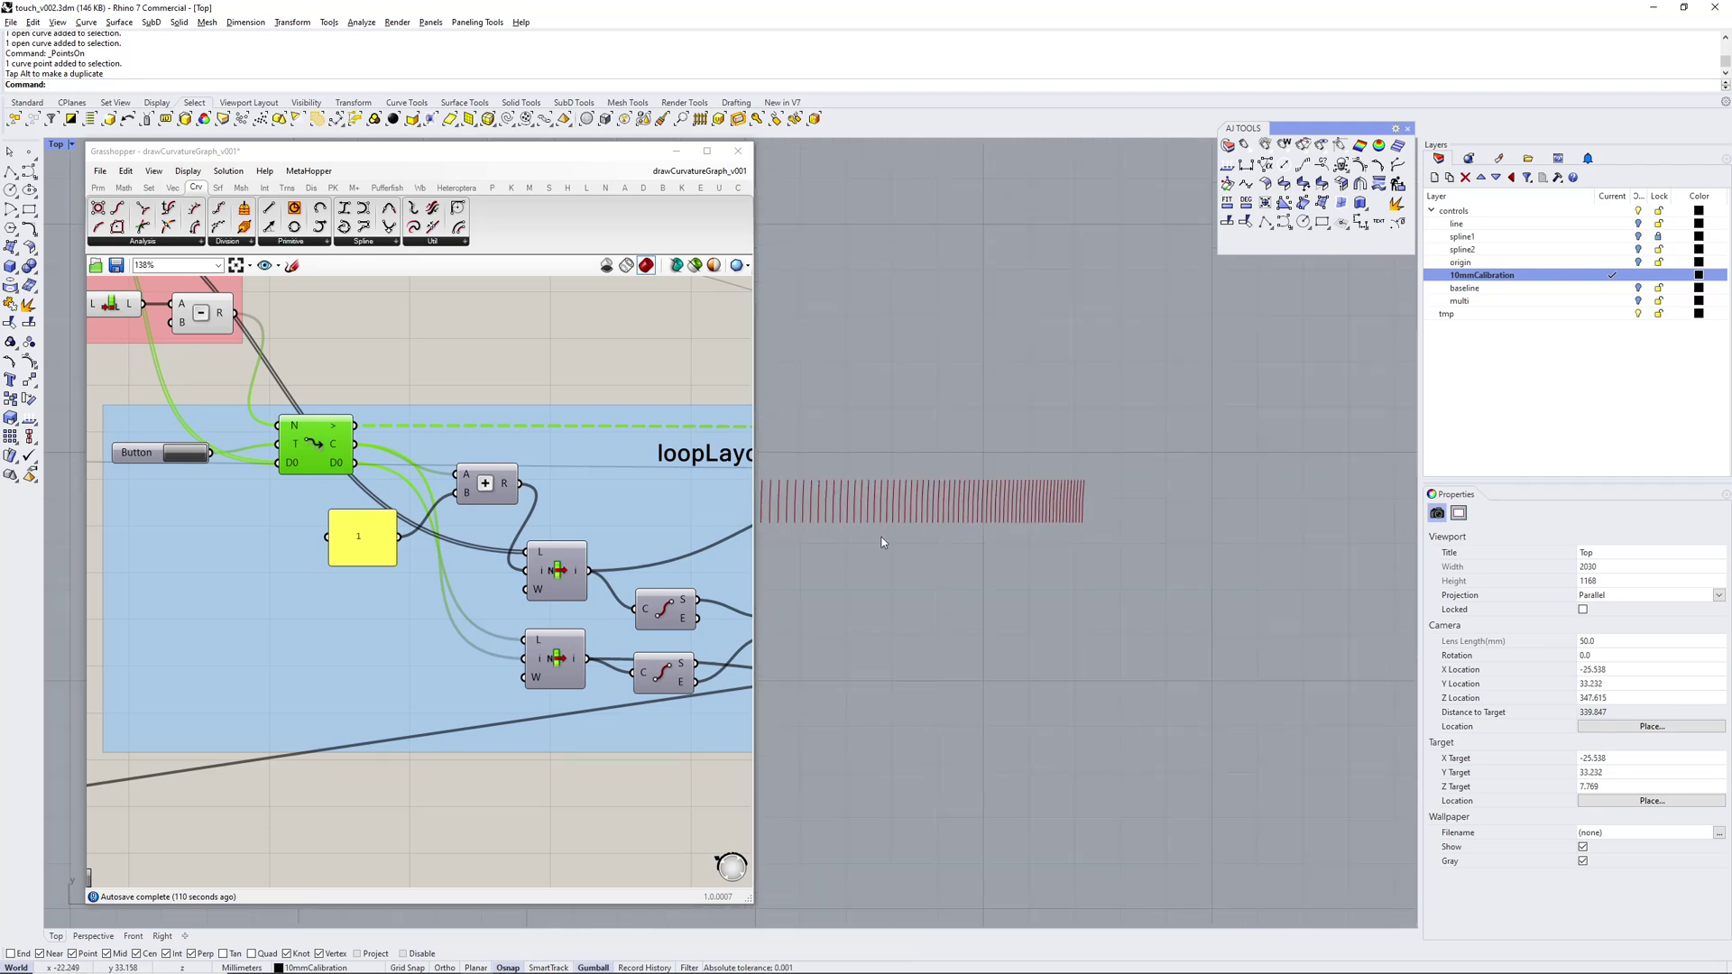
scroll(1232, 521, "down", 2)
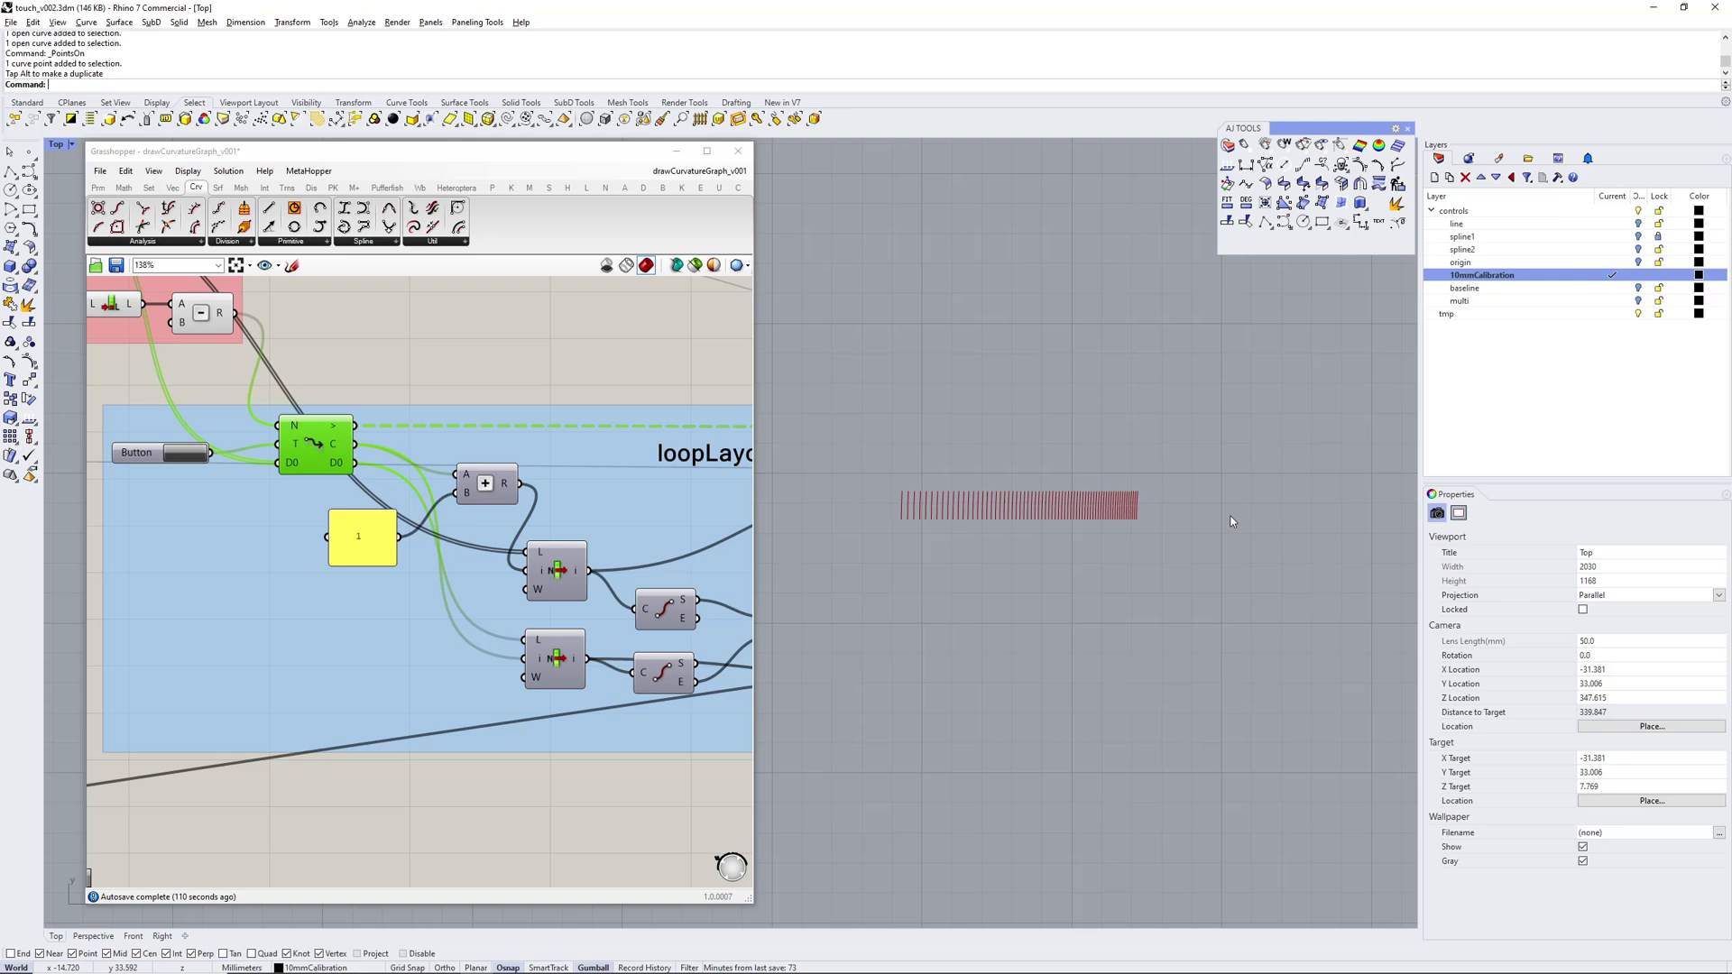
scroll(1000, 502, "up", 4)
scroll(1059, 541, "down", 11)
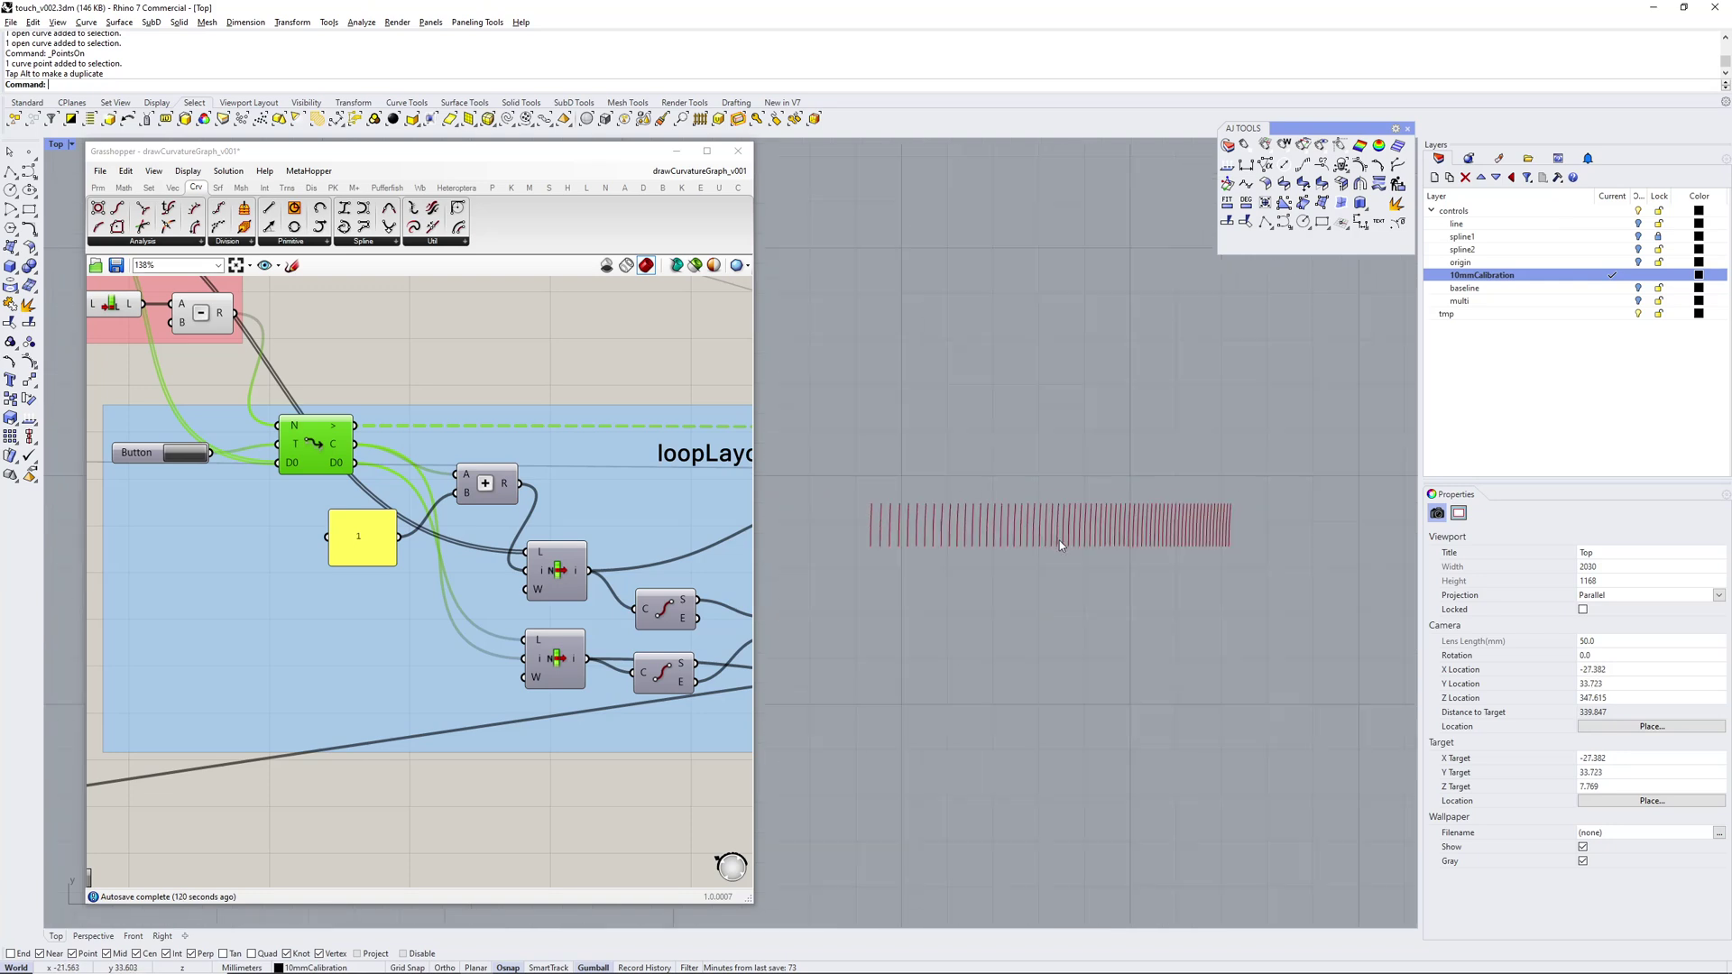
right_click_drag(1195, 569, 912, 564)
scroll(1088, 559, "down", 6)
right_click_drag(1157, 480, 1095, 466)
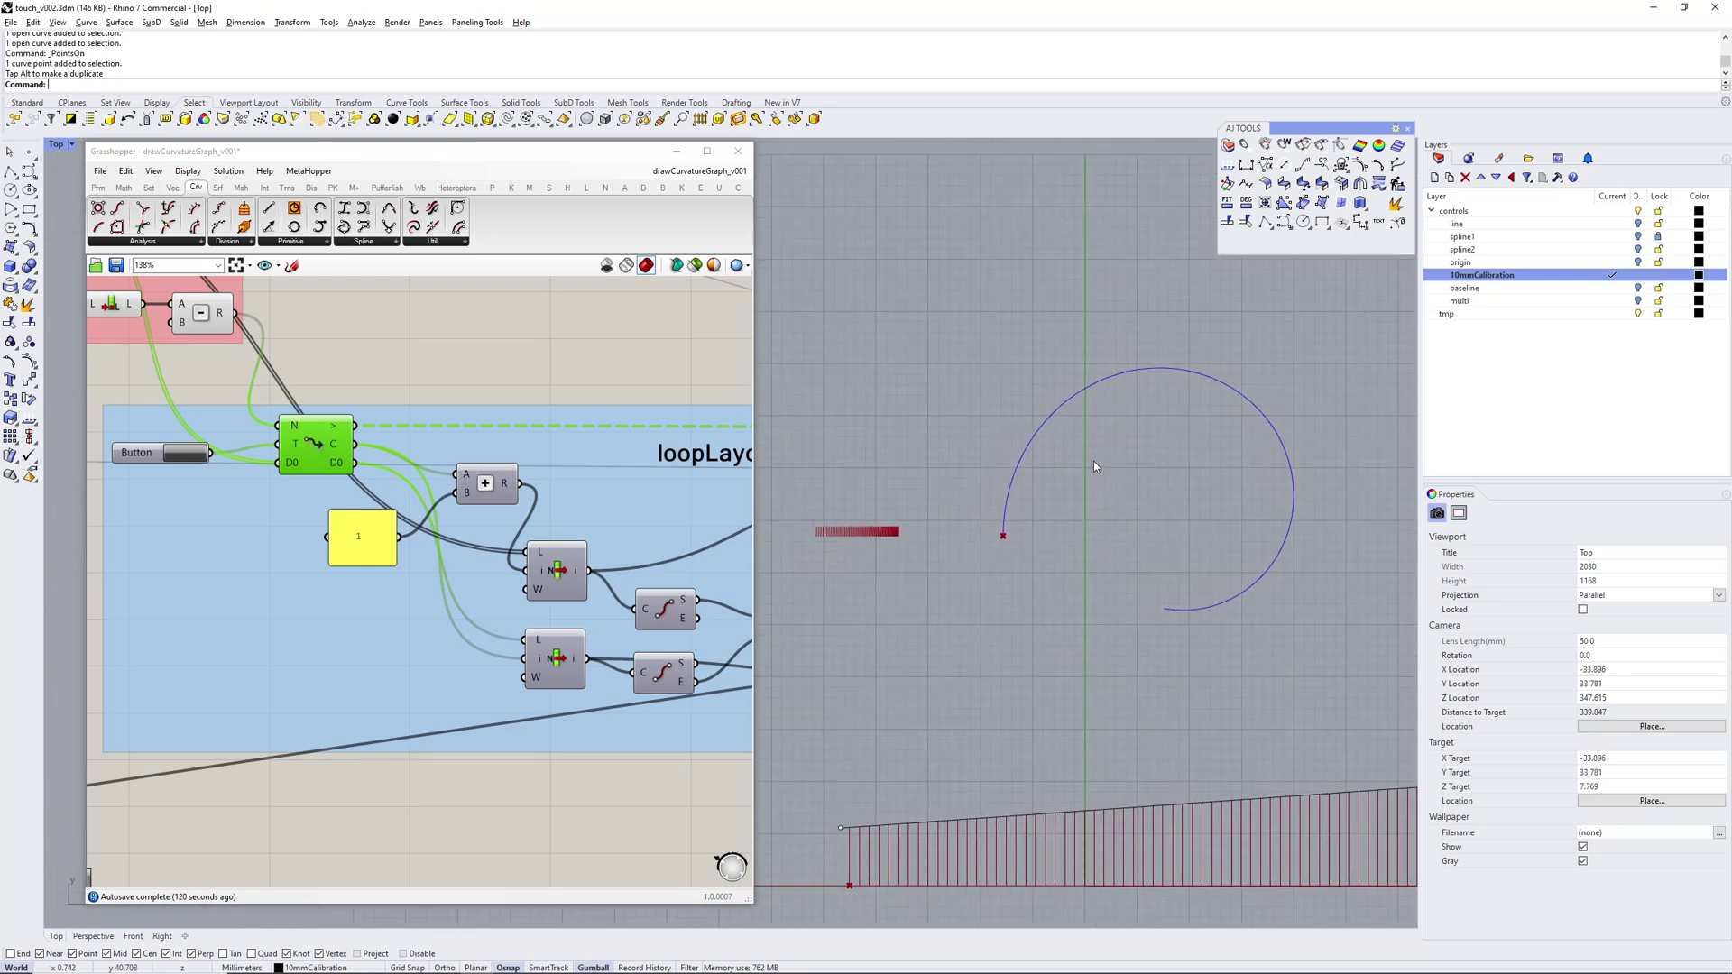
scroll(1088, 446, "up", 6)
scroll(1279, 426, "down", 8)
right_click_drag(1243, 467, 1134, 412)
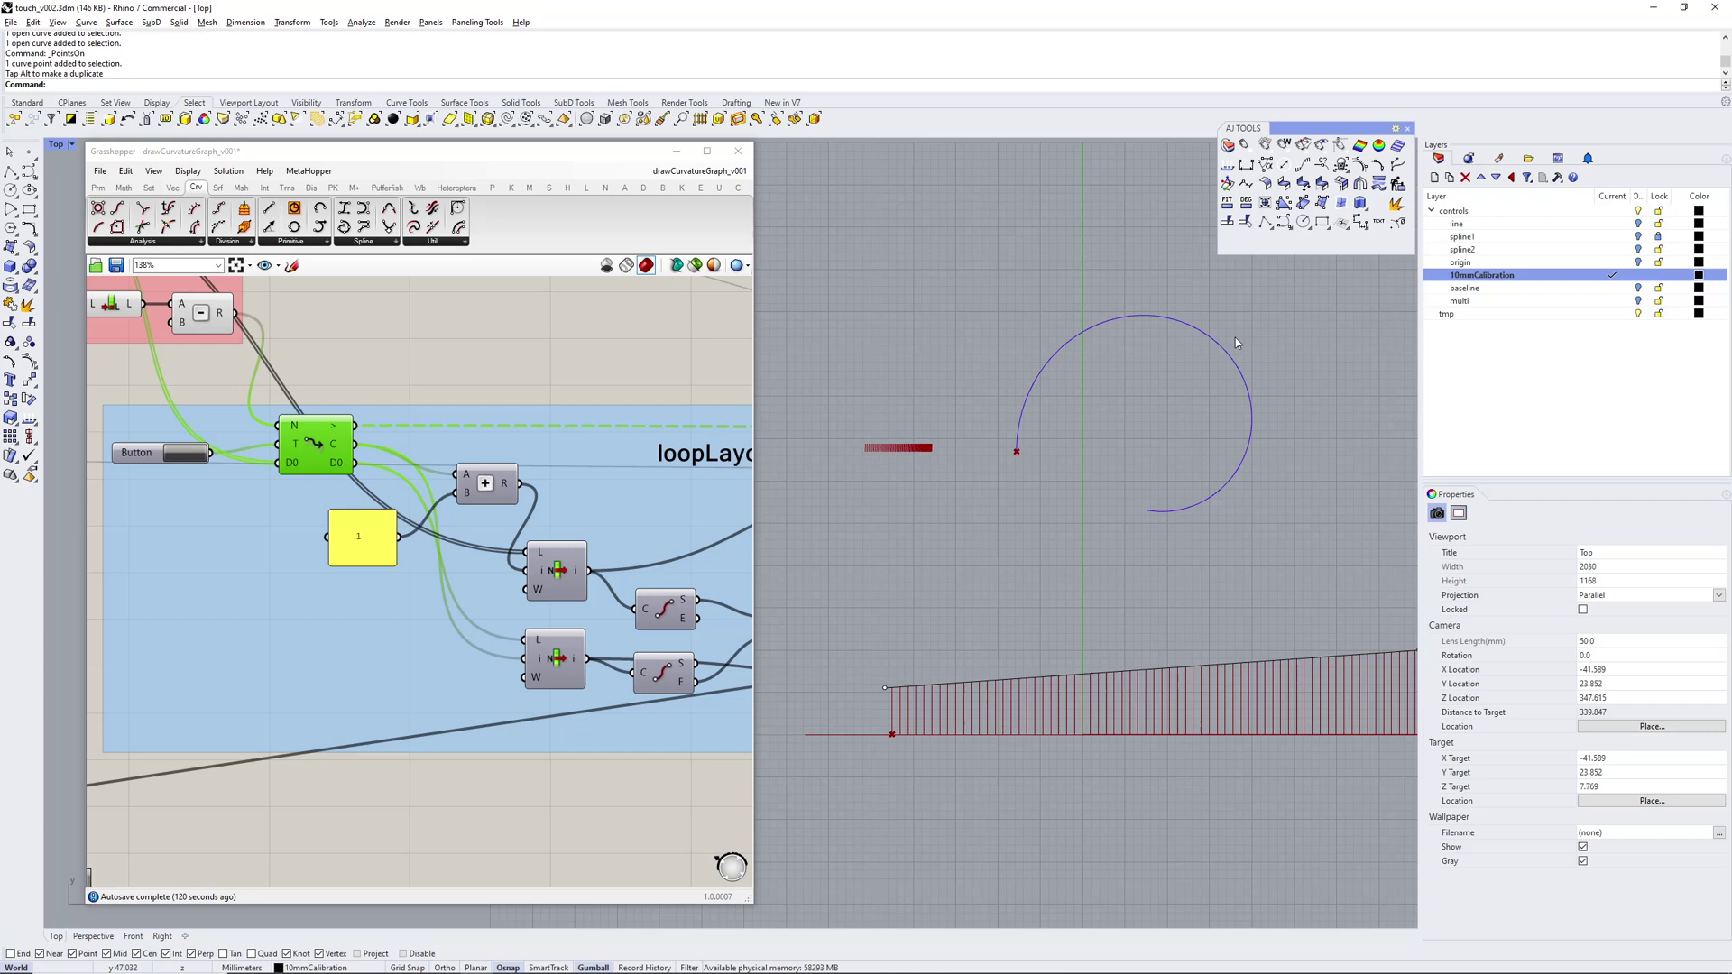
Duplicate the curvature graph component from the interpolateCurve group into the empty canvas area below the cleanUpAndMove group
scroll(523, 553, "down", 4)
right_click_drag(559, 532, 135, 555)
mouse_move(713, 510)
right_mouse_down()
mouse_move(322, 534)
mouse_move(695, 505)
right_mouse_up()
scroll(332, 550, "up", 3)
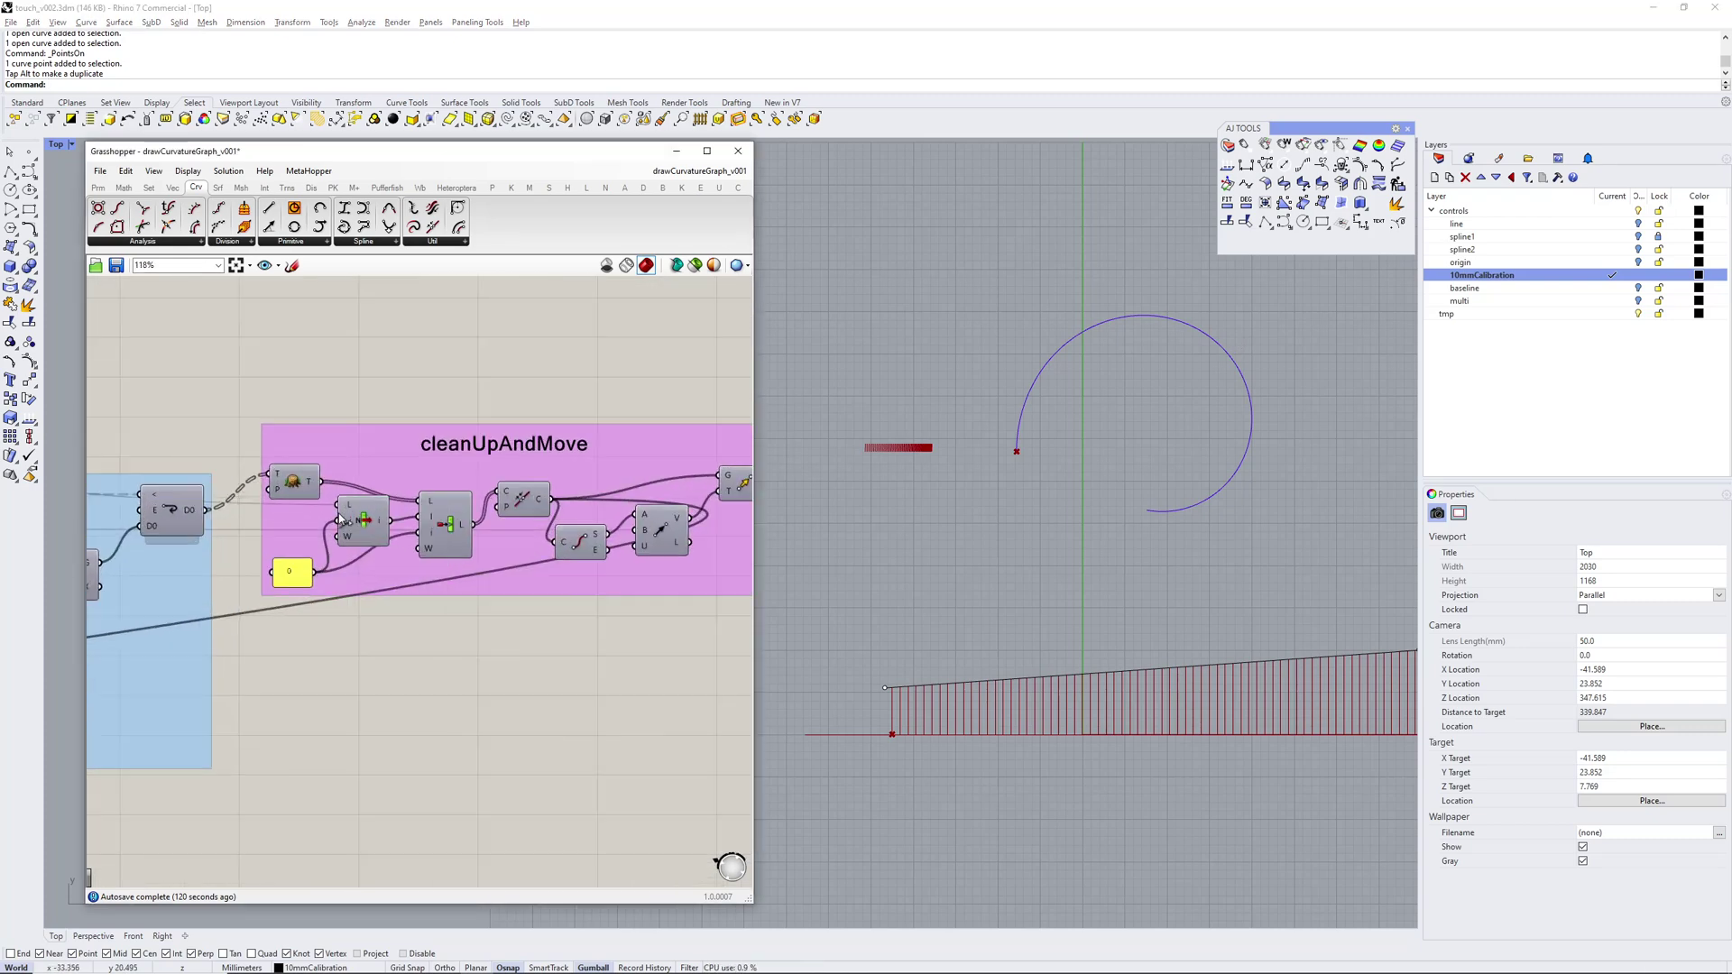
right_click_drag(682, 693, 379, 557)
scroll(428, 610, "down", 5)
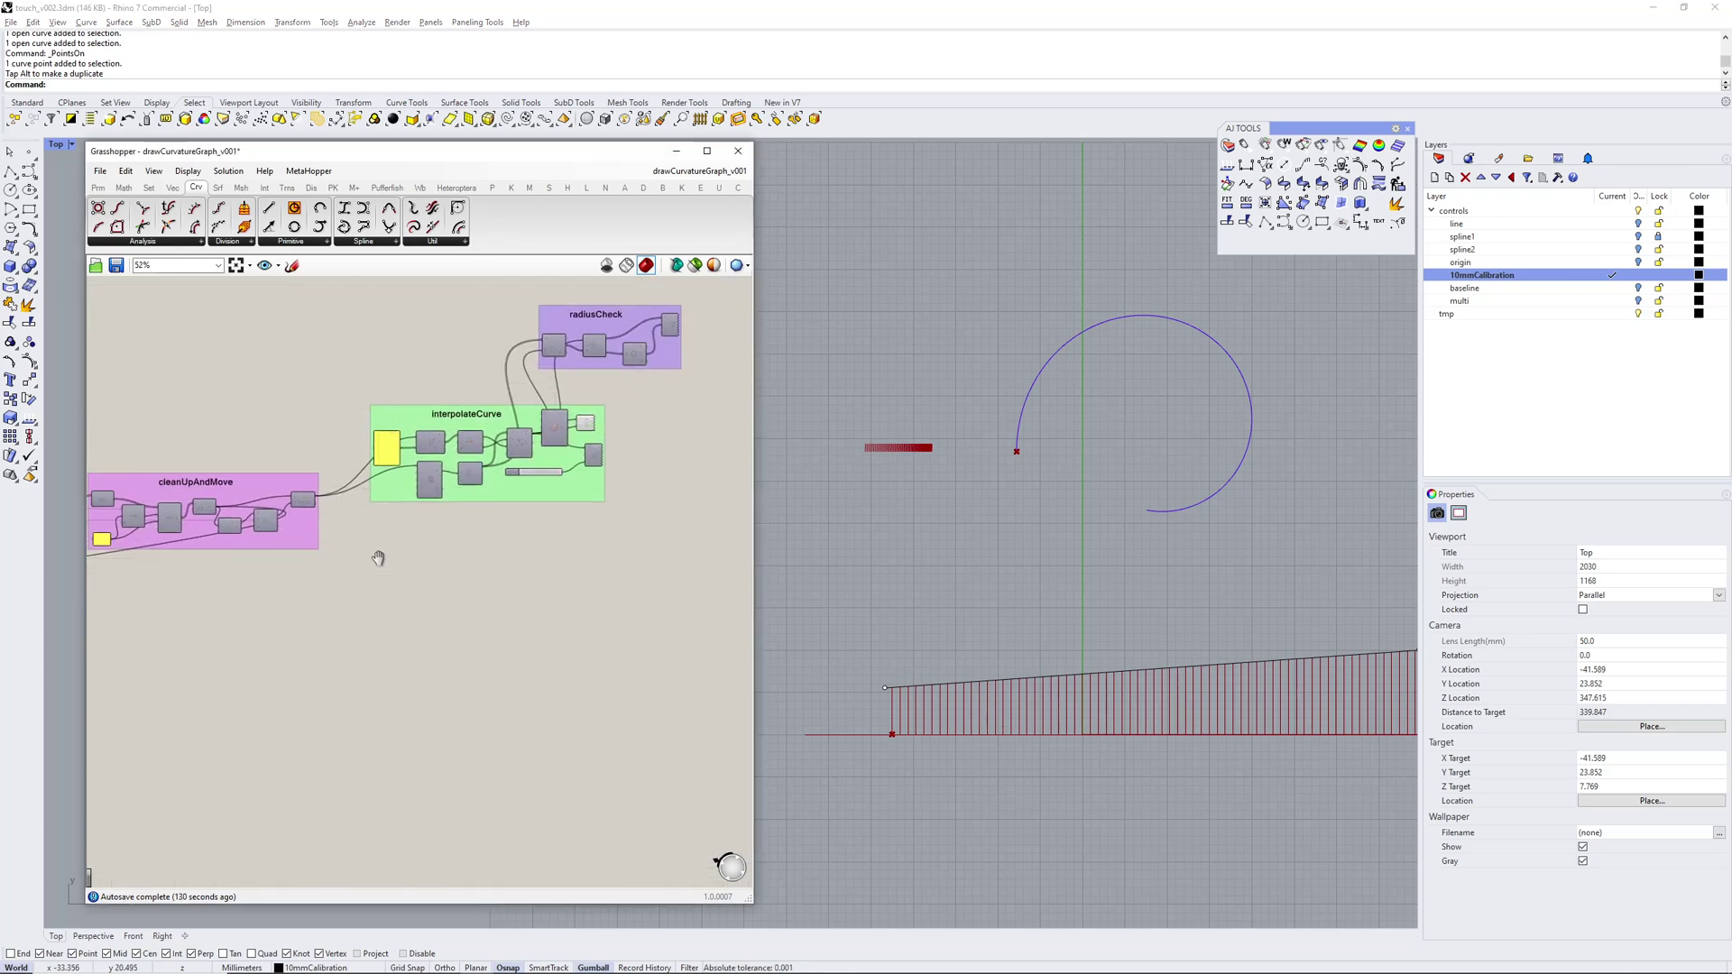
scroll(616, 436, "up", 2)
left_click_drag(572, 459, 142, 656)
key("alt")
Connect the loop end component's D0 output to the C input of the duplicated curvature graph component
right_click_drag(205, 614, 541, 517)
scroll(347, 485, "up", 3)
right_click_drag(349, 487, 464, 487)
left_click_drag(208, 413, 698, 577)
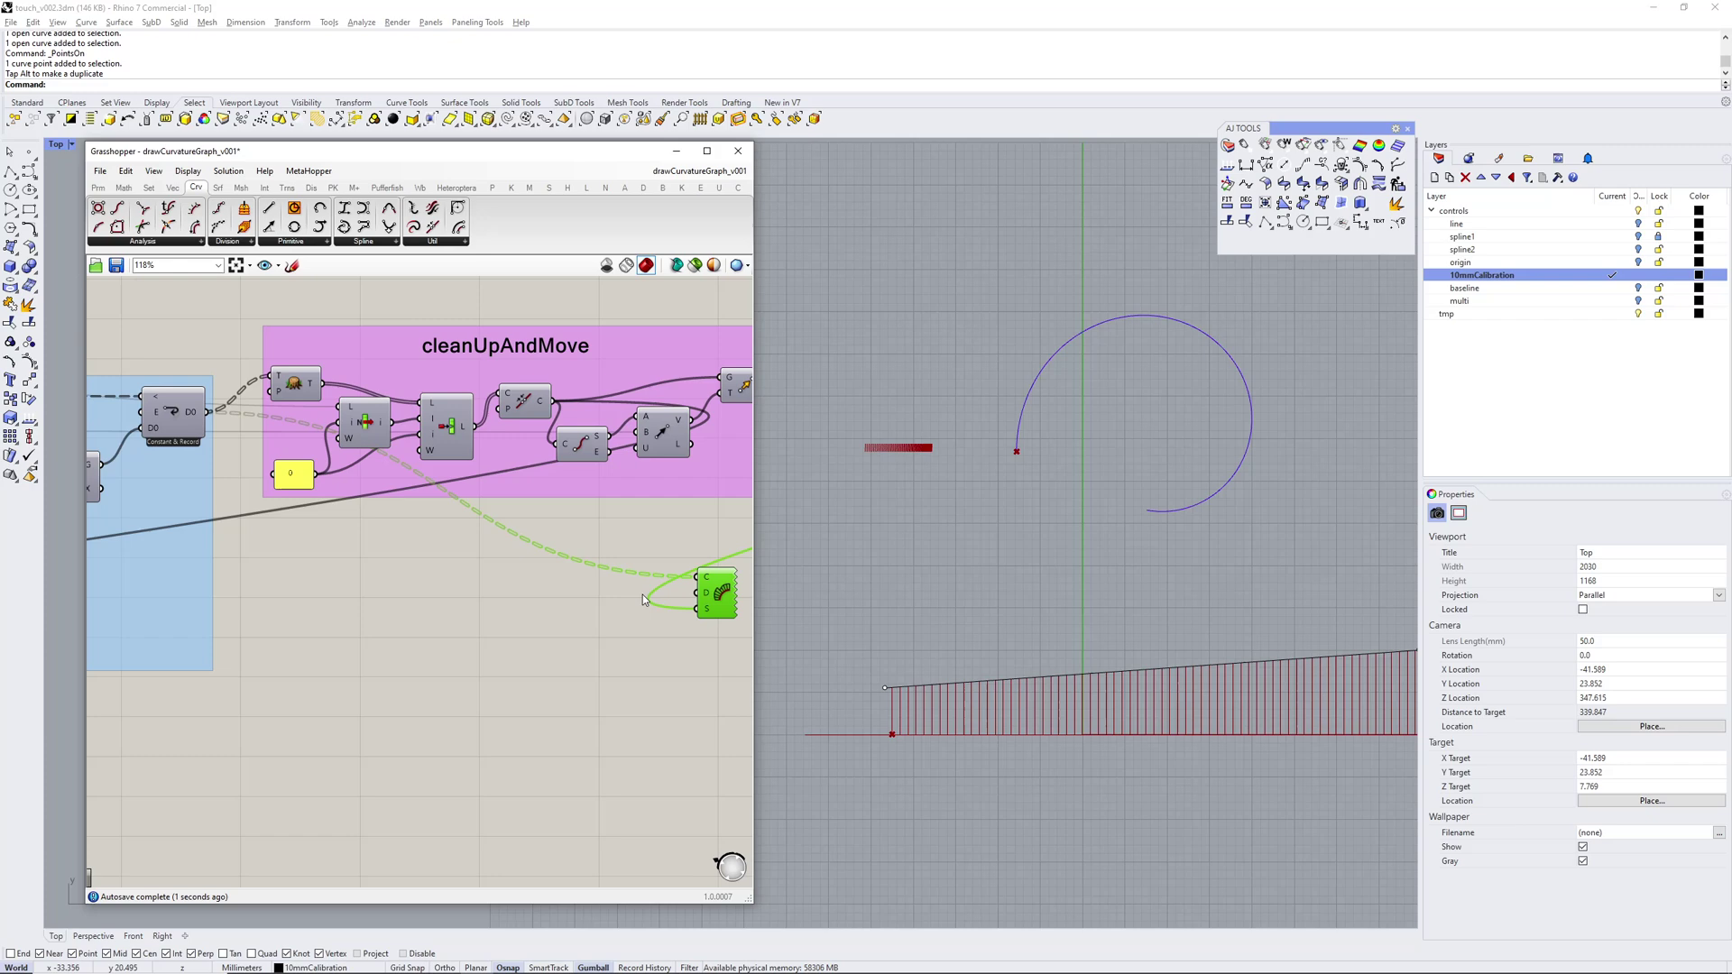
left_click(559, 587)
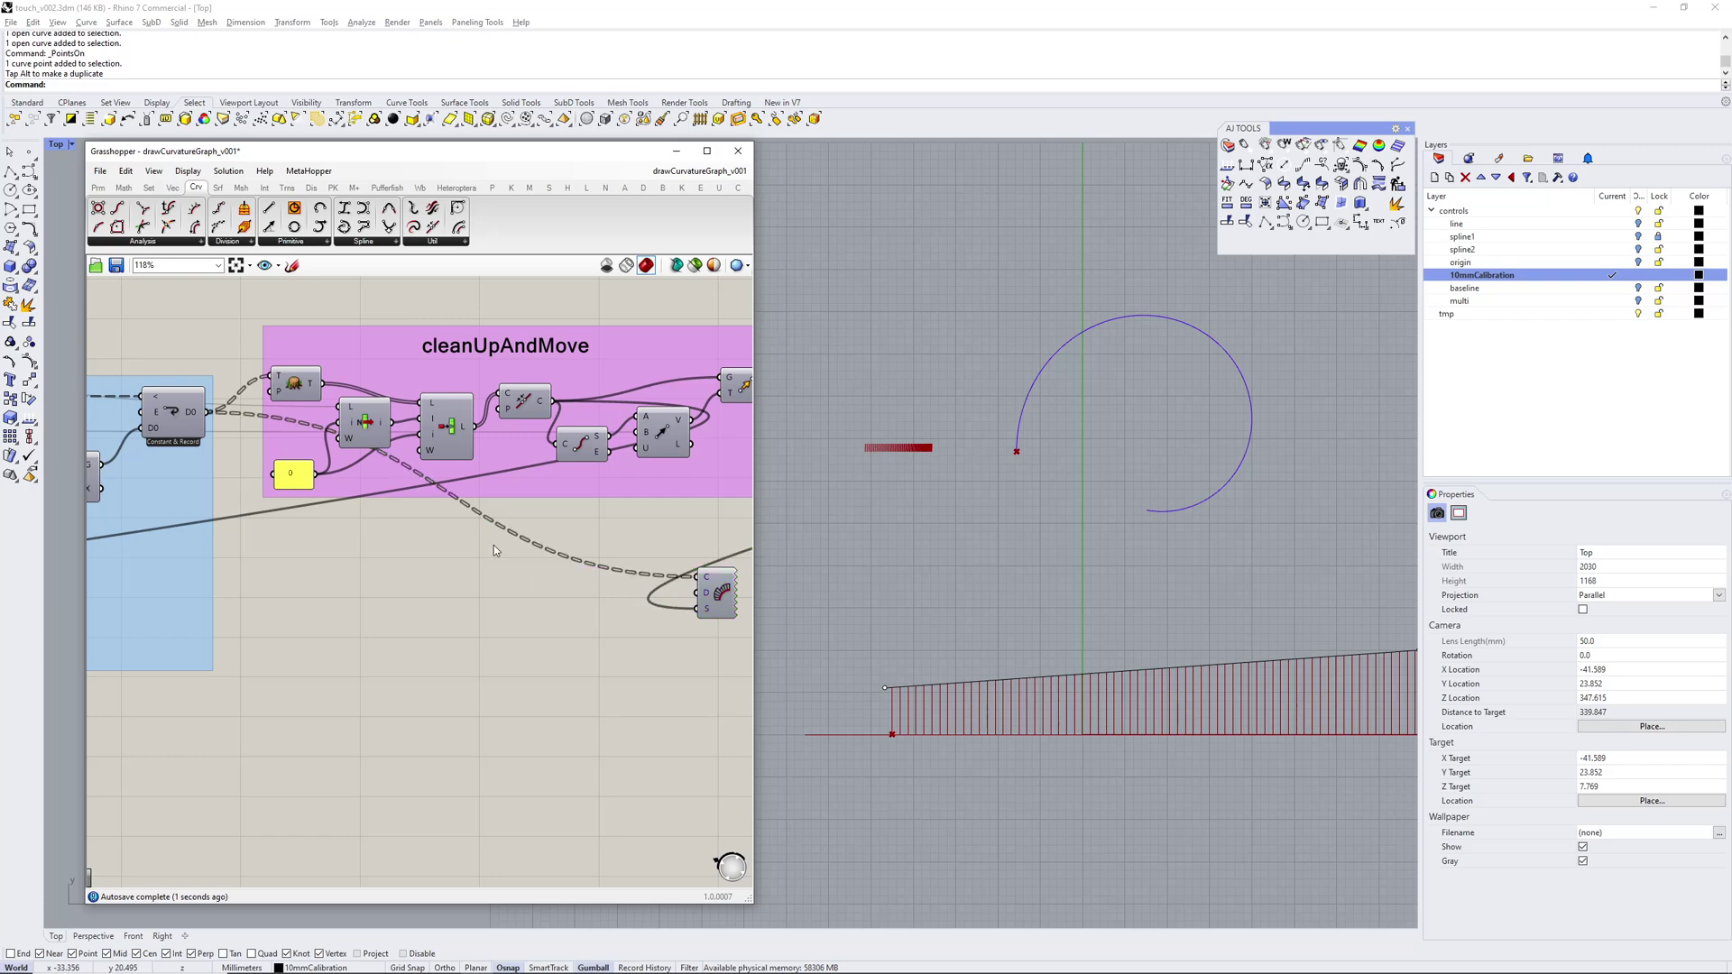
Feed the duplicated curvature graph from the list component's L output in cleanUpAndMove instead, and shift the duplicate slightly aside
left_click(722, 595)
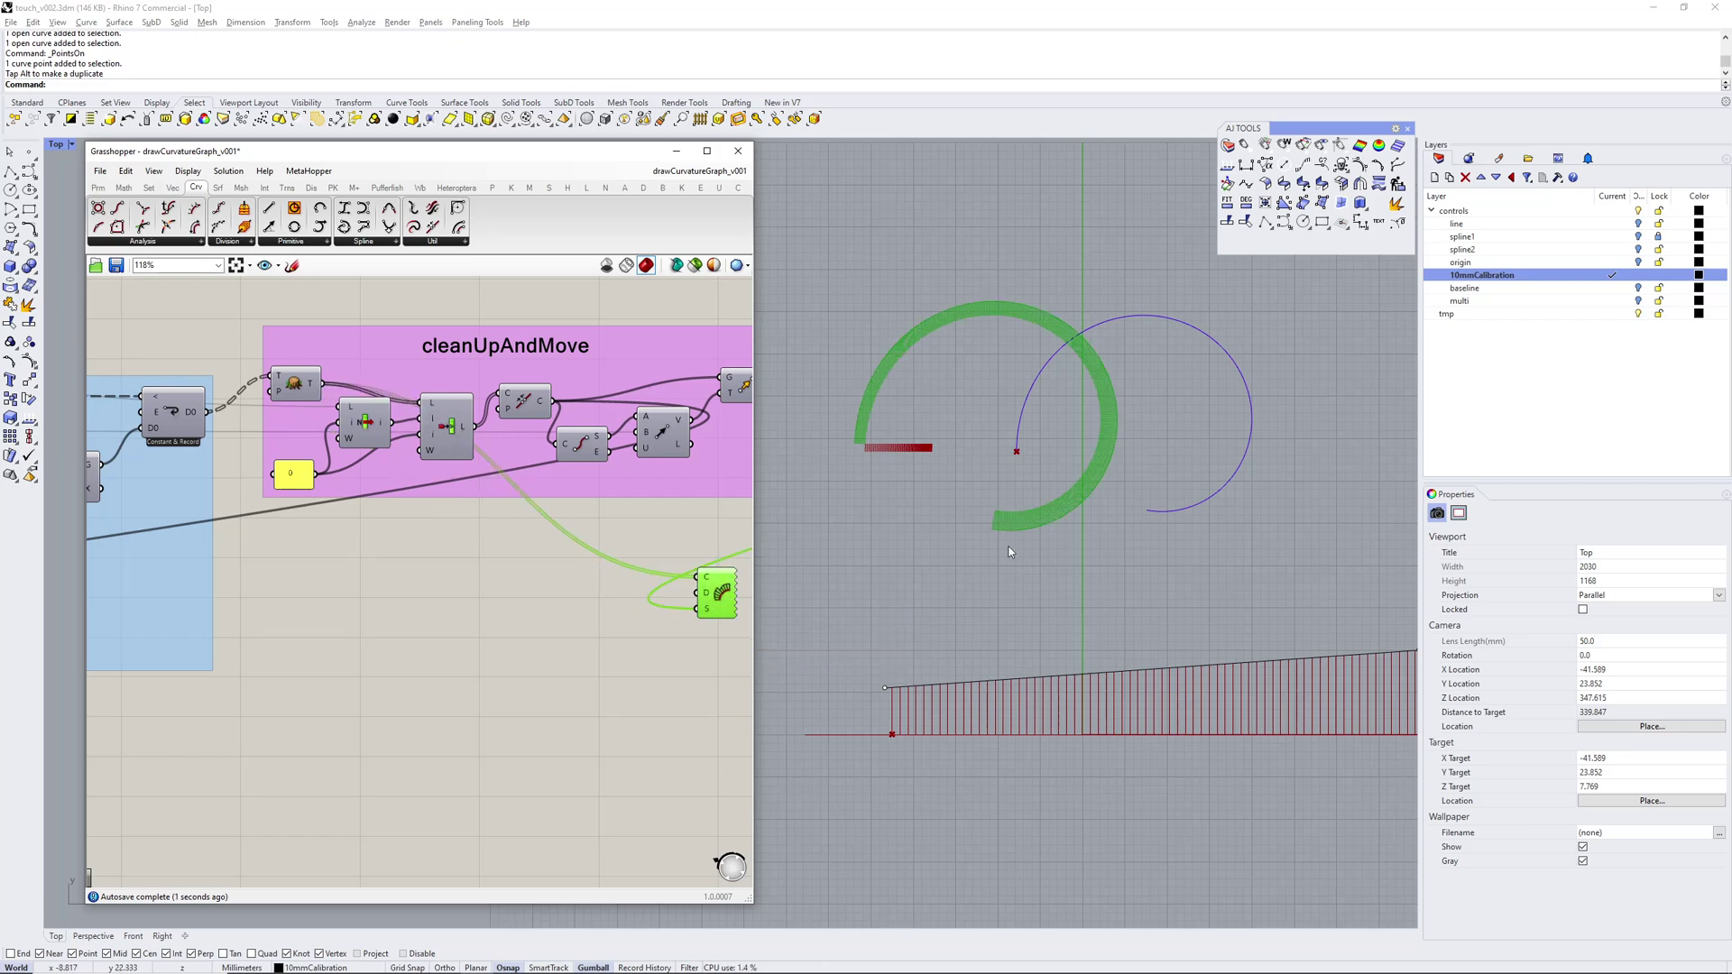
scroll(952, 345, "up", 3)
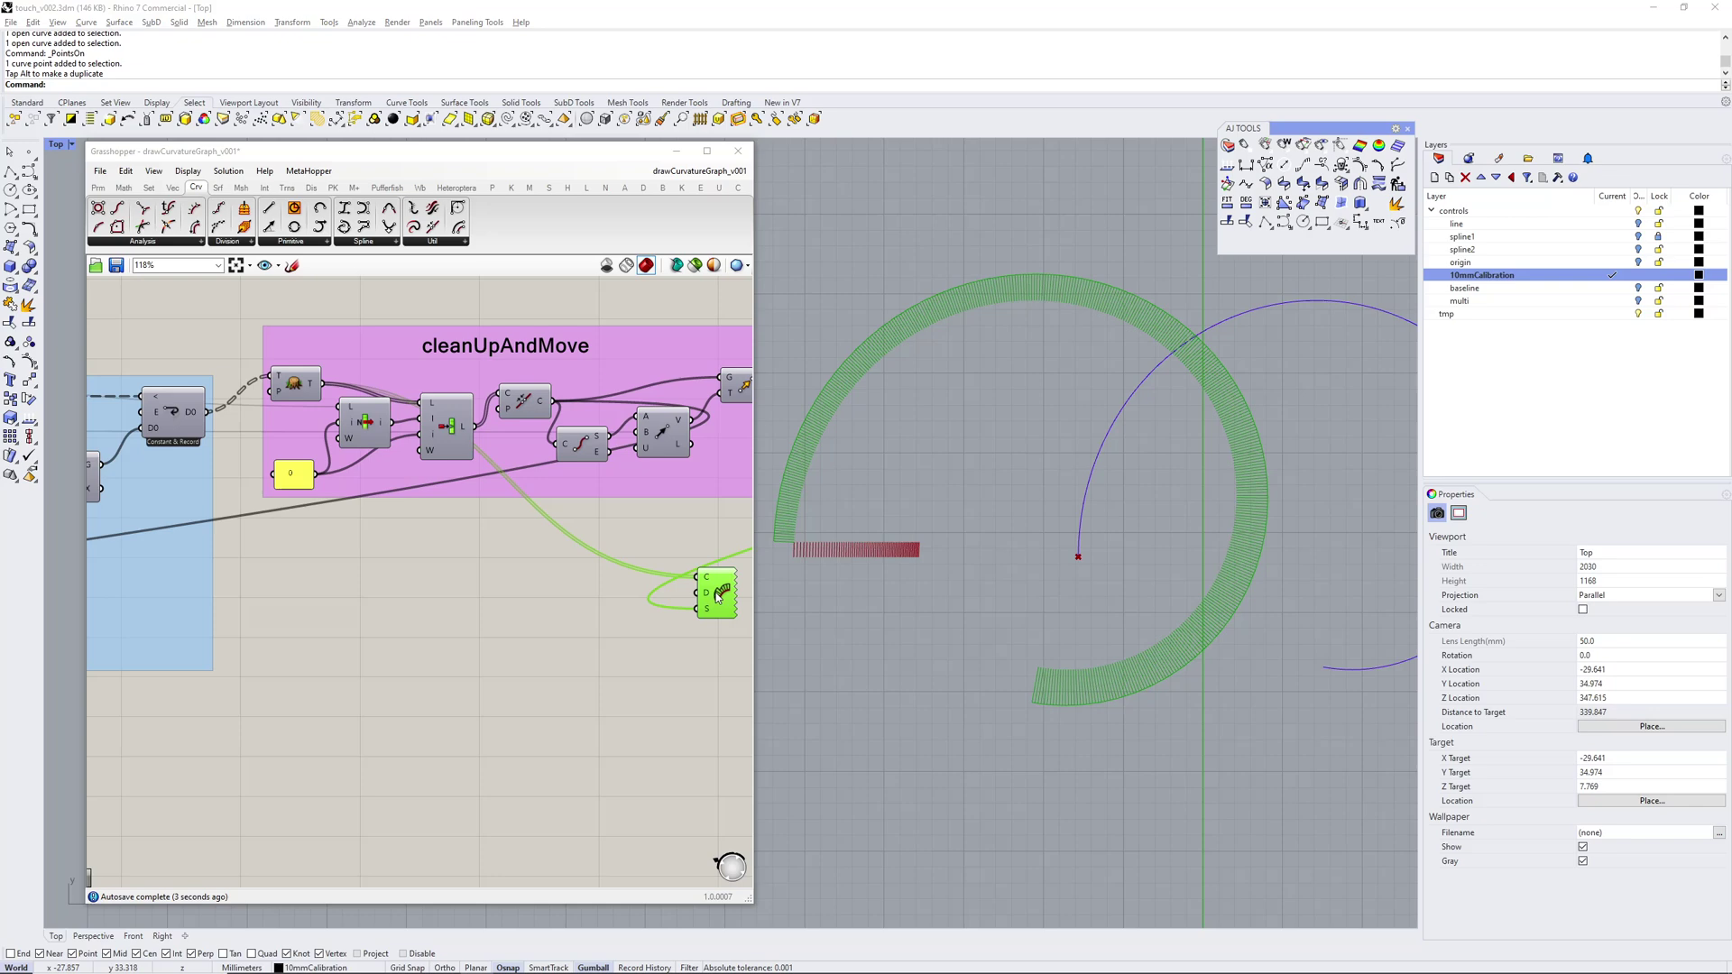
left_click_drag(720, 584, 687, 585)
left_click(607, 619)
Examine the curvature comb on the joined arcs closely, checking the transitions between neighbouring arcs
mouse_move(1013, 527)
right_mouse_down()
mouse_move(1118, 381)
mouse_move(902, 392)
right_mouse_up()
scroll(1052, 516, "up", 10)
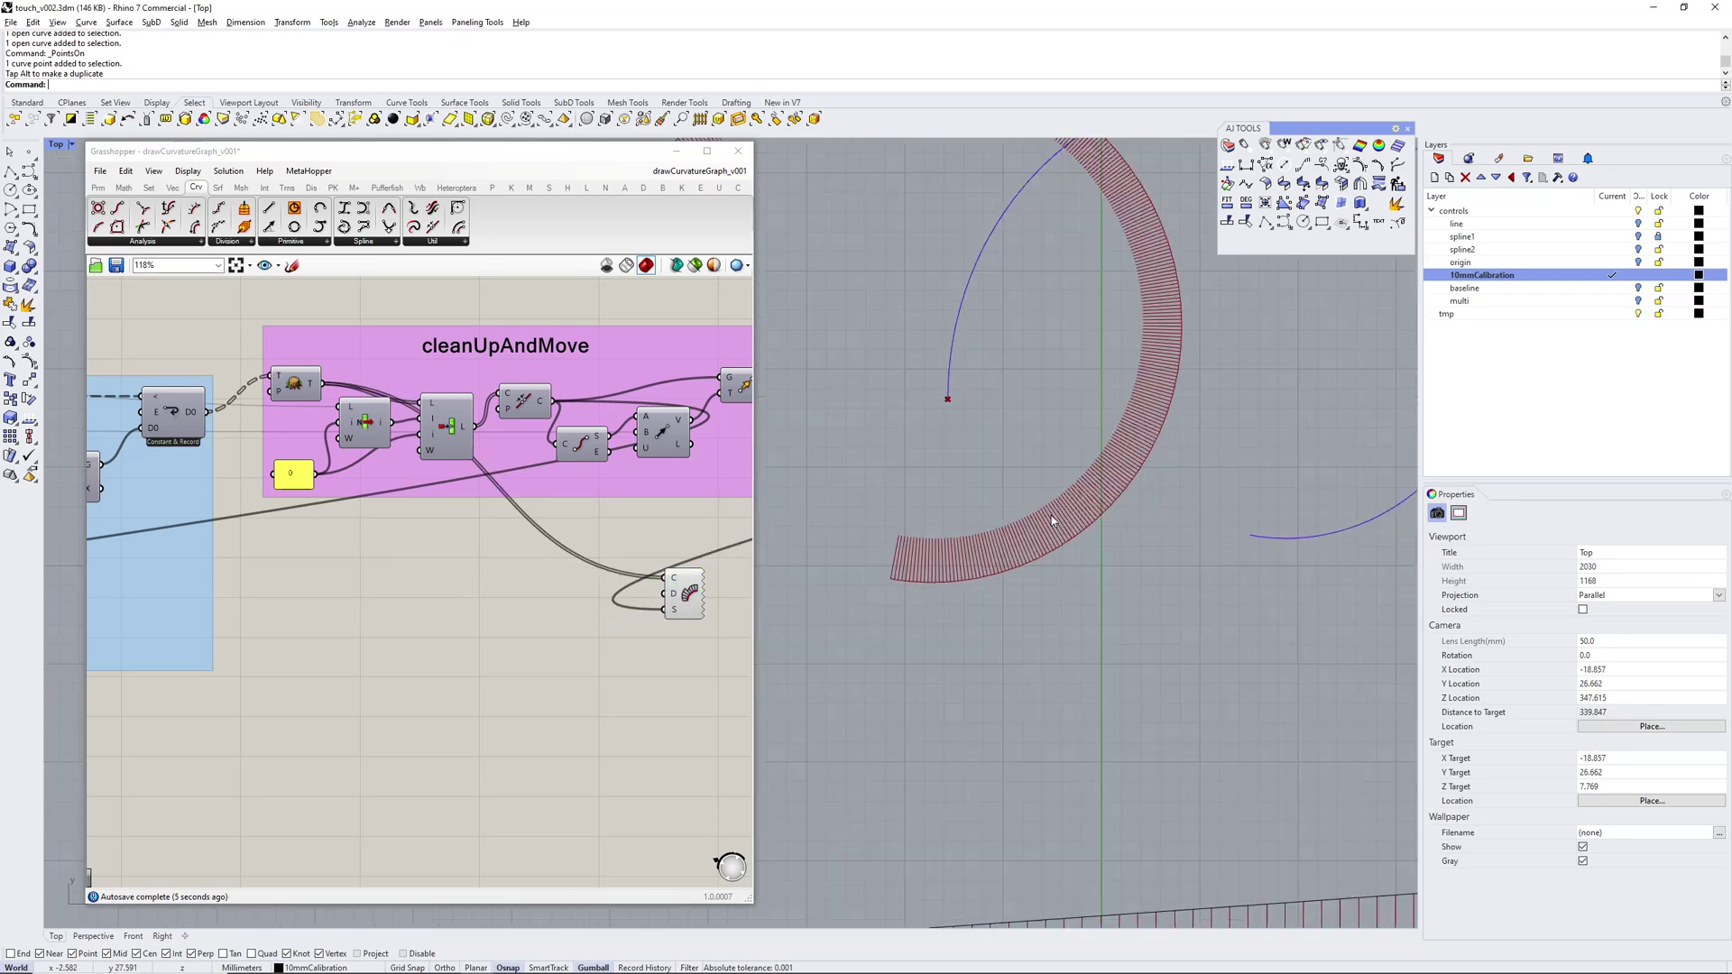
scroll(996, 637, "up", 2)
scroll(997, 642, "up", 10)
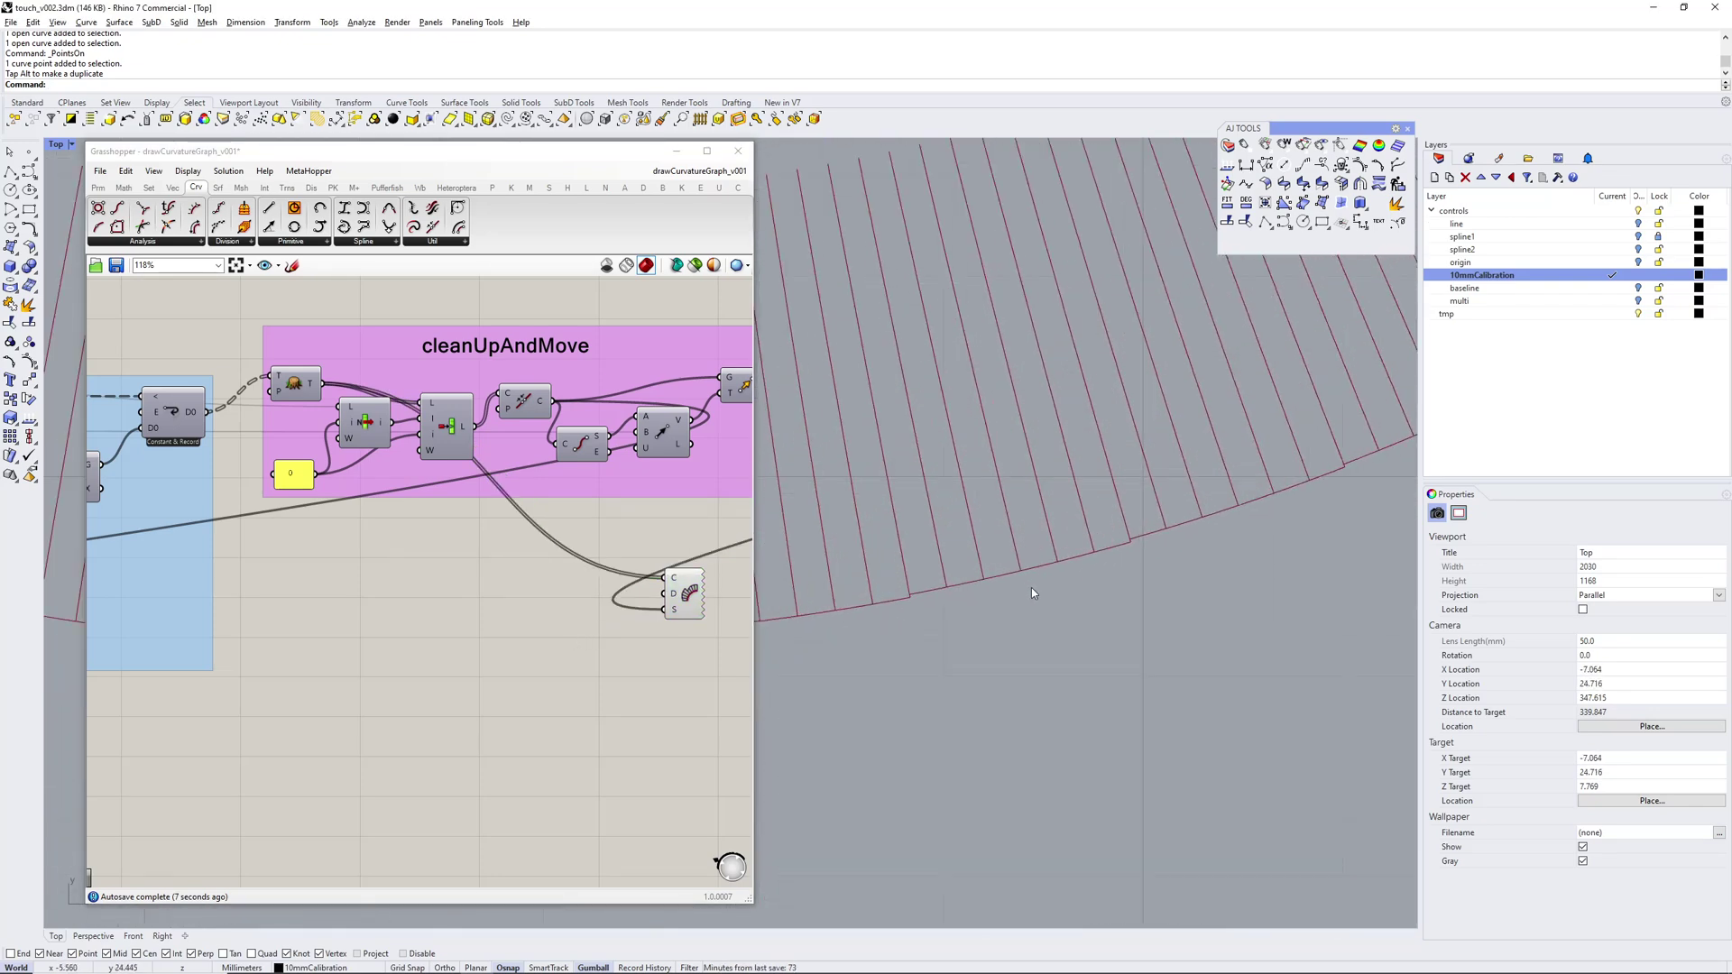
right_click_drag(902, 603, 1088, 550)
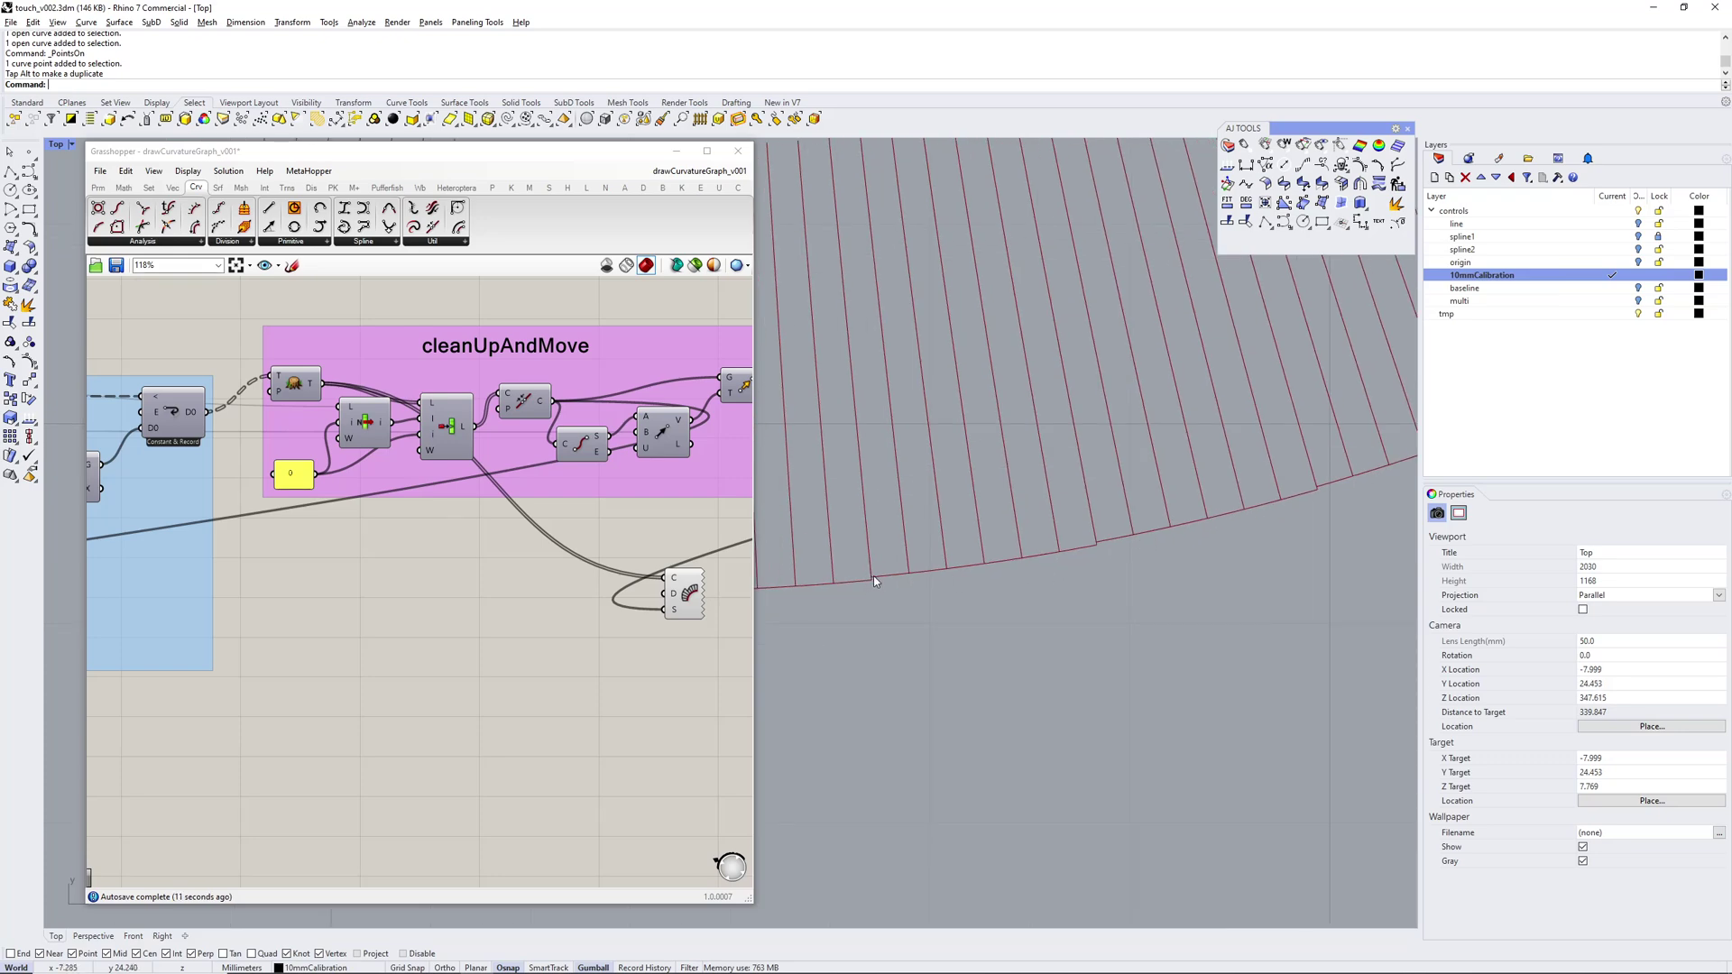
scroll(1106, 548, "up", 3)
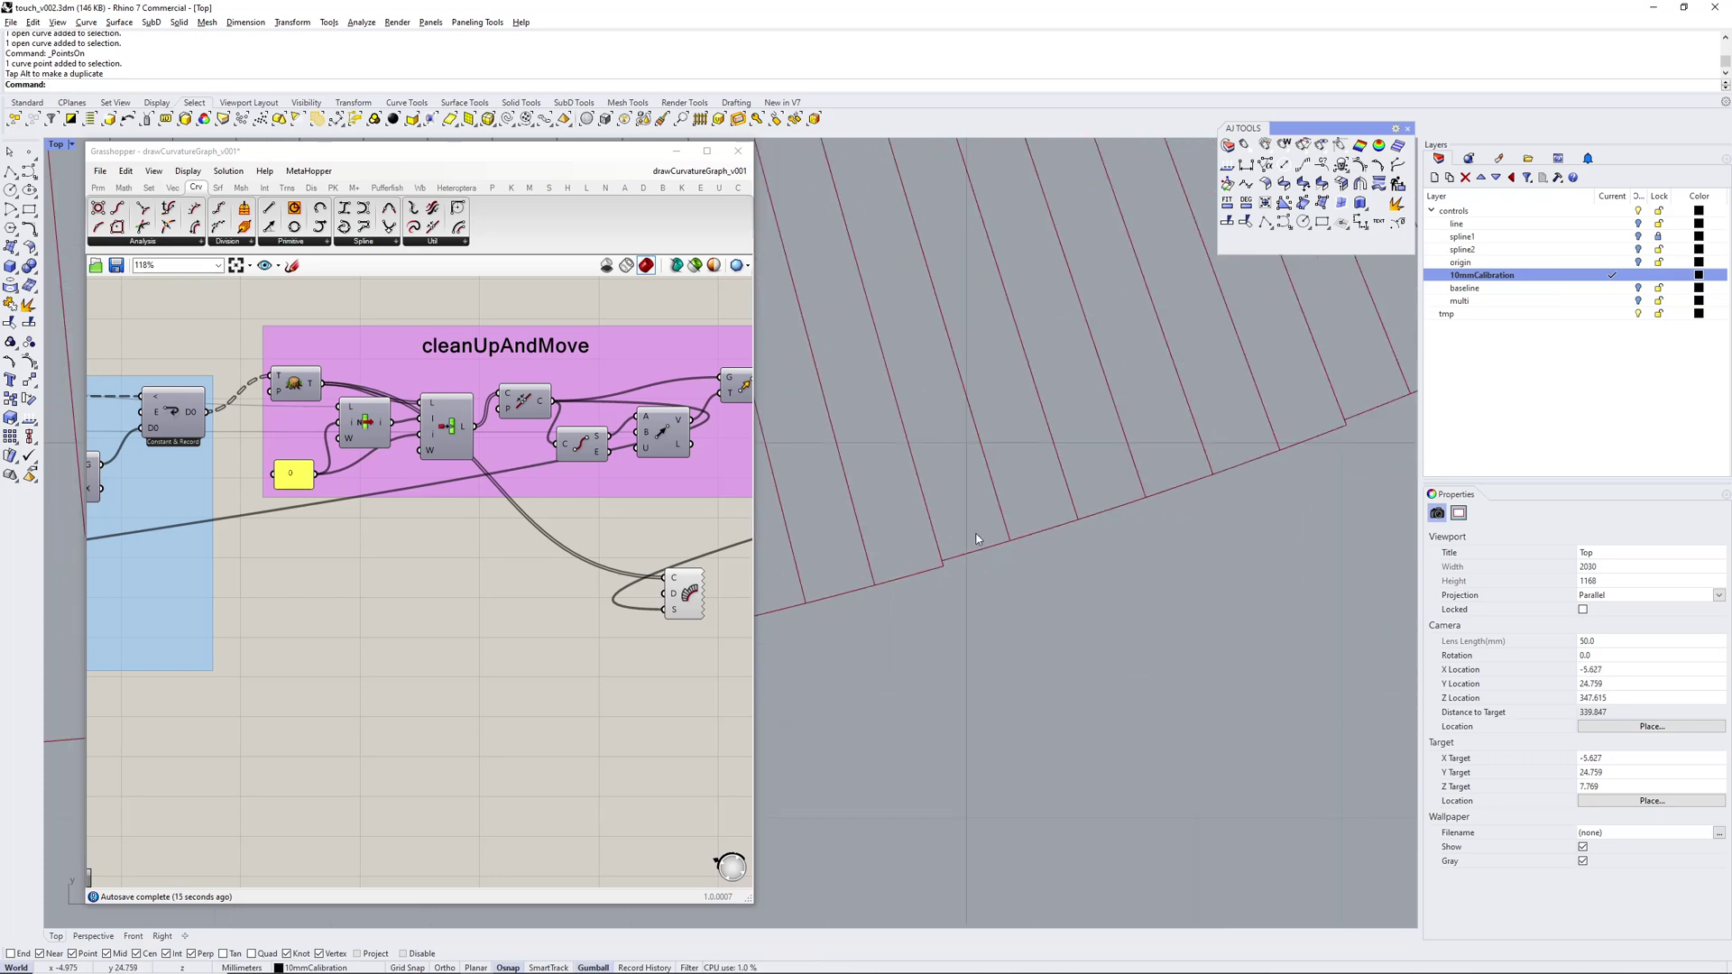
scroll(1242, 479, "down", 10)
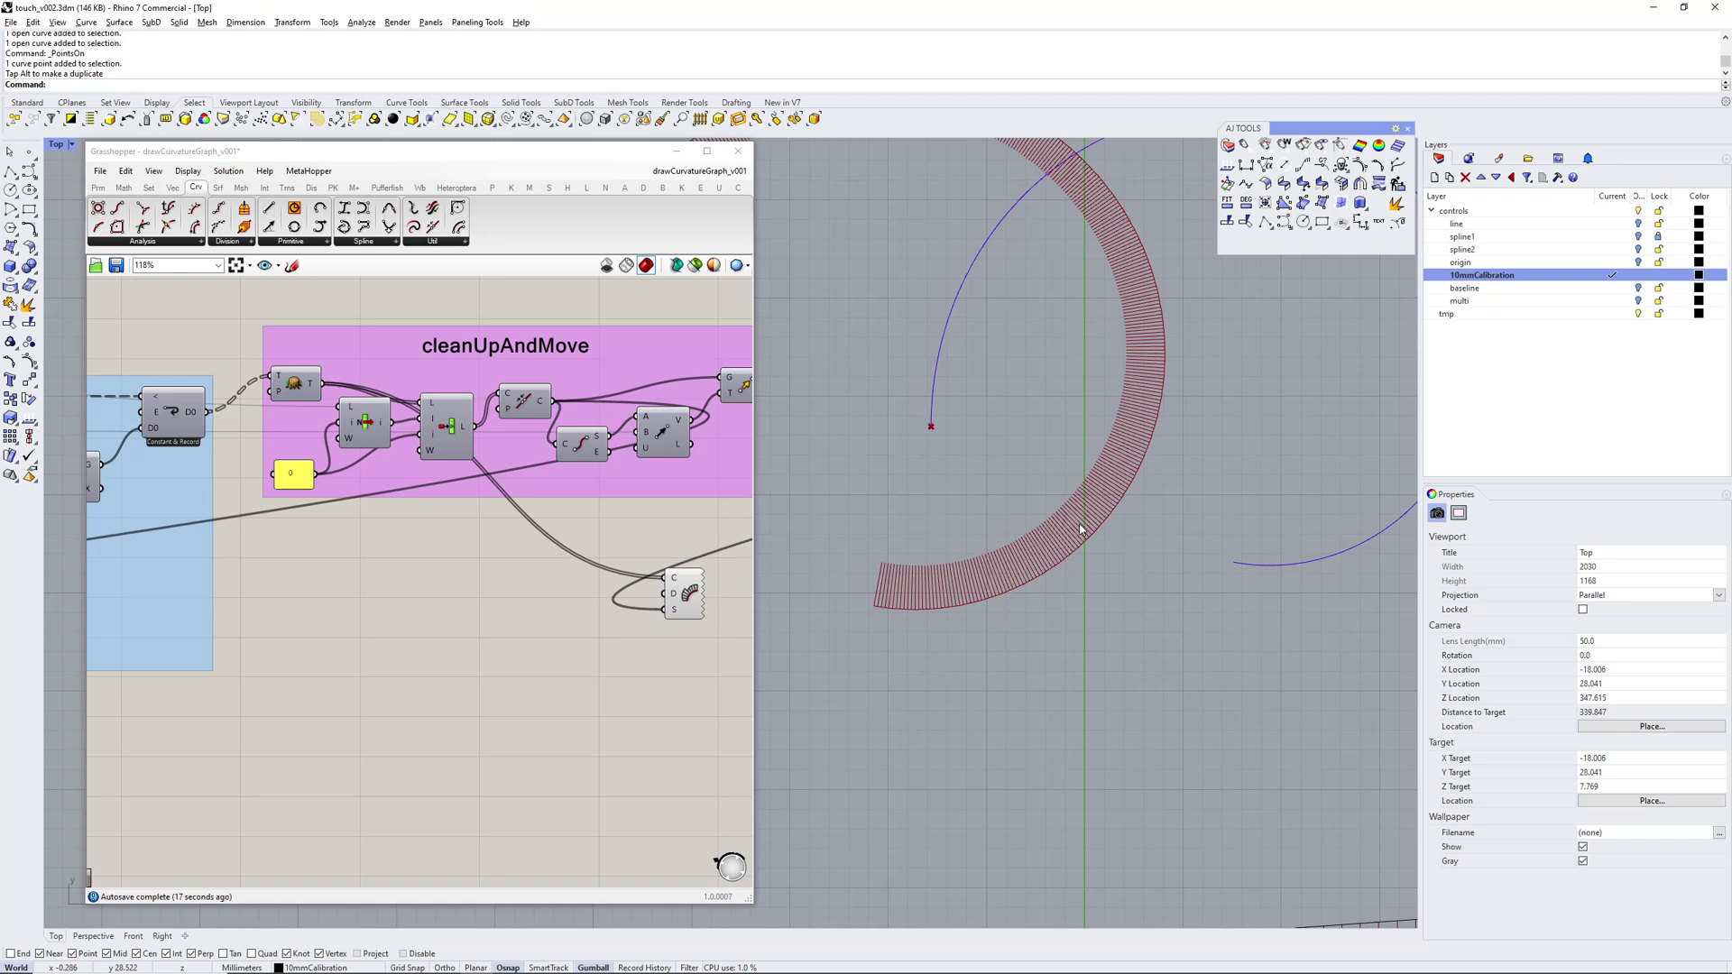
right_click_drag(920, 290, 1125, 290)
Undo the last gumball move of the calibration curve's control point
scroll(510, 614, "down", 5)
right_click_drag(435, 613, 641, 577)
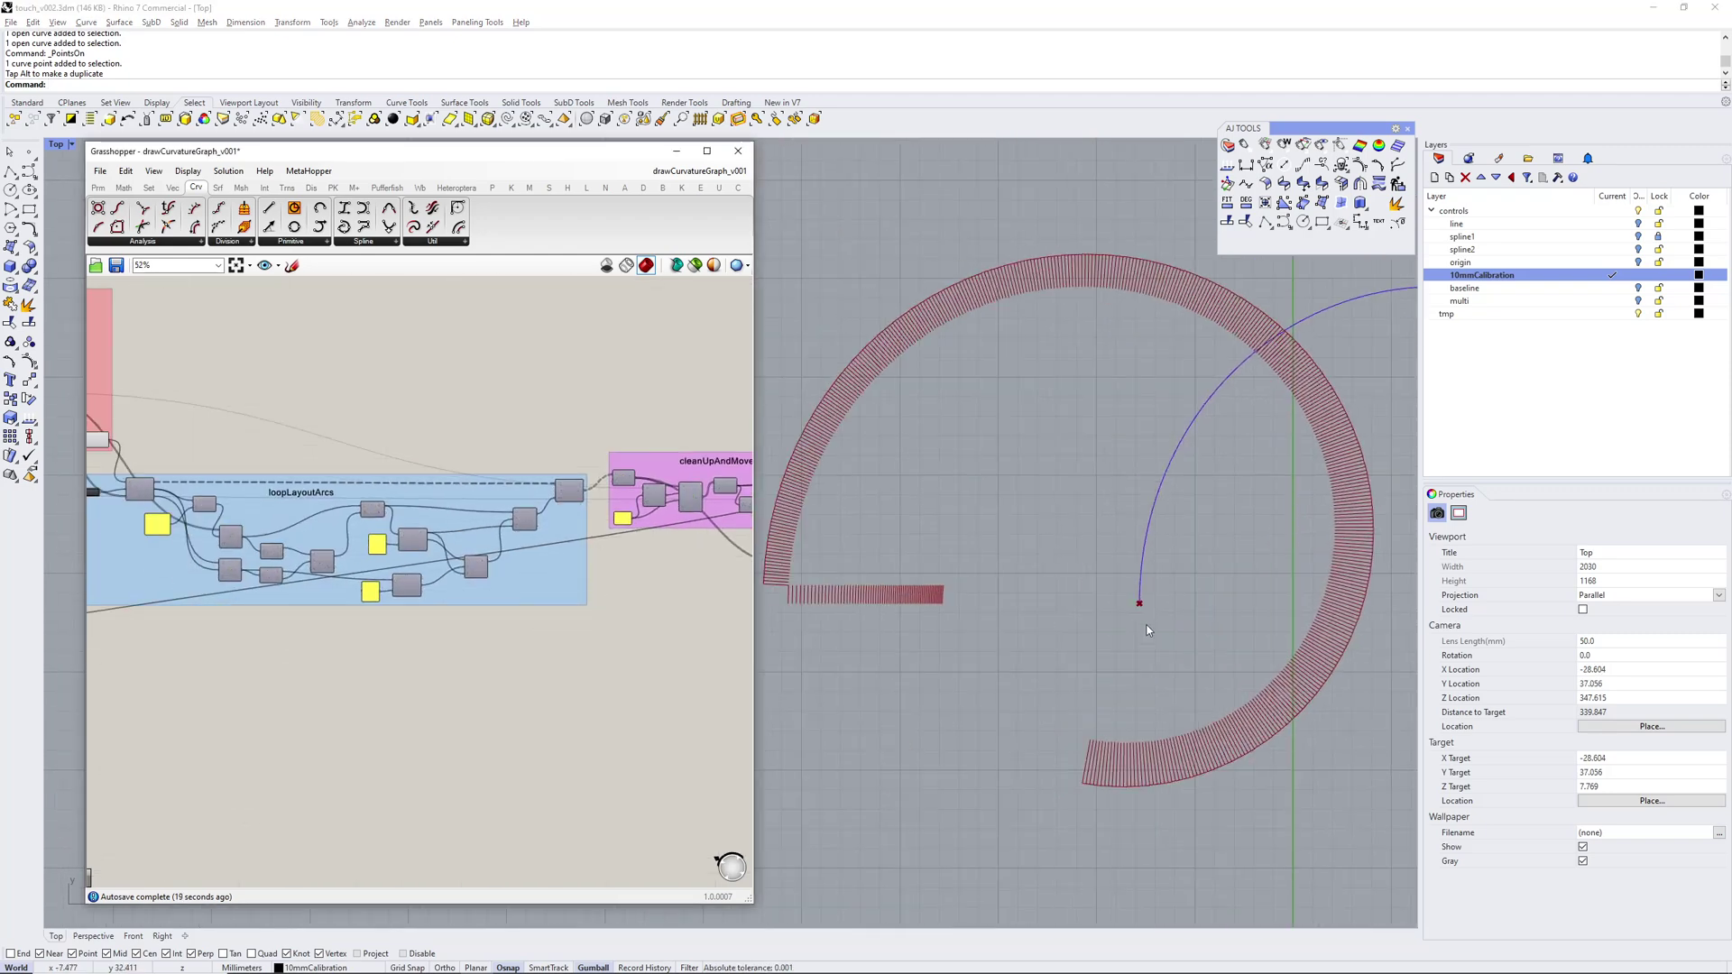
right_click_drag(1146, 624, 947, 556)
scroll(952, 561, "down", 10)
right_click_drag(1001, 614, 1000, 497)
key("ctrl+z")
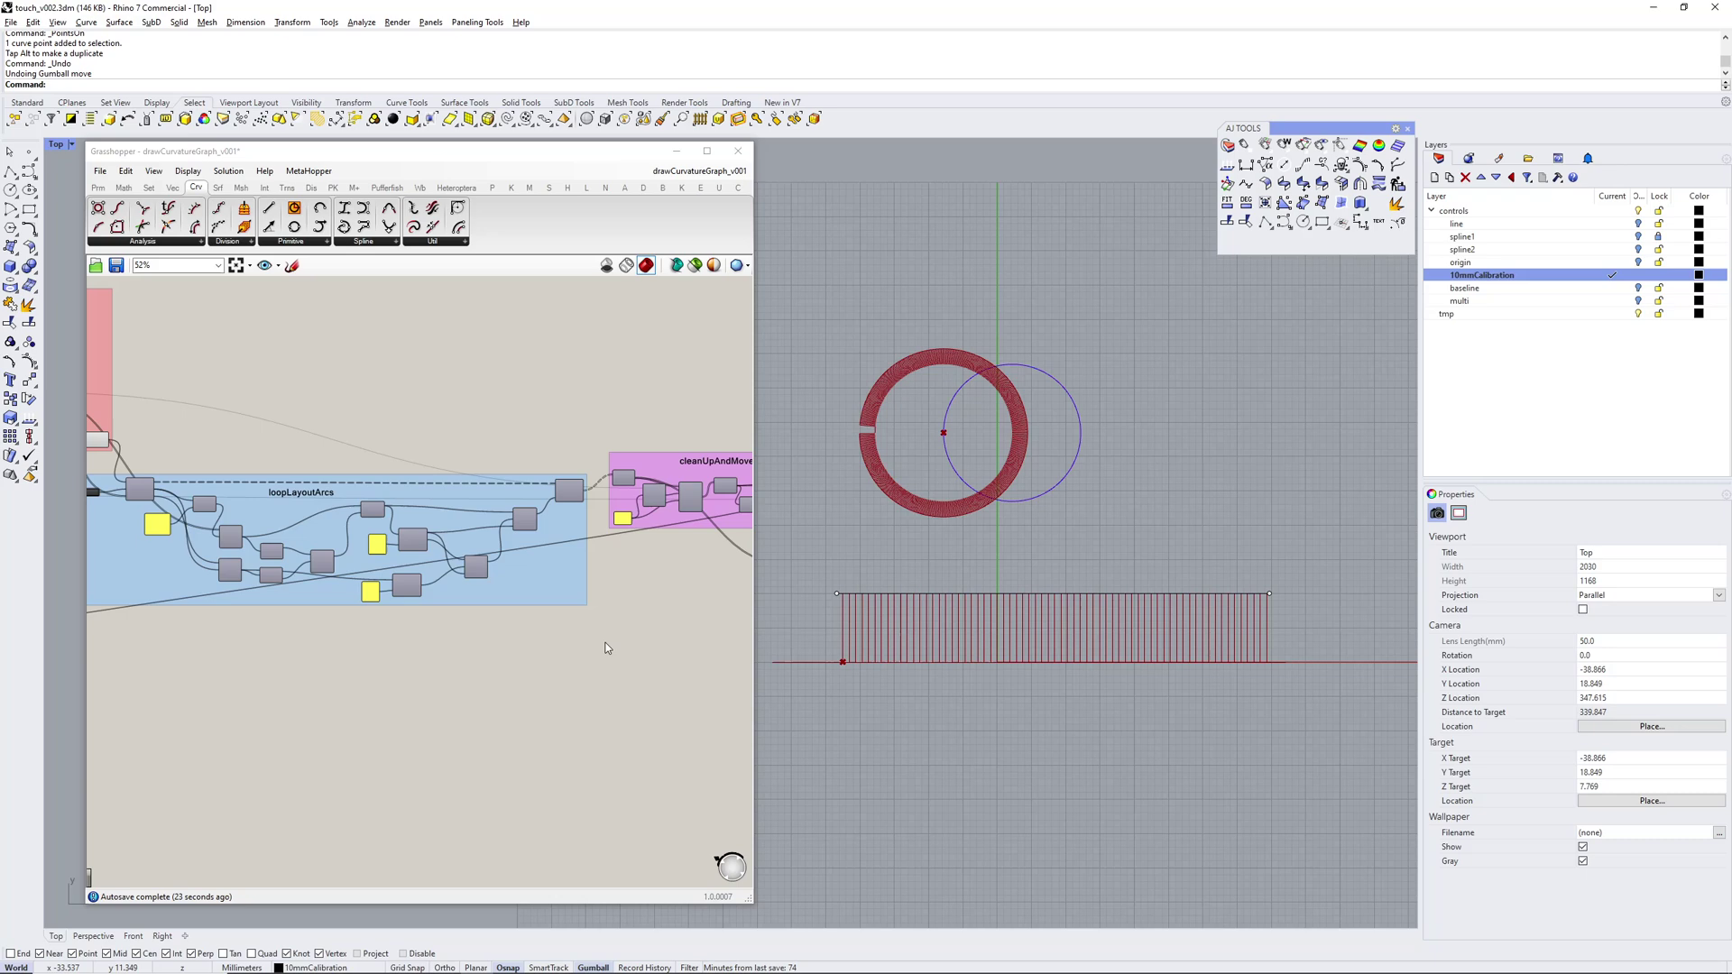
Delete the duplicated curvature graph component below the cleanUpAndMove group
scroll(527, 618, "up", 4)
left_click(581, 570)
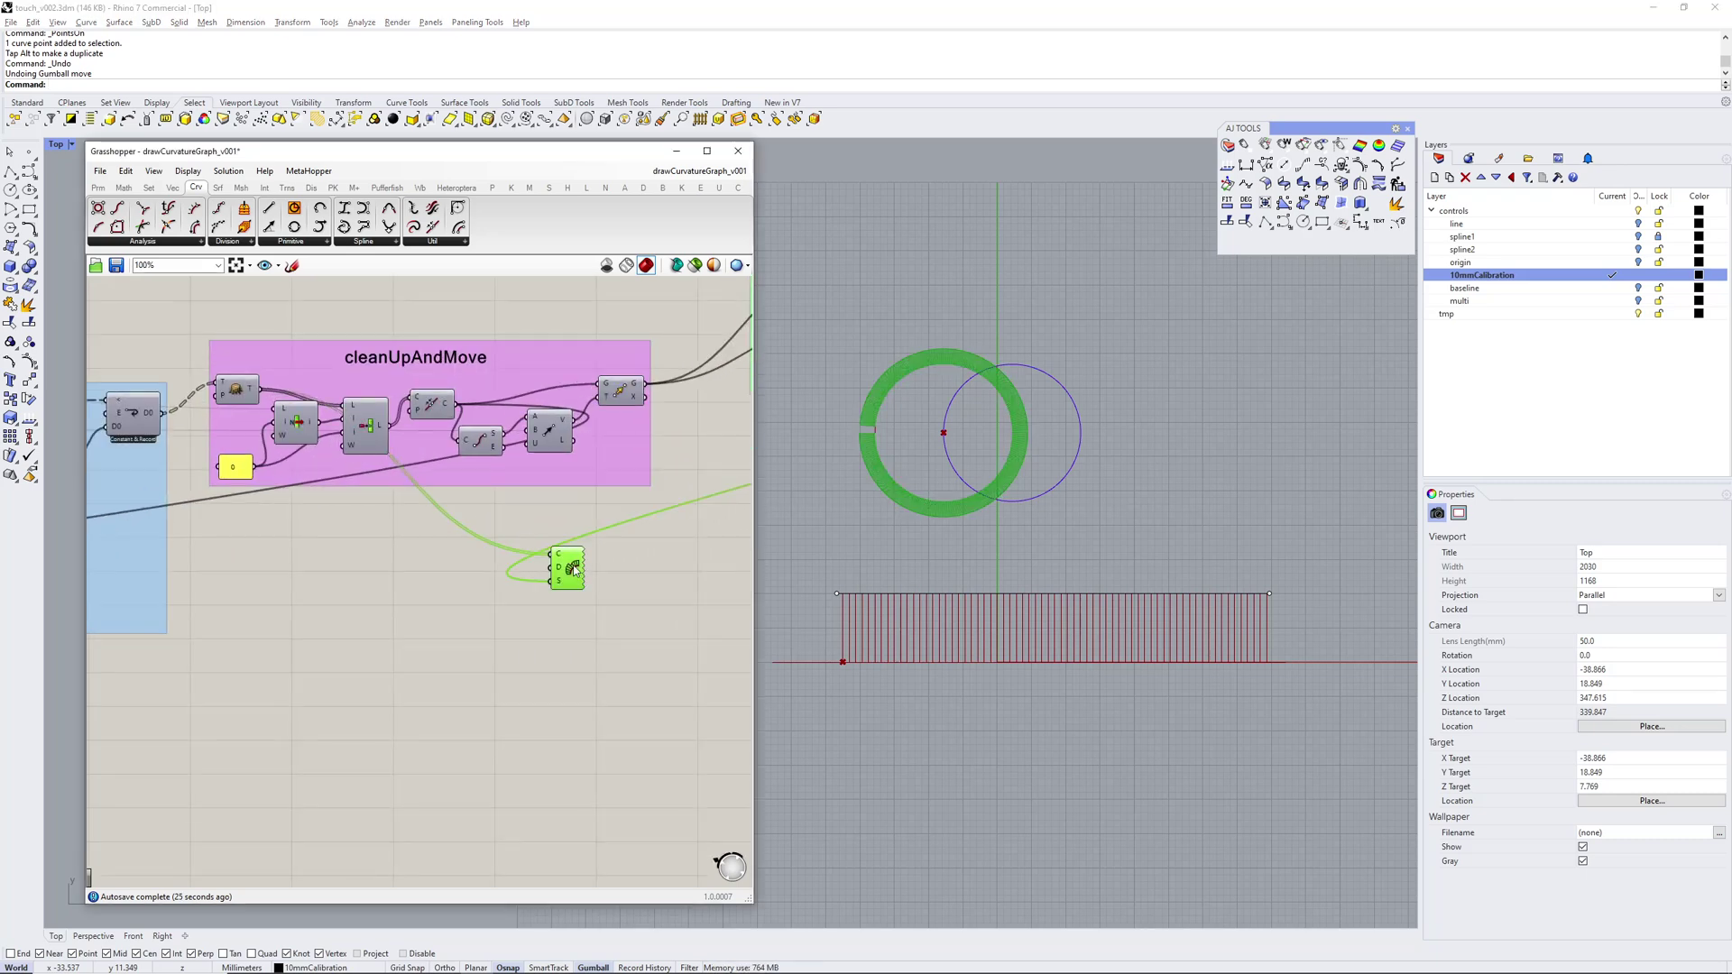
key("Delete")
right_click_drag(452, 554, 595, 558)
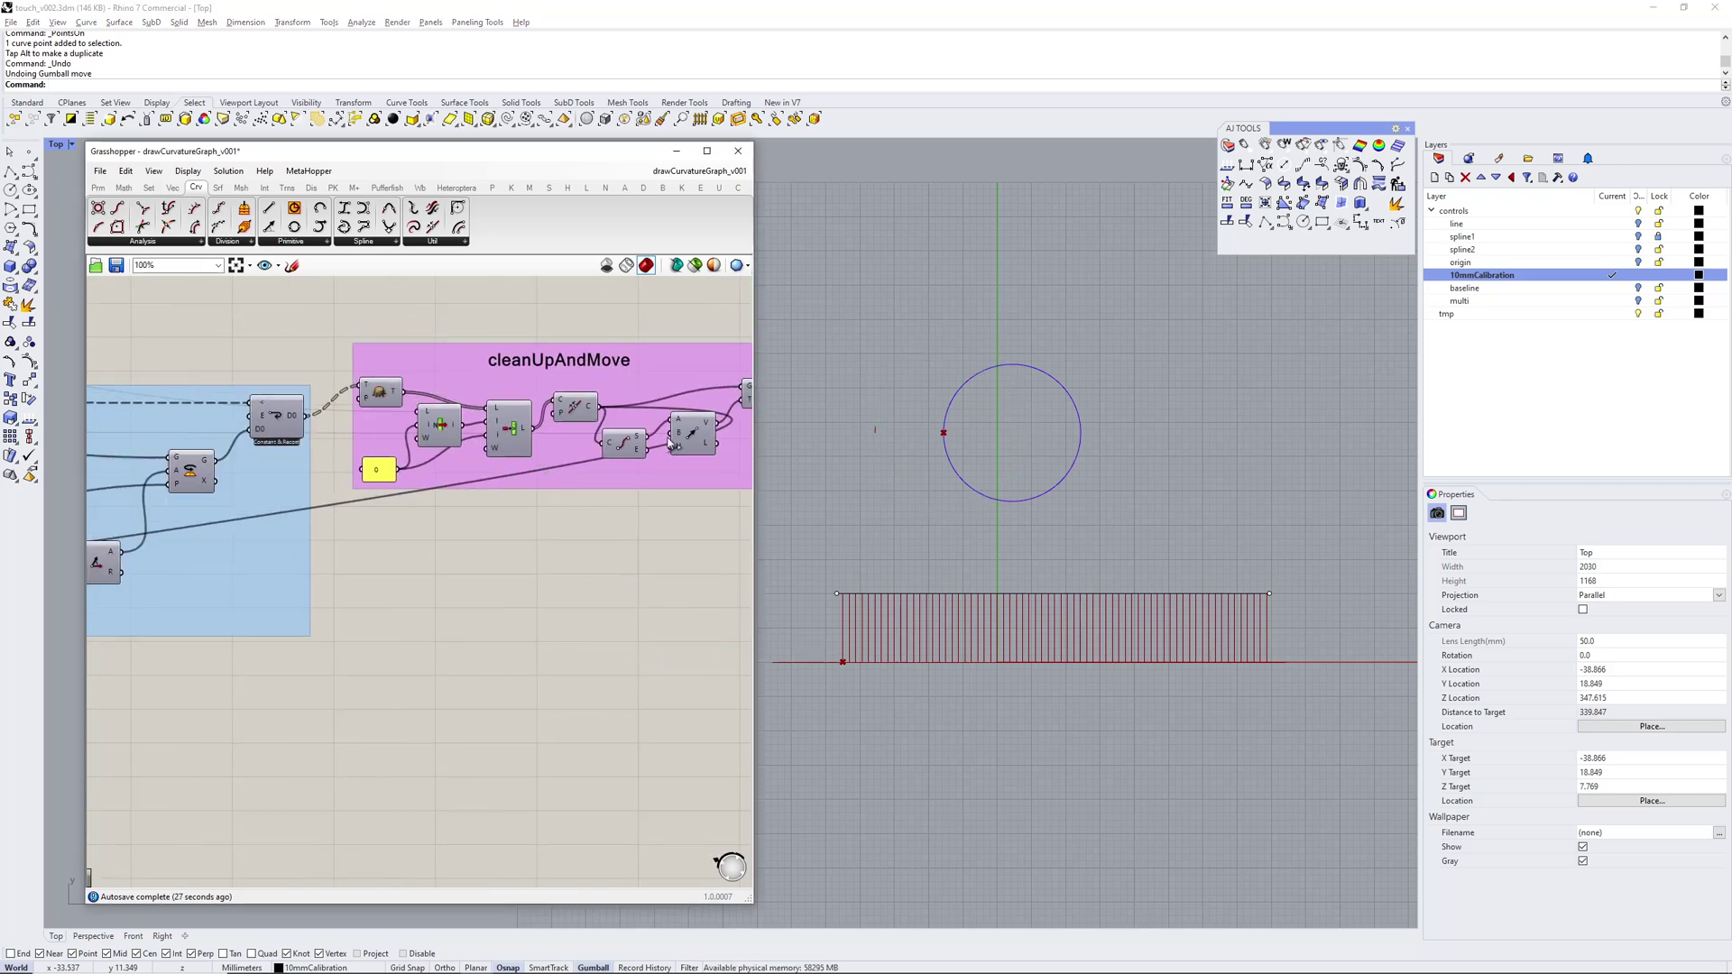
Review the interpolateCurve group's components against the circle in the Top view, checking the evaluate component that supplies the end tangents
scroll(624, 422, "down", 3)
right_click_drag(612, 412, 408, 456)
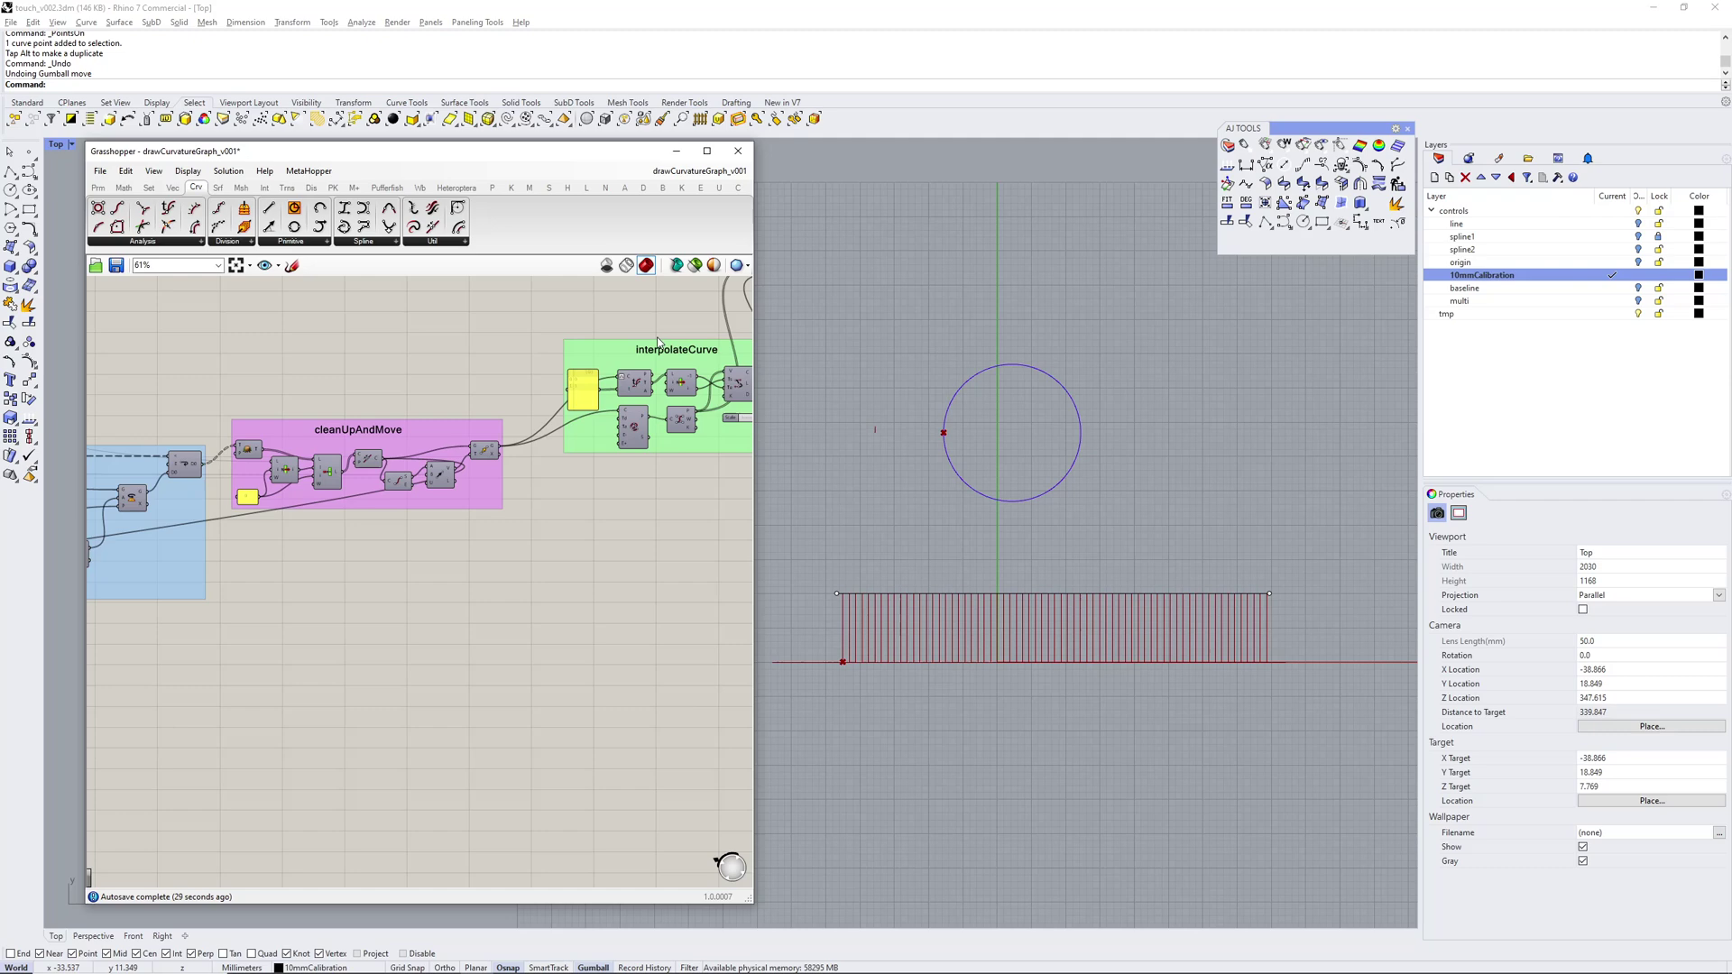
right_click_drag(566, 413, 437, 445)
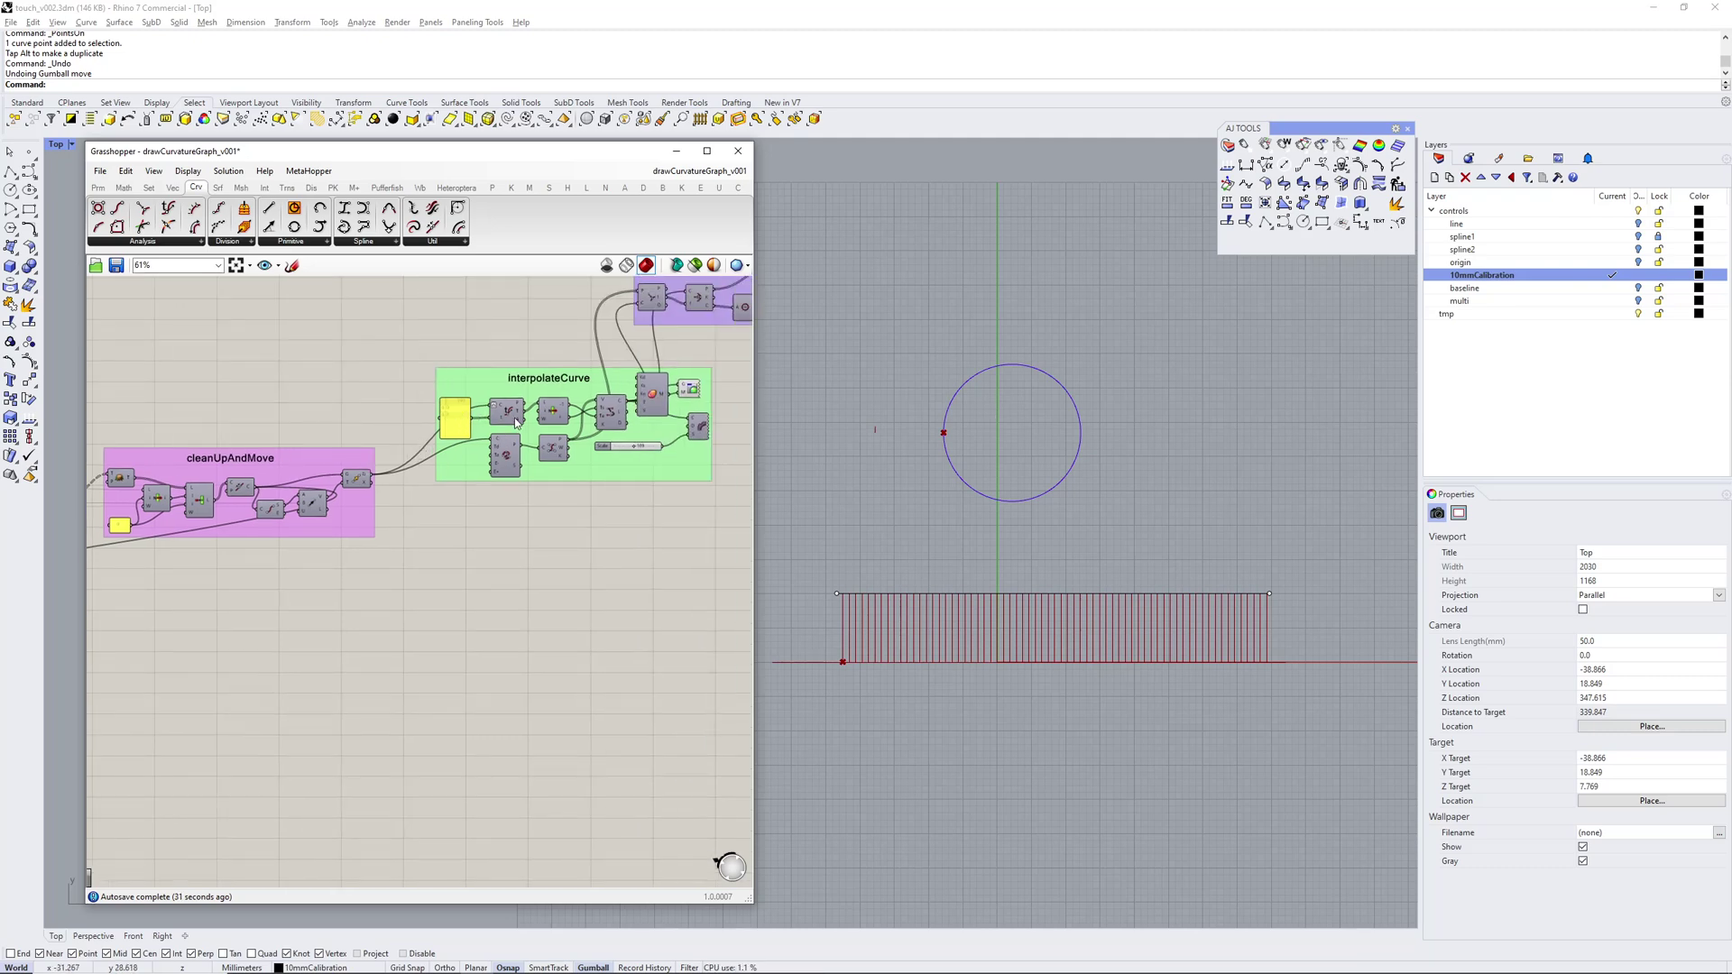
scroll(517, 422, "up", 3)
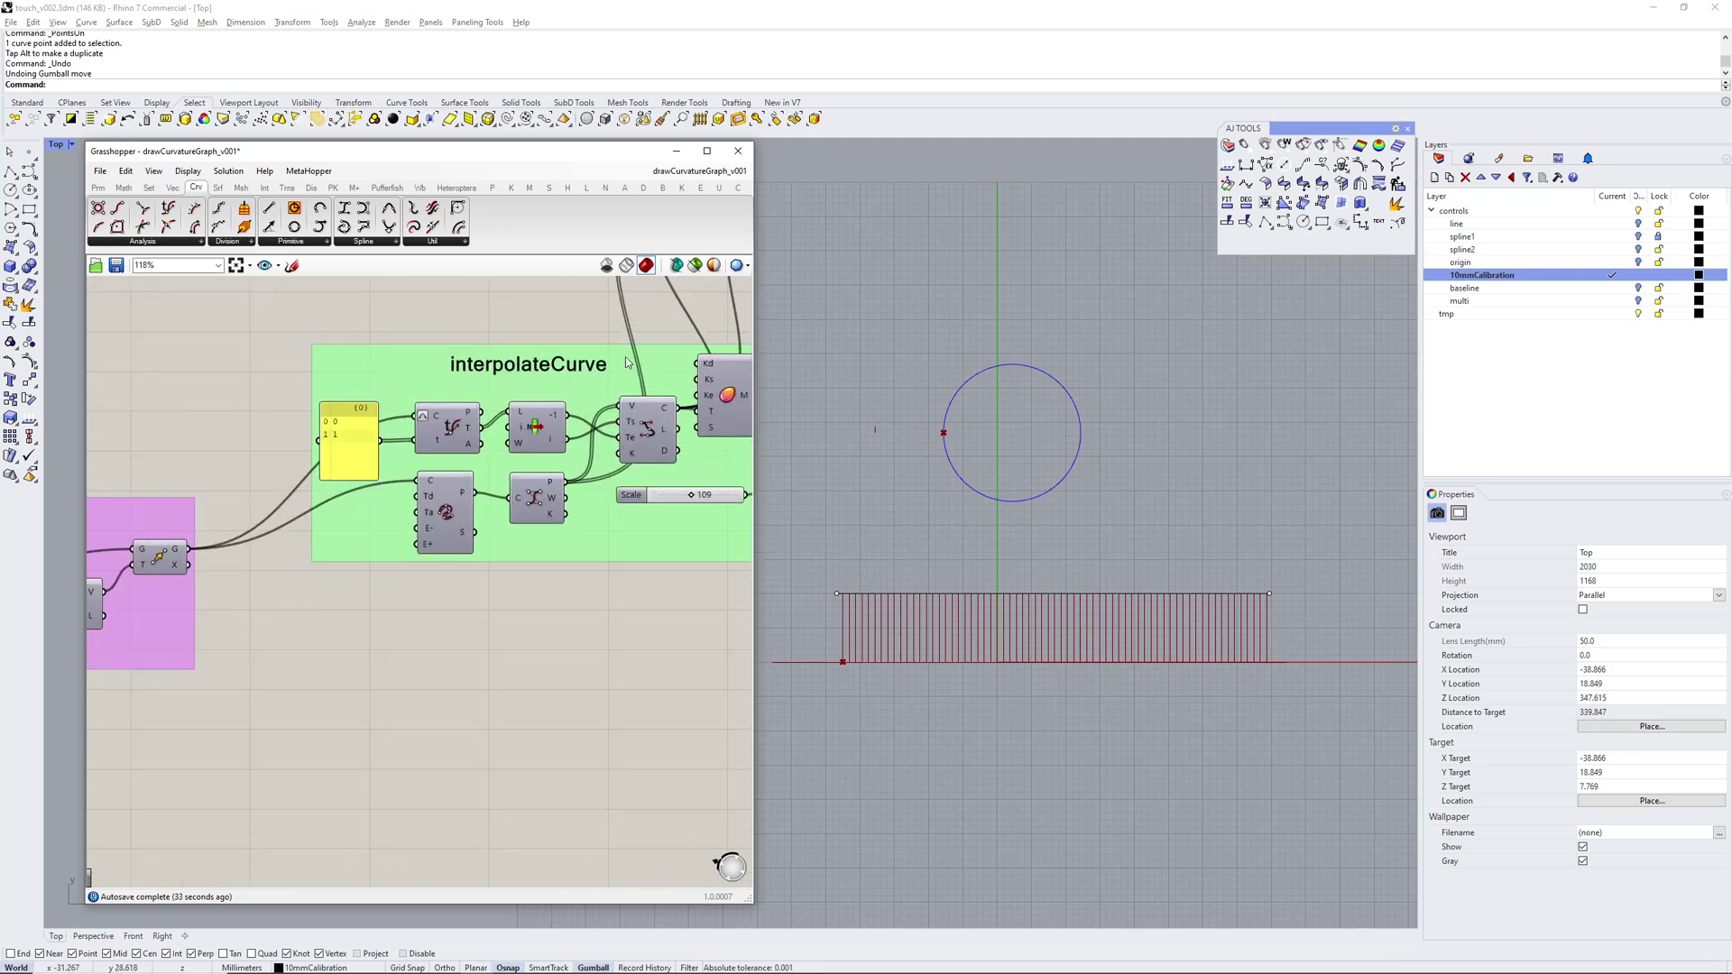
scroll(1006, 390, "up", 3)
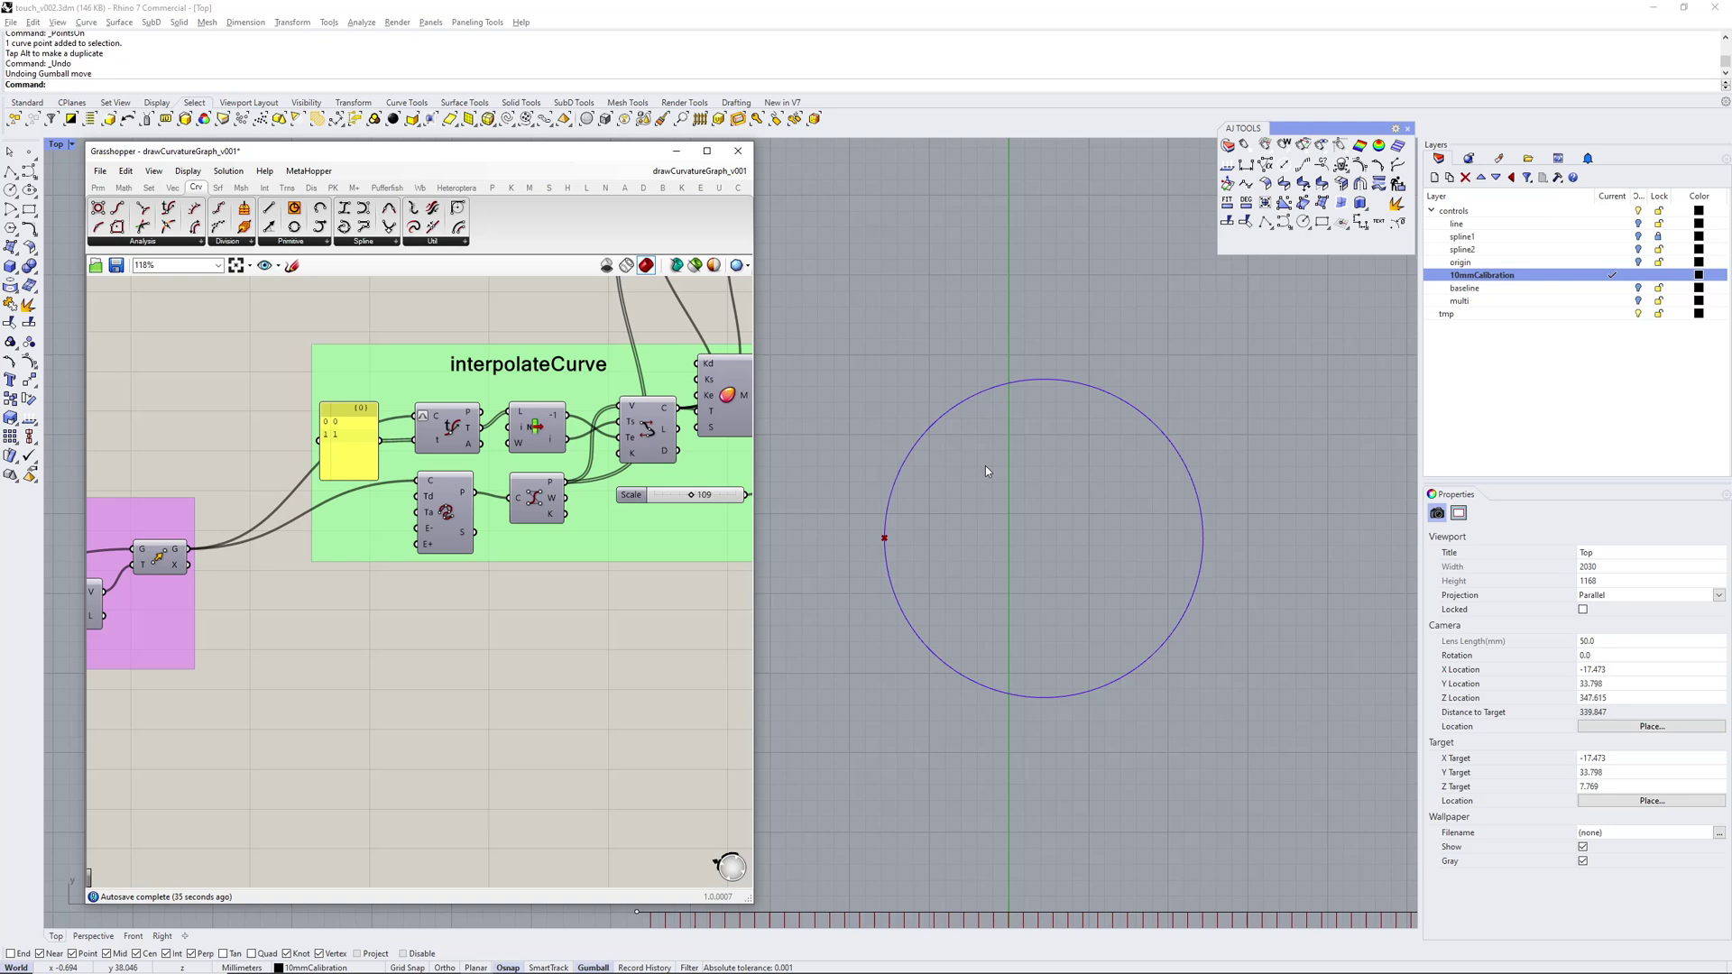
right_click_drag(609, 512, 615, 441)
scroll(969, 441, "up", 4)
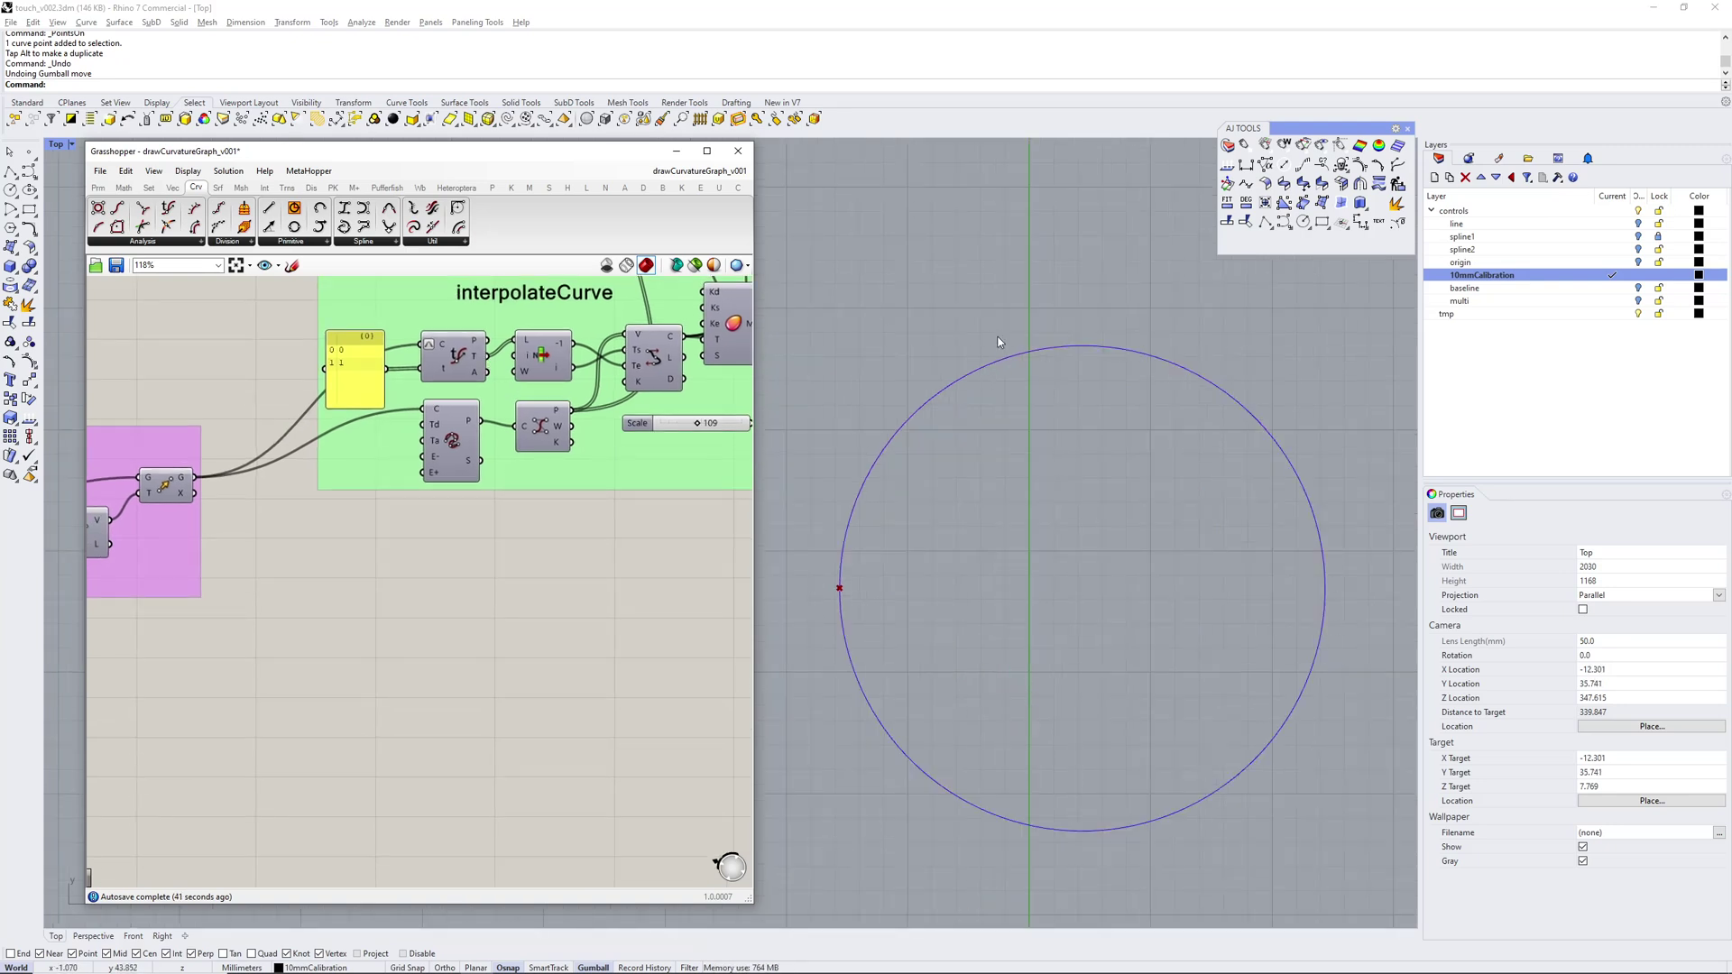
right_click_drag(568, 465, 407, 498)
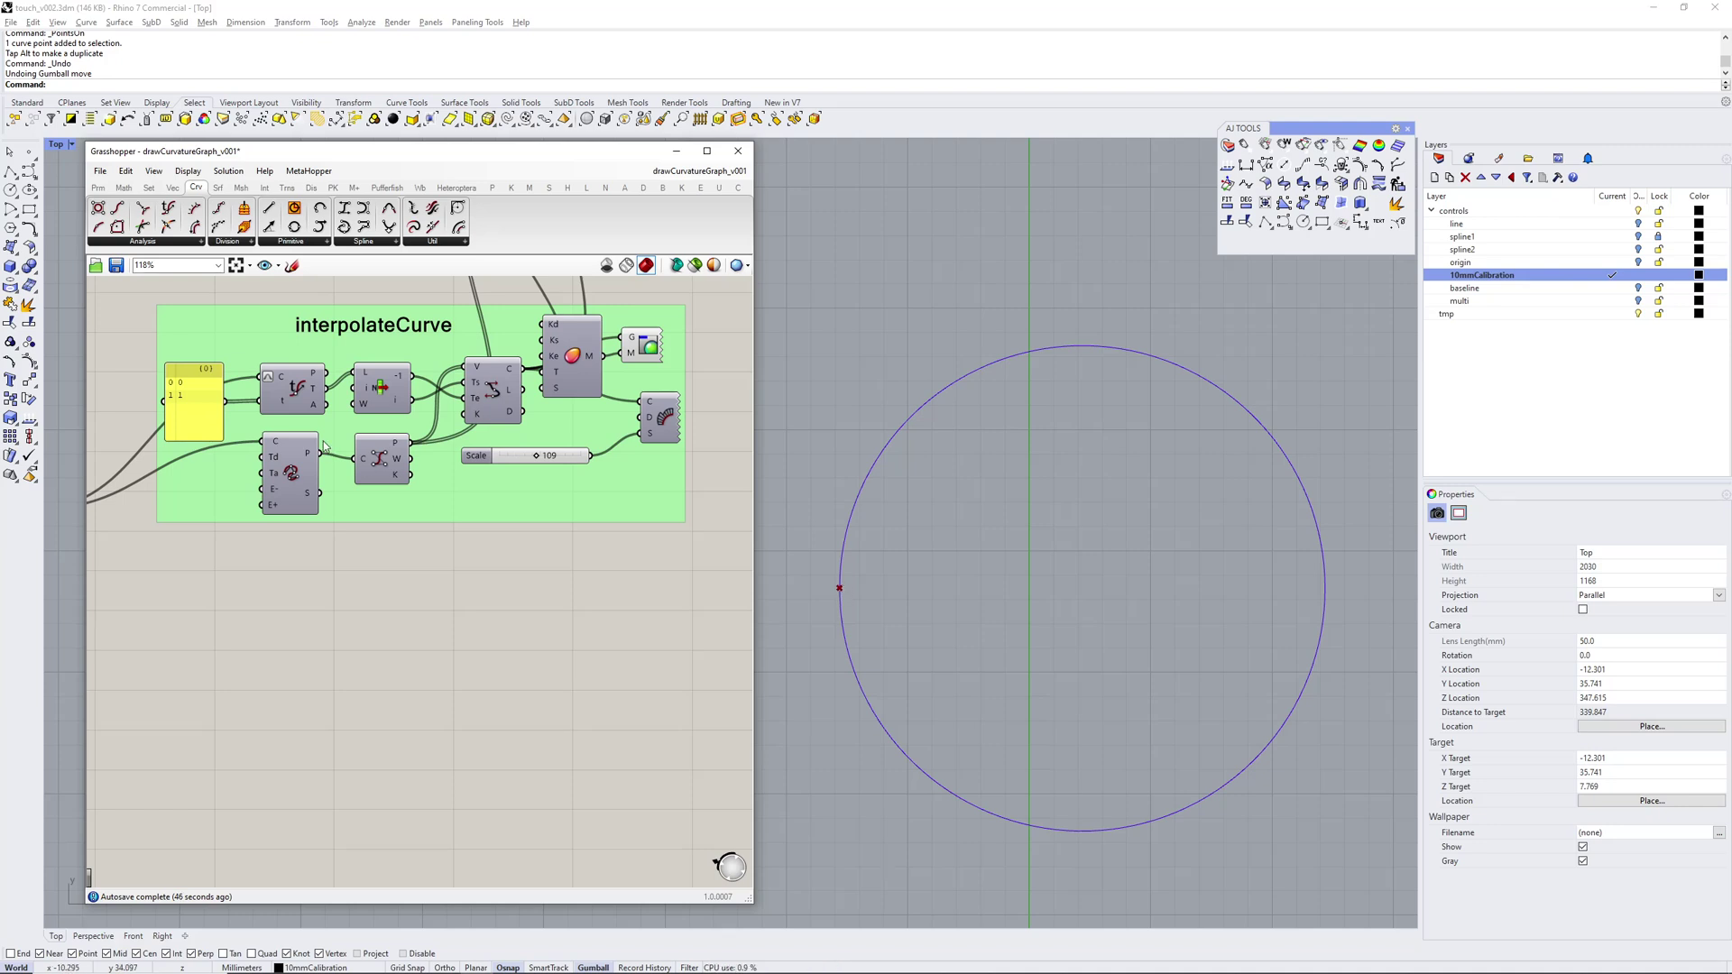
left_click(296, 390)
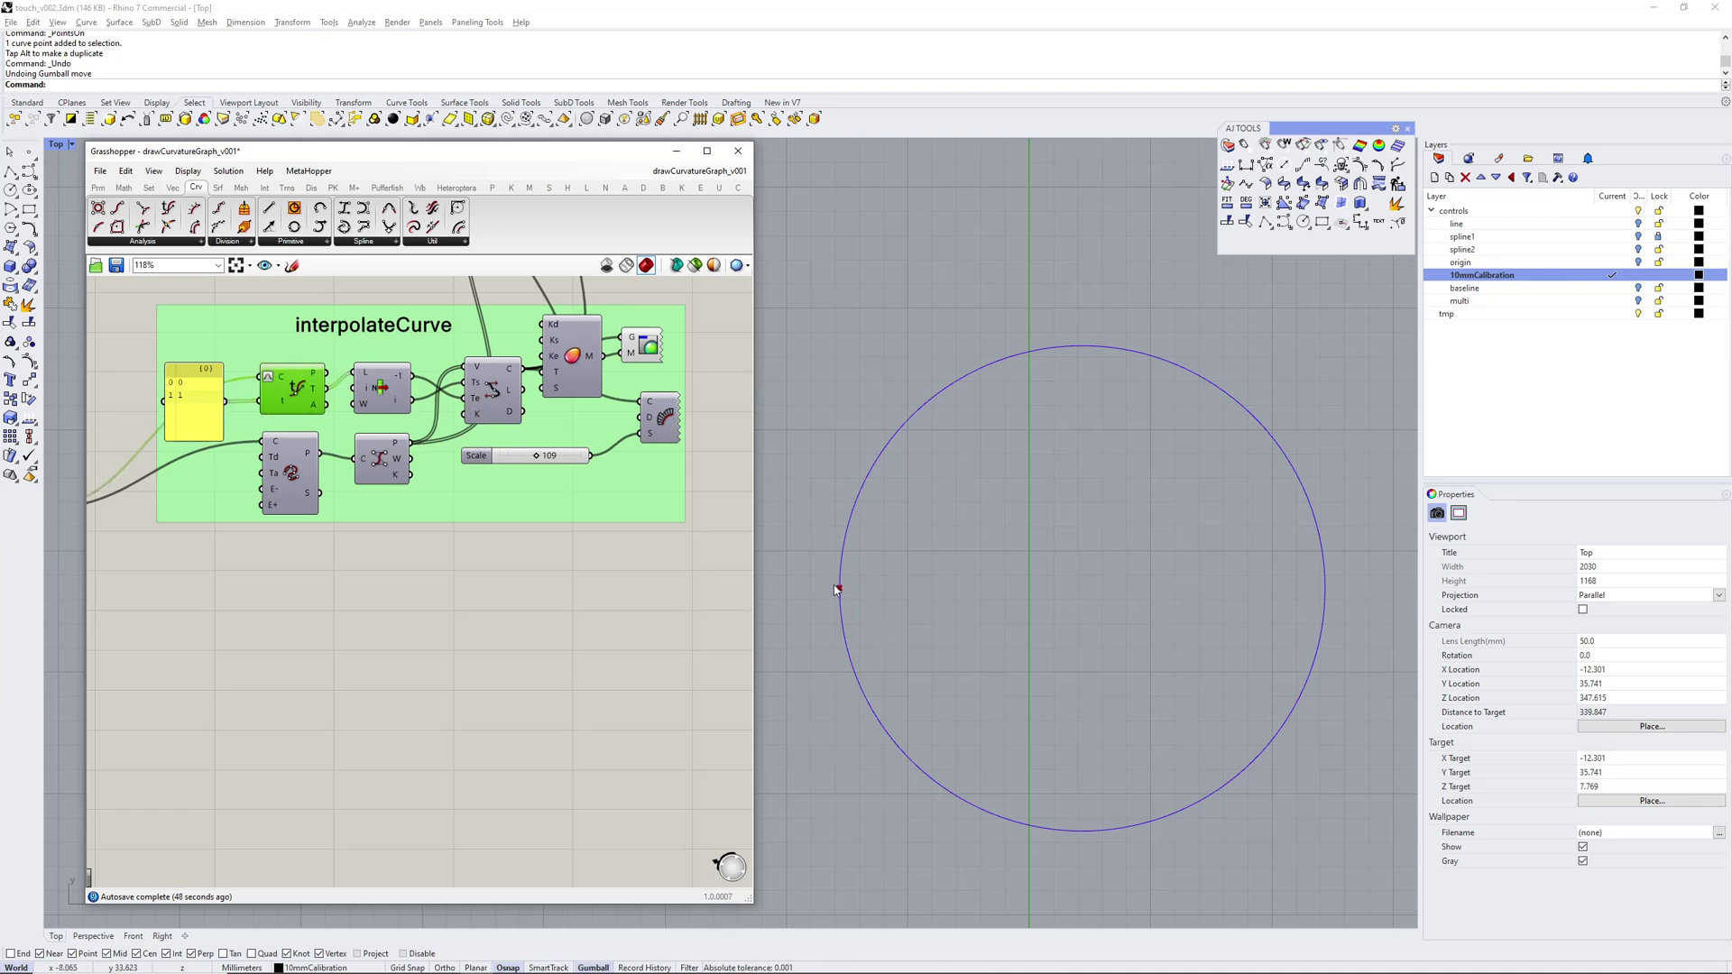
left_click(595, 597)
right_click_drag(560, 596, 508, 619)
Turn on the preview of the curvature graph component in the interpolateCurve group to display the circle's comb
left_click(611, 447)
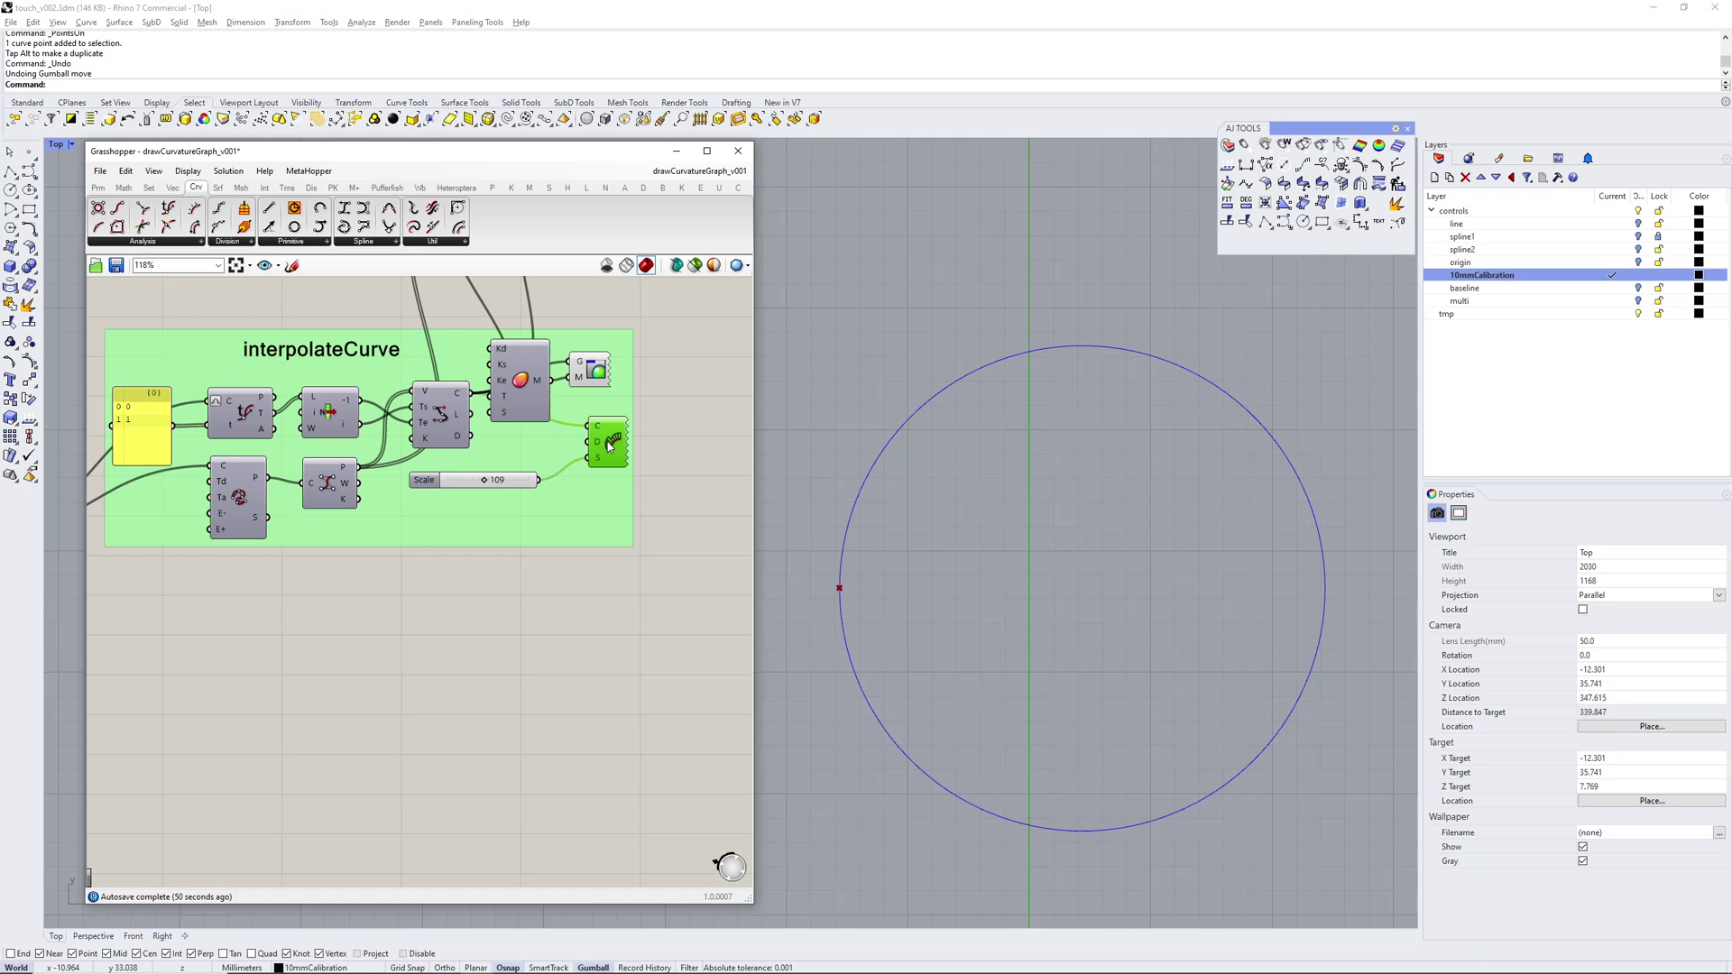
middle_click(608, 446)
left_click(635, 421)
left_click(669, 521)
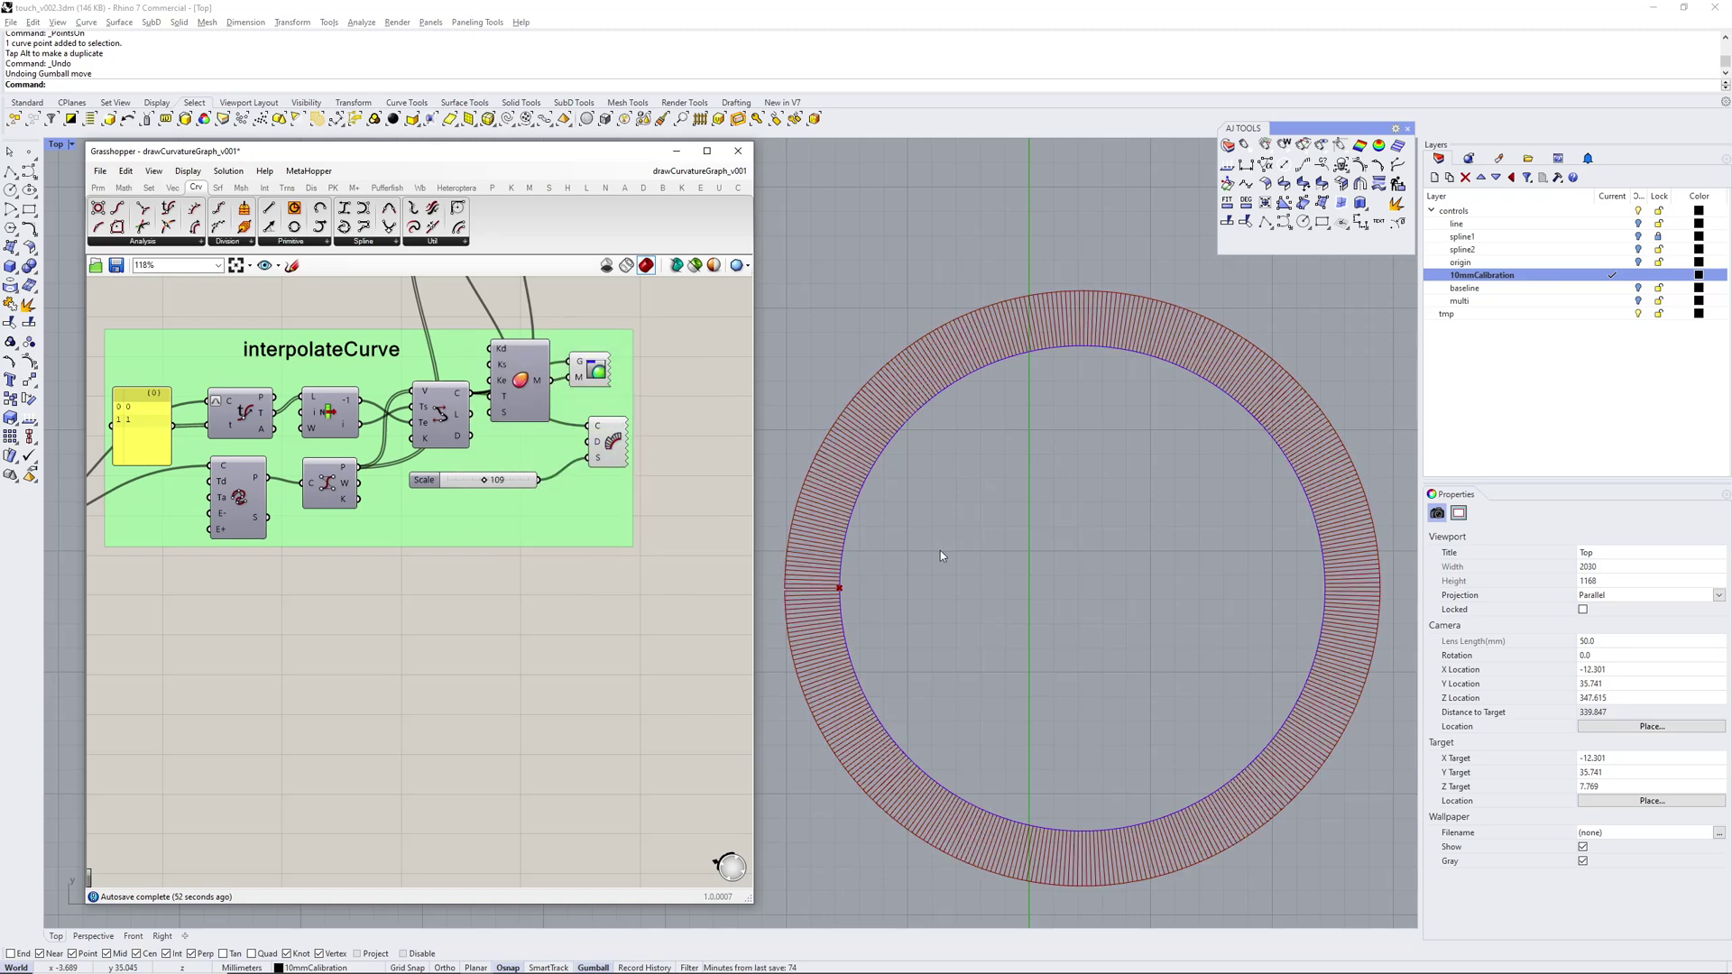
scroll(956, 551, "down", 4)
right_click_drag(1004, 548, 992, 492)
Turn on the preview of the text tag component in the radiusCheck group and inspect the radius labels along the circle
scroll(424, 650, "down", 3)
scroll(599, 406, "up", 4)
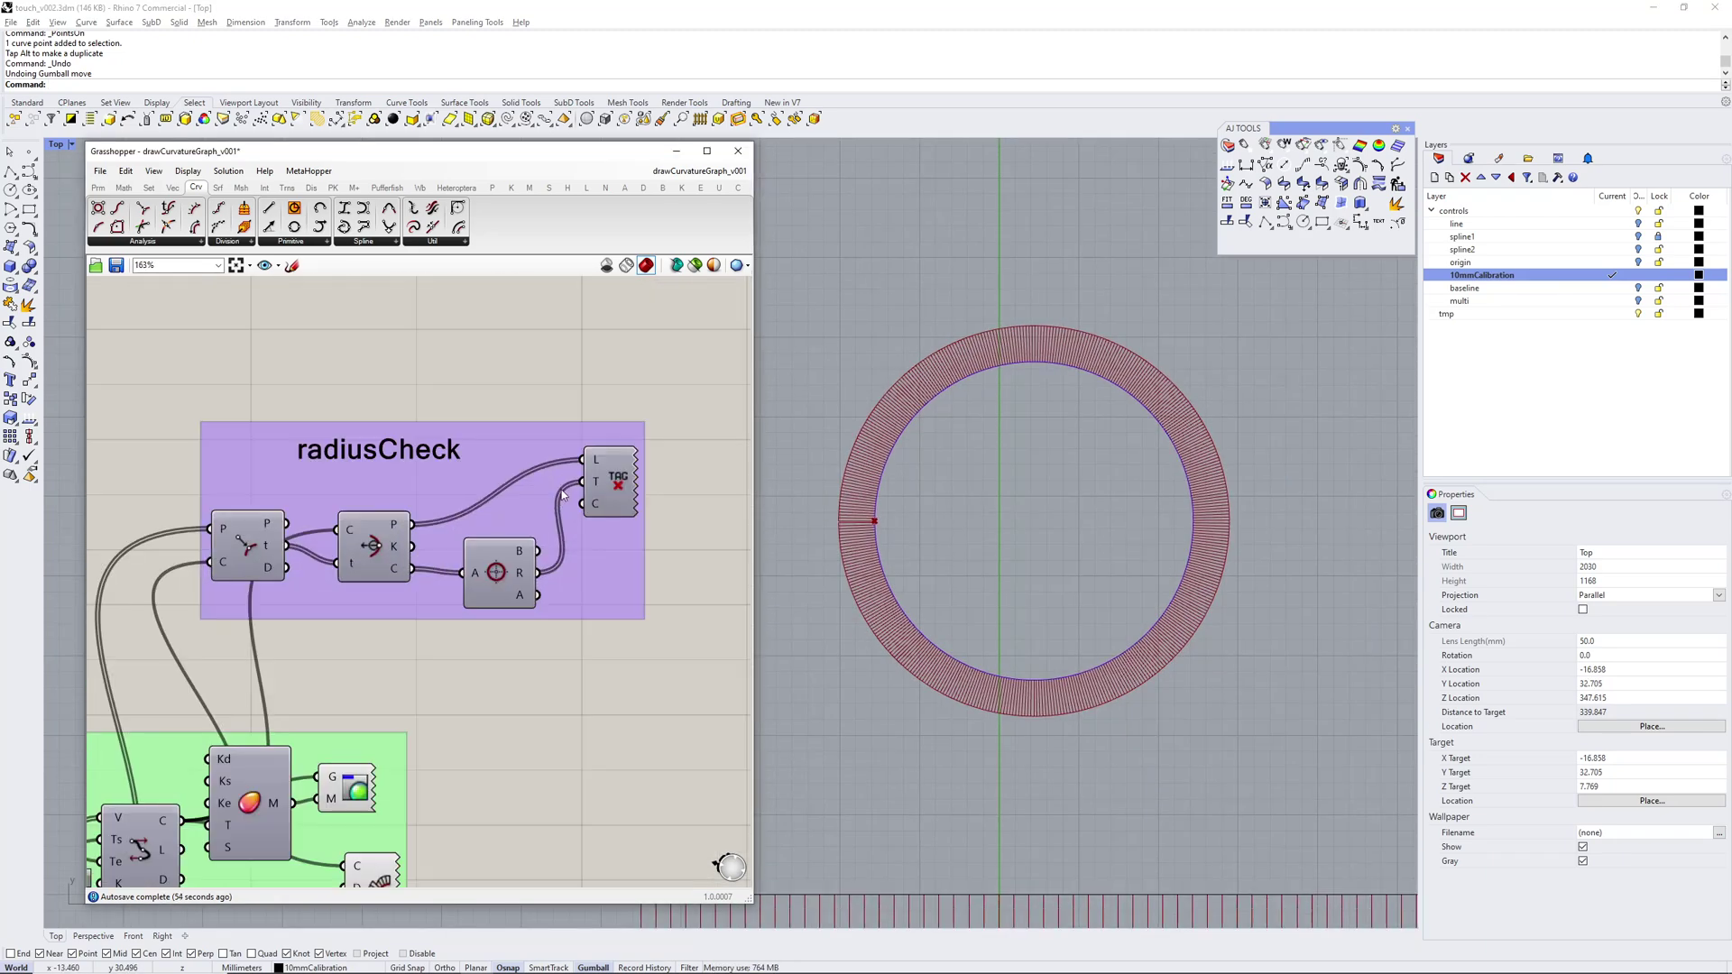
left_click(614, 471)
middle_click(614, 471)
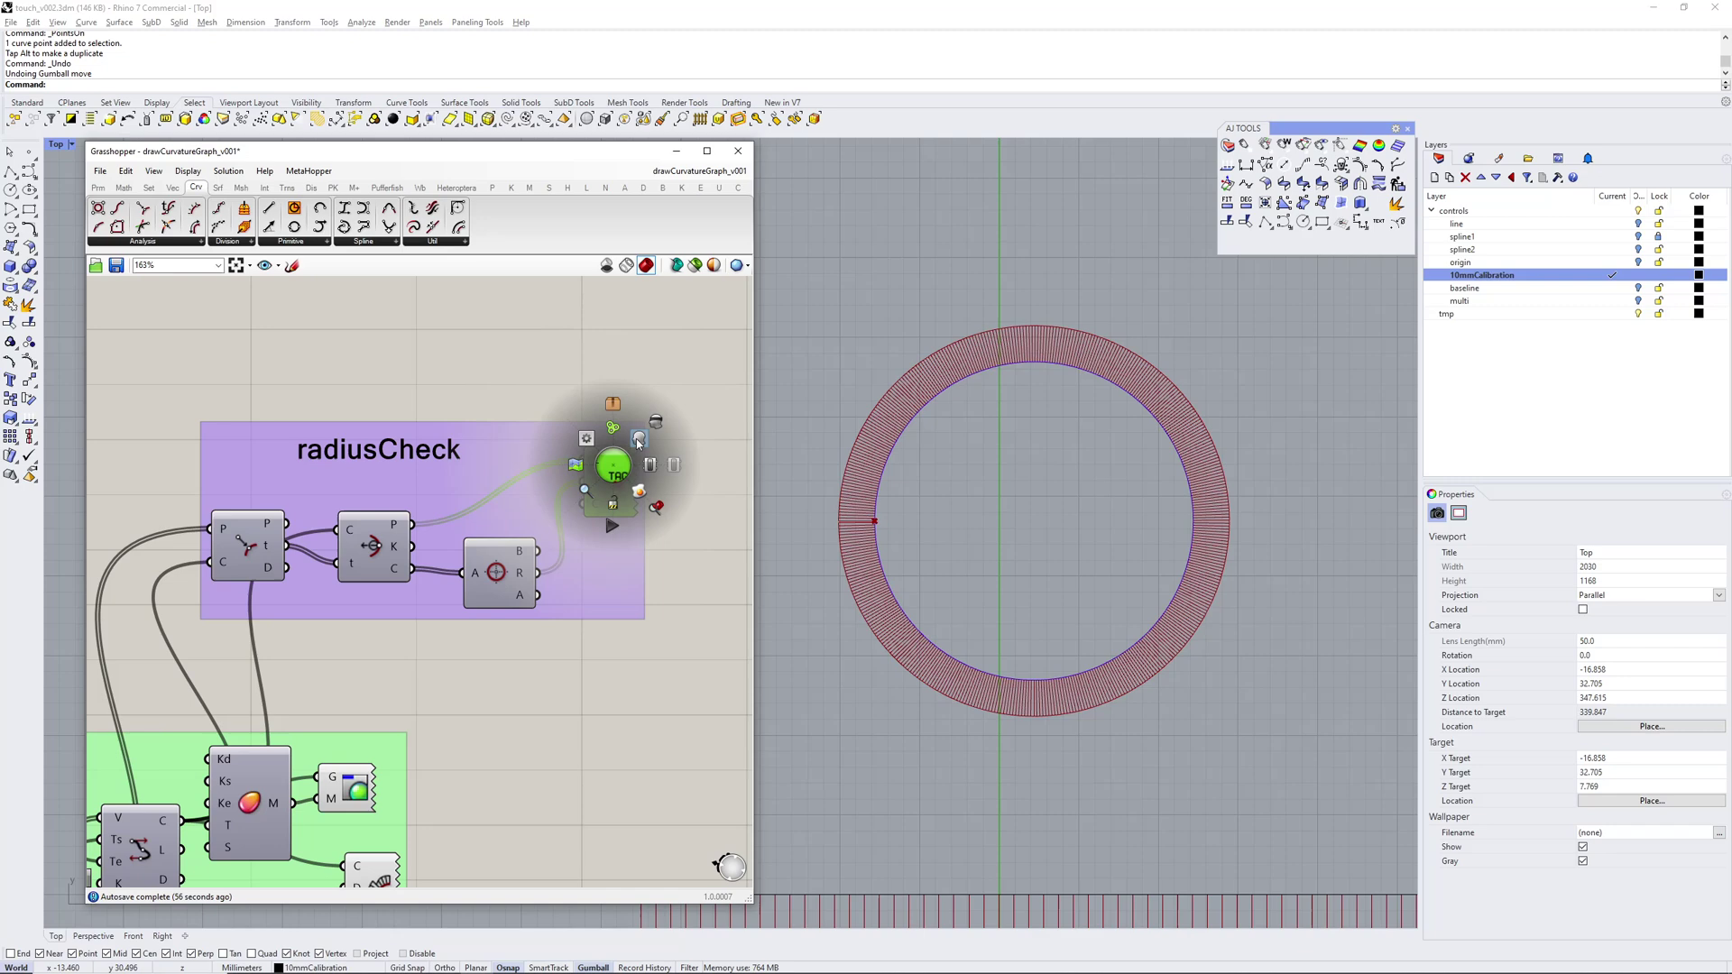
left_click(580, 439)
right_click_drag(932, 450, 995, 474)
left_click(643, 508)
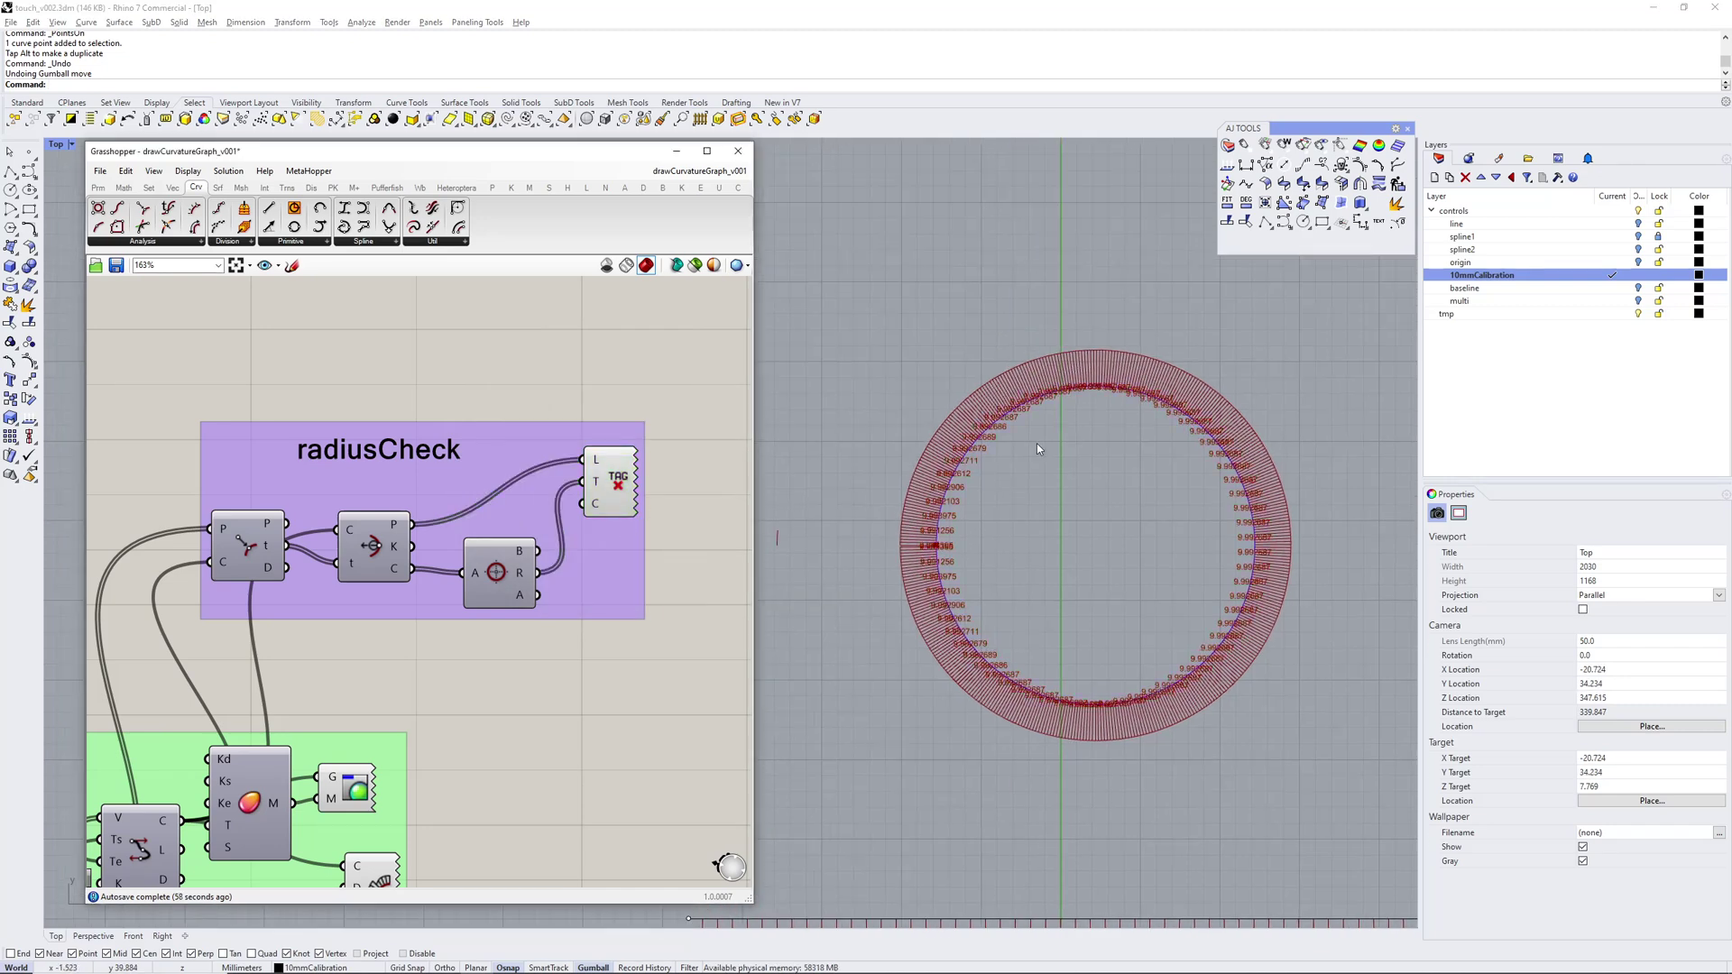
scroll(959, 513, "up", 10)
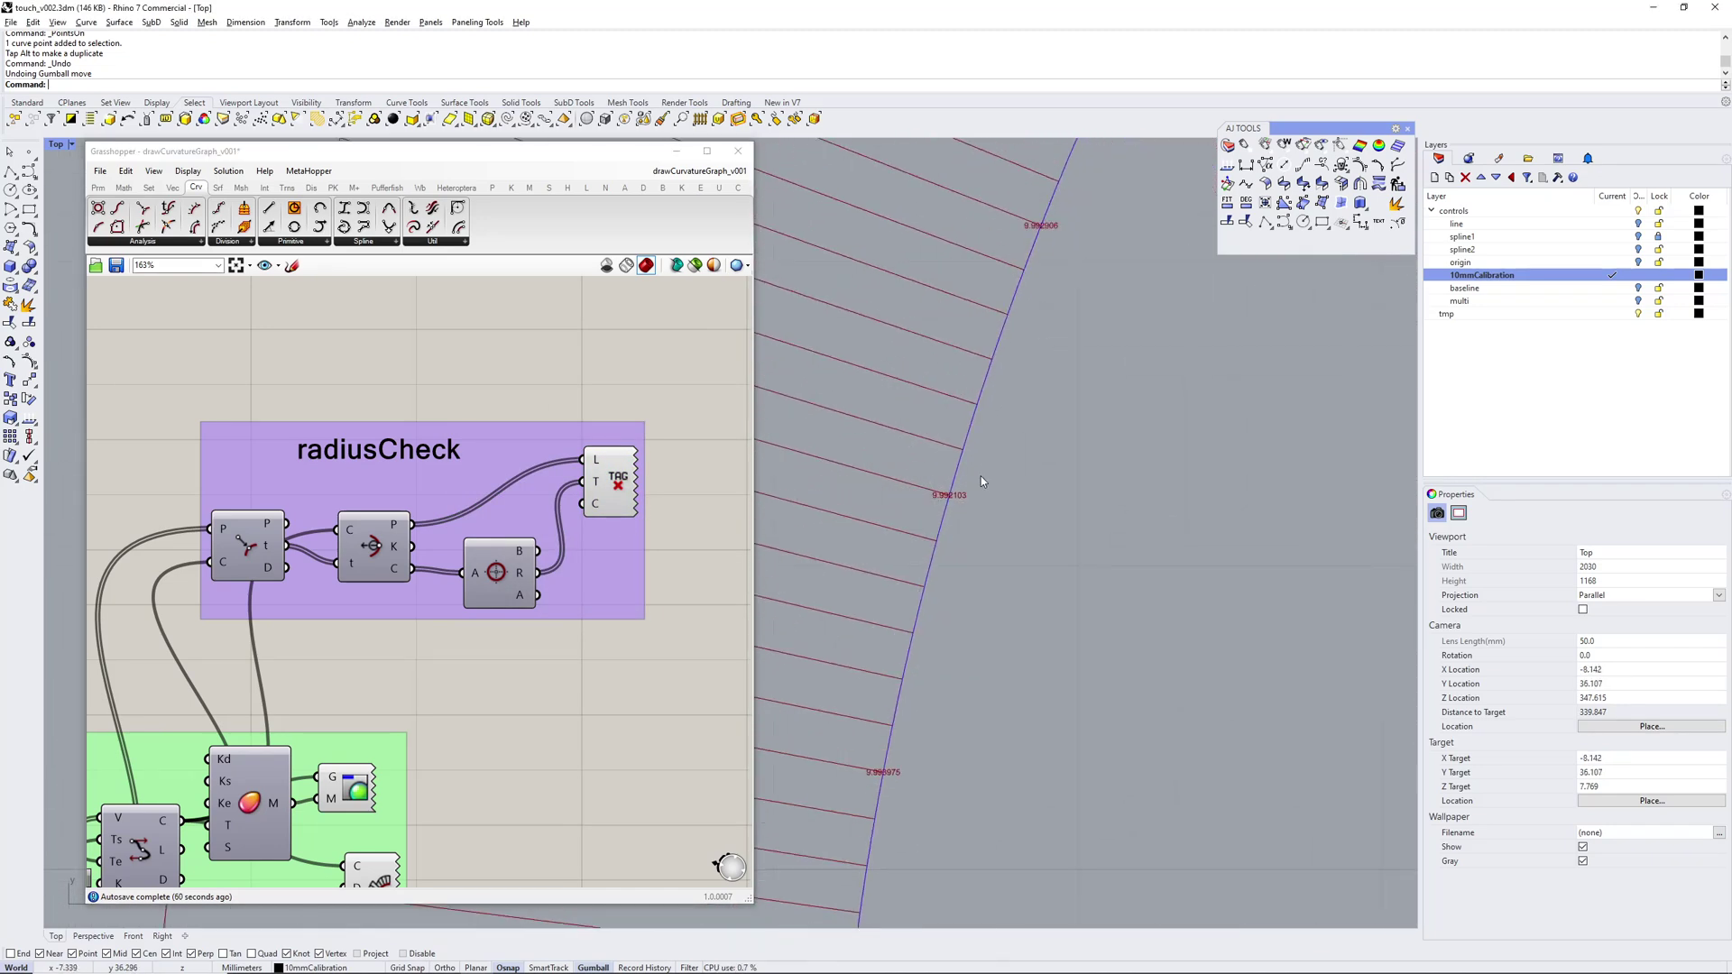
Inspect the radius labels around the whole interpolated circle in the Top view and compare them with the comb
right_click_drag(981, 477, 964, 544)
right_click(604, 513)
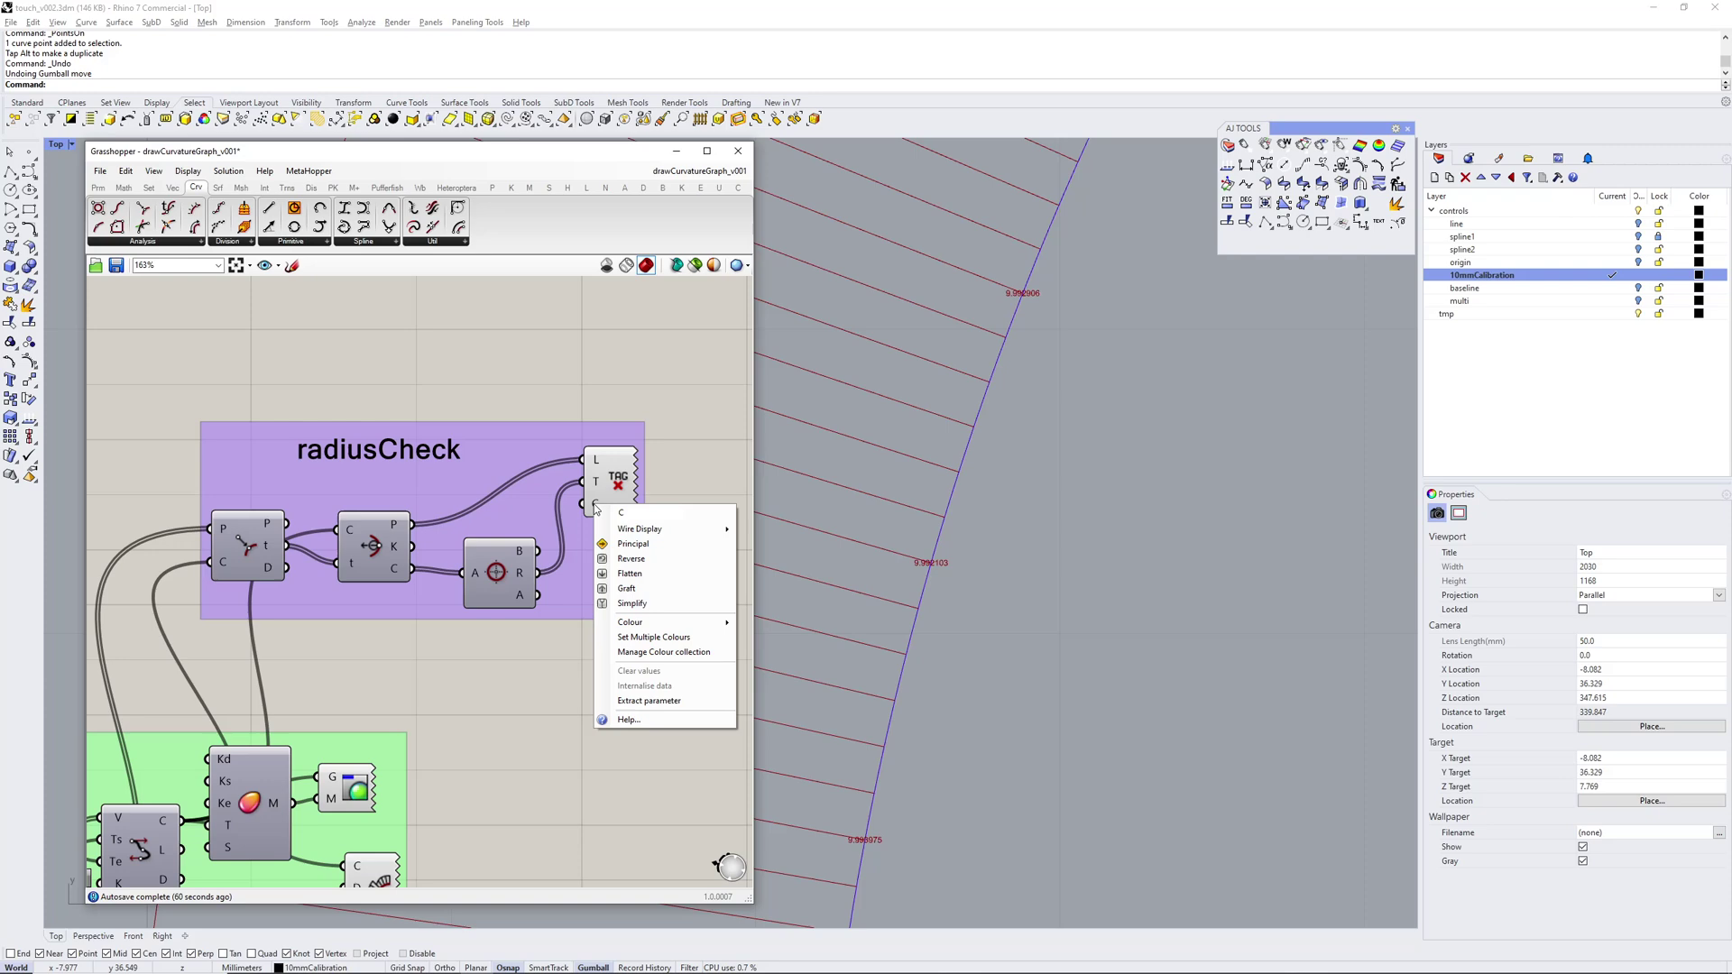
left_click(535, 733)
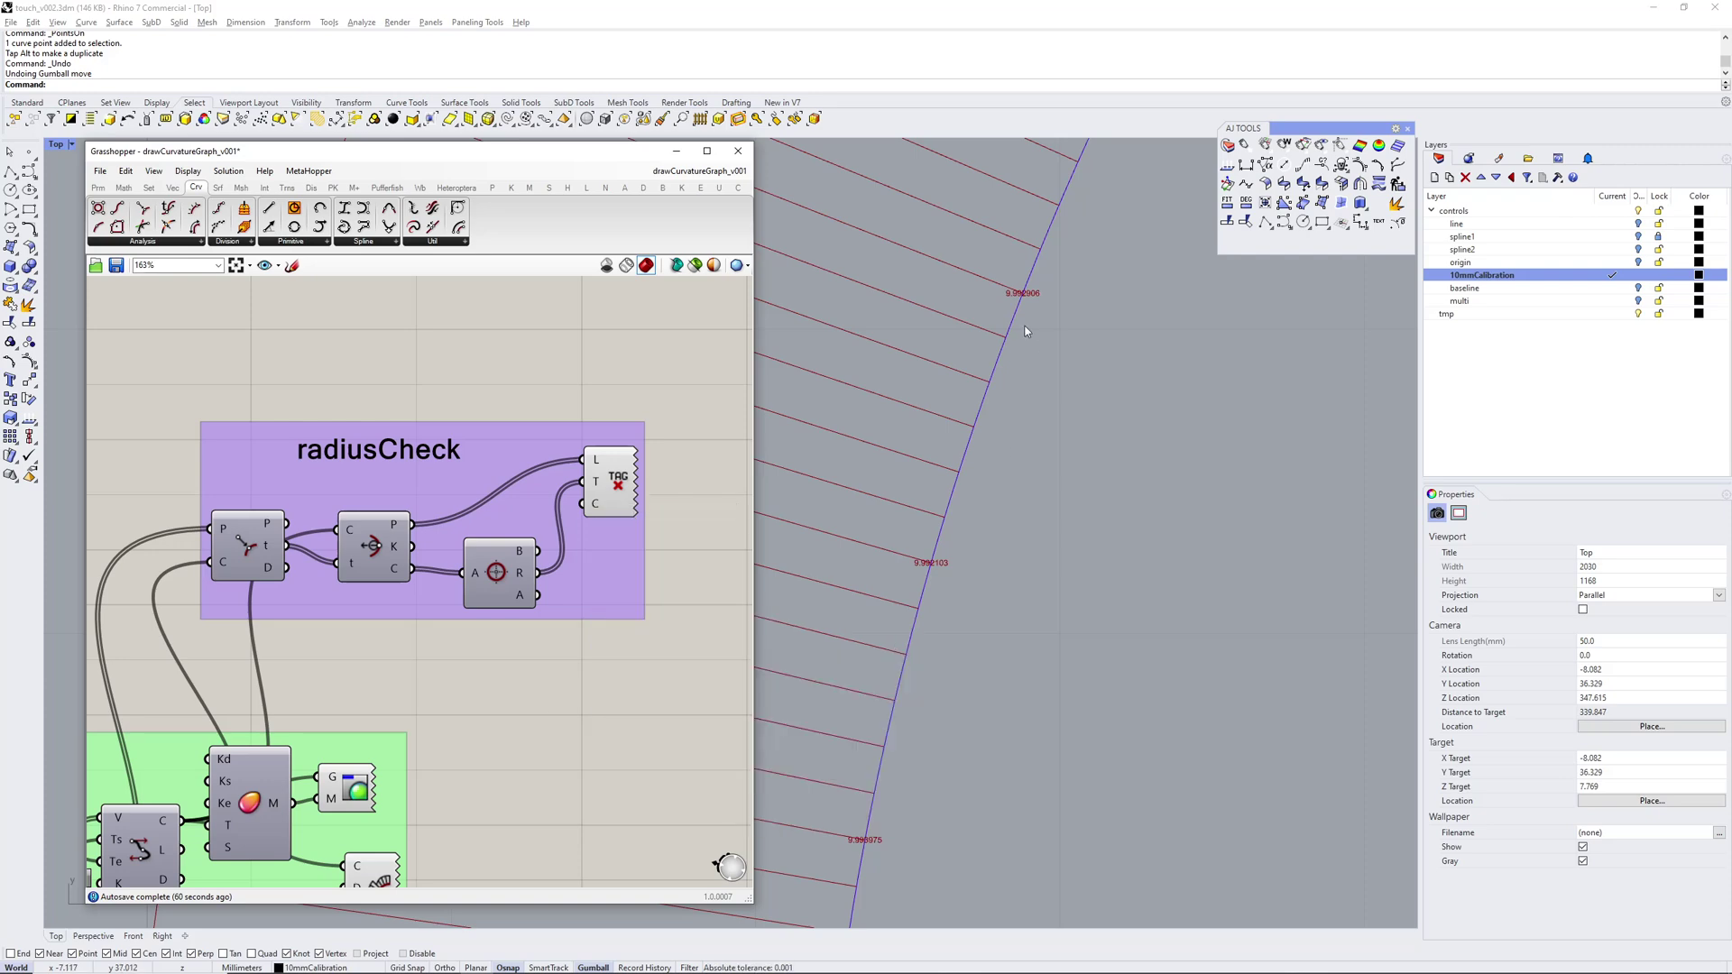
scroll(930, 569, "down", 10)
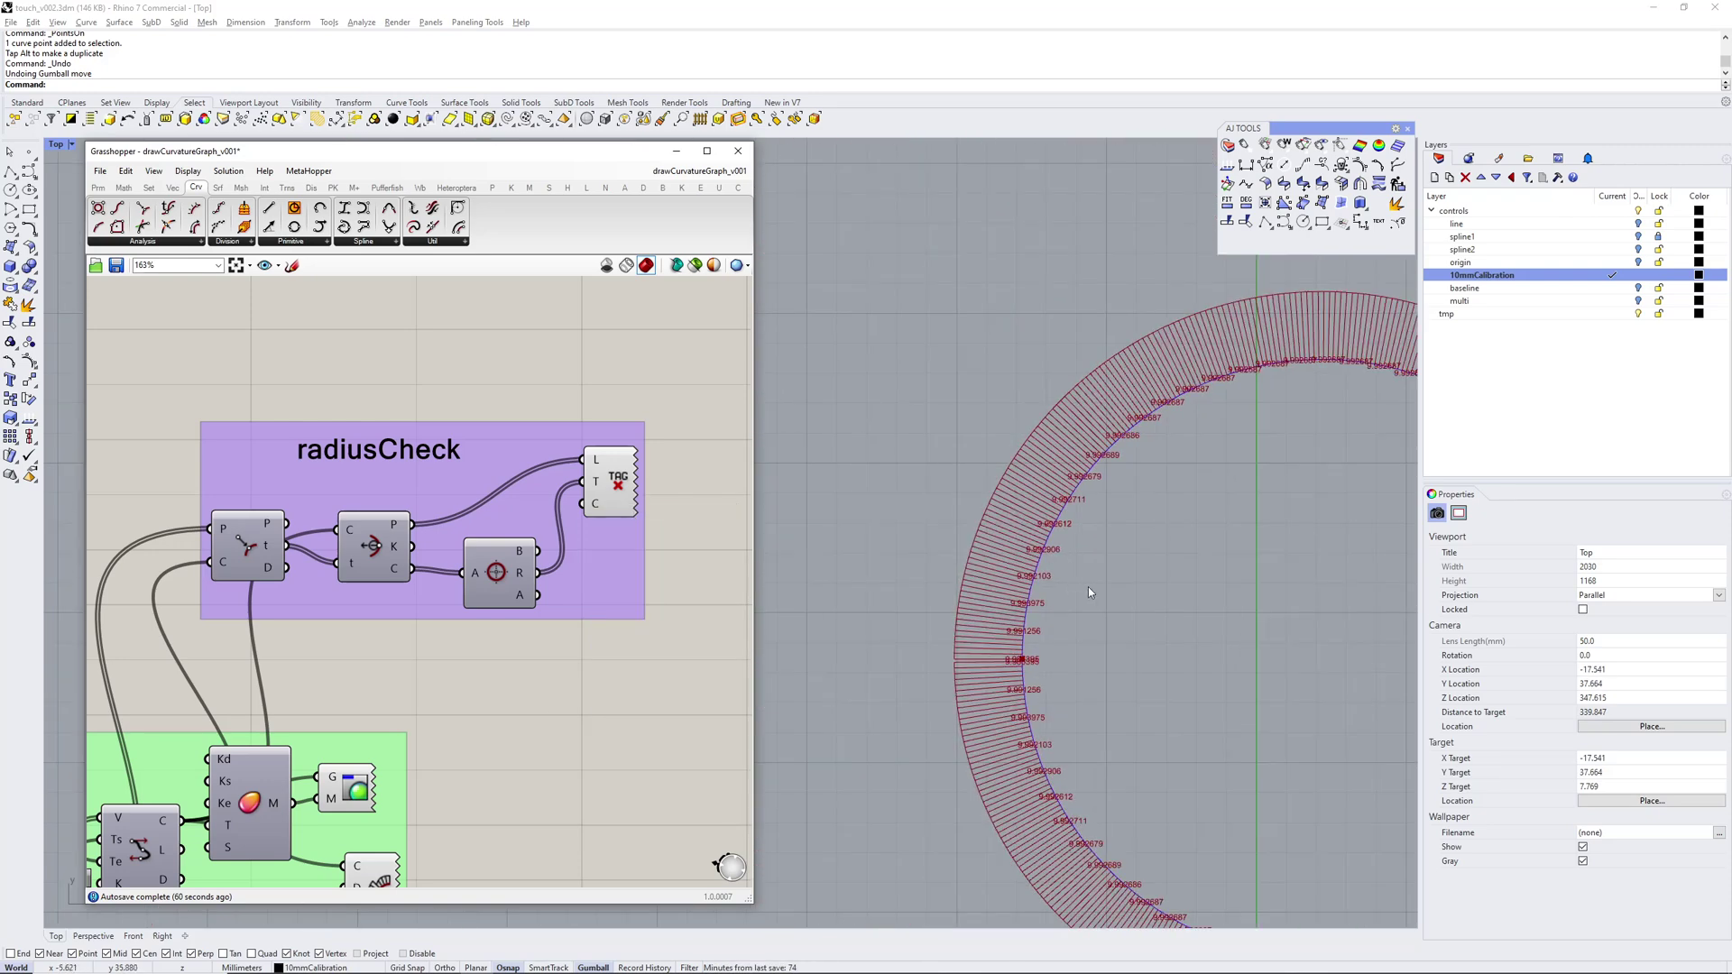
scroll(999, 492, "down", 5)
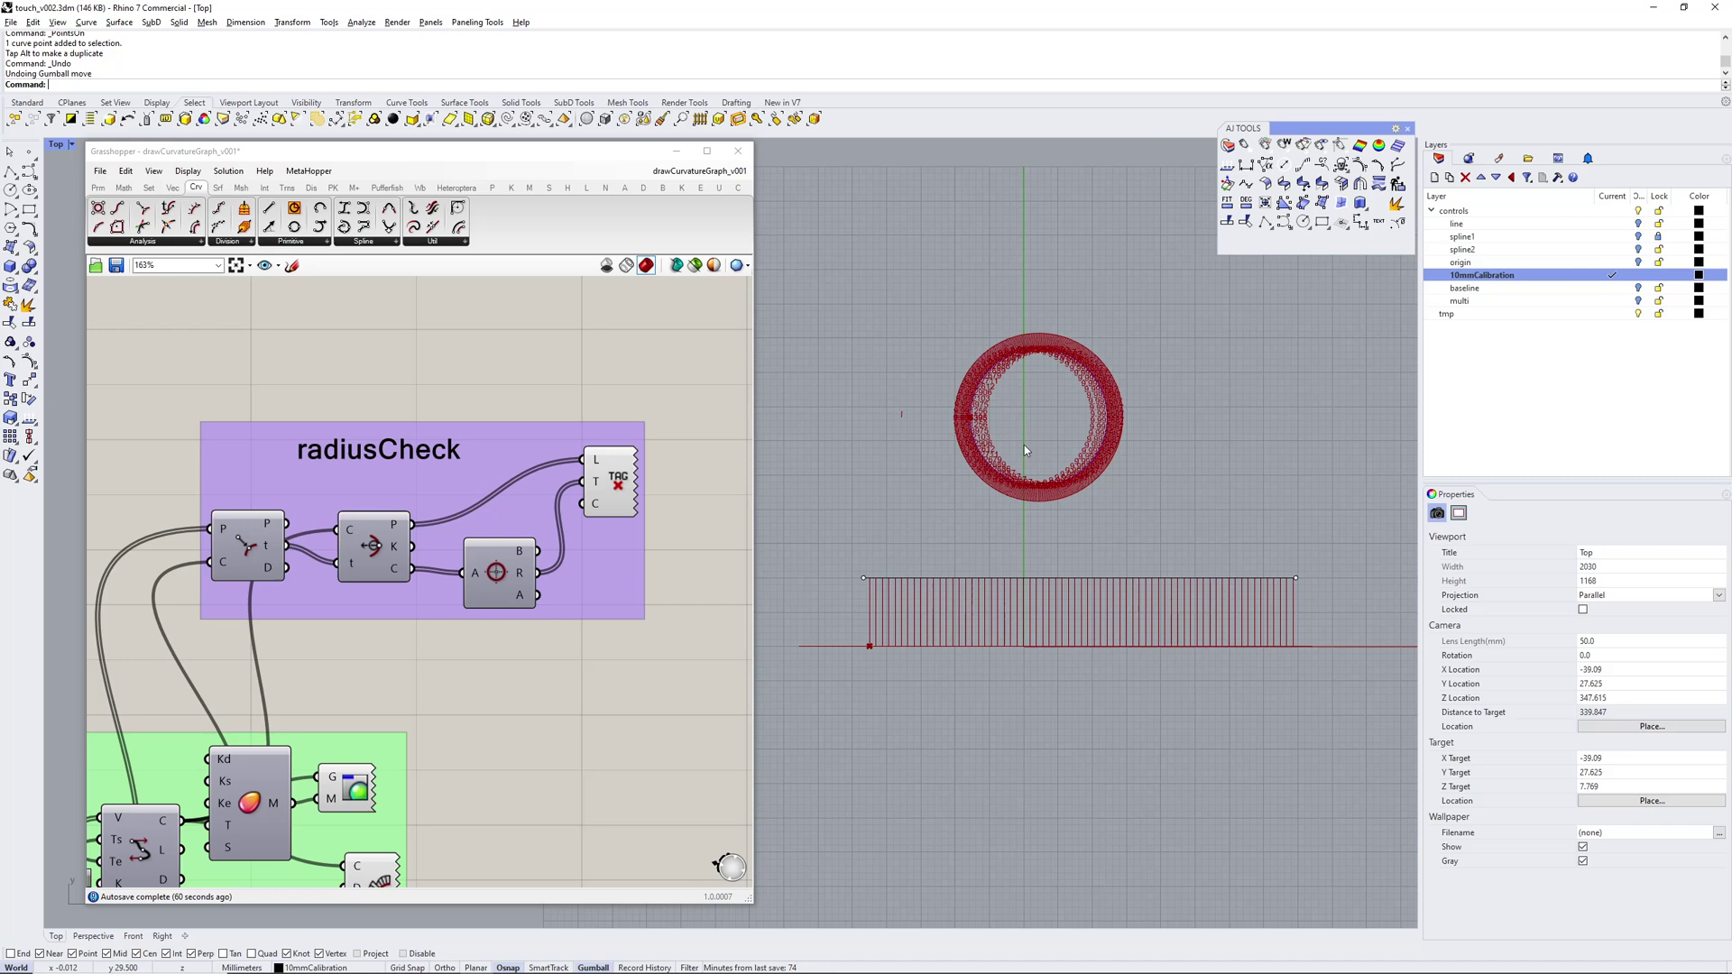
scroll(1028, 397, "up", 3)
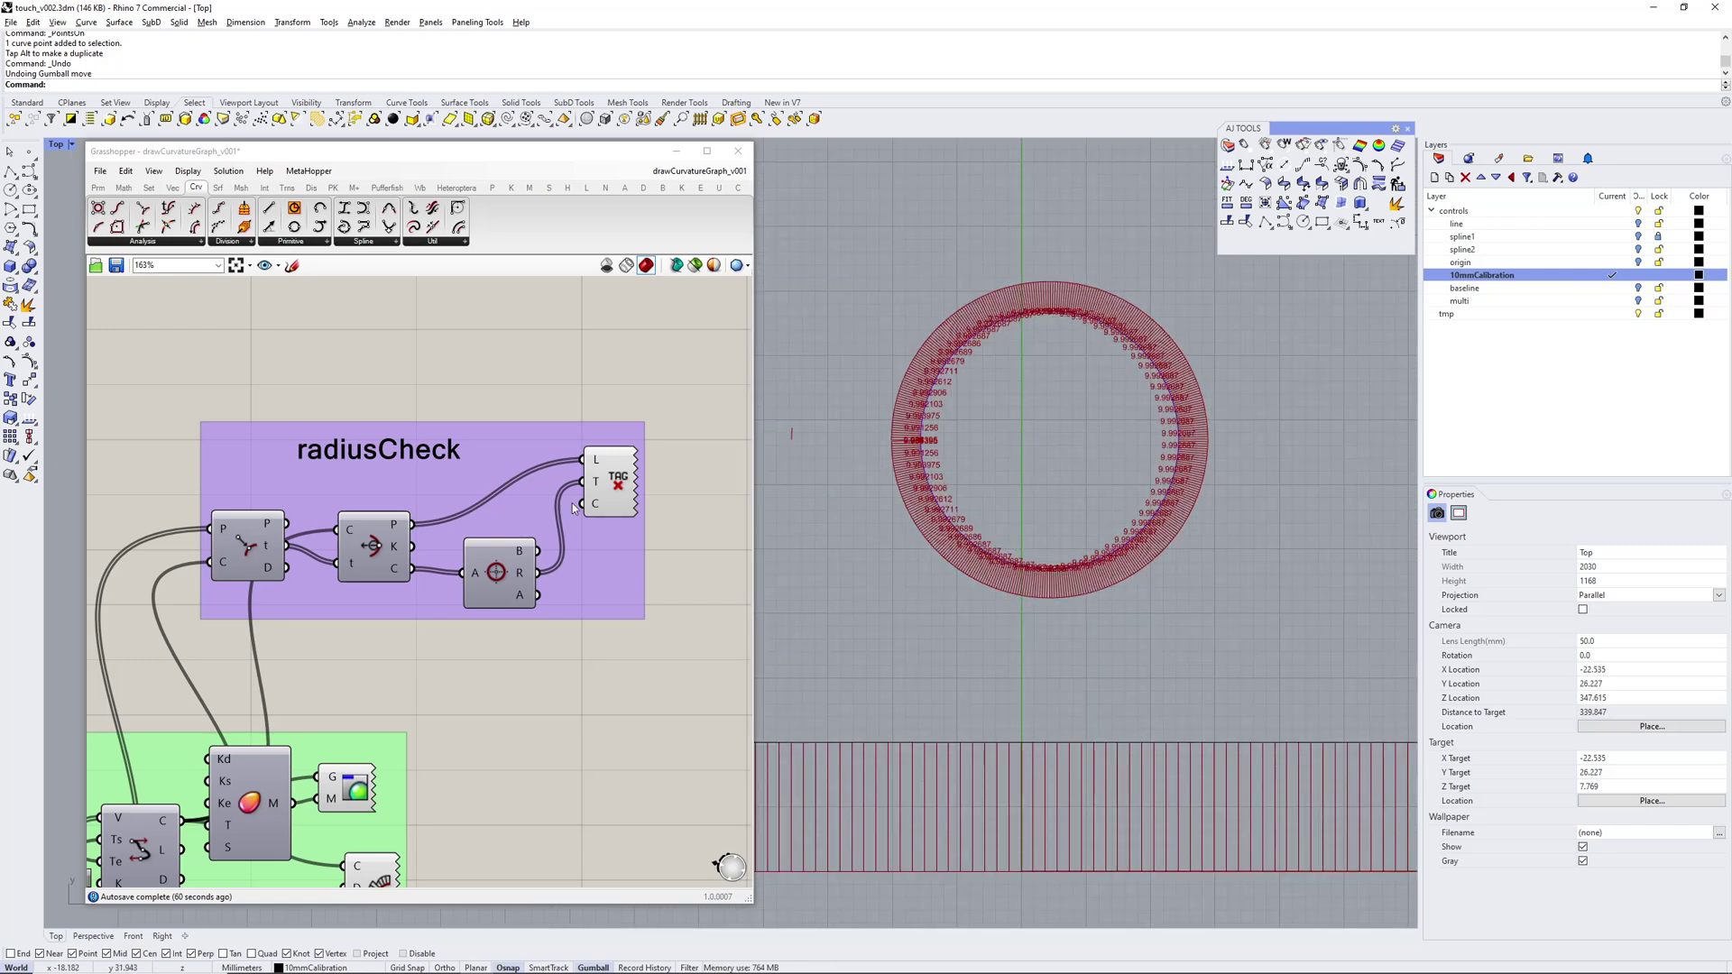
Turn off the preview of the text tag component in the radiusCheck group to hide the radius labels
left_click(621, 493)
key("ctrl+q")
scroll(1038, 540, "down", 4)
right_click_drag(993, 532, 1044, 487)
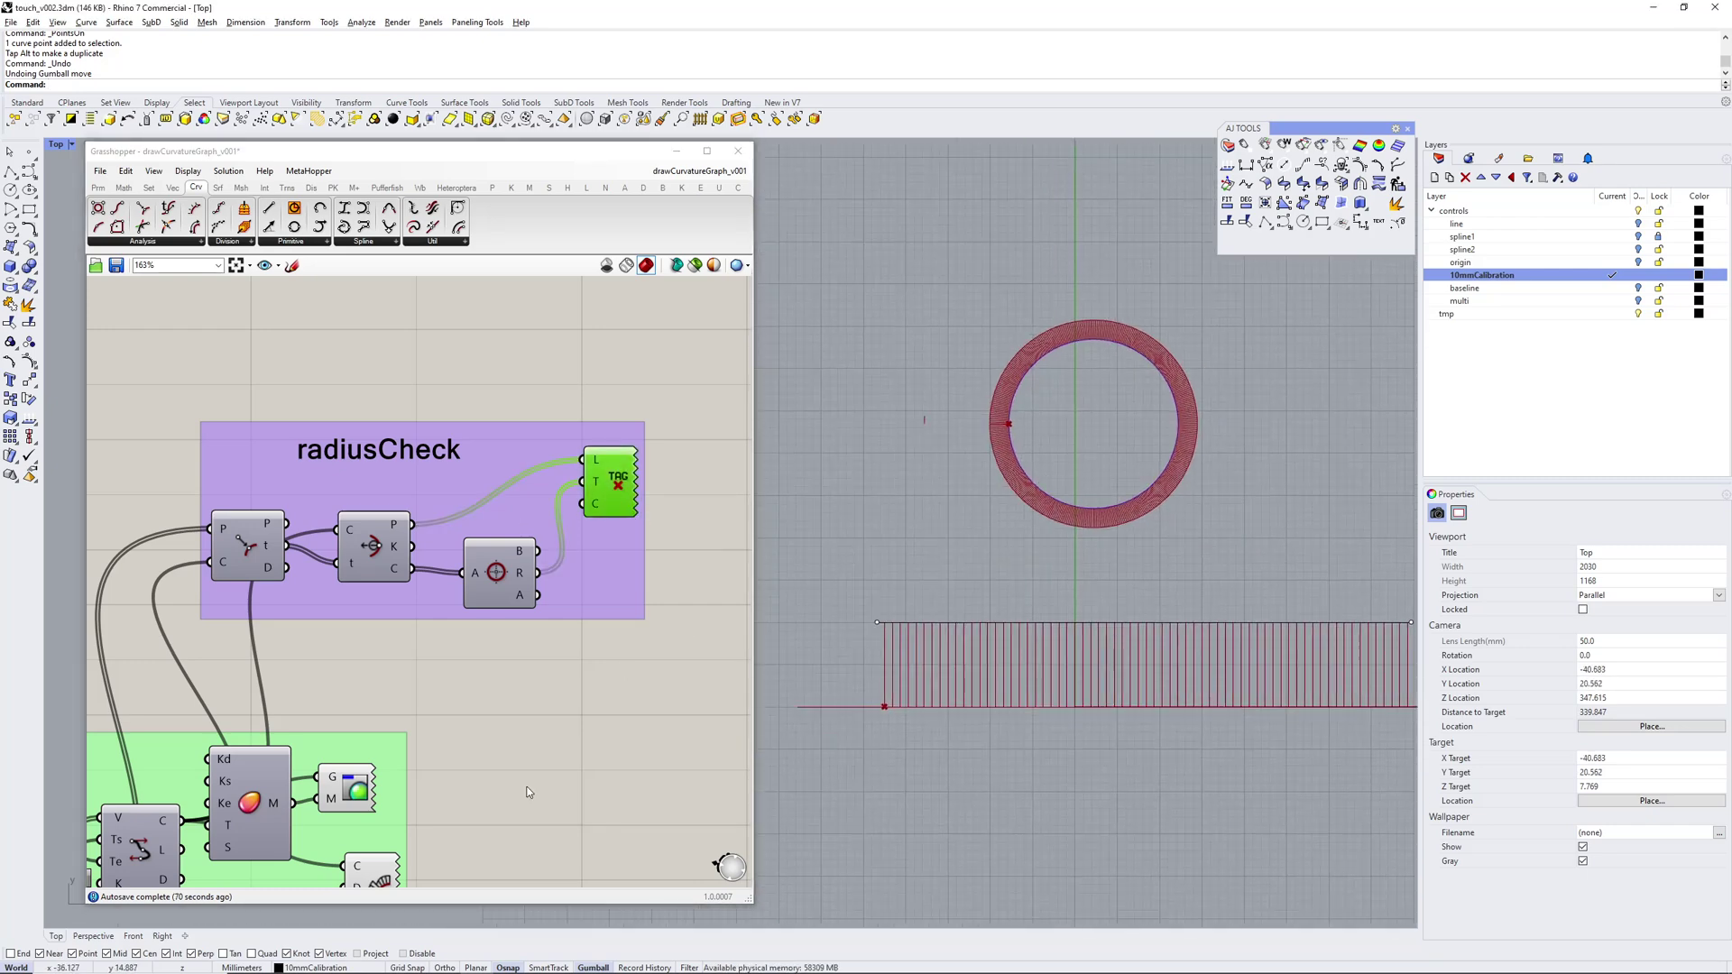
Lower the starting control point of the 10 mm calibration line onto the baseline in the Top view
scroll(527, 793, "down", 5)
scroll(564, 546, "up", 4)
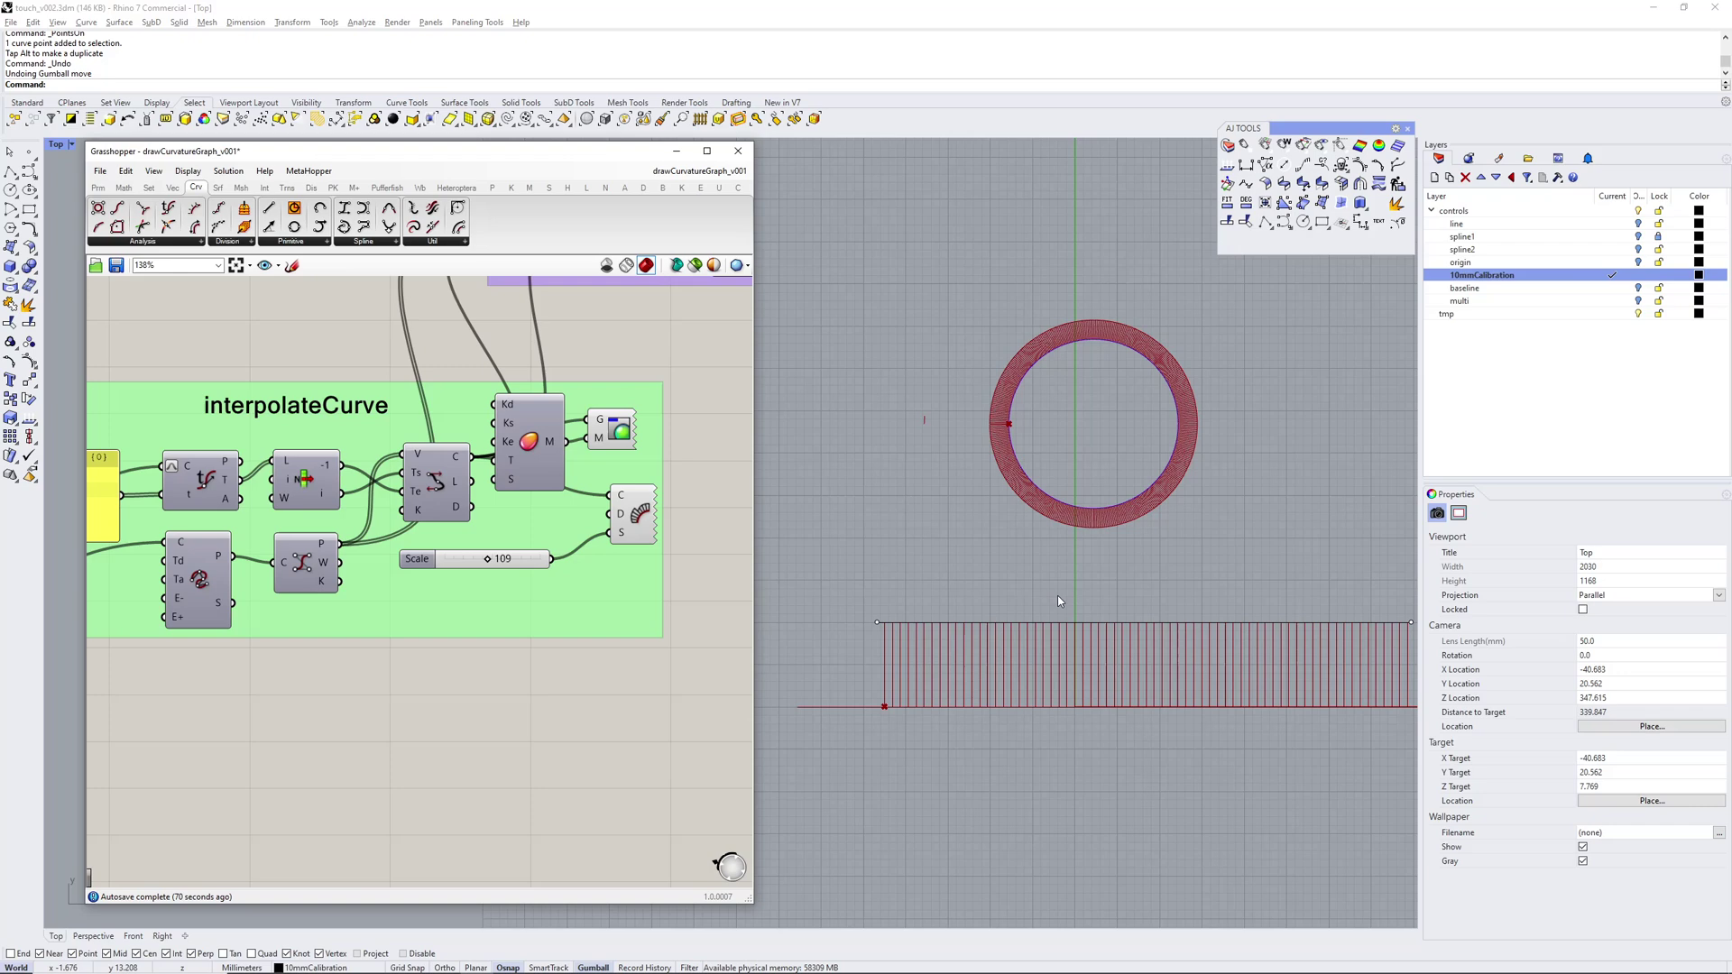
scroll(993, 596, "down", 2)
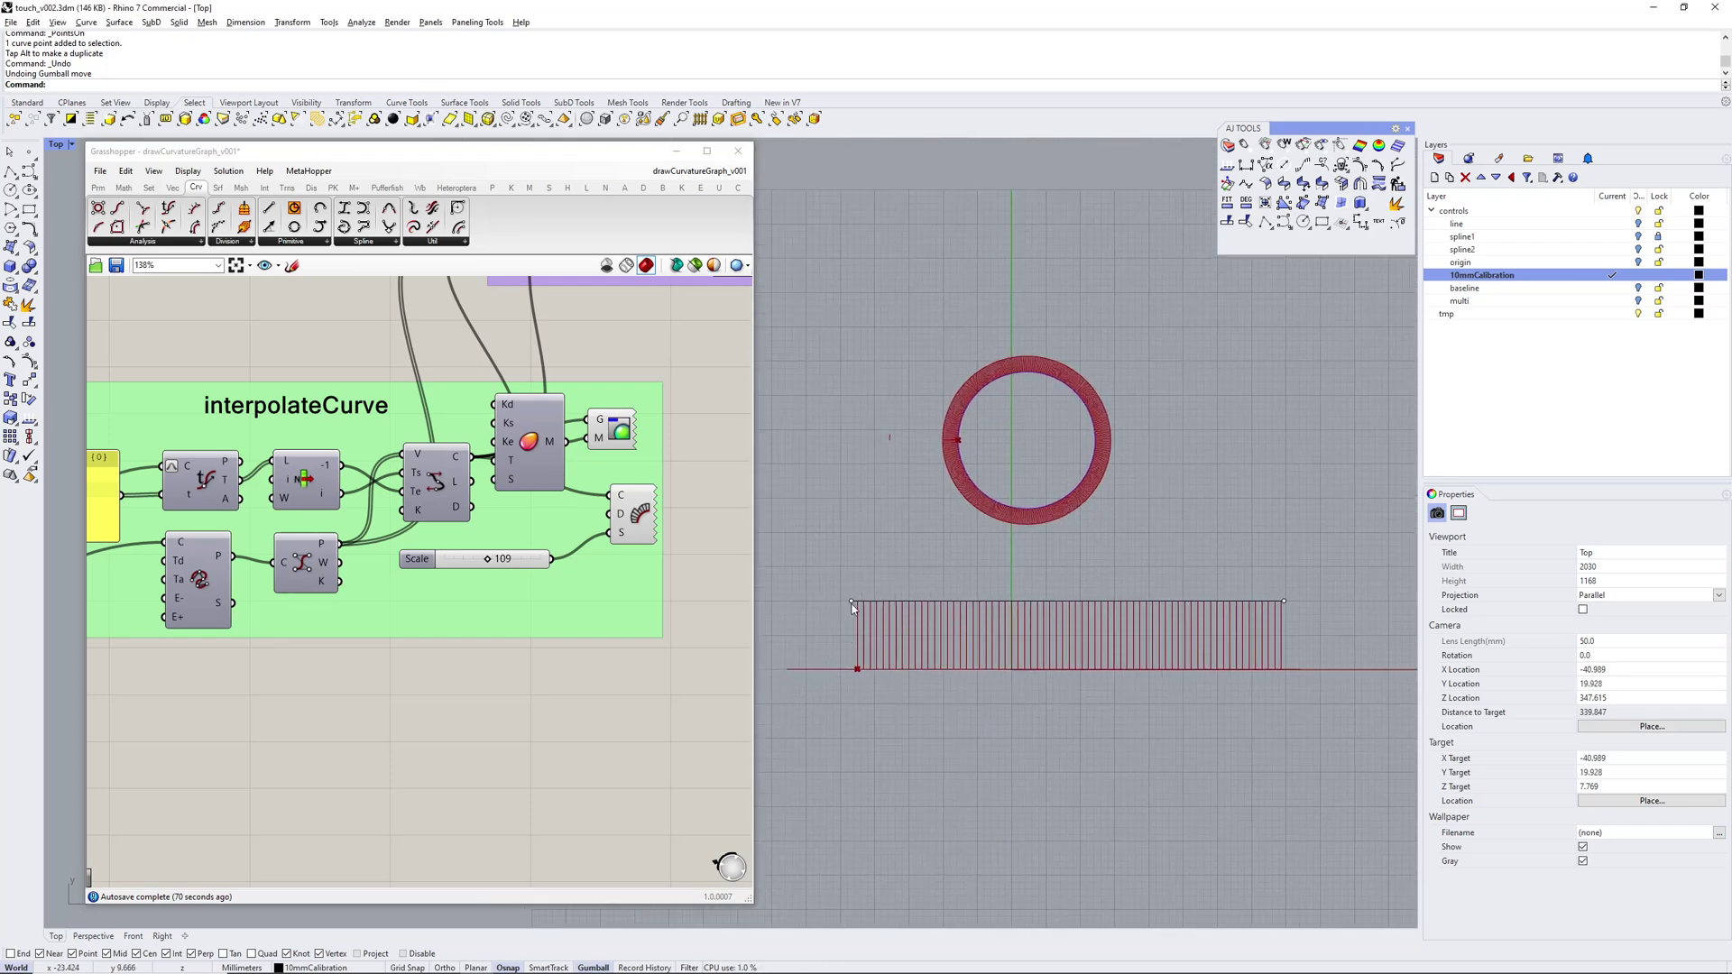
left_click(852, 603)
right_click_drag(926, 672, 1020, 632)
left_click_drag(947, 514, 947, 524)
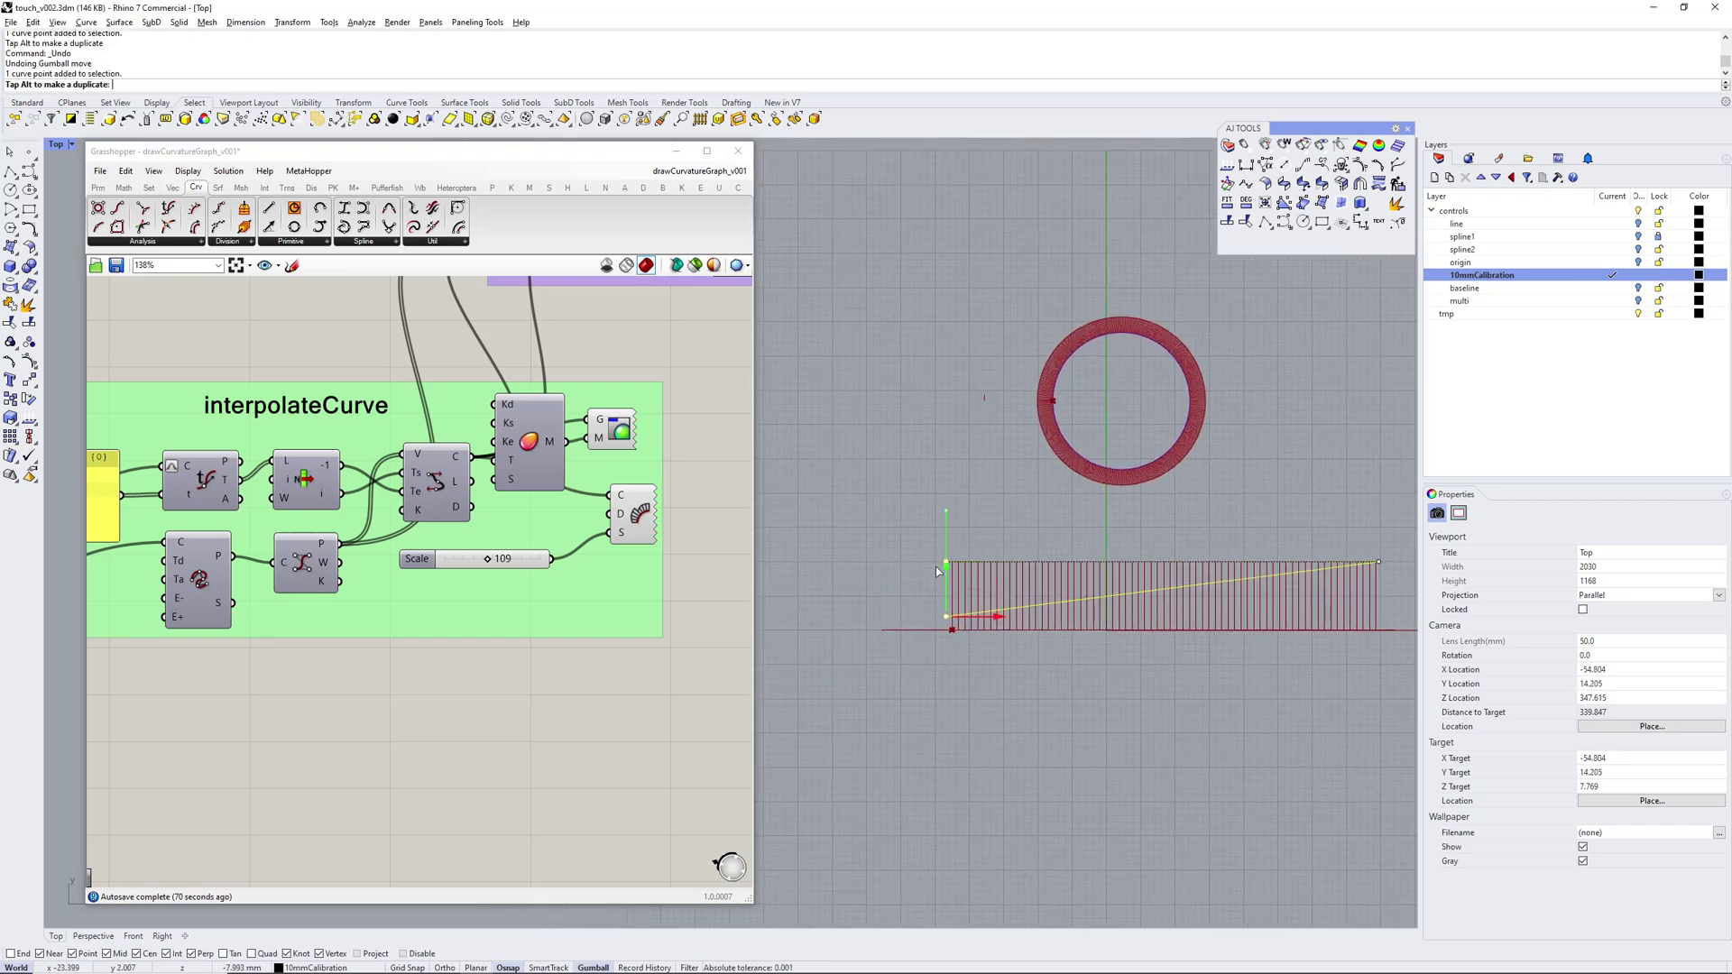
left_click_drag(937, 570, 929, 580)
Examine the generated spiral curve's comb and the row of radius marks beside its start point in the Top view
right_click_drag(1157, 420, 1093, 491)
right_click_drag(1092, 569, 1016, 606)
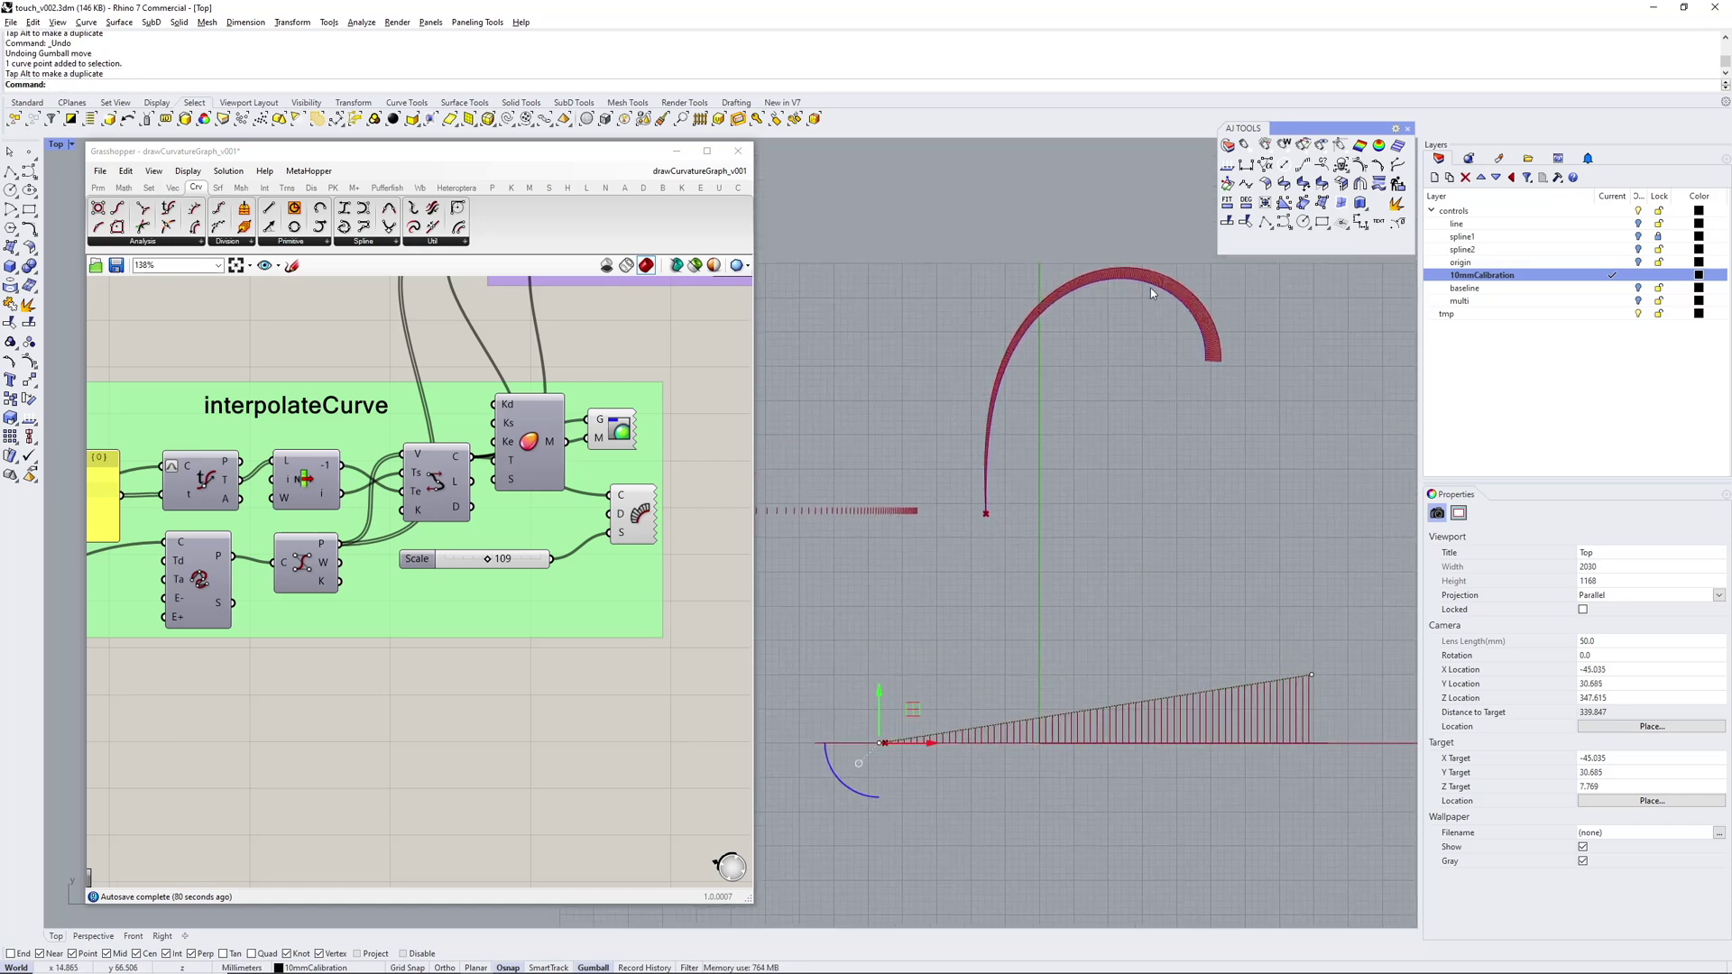
right_click_drag(1058, 530, 1152, 462)
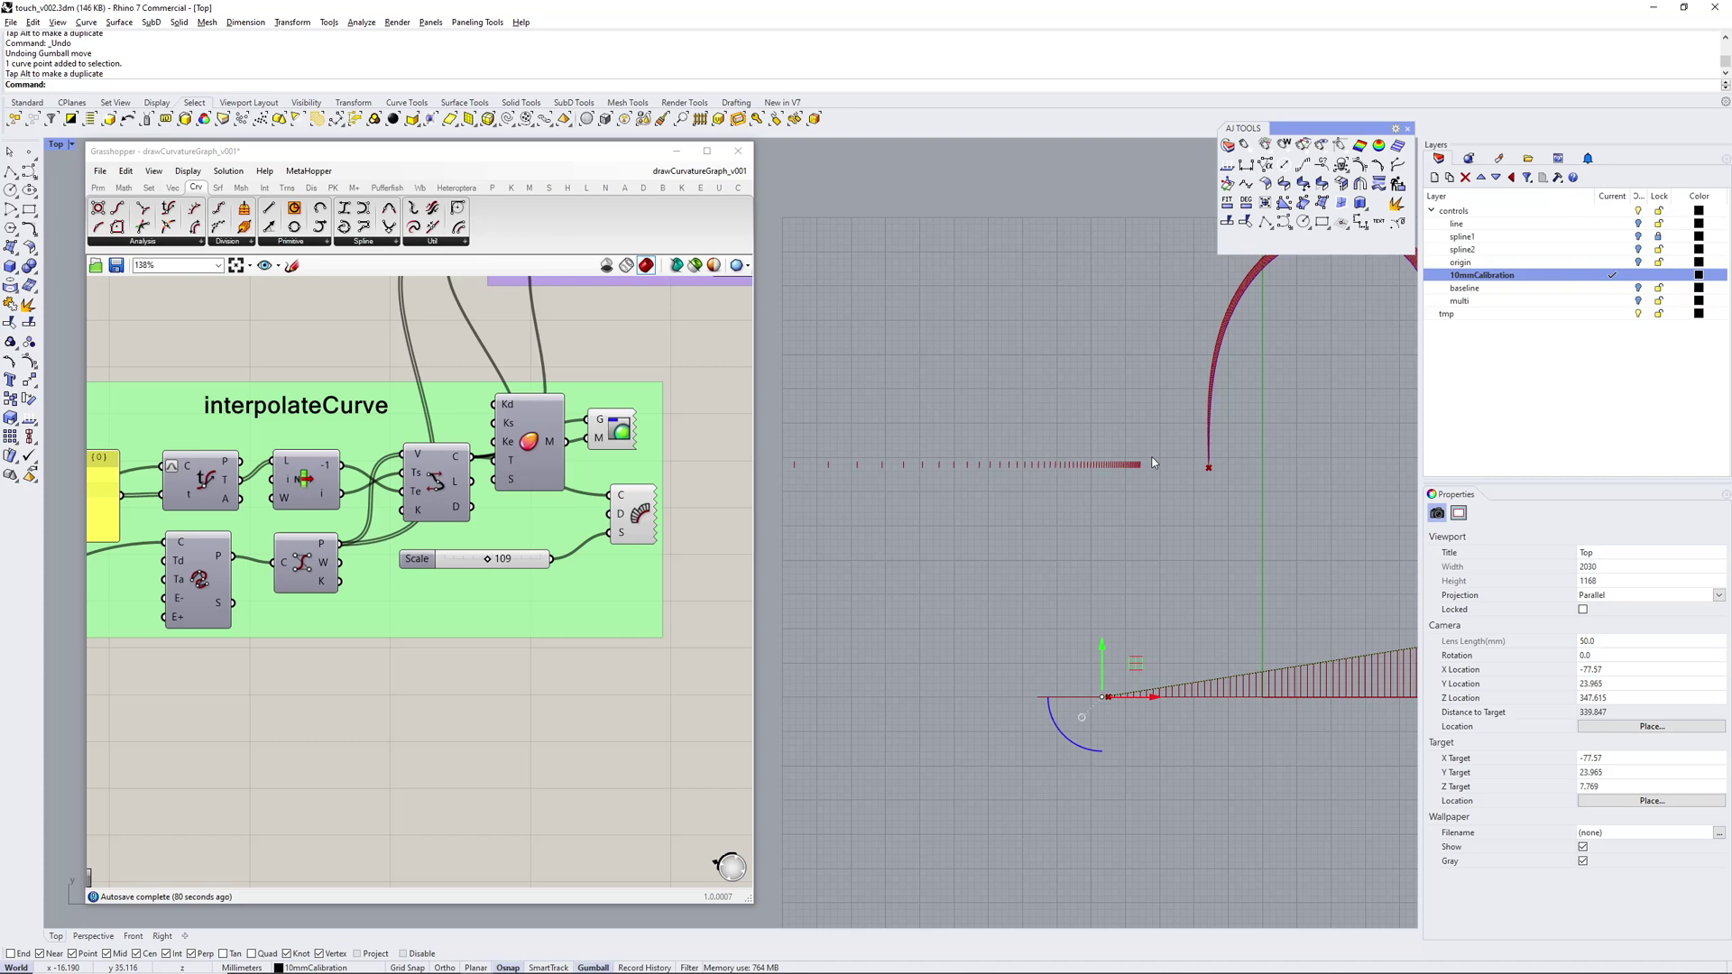
right_click_drag(875, 472, 1242, 473)
right_click_drag(1347, 474, 991, 467)
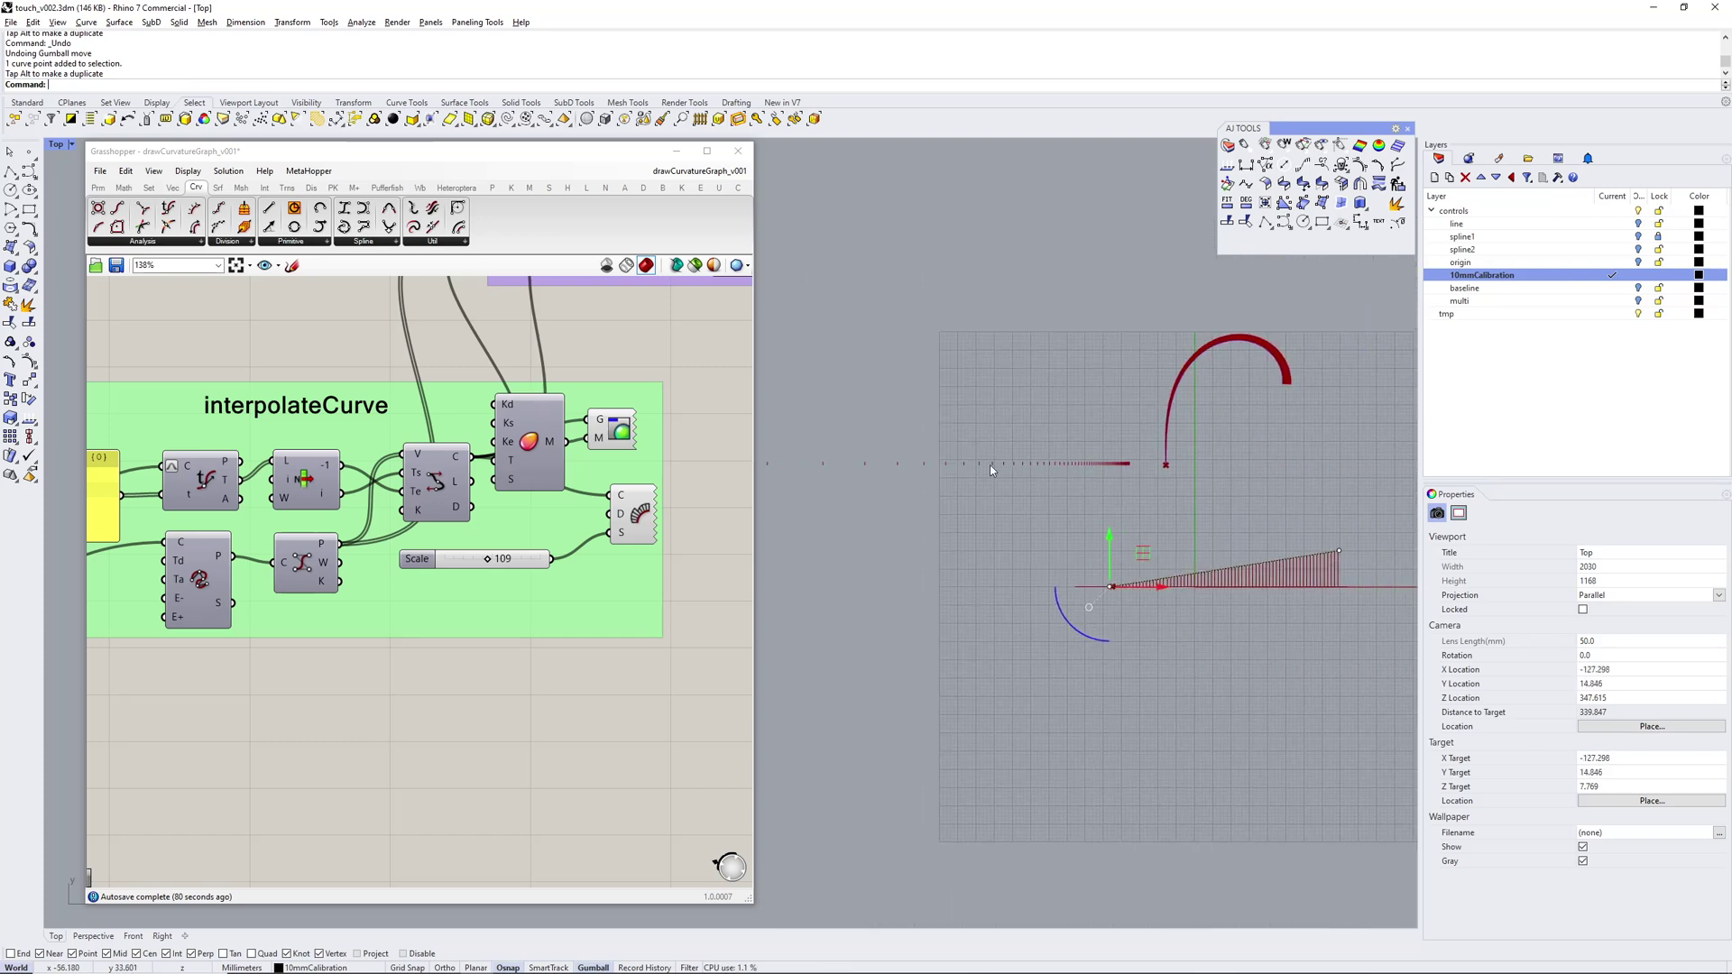
scroll(1135, 460, "up", 8)
scroll(1145, 462, "up", 5)
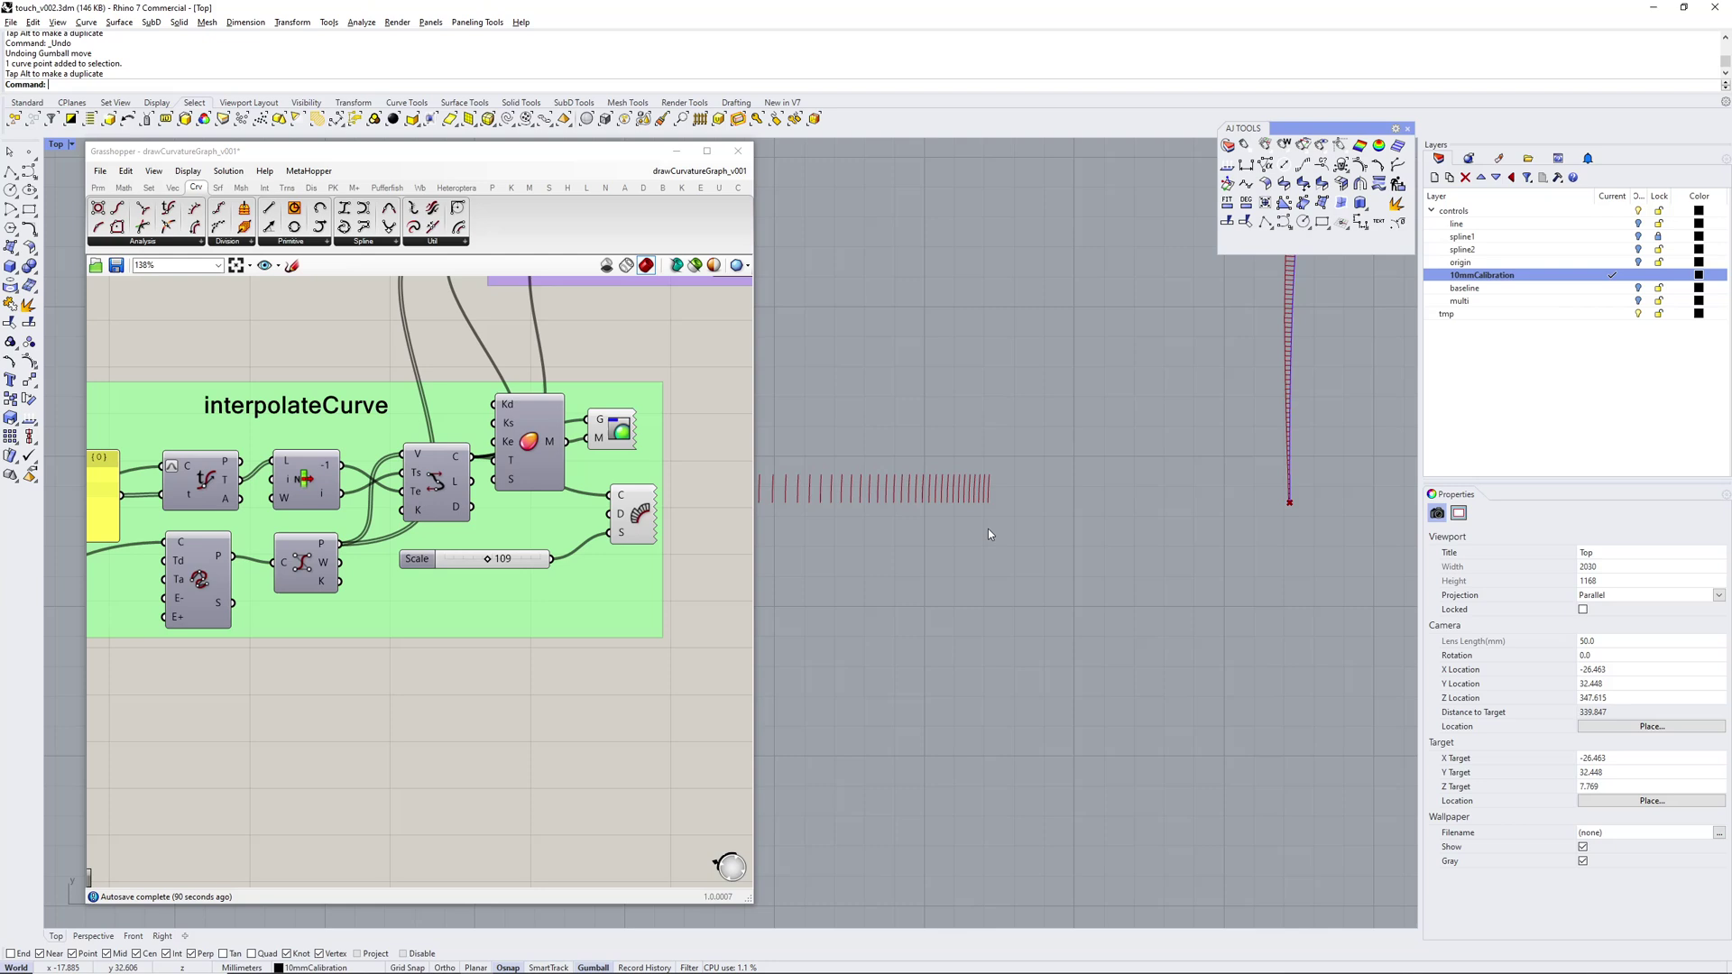
scroll(989, 534, "down", 4)
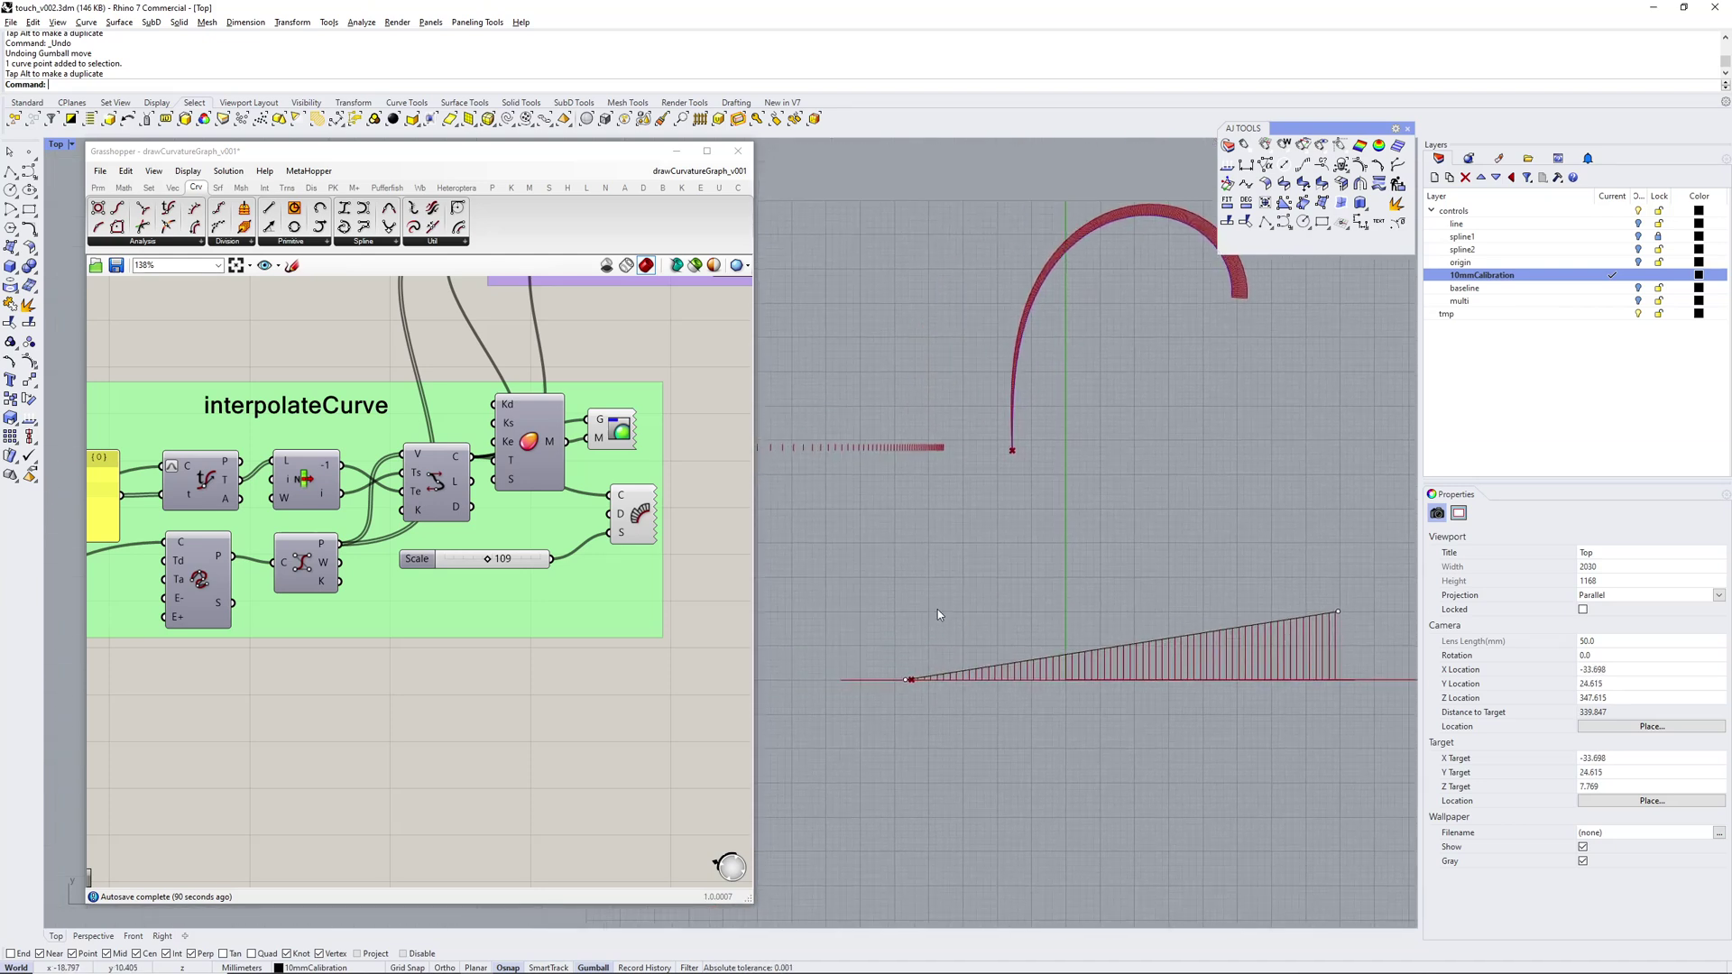
Raise the calibration line's starting control point slightly above its end point's height, then lower it below the baseline
left_click(905, 679)
left_click_drag(907, 635, 911, 589)
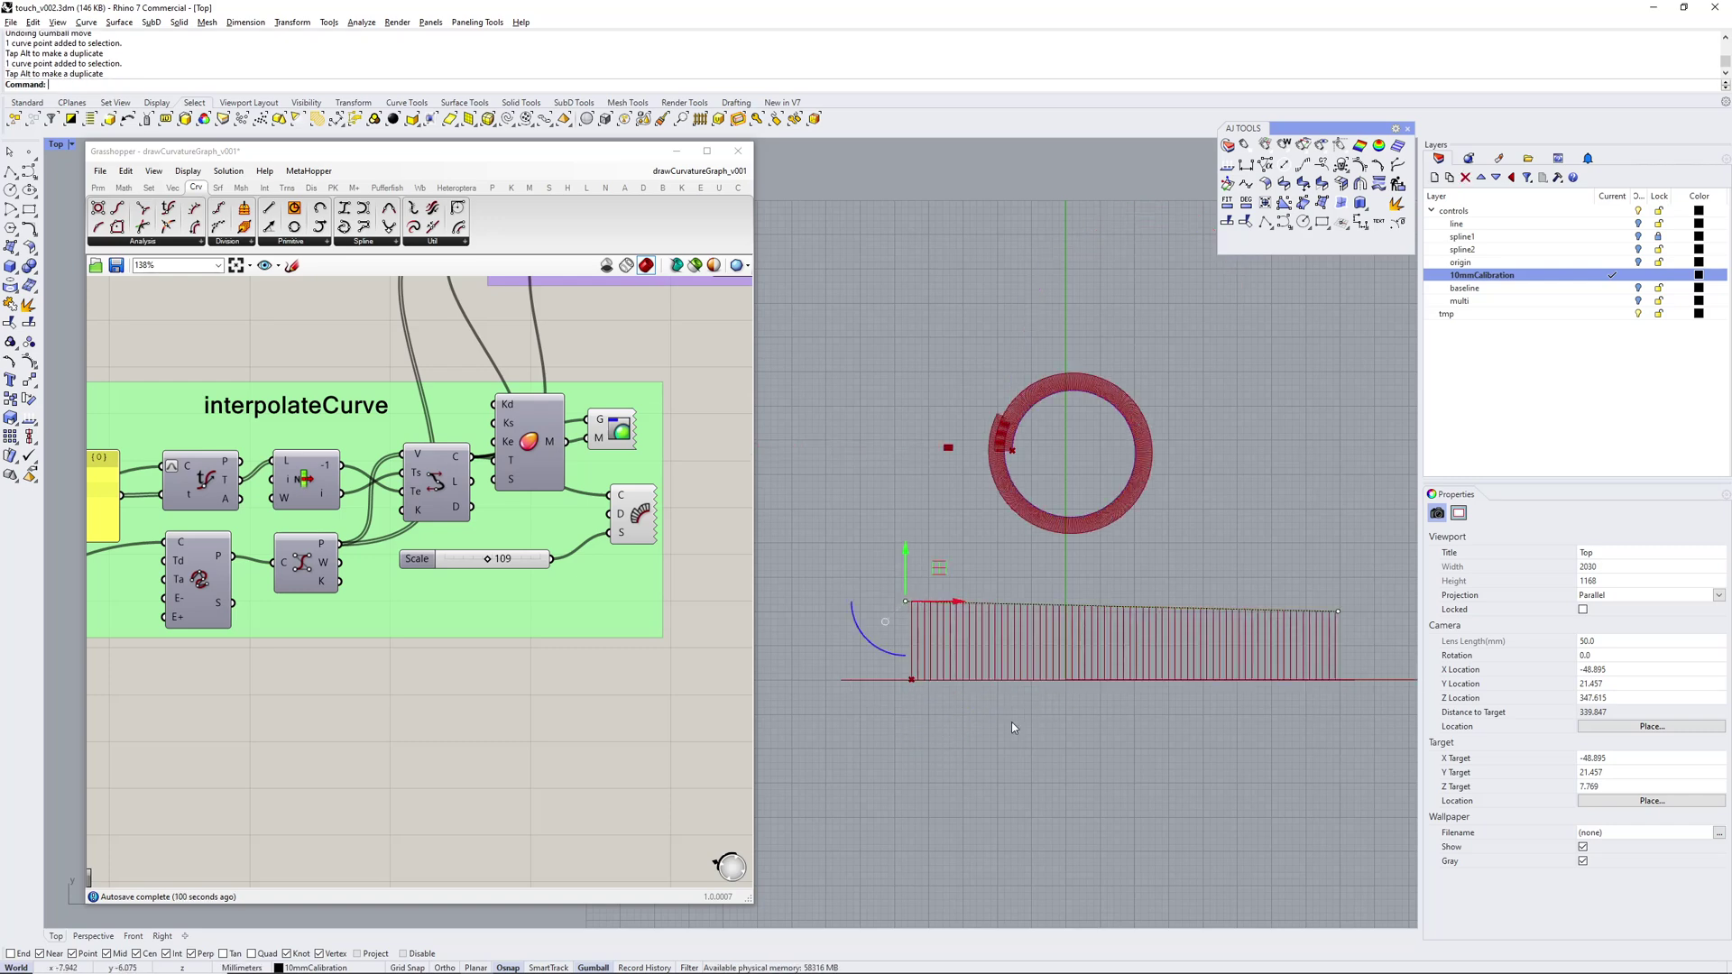
left_click_drag(906, 552, 894, 712)
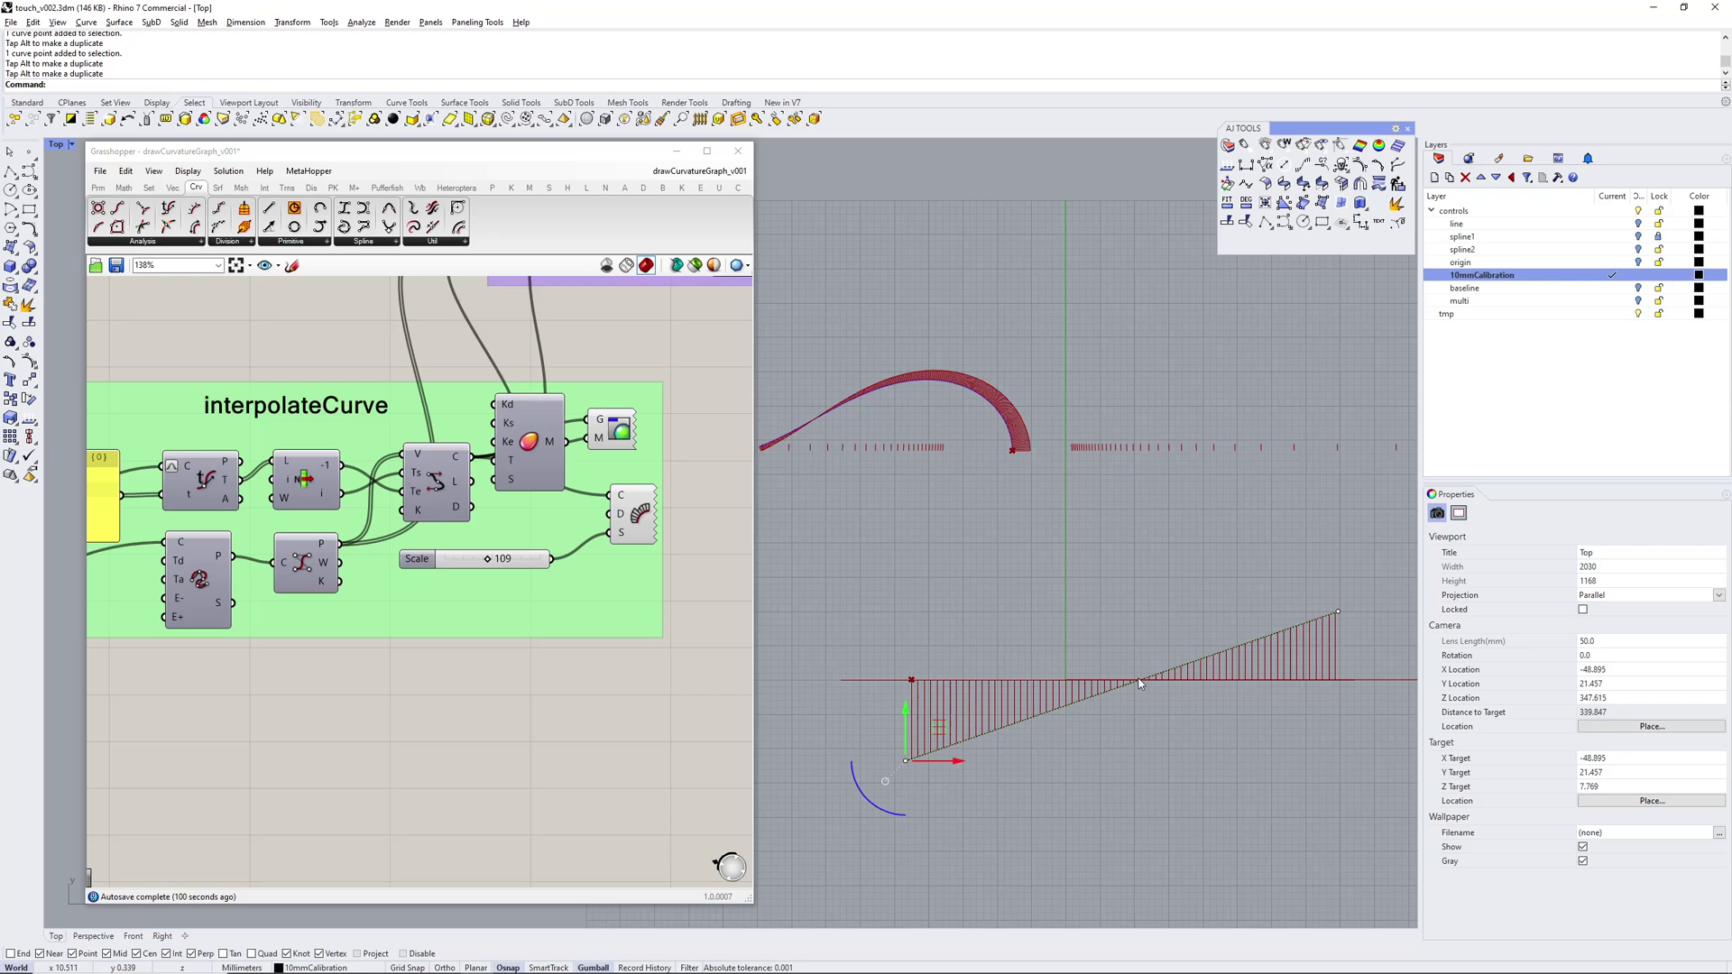
right_click_drag(1026, 562, 1177, 553)
right_click_drag(901, 506, 936, 540)
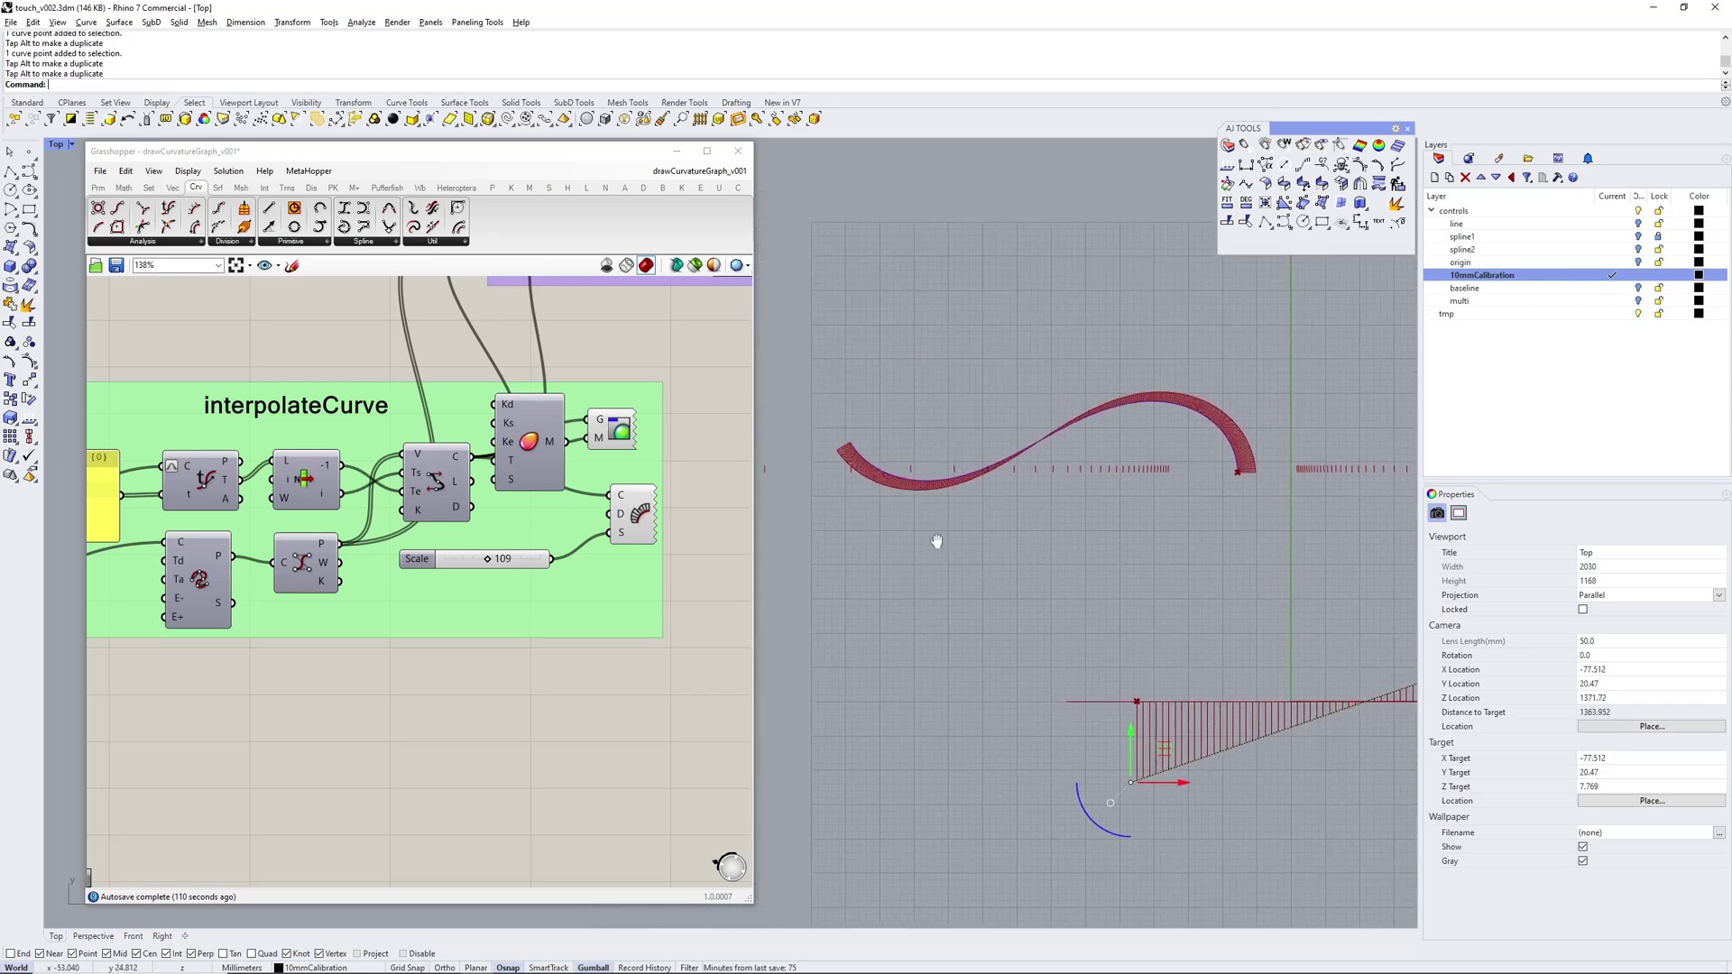
Move the calibration line's starting control point slightly further below the baseline to reshape the S-curve
scroll(1064, 532, "down", 2)
right_click_drag(1283, 738, 1165, 695)
left_click_drag(985, 616, 985, 638)
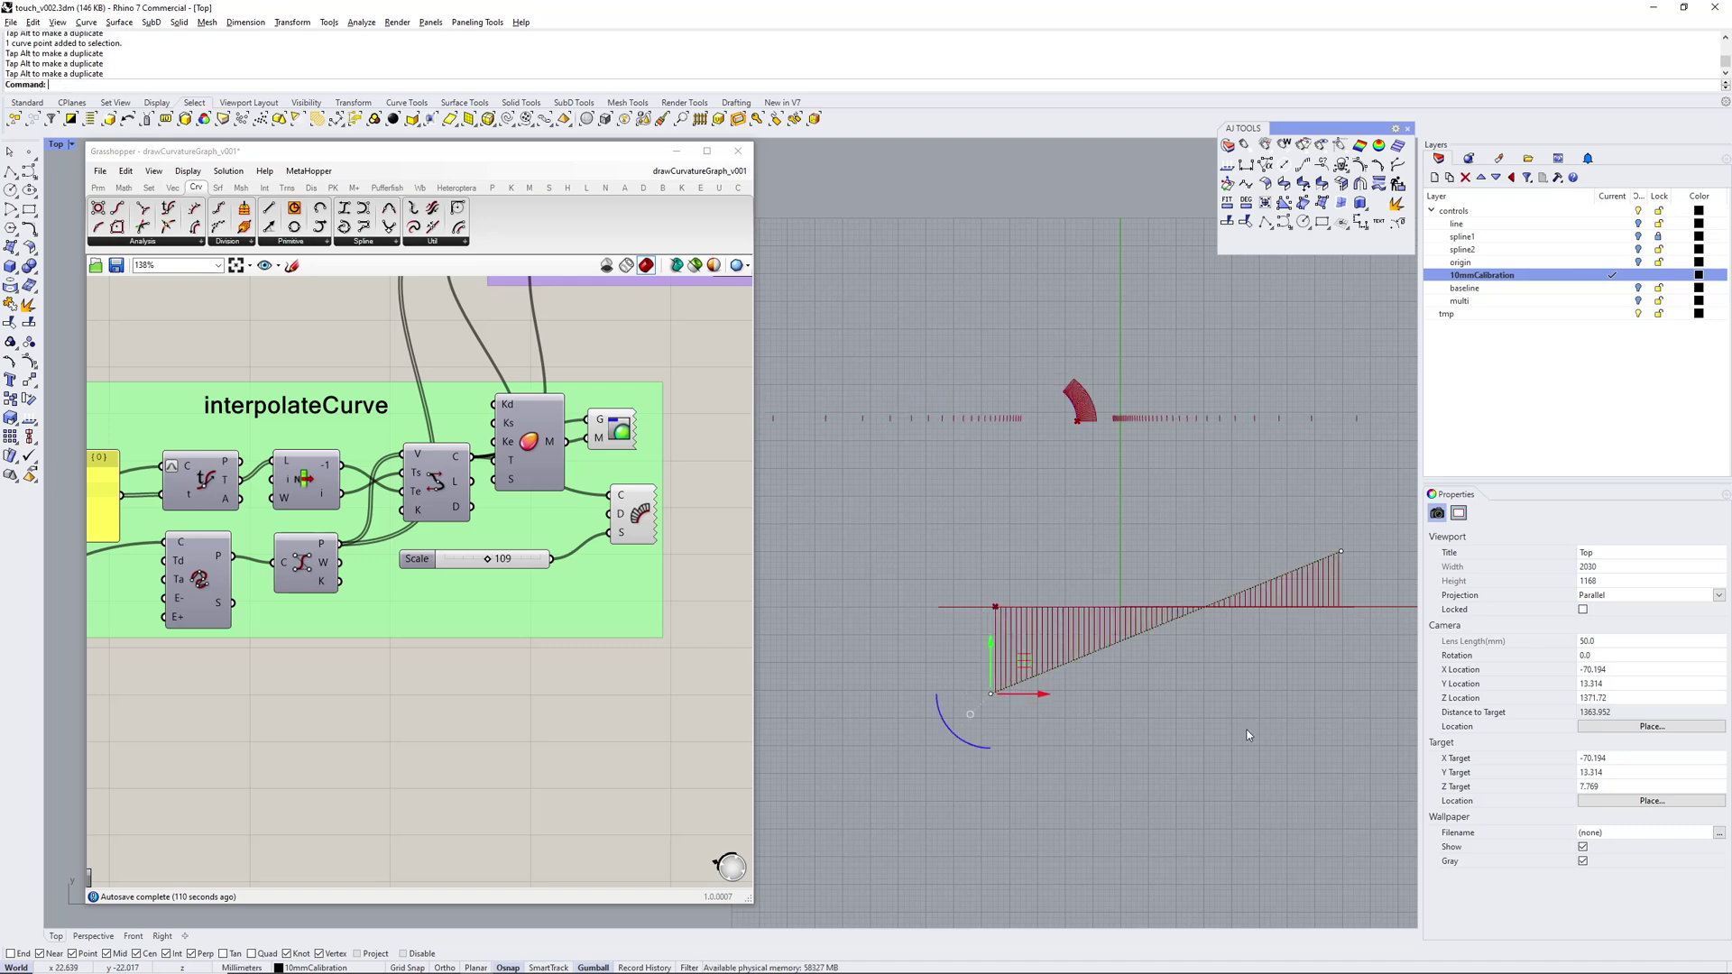
scroll(1205, 678, "down", 2)
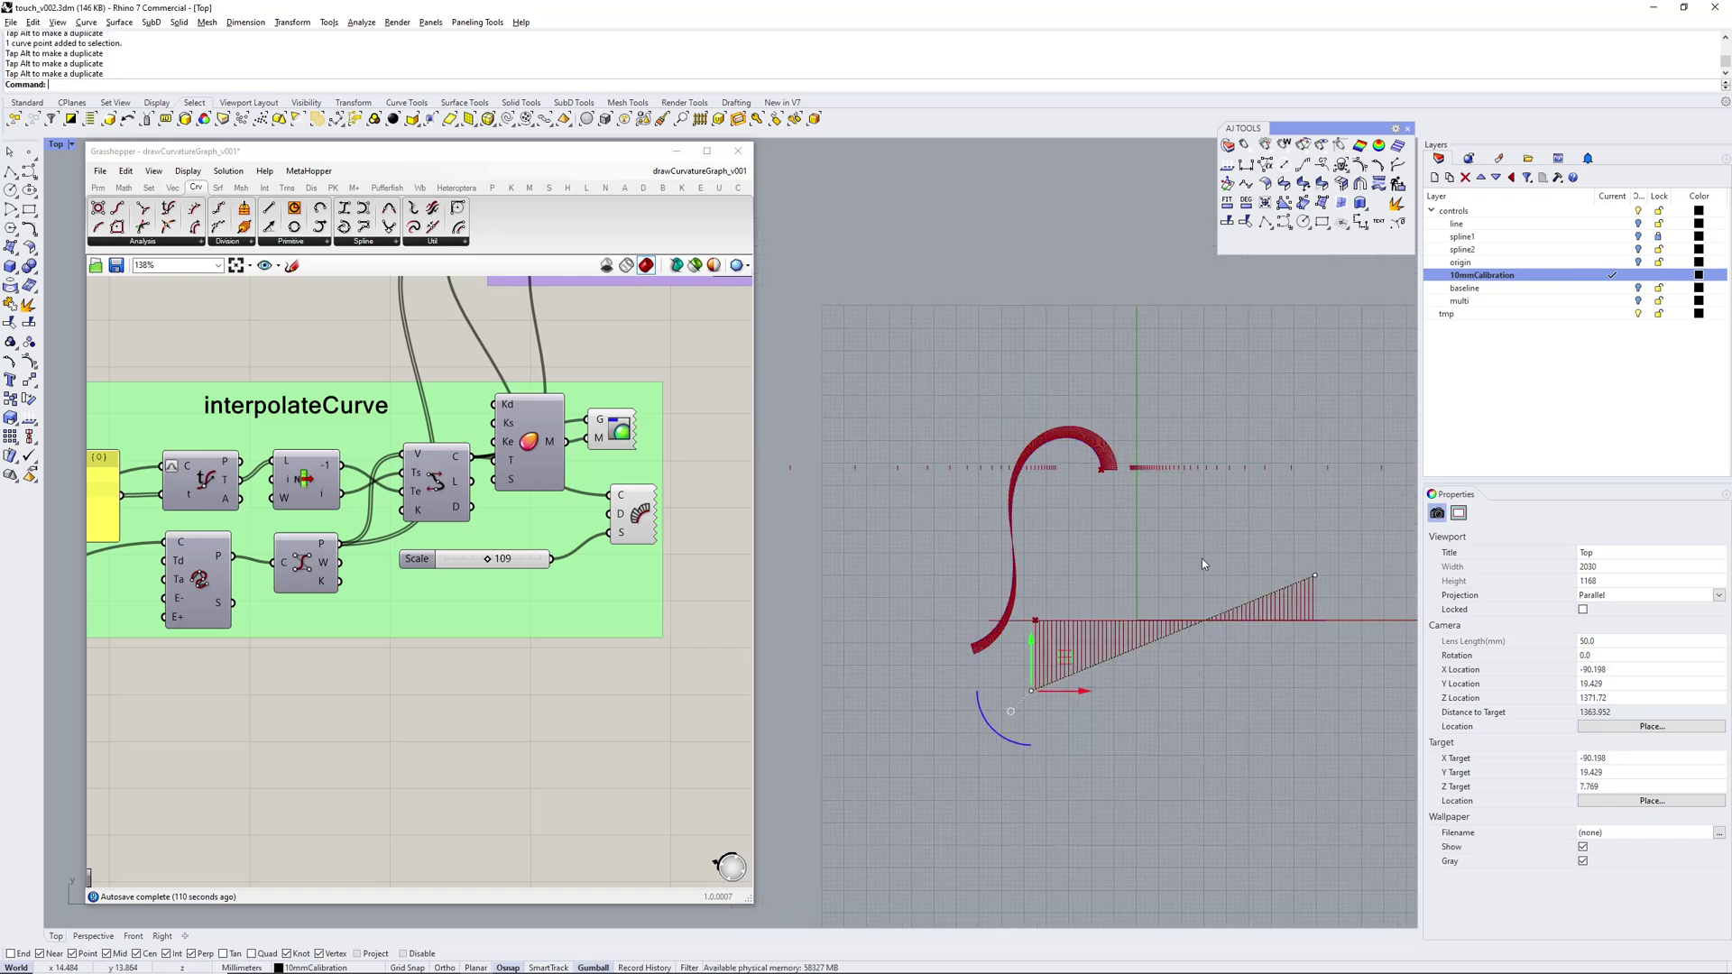
Raise the calibration line's end control point slightly further above the baseline and clear the selection
scroll(1176, 491, "up", 3)
left_click(1345, 536)
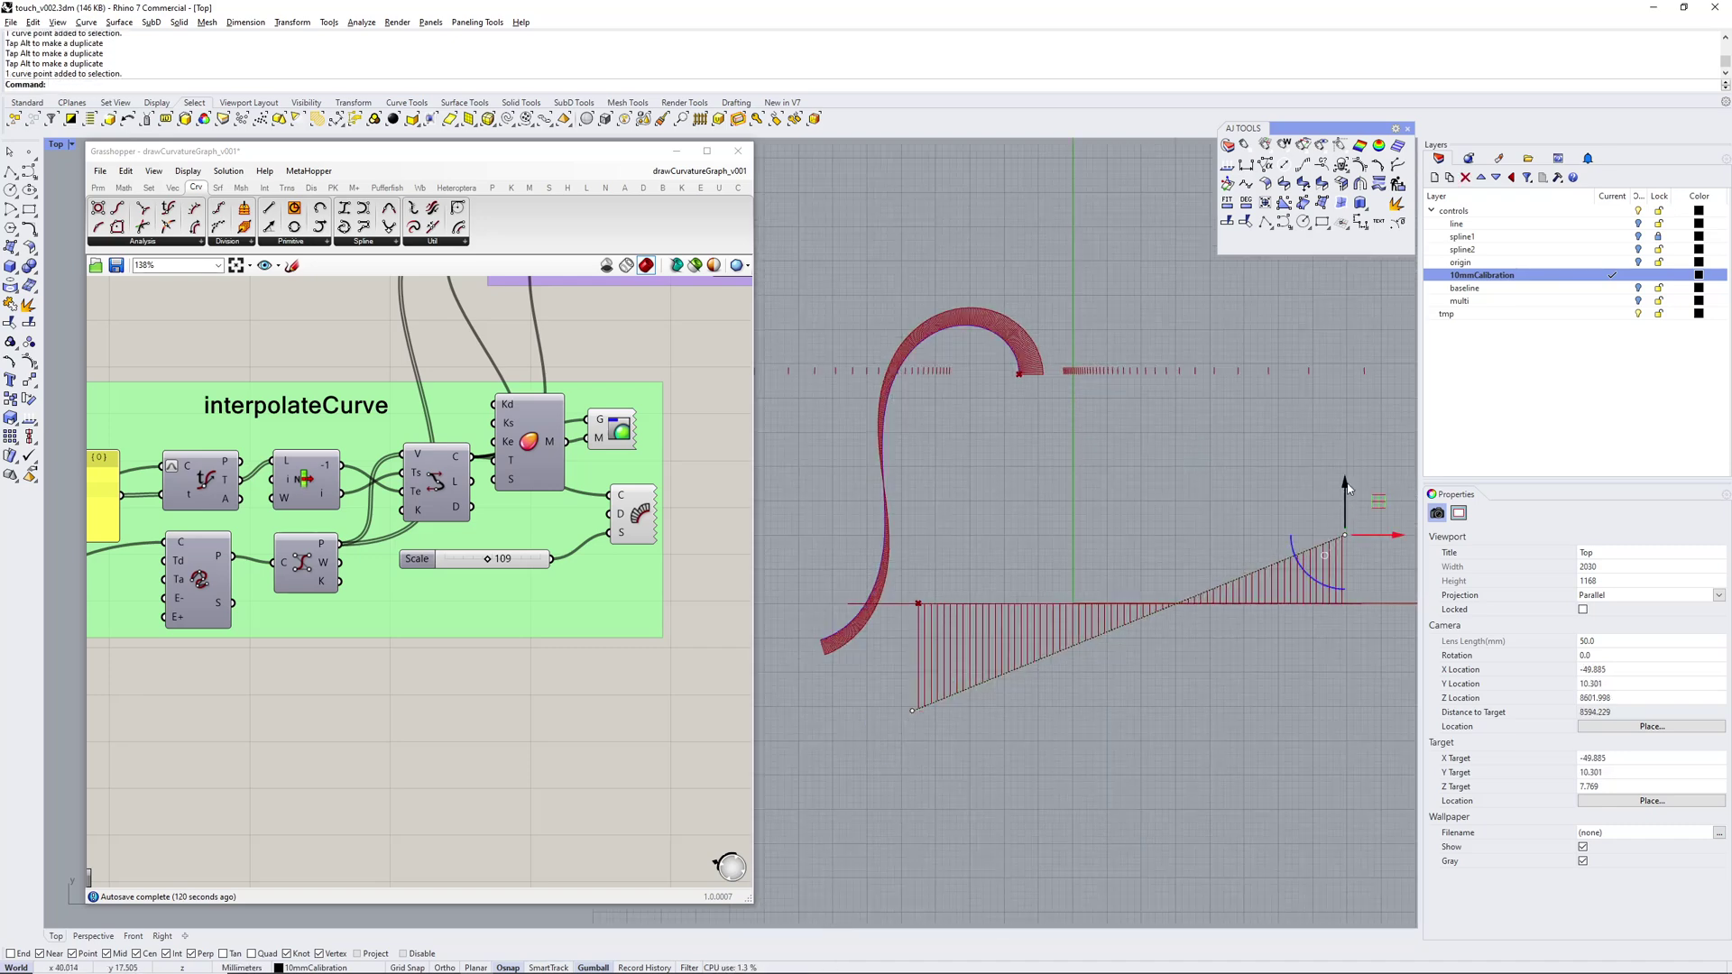
left_click_drag(1347, 489, 1347, 472)
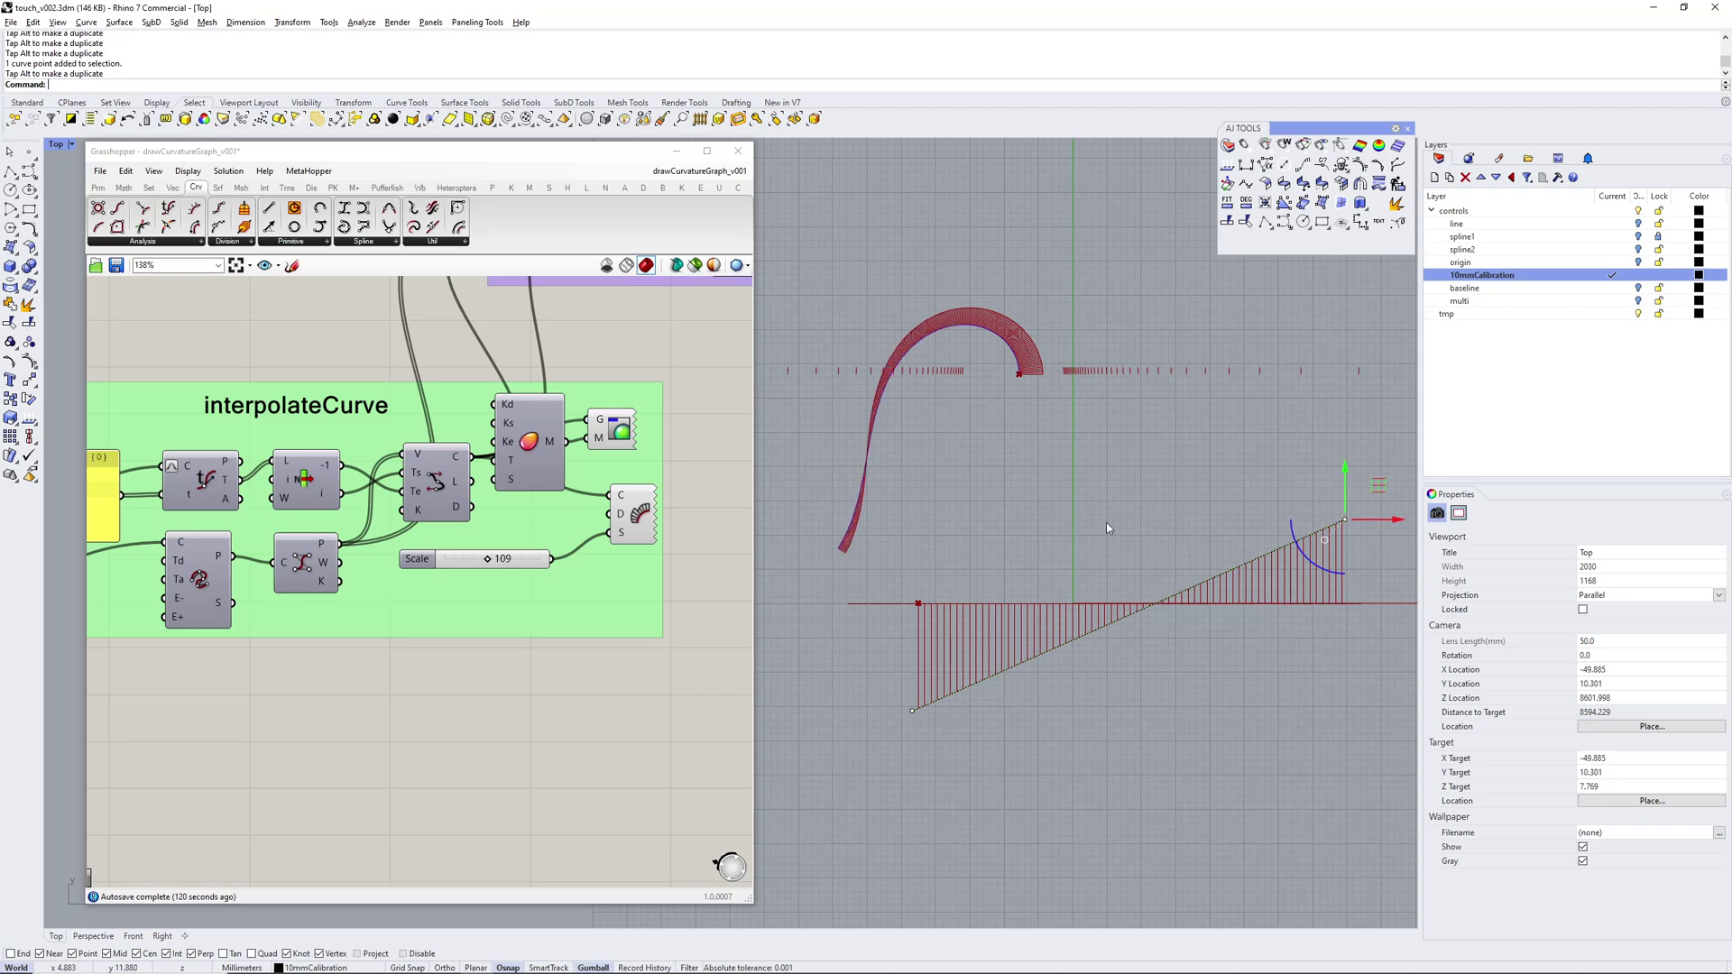
right_click_drag(1106, 523, 1155, 517)
right_click_drag(1270, 574, 1171, 571)
left_click(1187, 527)
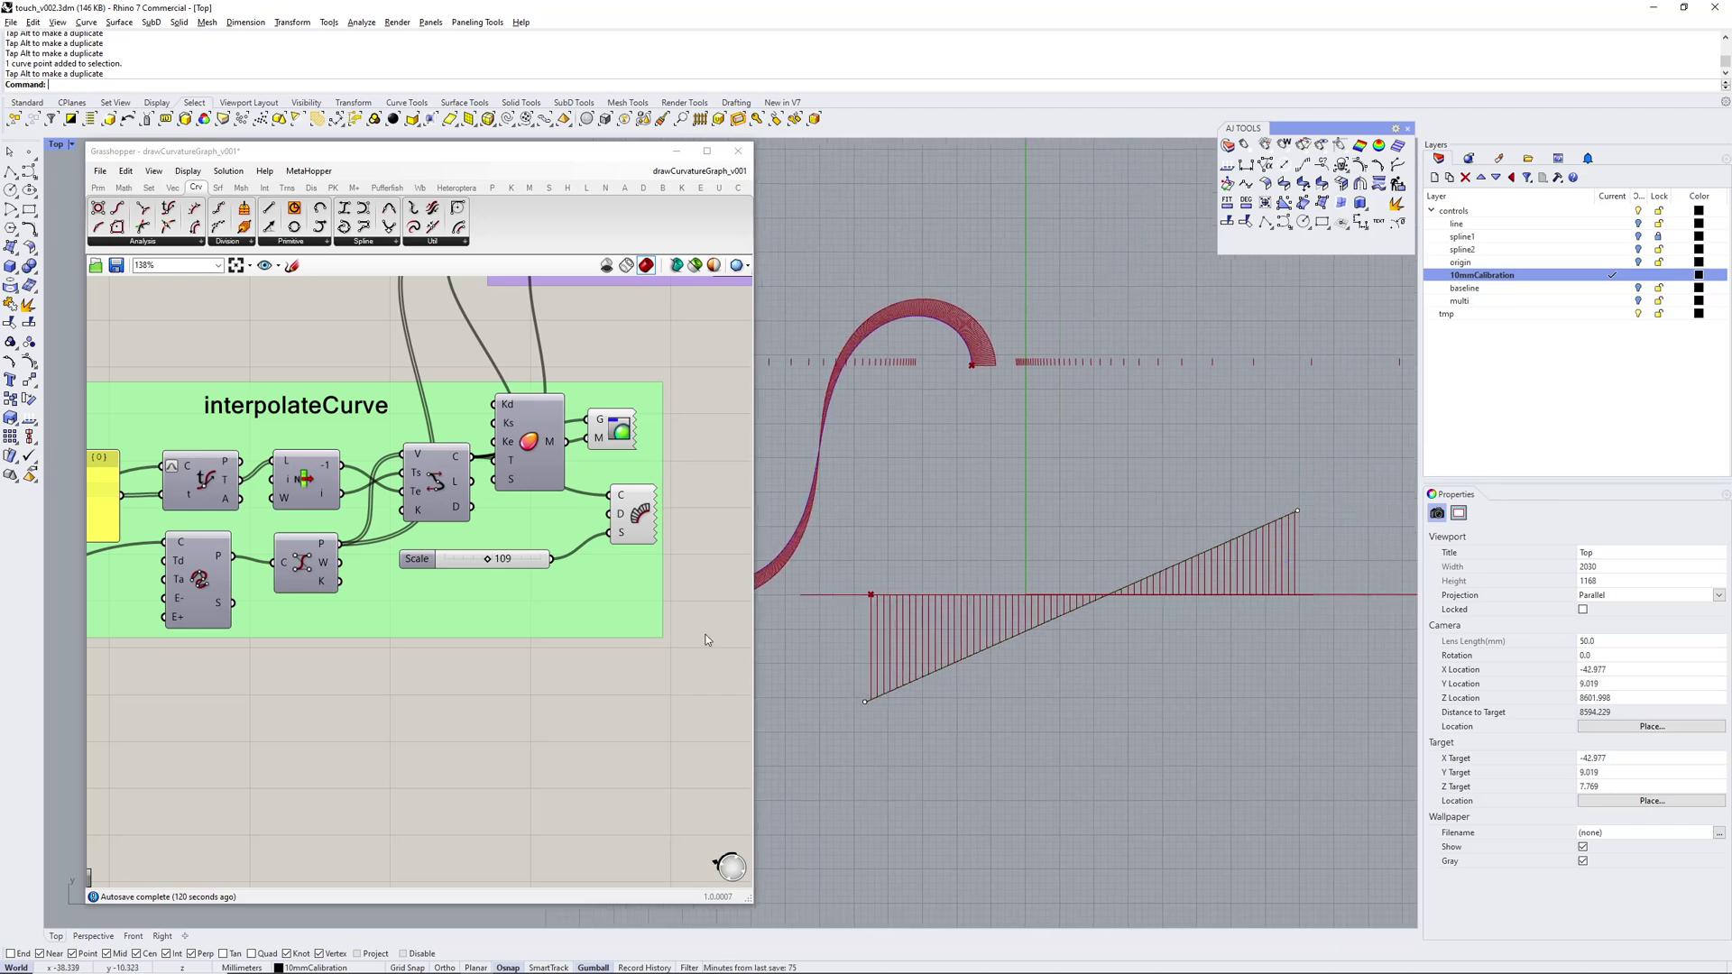
Compare the curve lengths in the two panels fed by the length components below the main definition groups
scroll(622, 625, "down", 9)
right_click_drag(470, 649, 496, 542)
scroll(496, 542, "down", 4)
right_click_drag(317, 585, 492, 545)
right_click_drag(224, 558, 353, 546)
scroll(353, 546, "up", 1)
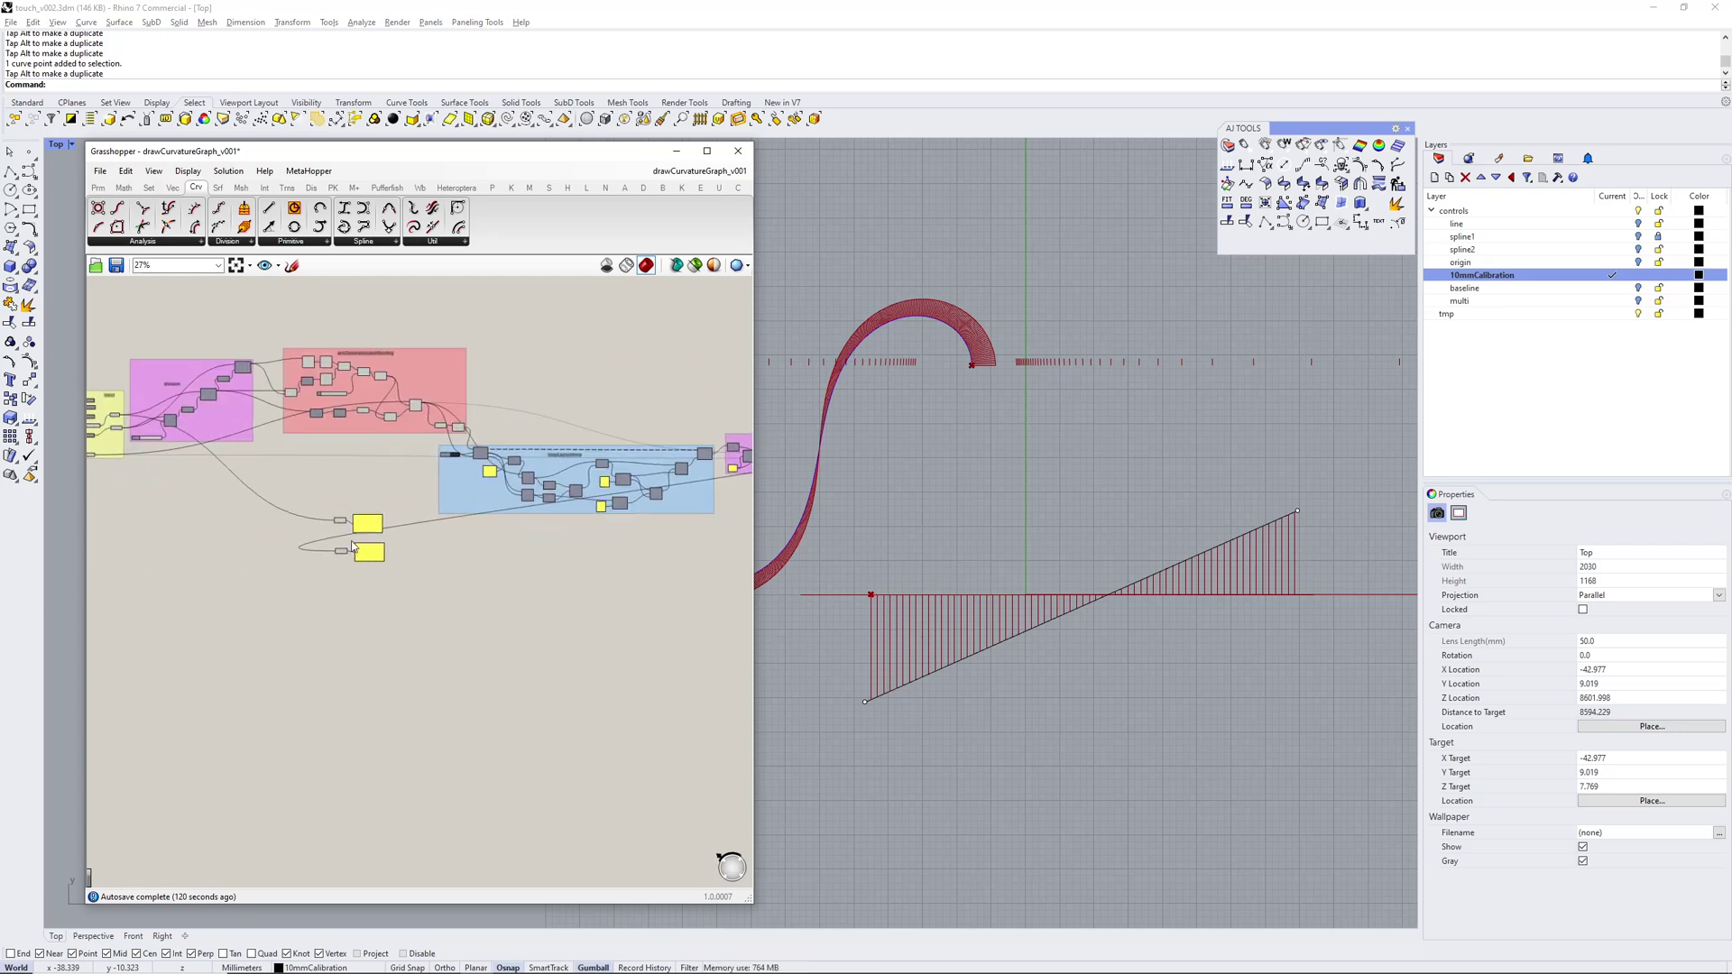
scroll(353, 547, "up", 8)
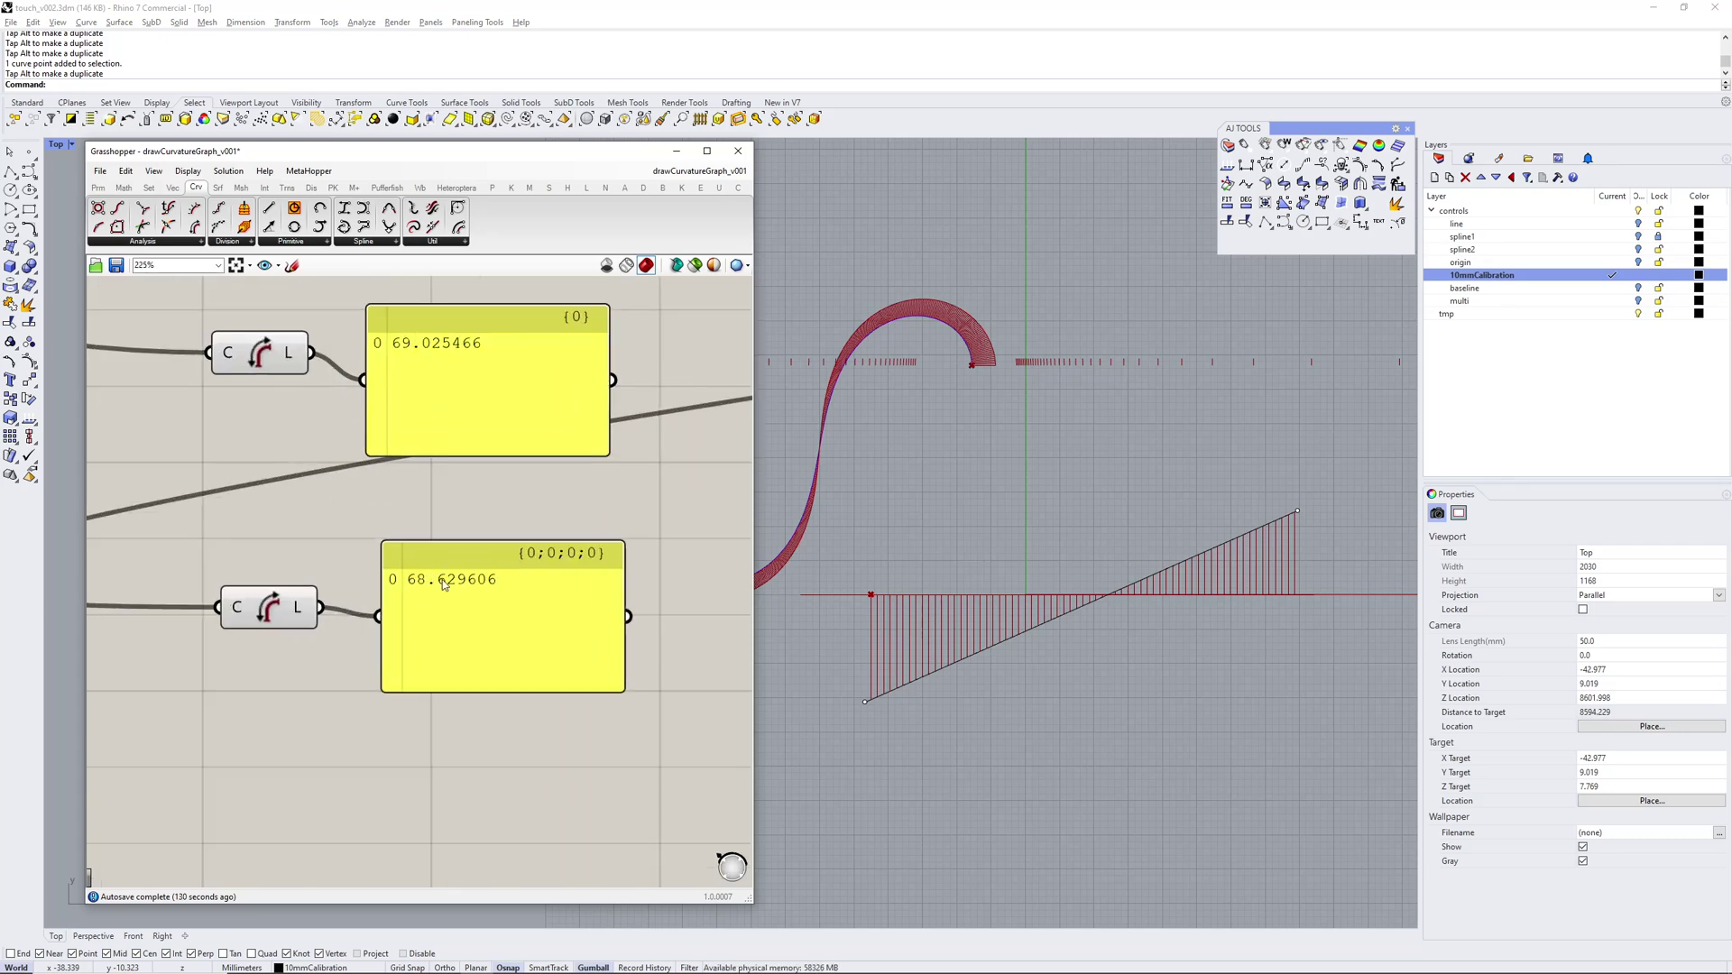
right_click_drag(507, 521, 501, 566)
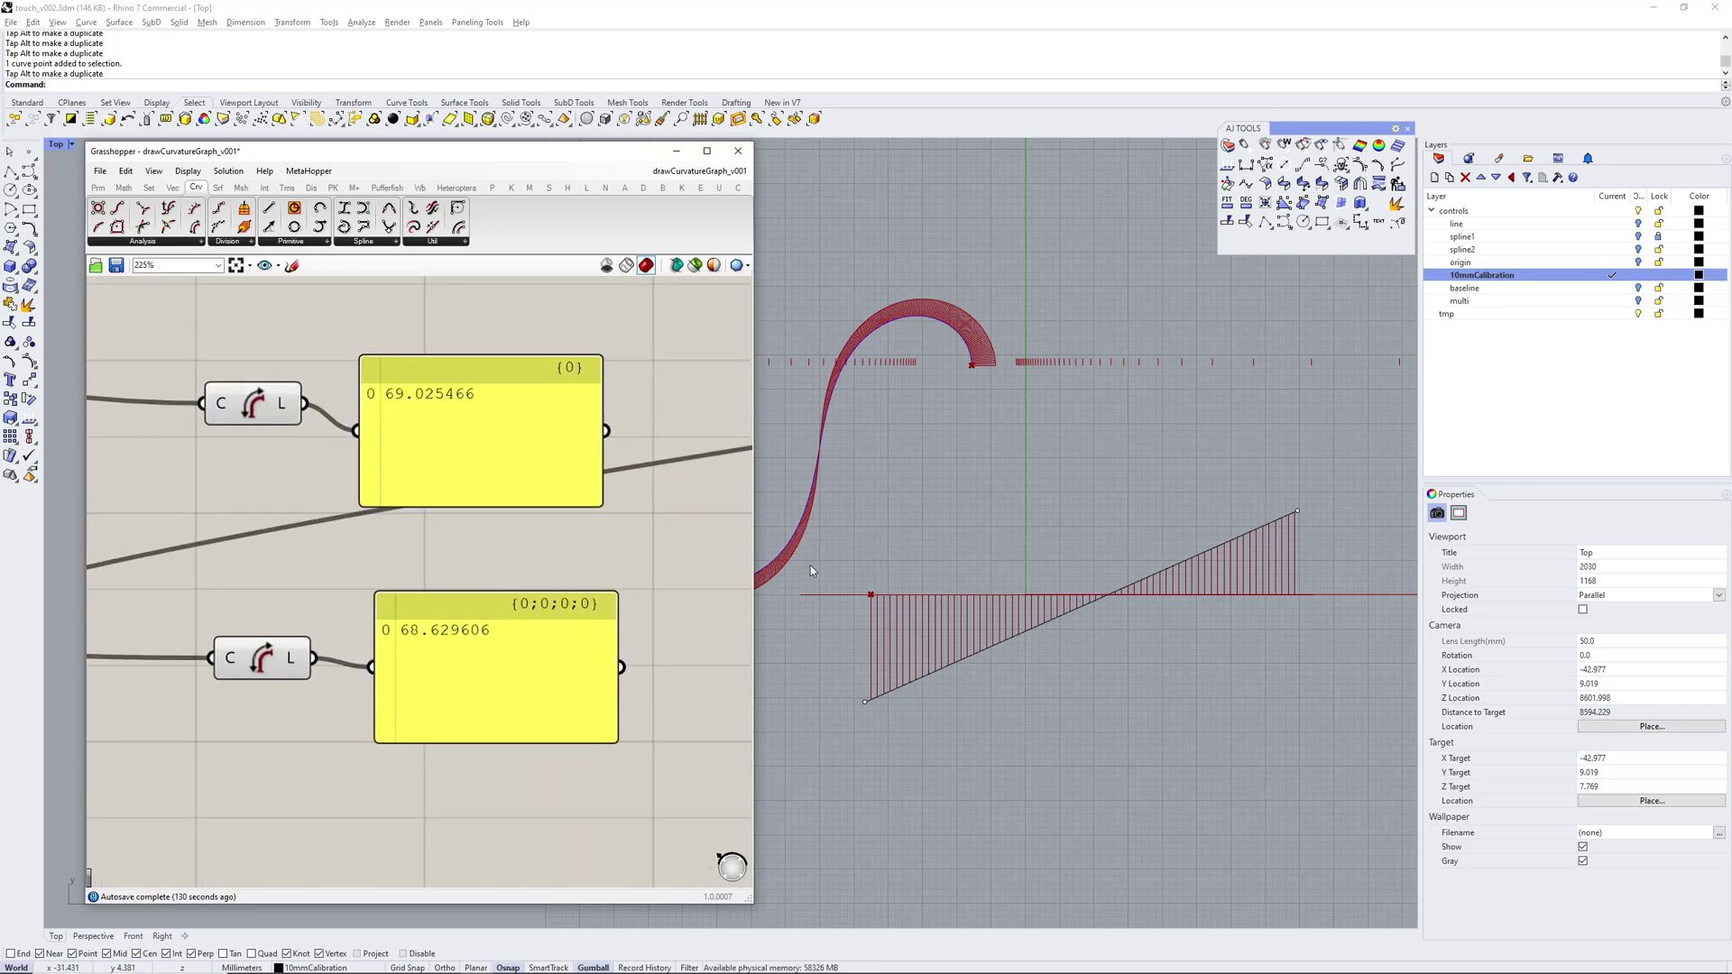
scroll(982, 372, "up", 5)
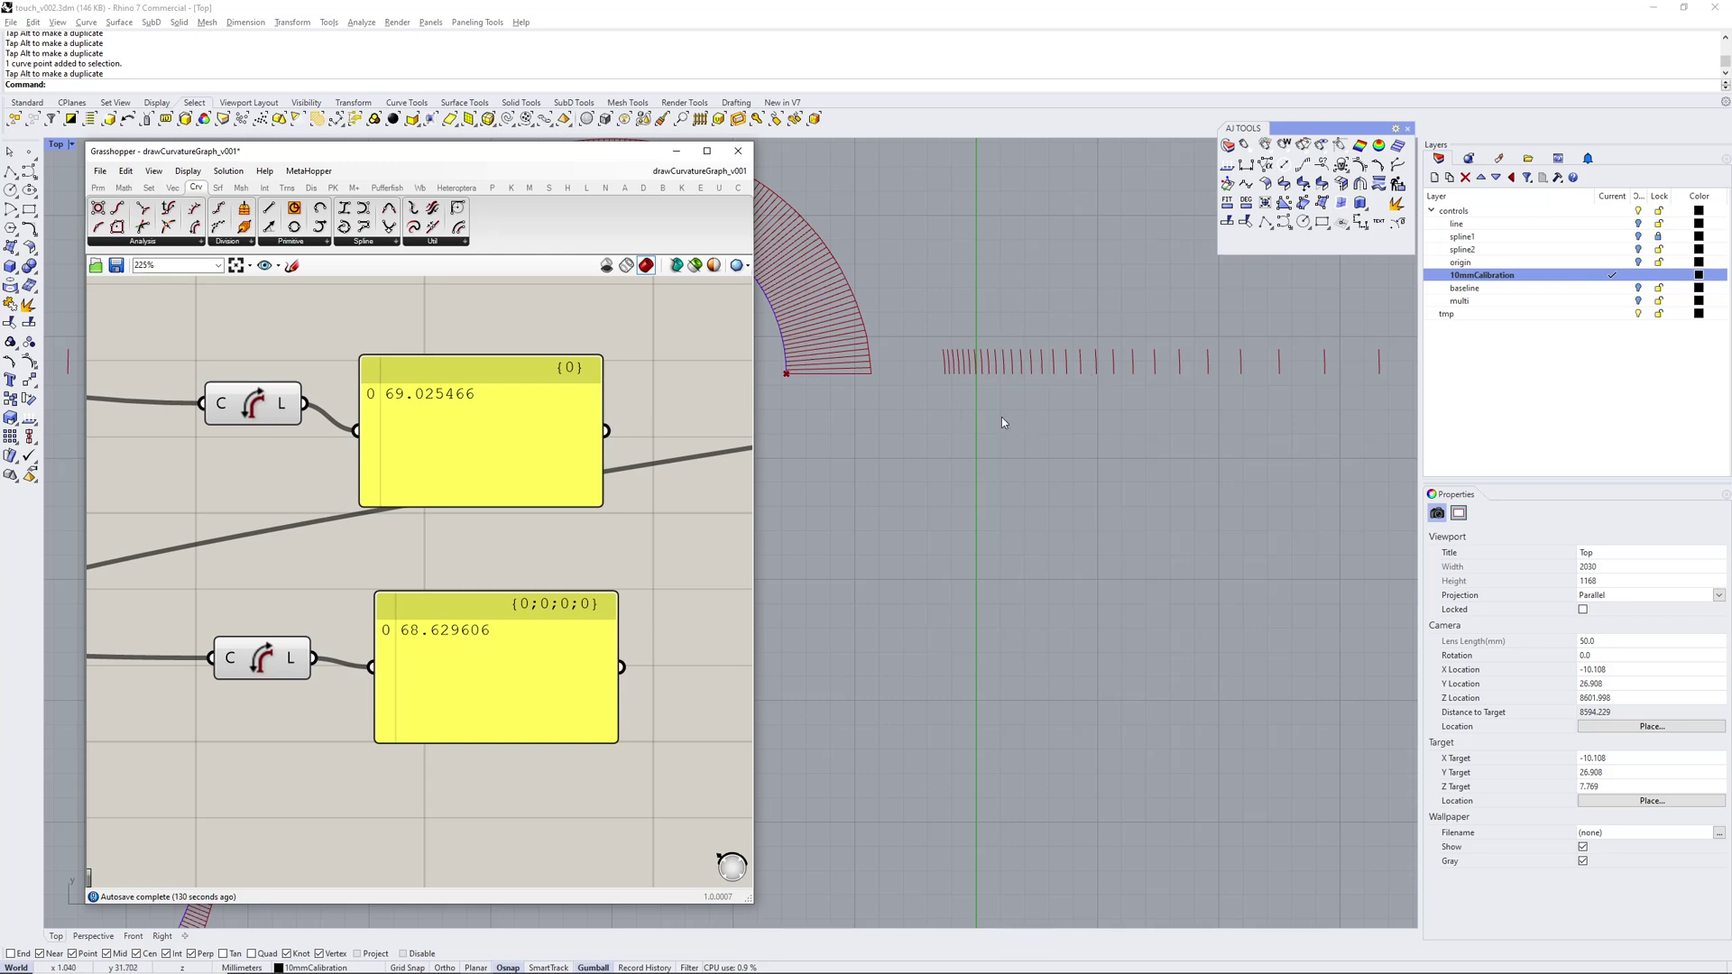
scroll(1034, 360, "down", 4)
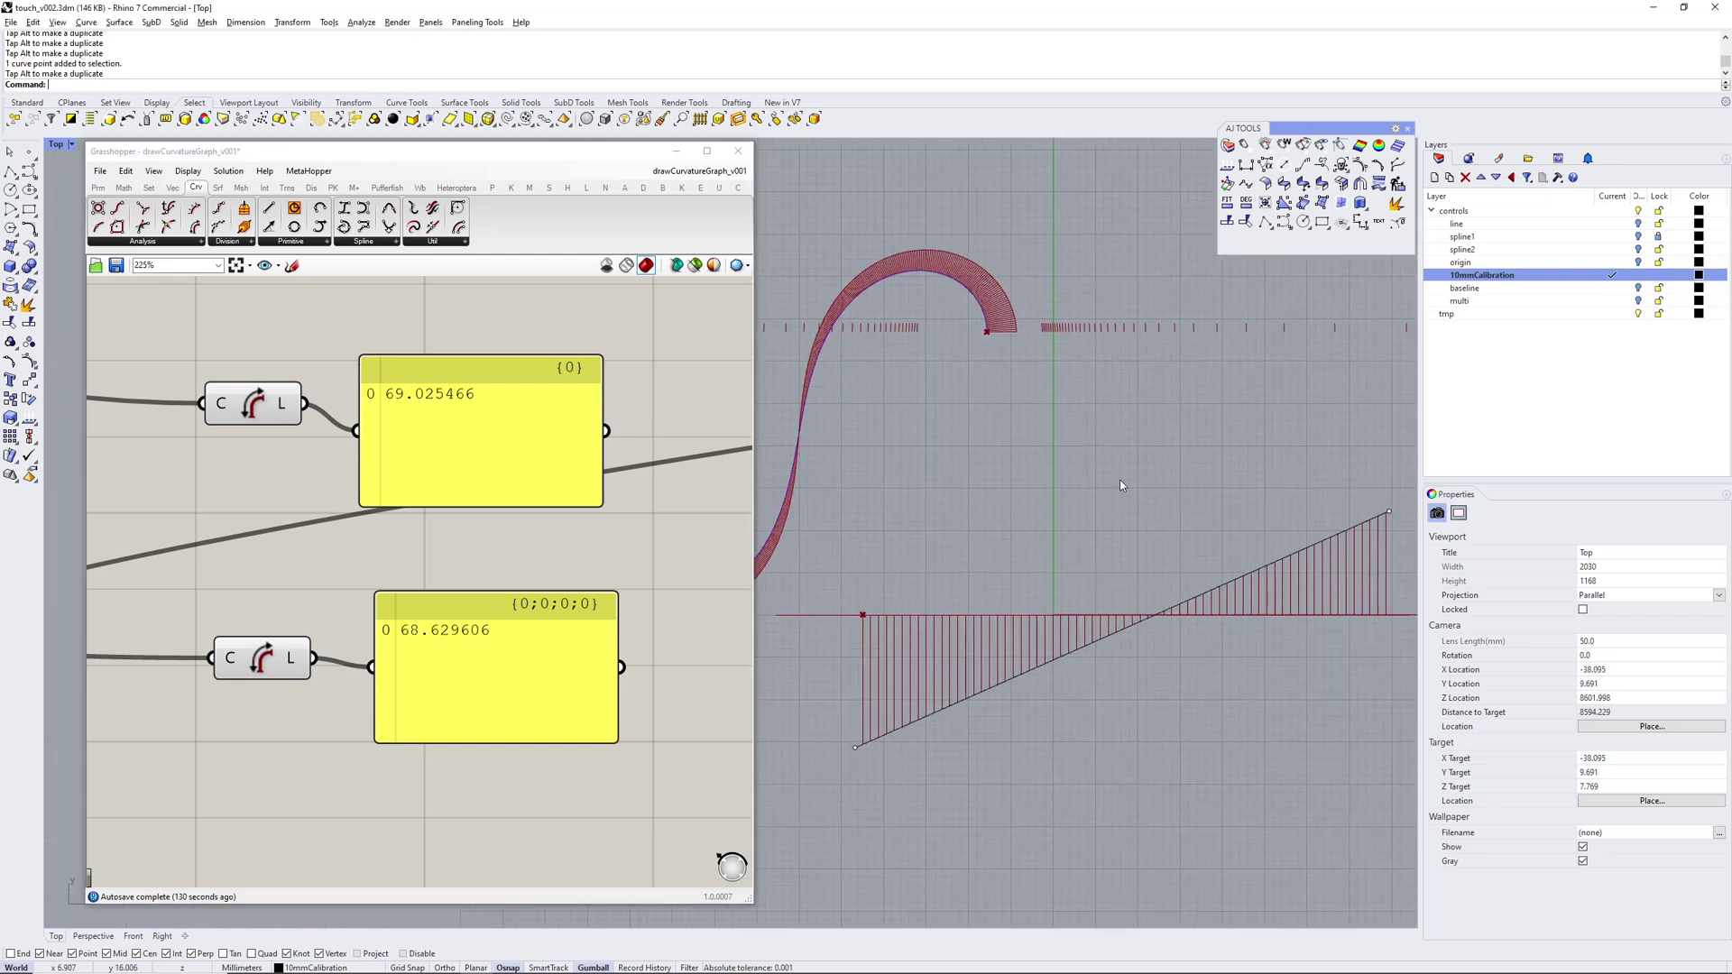
left_click(436, 669)
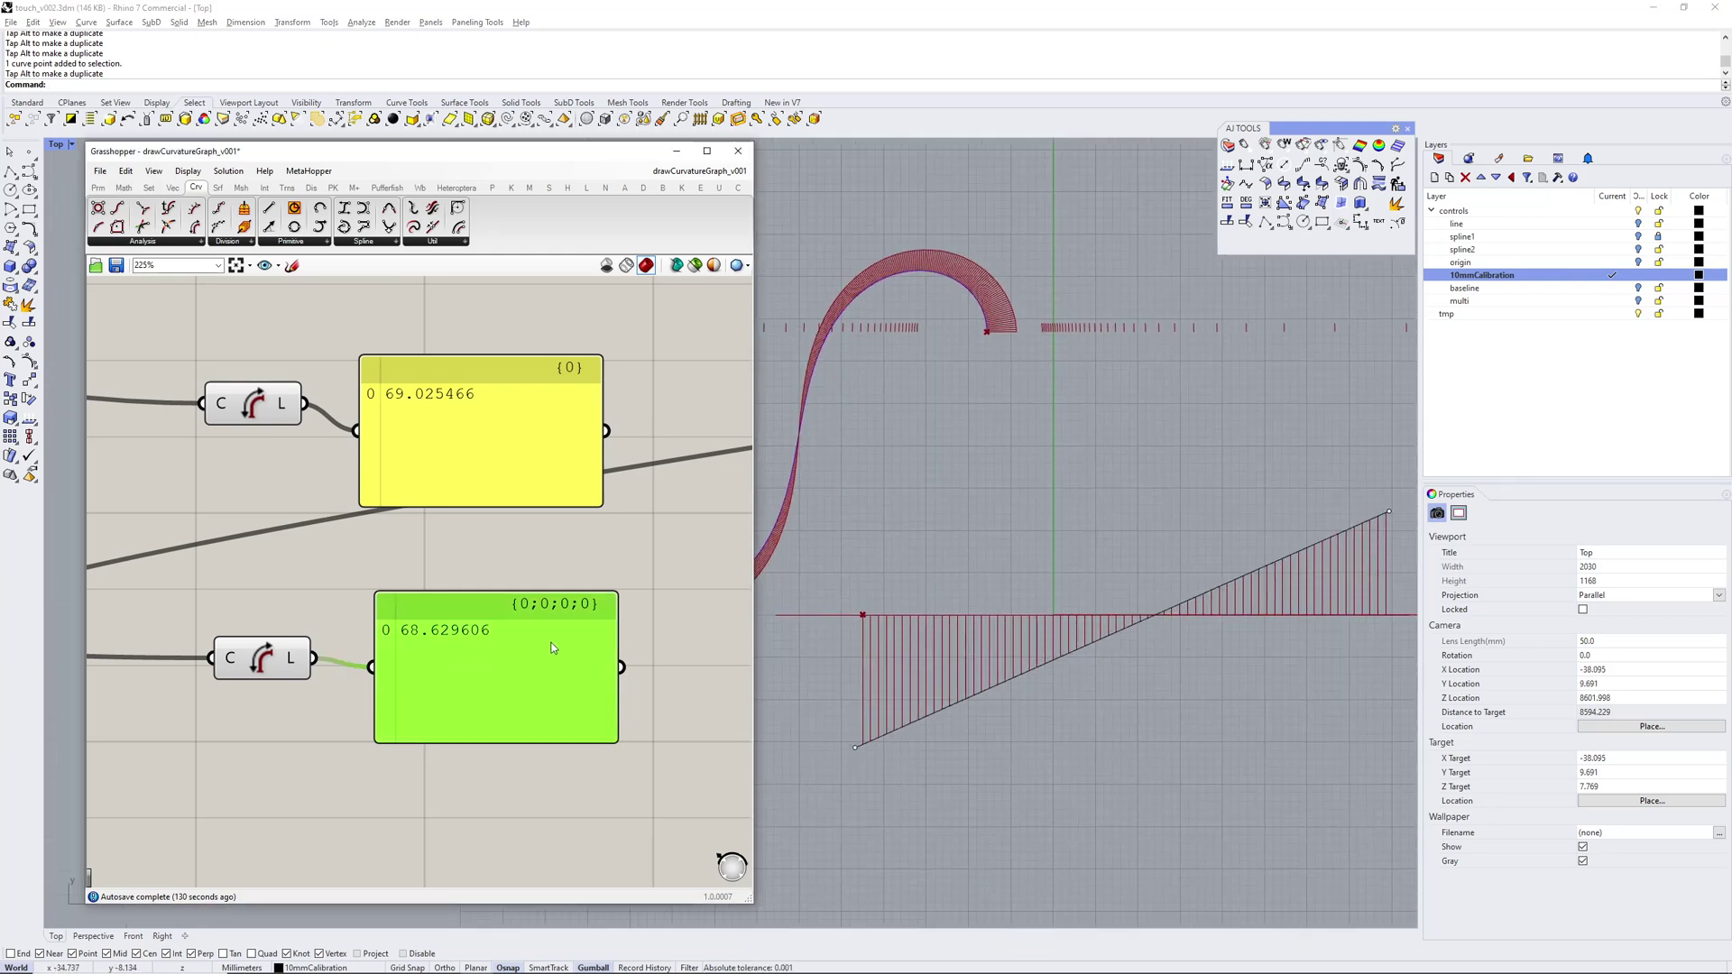
Examine the S-shaped curve and its comb against the sloped curvature graph line in the Top view
right_click_drag(975, 484, 1098, 530)
scroll(1098, 470, "down", 2)
scroll(1095, 527, "down", 6)
scroll(1092, 526, "up", 8)
scroll(1092, 526, "down", 8)
scroll(1090, 484, "up", 2)
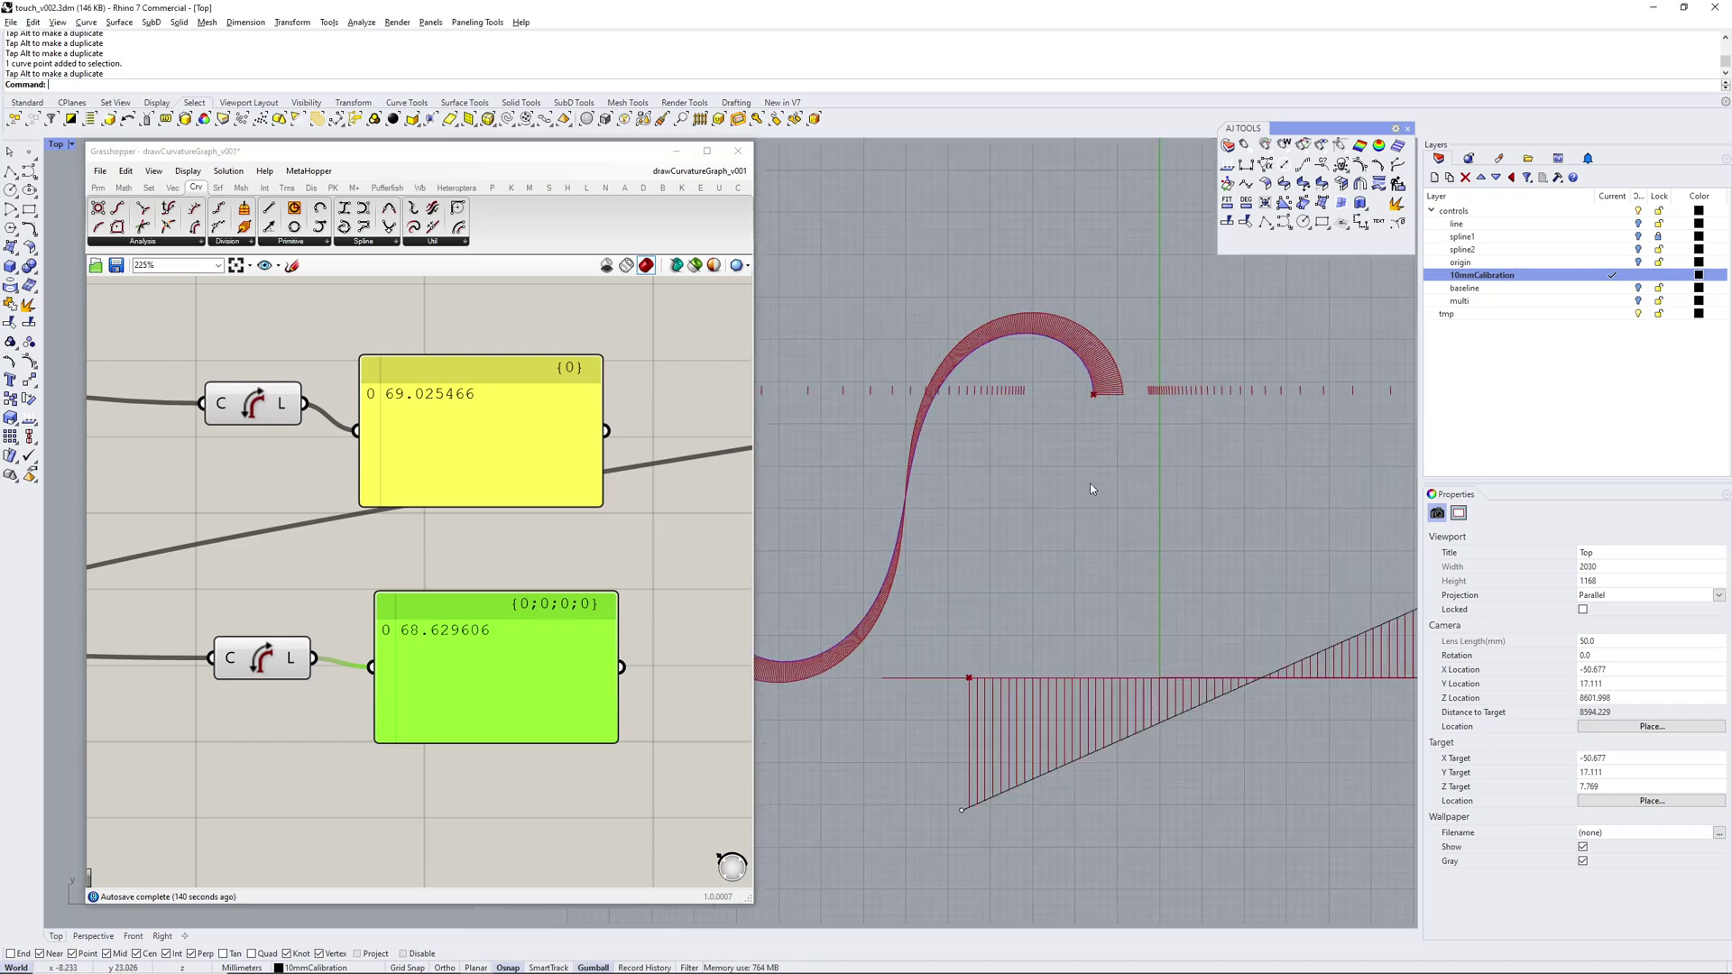
scroll(1074, 496, "down", 2)
scroll(1059, 448, "up", 2)
scroll(430, 555, "down", 1)
Connect Crv-spline2 to the INPUT parameter in the input group, replacing the Crv-10mmCalibration connection
scroll(430, 555, "down", 5)
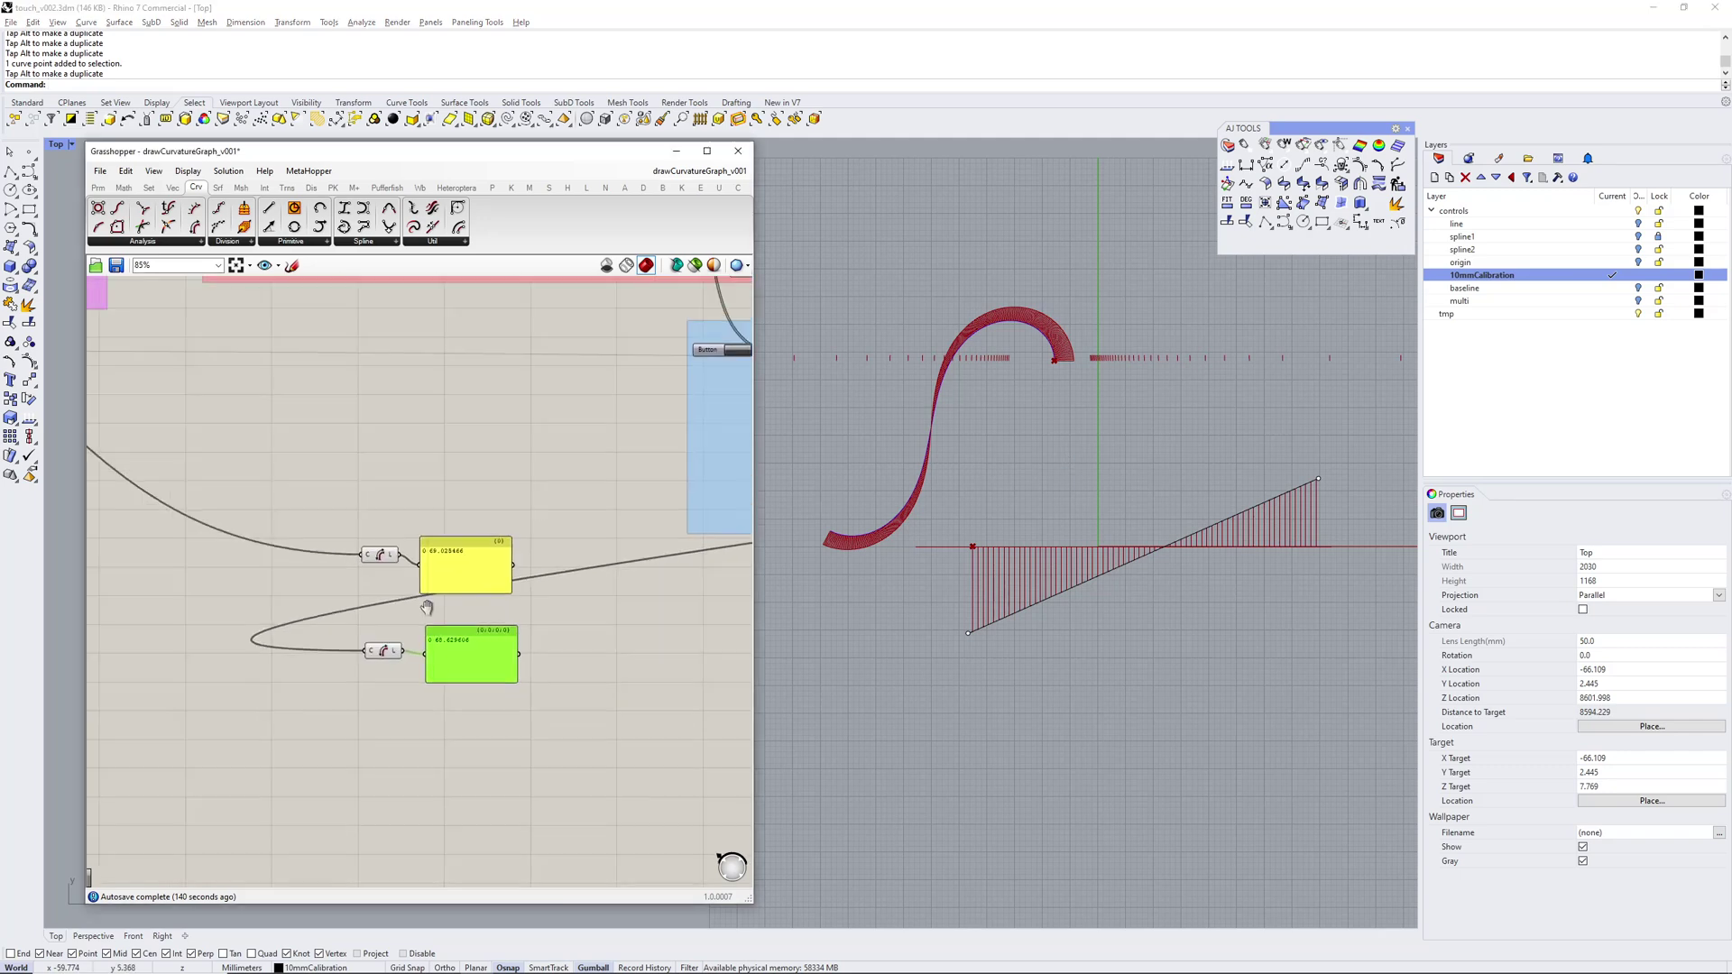
right_click_drag(281, 467, 568, 555)
scroll(473, 549, "down", 3)
scroll(379, 490, "up", 7)
right_click_drag(379, 490, 371, 487)
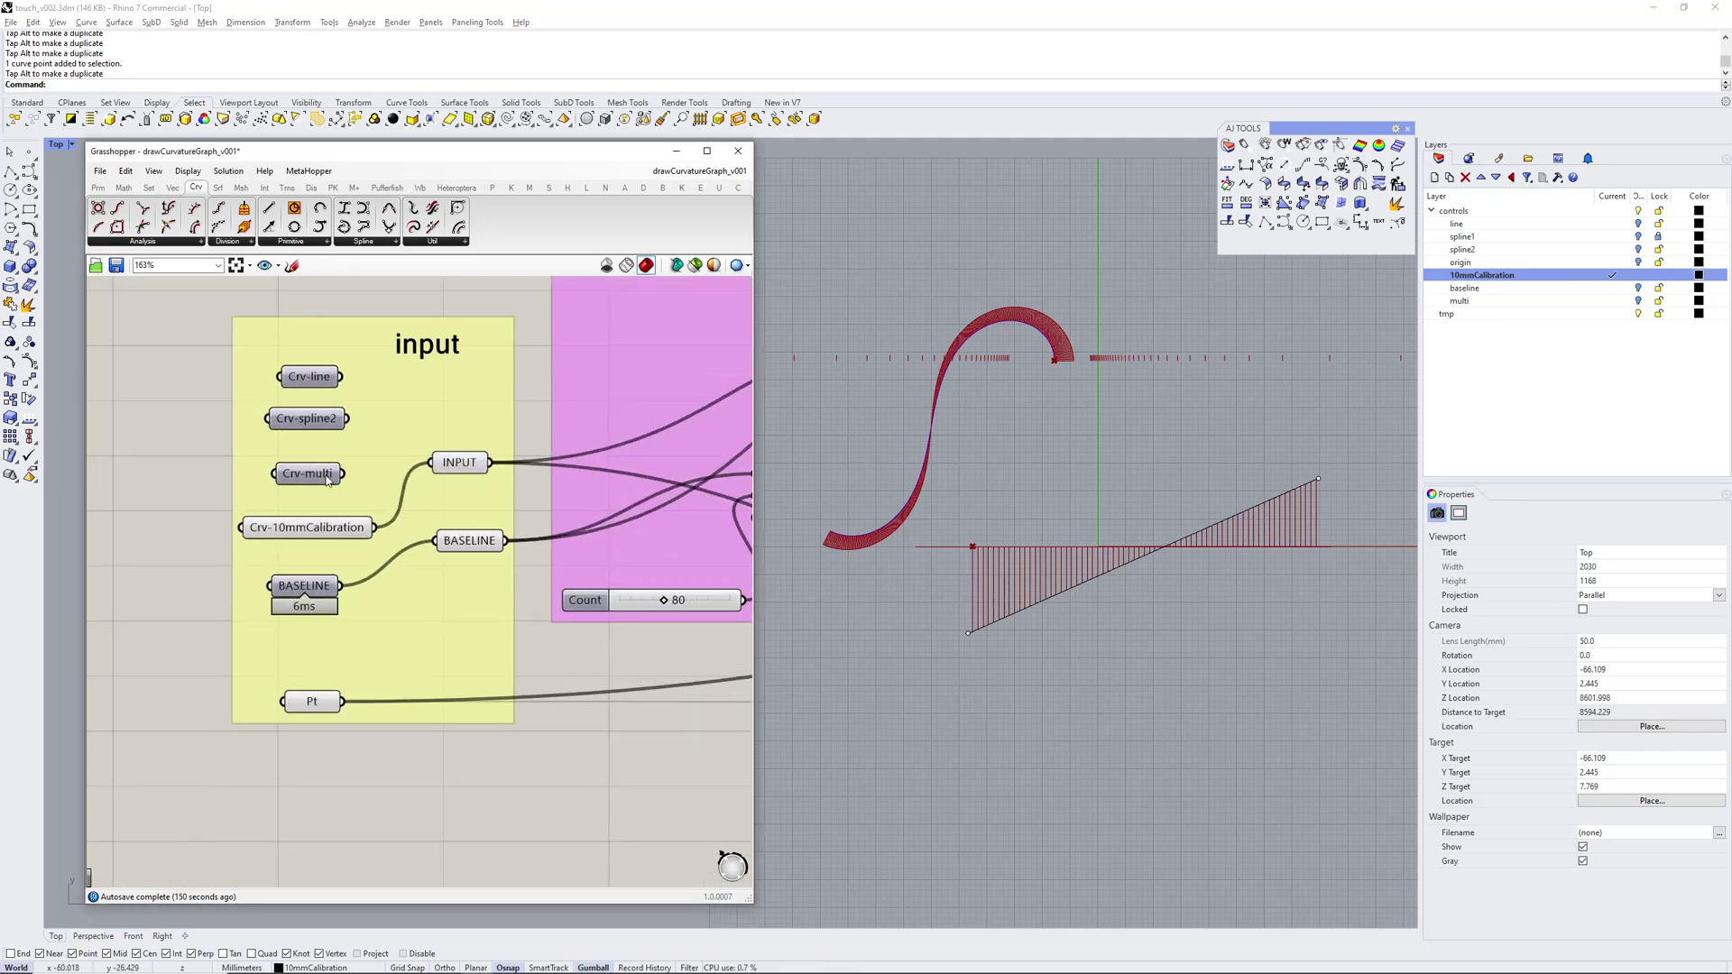
left_click_drag(347, 418, 451, 475, "shift")
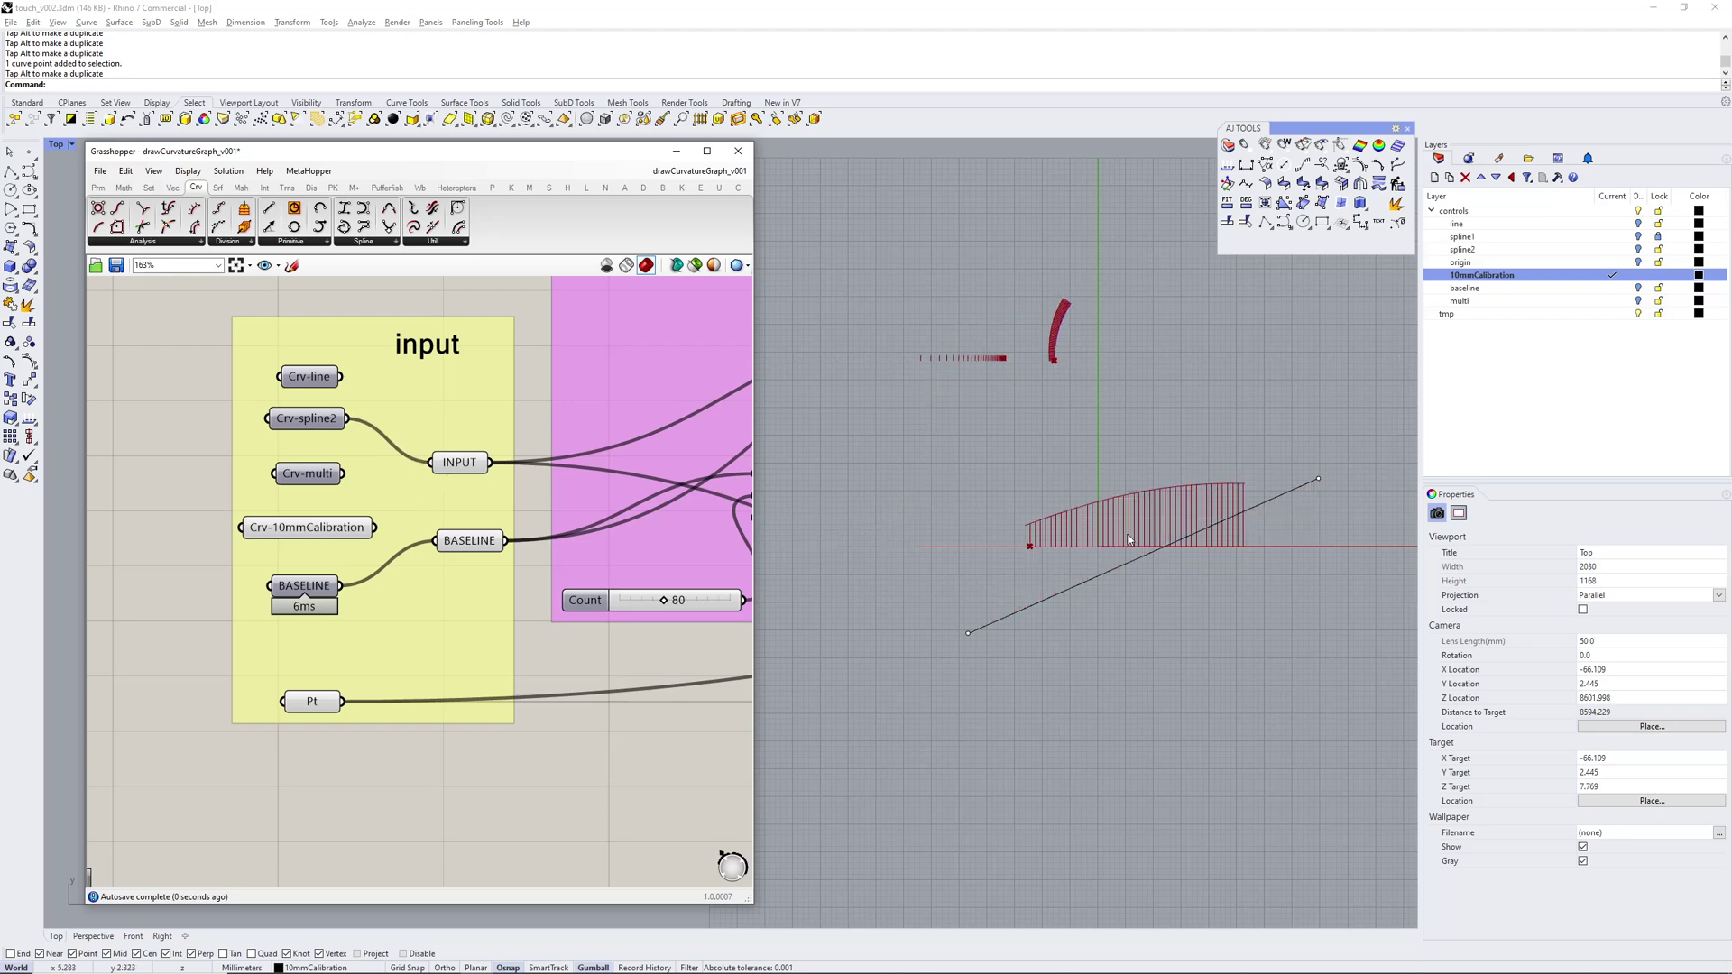
Make spline2 the current layer and select its graph curve above the baseline in the Top view
scroll(1155, 346, "up", 9)
scroll(1157, 335, "down", 3)
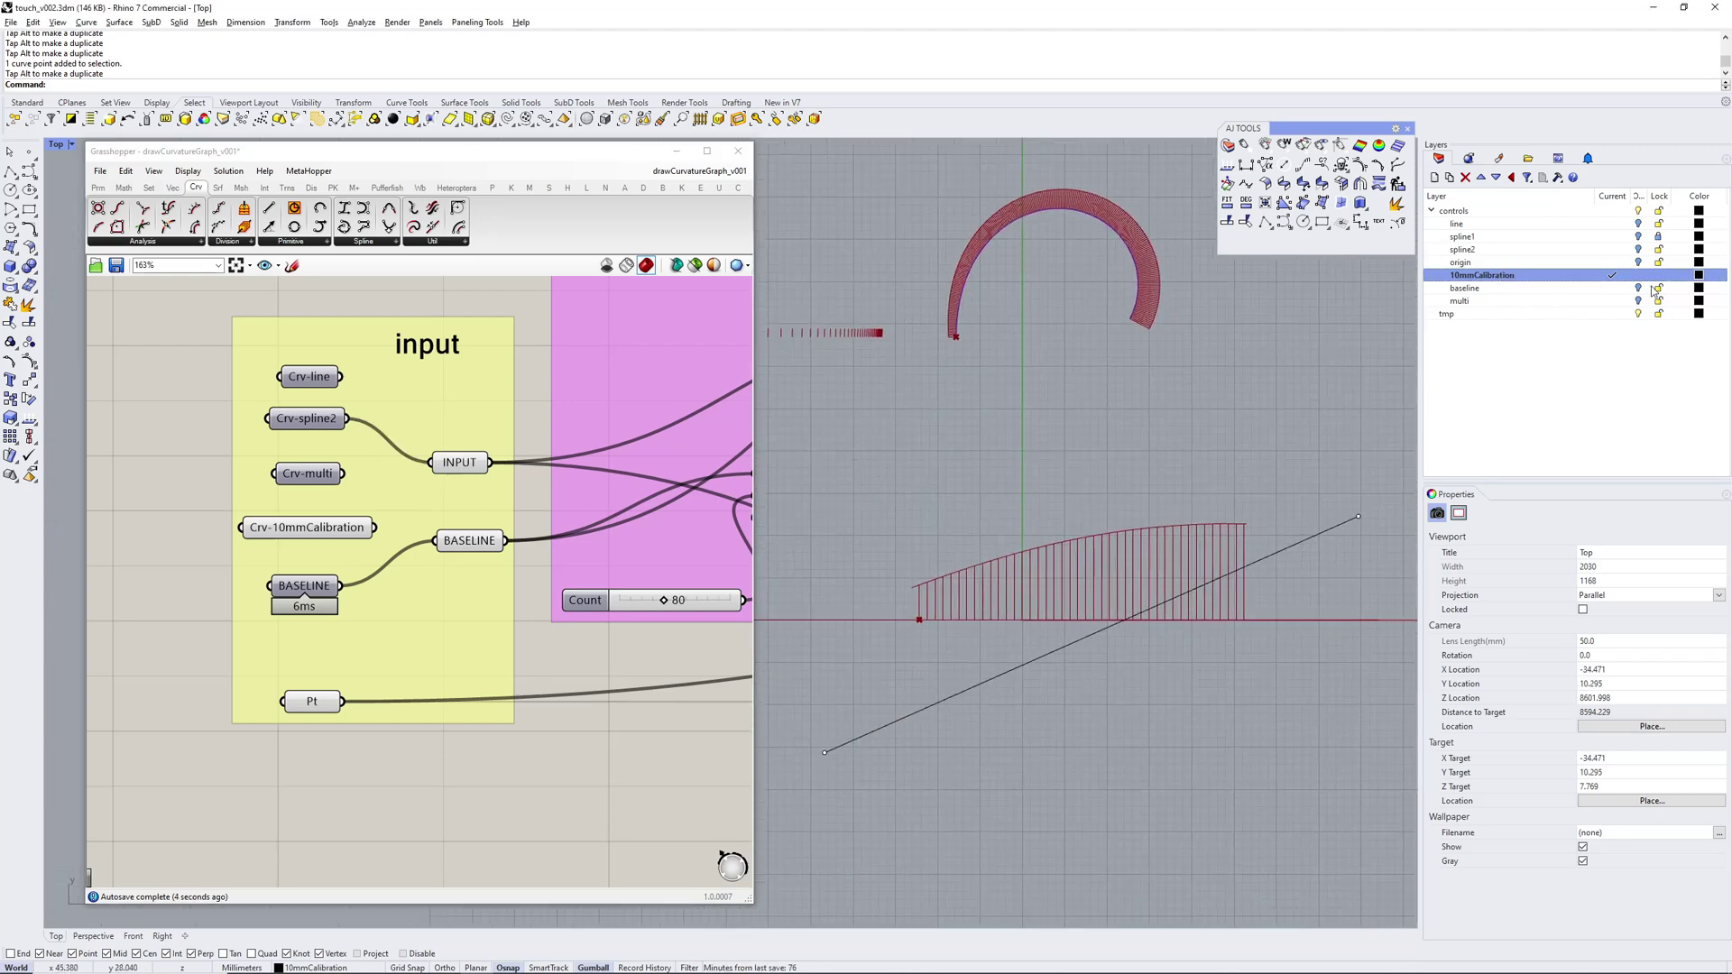
left_click(1613, 250)
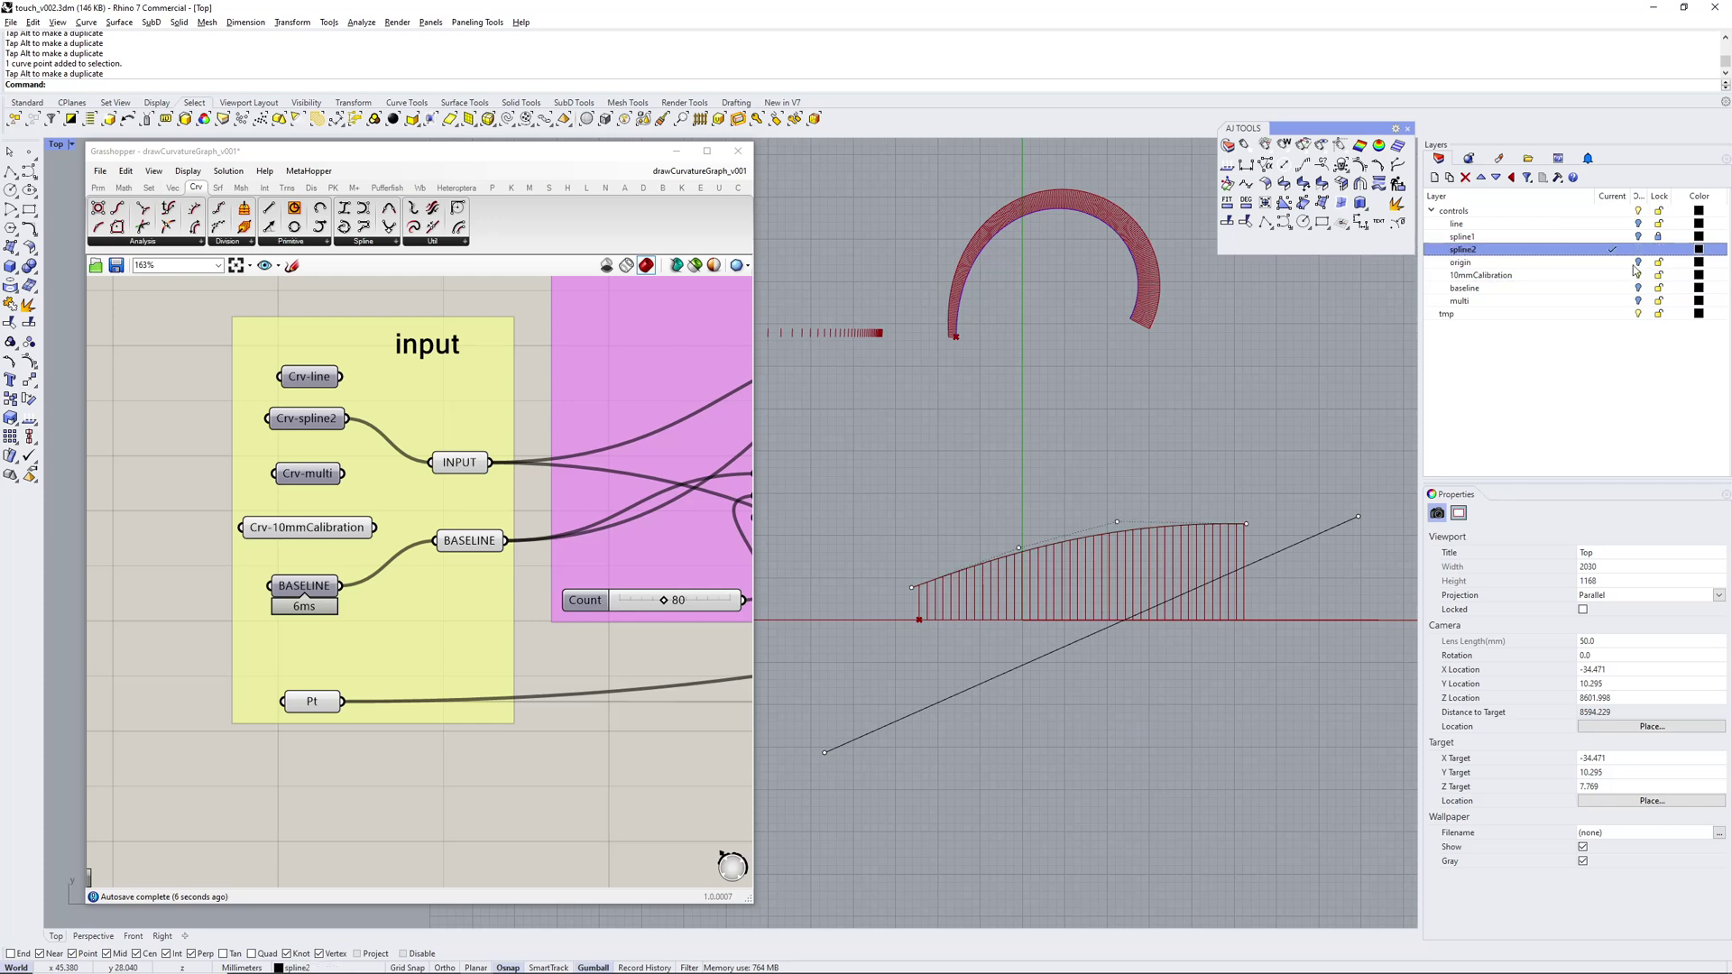
left_click(945, 574)
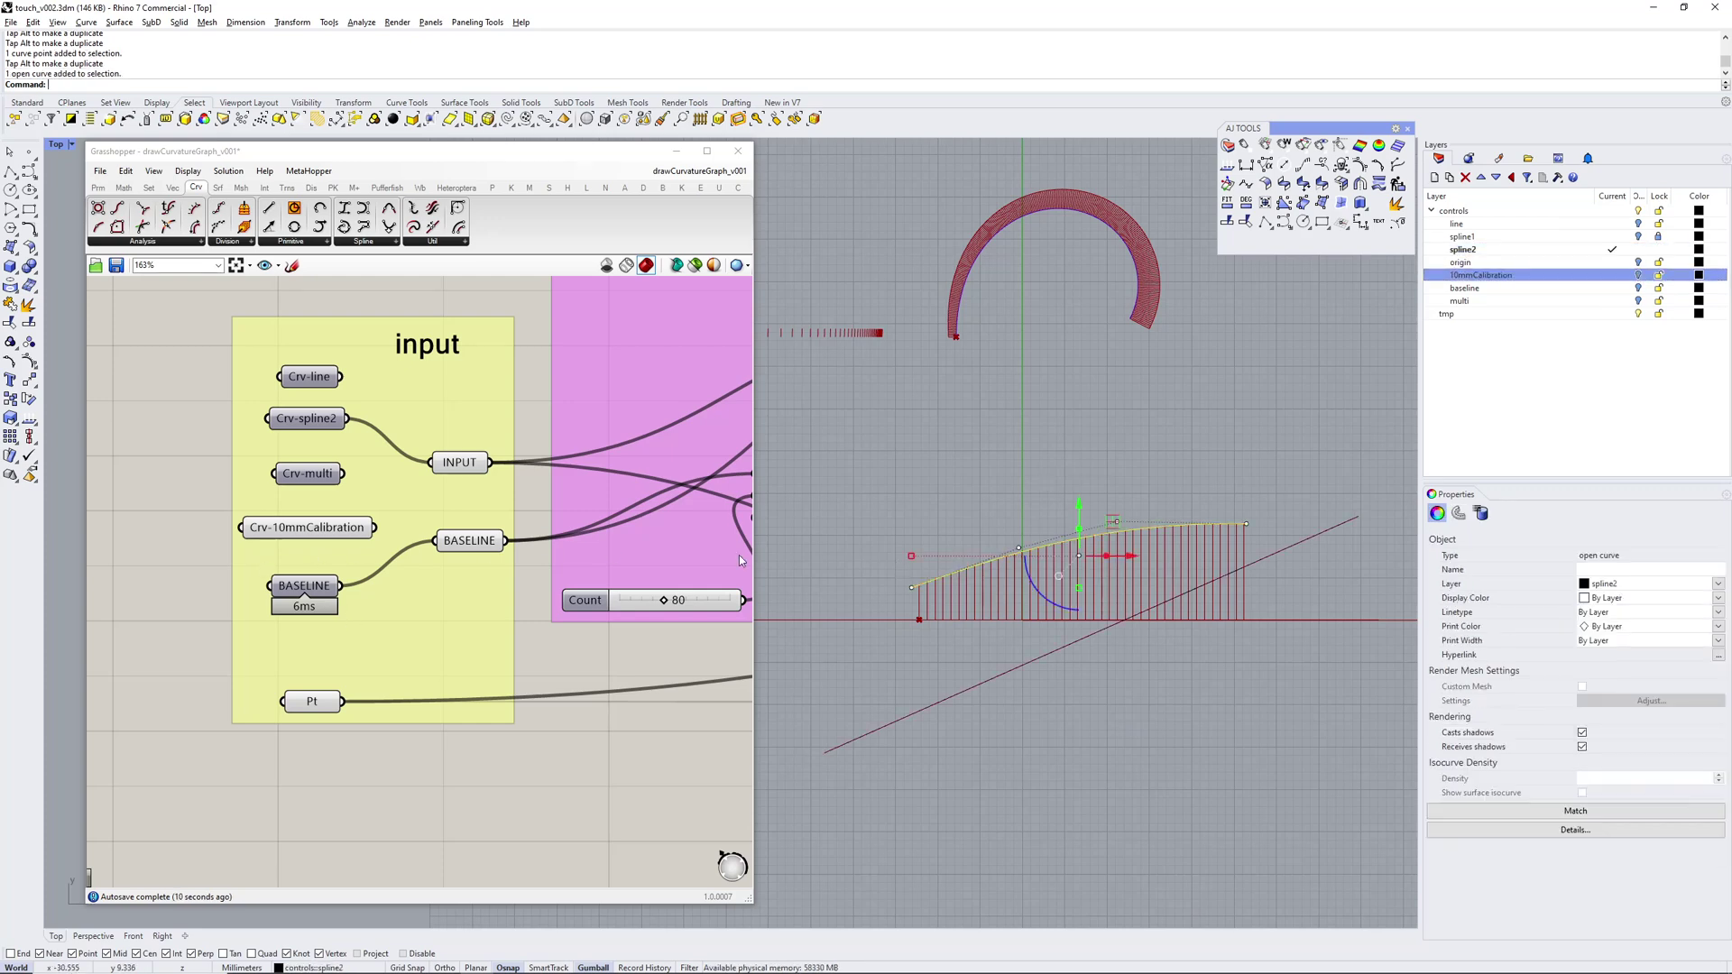
Set the Count slider in the division group to 98
right_click_drag(917, 454, 915, 475)
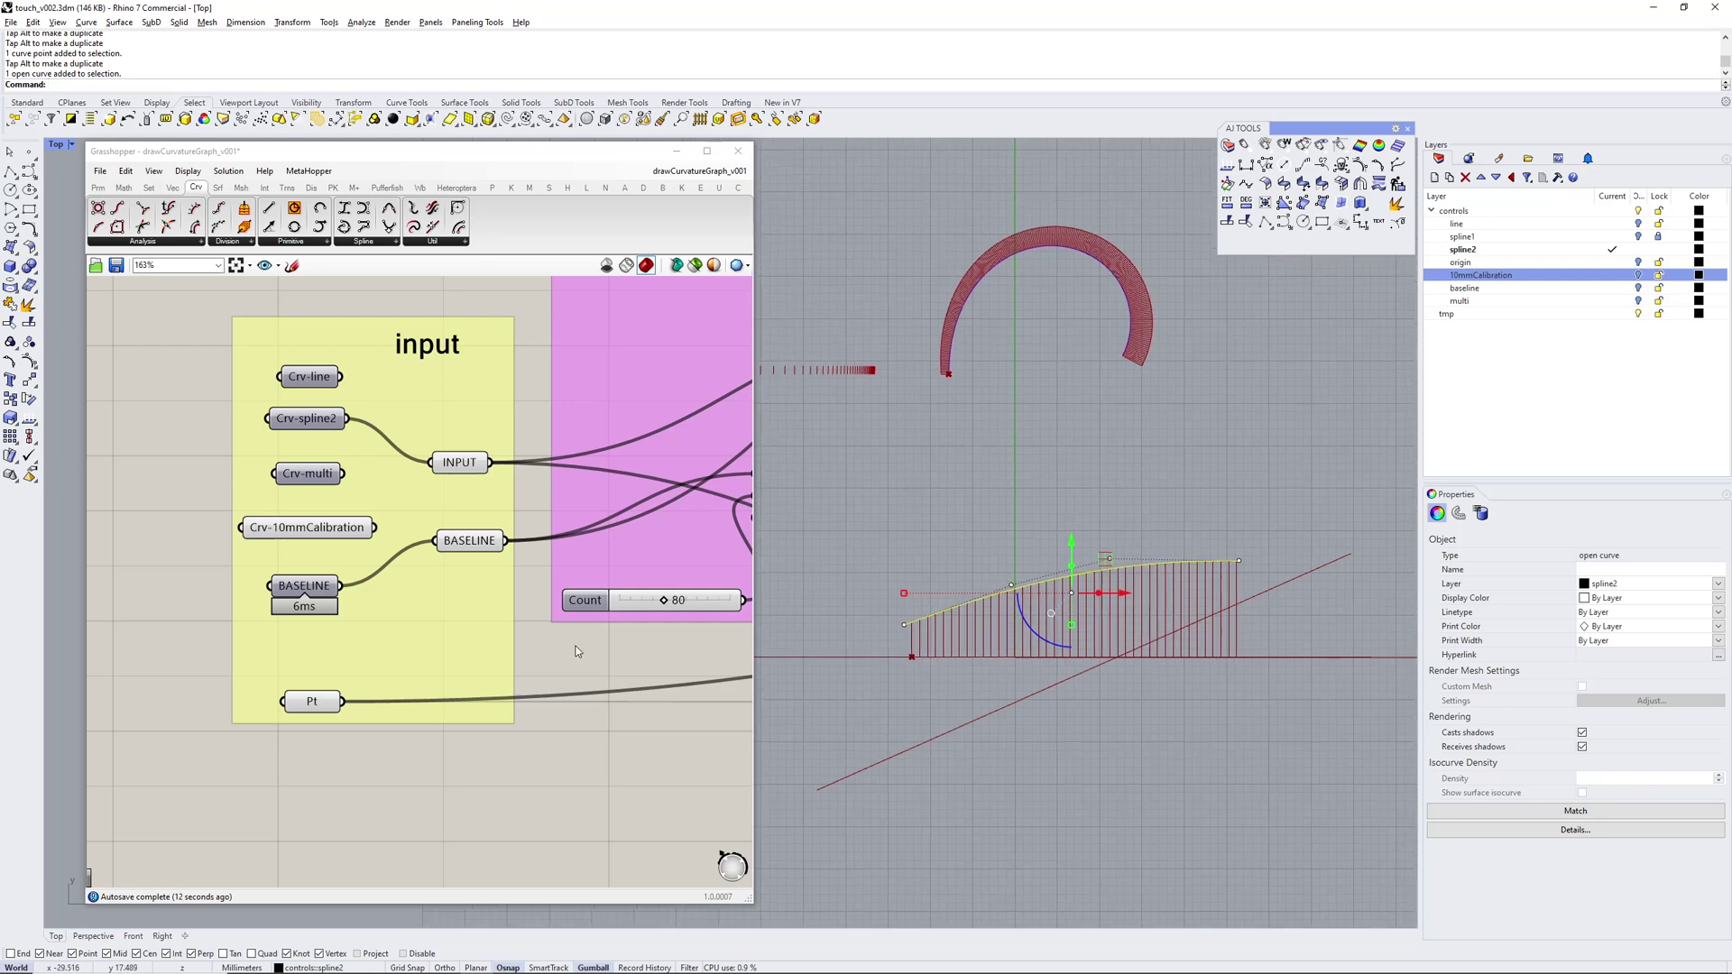
right_click_drag(577, 651, 384, 649)
mouse_move(470, 602)
left_mouse_down()
mouse_move(438, 605)
mouse_move(480, 602)
left_mouse_up()
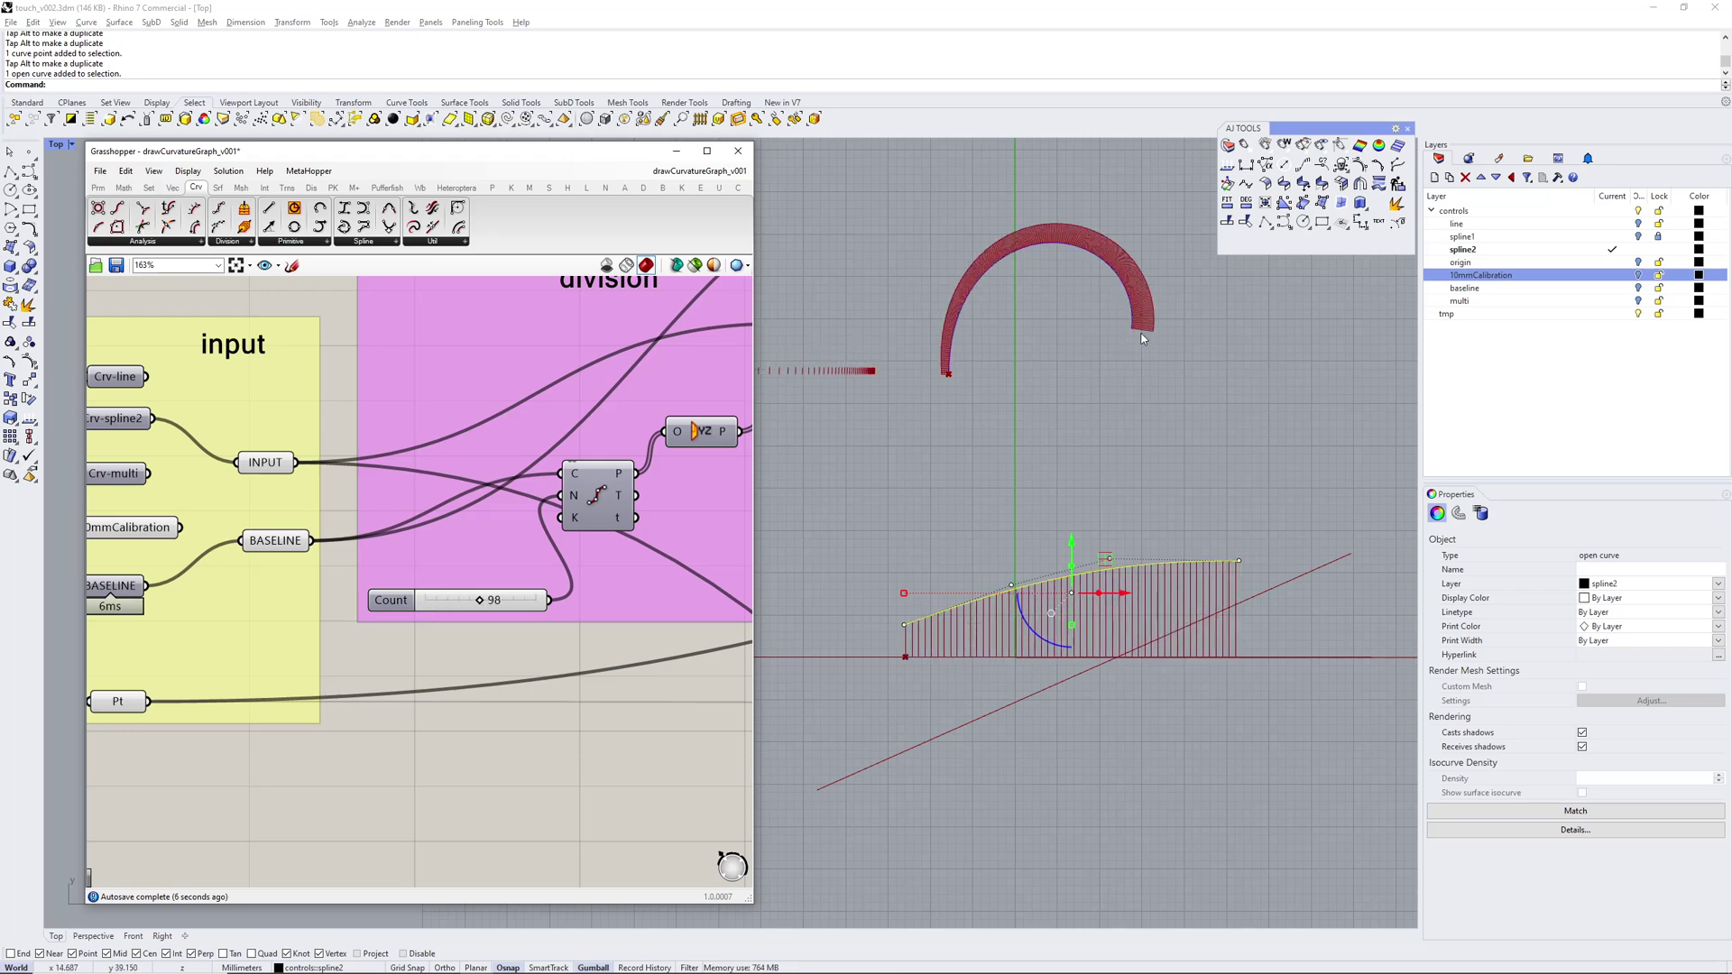
Check the output options of the Loop End component at the end of the blue loop group
right_click_drag(581, 473, 368, 492)
scroll(493, 483, "down", 7)
right_click_drag(563, 497, 176, 503)
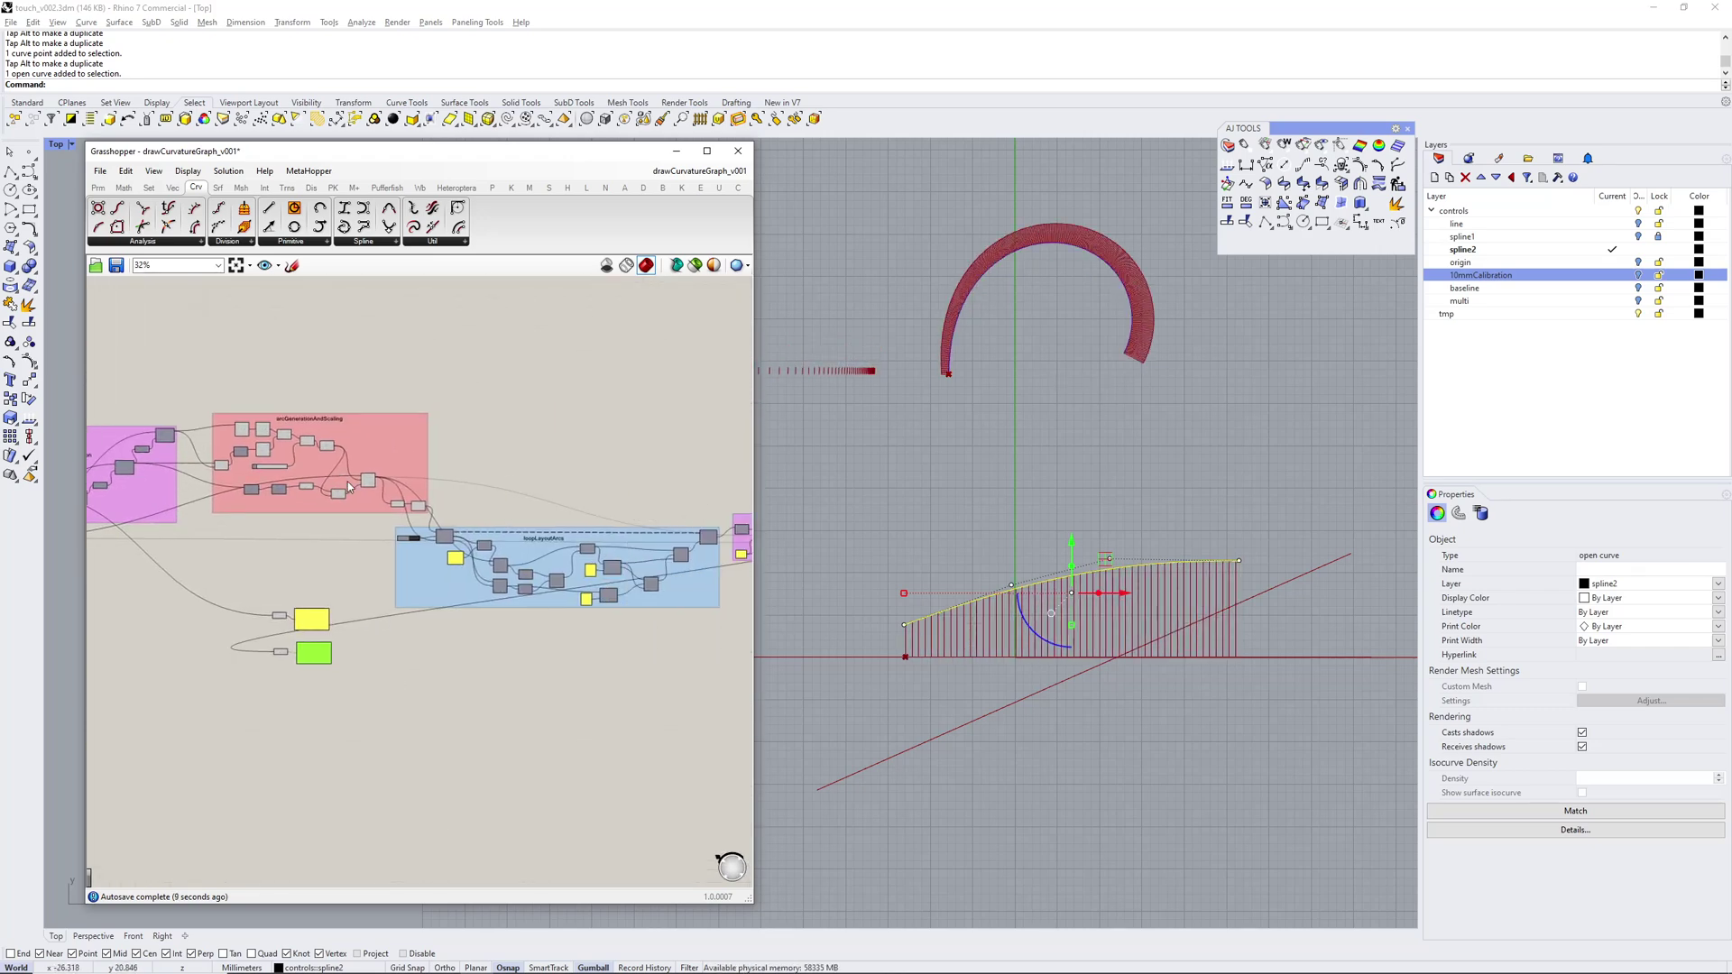
right_click_drag(646, 535, 514, 474)
scroll(545, 480, "up", 7)
scroll(652, 495, "up", 2)
right_click_drag(652, 496, 563, 497)
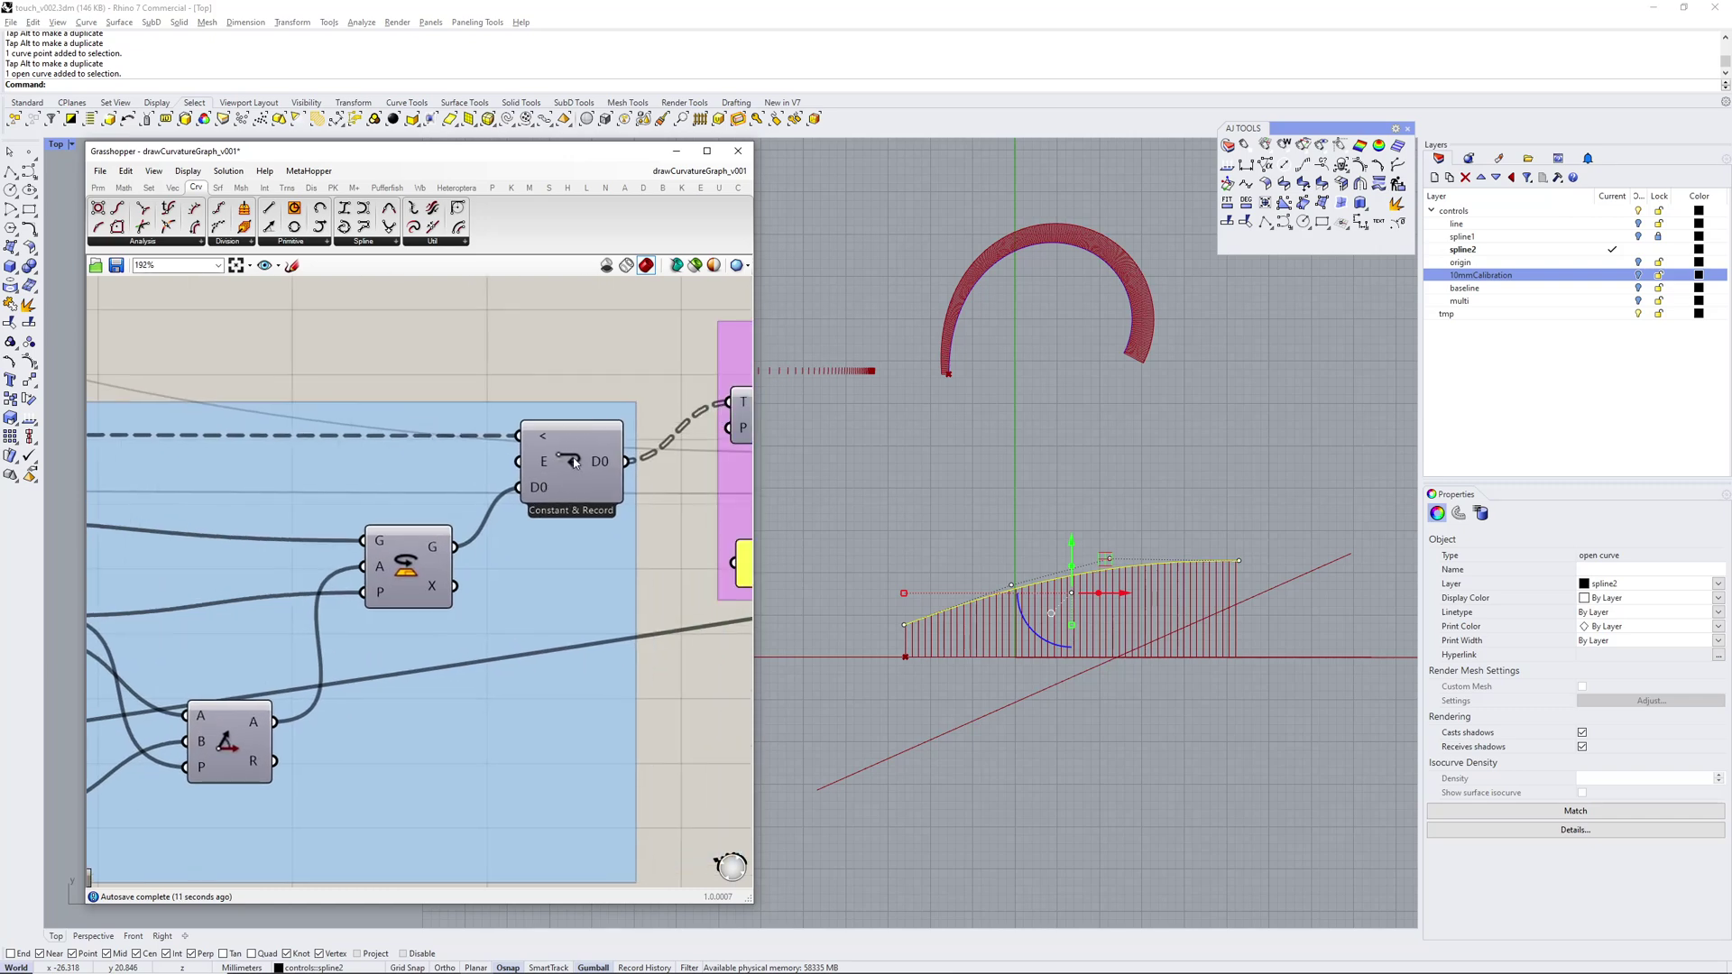
right_click(573, 462)
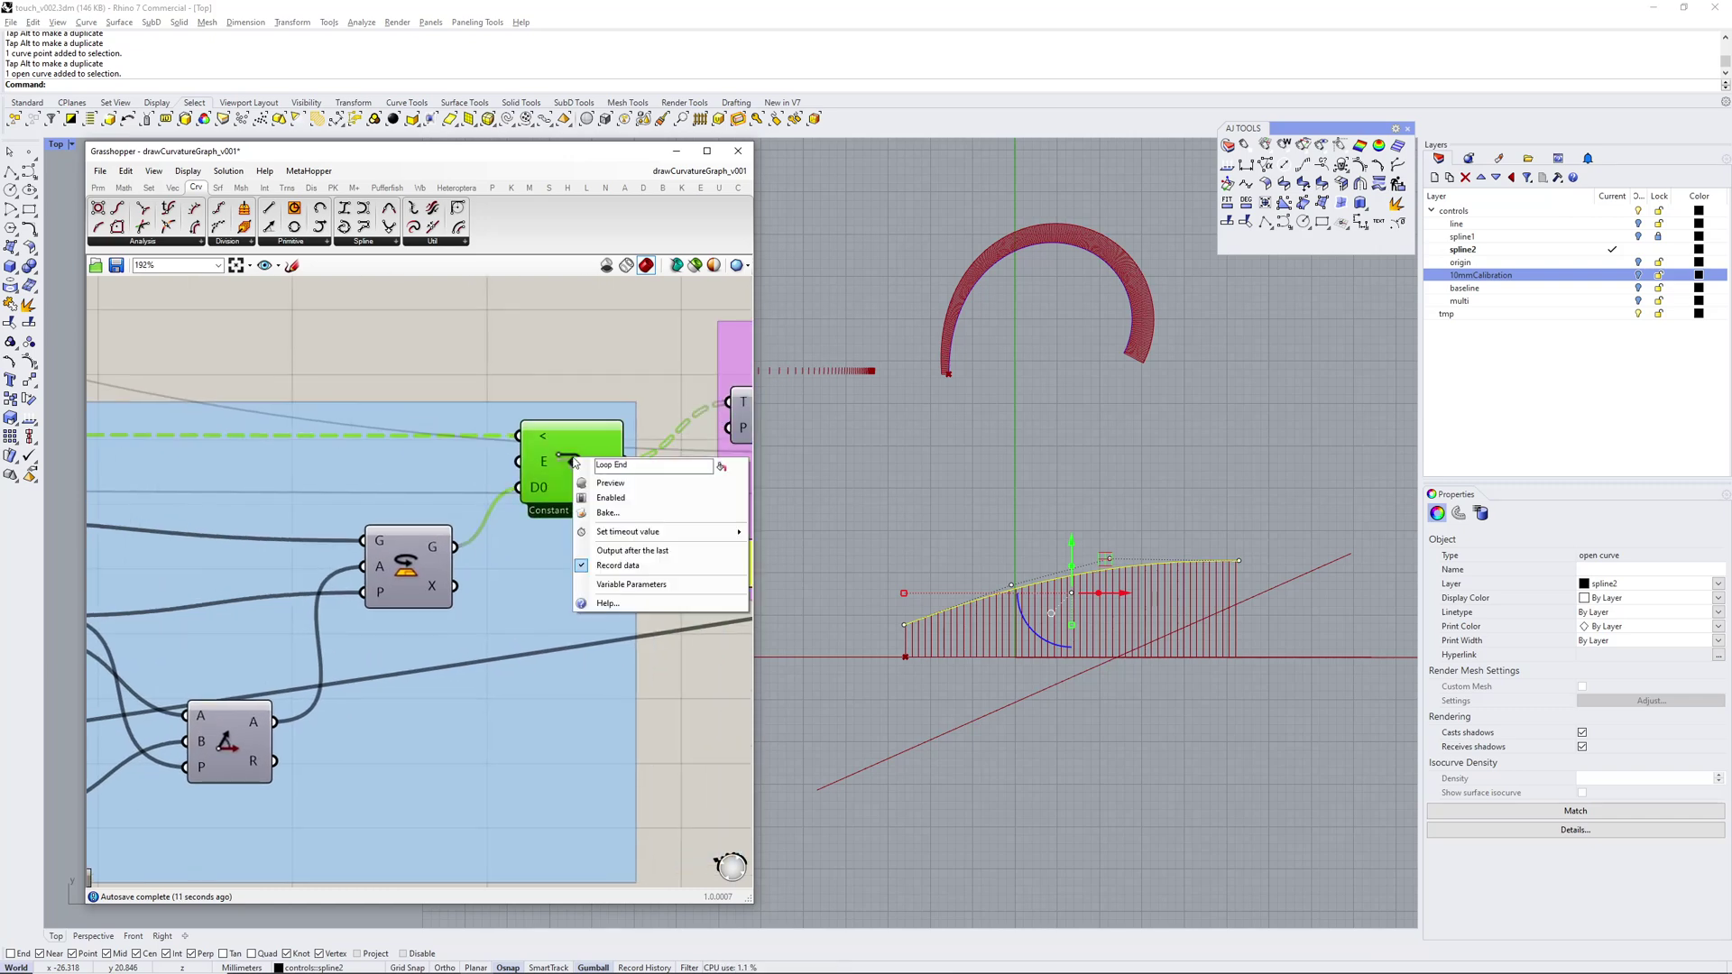
left_click(634, 552)
Increase the division group's Count slider to 124
scroll(1047, 374, "down", 5)
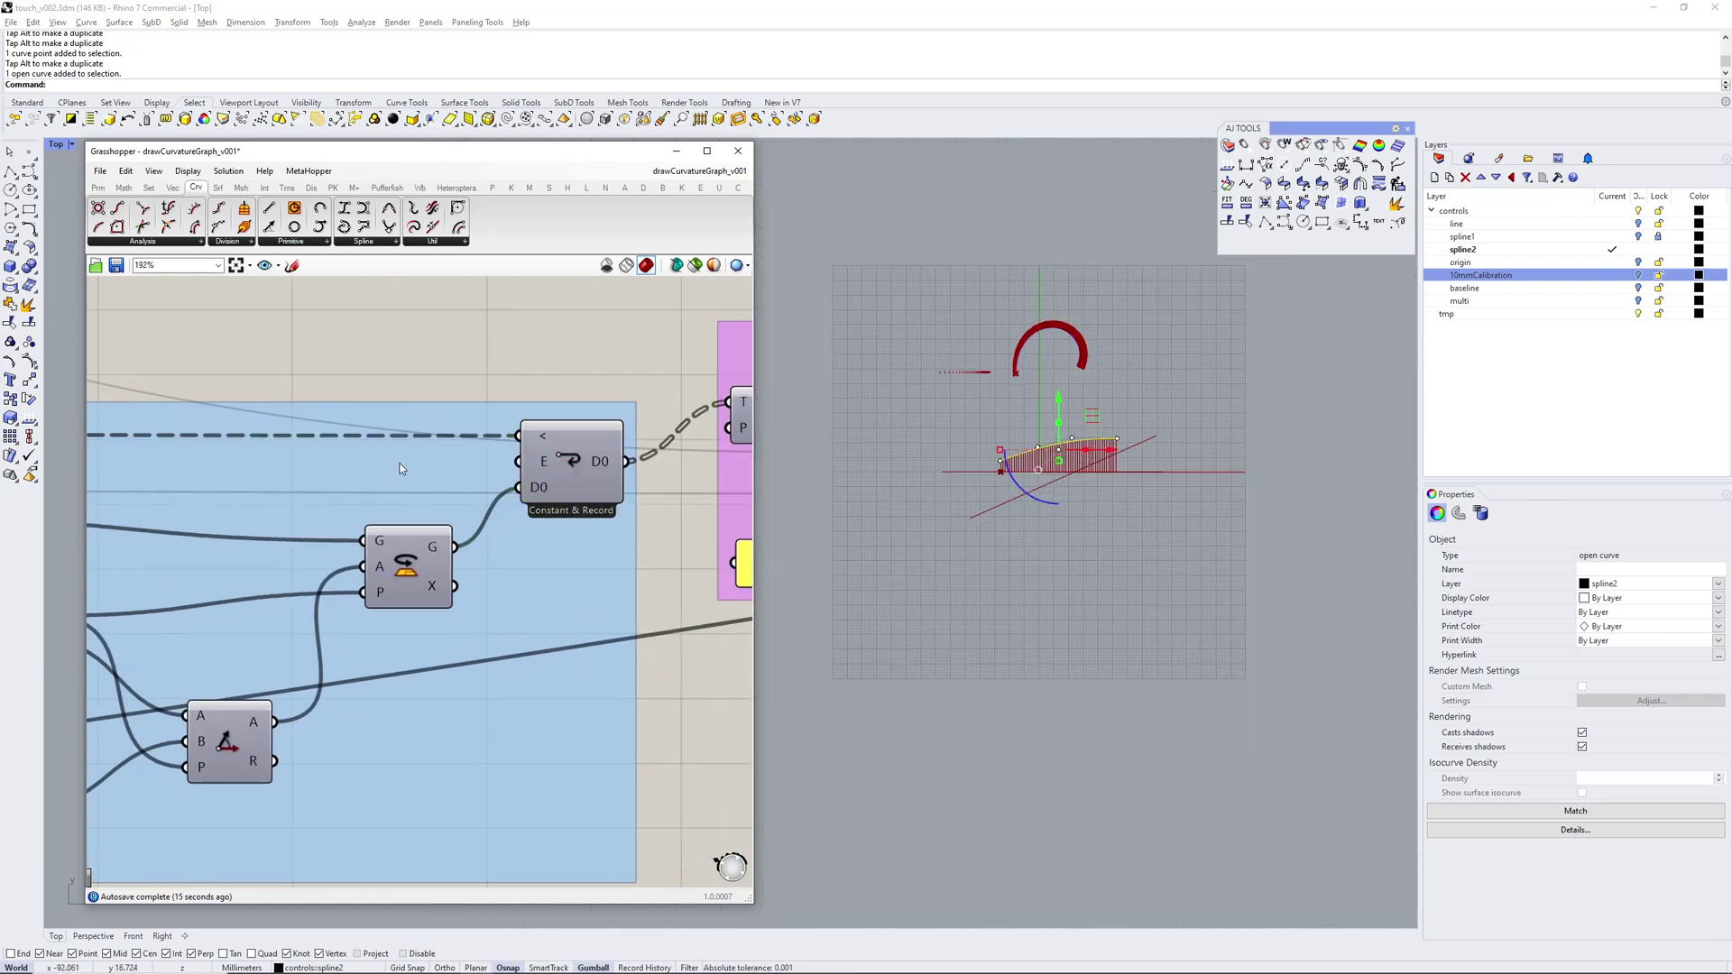
scroll(406, 472, "down", 6)
right_click_drag(162, 510, 695, 511)
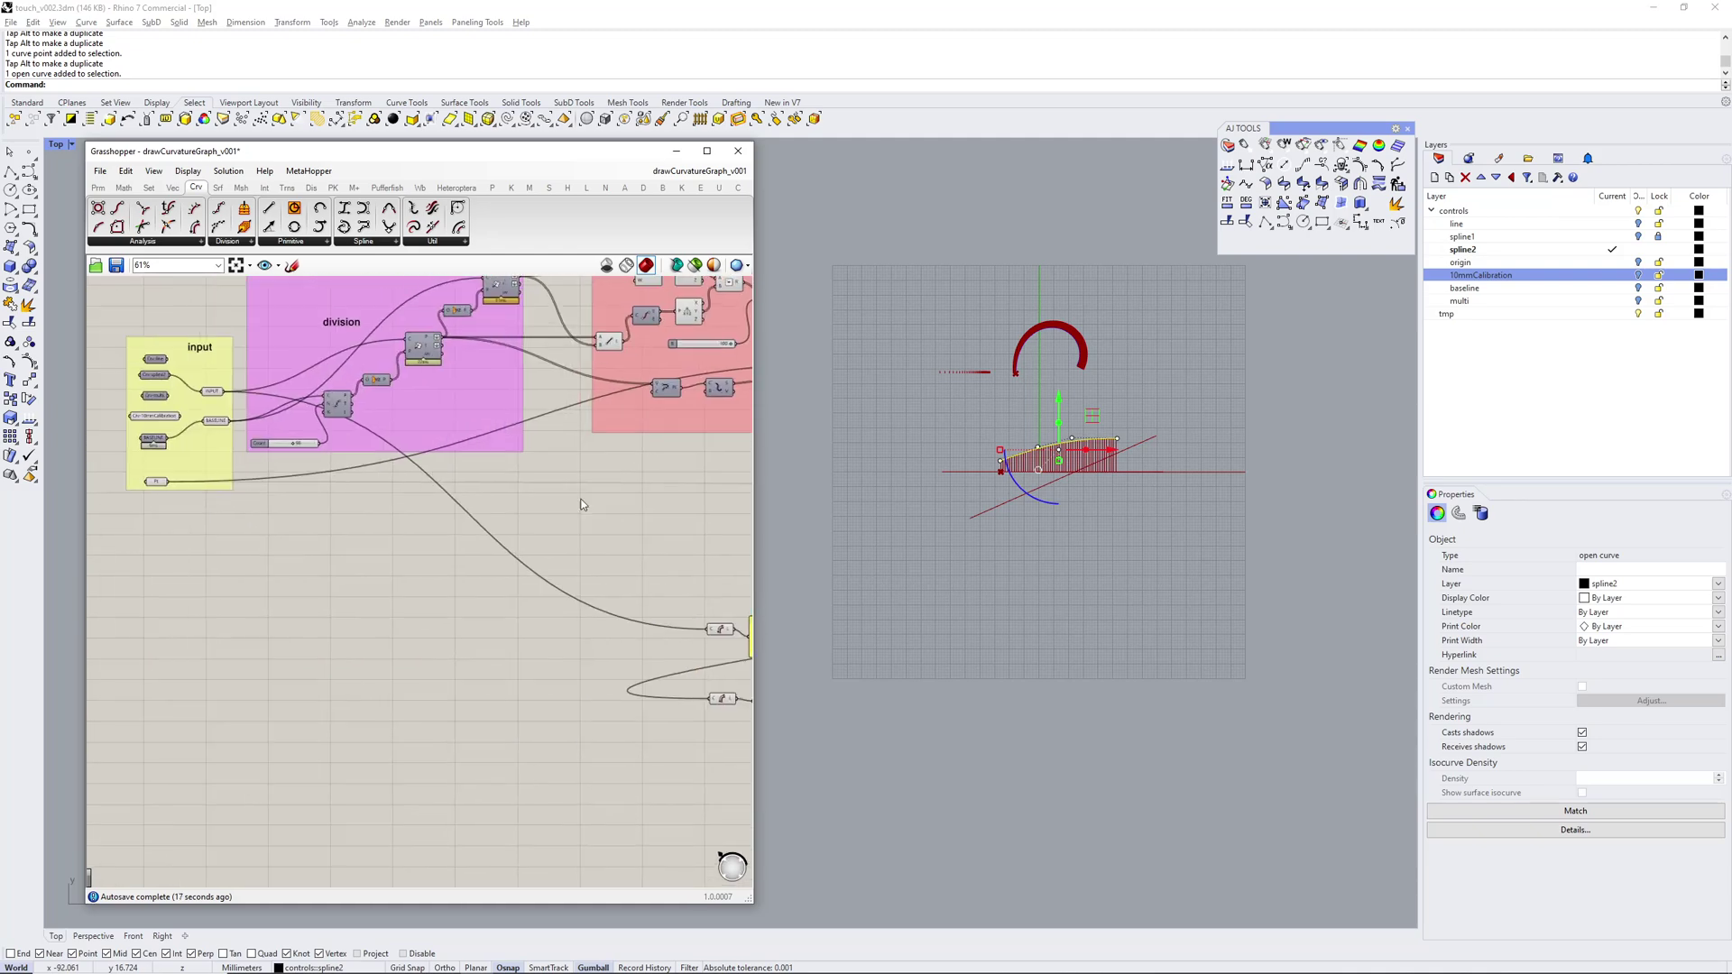
right_click_drag(224, 428, 388, 495)
scroll(456, 498, "up", 8)
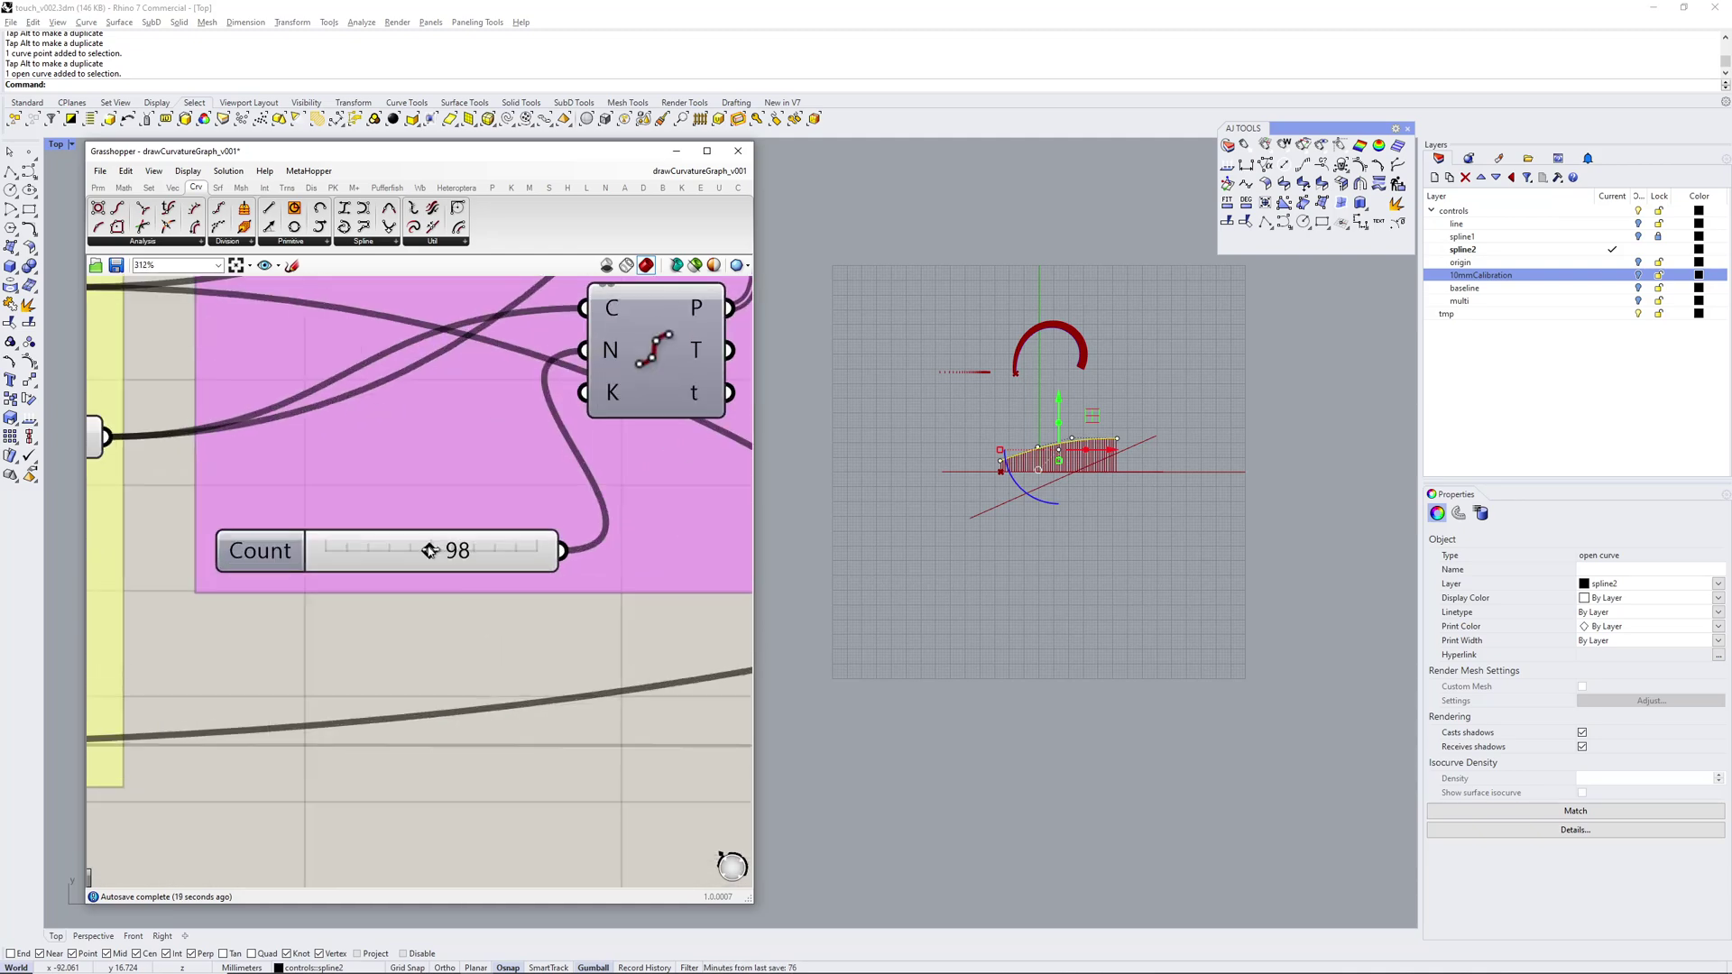
left_click_drag(430, 551, 461, 549)
scroll(993, 510, "up", 2)
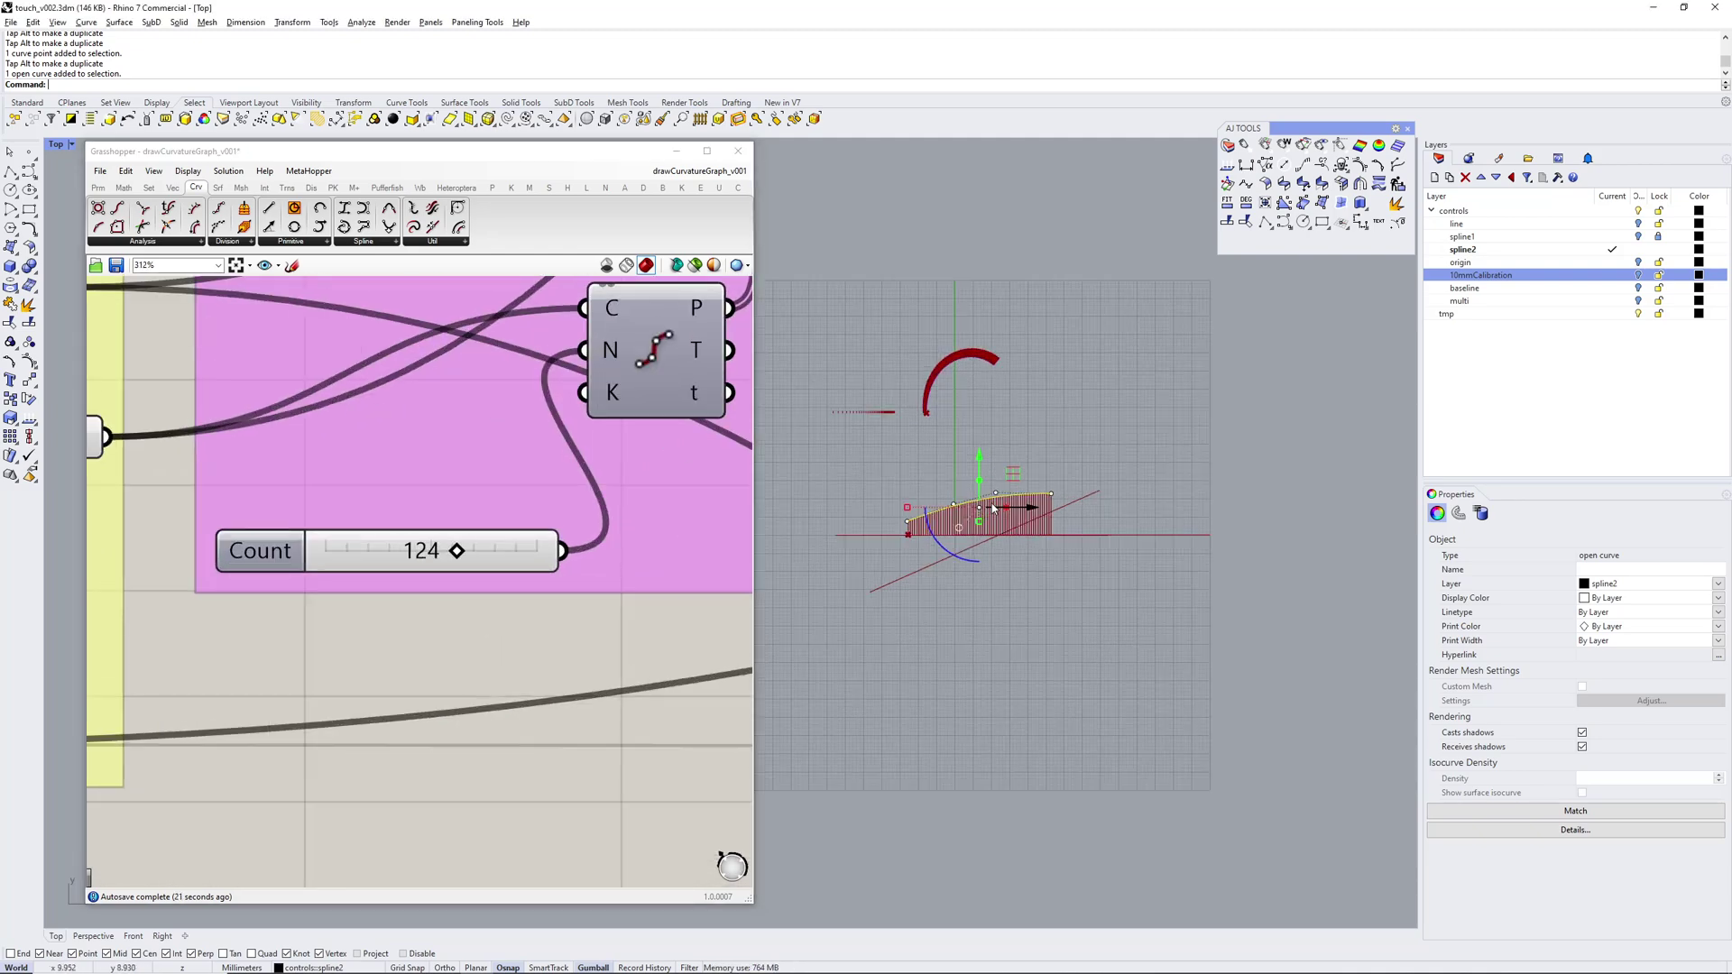
Reduce the Count slider to 64 for a sparser set of division lines
scroll(926, 501, "up", 4)
left_click_drag(456, 551, 393, 552)
right_click_drag(946, 409, 950, 449)
scroll(957, 460, "up", 3)
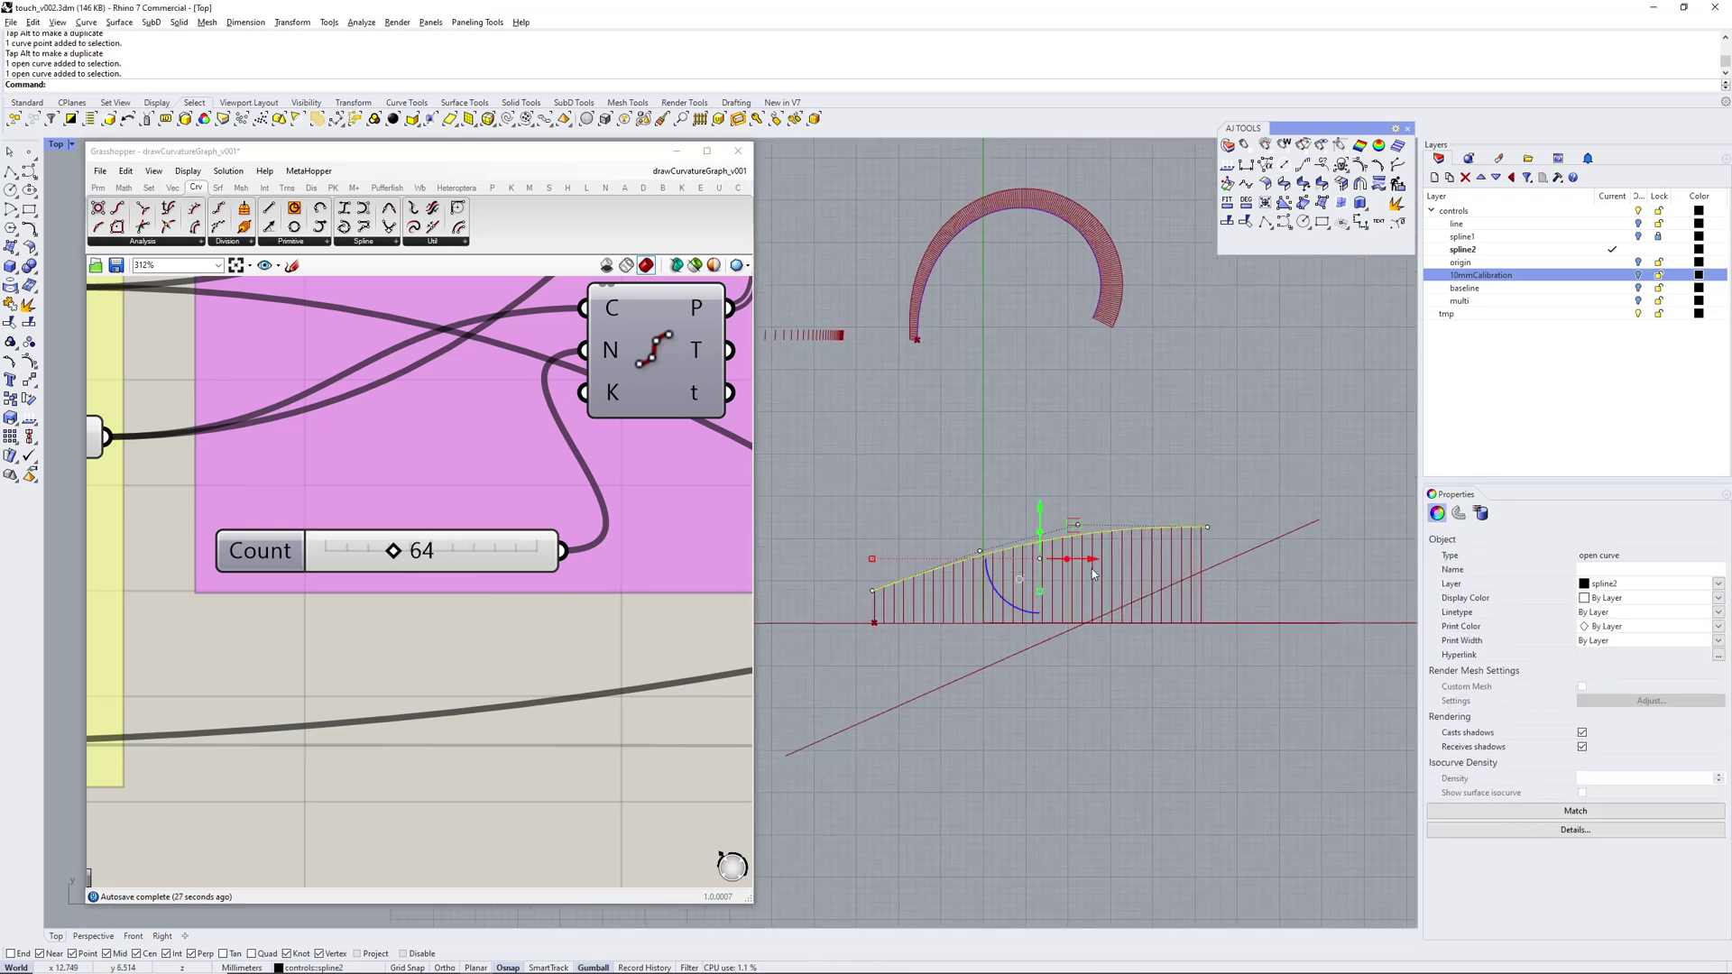
Lower the two middle control points of the spline2 graph curve toward the baseline, making its start nearly flat
left_click(1088, 492)
left_click(1078, 526)
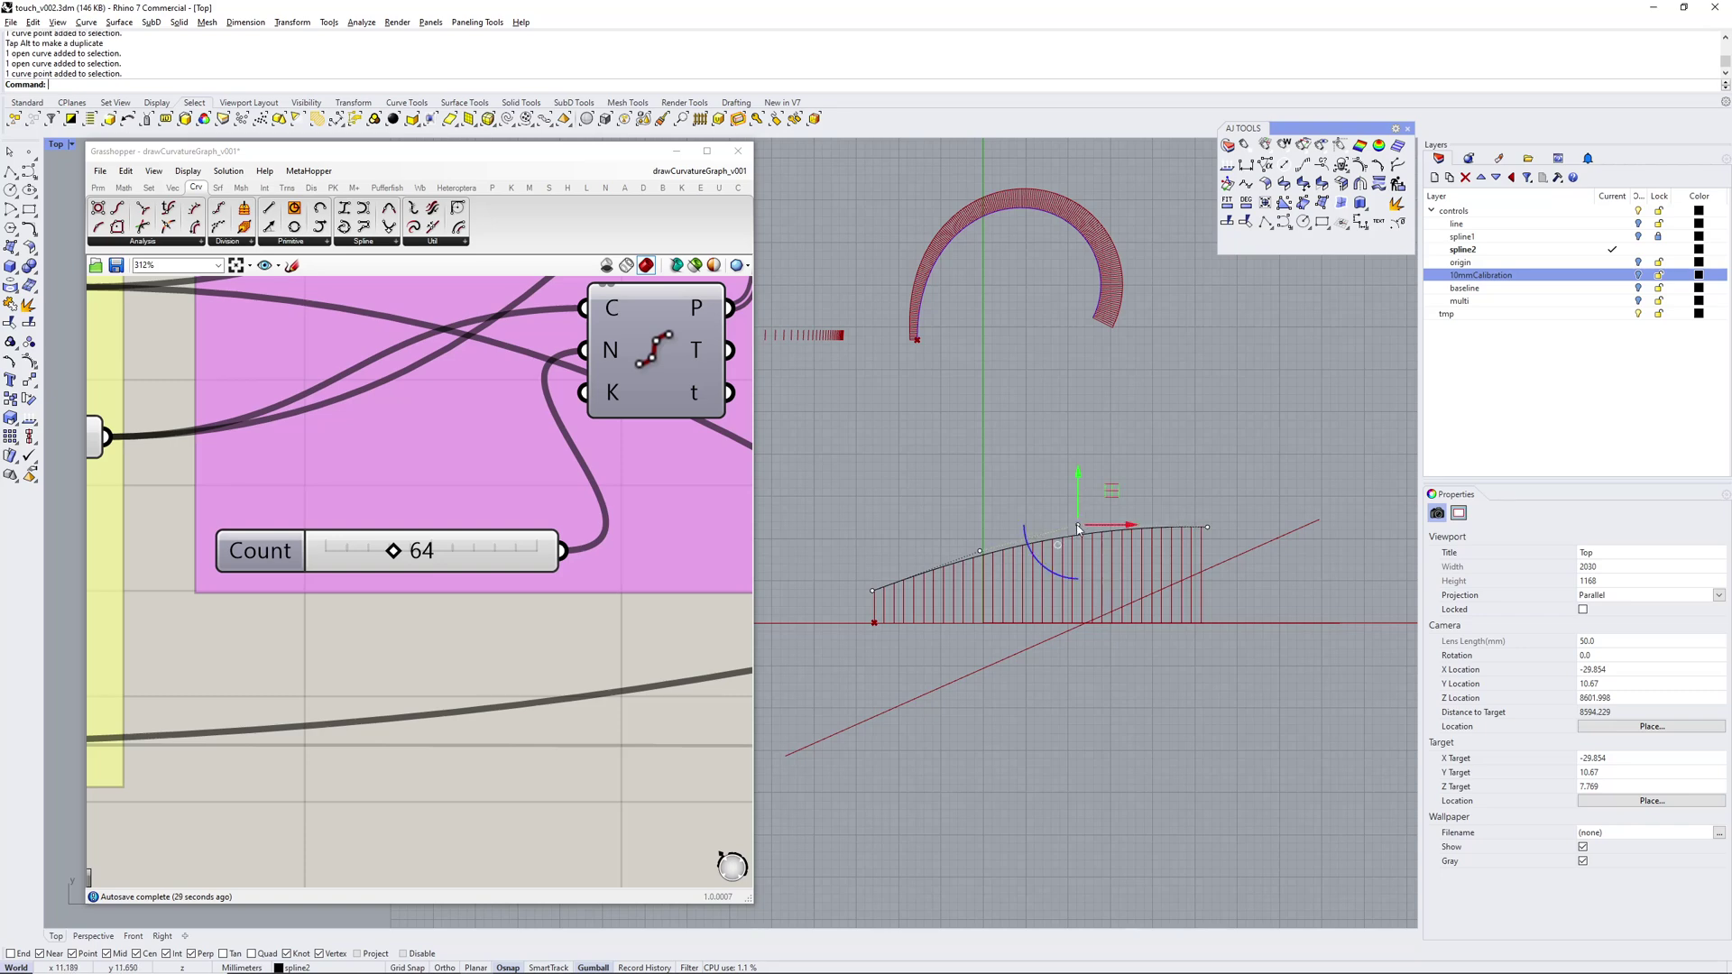
left_click_drag(1082, 488, 1077, 555)
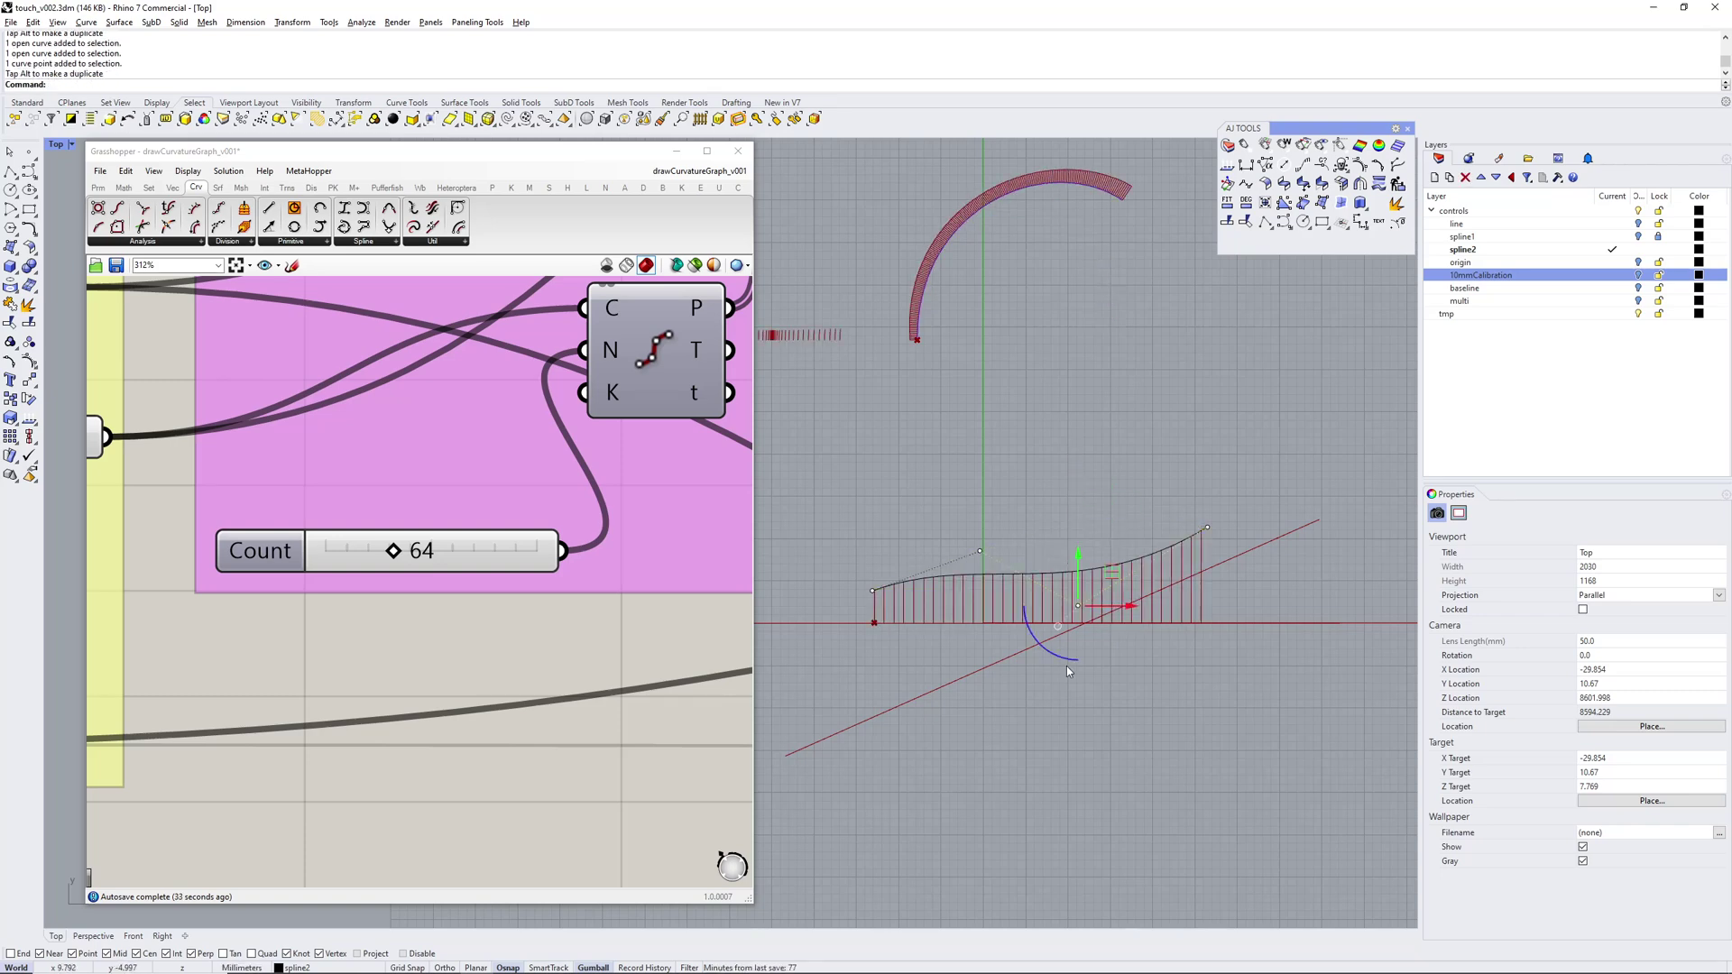
right_click_drag(994, 442, 995, 467)
left_click(982, 577)
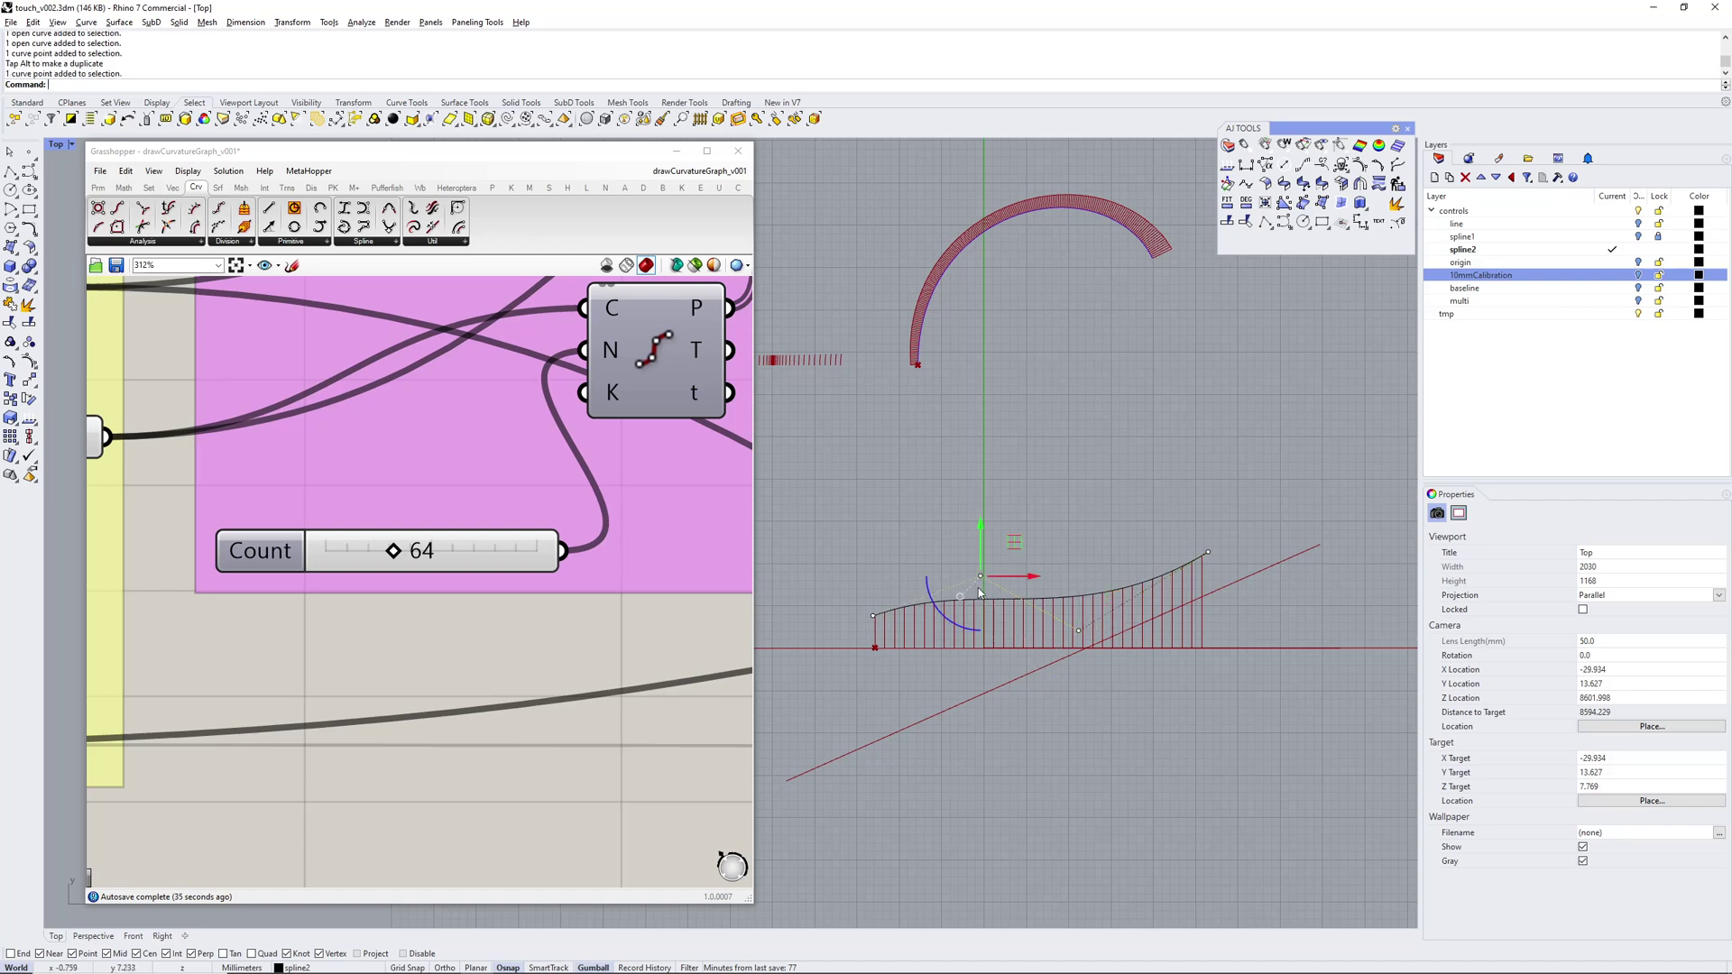
left_click_drag(982, 529, 983, 561)
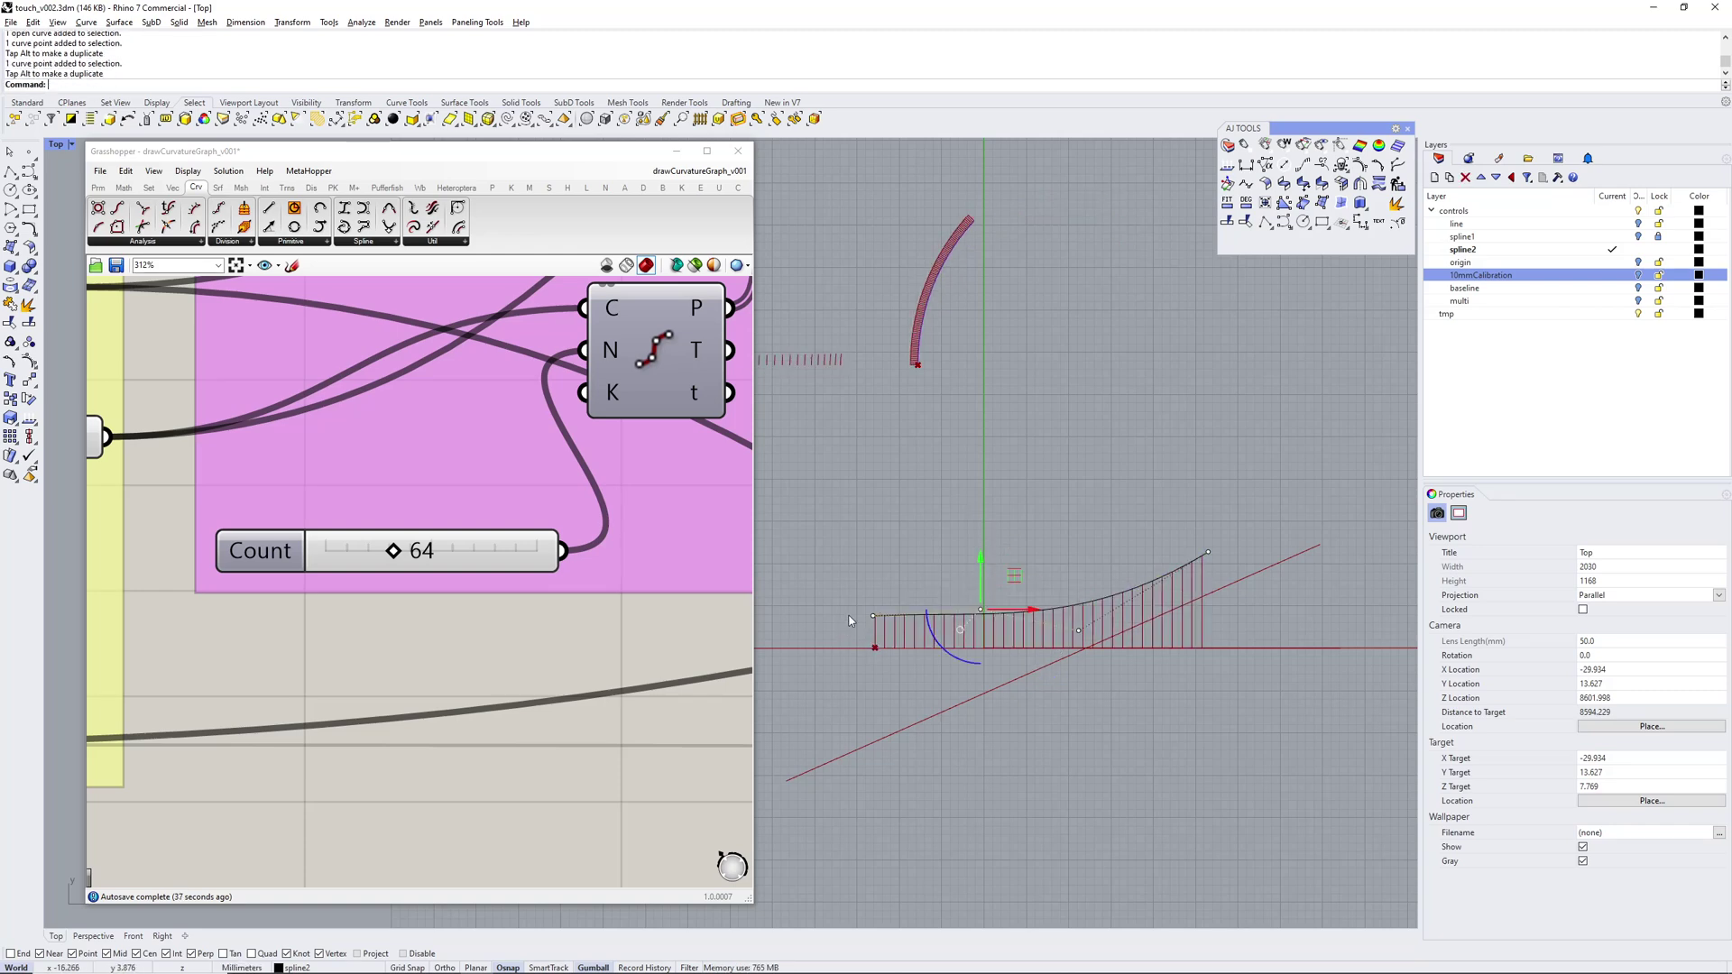
Raise the end control point of the spline2 graph curve and shift it outward along the baseline direction
left_click(1217, 547)
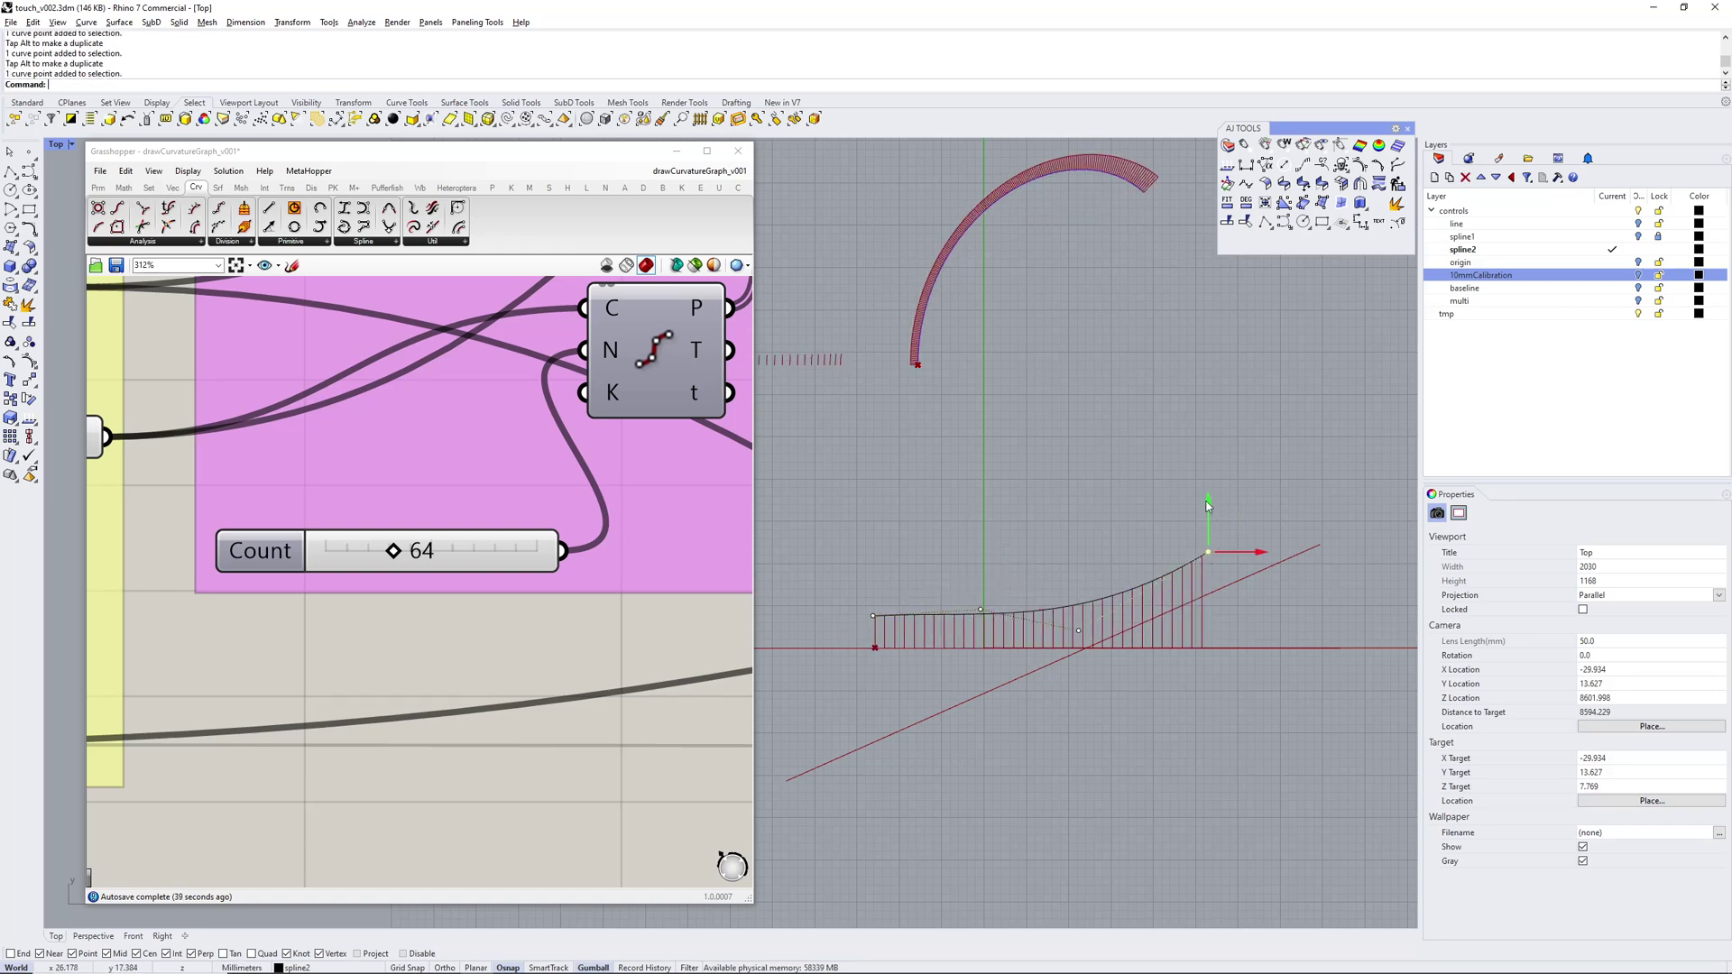
left_click_drag(1207, 506, 1207, 428)
right_click_drag(1080, 476, 1050, 527)
scroll(1049, 528, "down", 2)
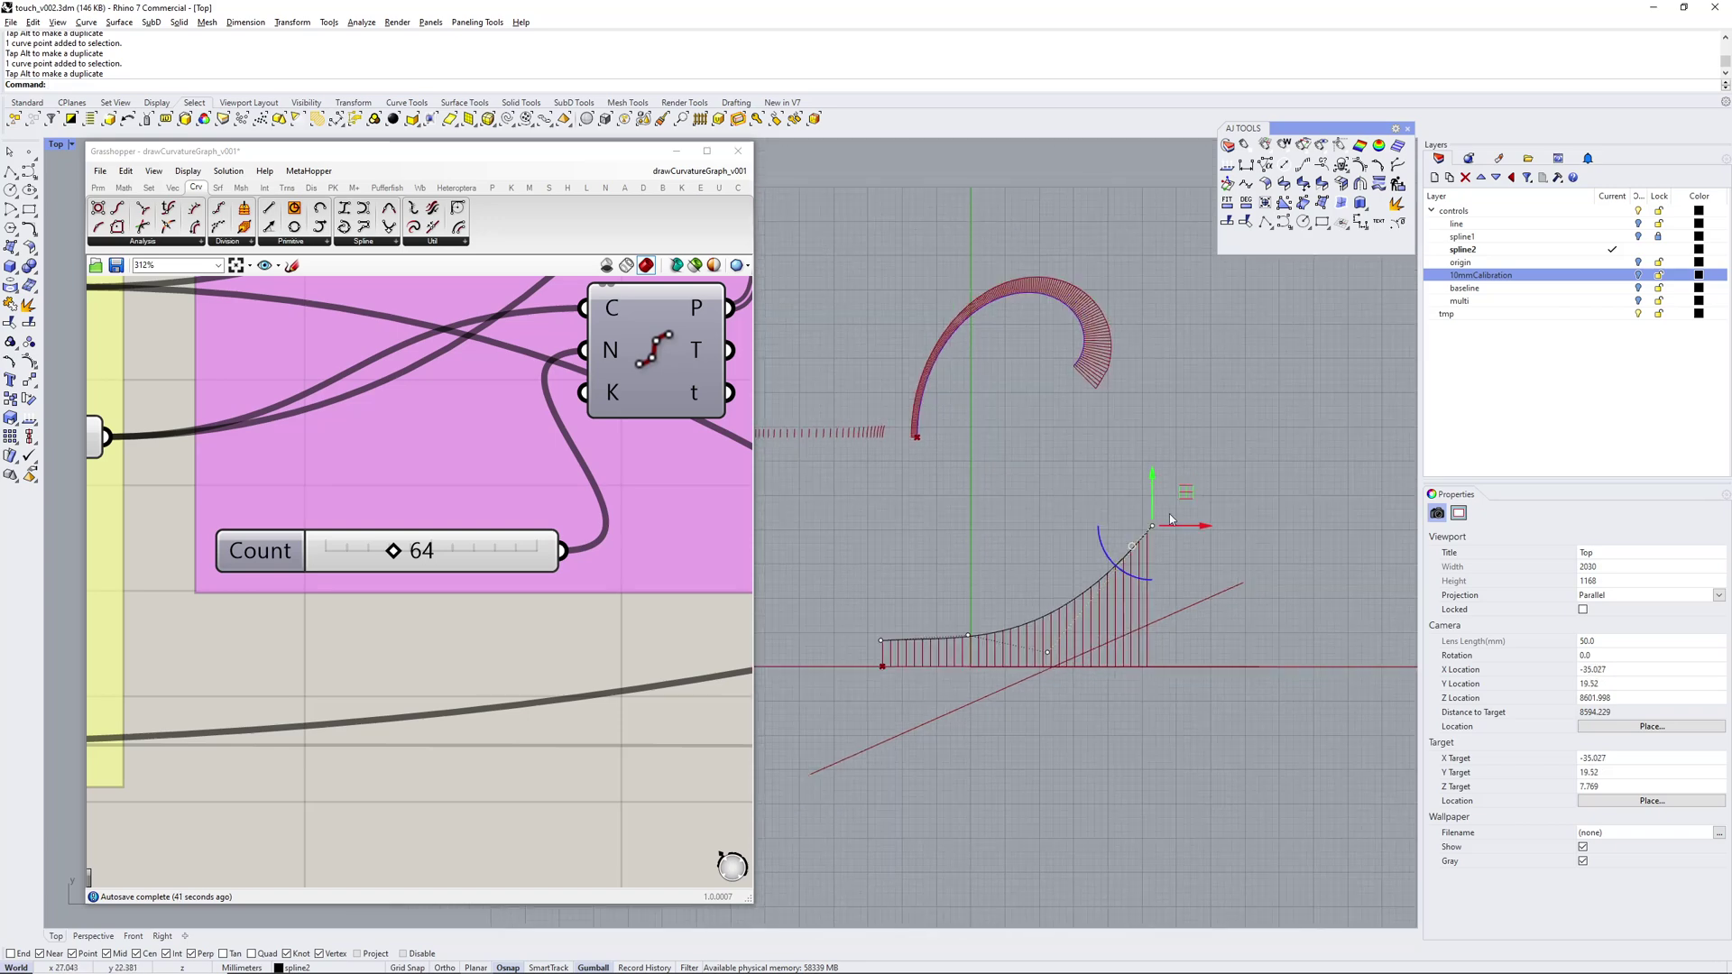
left_click_drag(1173, 525, 1256, 525)
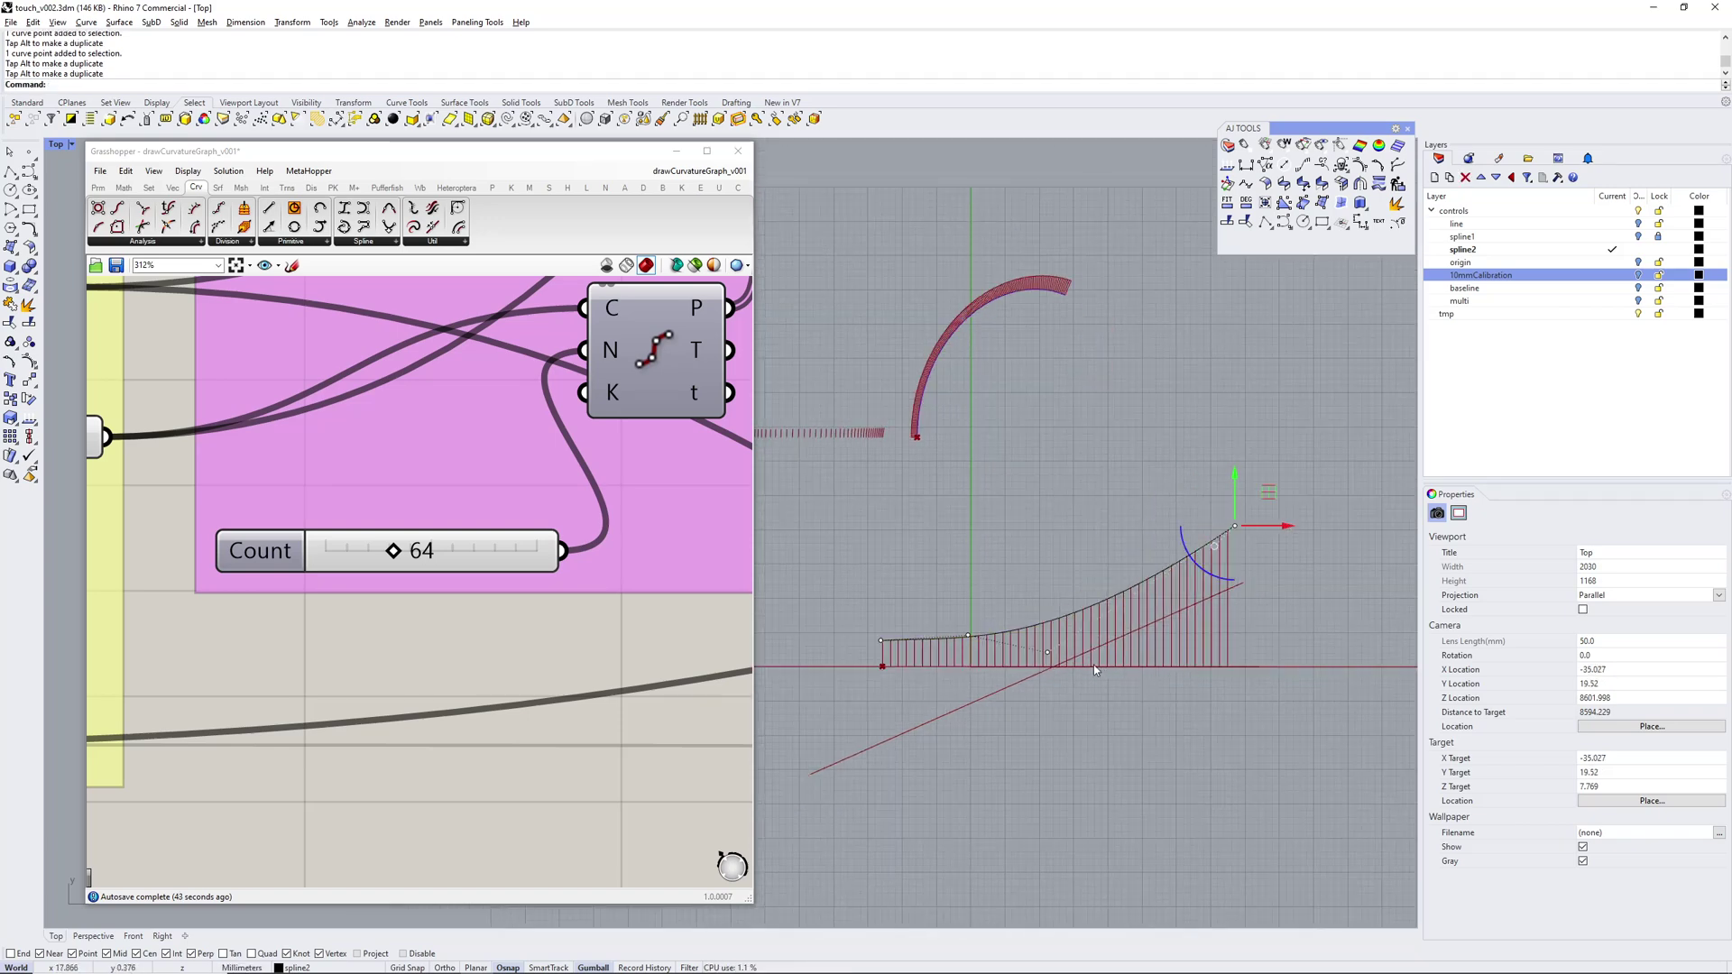
right_click_drag(1106, 467, 1058, 461)
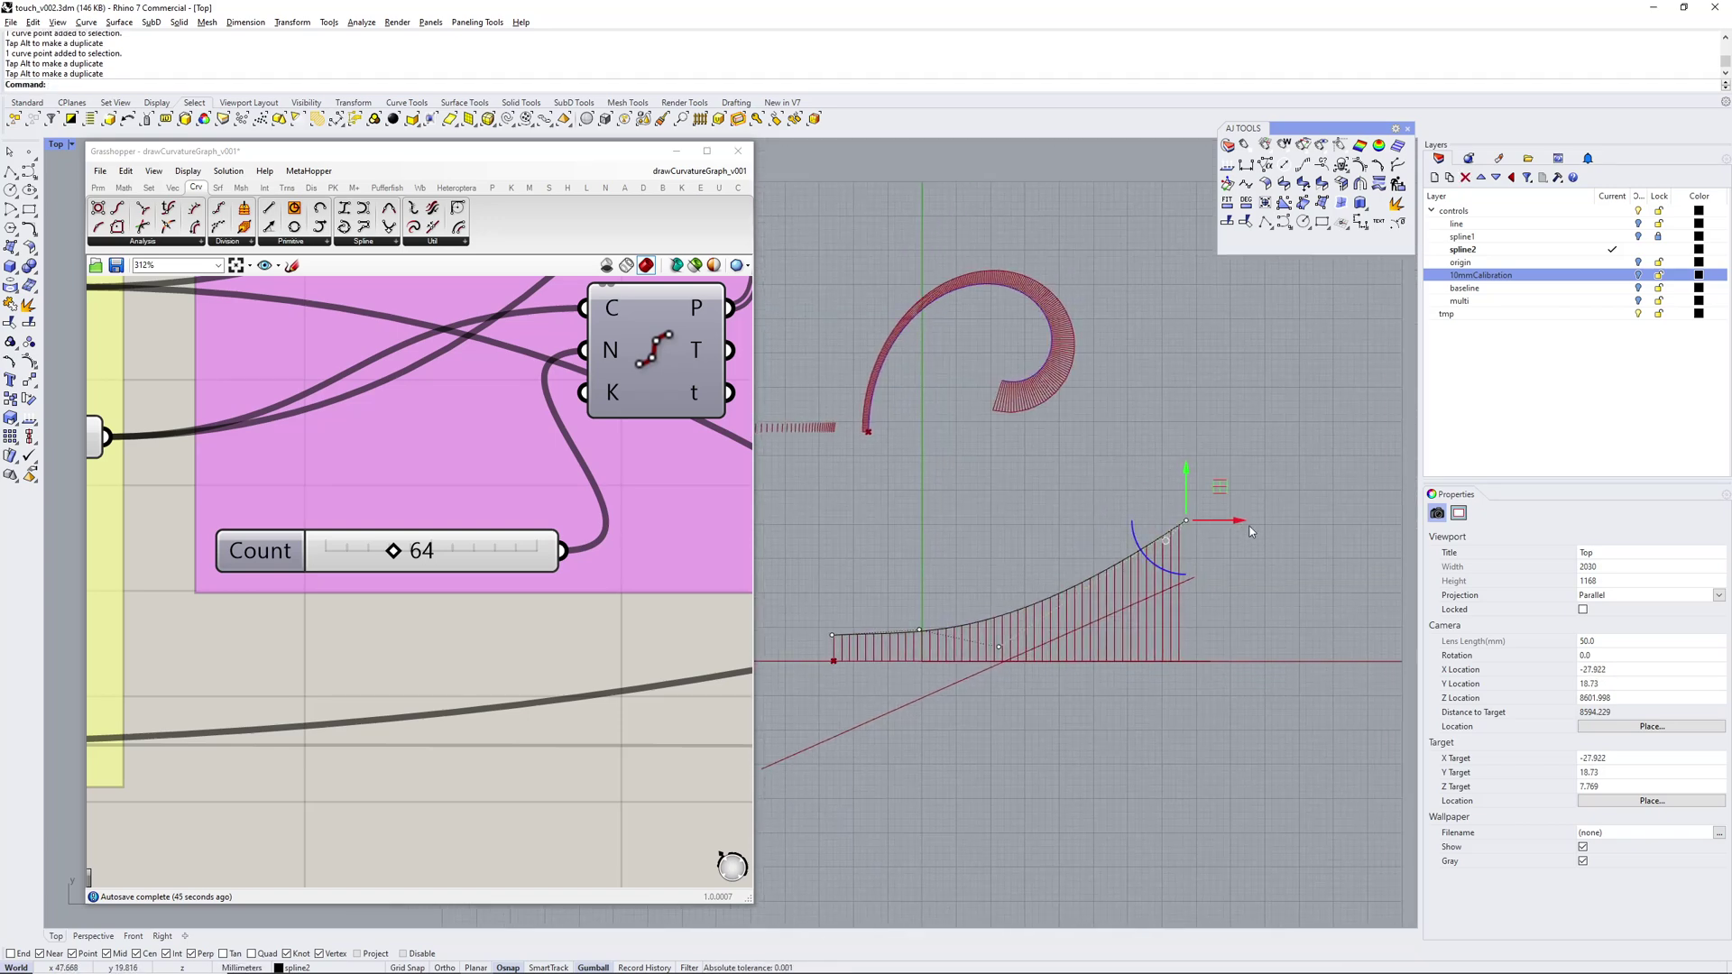
Move the graph curve's end control point below the baseline to give the generated curve an inflection
left_click_drag(1187, 474, 968, 798)
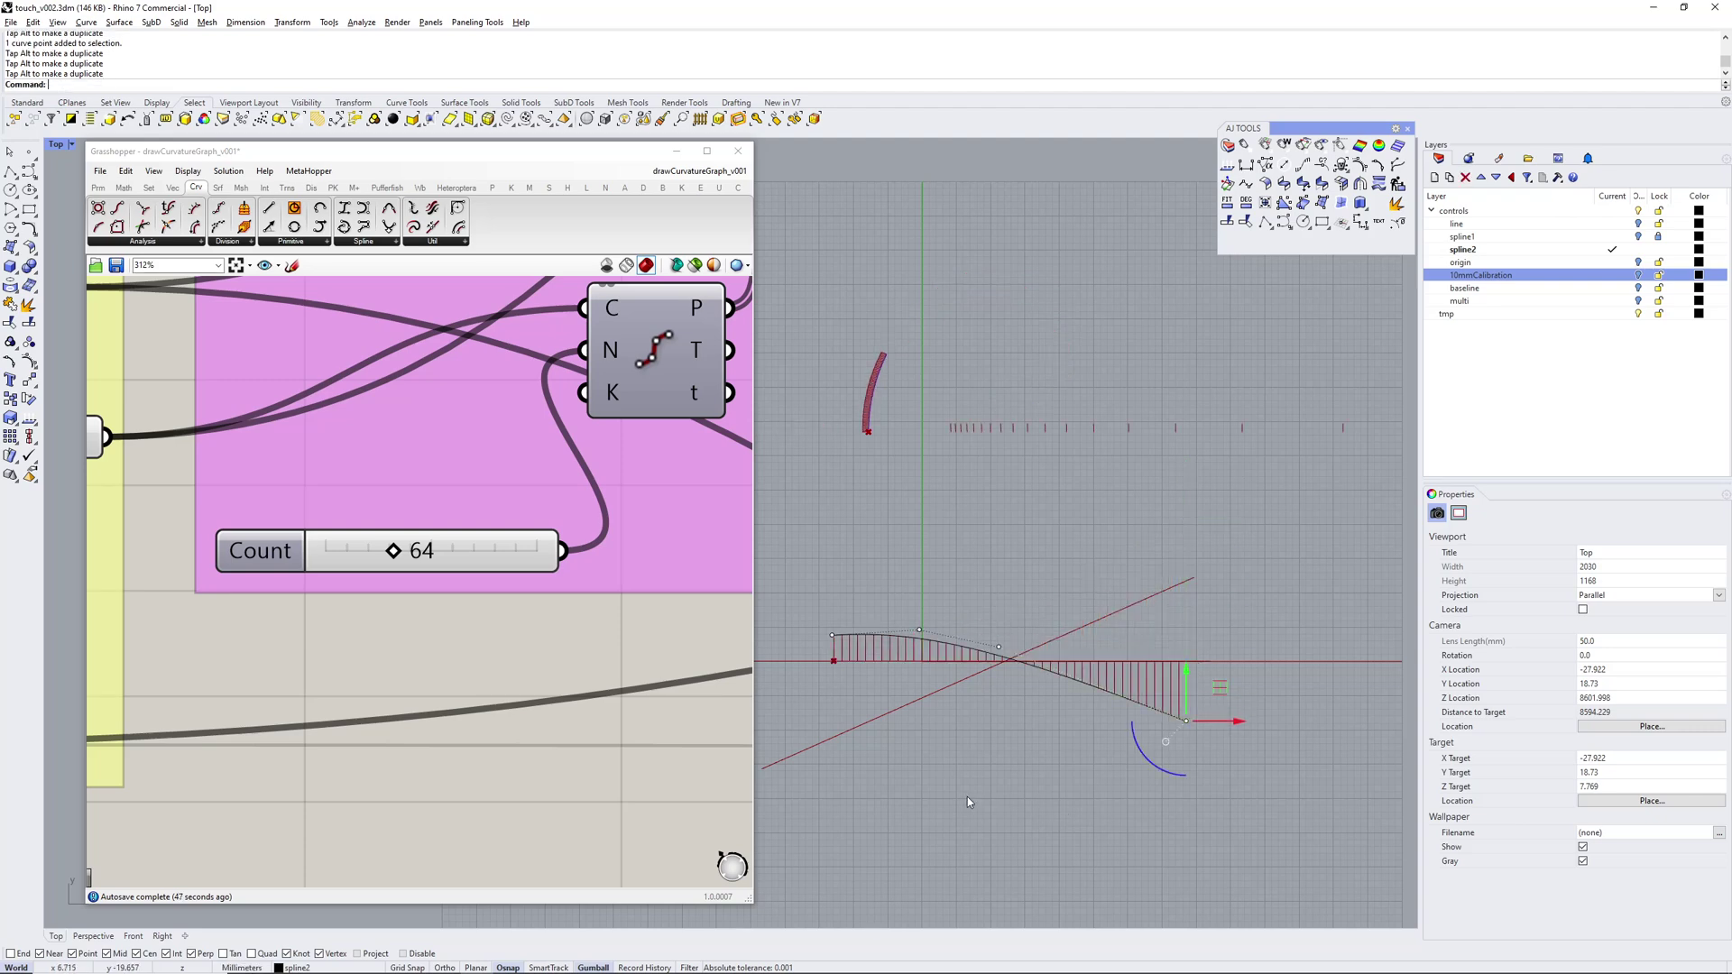
right_click_drag(1014, 410, 1020, 506)
right_click_drag(1241, 701, 1244, 678)
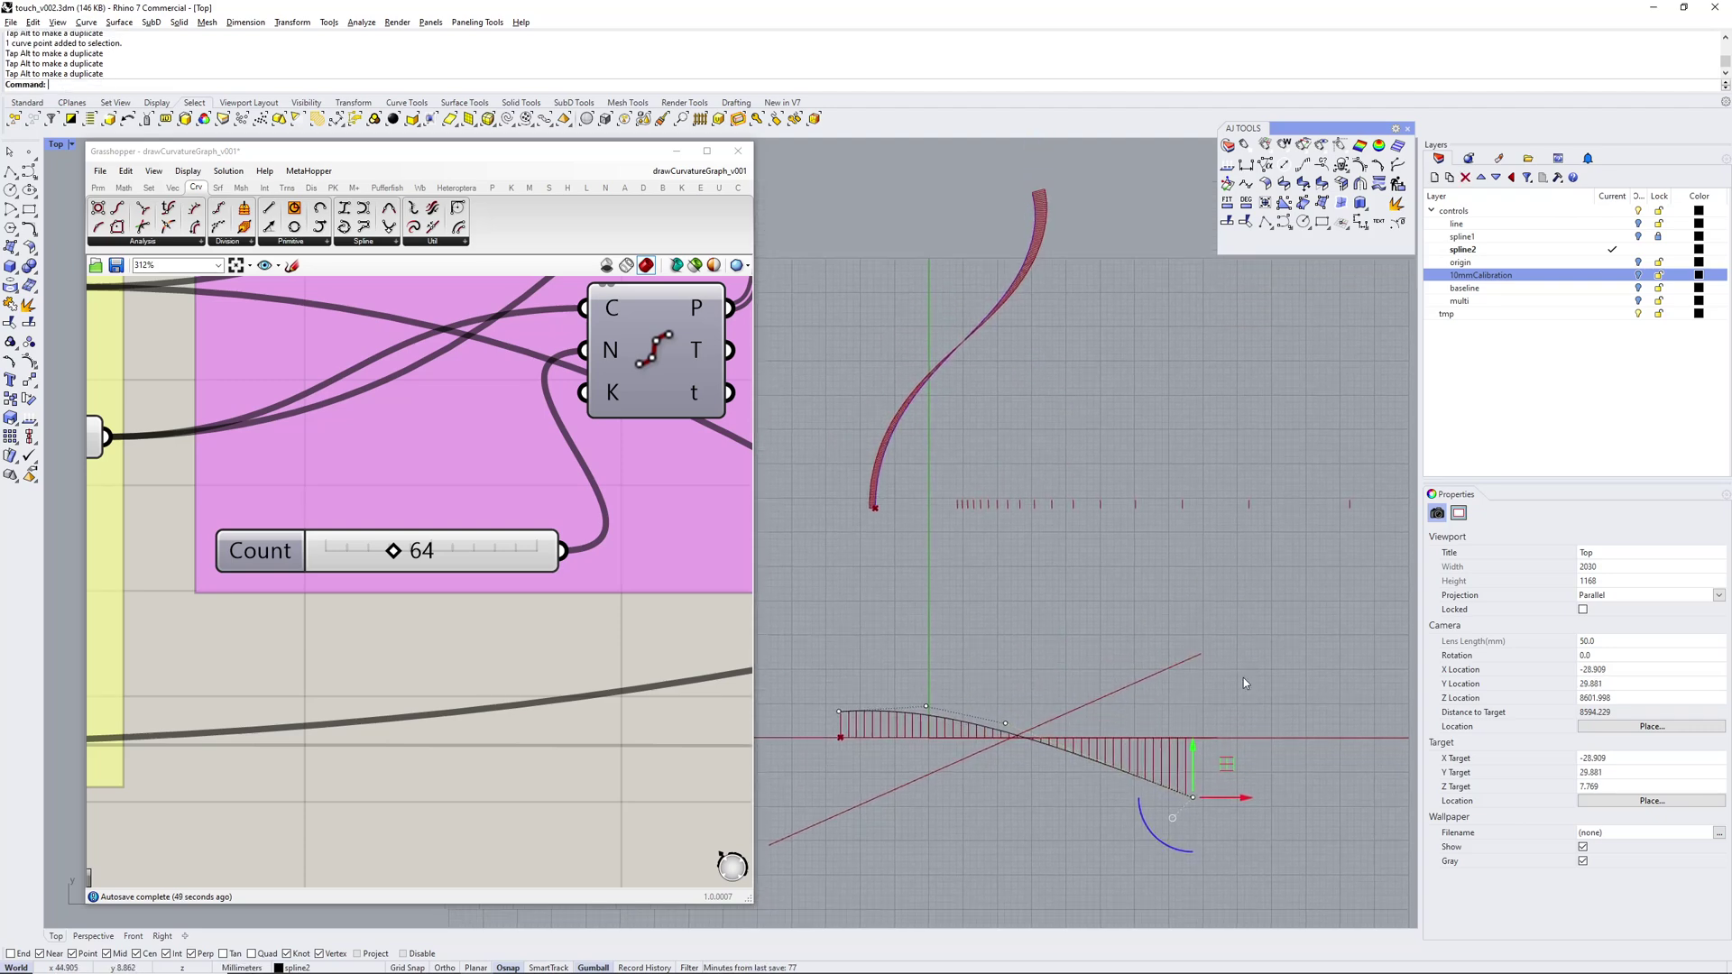
Bring the graph curve's end control point back above the baseline and shift it outward to lengthen the graph
left_click_drag(1194, 798, 1044, 621)
right_click_drag(1082, 628, 1139, 591)
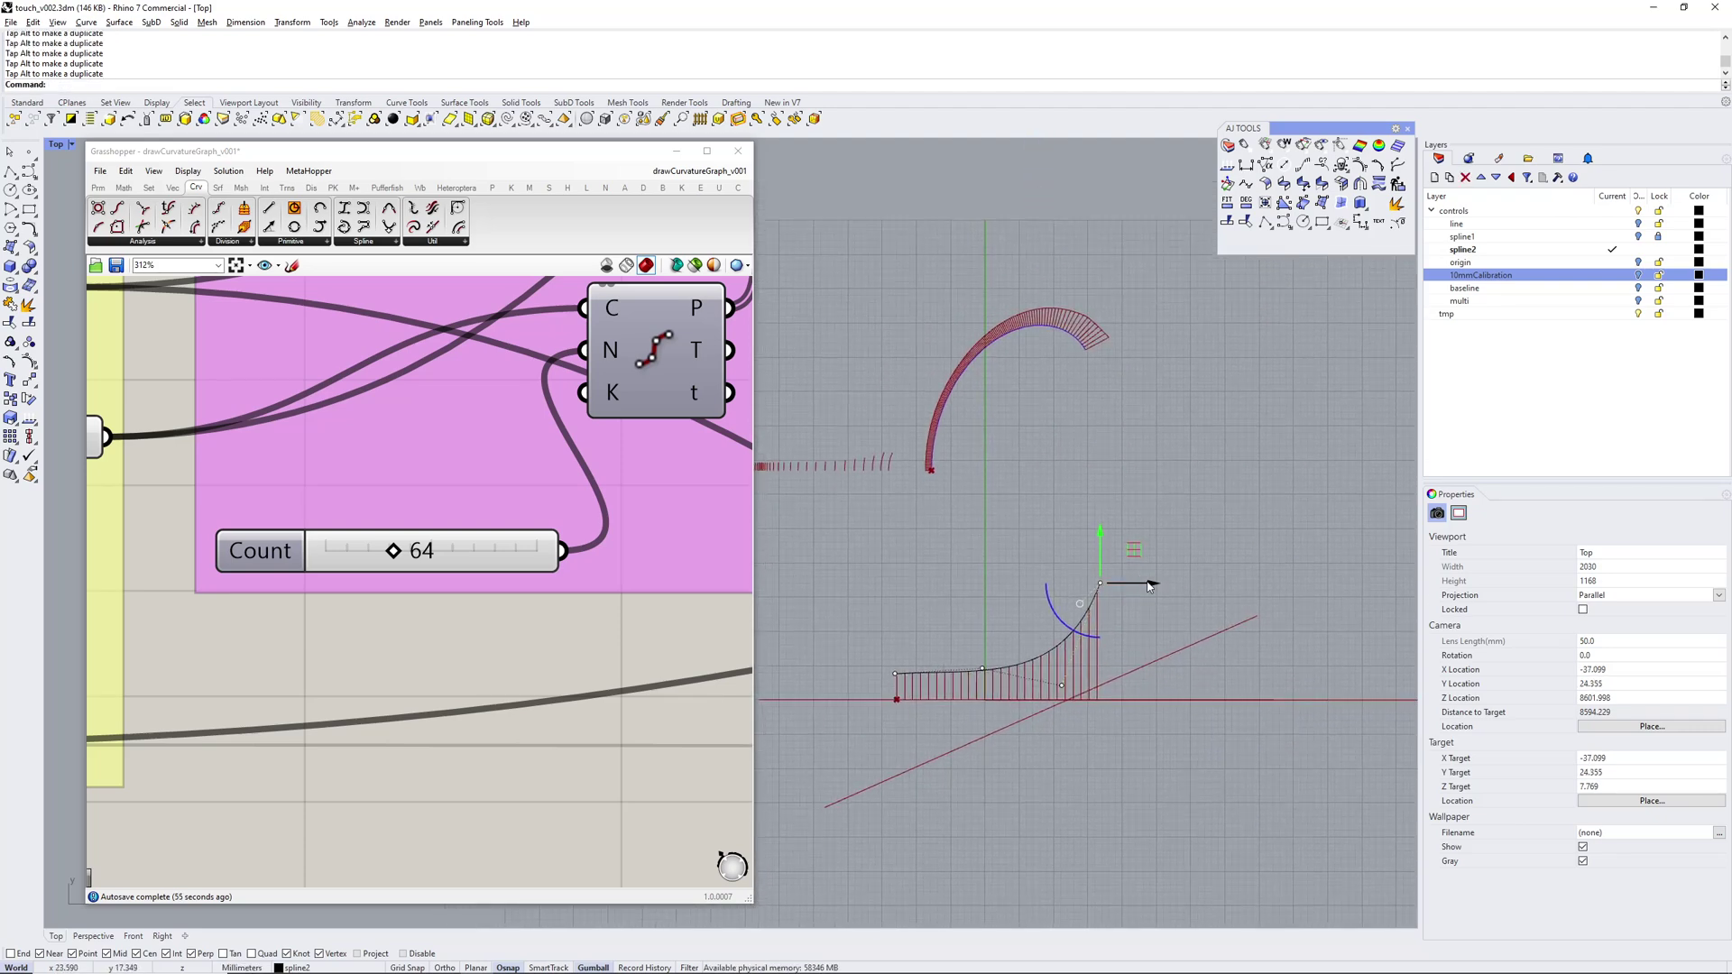
left_click_drag(1150, 586, 1257, 587)
right_click_drag(1209, 469, 1187, 517)
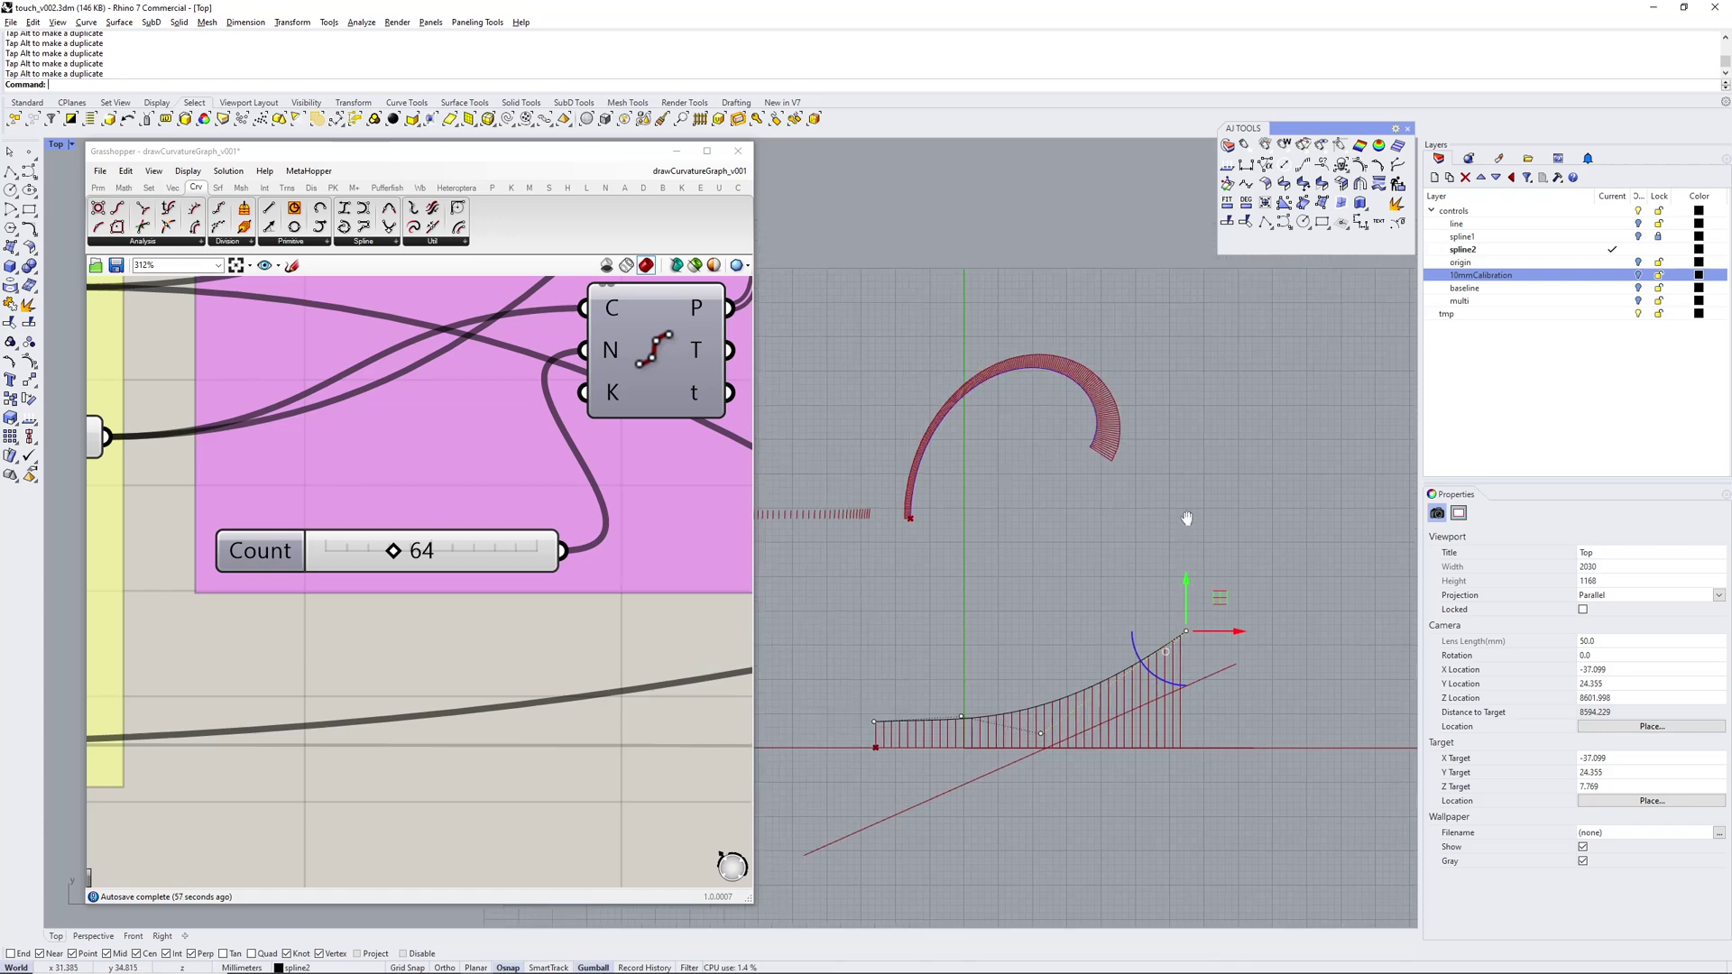
Raise the graph curve's end control point steeply and set the Count slider to 156
left_click_drag(1187, 580, 1188, 400)
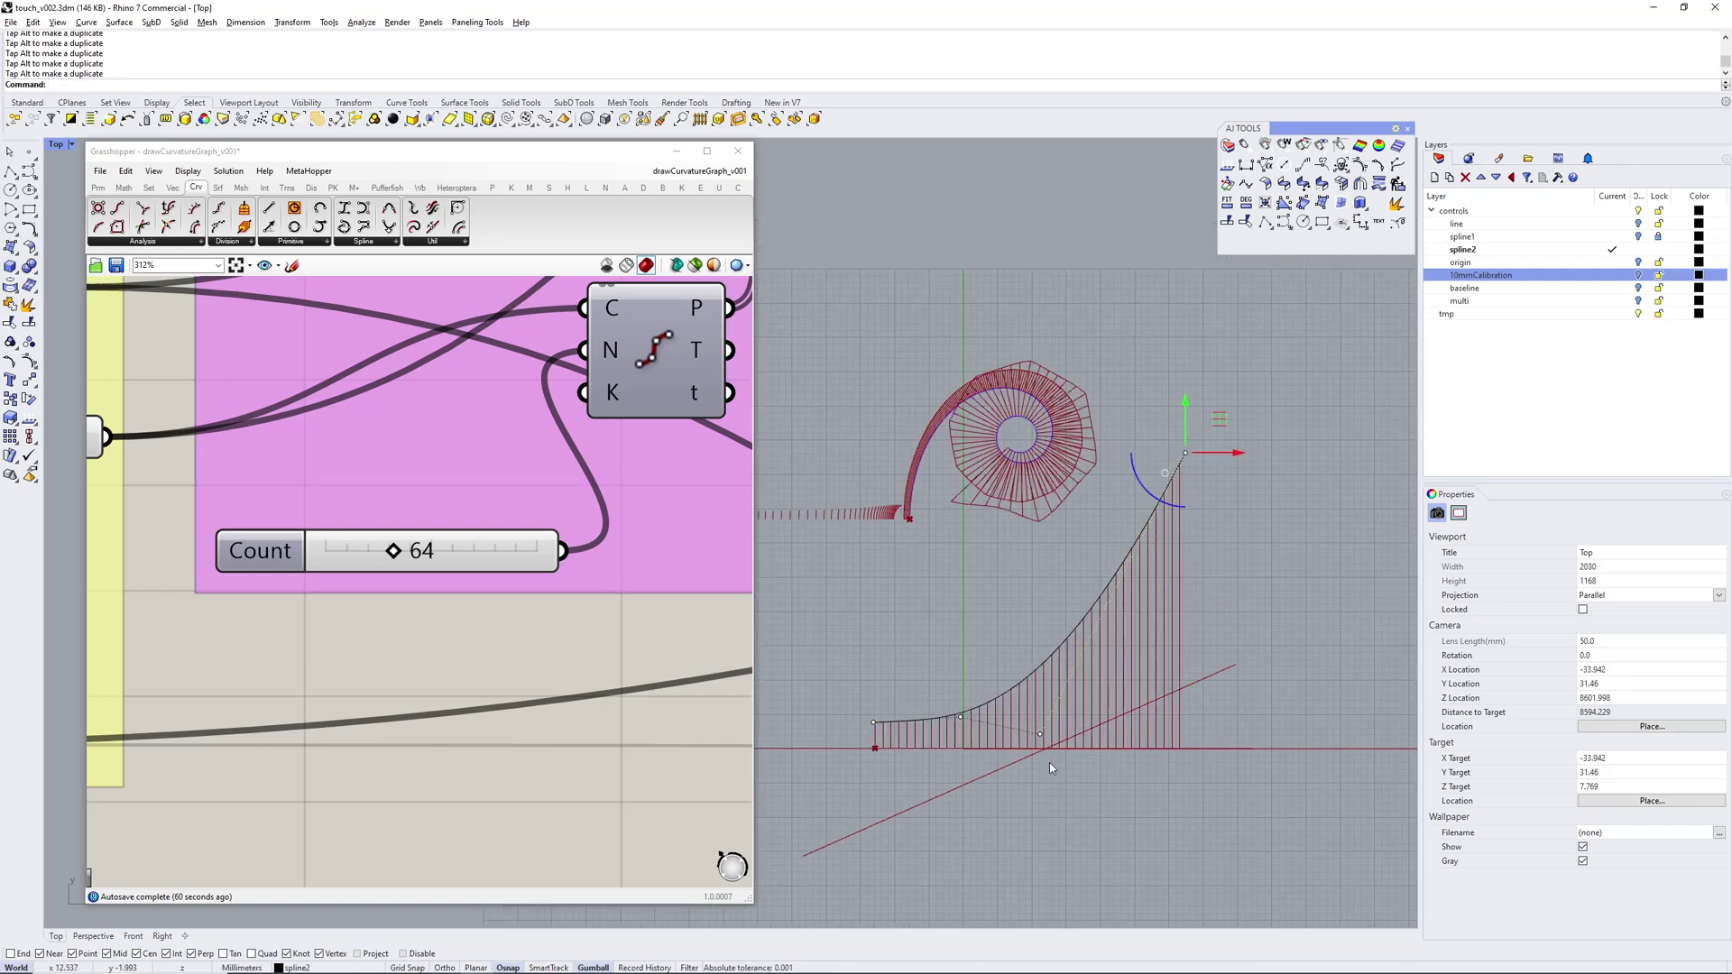
left_click(1054, 609)
left_click_drag(394, 551, 493, 550)
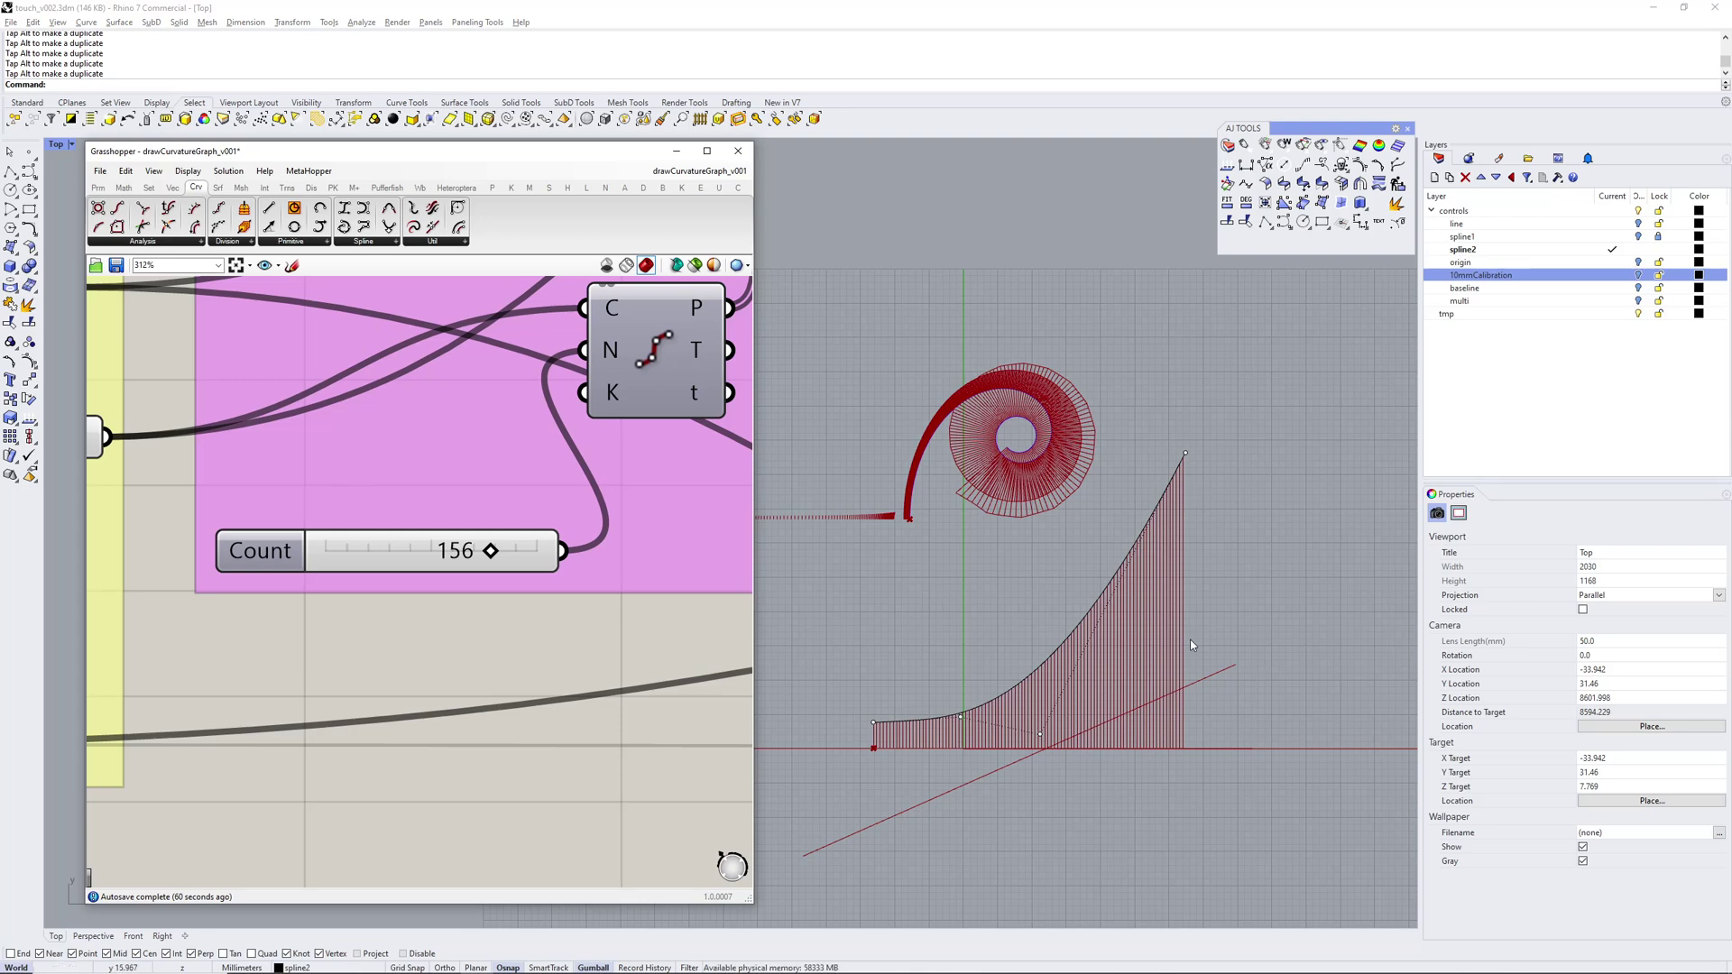
Move the raised end control point farther out along the baseline direction and inspect the resulting spiral's comb
left_click_drag(1180, 442, 1273, 441)
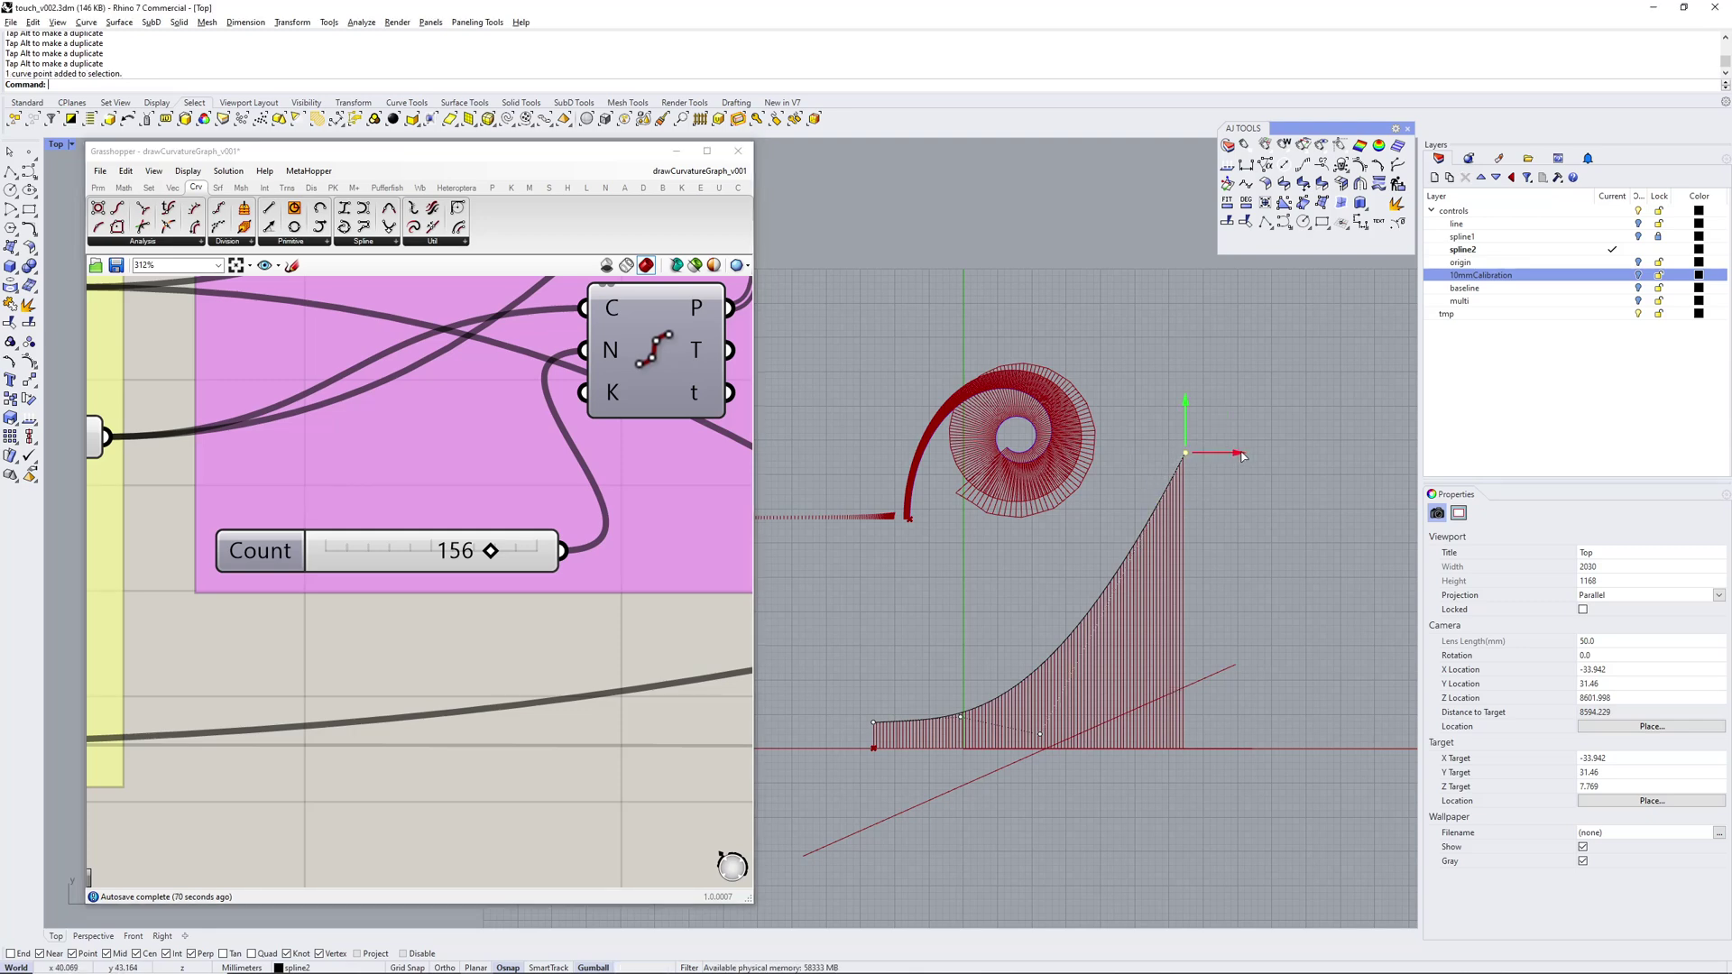
left_click_drag(1260, 567, 1244, 588)
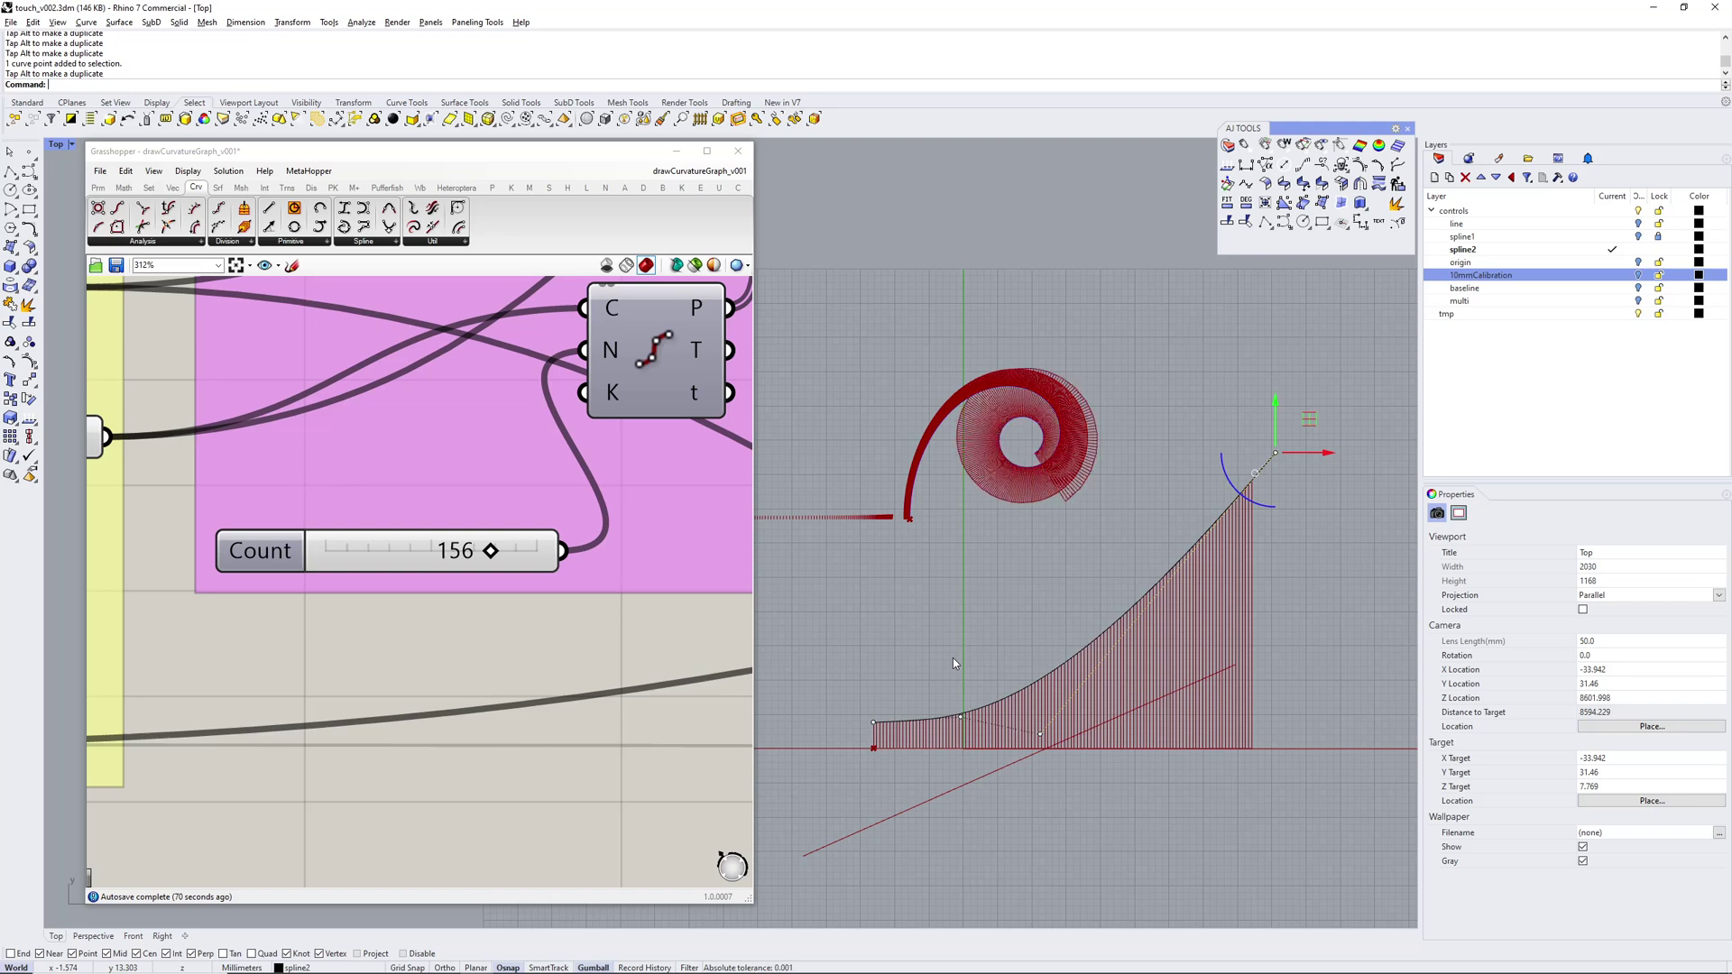
scroll(1046, 464, "up", 4)
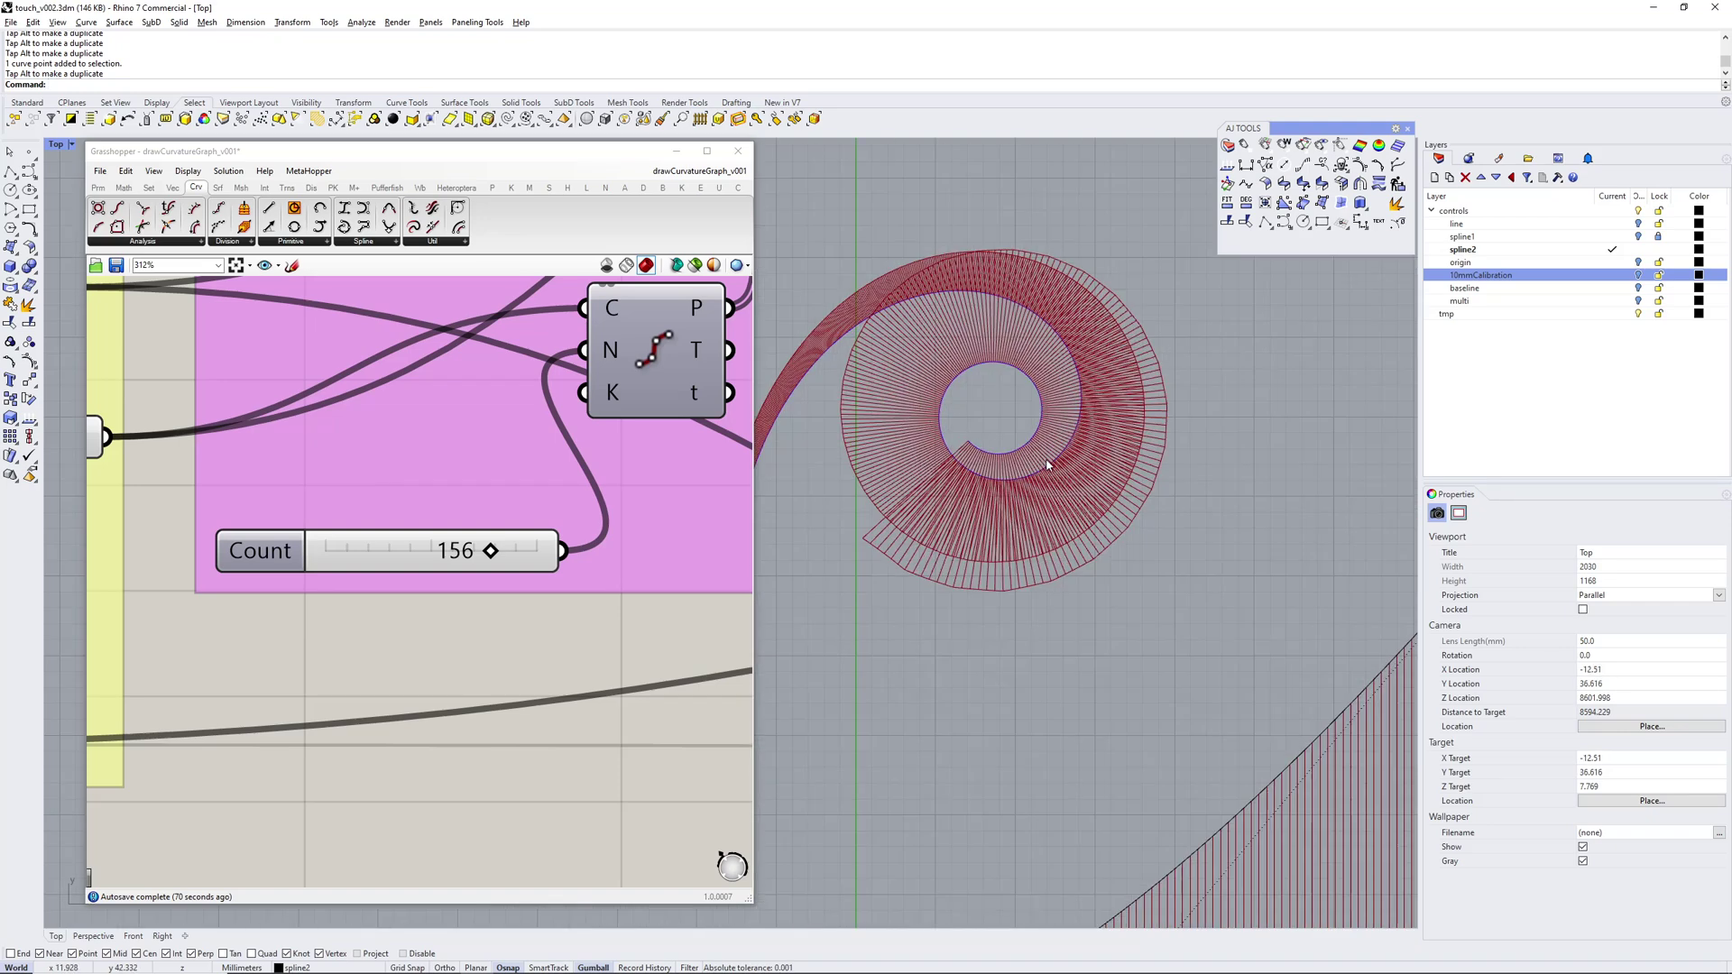
scroll(1047, 465, "up", 2)
Hide the curvature comb preview of the component fed by the Scale slider in the green curve group
scroll(652, 463, "down", 9)
right_click_drag(653, 464, 94, 536)
right_click_drag(695, 542, 256, 422)
right_click_drag(749, 464, 283, 553)
scroll(420, 451, "up", 5)
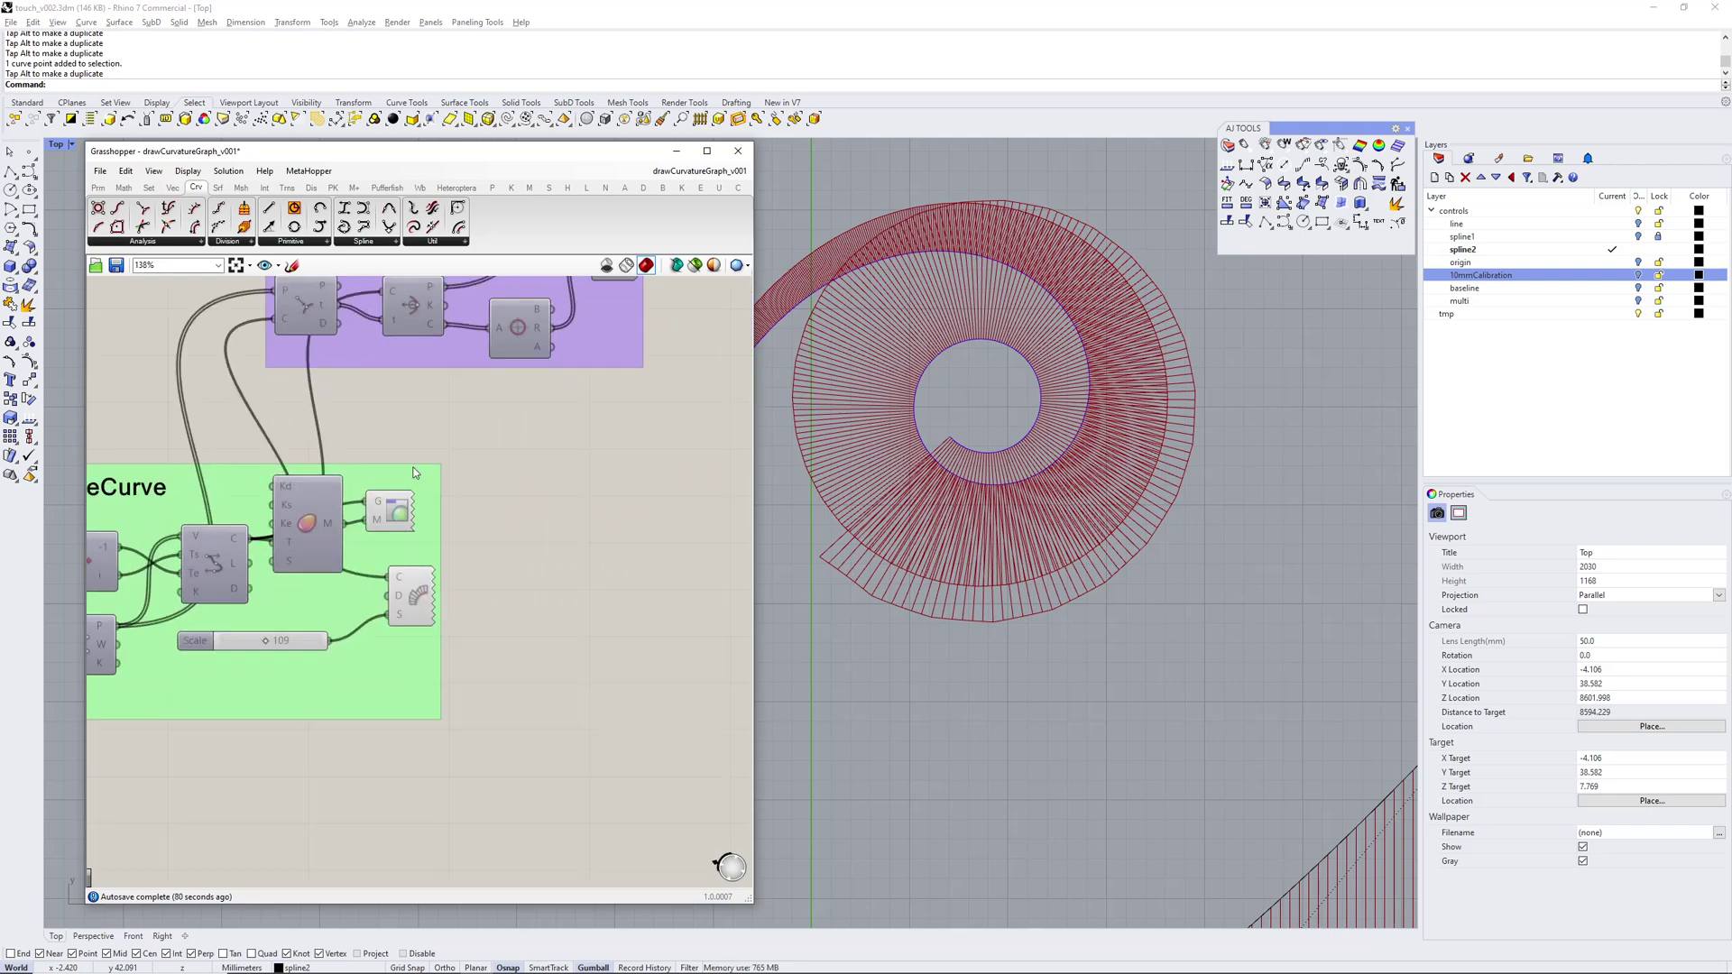
left_click(417, 592)
key("ctrl+q")
left_click(577, 463)
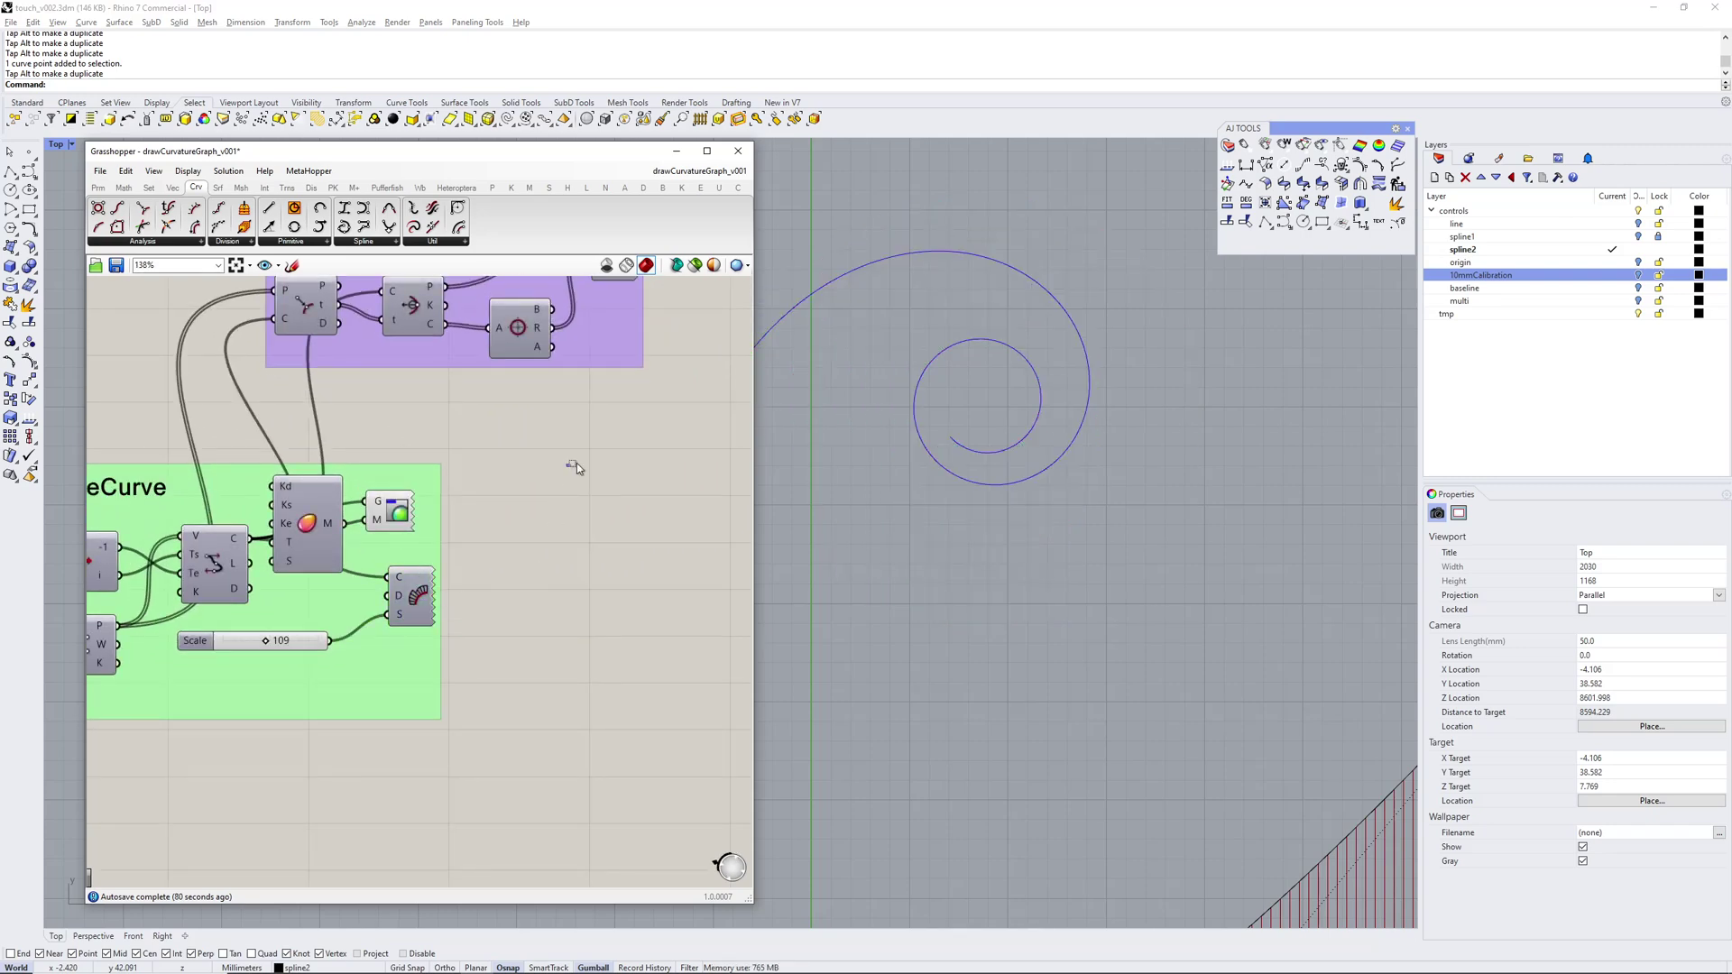
Move the spline2 graph curve's end control point lower and closer to its start, making a shorter, flatter graph
scroll(1030, 455, "down", 12)
right_click_drag(1030, 455, 1059, 399)
scroll(1058, 399, "up", 8)
scroll(1046, 425, "down", 2)
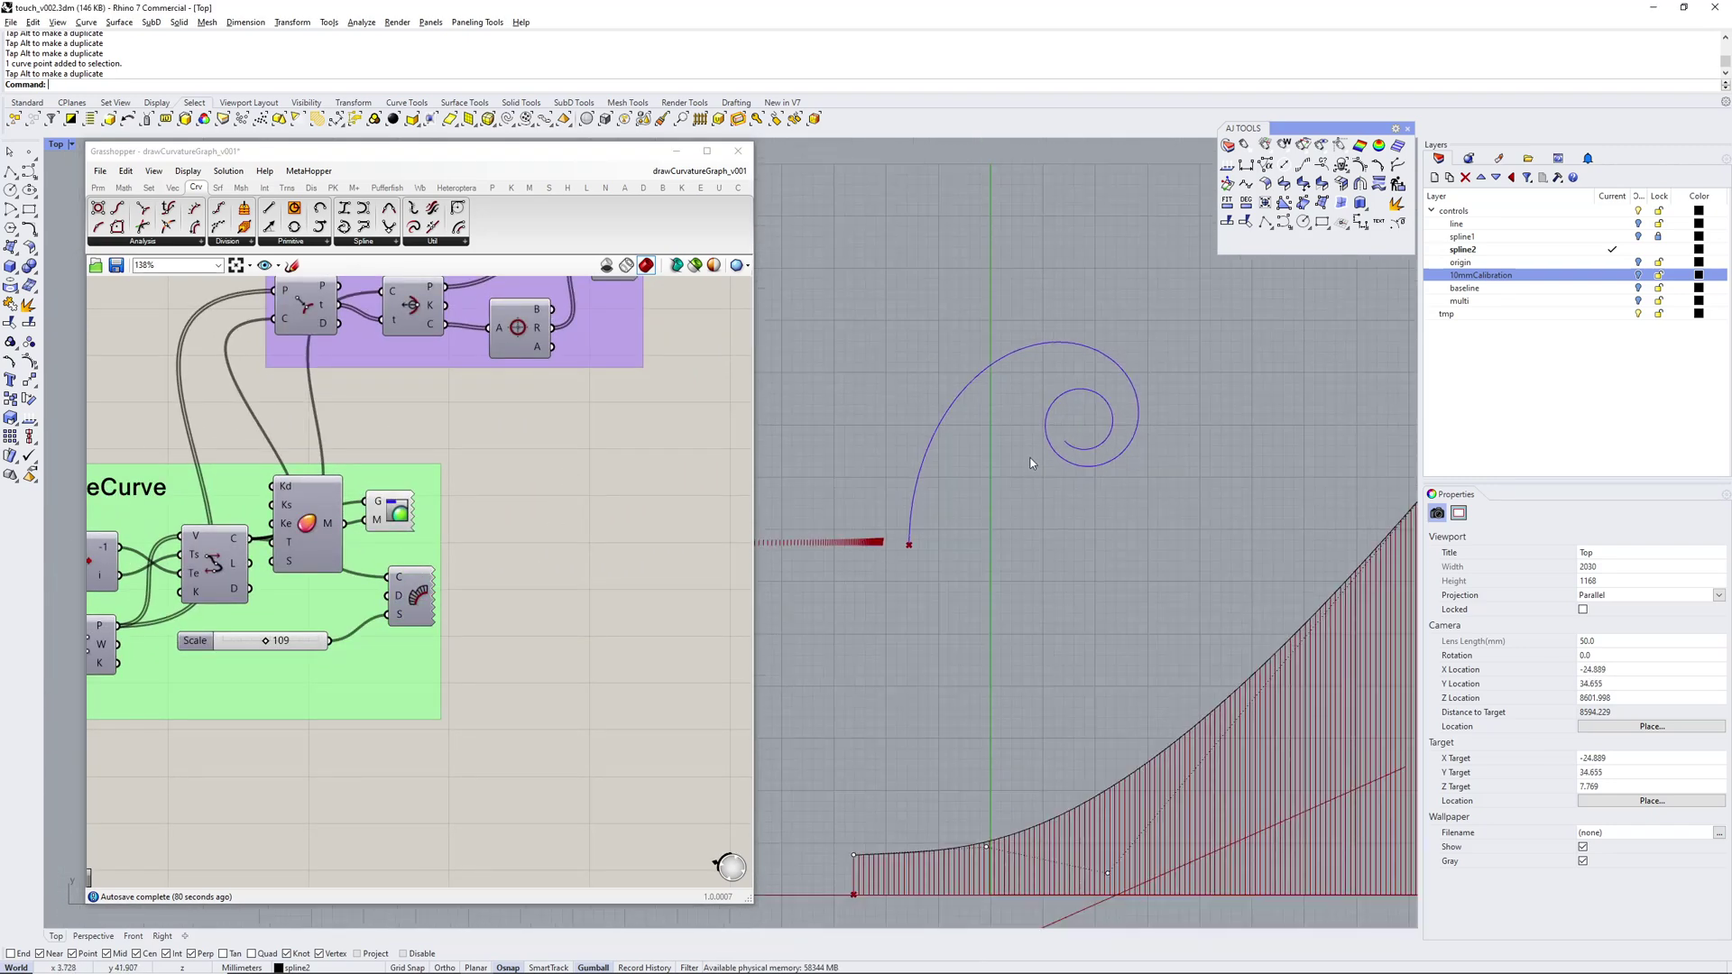
scroll(1020, 476, "down", 6)
right_click_drag(1256, 448, 1226, 392)
scroll(1225, 393, "up", 4)
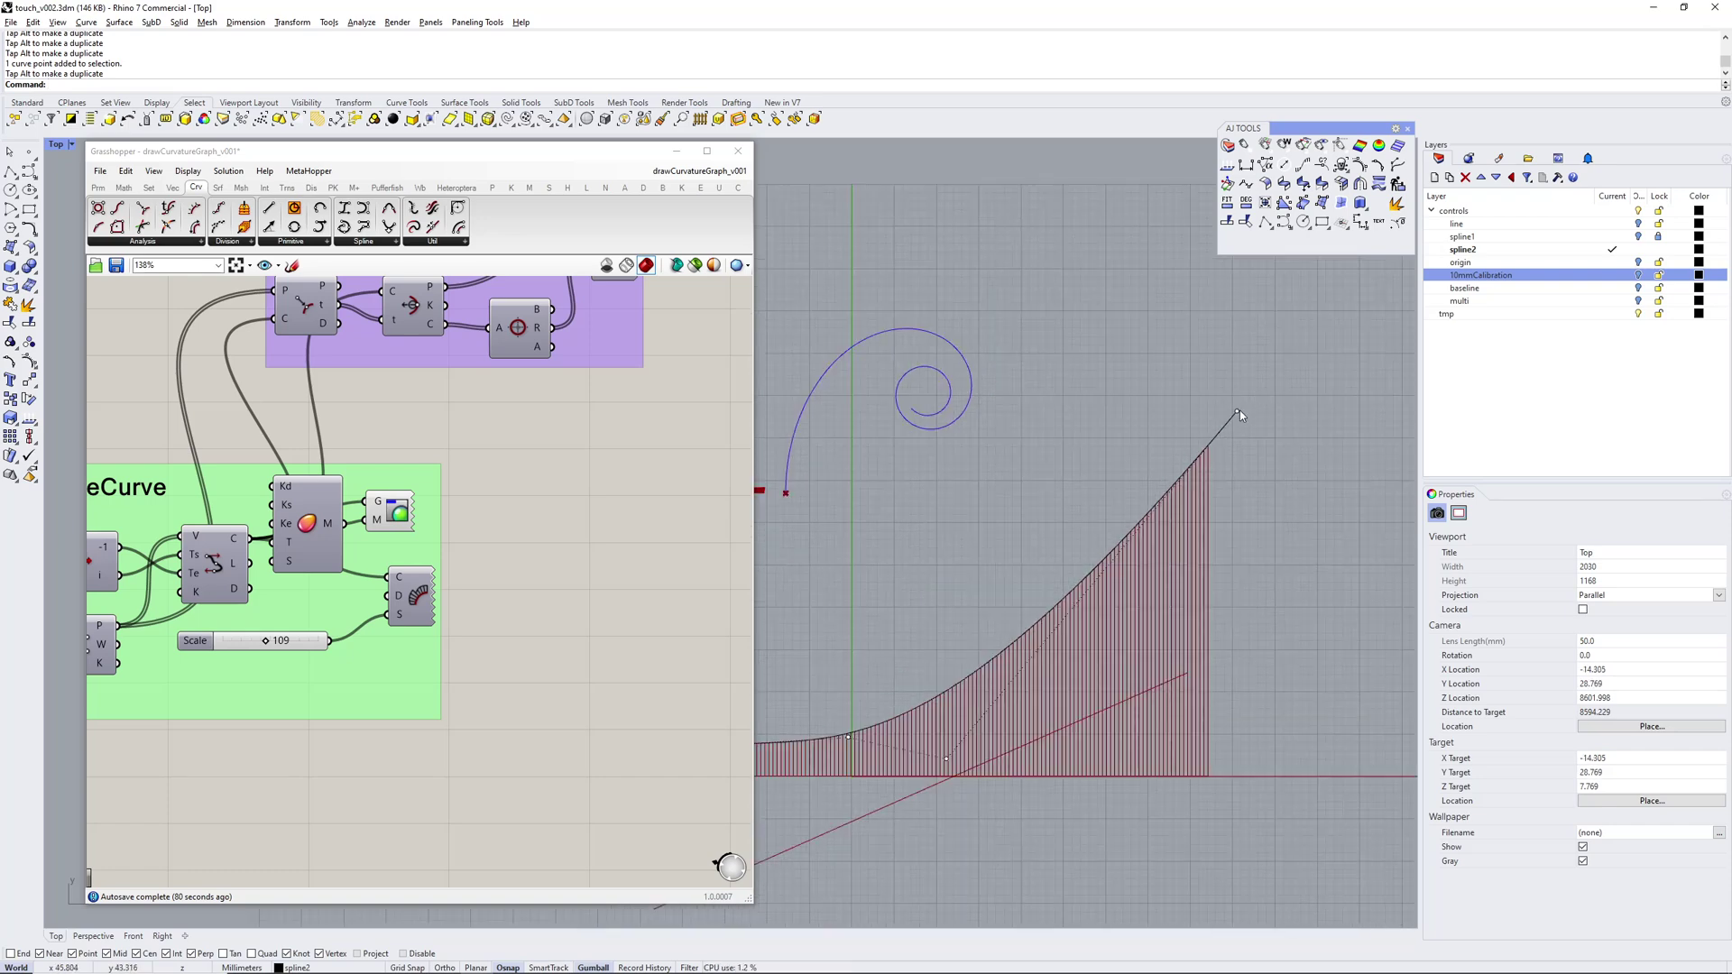
left_click(1238, 412)
left_click_drag(1272, 381, 1128, 577)
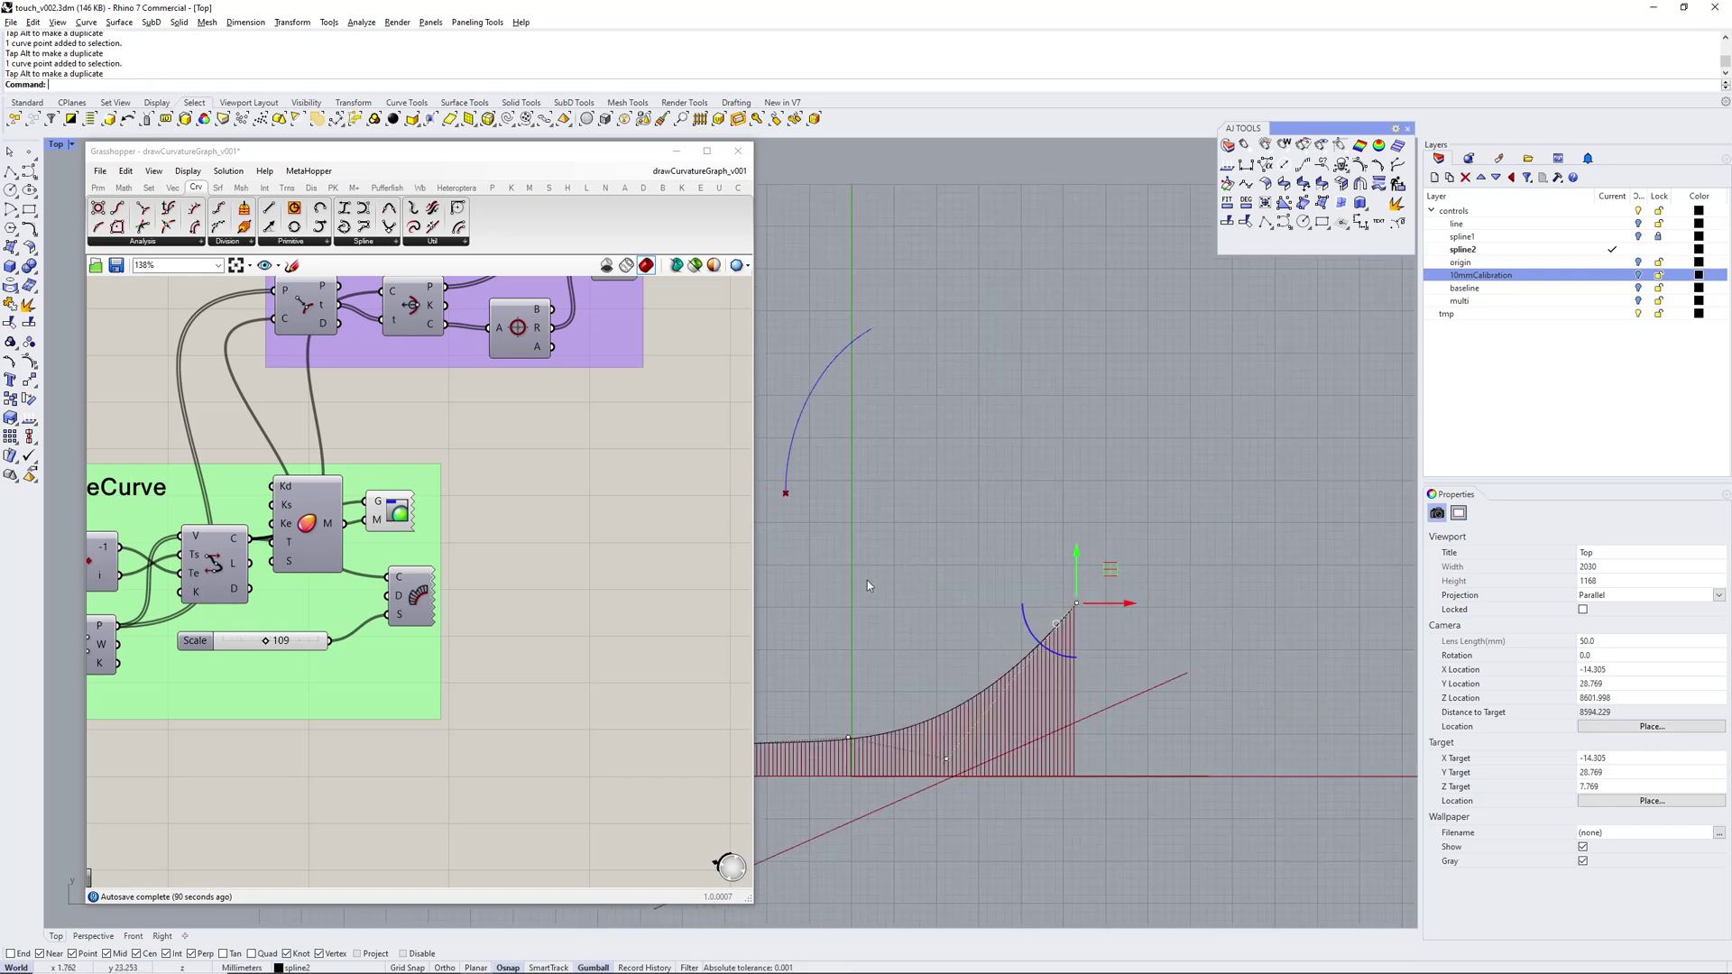
right_click_drag(870, 580, 1038, 542)
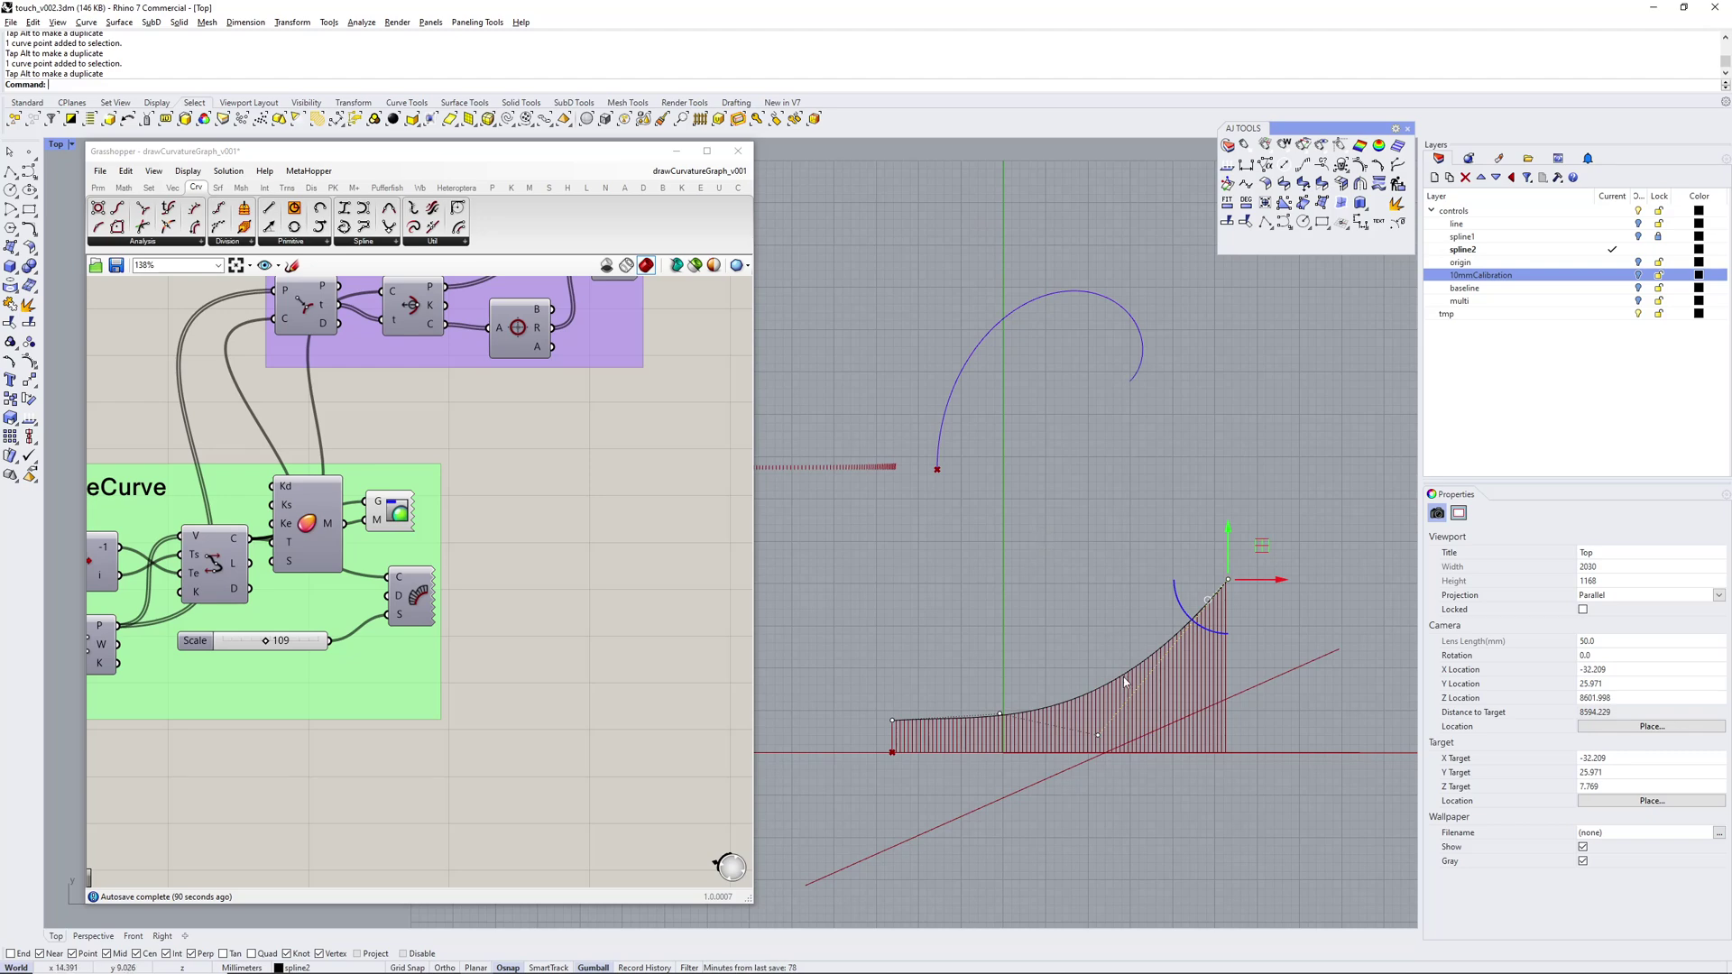
Raise the third control point of the graph curve for a more even slope and inspect the resulting curve
left_click_drag(1098, 736, 1095, 690)
left_click(1112, 796)
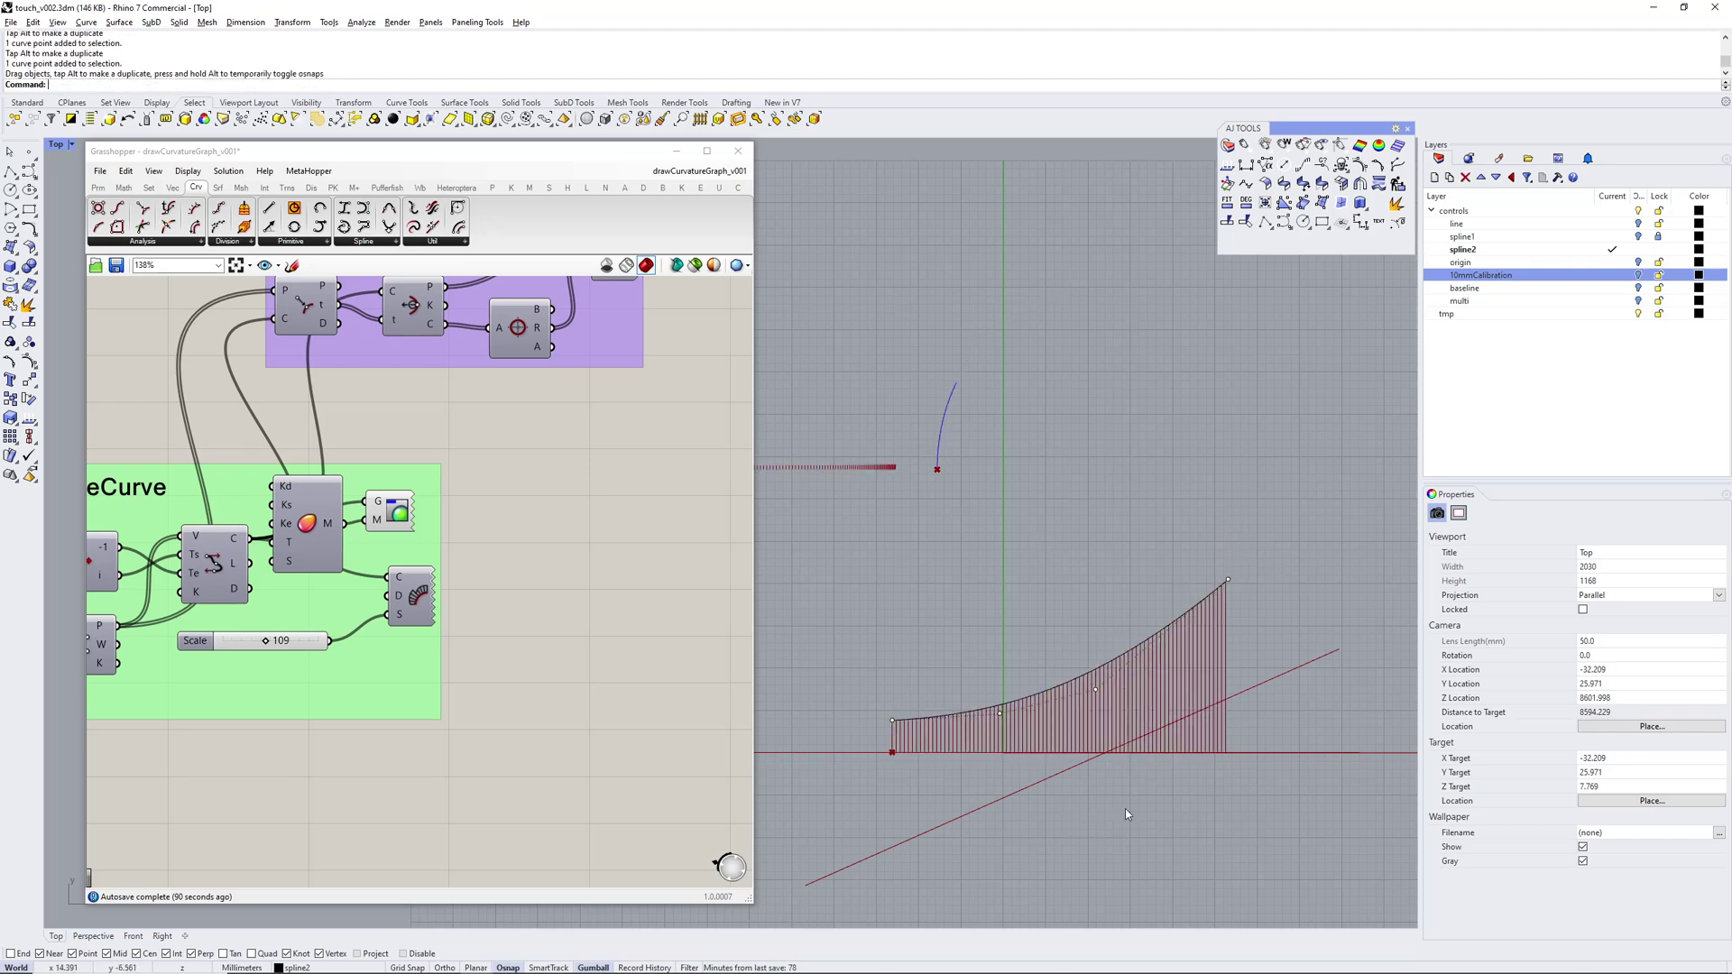
scroll(1105, 799, "up", 4)
right_click_drag(1106, 799, 1106, 744)
scroll(1074, 704, "down", 6)
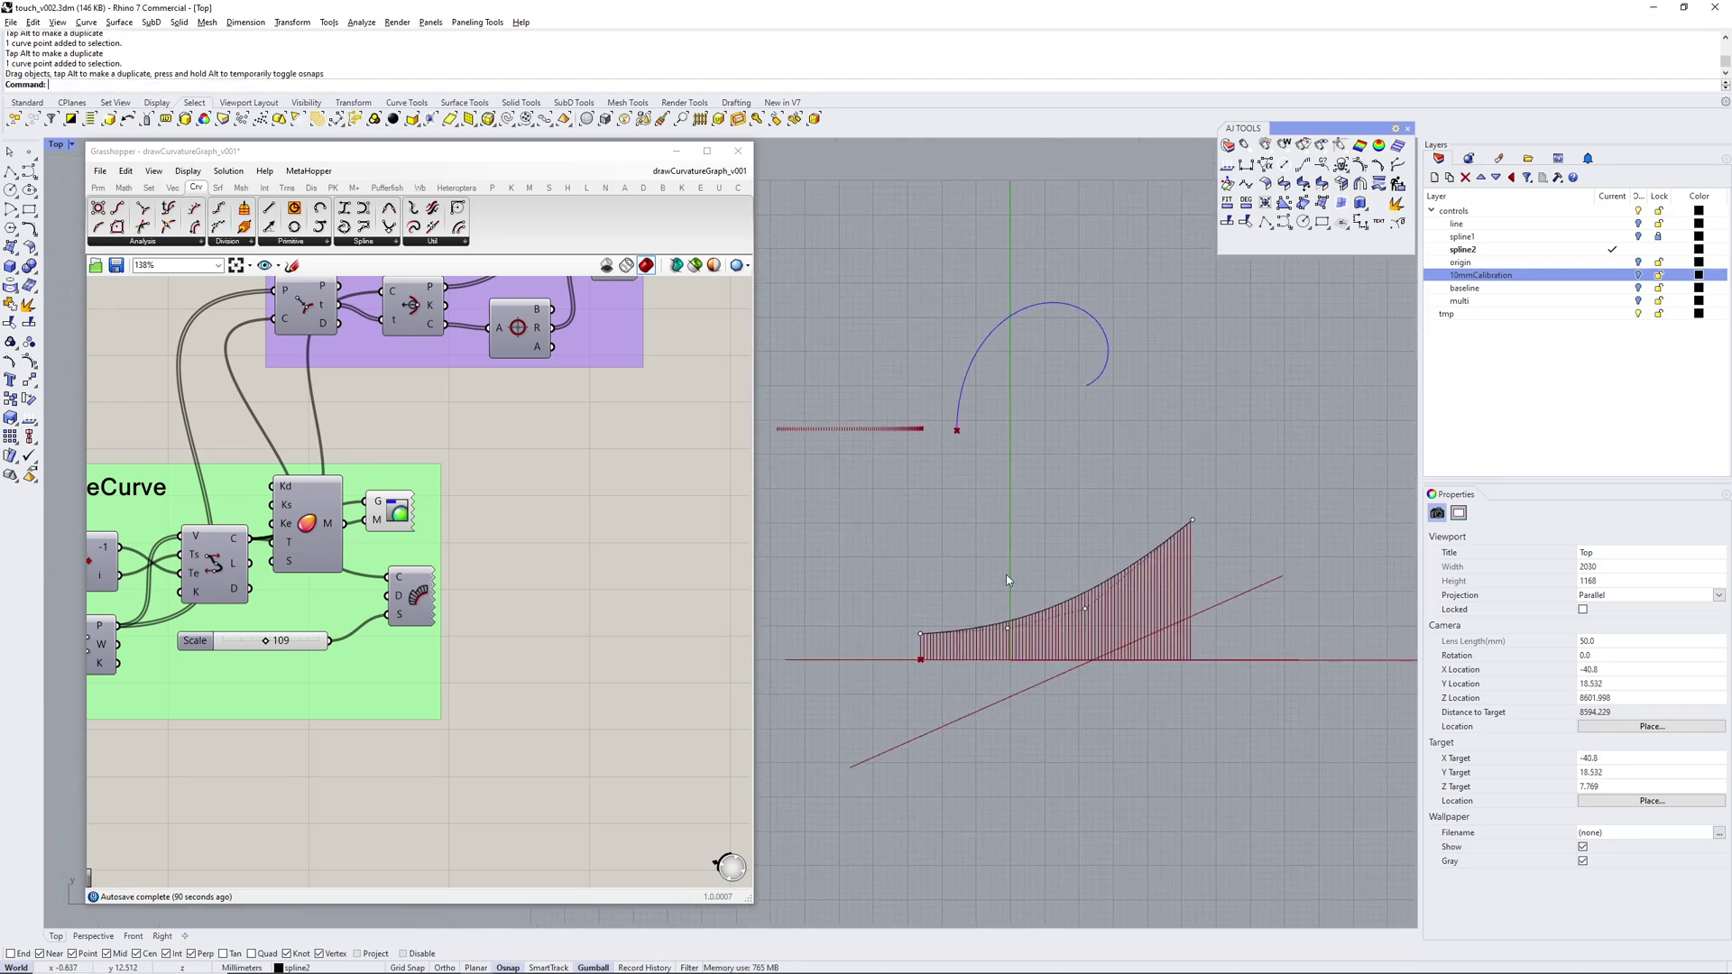
Move the spline2 graph curve's second control point well below the baseline so the graph dips under it
left_click(1009, 630)
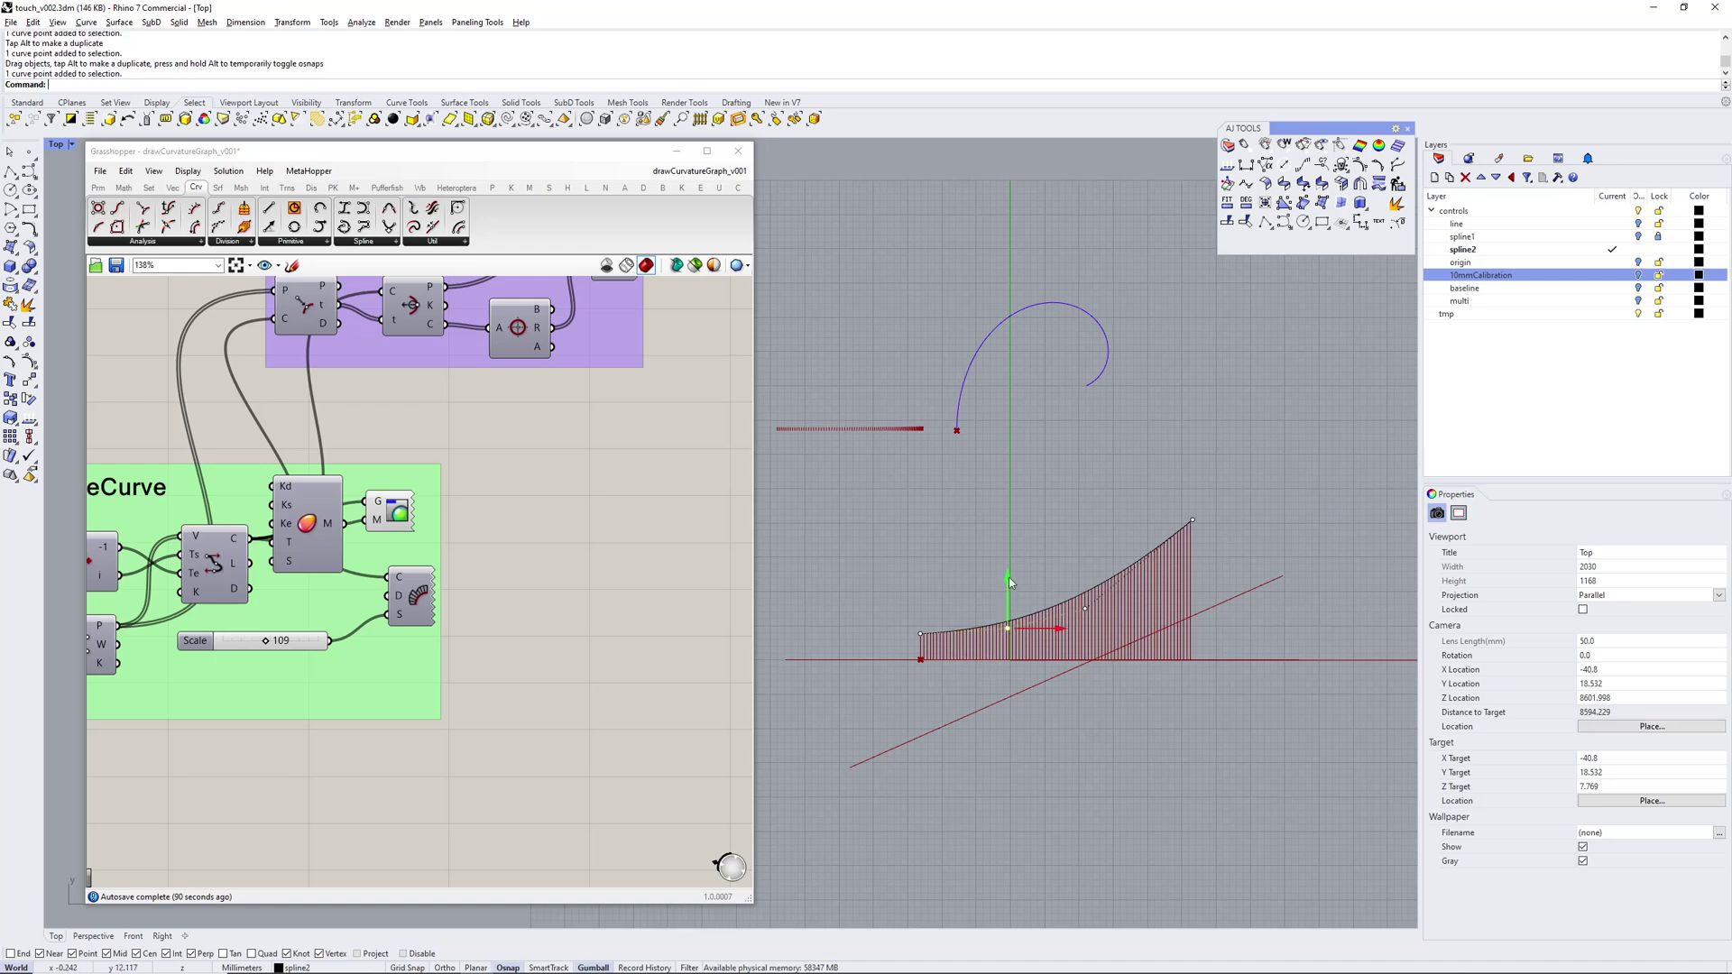
left_click_drag(1010, 583, 998, 707)
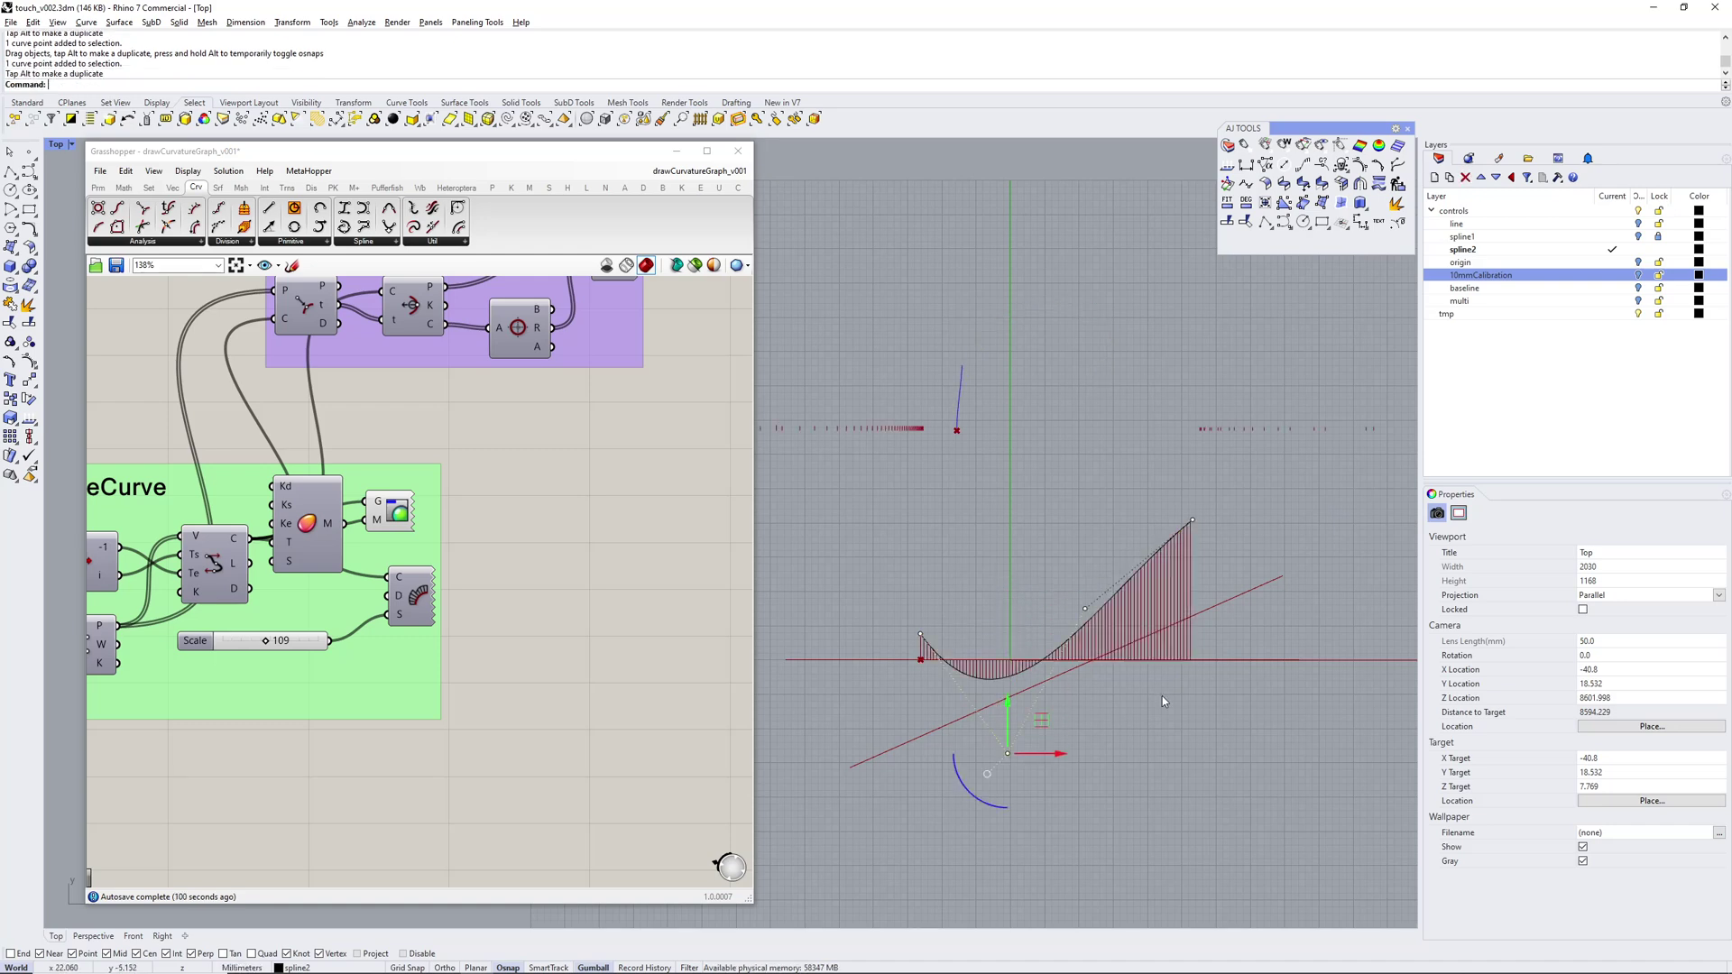
right_click_drag(1085, 521, 1079, 556)
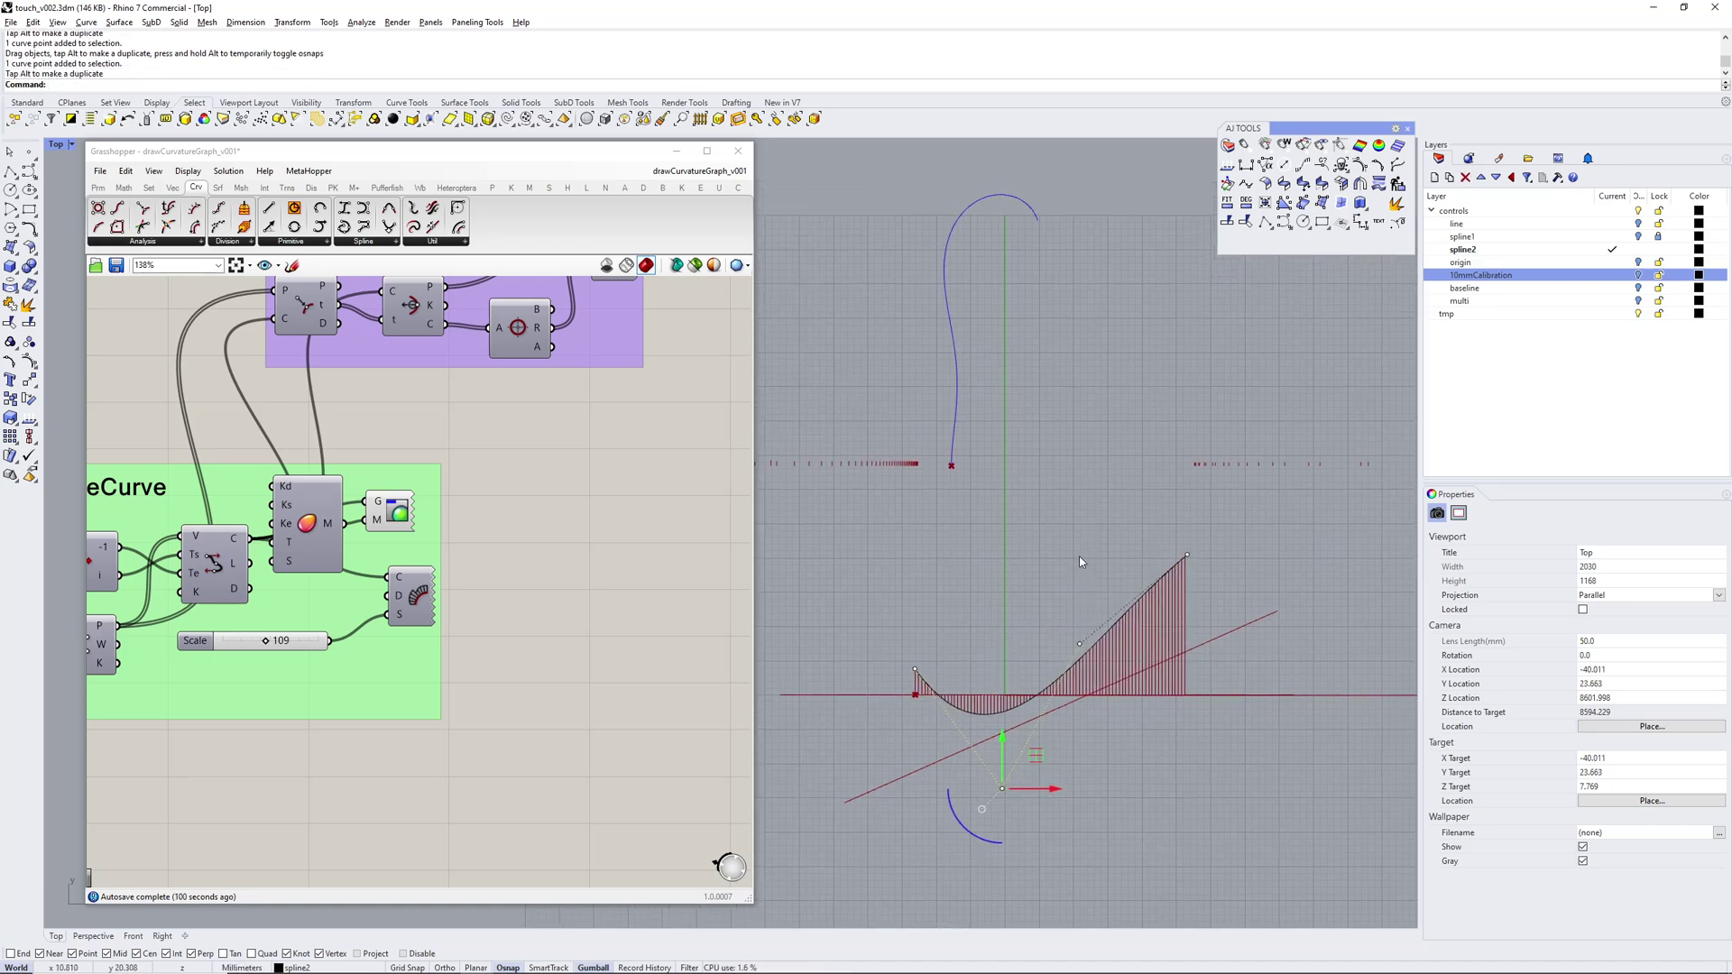
Lower the graph curve's end point below the baseline and raise its third control point to form an S-shaped graph
left_click(1190, 555)
left_click_drag(1189, 517, 1198, 666)
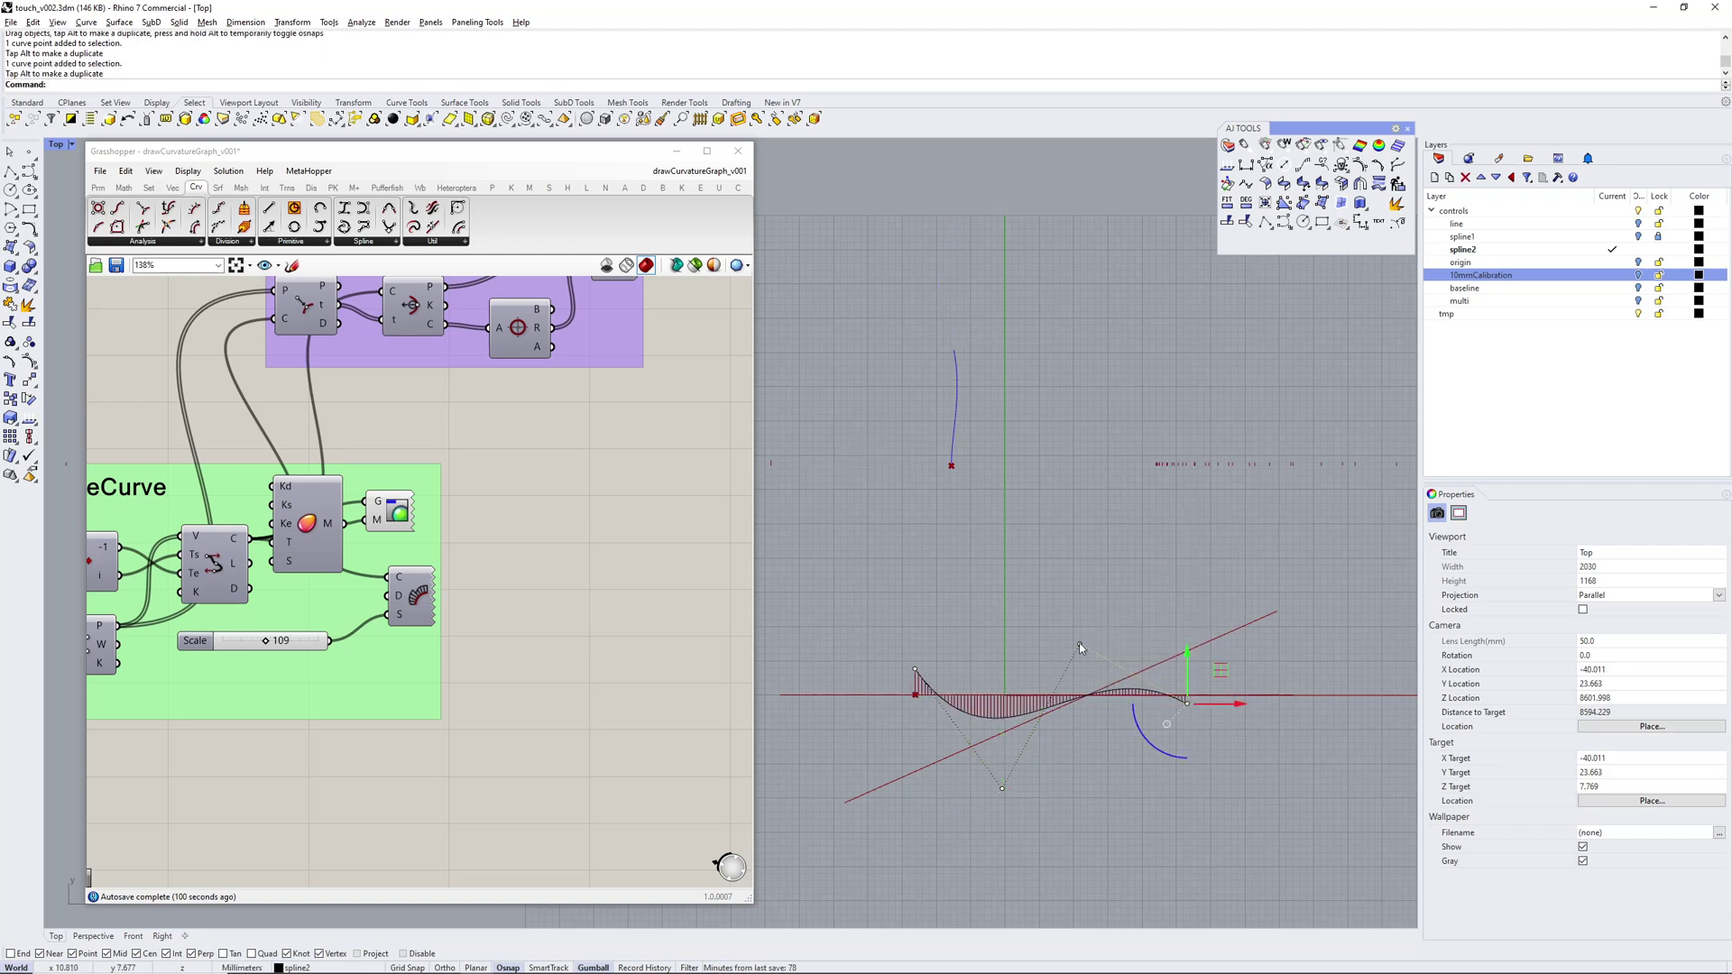
left_click_drag(1081, 646, 1080, 554)
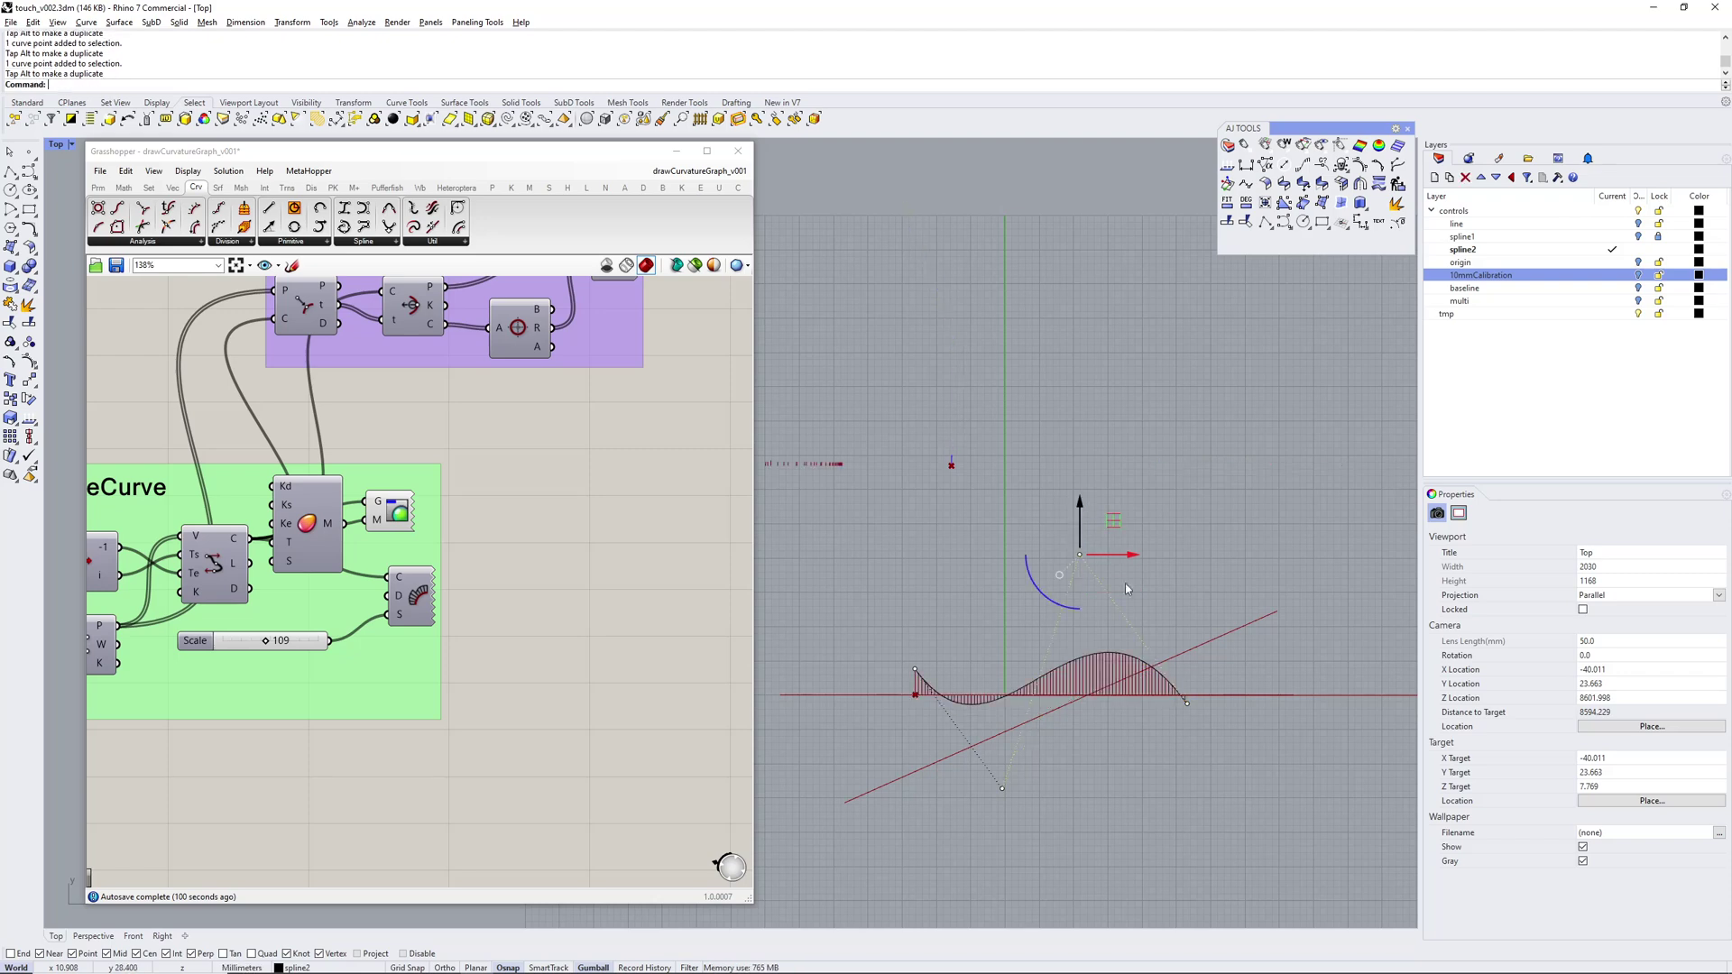
left_click(1187, 704)
left_click_drag(1188, 654, 1189, 714)
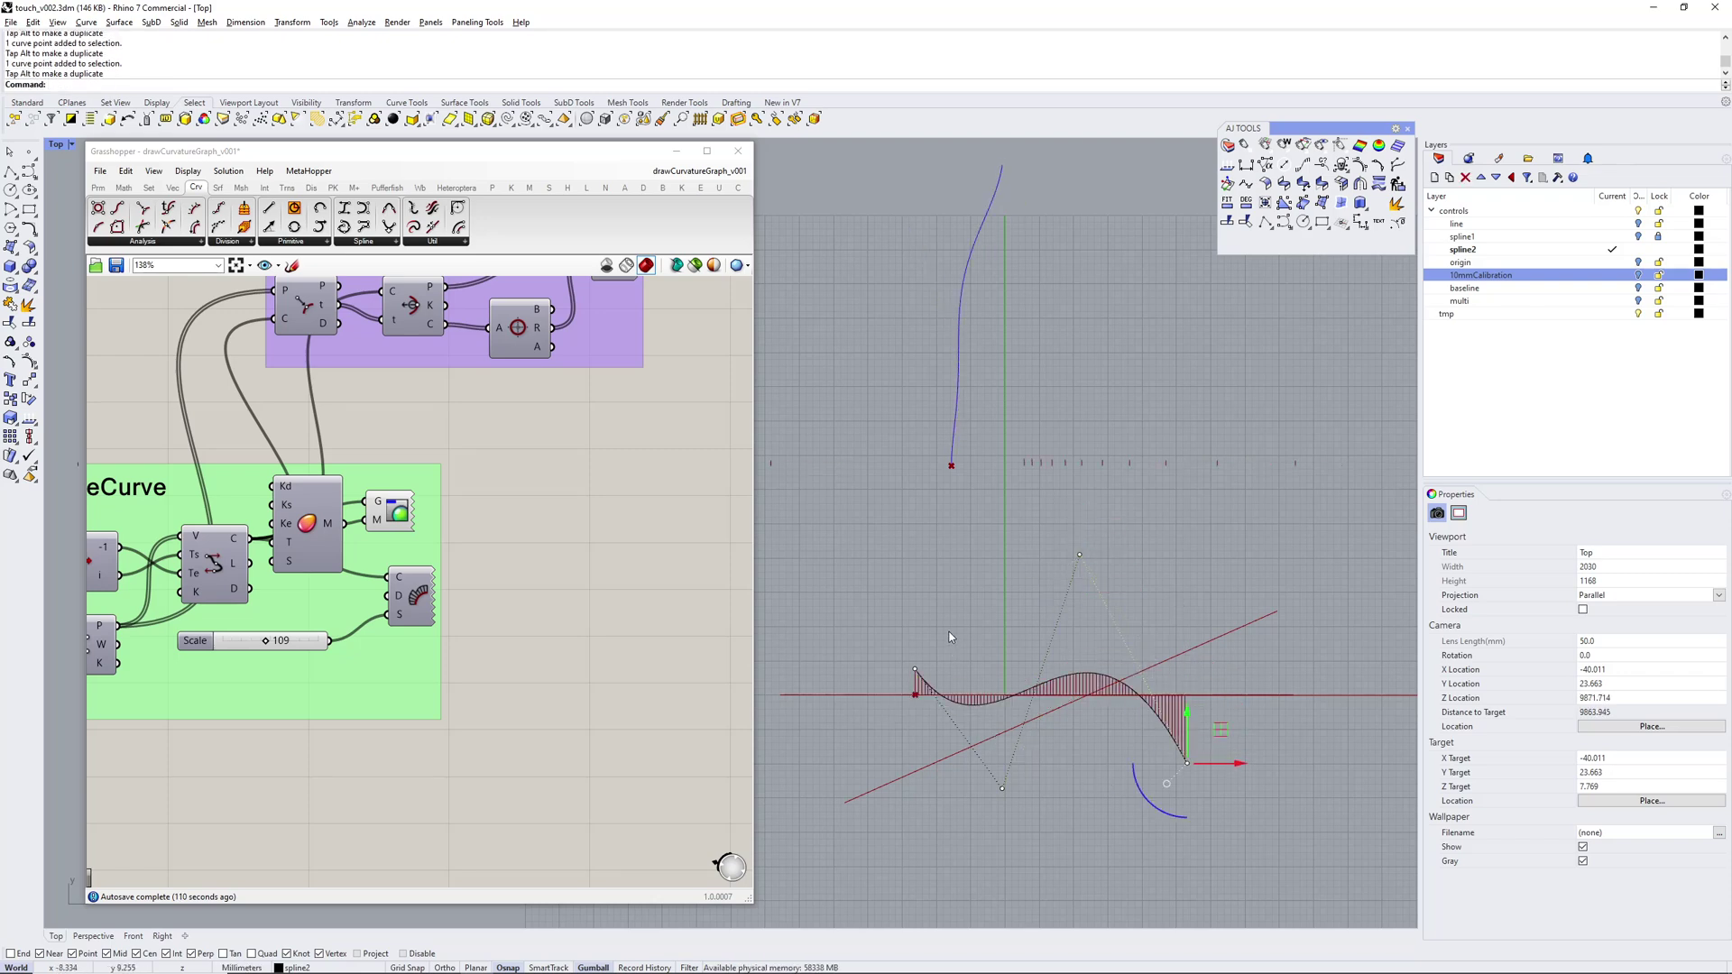
right_click_drag(949, 637, 964, 692)
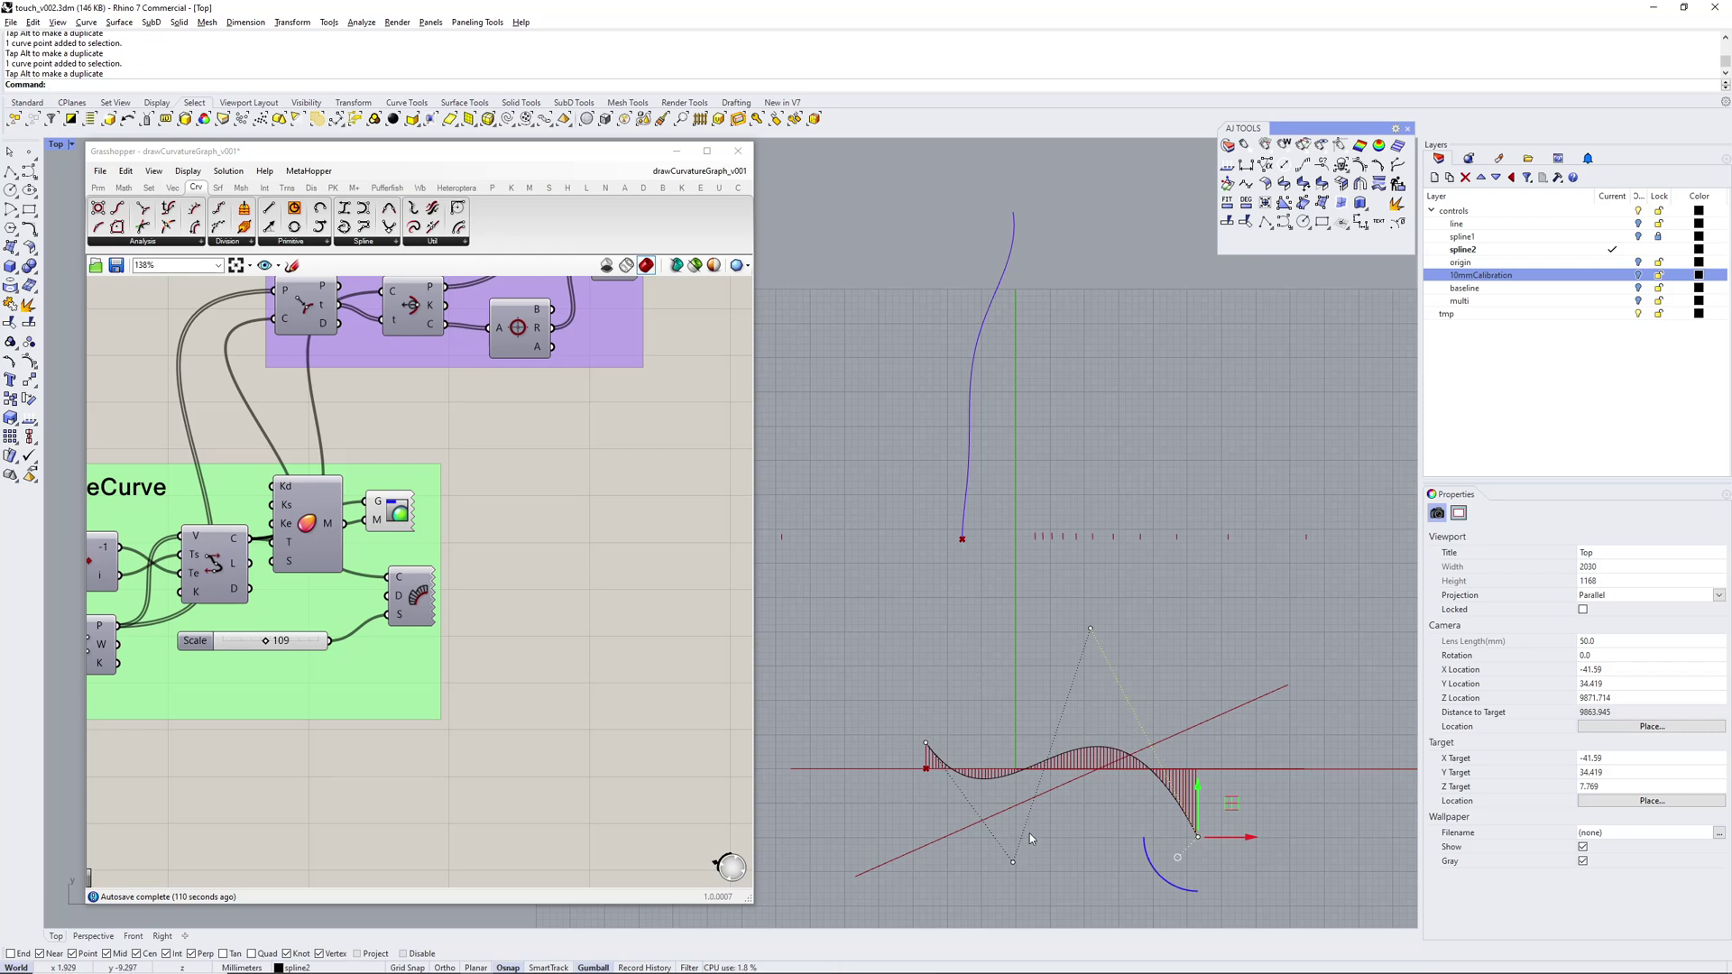
Lower the graph curve's second control point slightly to deepen the dip below the baseline
right_click_drag(1031, 833, 1055, 752)
left_click(1037, 781)
left_click_drag(1038, 729, 1038, 762)
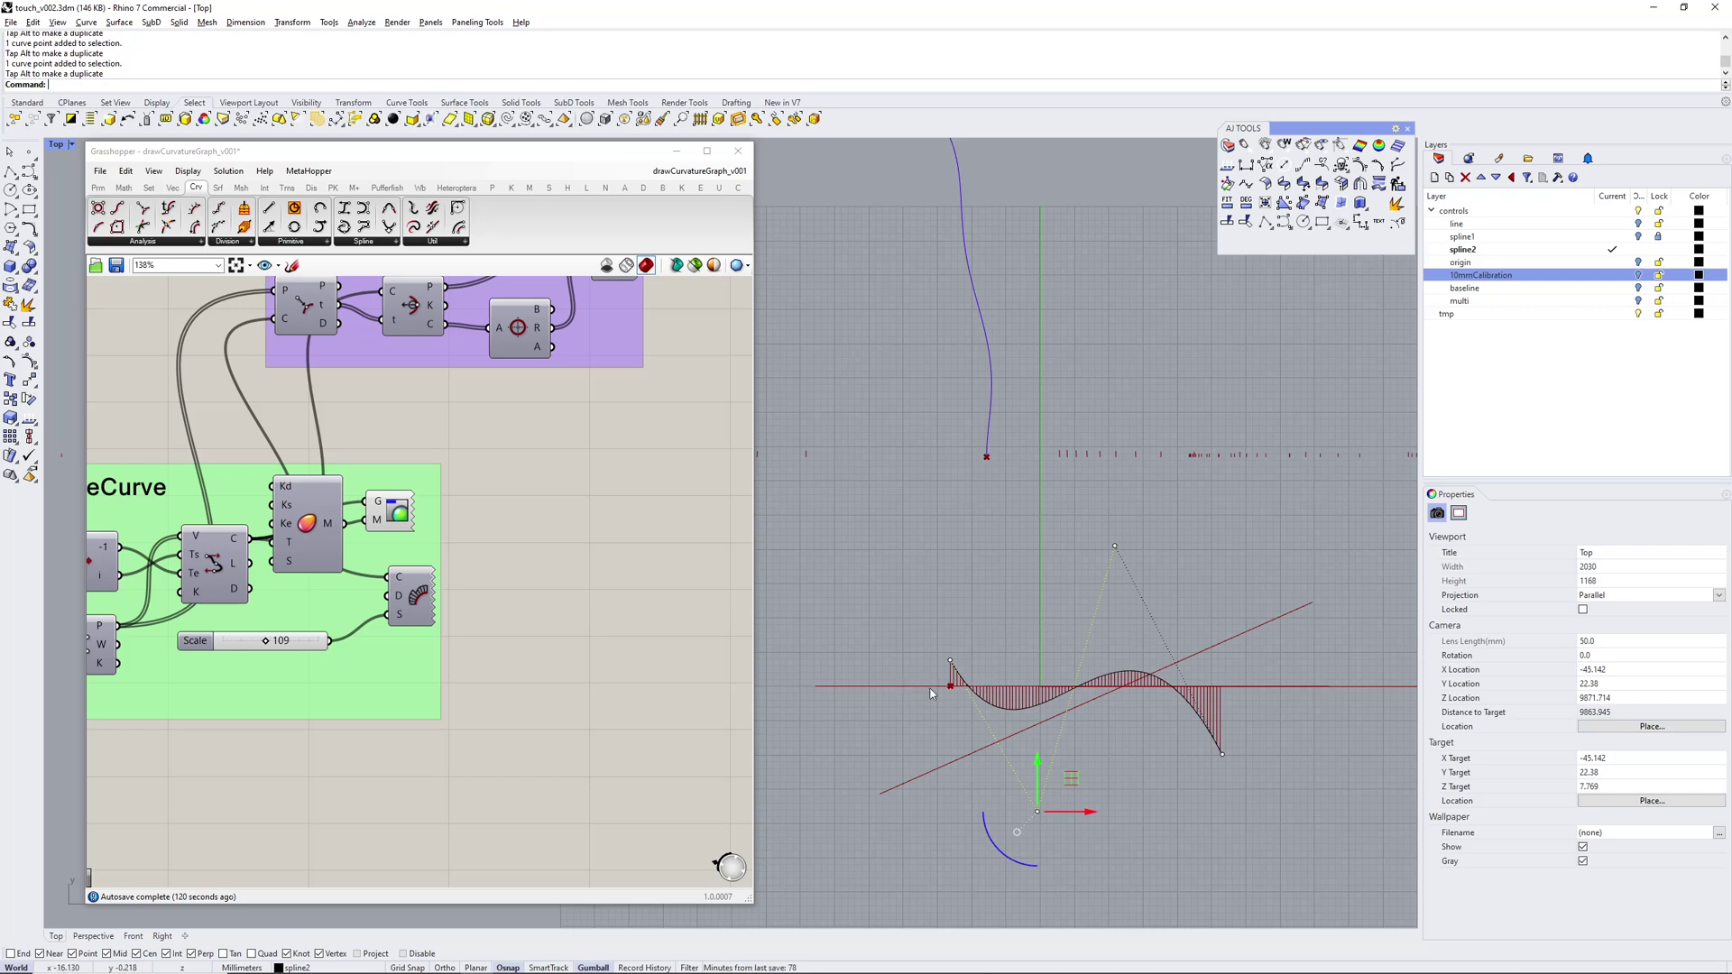
right_click_drag(1030, 598, 1039, 641)
left_click(1041, 641)
Raise the graph curve's start point higher above the baseline and lower its second control point farther
left_click(962, 696)
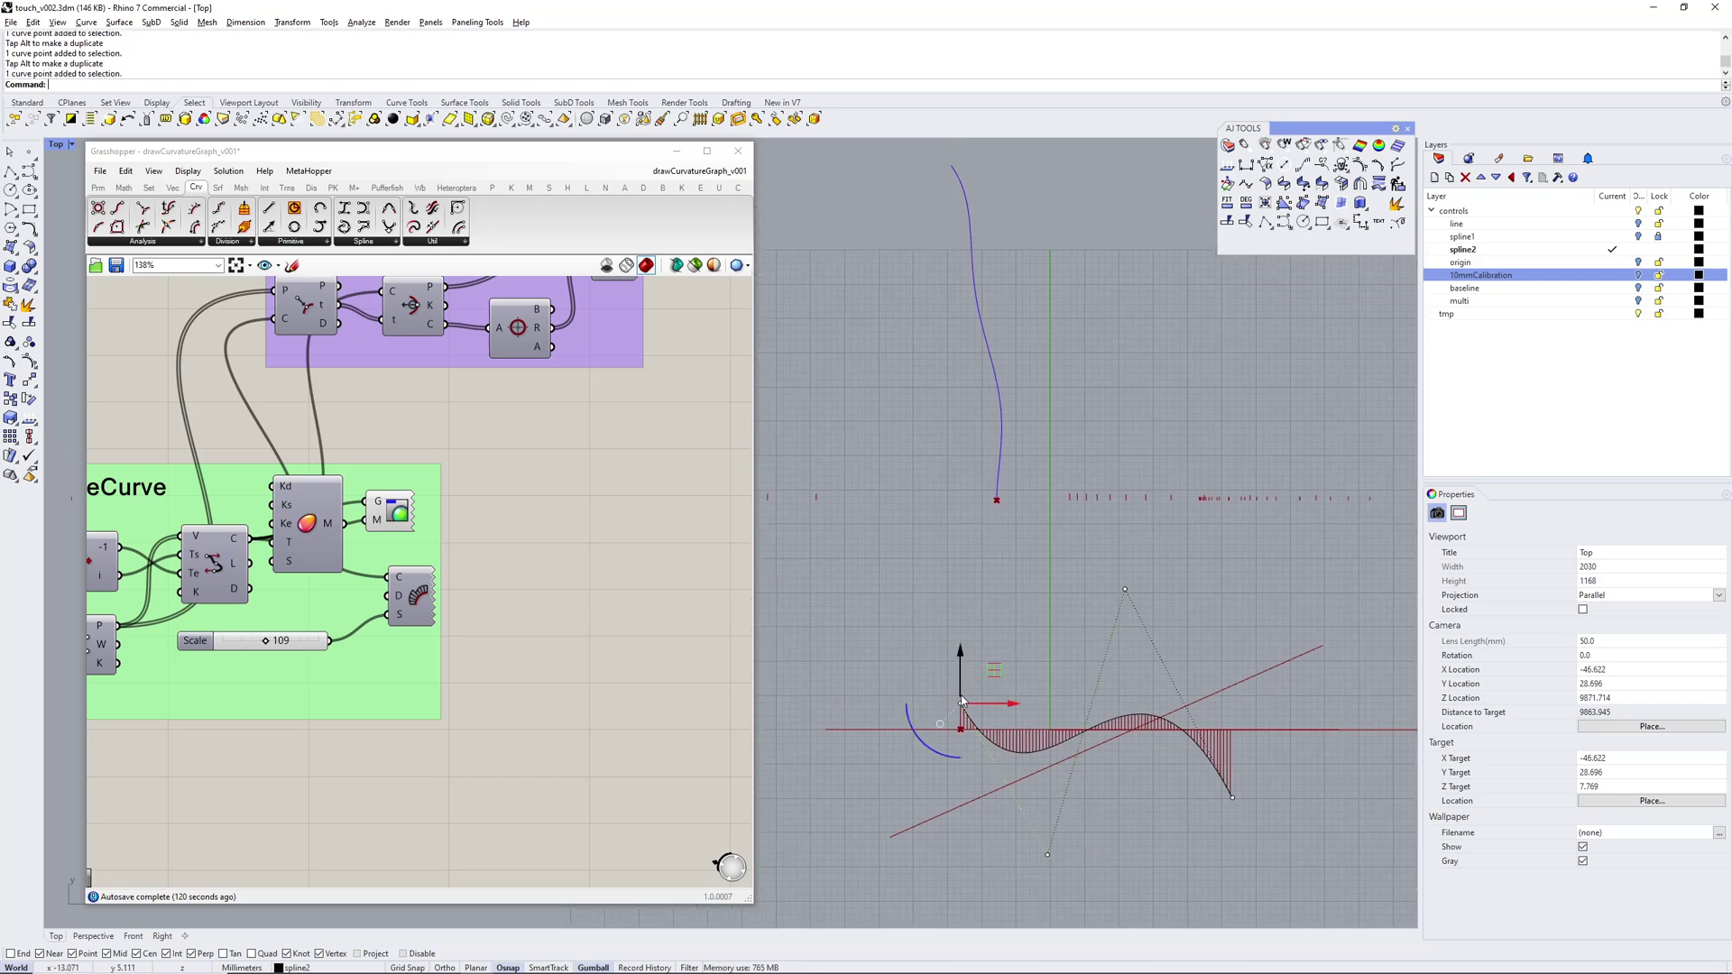
left_click_drag(962, 697, 960, 651)
right_click_drag(1087, 828, 1088, 728)
scroll(1087, 729, "down", 2)
left_click(1058, 747)
left_click_drag(1061, 715, 1062, 775)
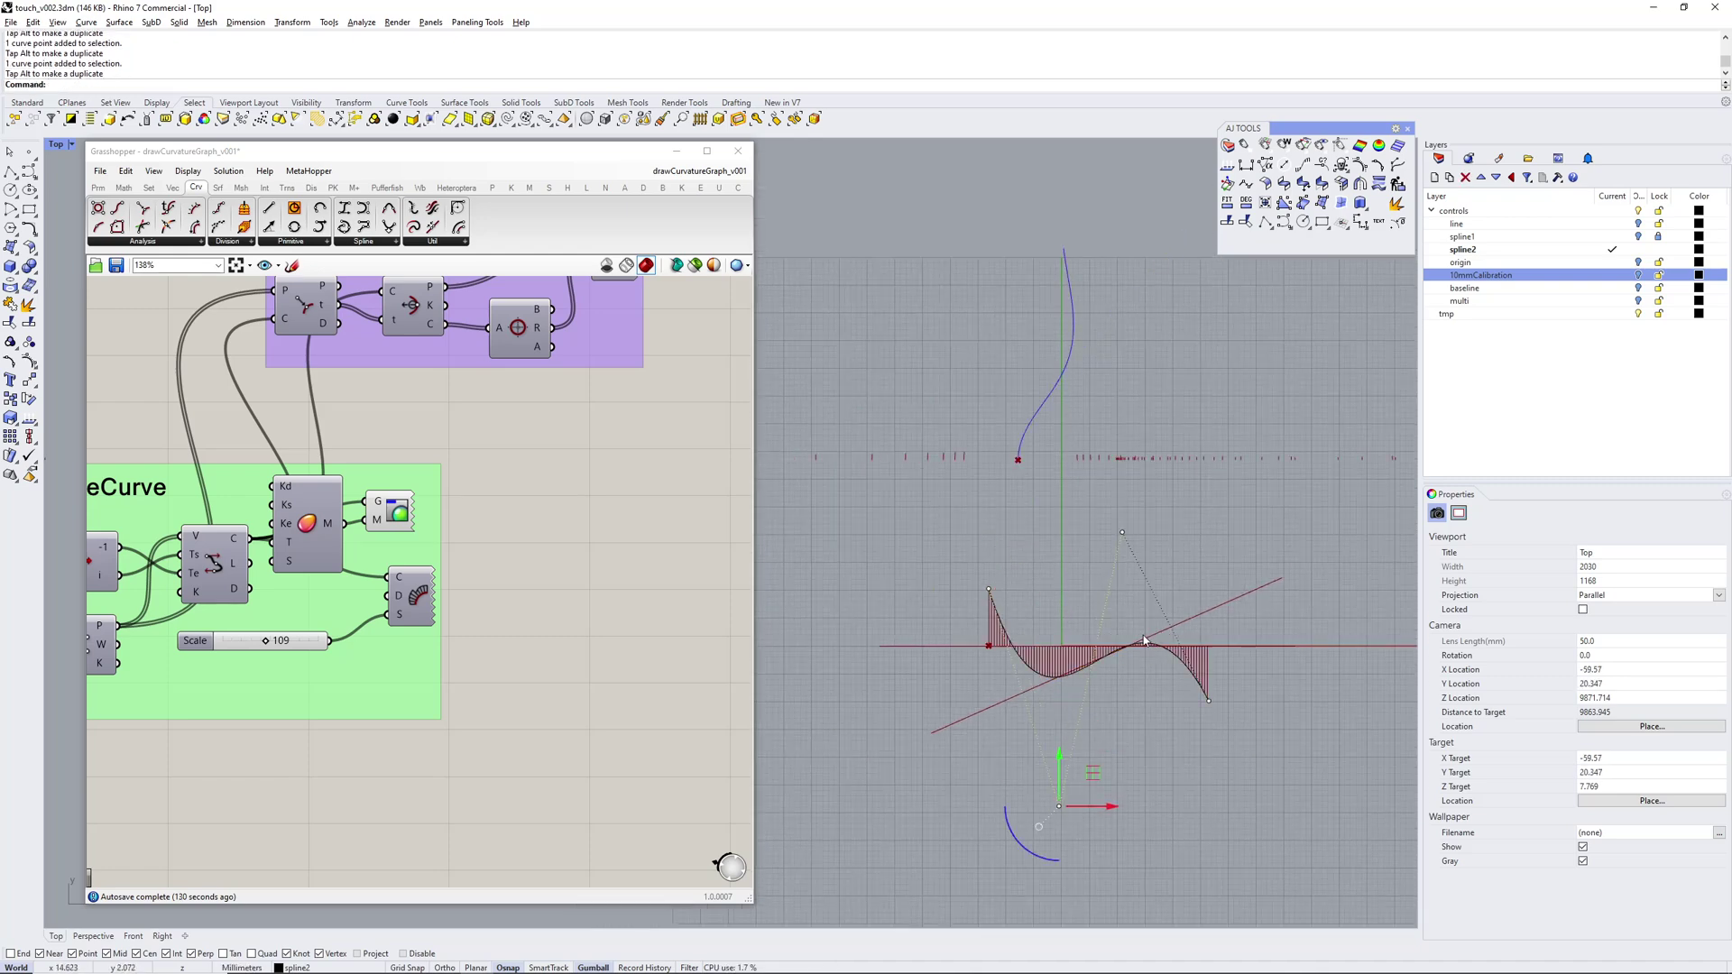
right_click_drag(1044, 596, 1023, 667)
Connect Crv-multi to the INPUT parameter in the input group, replacing the Crv-spline2 connection
right_click_drag(507, 553, 619, 642)
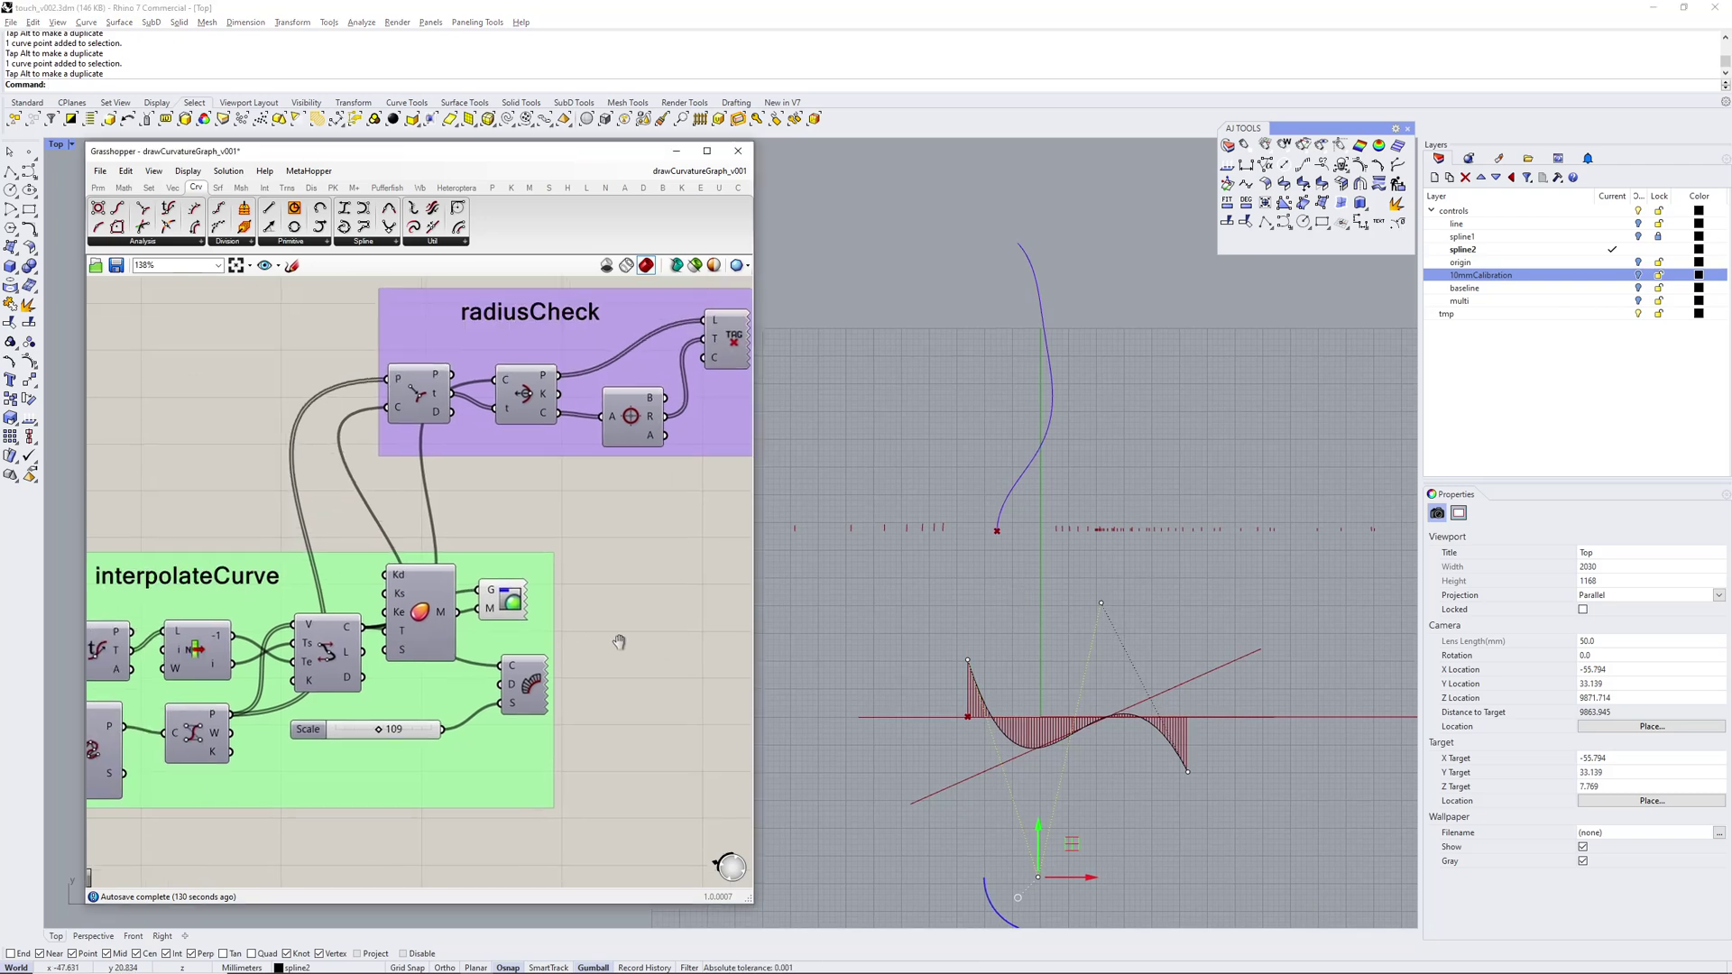
scroll(566, 605, "down", 4)
right_click_drag(337, 541, 718, 415)
right_click_drag(279, 527, 704, 539)
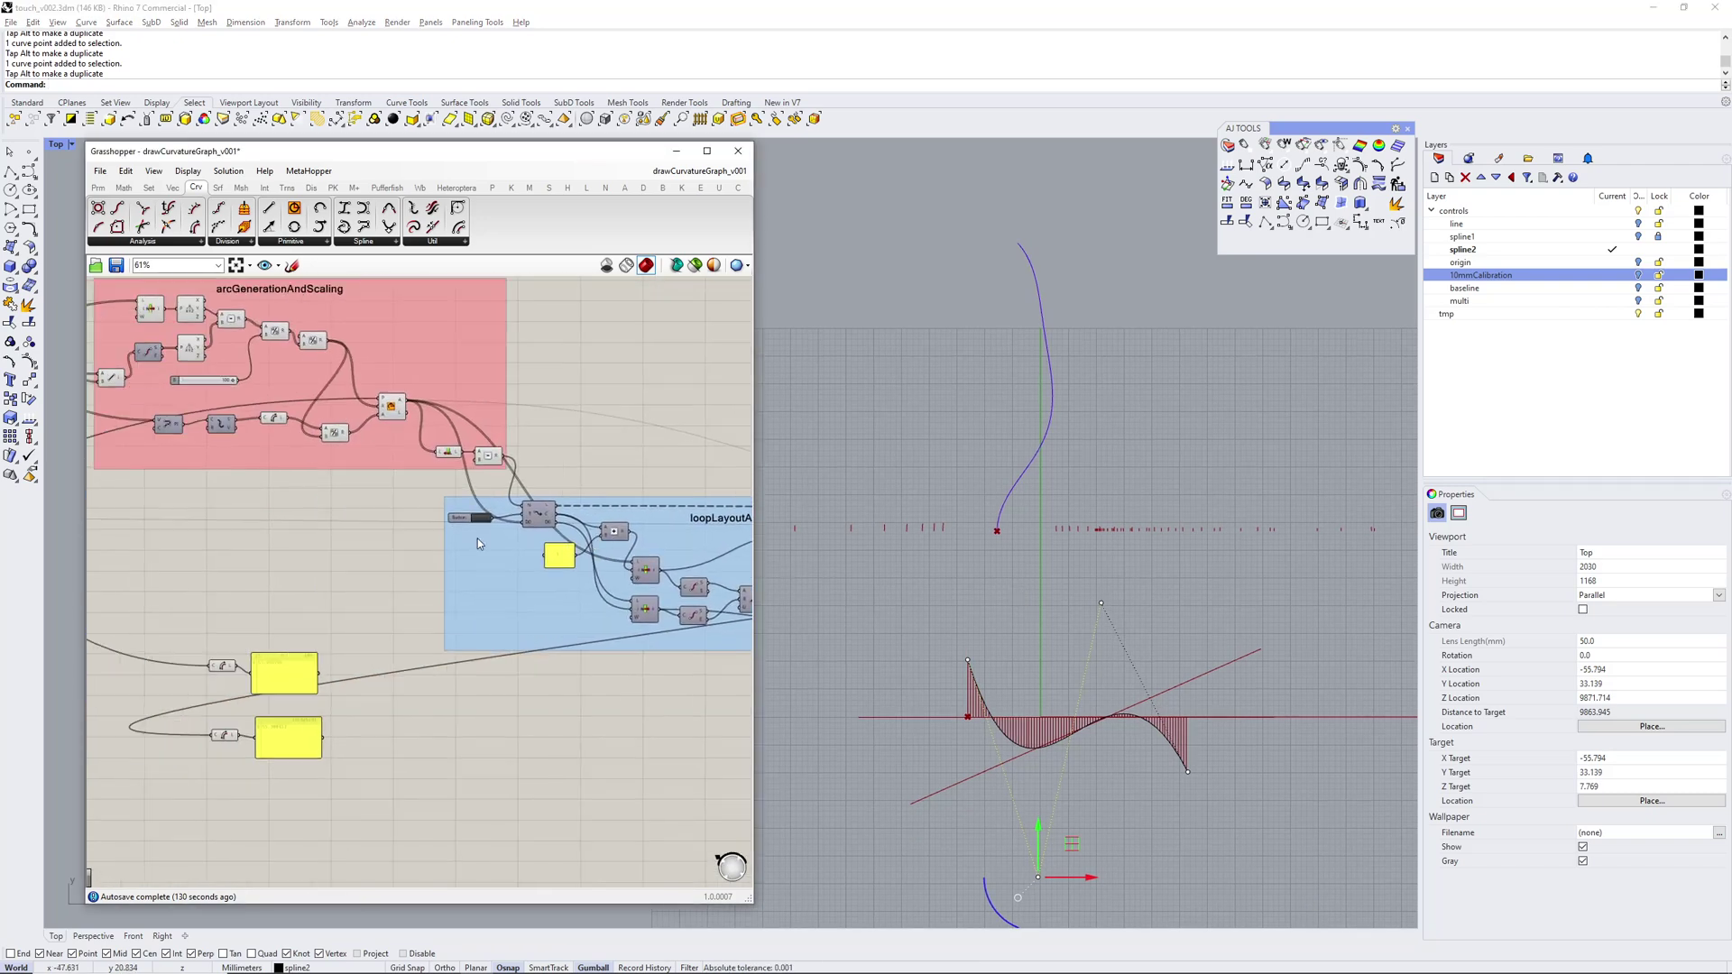
right_click_drag(397, 537, 606, 623)
right_click_drag(203, 573, 514, 584)
right_click_drag(184, 541, 410, 556)
scroll(409, 556, "up", 6)
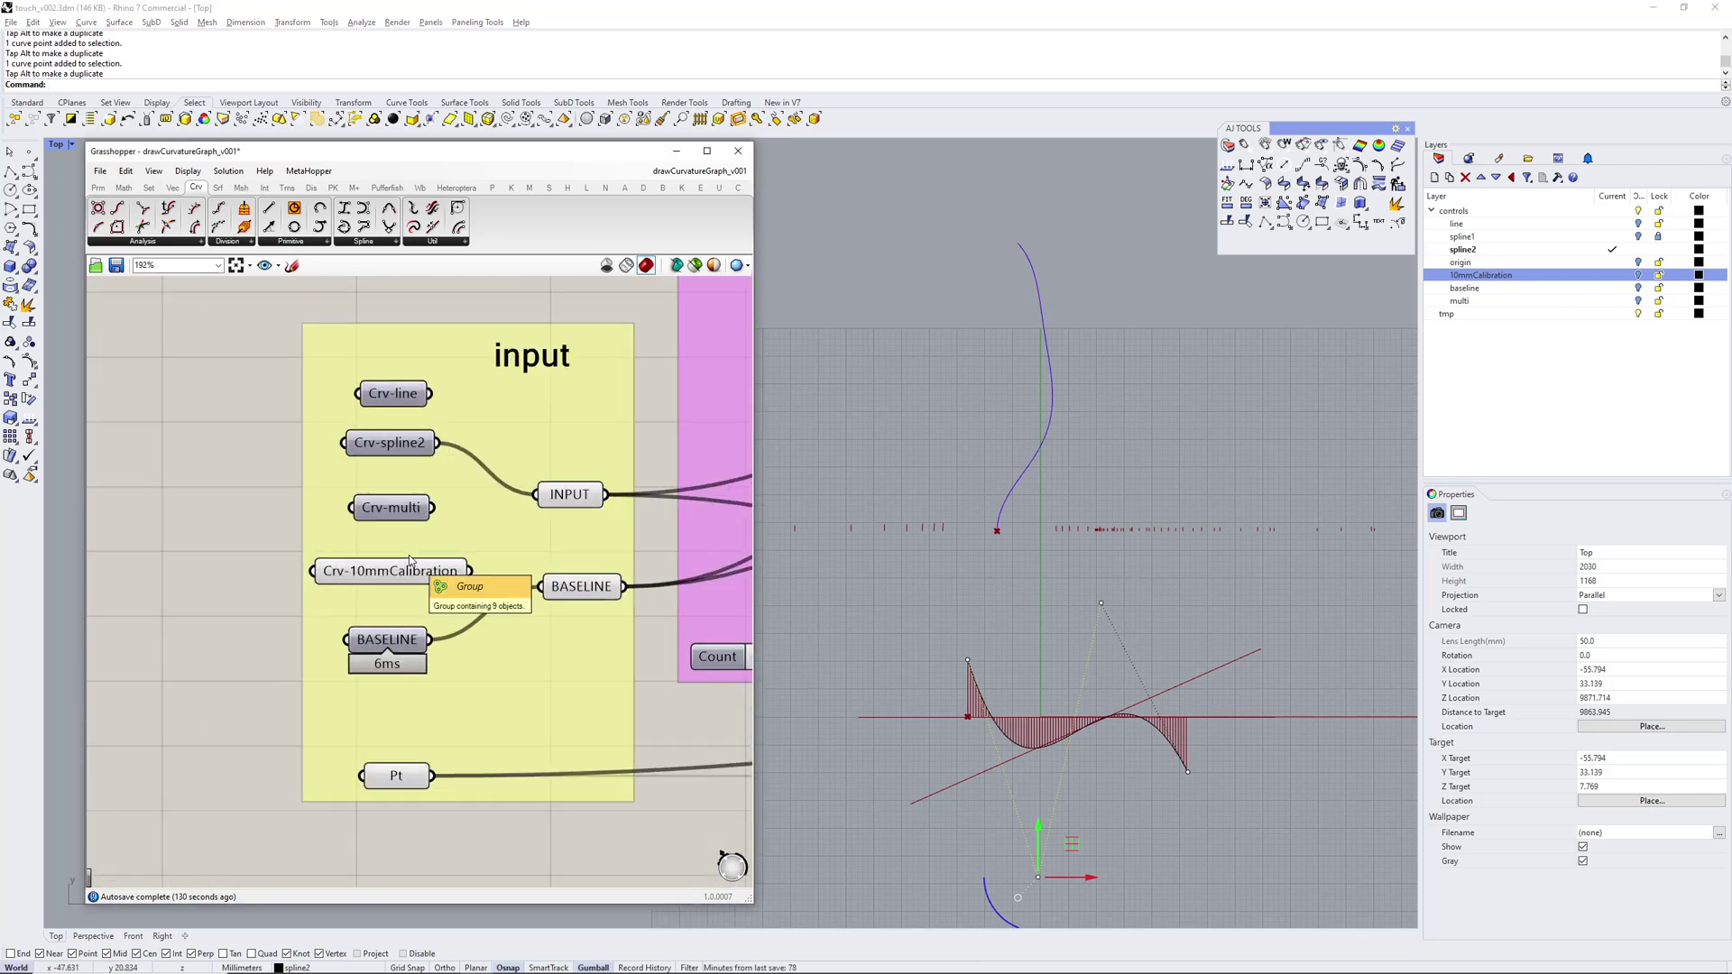
right_click_drag(476, 668, 468, 717)
left_click_drag(404, 557, 501, 571)
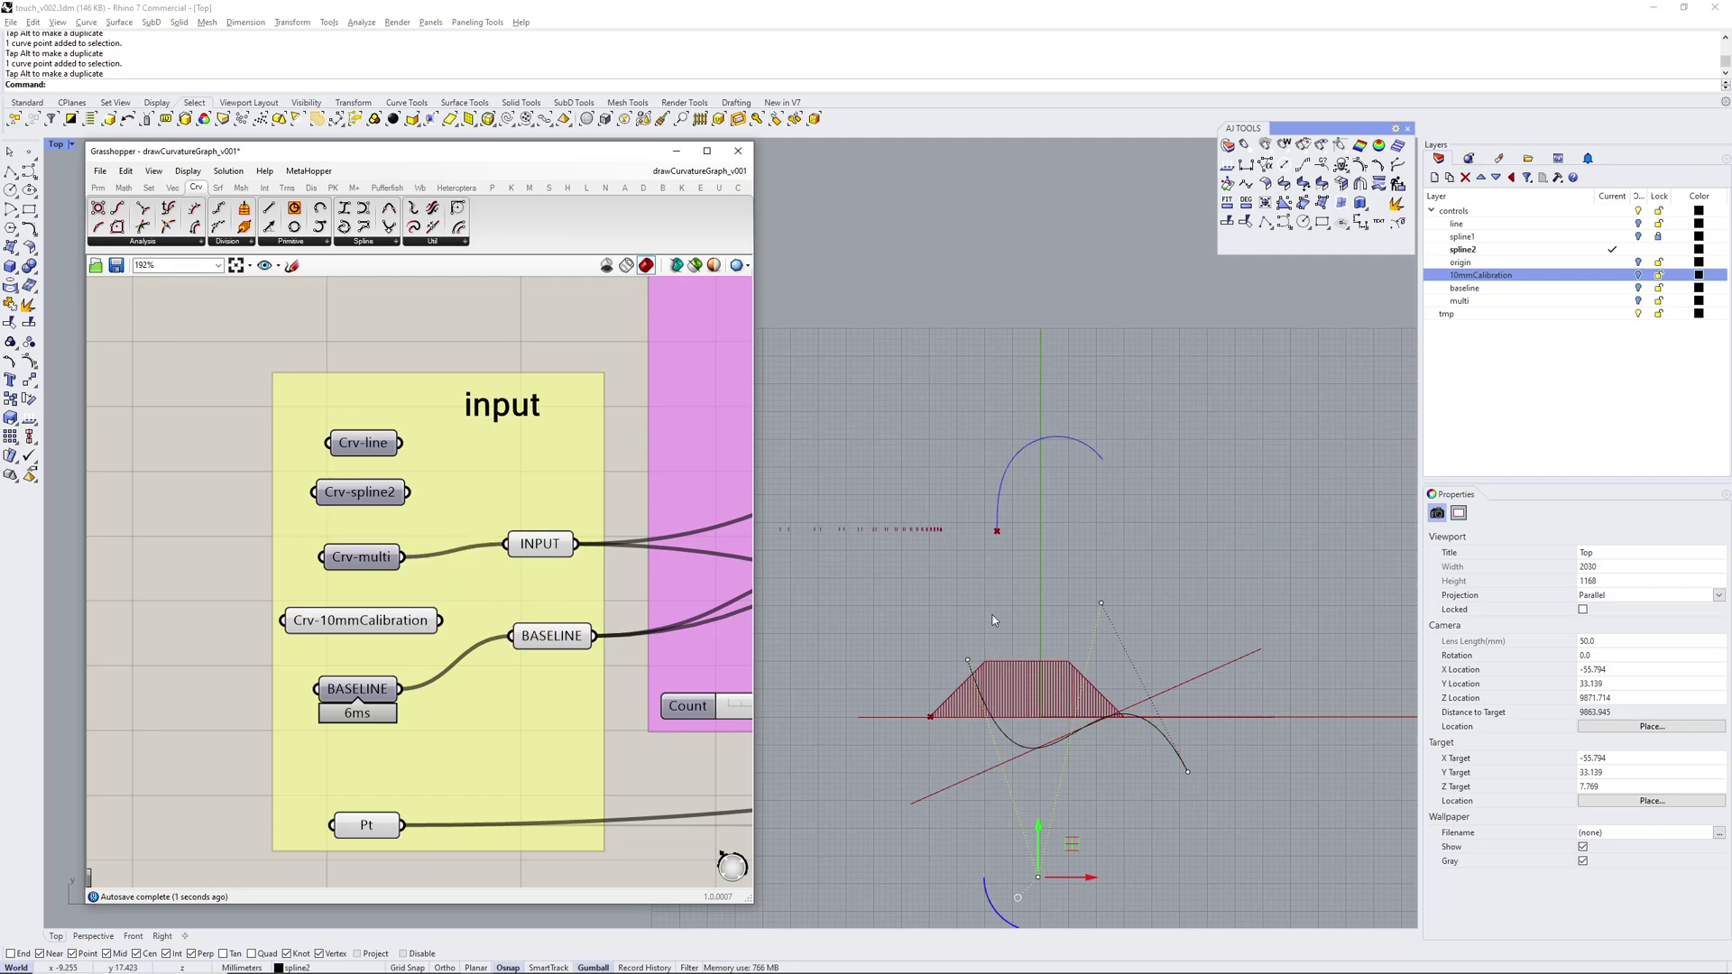
Make the multi layer current and hide the spline2 layer
left_click(1620, 304)
left_click(1639, 249)
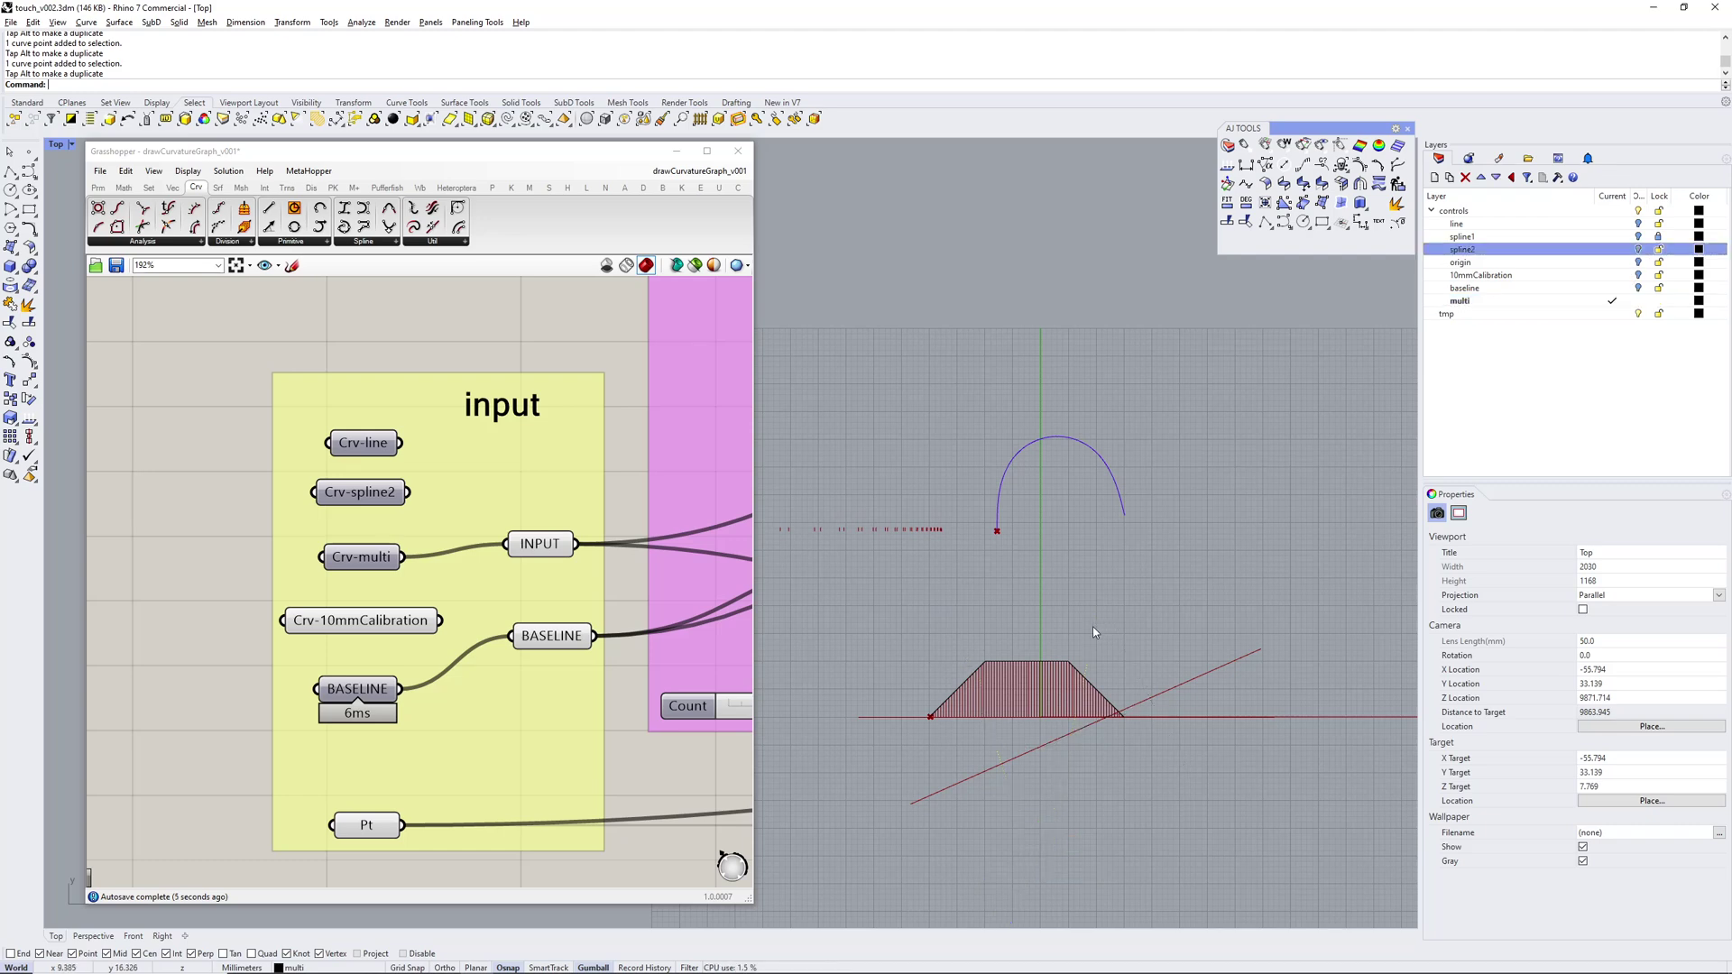
Examine the trapezoidal multi graph polyline, its start on the baseline, its sloped and flat segments, and the resulting curve
right_click_drag(1092, 627, 1056, 563)
scroll(1056, 569, "up", 3)
left_click(989, 555)
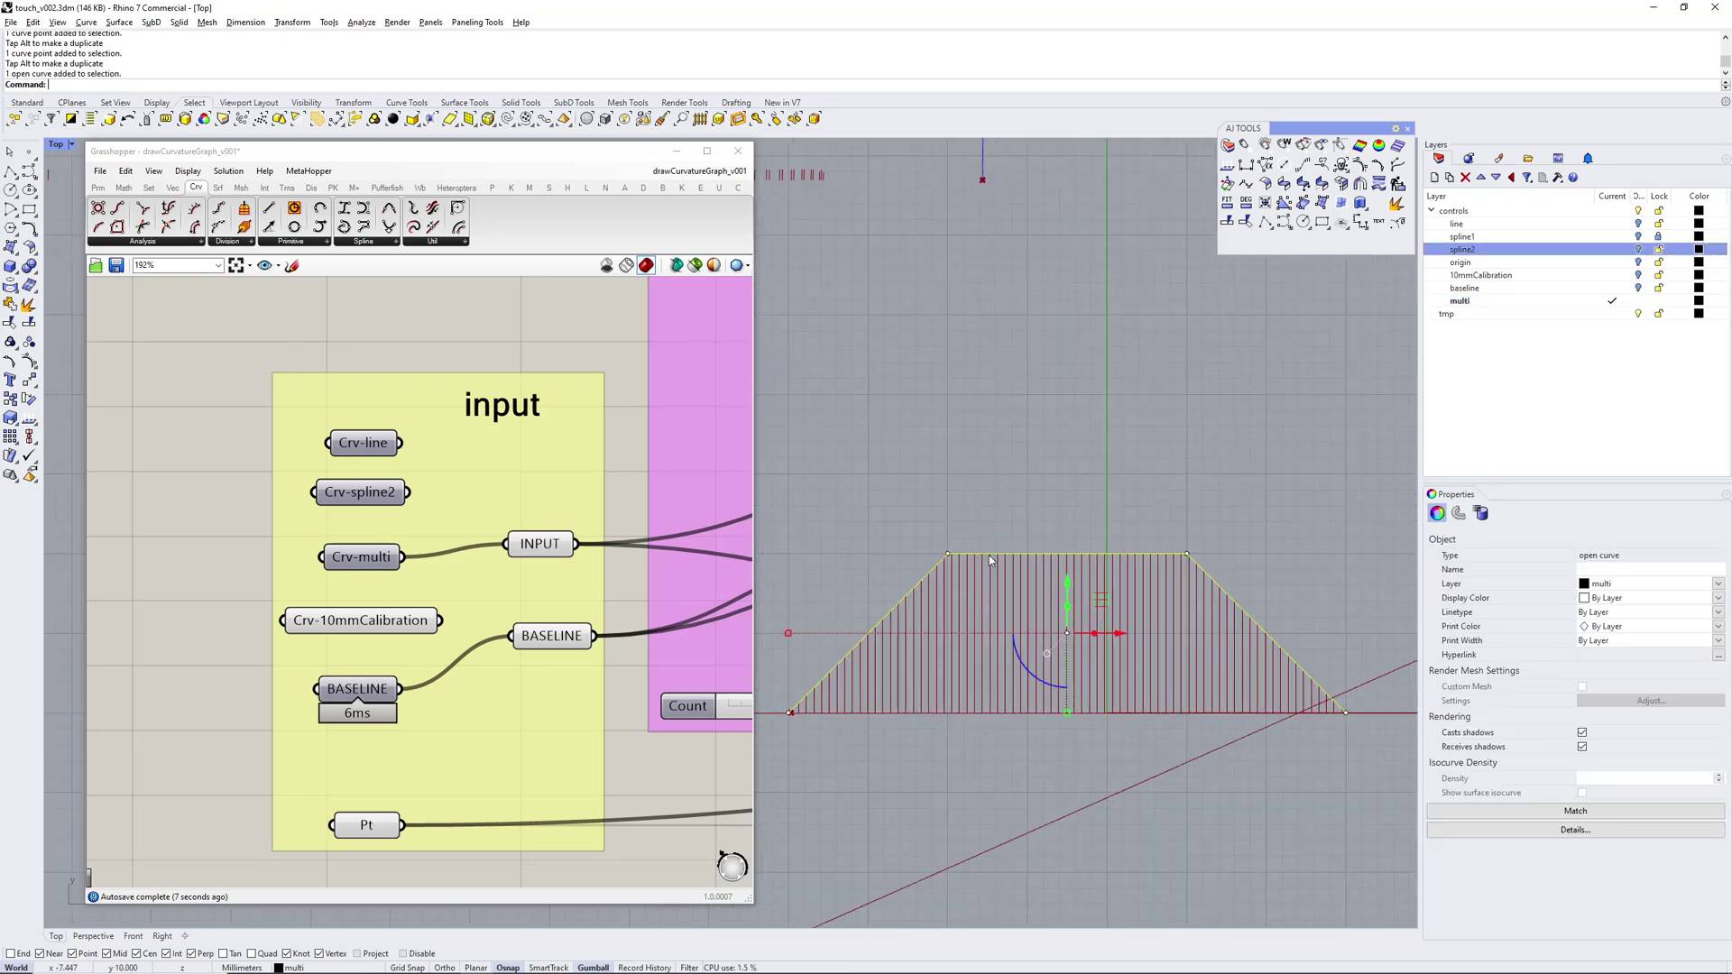
scroll(1002, 523, "down", 2)
left_click(1009, 492)
scroll(897, 600, "up", 4)
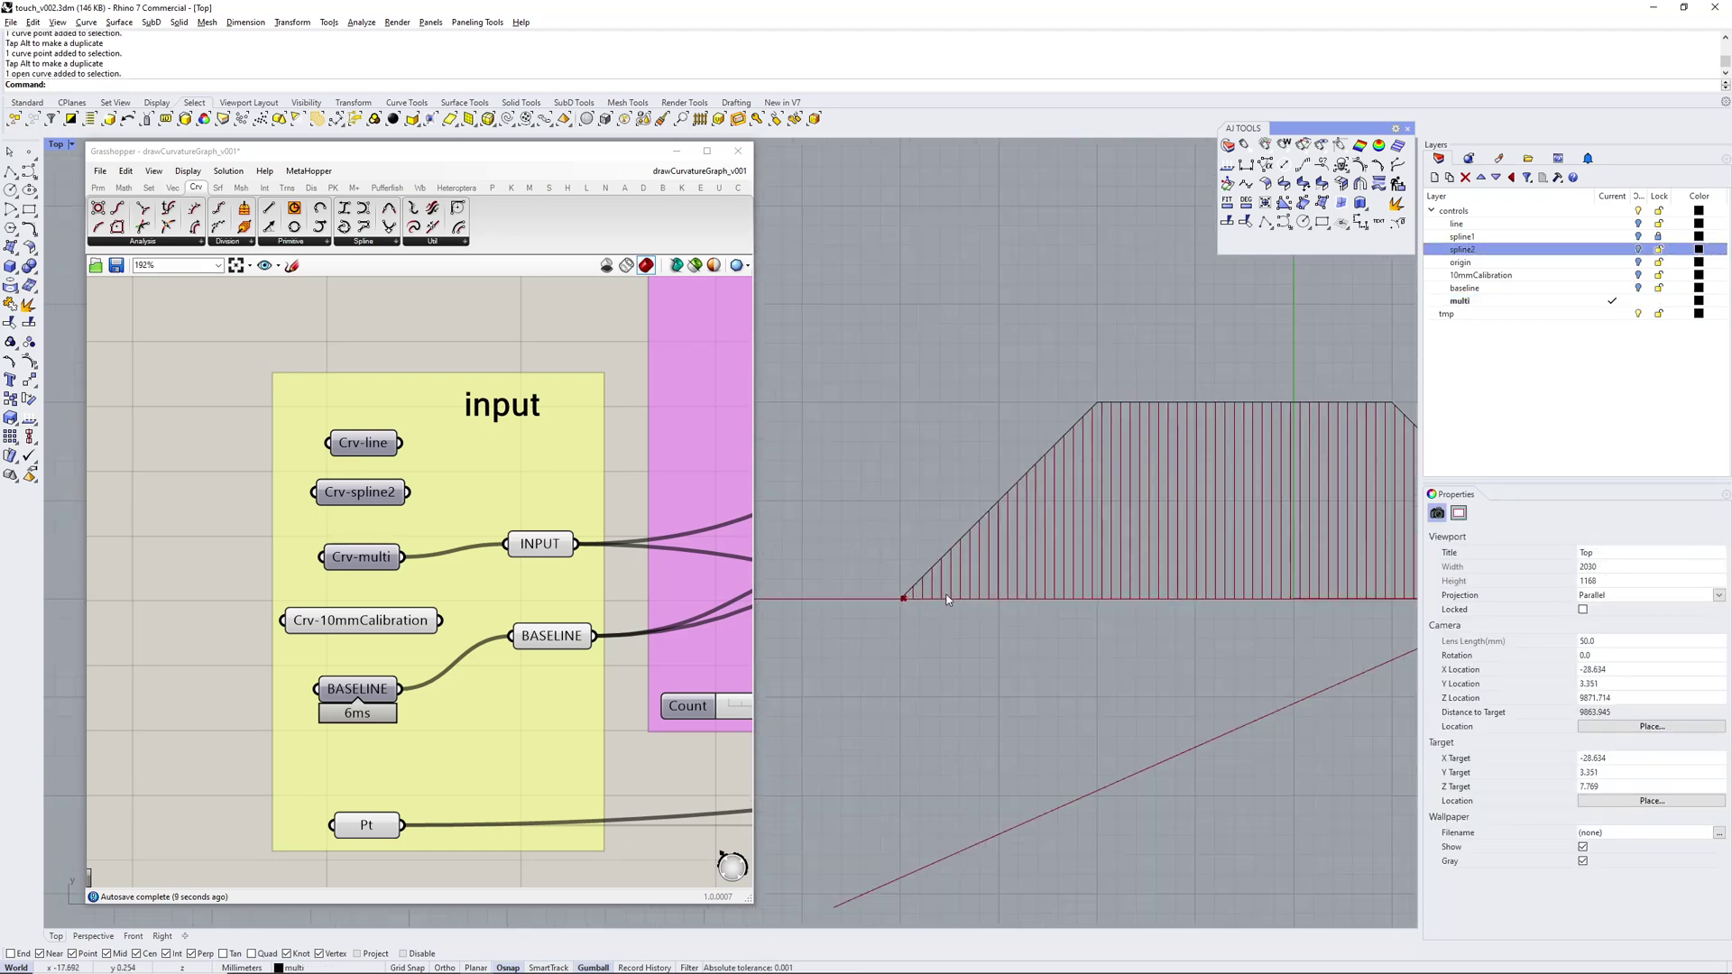
scroll(897, 601, "up", 3)
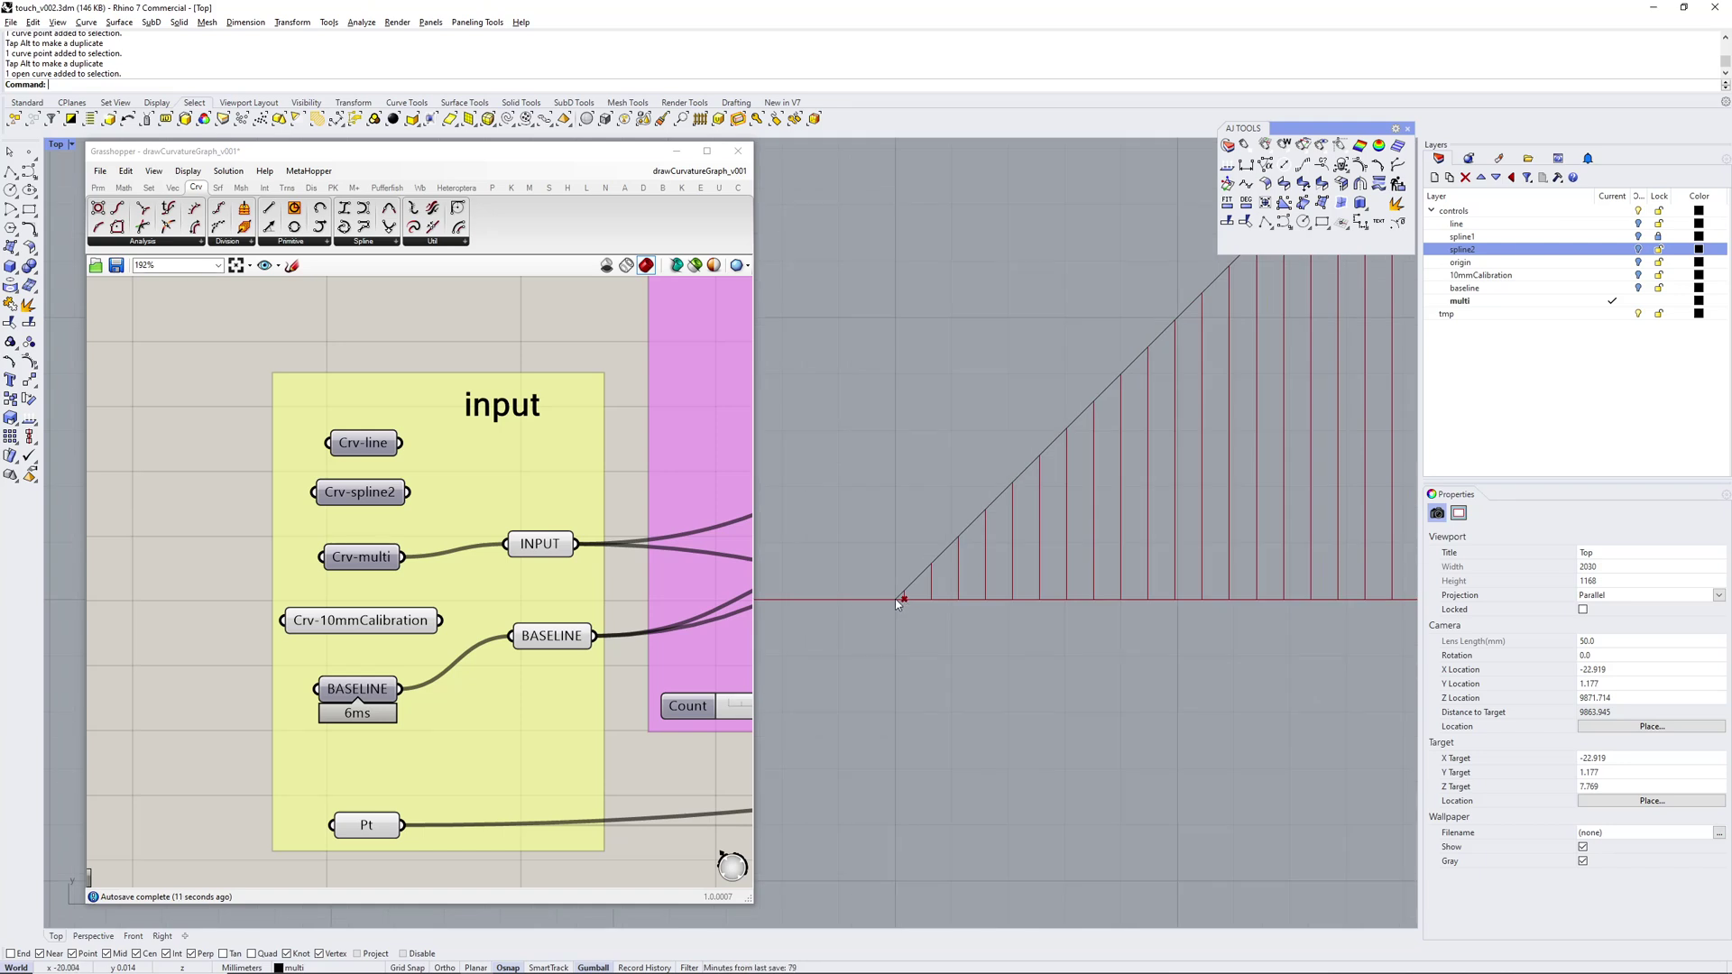
scroll(906, 601, "down", 4)
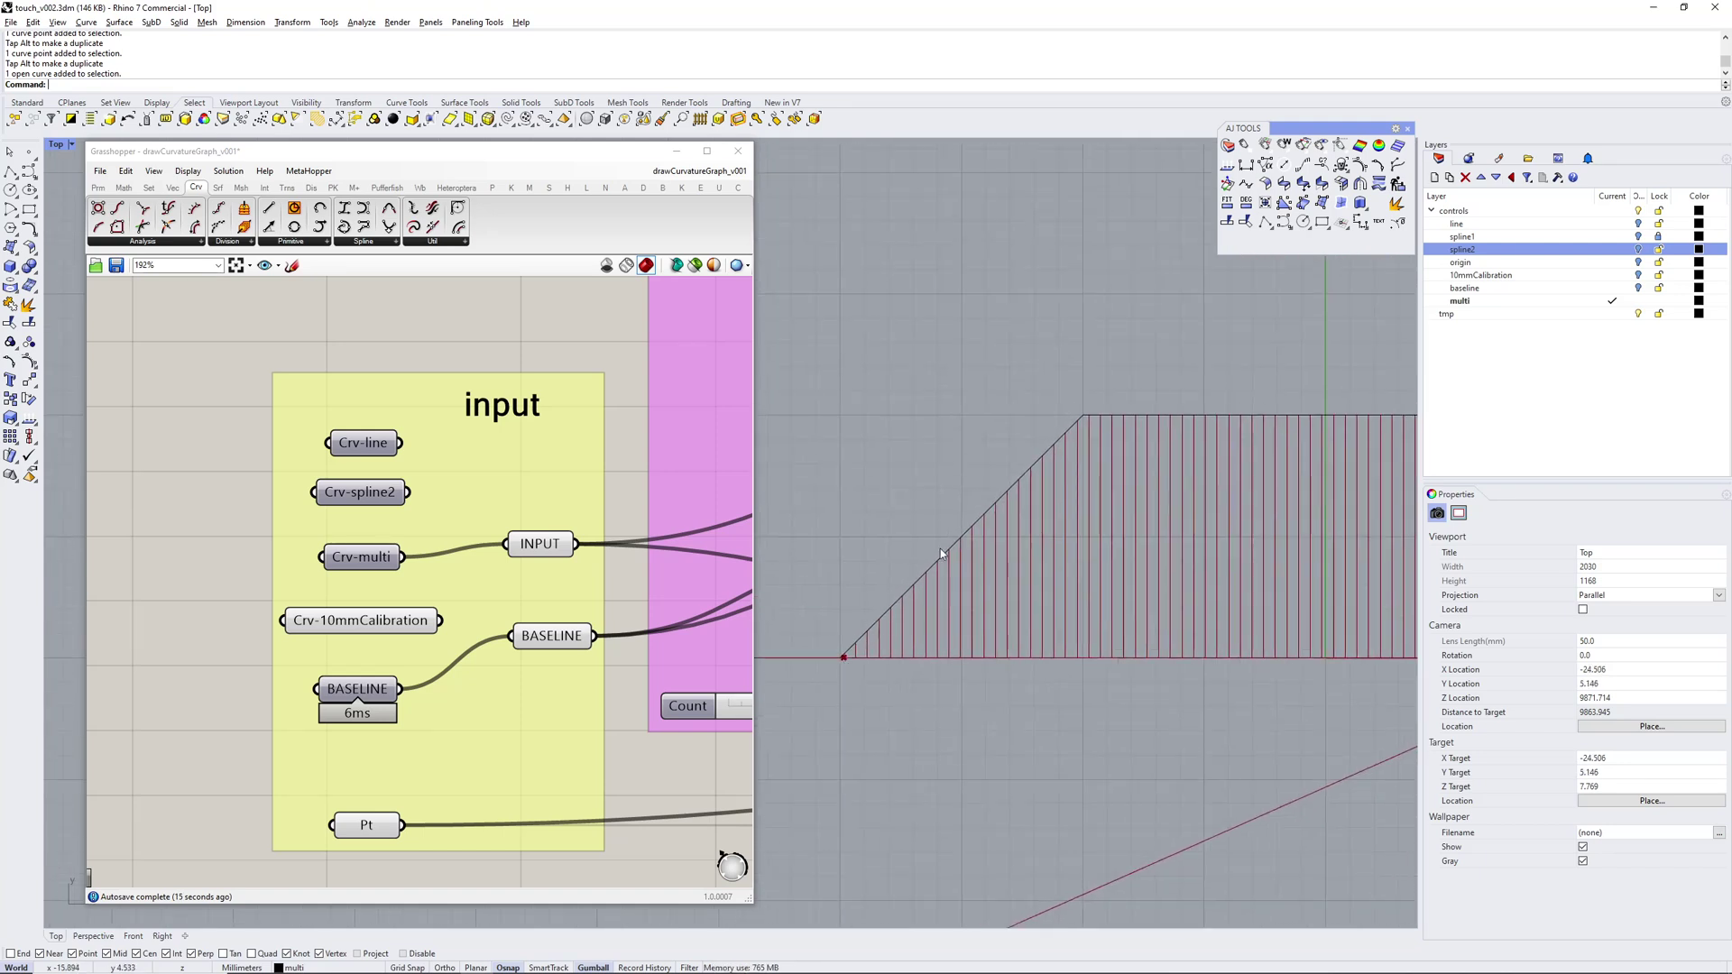
scroll(1082, 417, "down", 8)
right_click_drag(1082, 417, 988, 653)
Turn on the preview of the curvature comb component in the interpolateCurve group and inspect the comb on the resulting curve
scroll(519, 457, "down", 7)
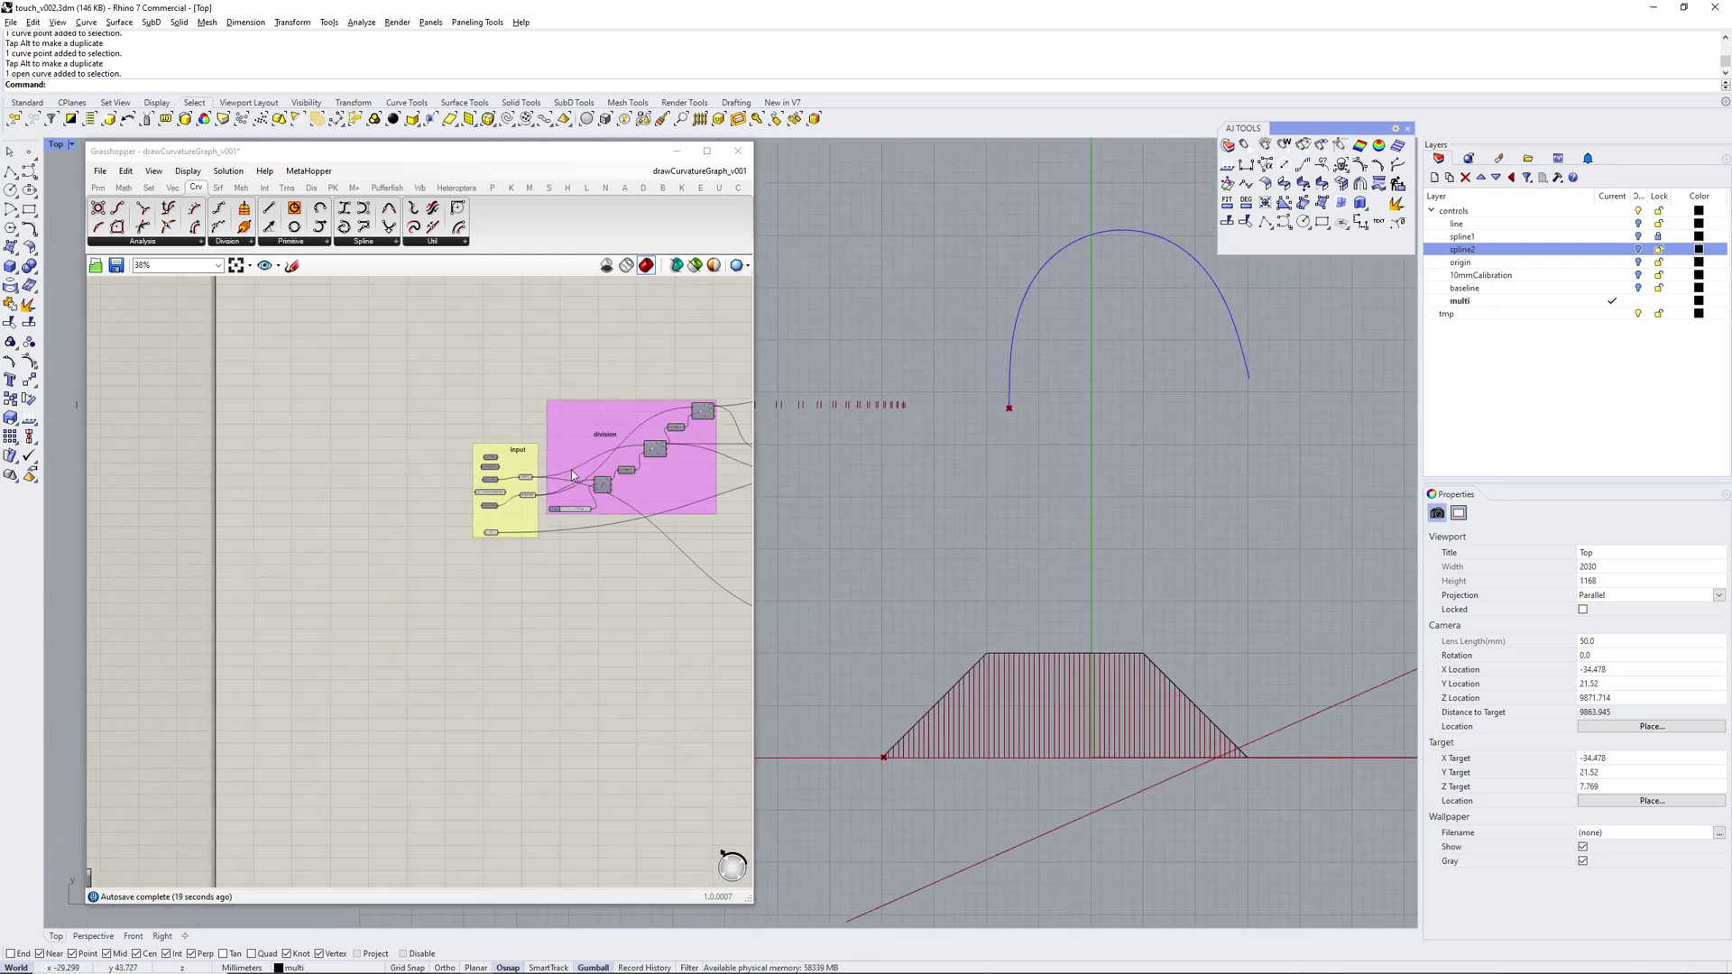
right_click_drag(667, 469, 203, 476)
right_click_drag(581, 471, 434, 525)
right_click_drag(610, 592, 459, 541)
scroll(713, 554, "up", 2)
right_click_drag(714, 555, 407, 519)
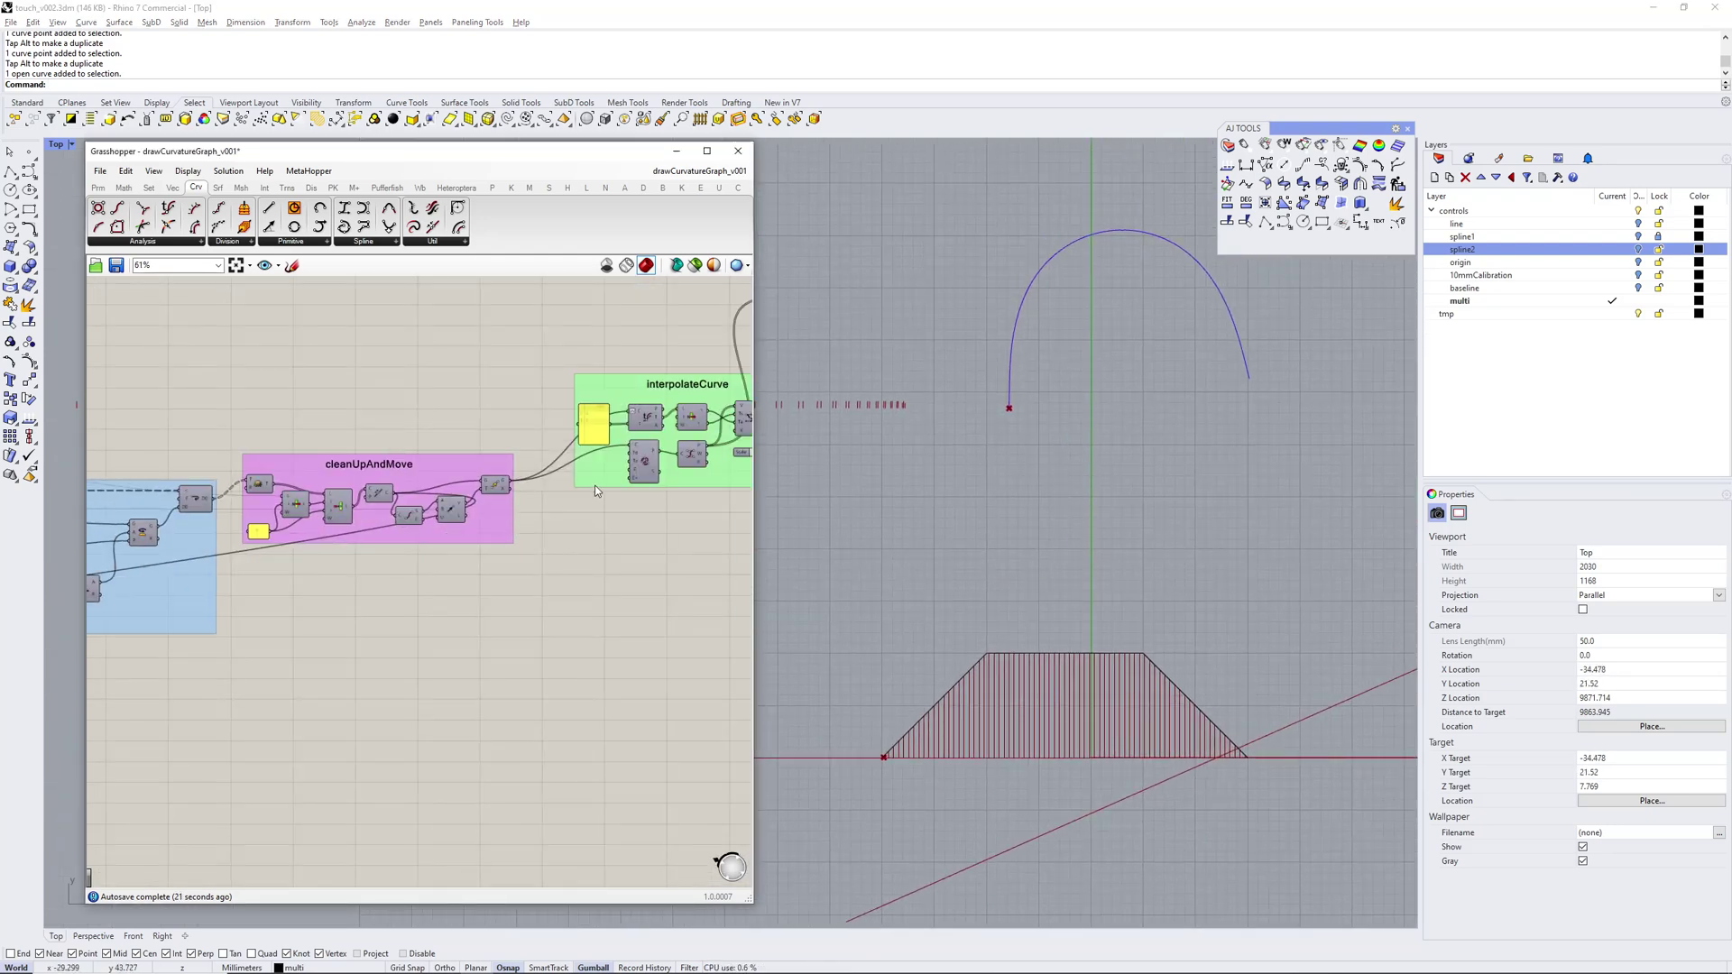
right_click_drag(593, 485, 276, 566)
scroll(606, 366, "up", 4)
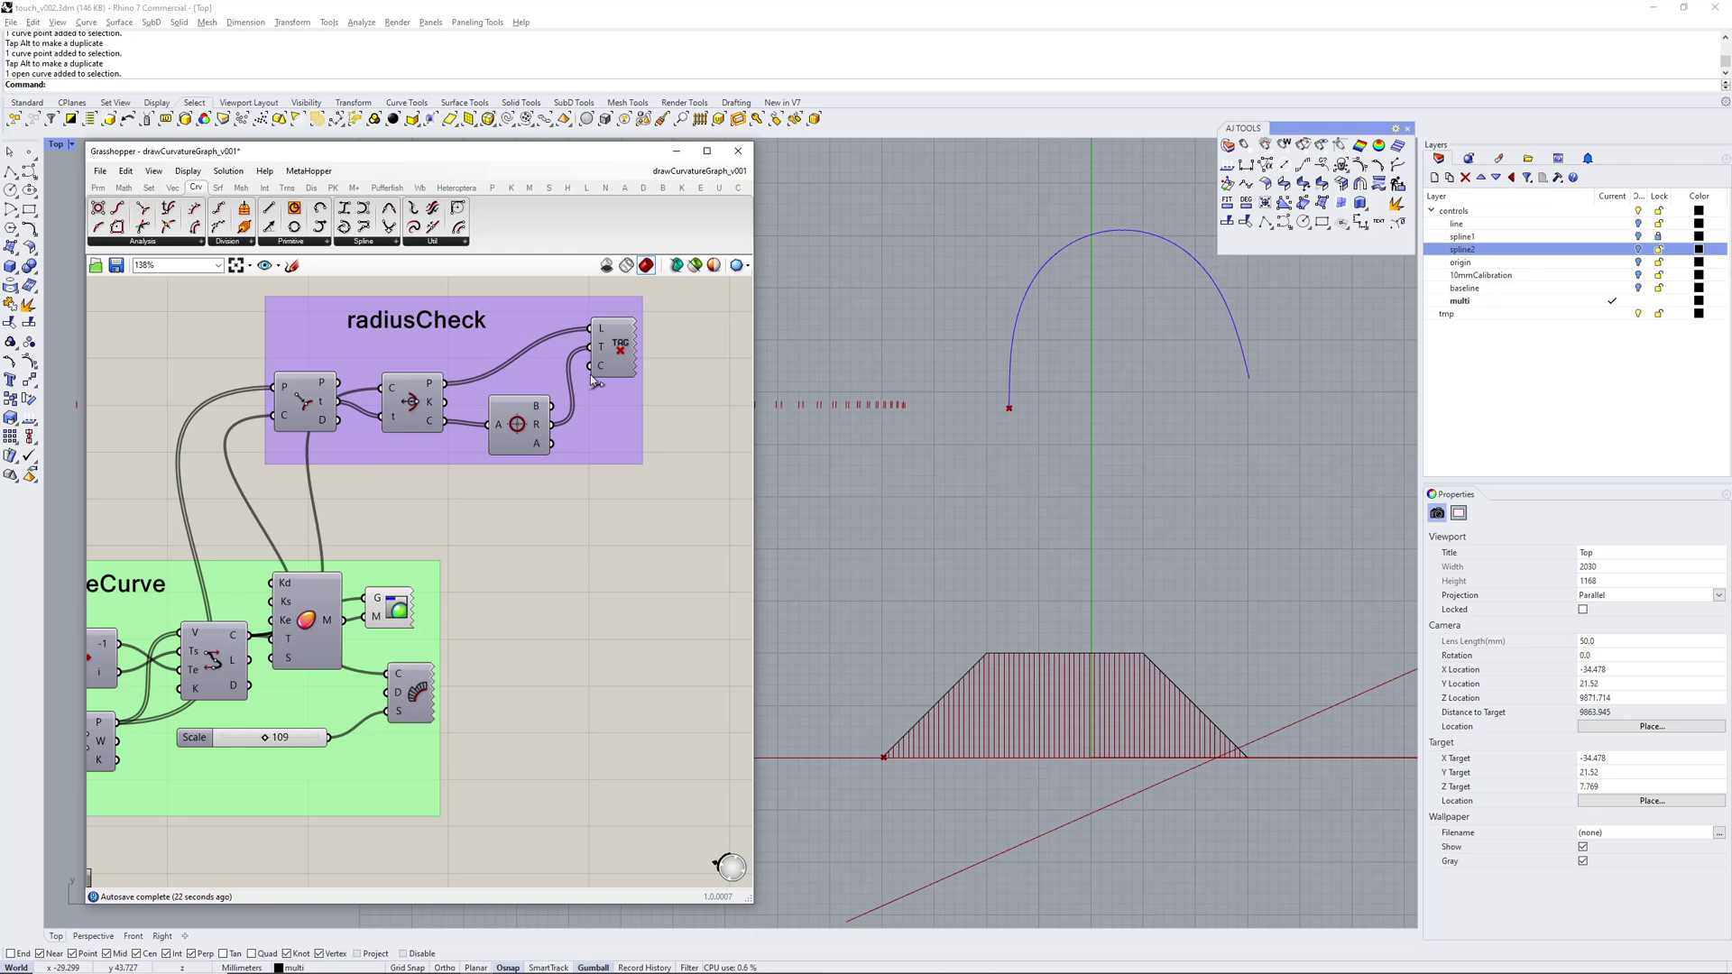
left_click(420, 695)
key("ctrl+q")
left_click(547, 623)
right_click_drag(1064, 291, 1031, 393)
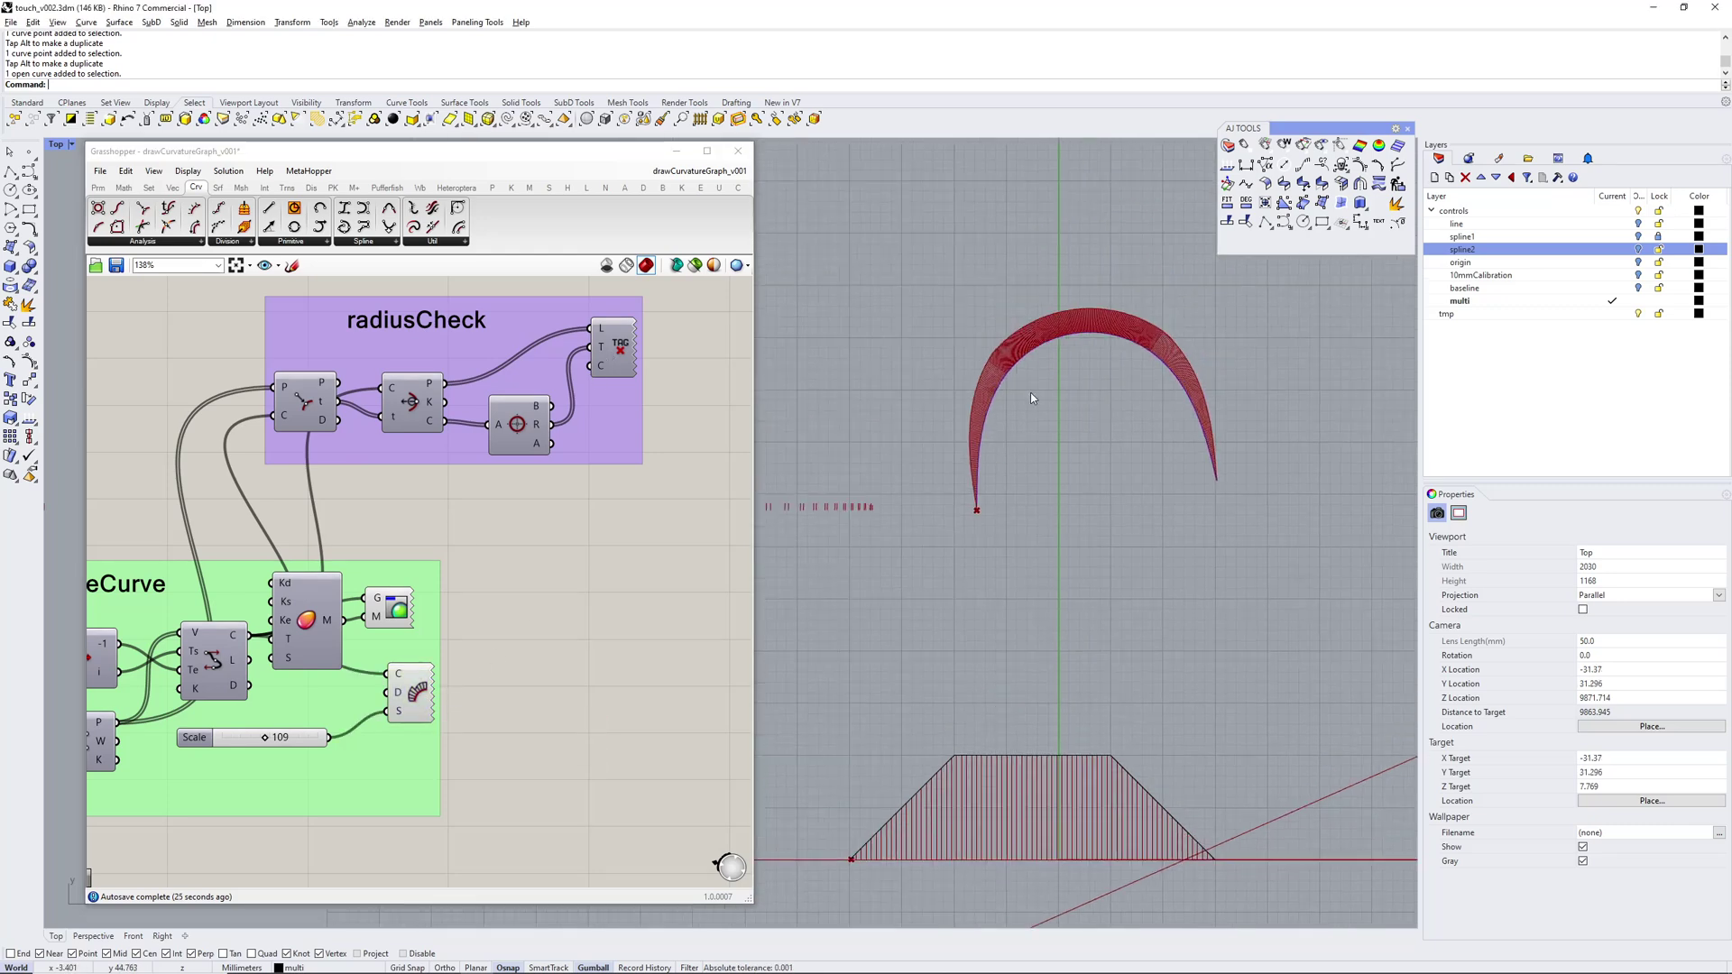
scroll(1054, 376, "up", 5)
scroll(1053, 431, "down", 3)
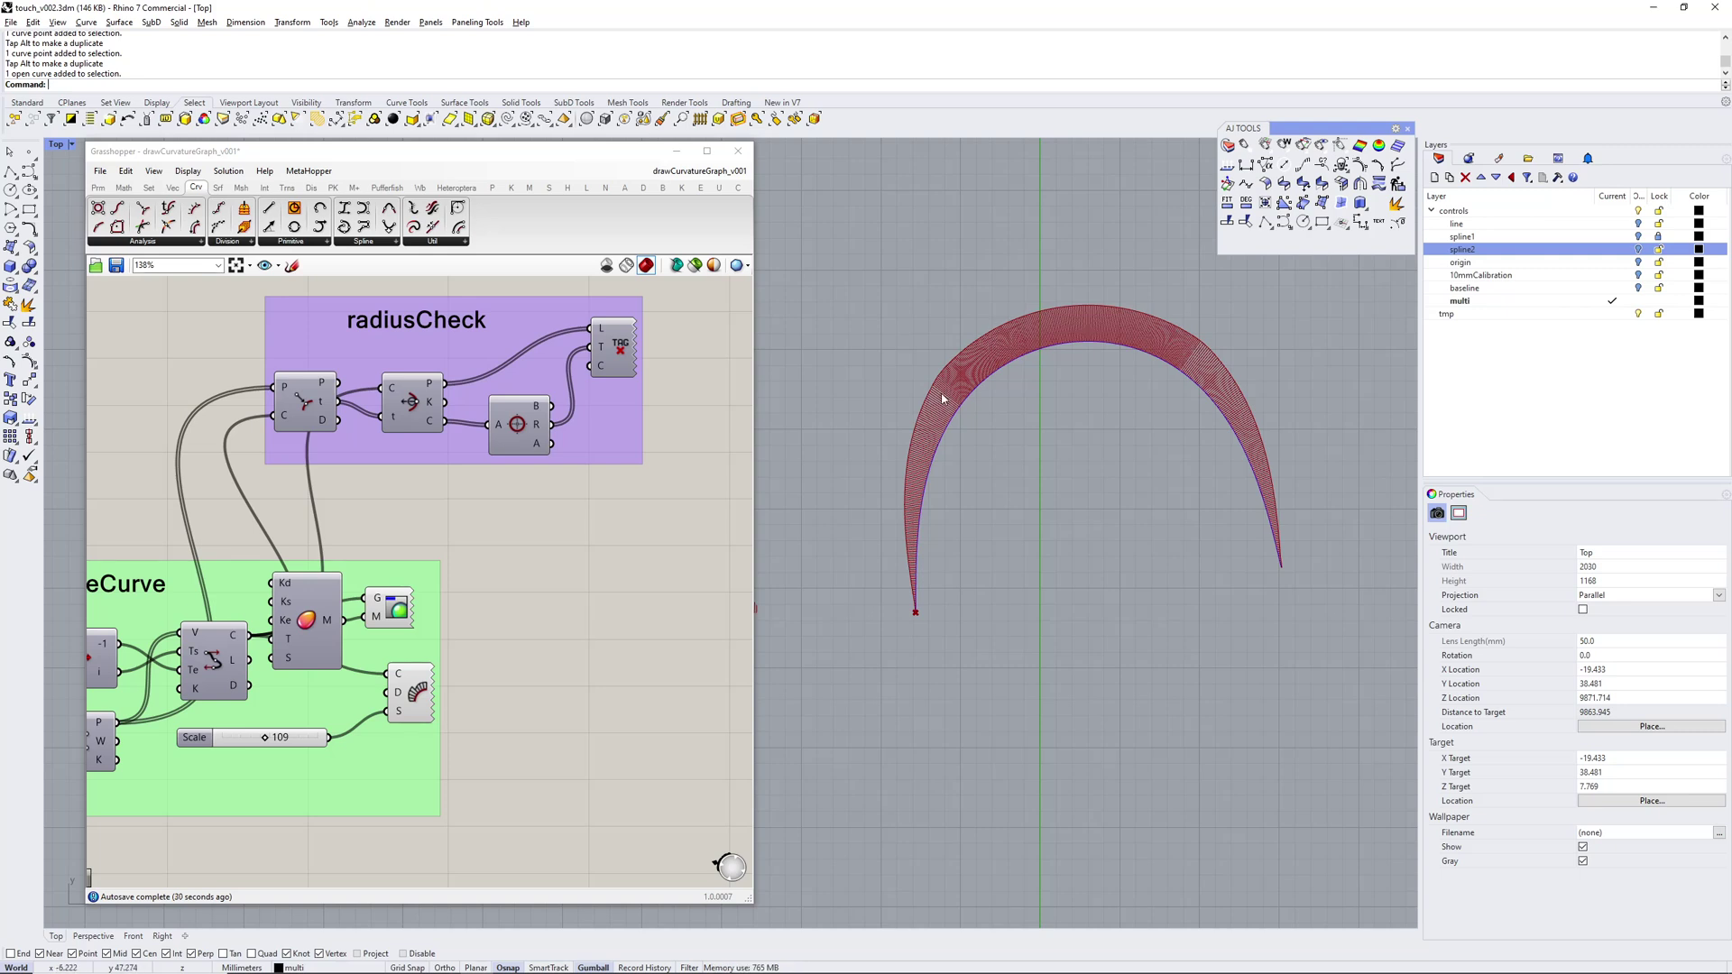
Turn on the Text Tag preview in the radiusCheck group and hide the curvature comb preview
left_click(625, 352)
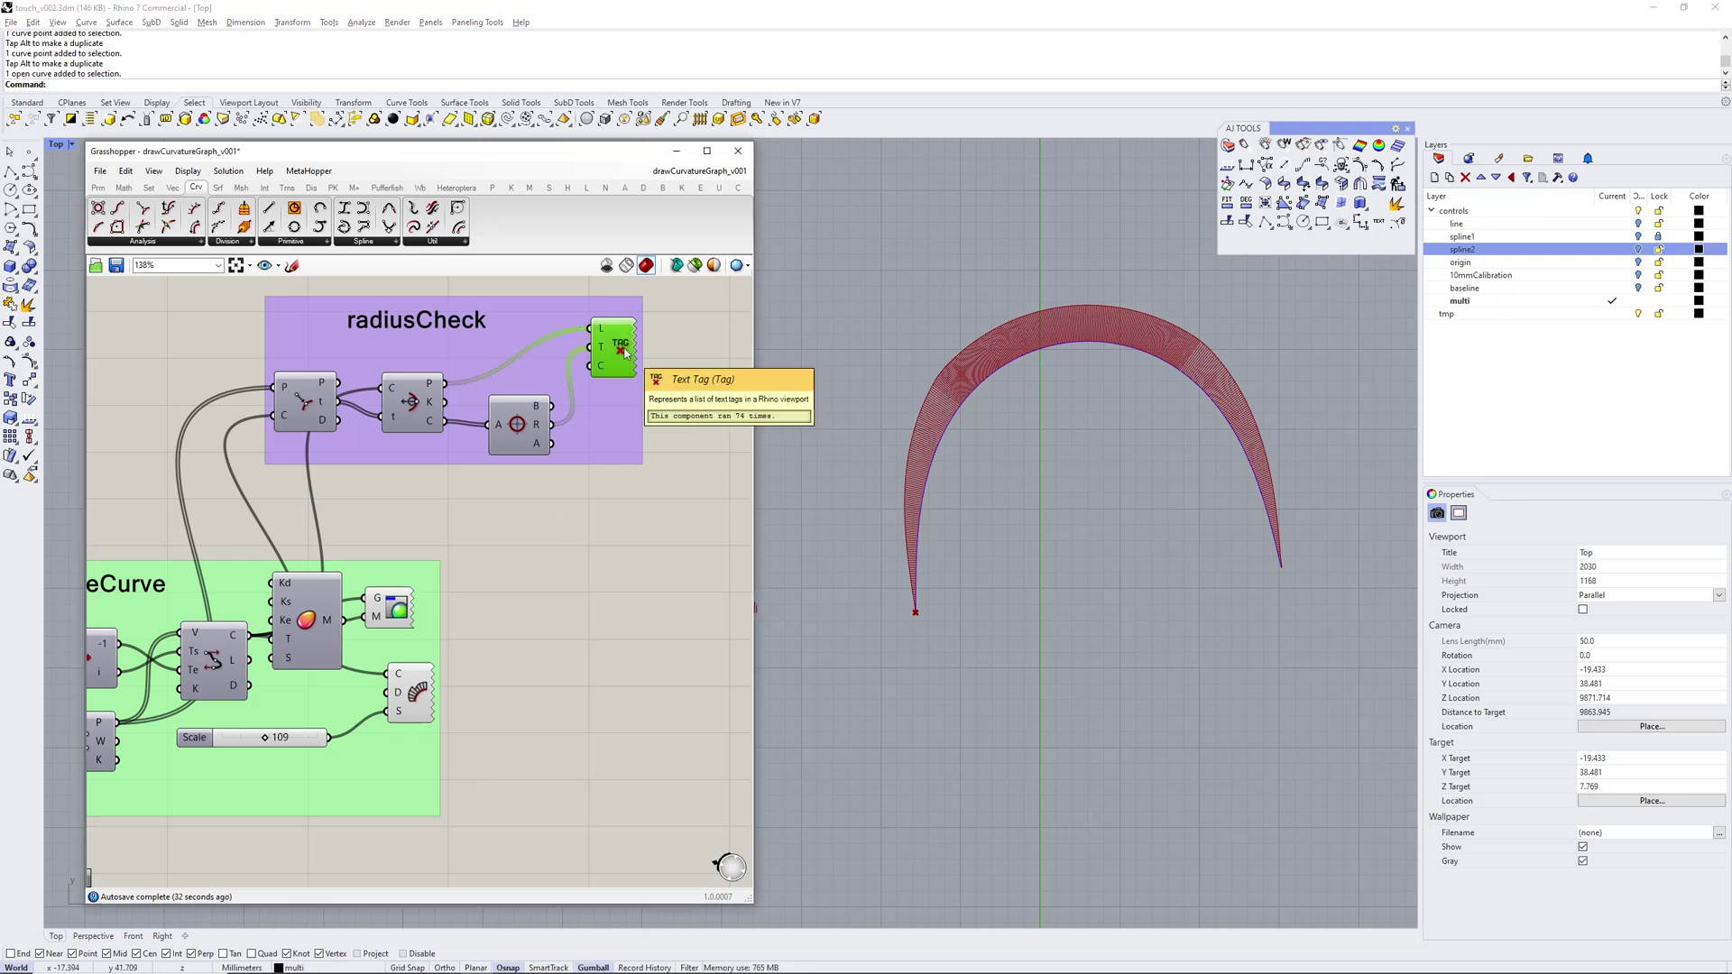
left_click(690, 554)
right_click_drag(1066, 431, 1075, 522)
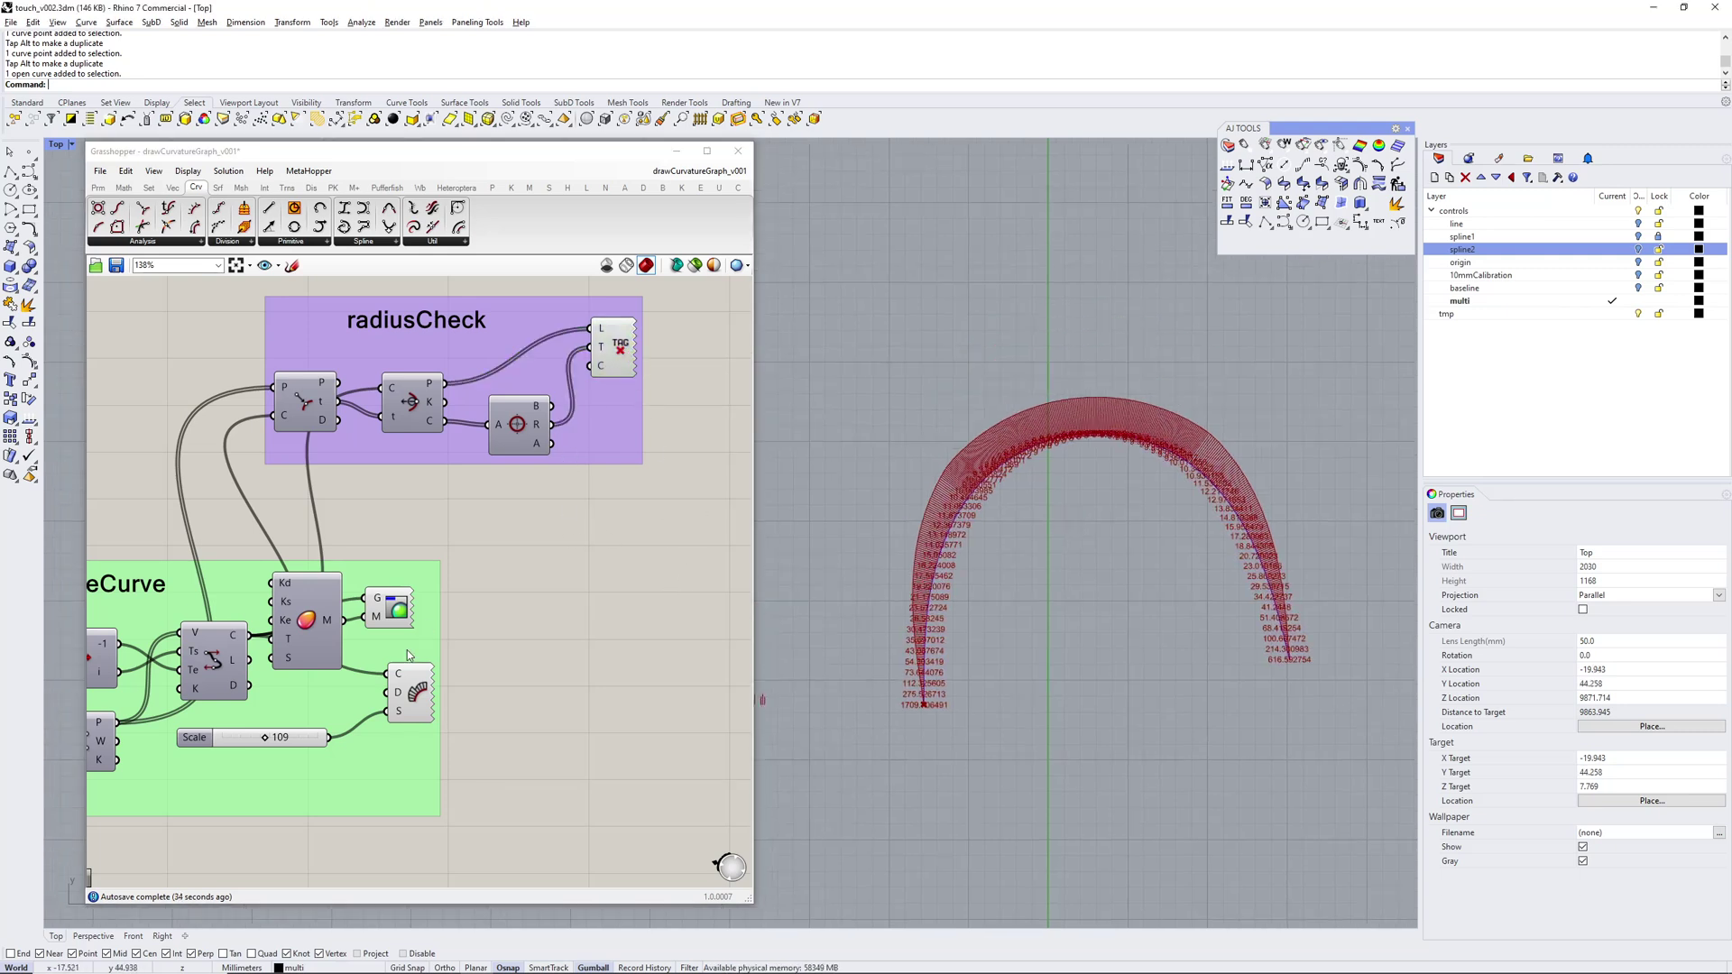
left_click(412, 684)
middle_click(411, 682)
left_click(450, 668)
Examine the radius tags along the resulting curve, from the arc's middle section down to its start point
scroll(1036, 431, "up", 10)
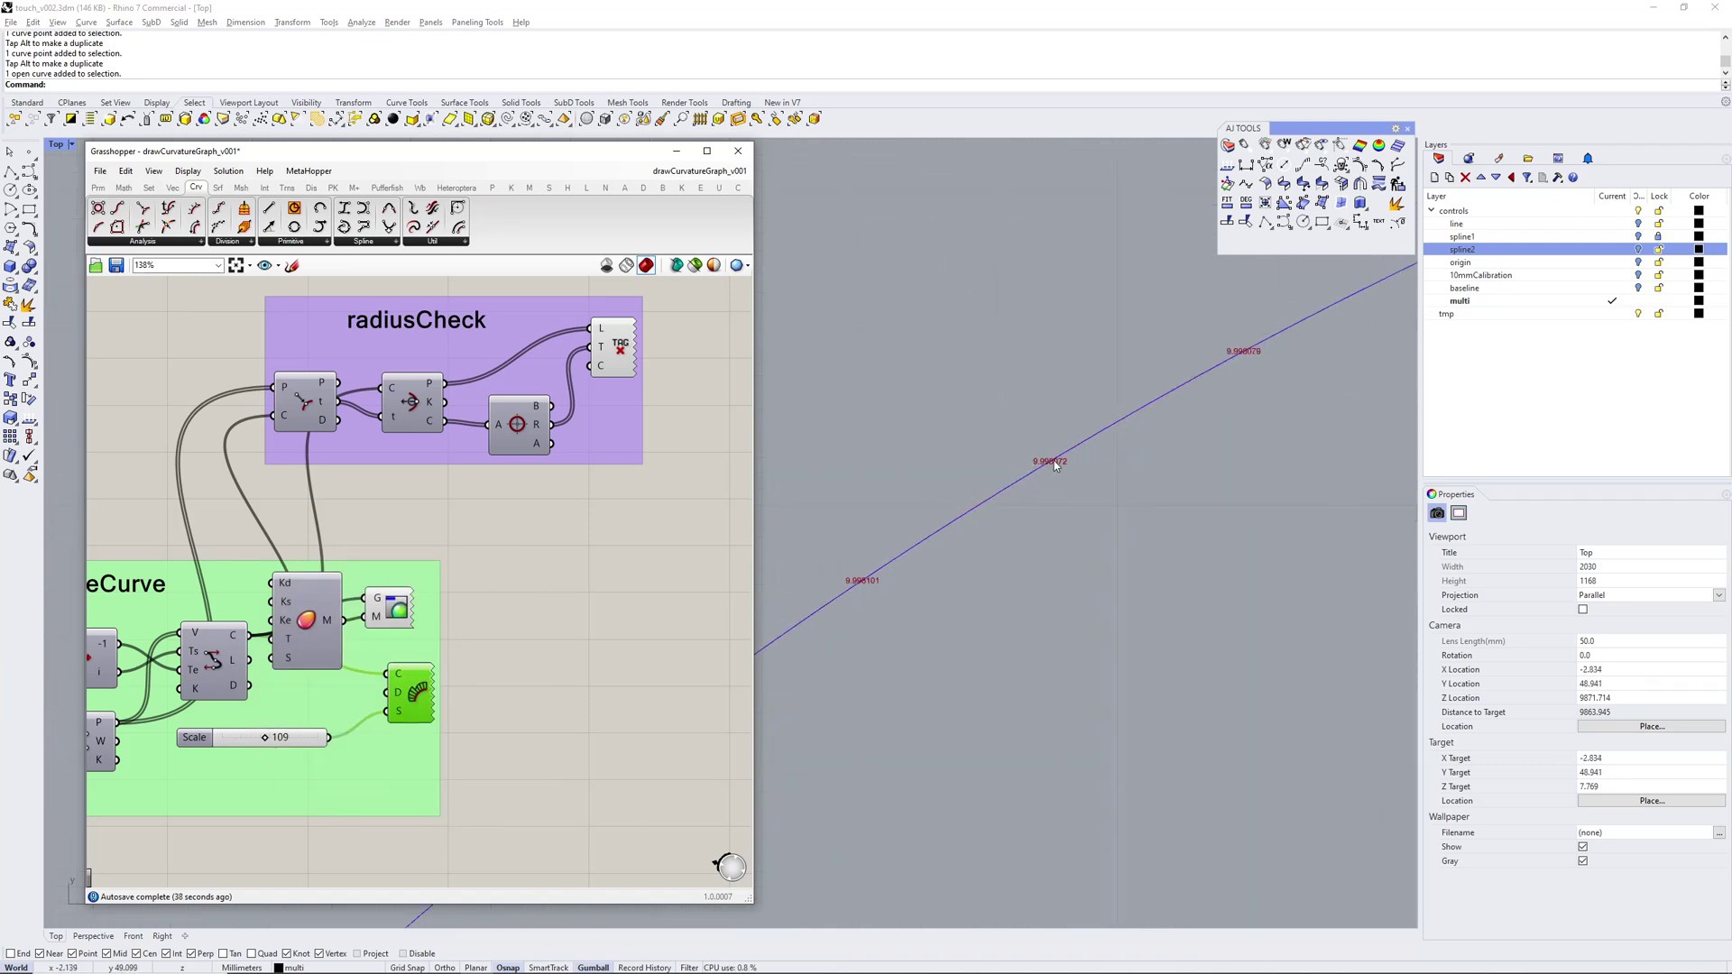
right_click_drag(1319, 335, 1017, 488)
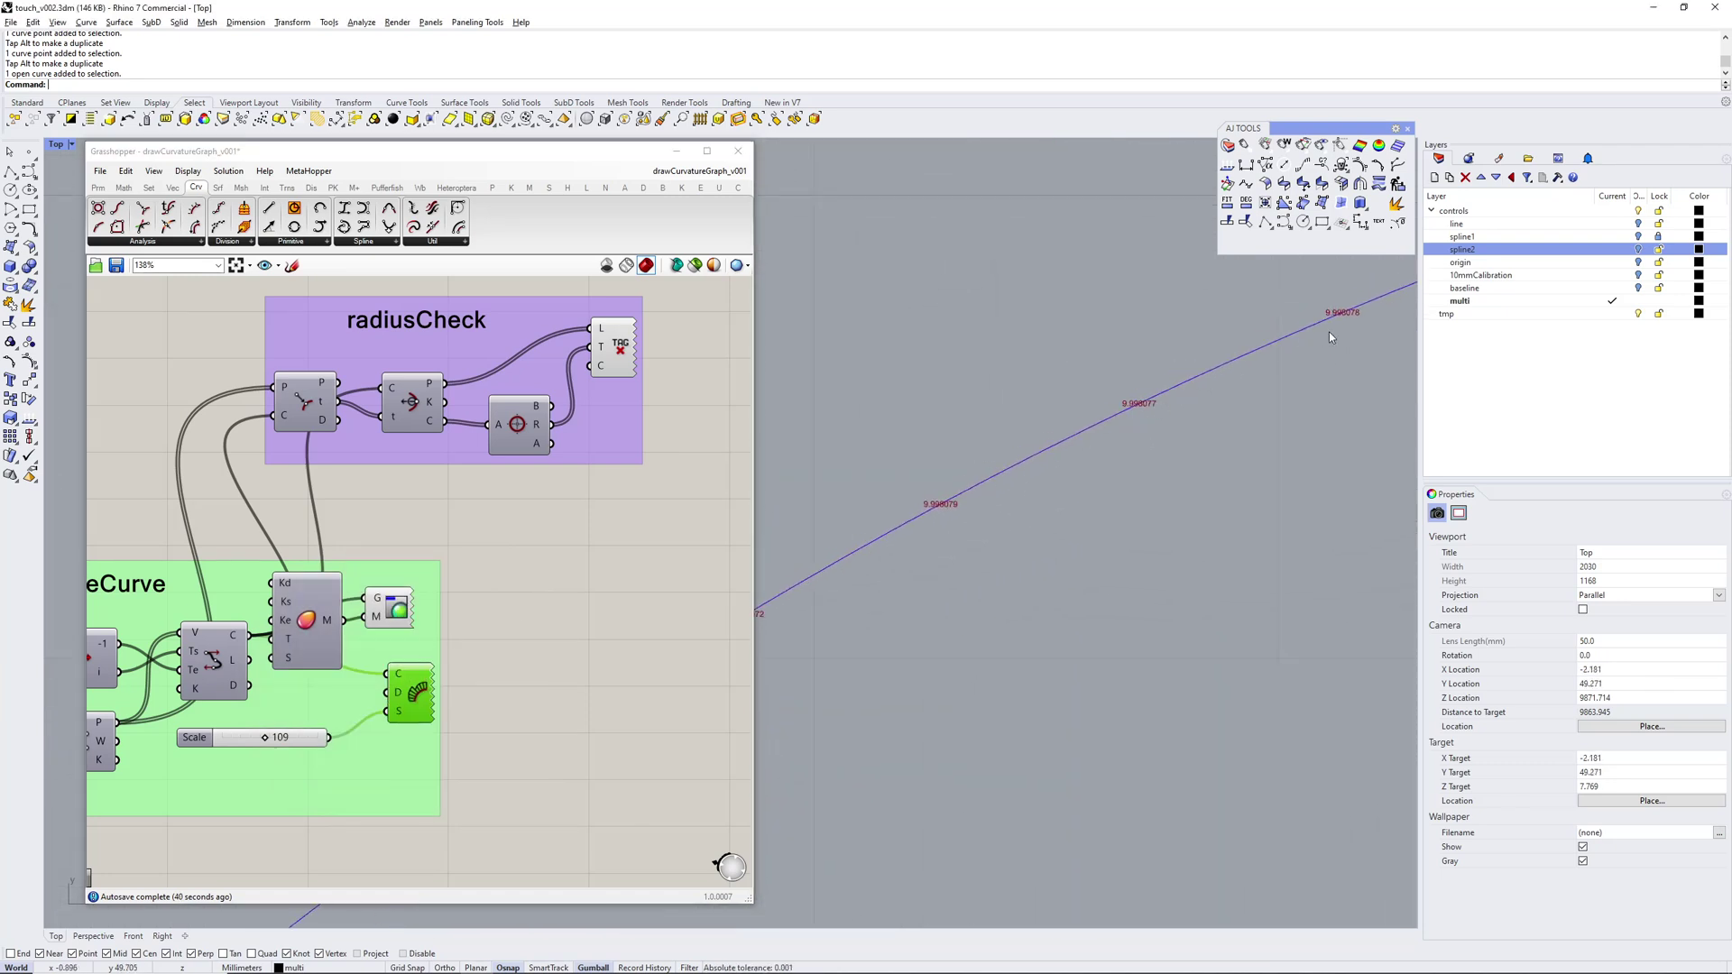
scroll(1091, 415, "down", 6)
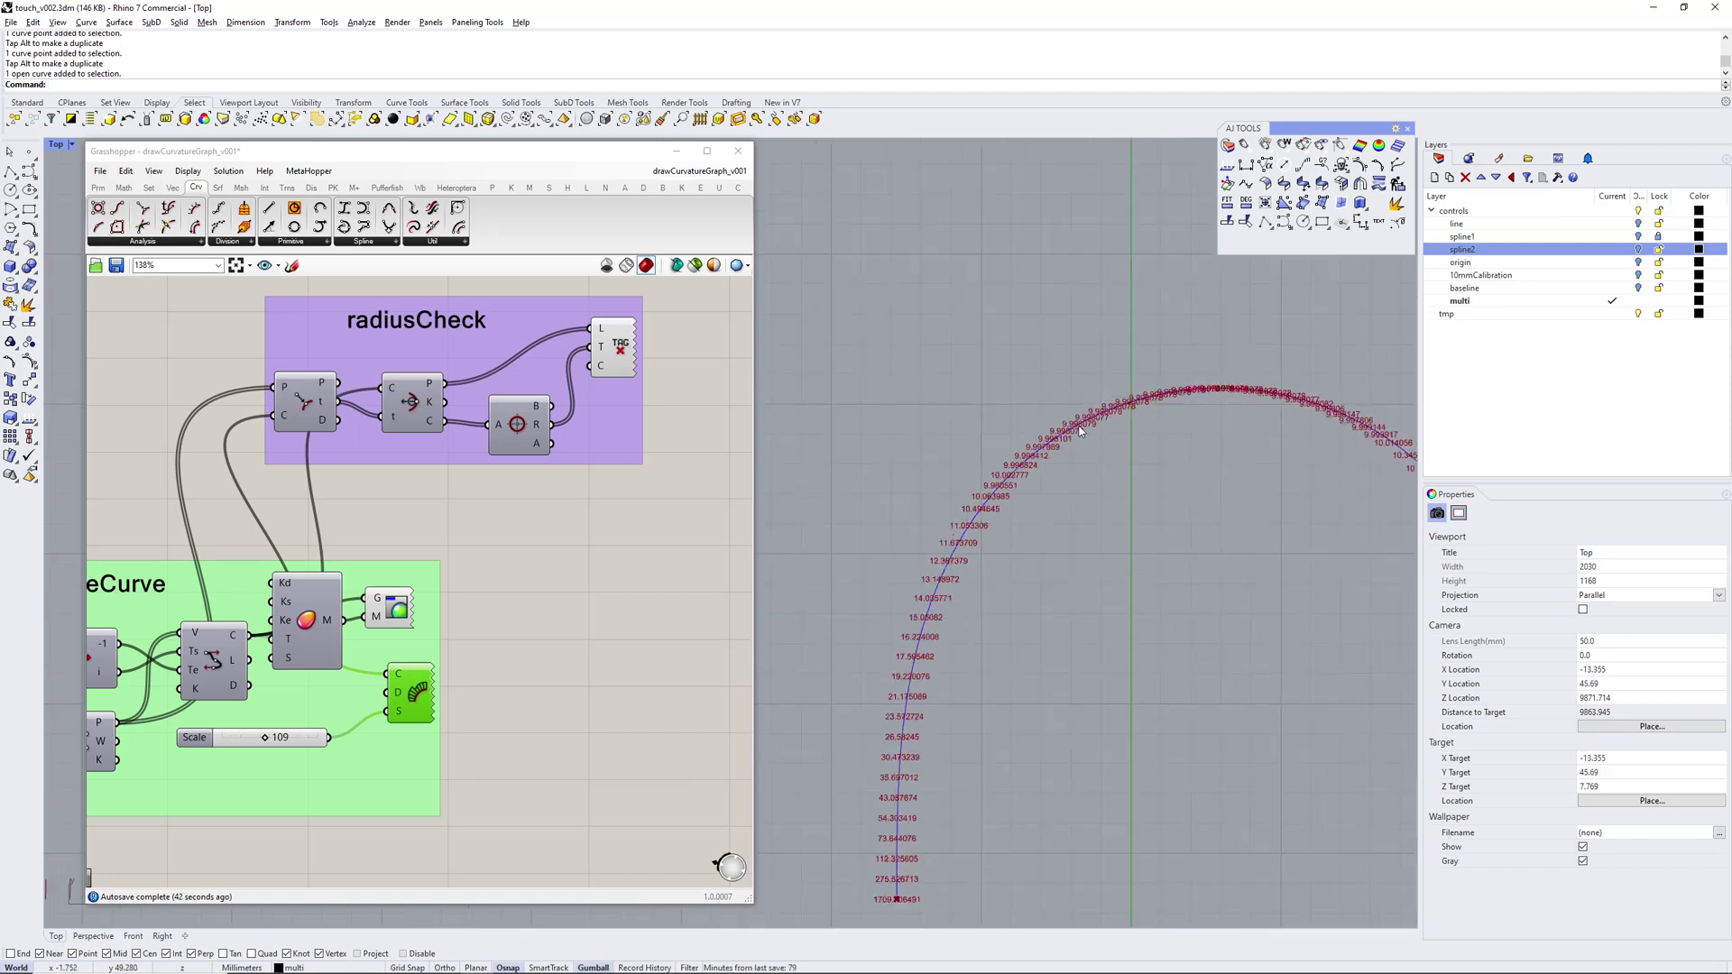
scroll(1304, 399, "down", 4)
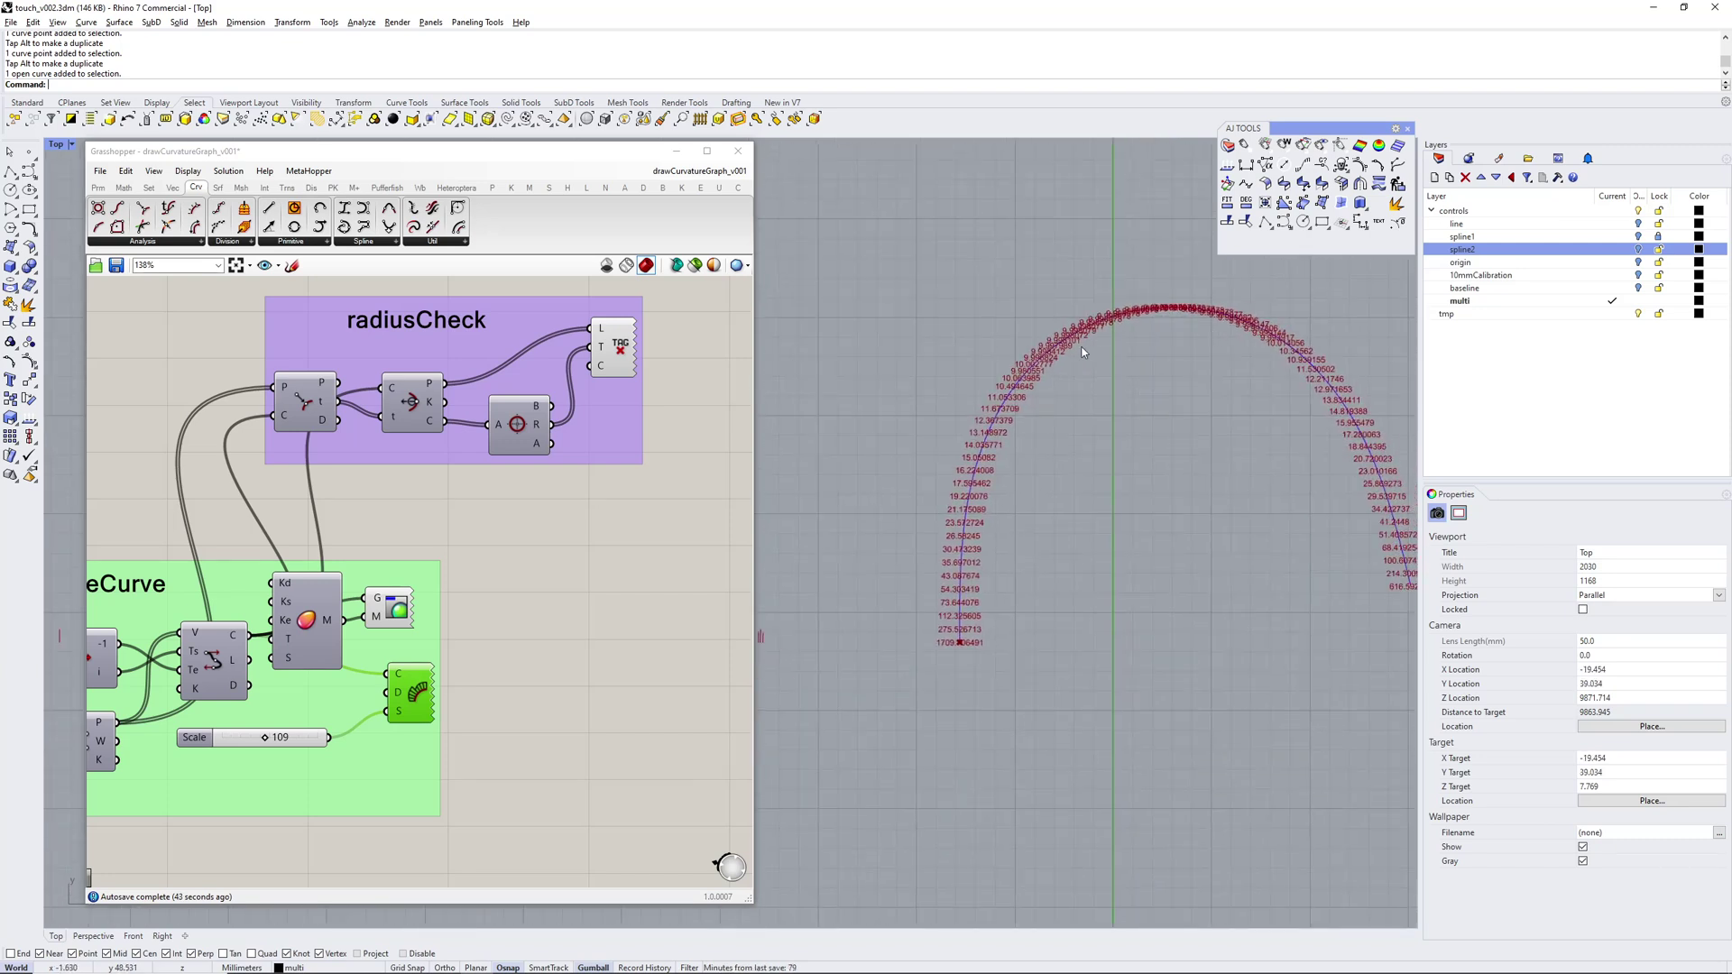
scroll(956, 647, "up", 5)
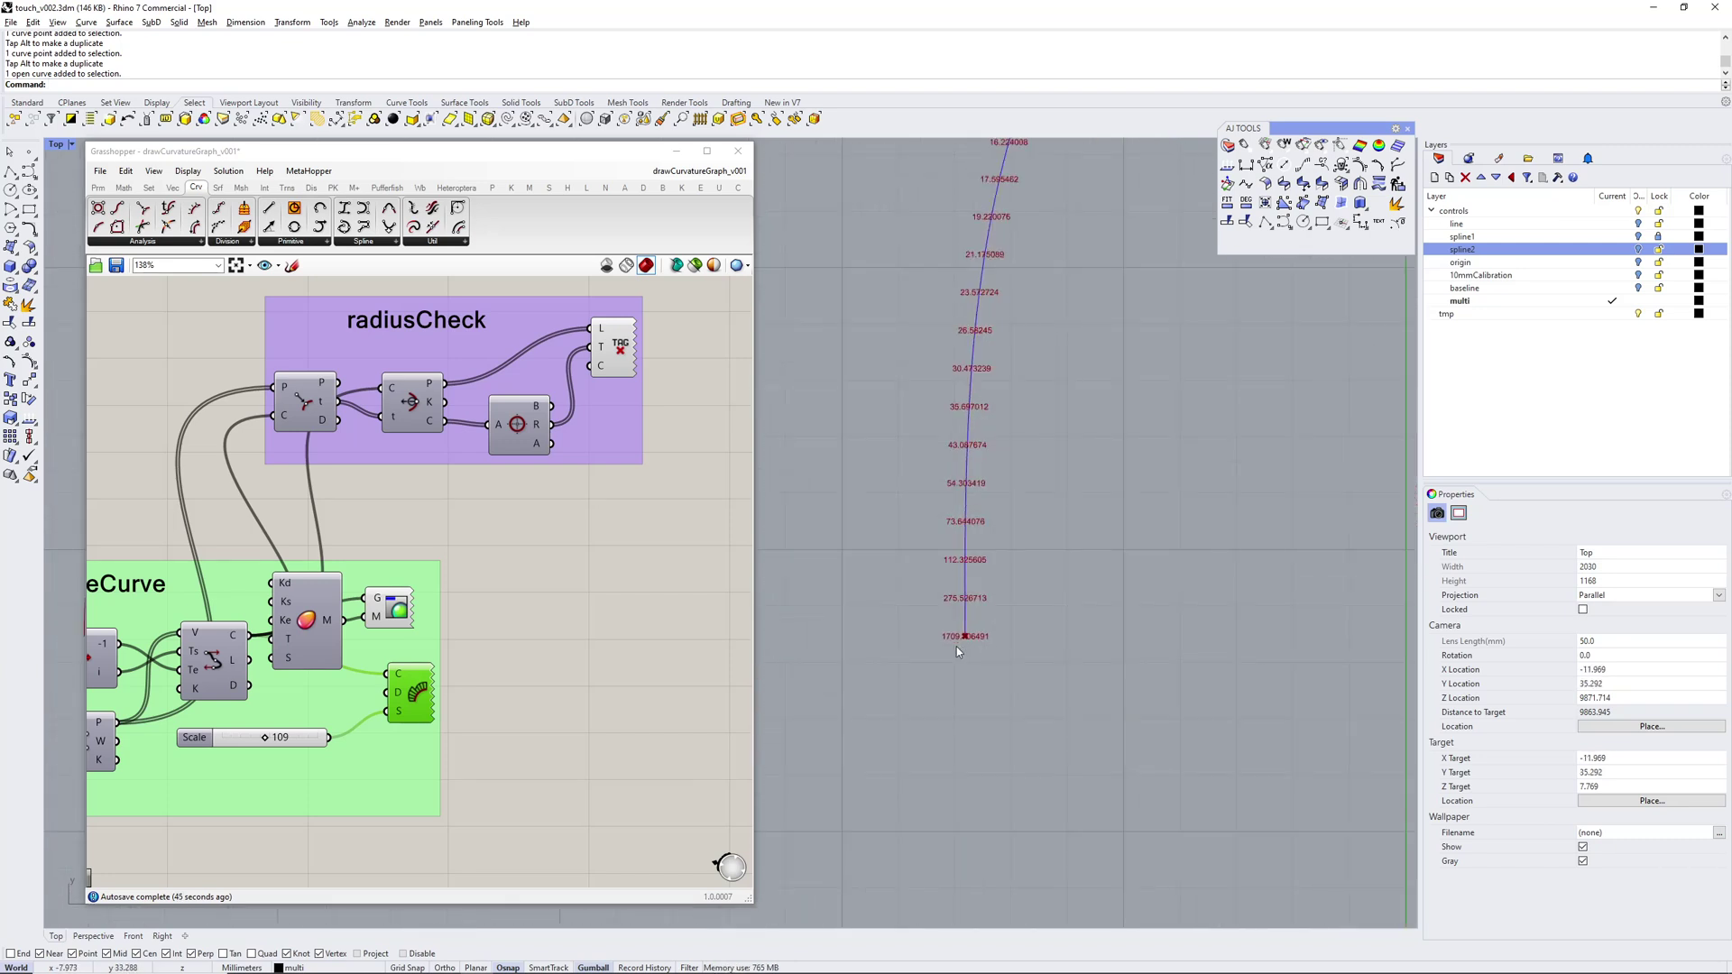
Show the curvature comb preview again and hide the radiusCheck Text Tag preview
left_click(621, 348)
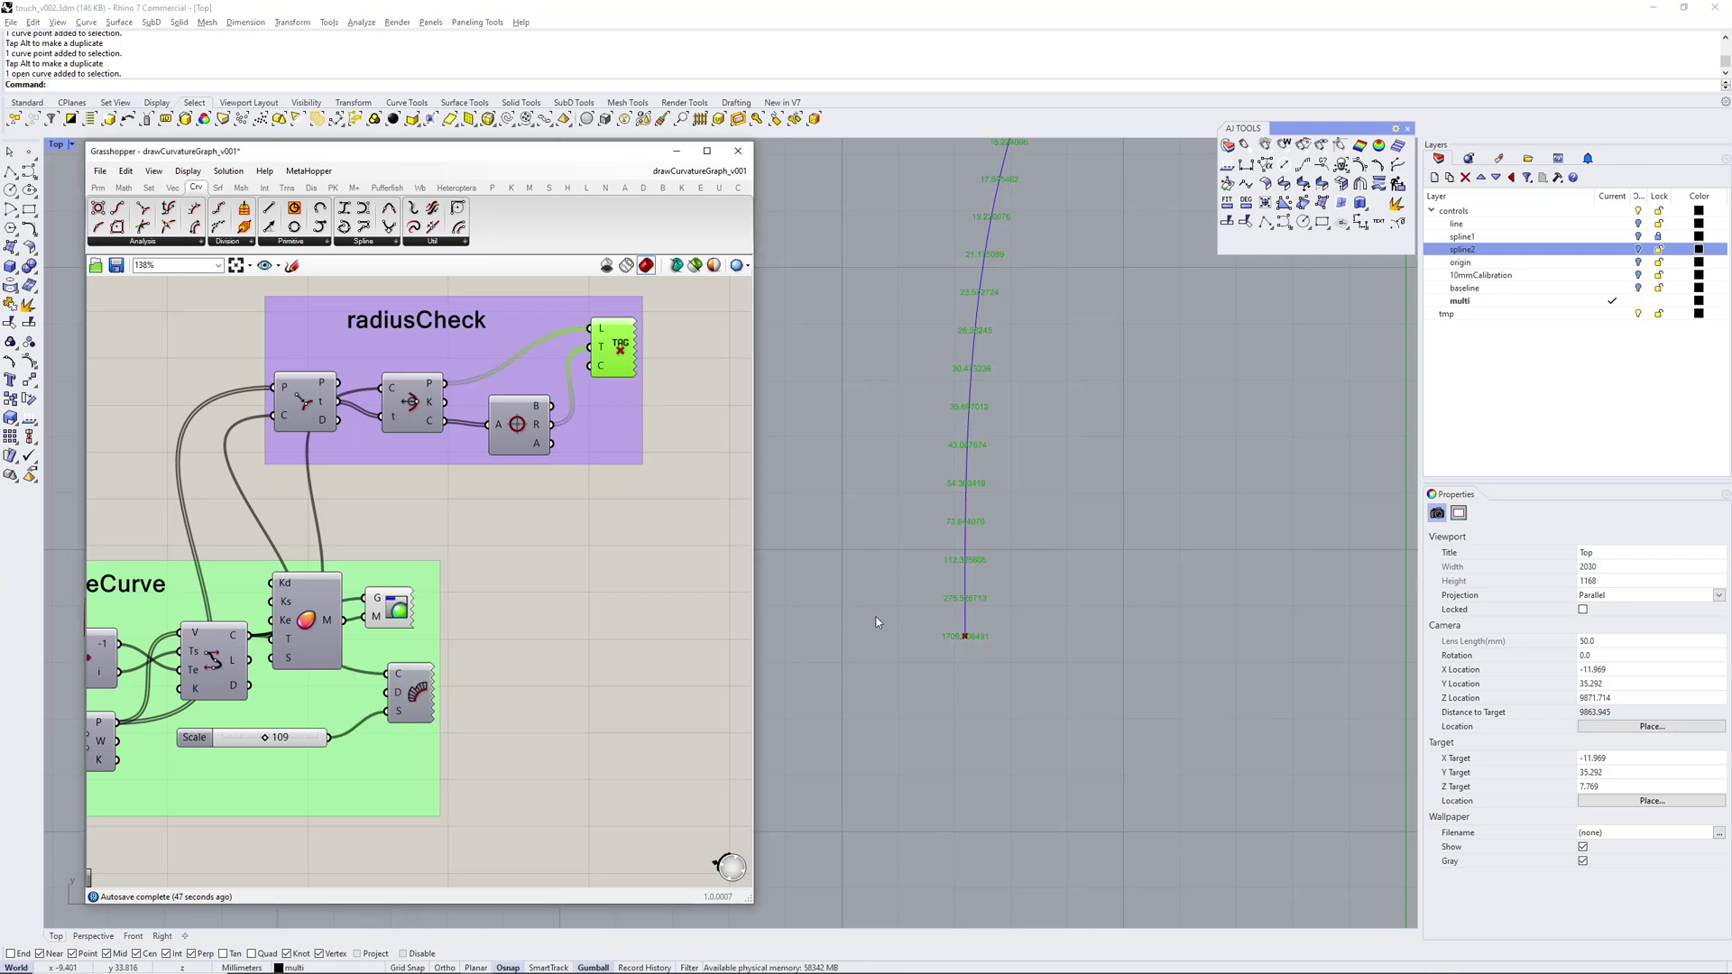
left_click(577, 582)
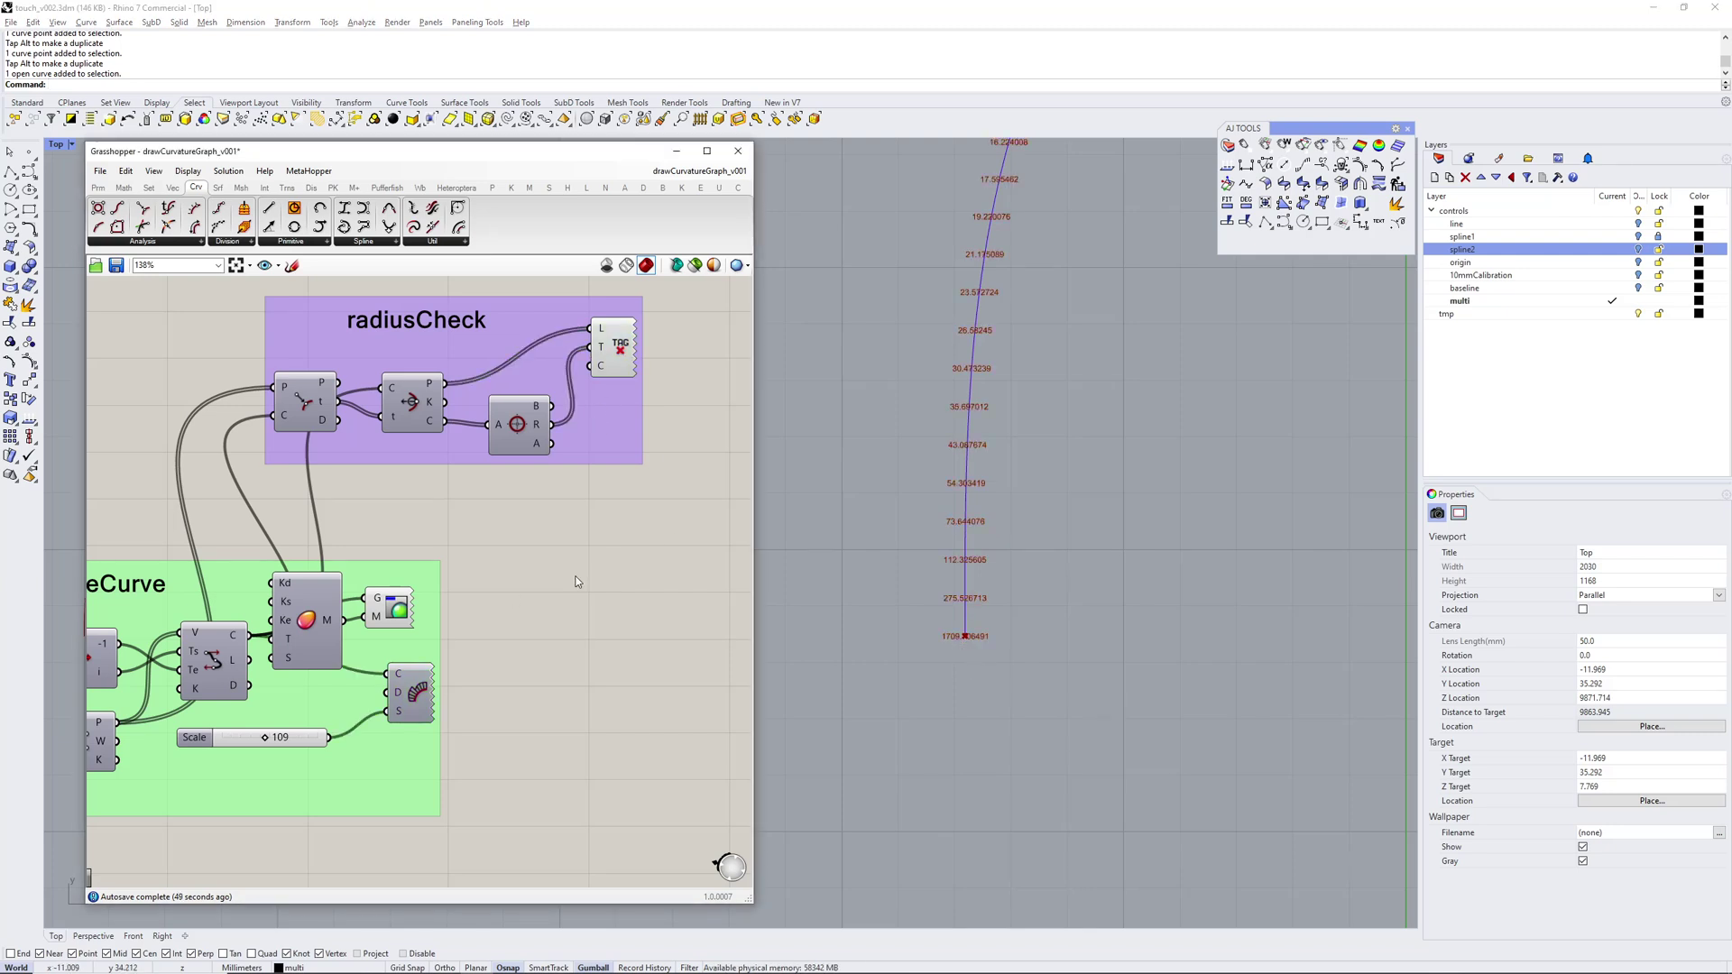
left_click(388, 607)
left_click(427, 686)
key("ctrl+q")
left_click(619, 350)
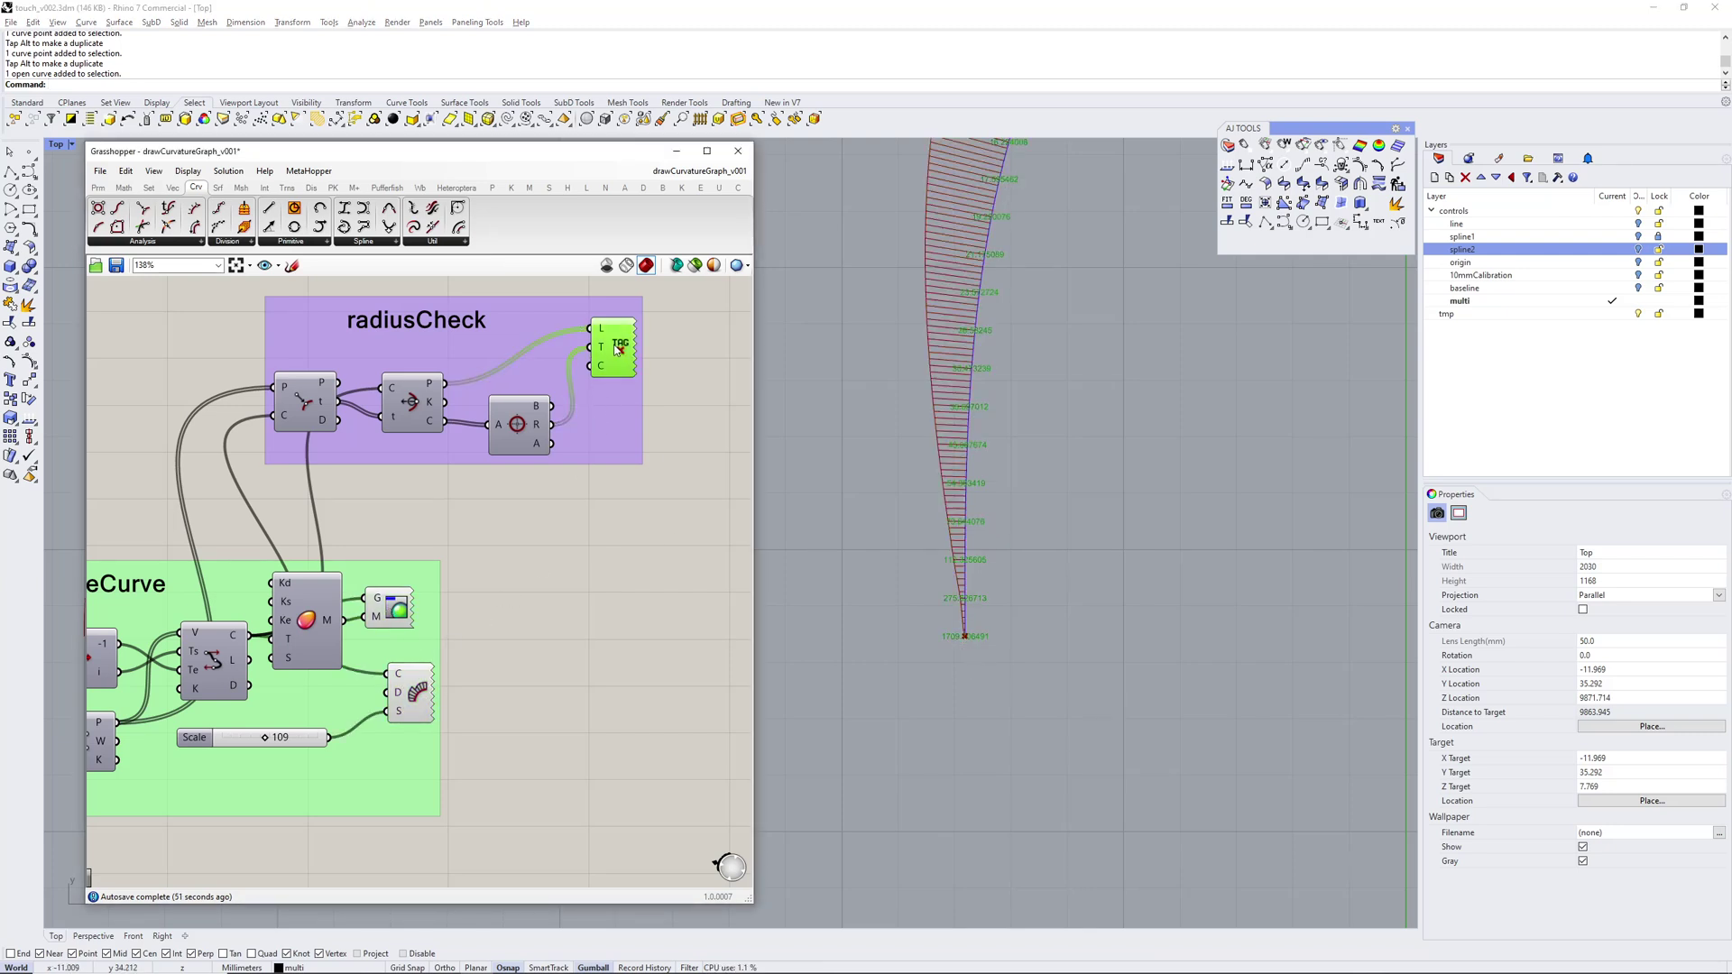
key("ctrl+q")
scroll(1128, 614, "down", 10)
mouse_move(1134, 567)
right_mouse_down()
mouse_move(1051, 569)
mouse_move(1043, 433)
mouse_move(1050, 382)
mouse_move(1066, 383)
right_mouse_up()
scroll(1068, 366, "up", 4)
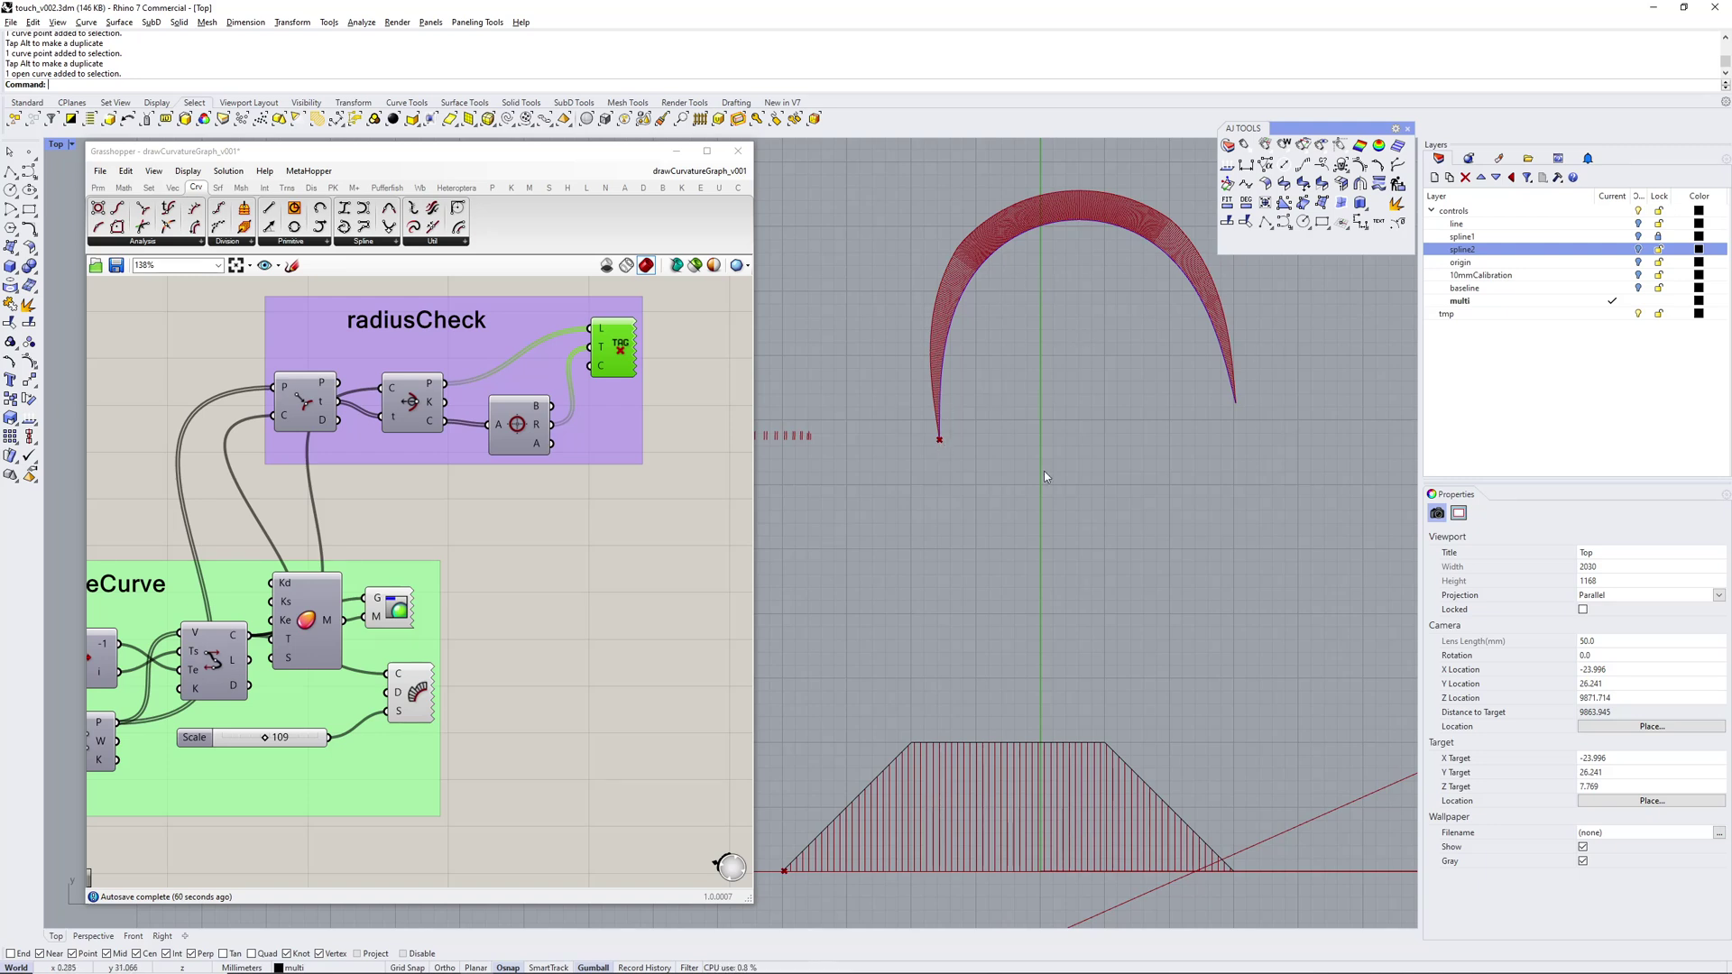
Show the control points of the multi-segment trapezoid graph and raise its two top points to about double the height
right_click_drag(1045, 476, 1082, 444)
left_click(928, 715)
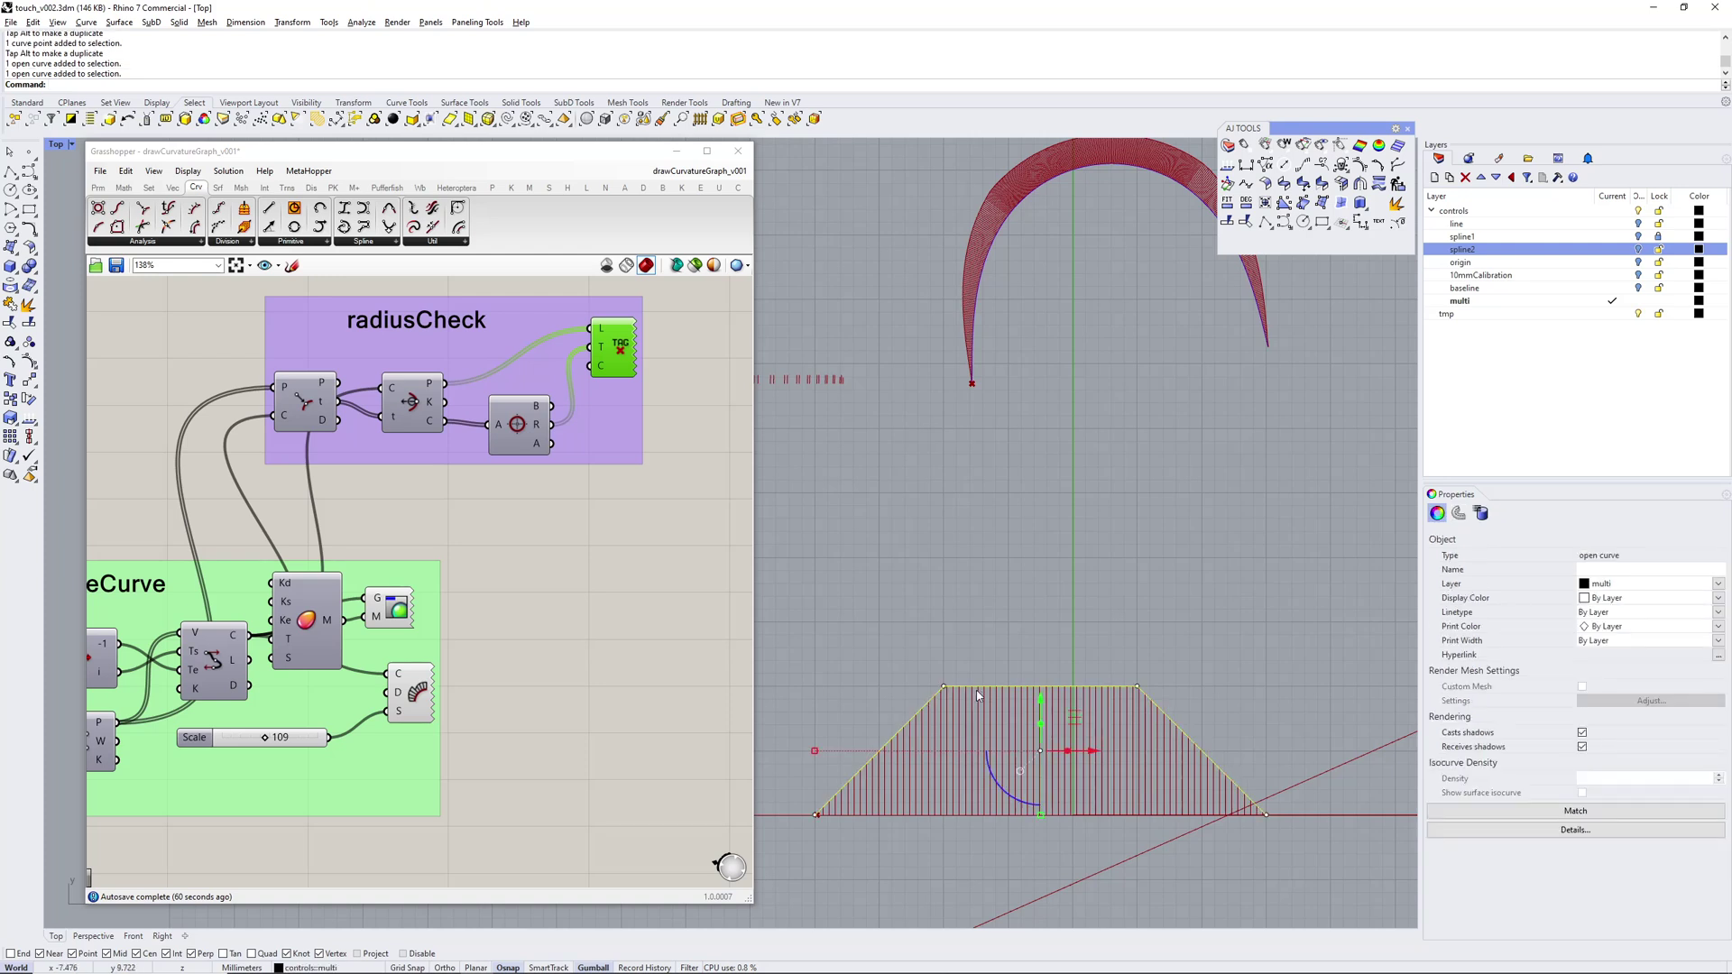
key("F10")
left_click_drag(902, 607, 1236, 711)
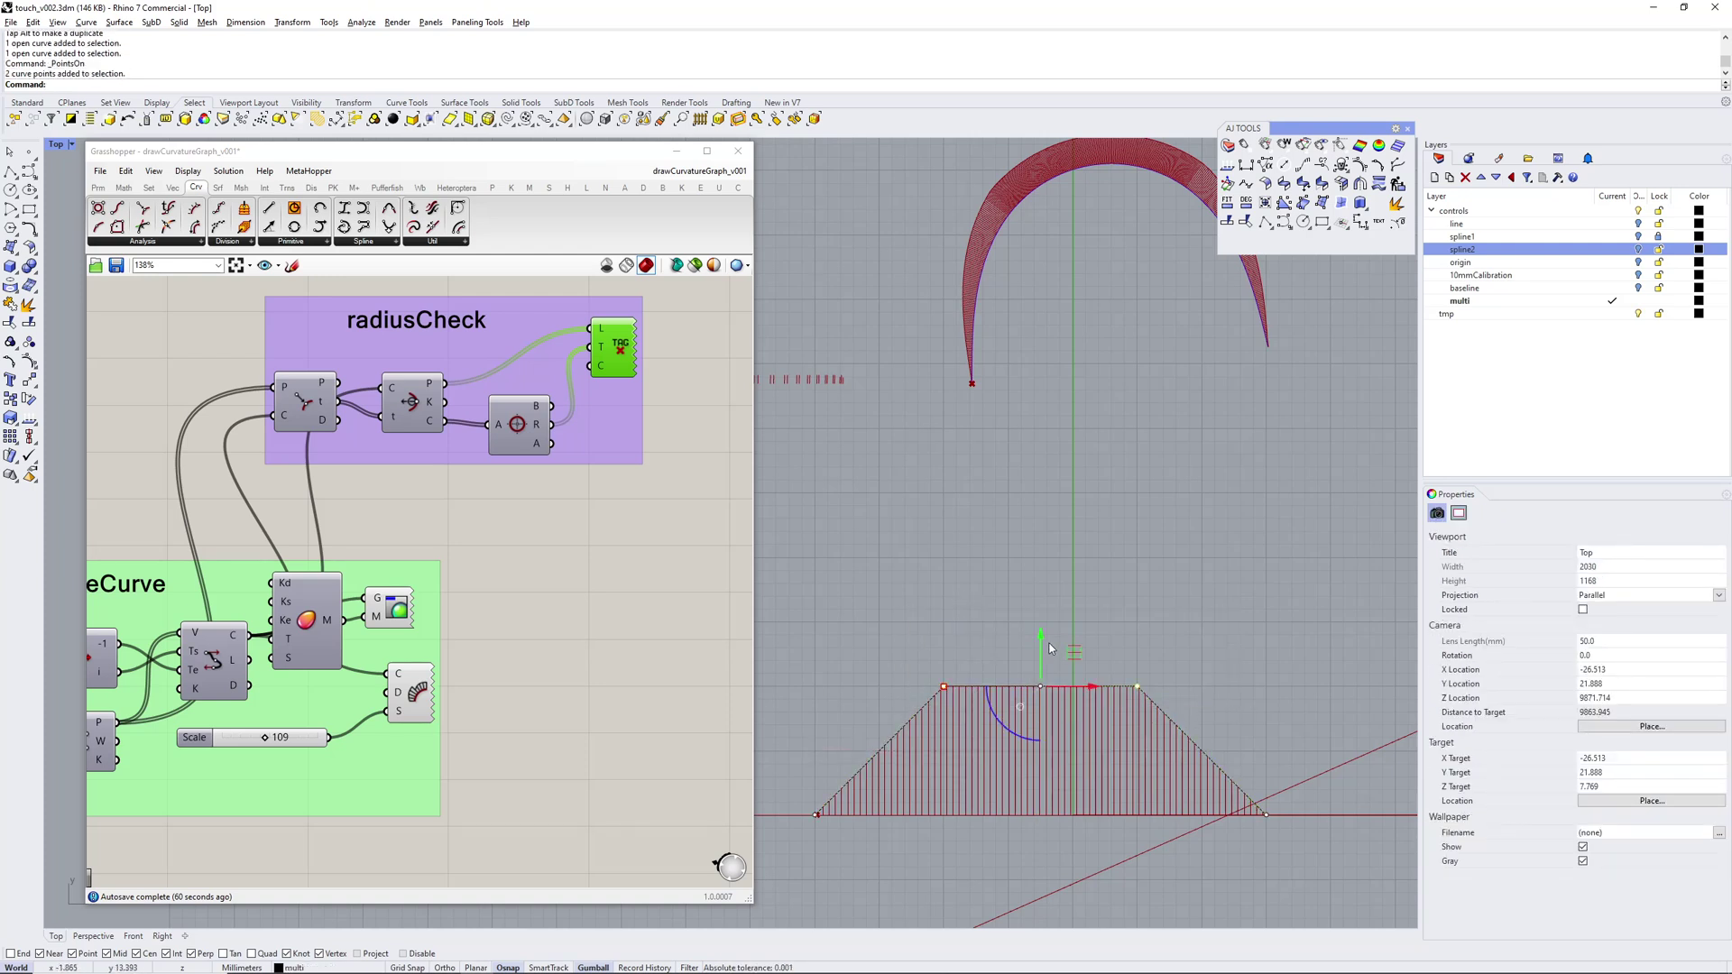
left_click_drag(1043, 637, 1040, 512)
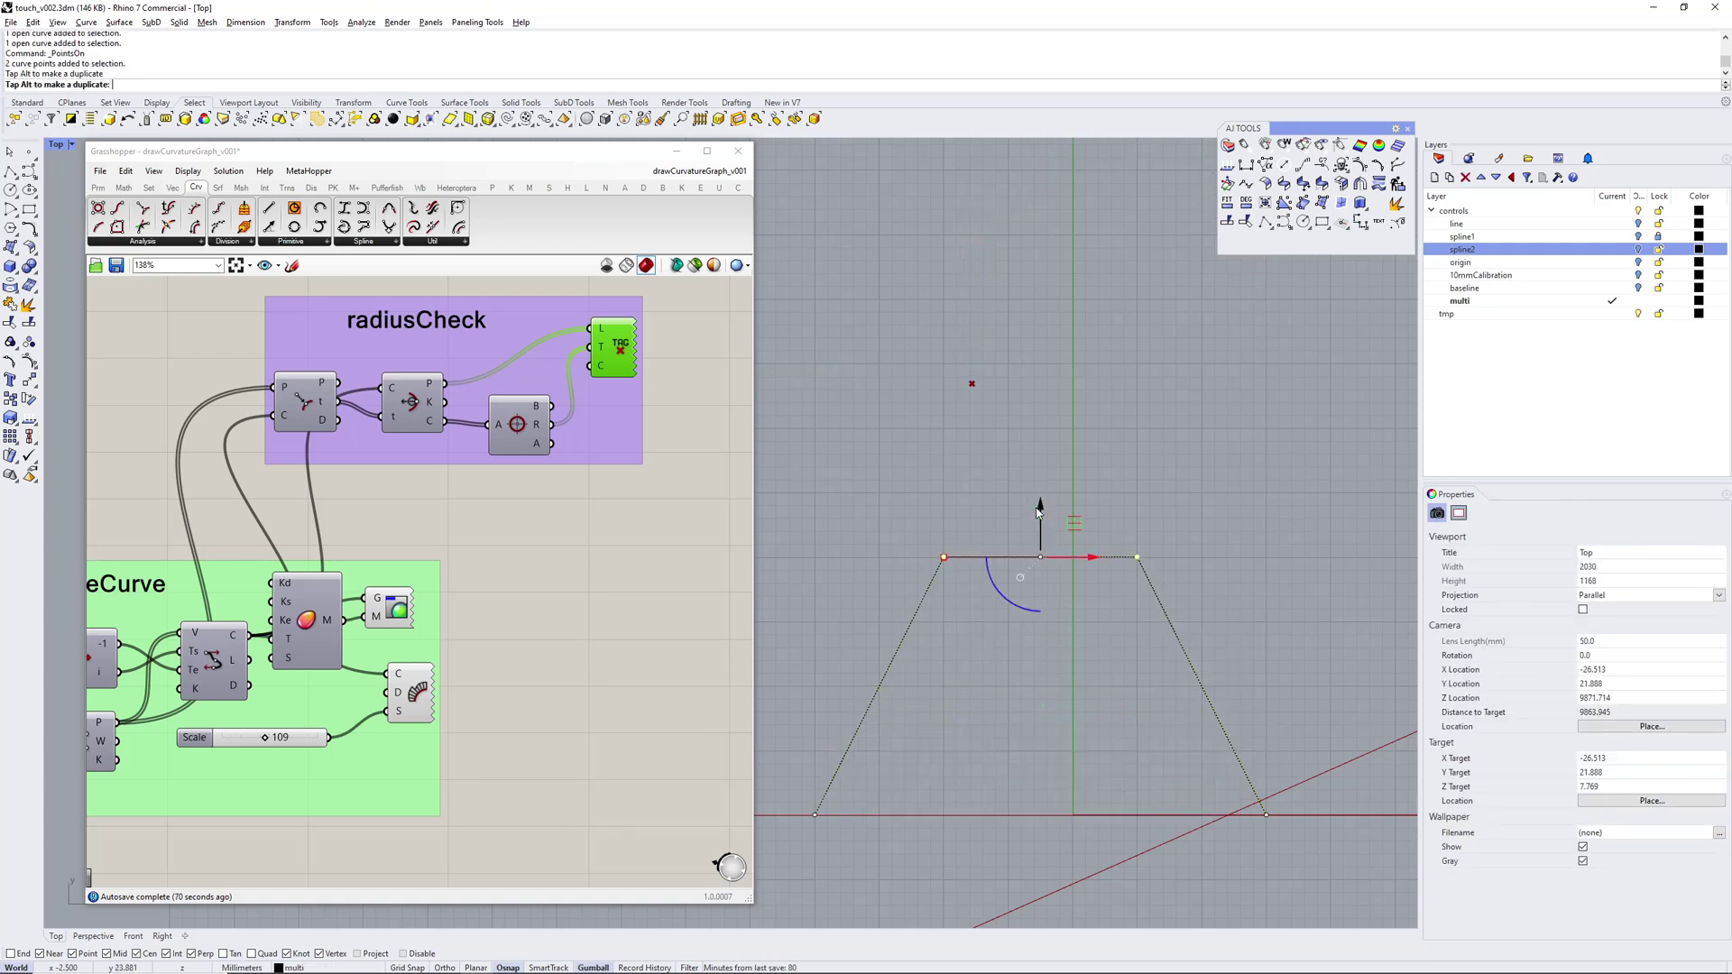
right_click_drag(1081, 305, 1060, 349)
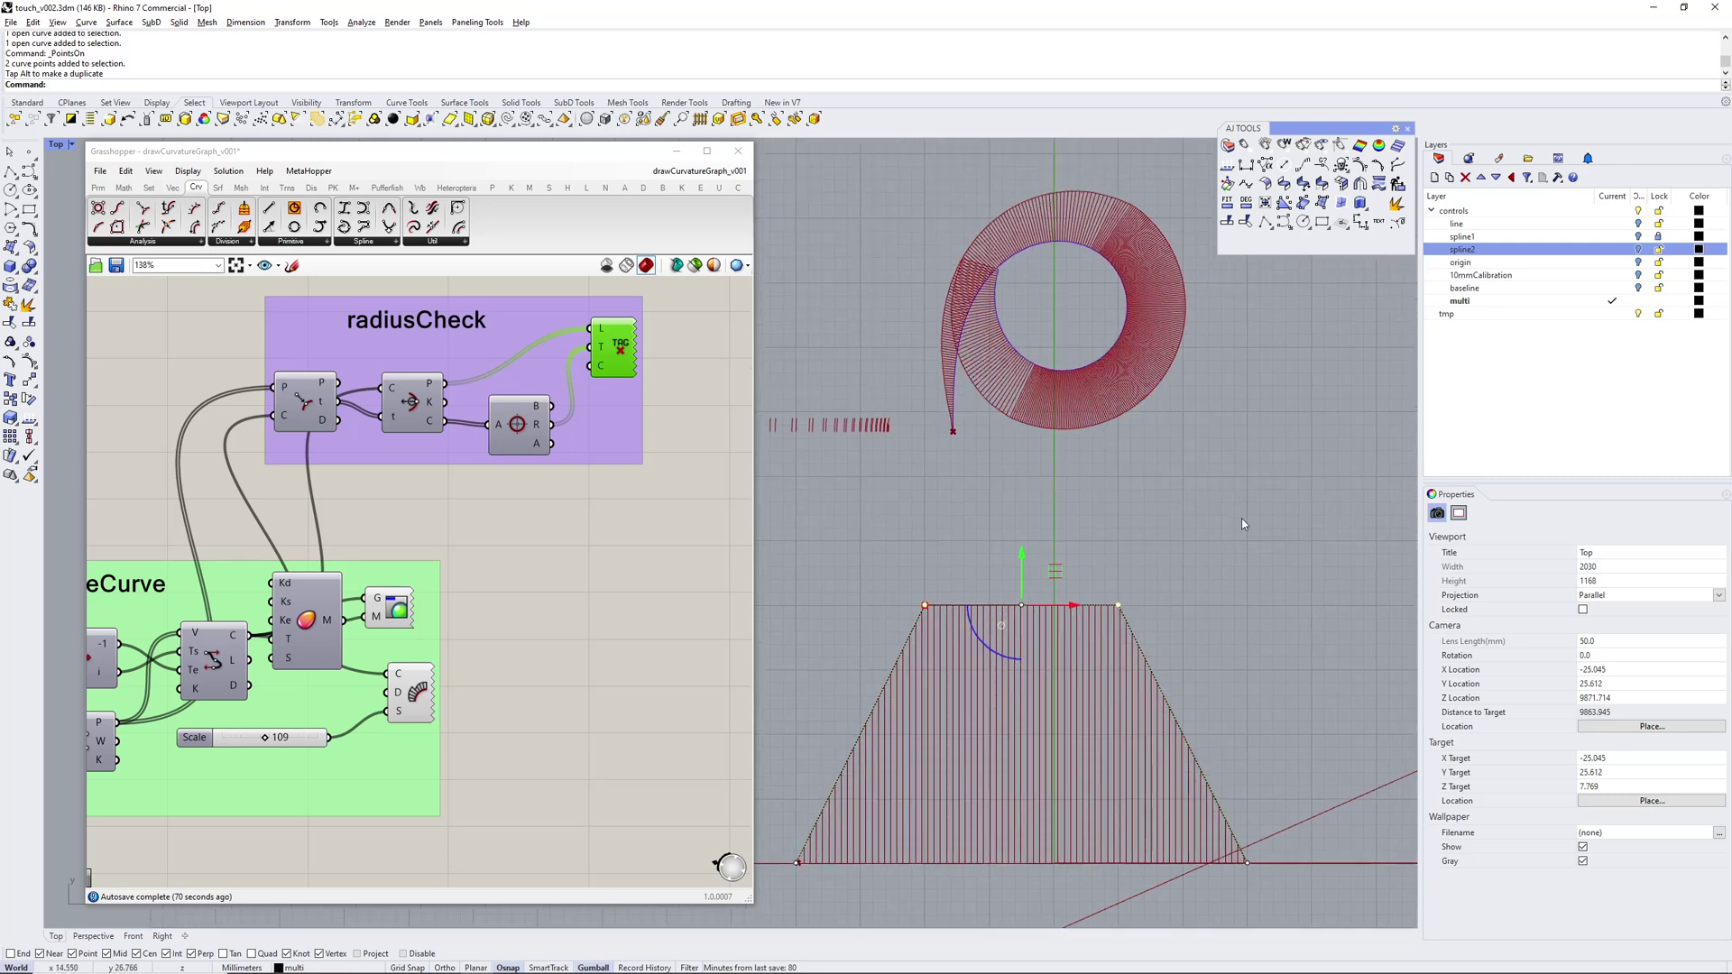
Try widening the trapezoid graph by moving its two right-hand control points outward in two moves, and undo both moves
scroll(819, 344, "down", 3)
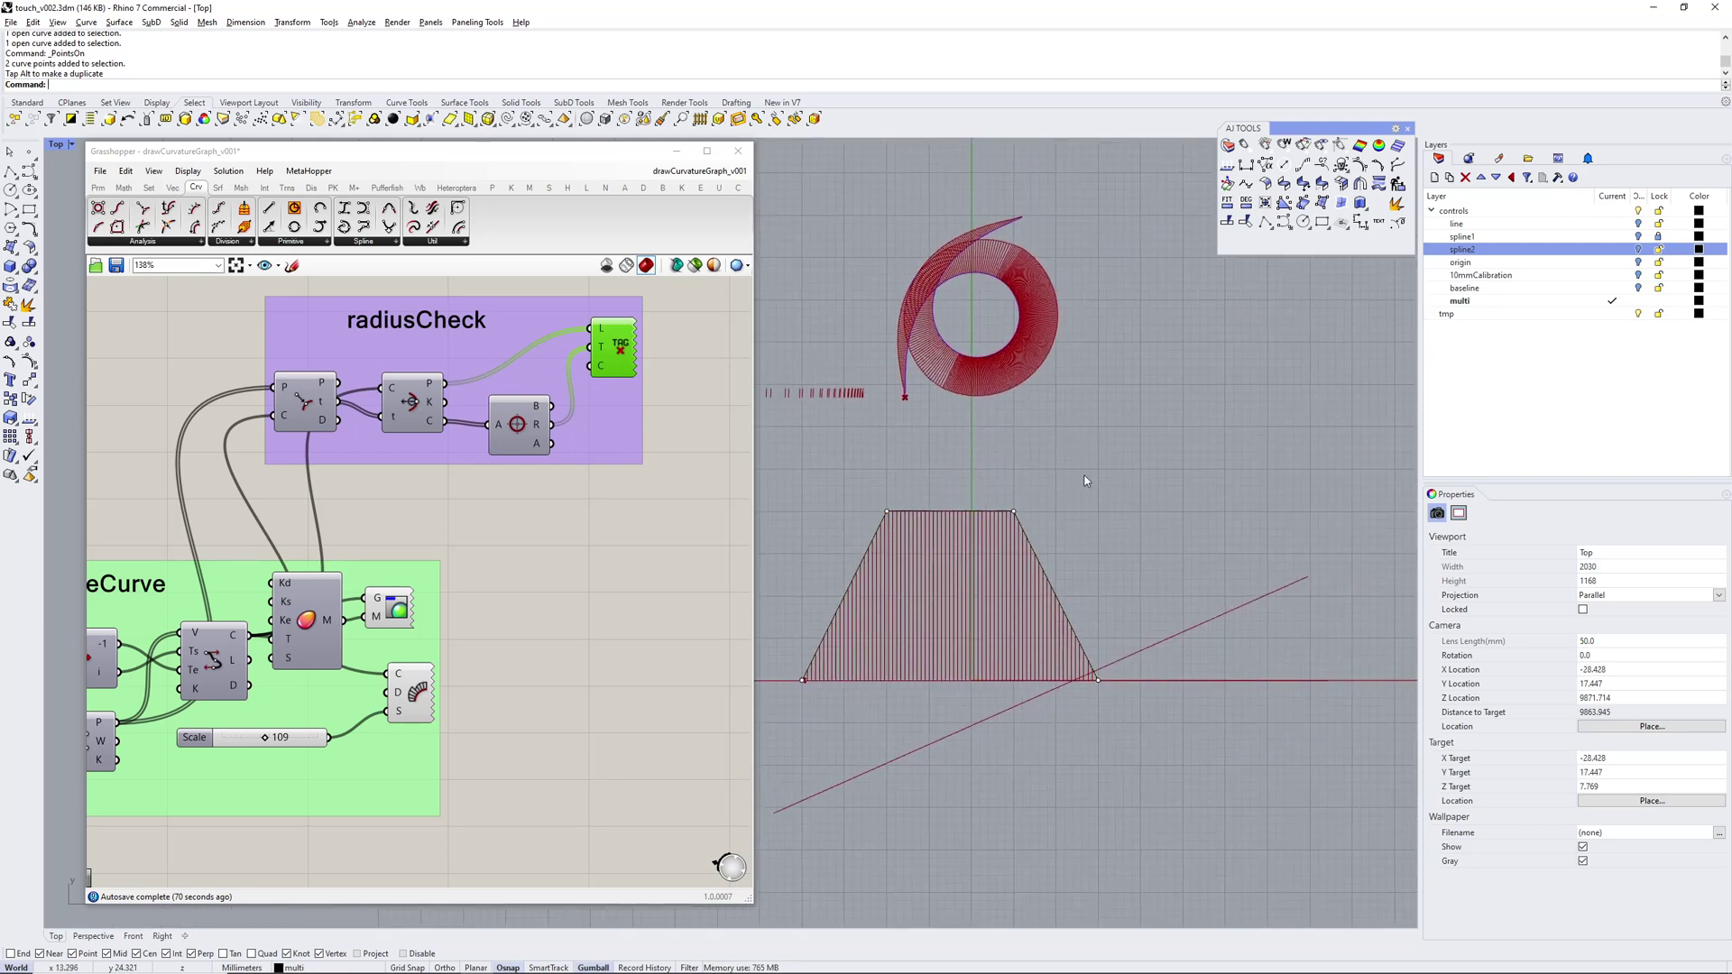
left_click_drag(1003, 489, 1200, 756)
right_click_drag(1081, 711, 1042, 730)
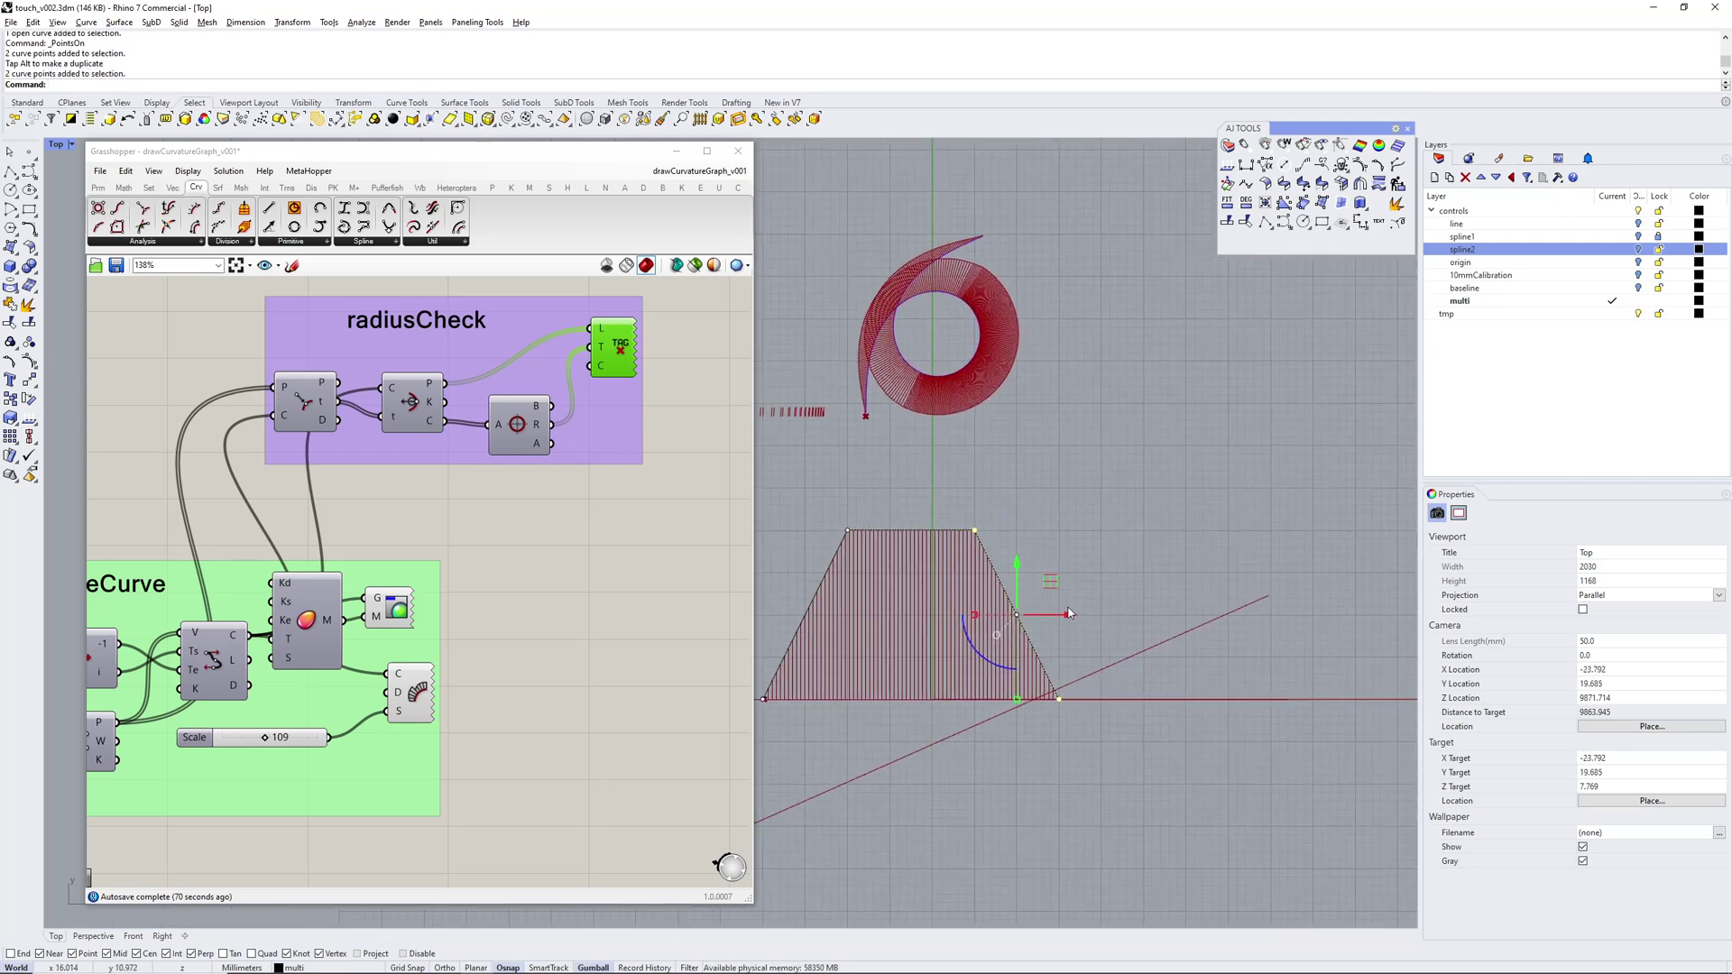
left_click_drag(1068, 613, 1207, 615)
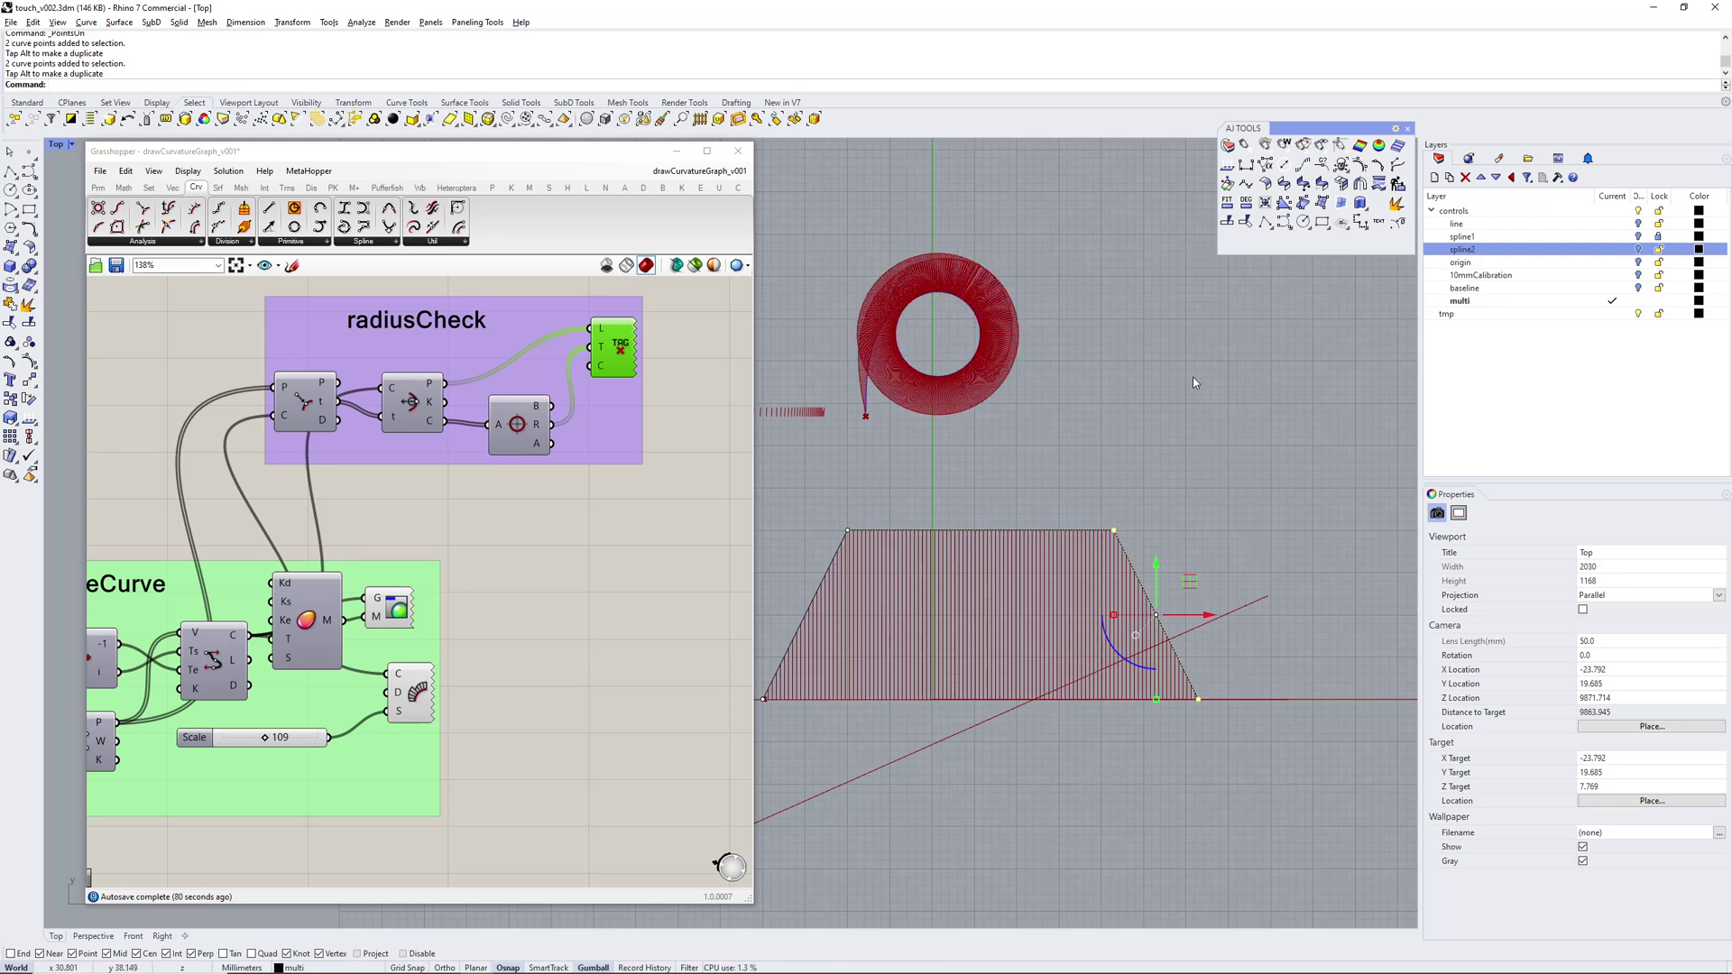
right_click_drag(1188, 399, 1207, 345)
left_click_drag(1101, 425, 1265, 763)
left_click_drag(1229, 565, 1418, 563)
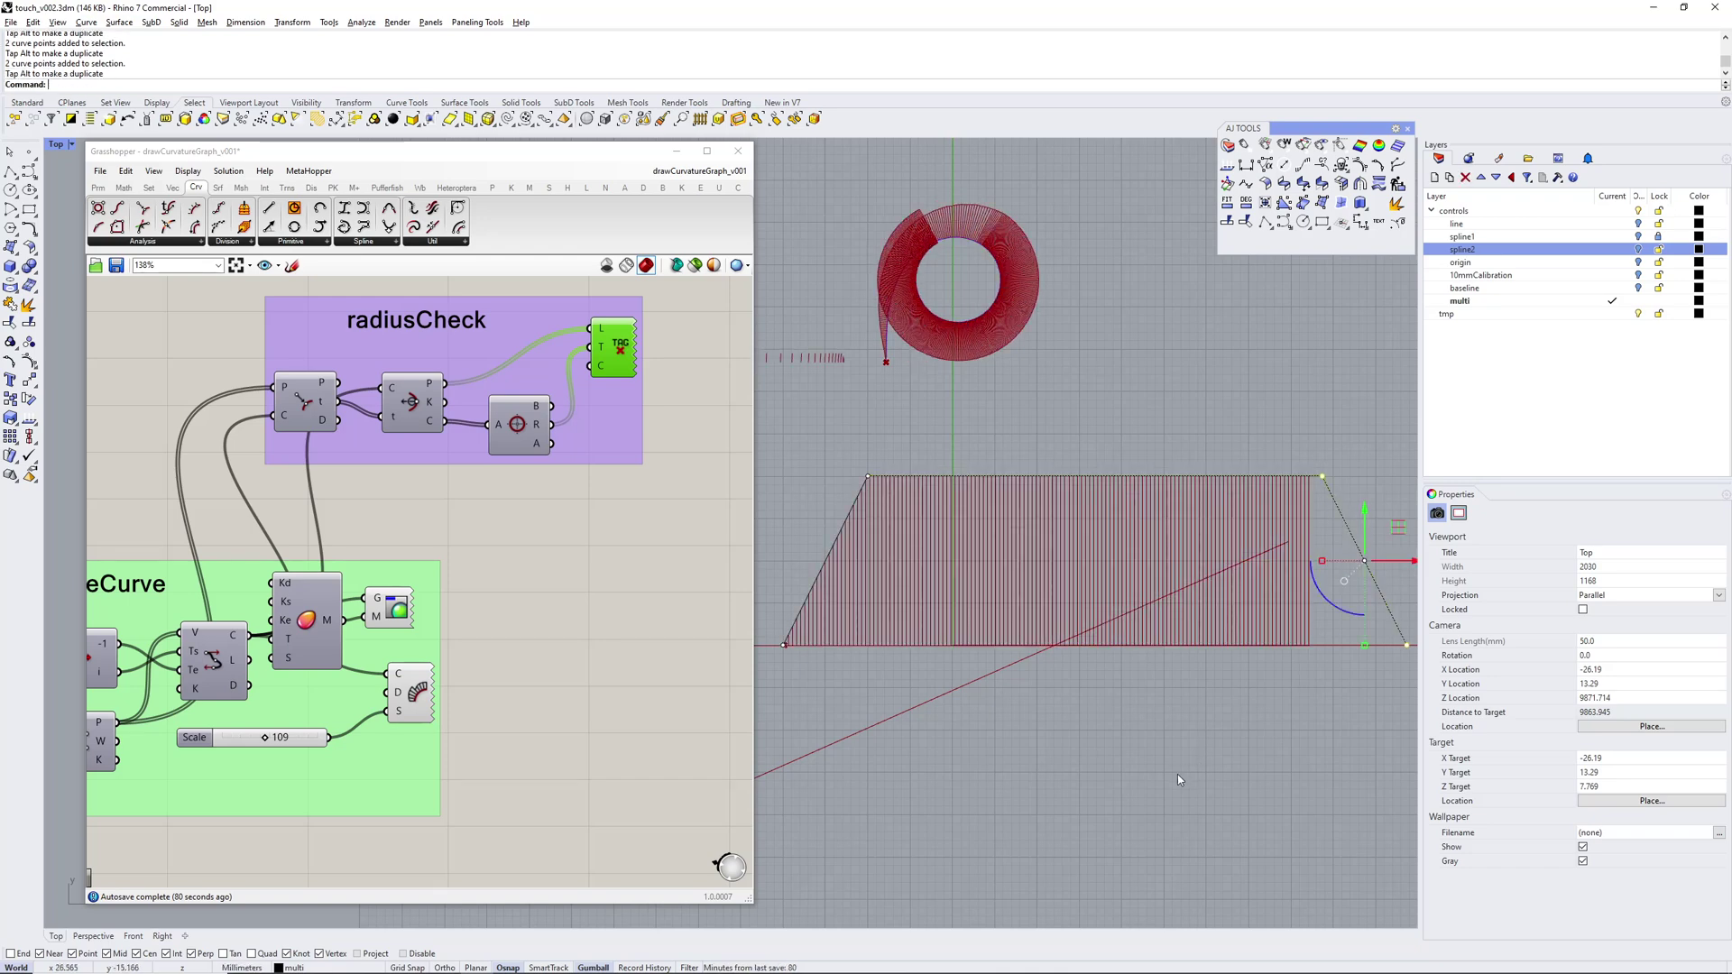
key("ctrl+z")
key("ctrl+z")
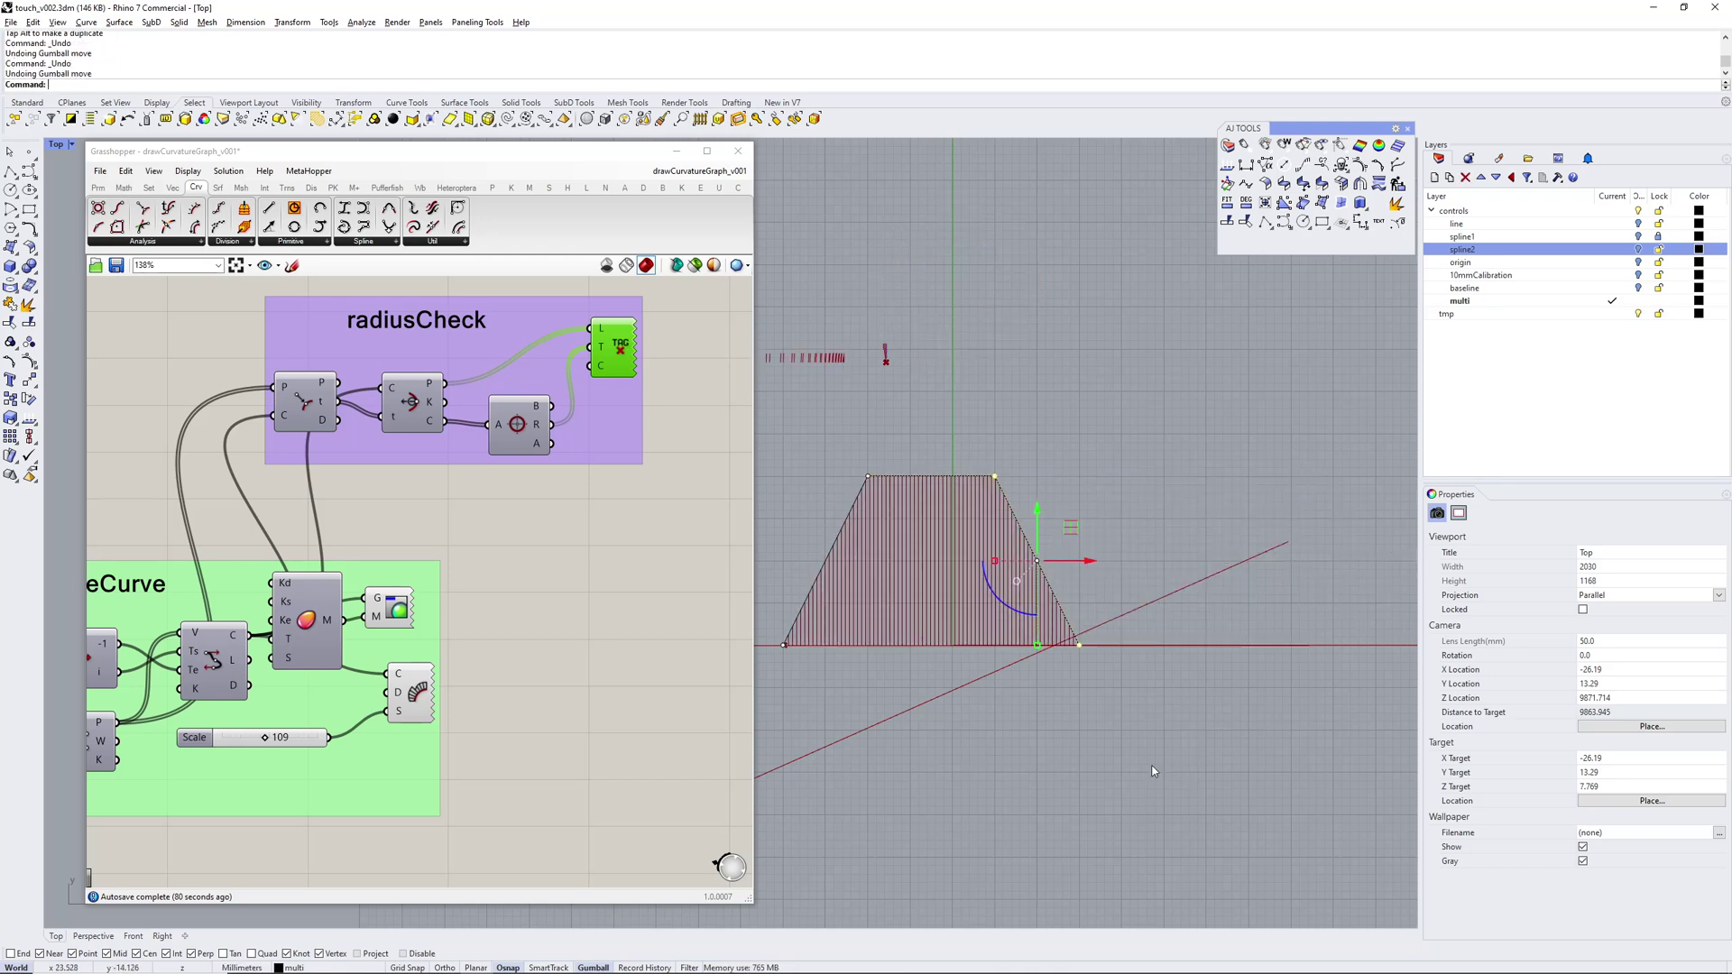
Narrow the trapezoid graph by moving its right-hand points inward, and lower its two top points close to the baseline
right_click_drag(972, 682, 1067, 659)
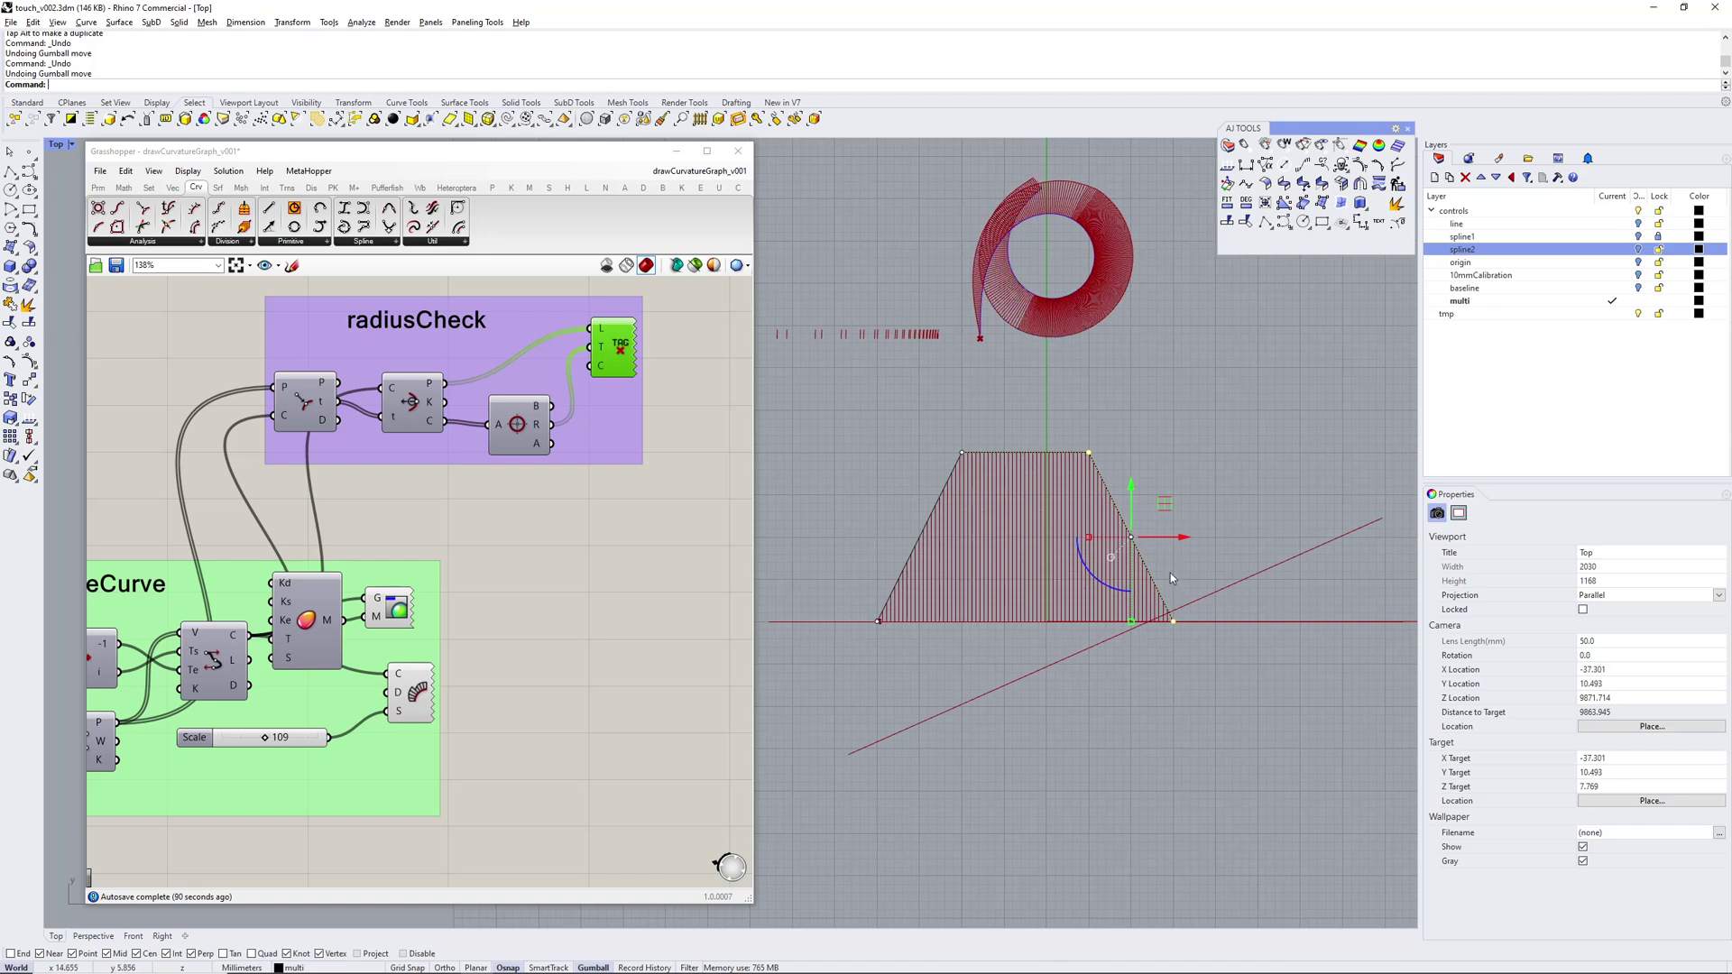
left_click_drag(1176, 537, 1126, 546)
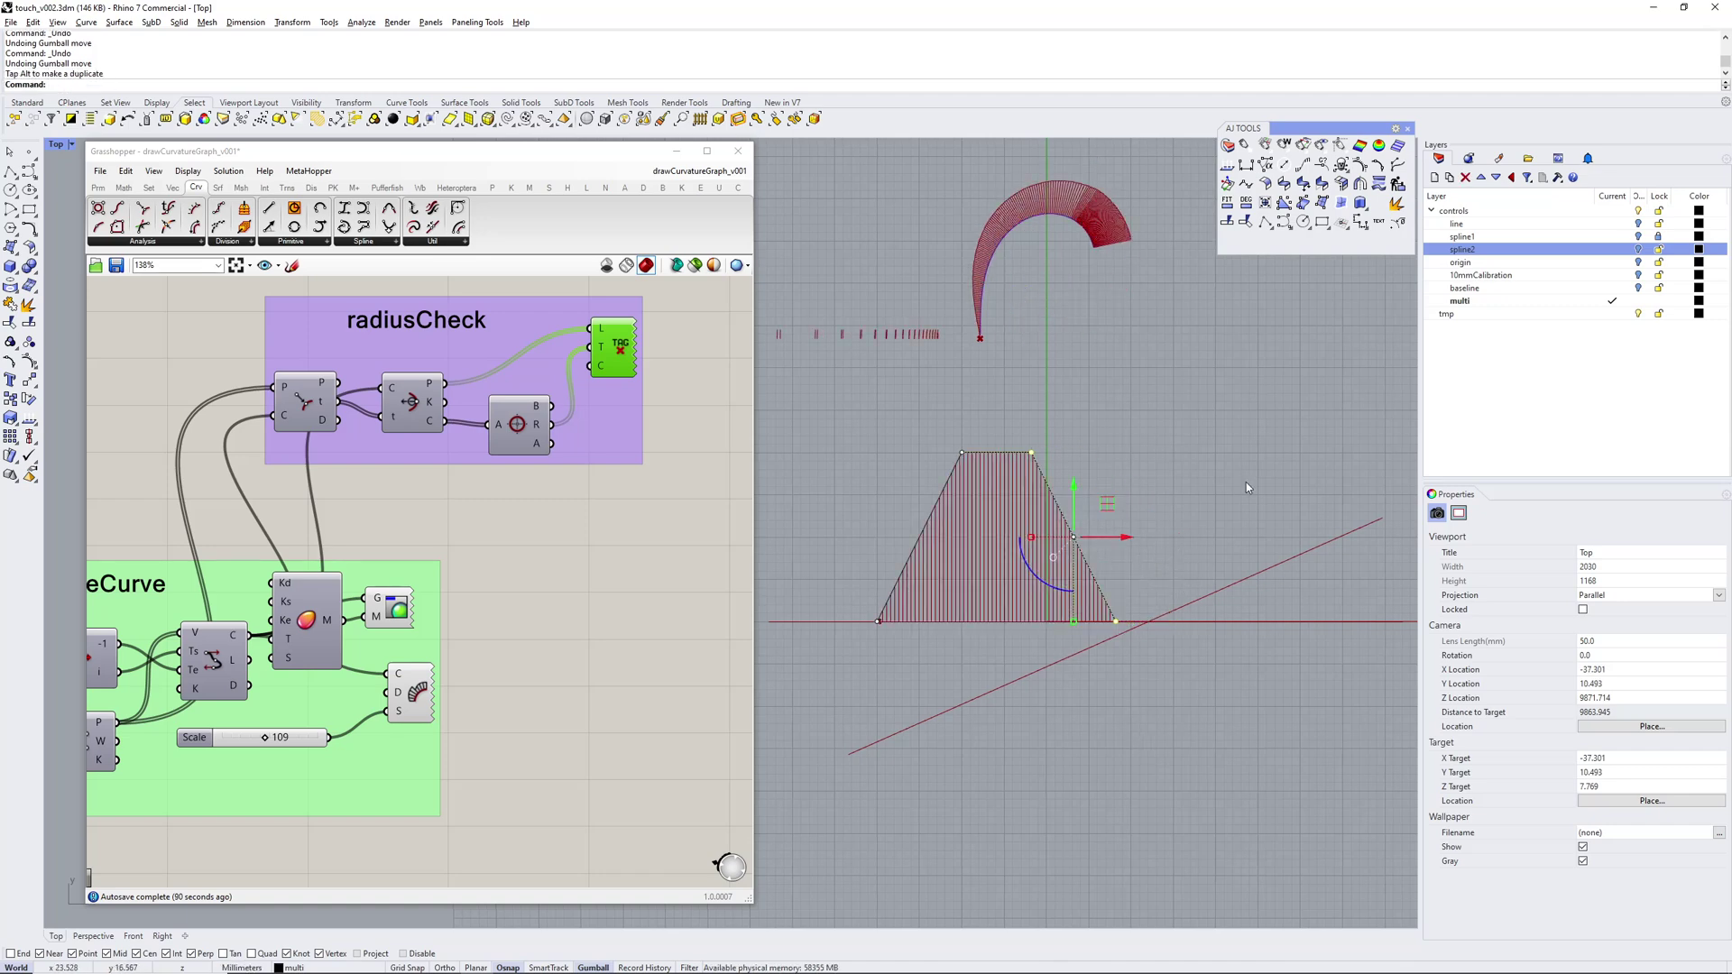
left_click_drag(918, 404, 1050, 462)
left_click_drag(999, 402, 1019, 534)
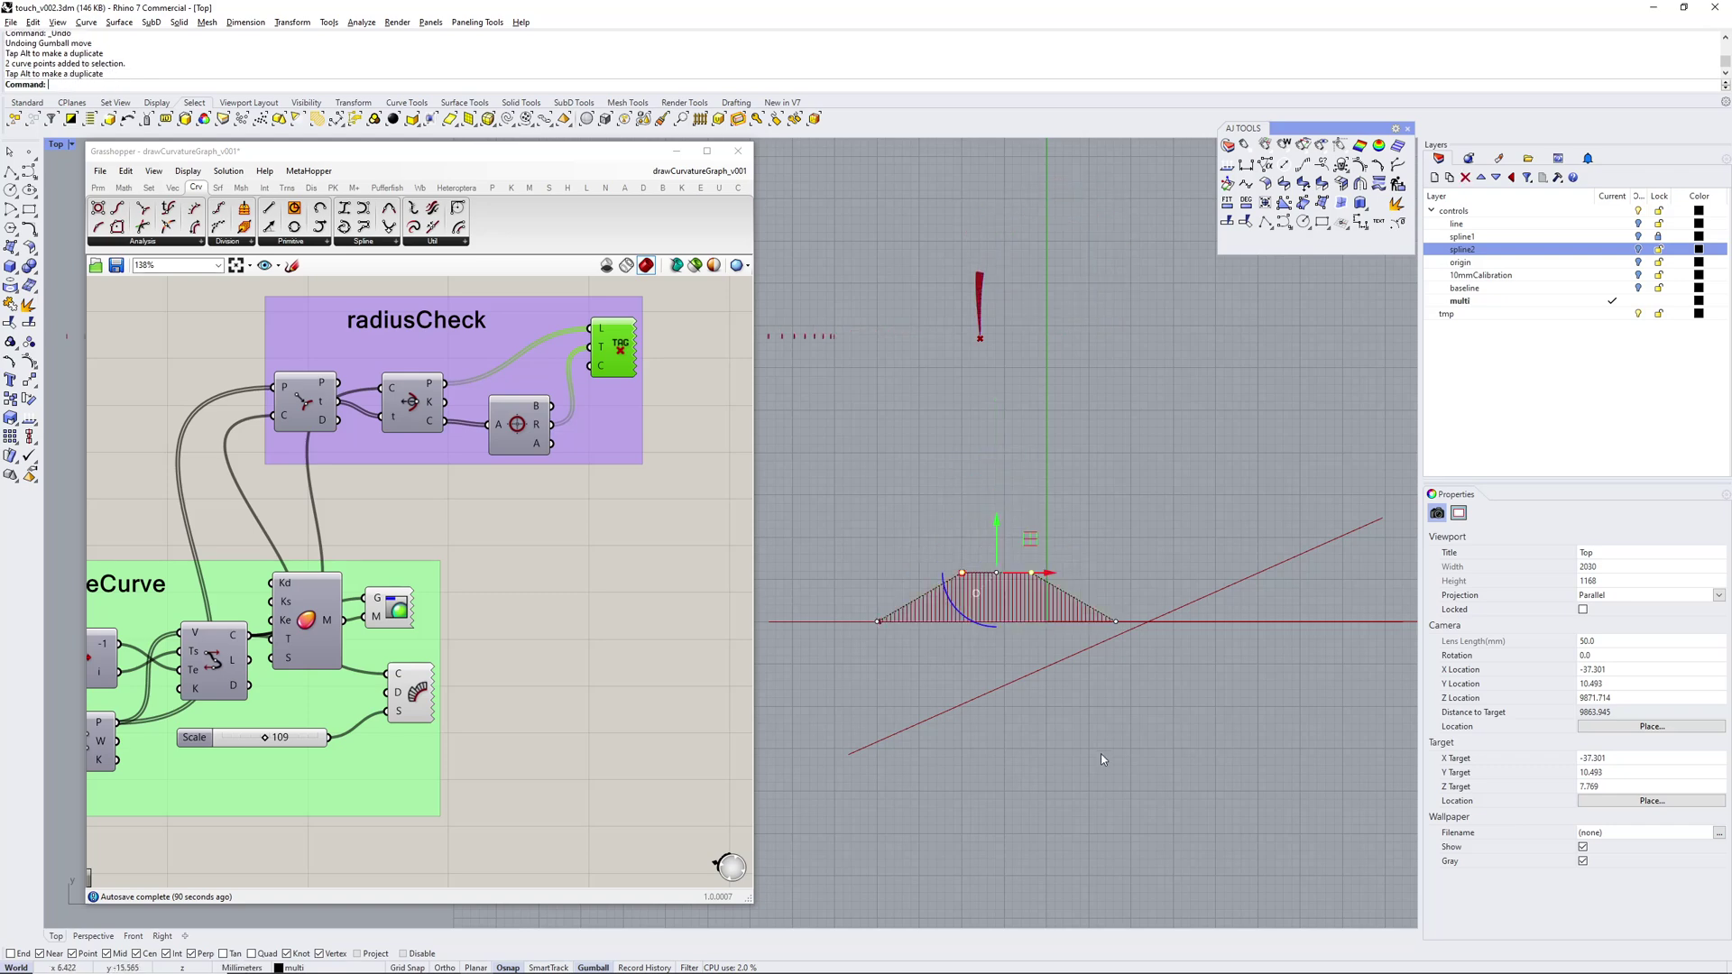
right_click_drag(1085, 361, 1072, 428)
left_click(1028, 538)
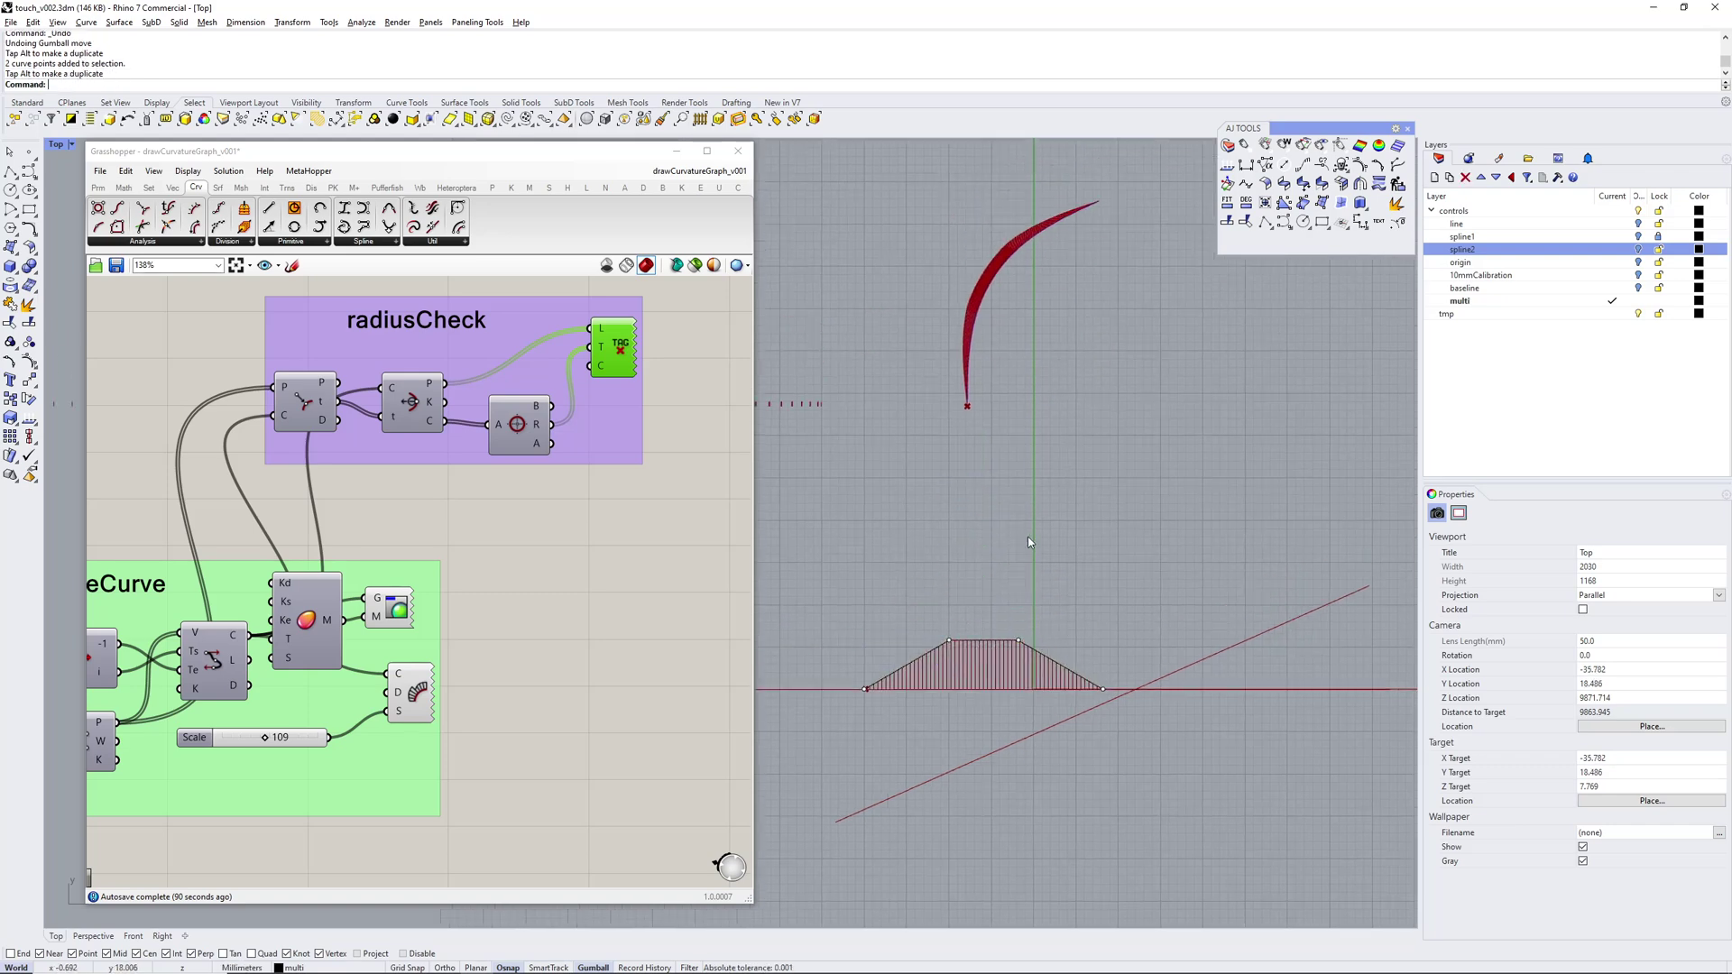
Lengthen the low graph's flat section by moving its two right-hand control points outward along the baseline direction
left_click_drag(1020, 641, 1158, 742)
right_click_drag(1162, 733, 1162, 652)
scroll(1102, 586, "up", 2)
left_click_drag(1102, 585, 1189, 586)
right_click_drag(996, 401, 1038, 588)
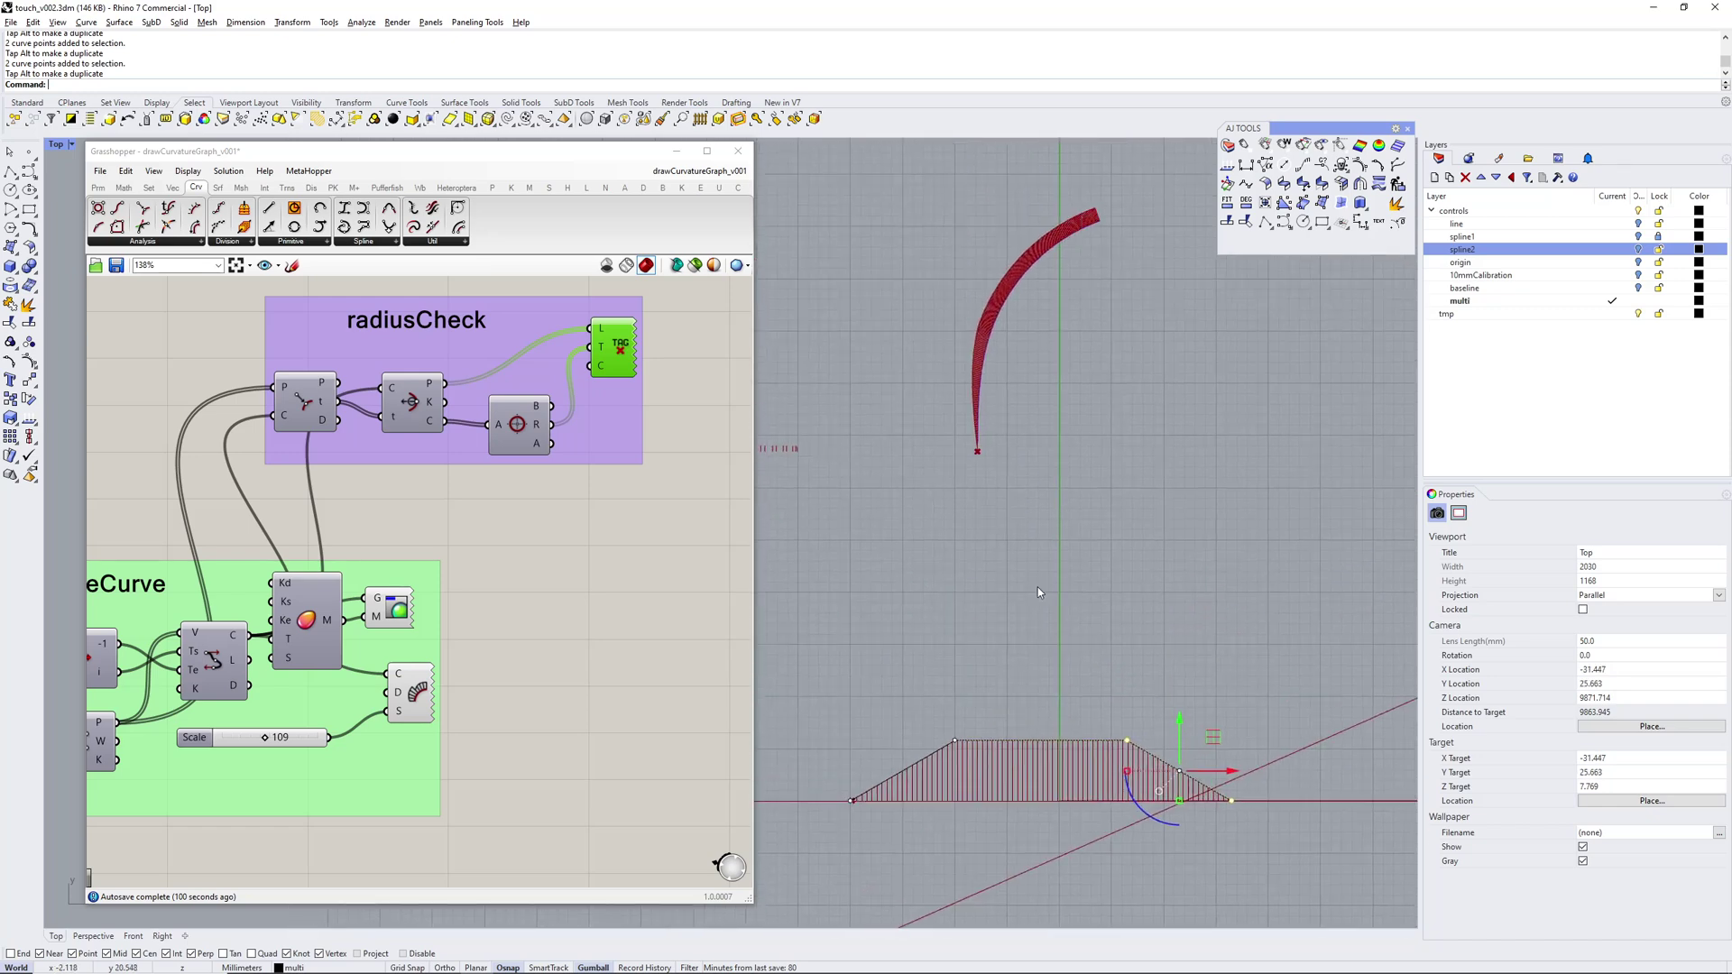
Raise the two top control points of the lengthened graph well above the baseline to tighten the resulting curve
left_click(1033, 574)
left_click_drag(930, 674, 1132, 762)
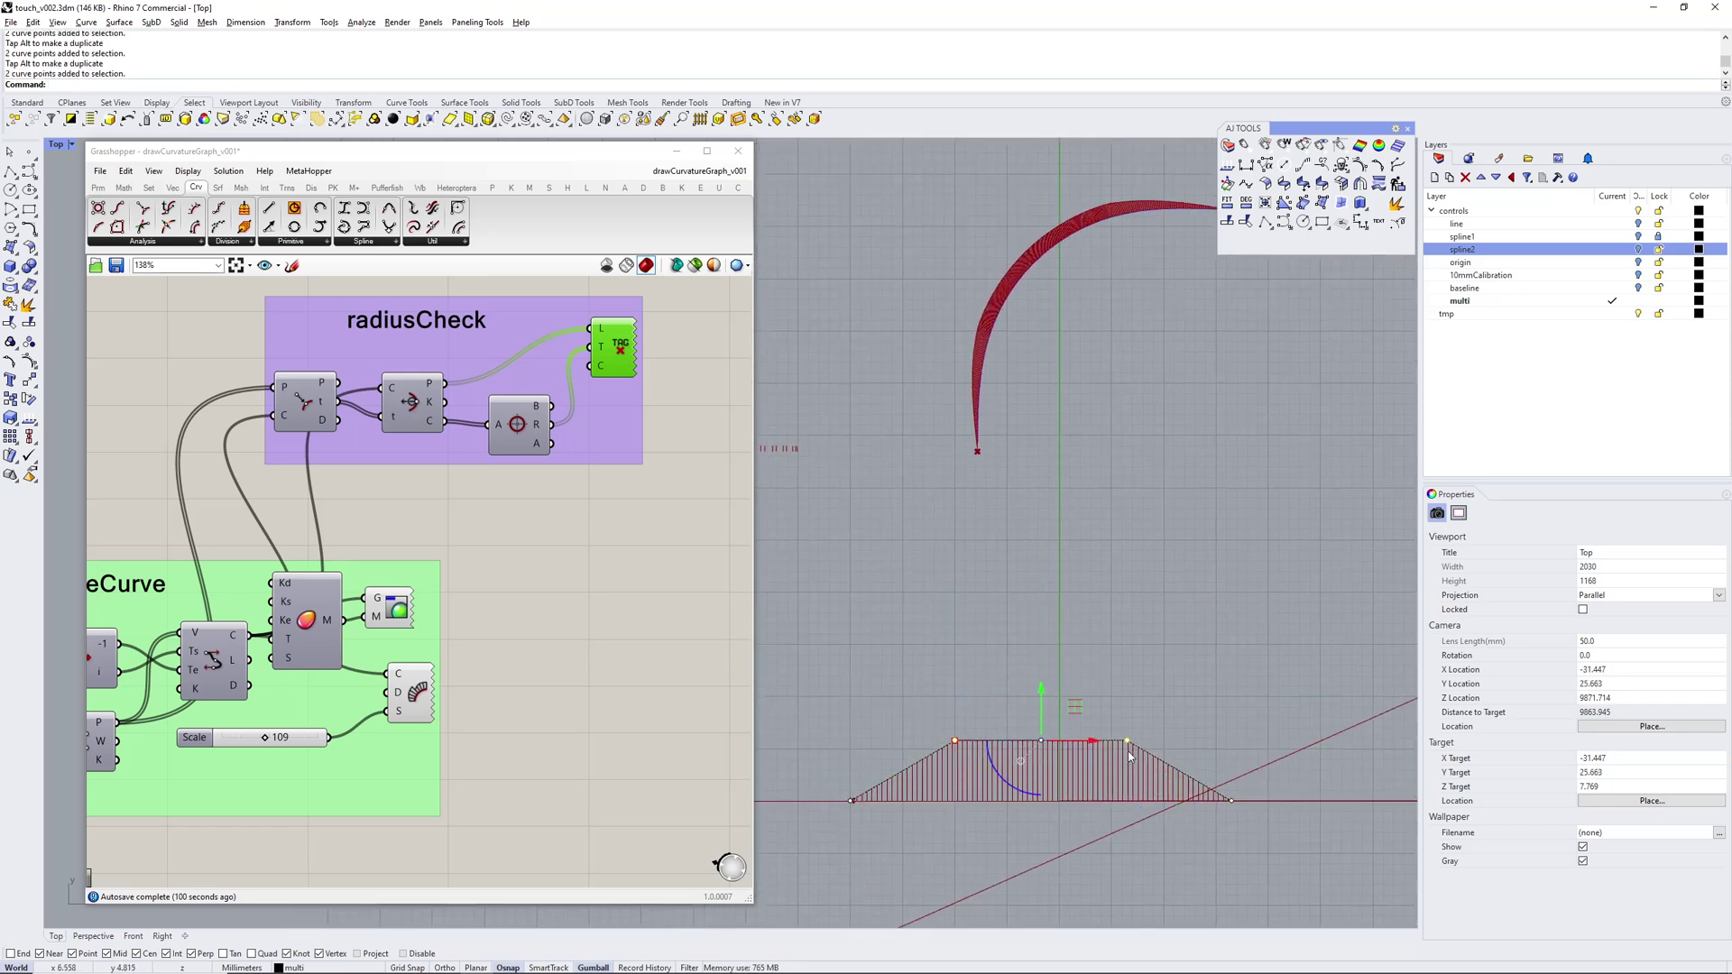
left_click_drag(1041, 693, 1039, 593)
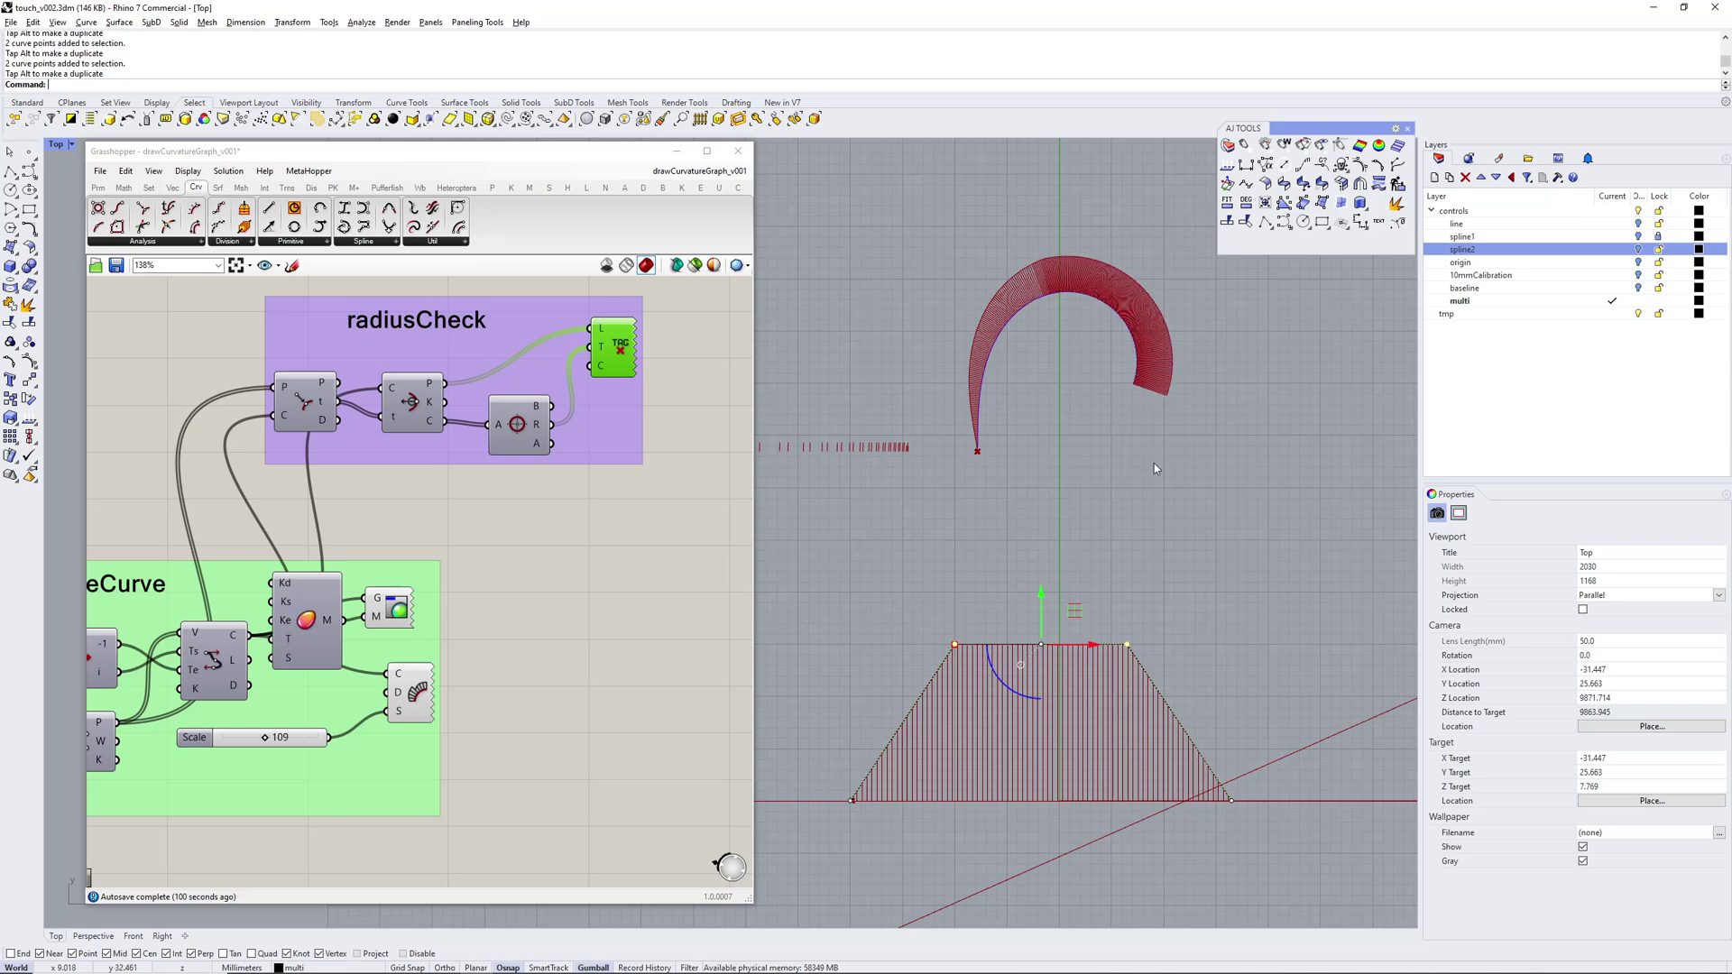
right_click_drag(1194, 497, 1196, 445)
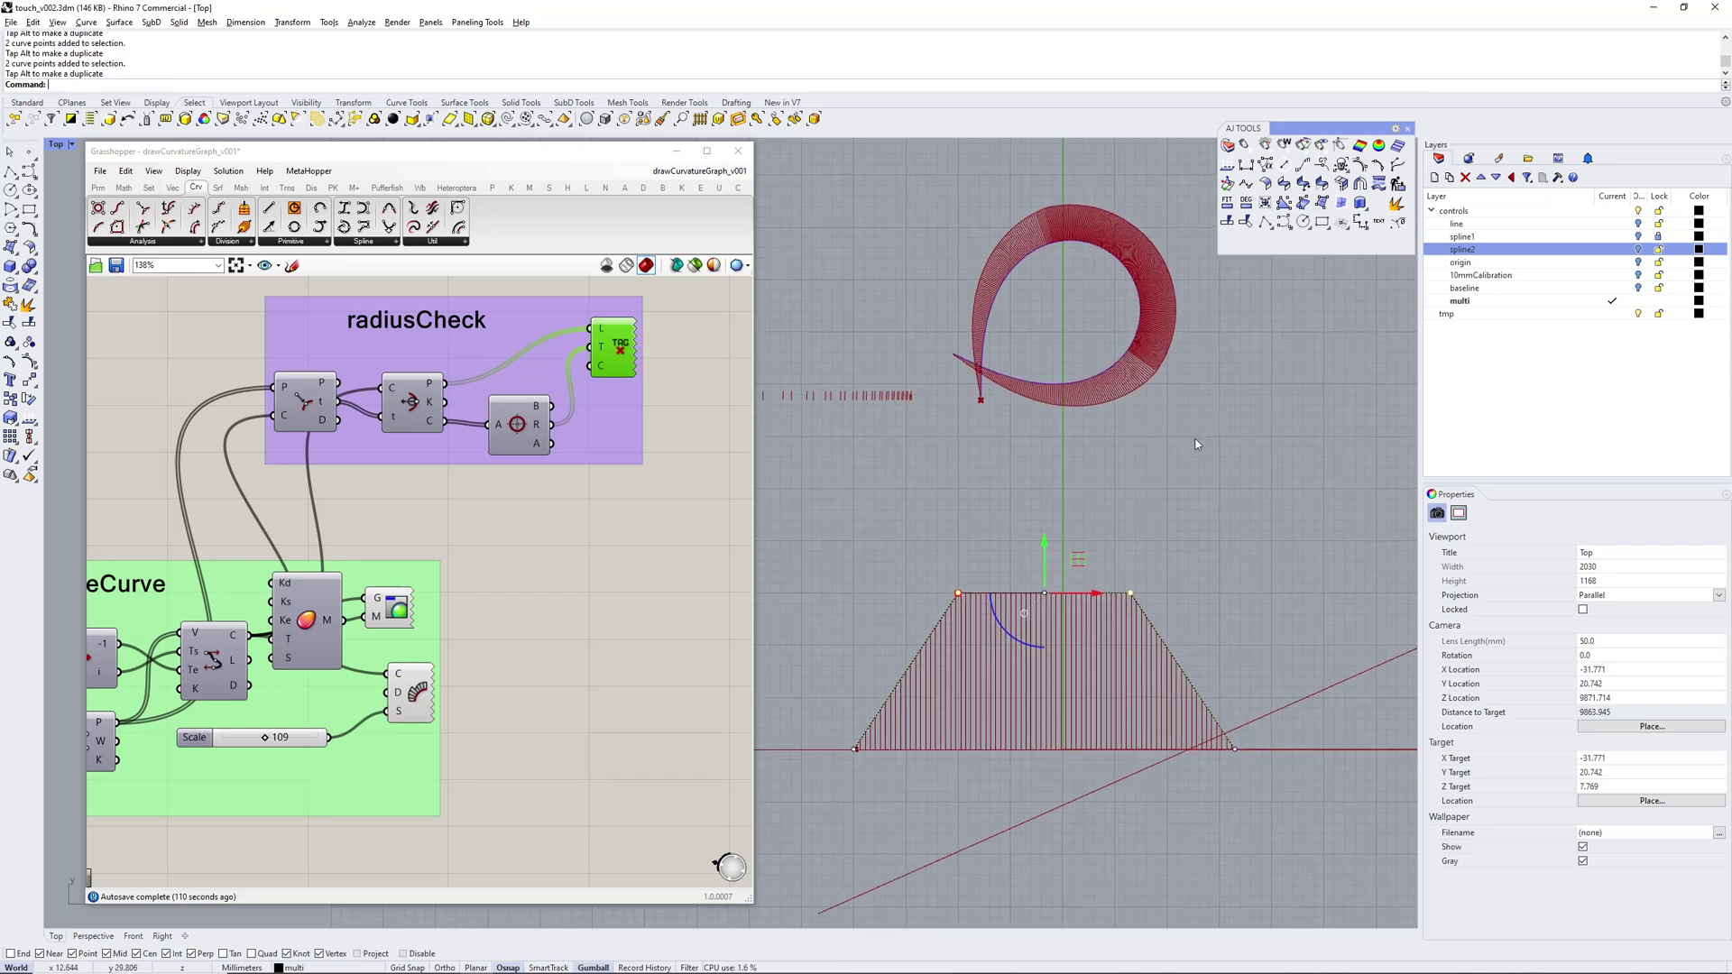
Lower the graph's two top points toward the baseline, and raise them again until the resulting curve nearly closes into a loop
left_click_drag(871, 543, 1238, 635)
left_click_drag(1047, 555, 1047, 641)
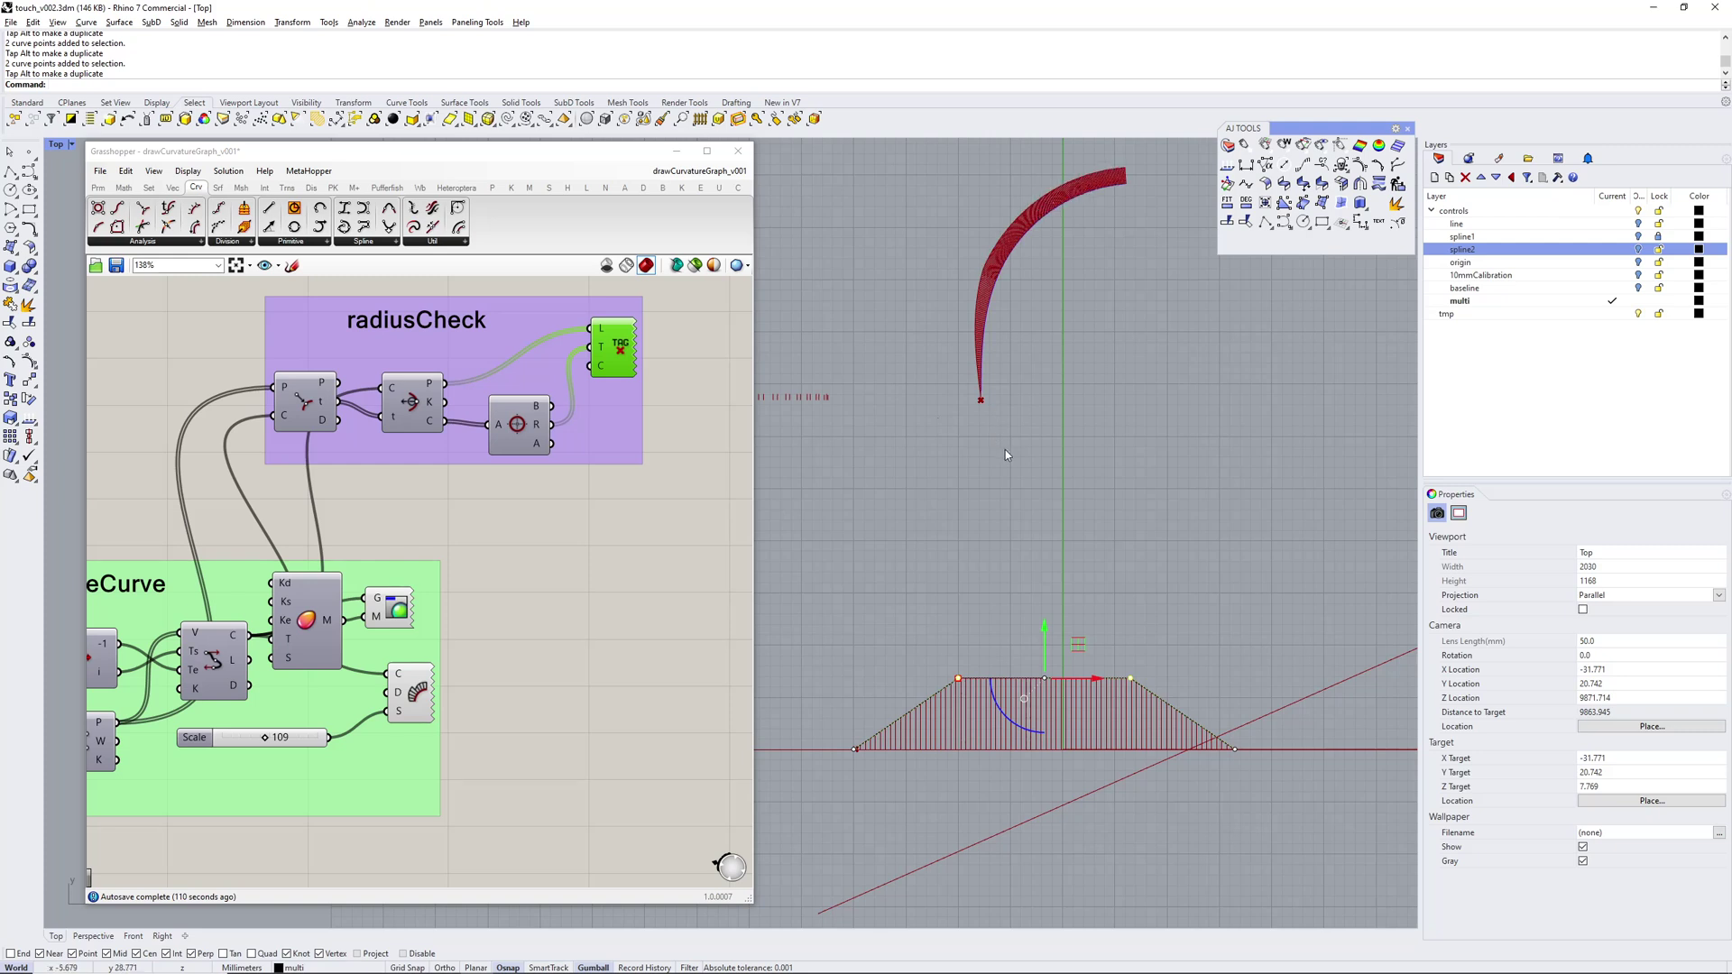
mouse_move(1091, 395)
right_mouse_down()
mouse_move(1087, 356)
mouse_move(1059, 484)
mouse_move(1111, 406)
right_mouse_up()
scroll(1082, 491, "down", 2)
left_click_drag(953, 577, 1170, 664)
left_click_drag(1056, 587, 1057, 527)
left_click(912, 526)
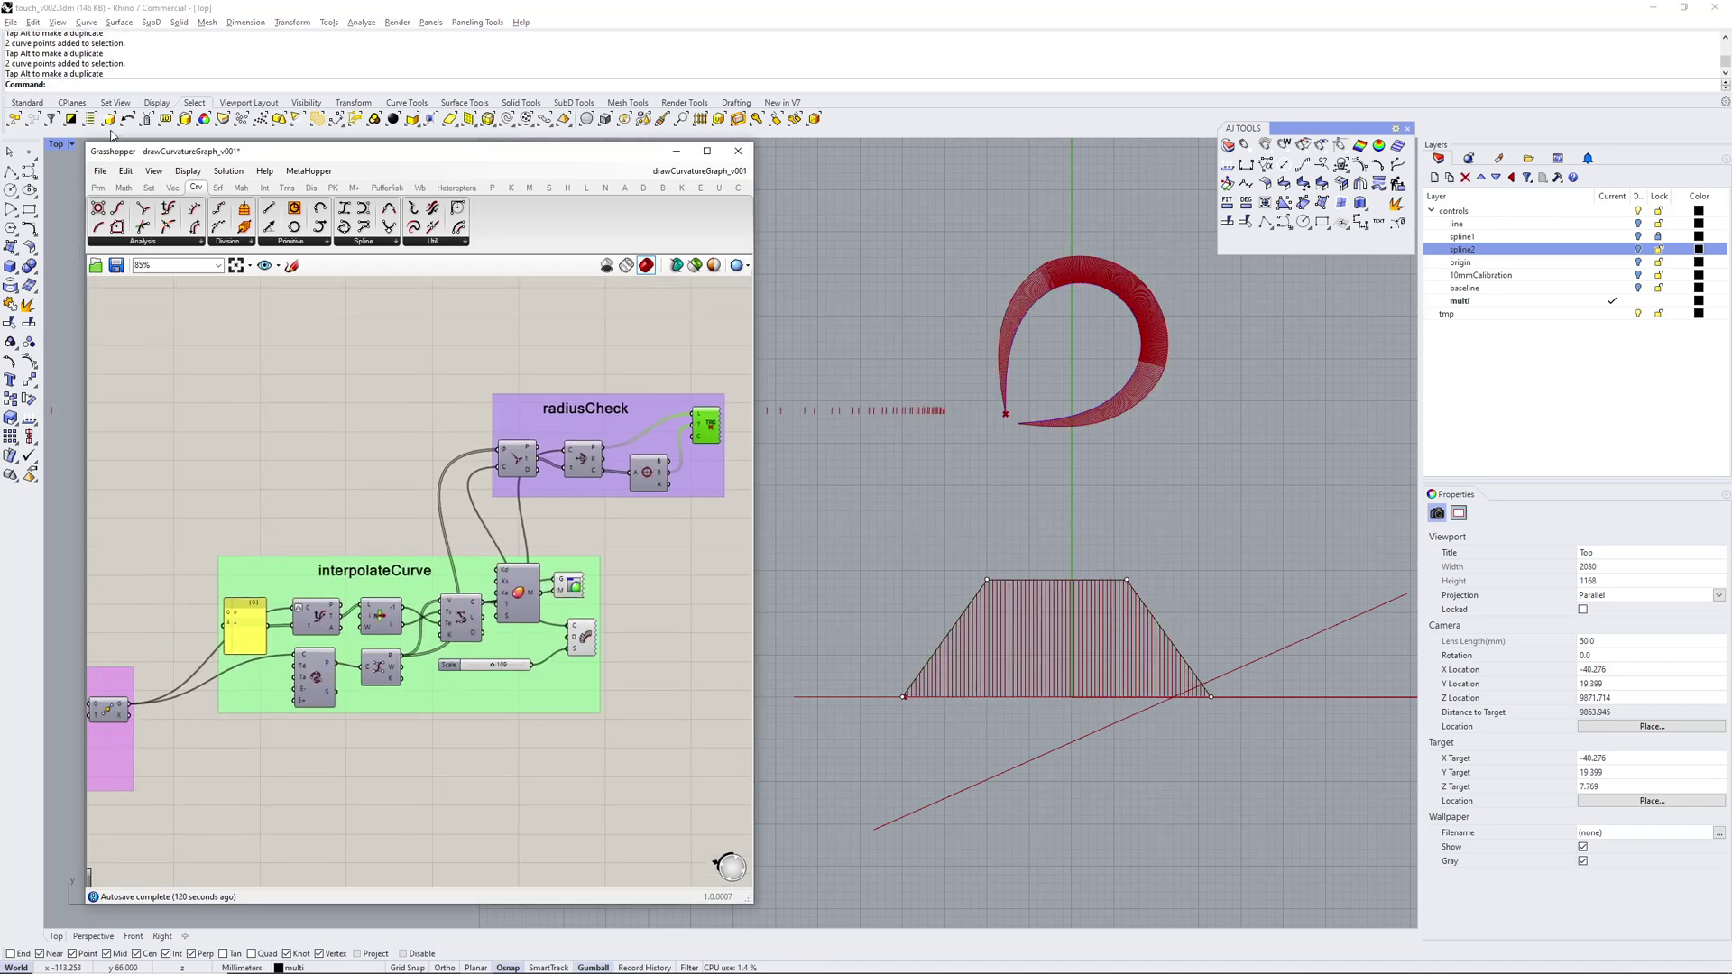
Examine the input group at the start of the Grasshopper definition, including the Crv-multi parameter feeding INPUT
scroll(285, 486, "down", 5)
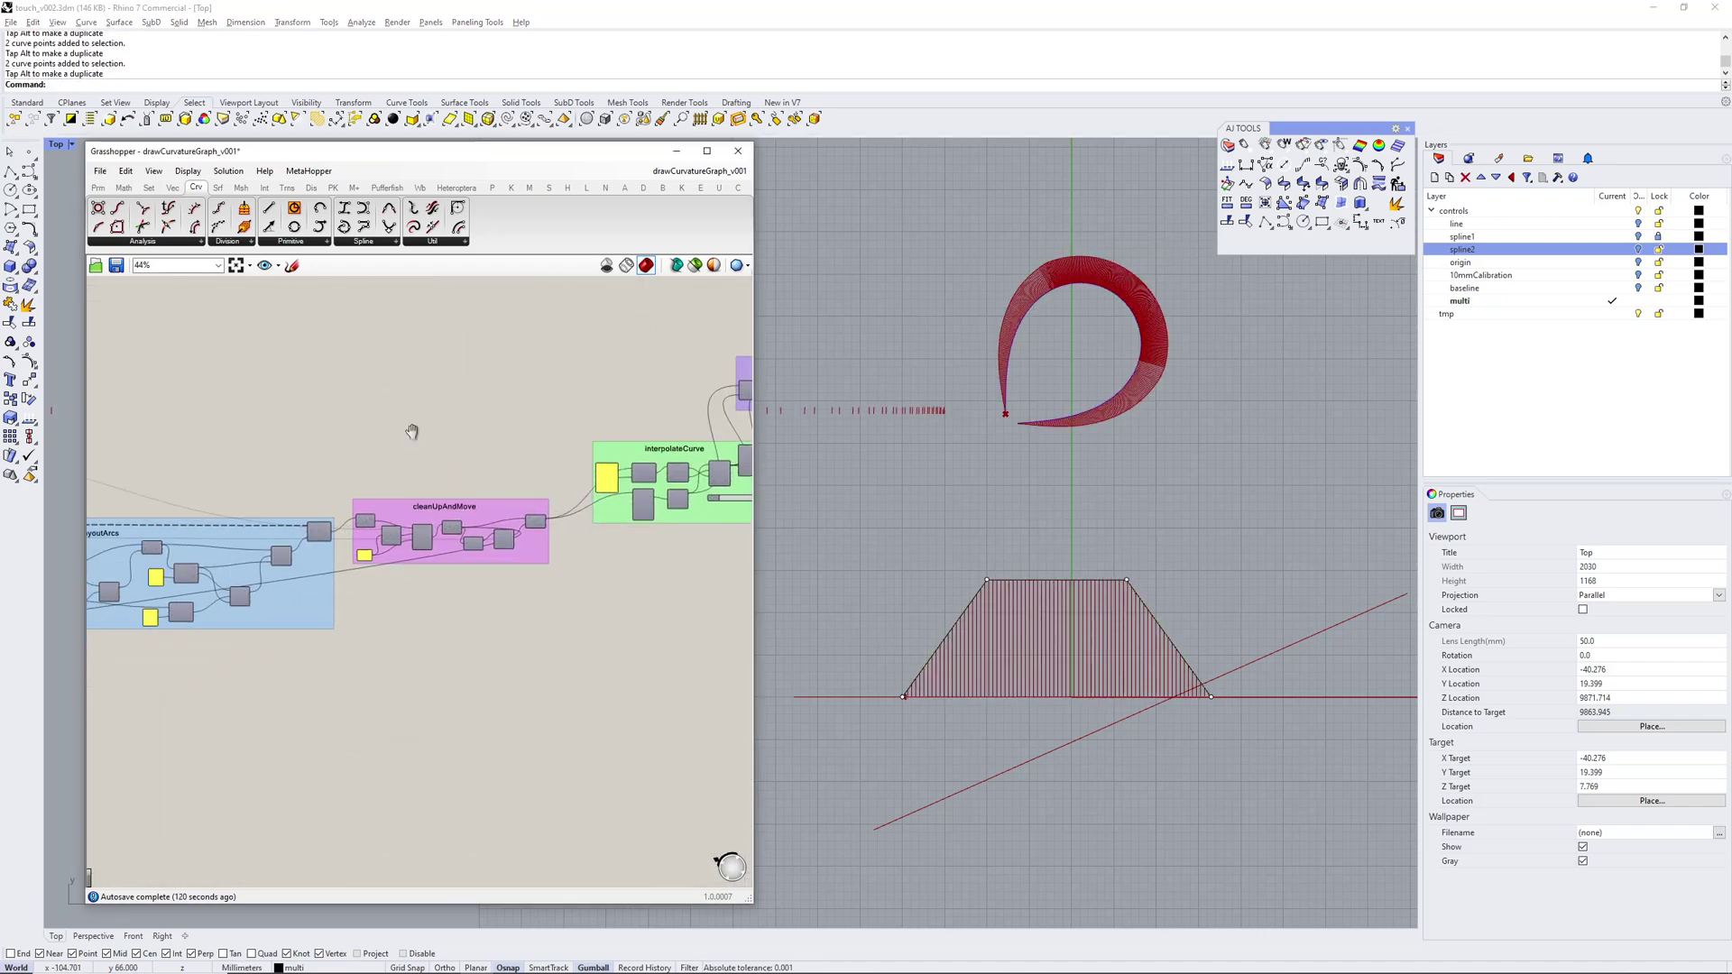
right_click_drag(287, 459, 561, 439)
right_click_drag(222, 464, 650, 460)
scroll(350, 450, "up", 5)
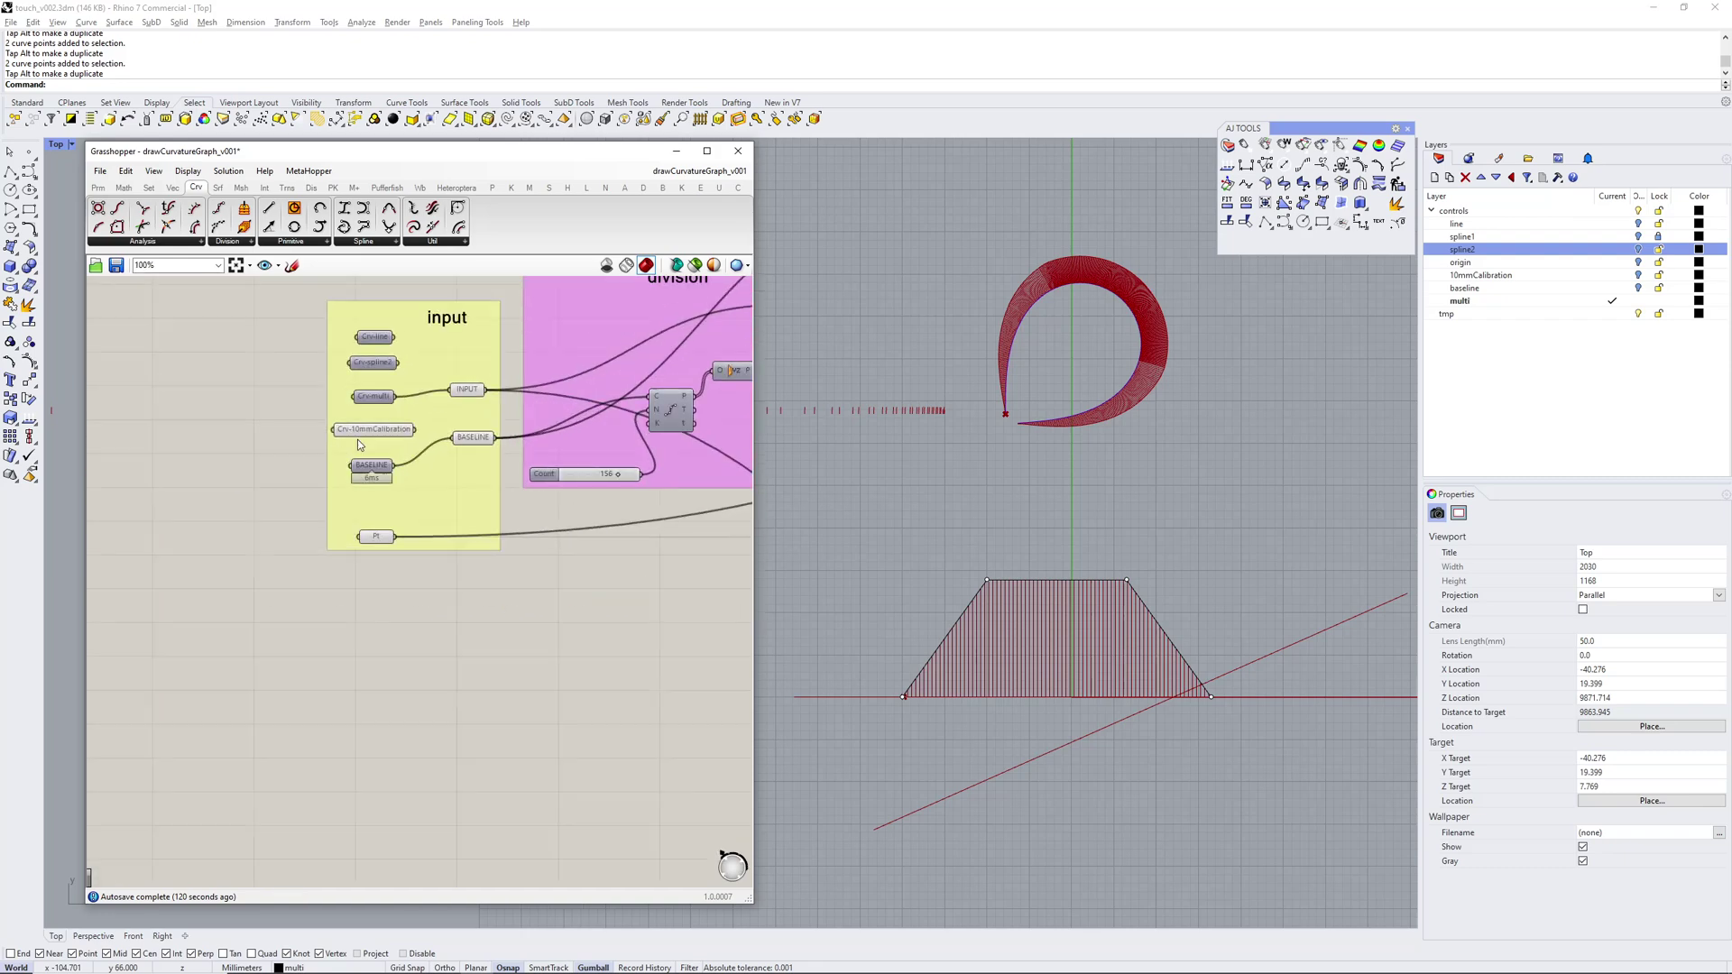
right_click_drag(371, 463, 366, 492)
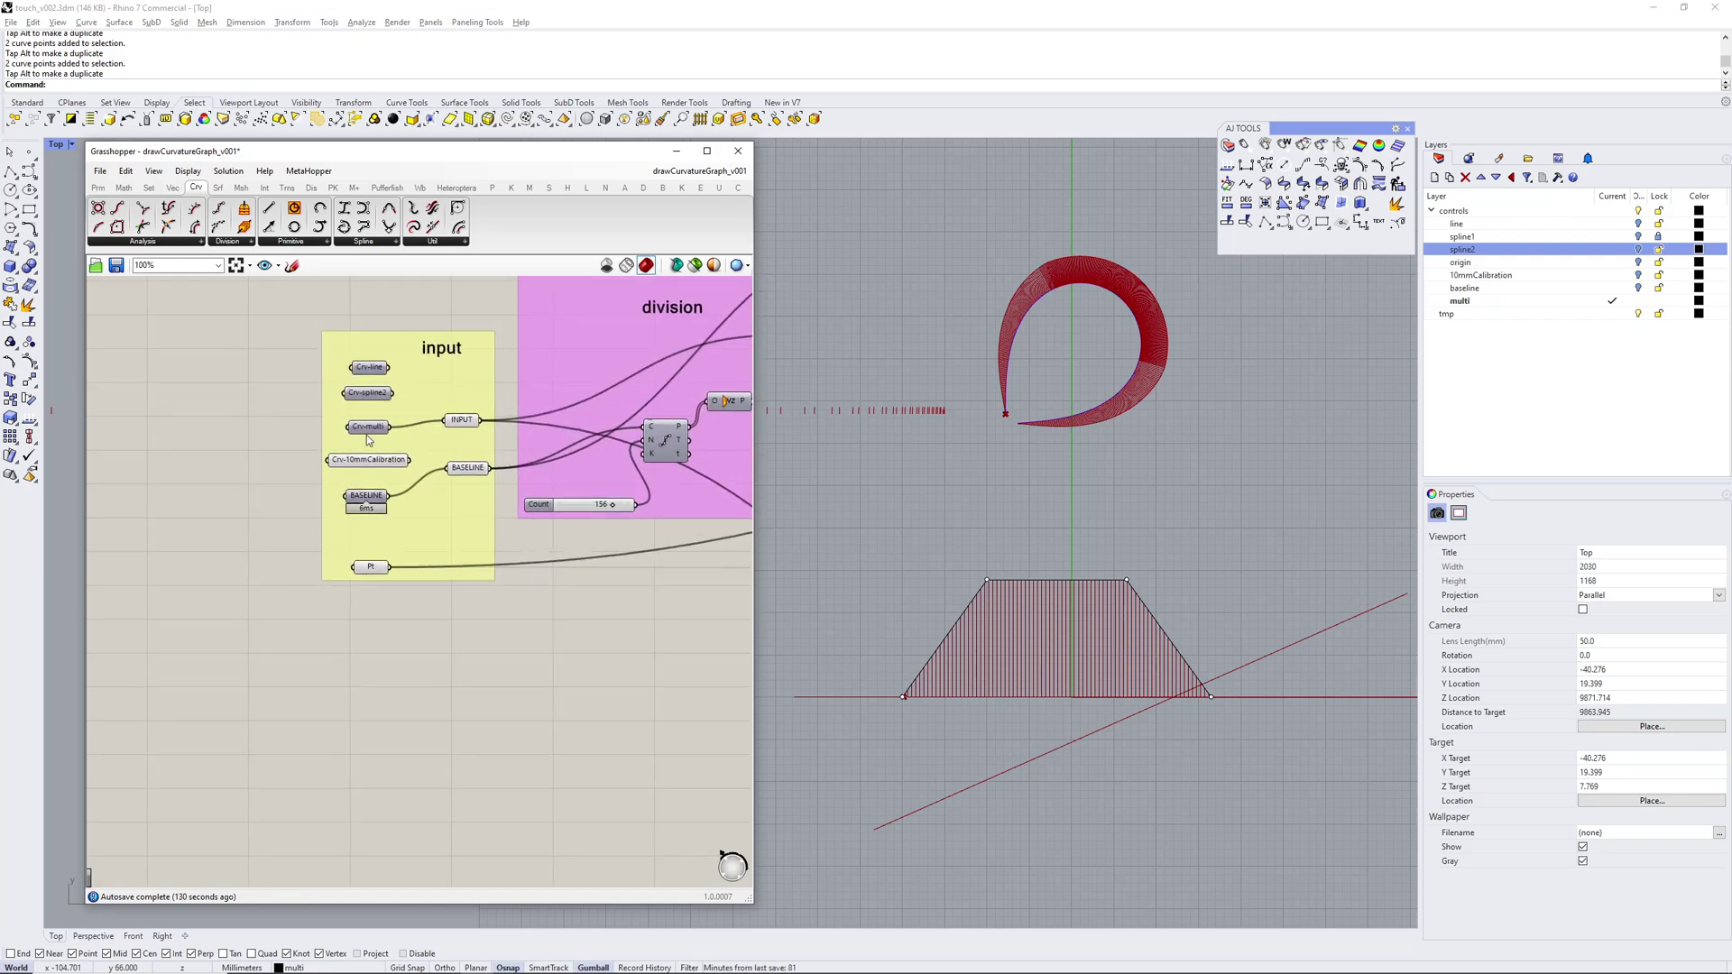
right_click(364, 429)
left_click(556, 621)
right_click_drag(525, 603, 440, 652)
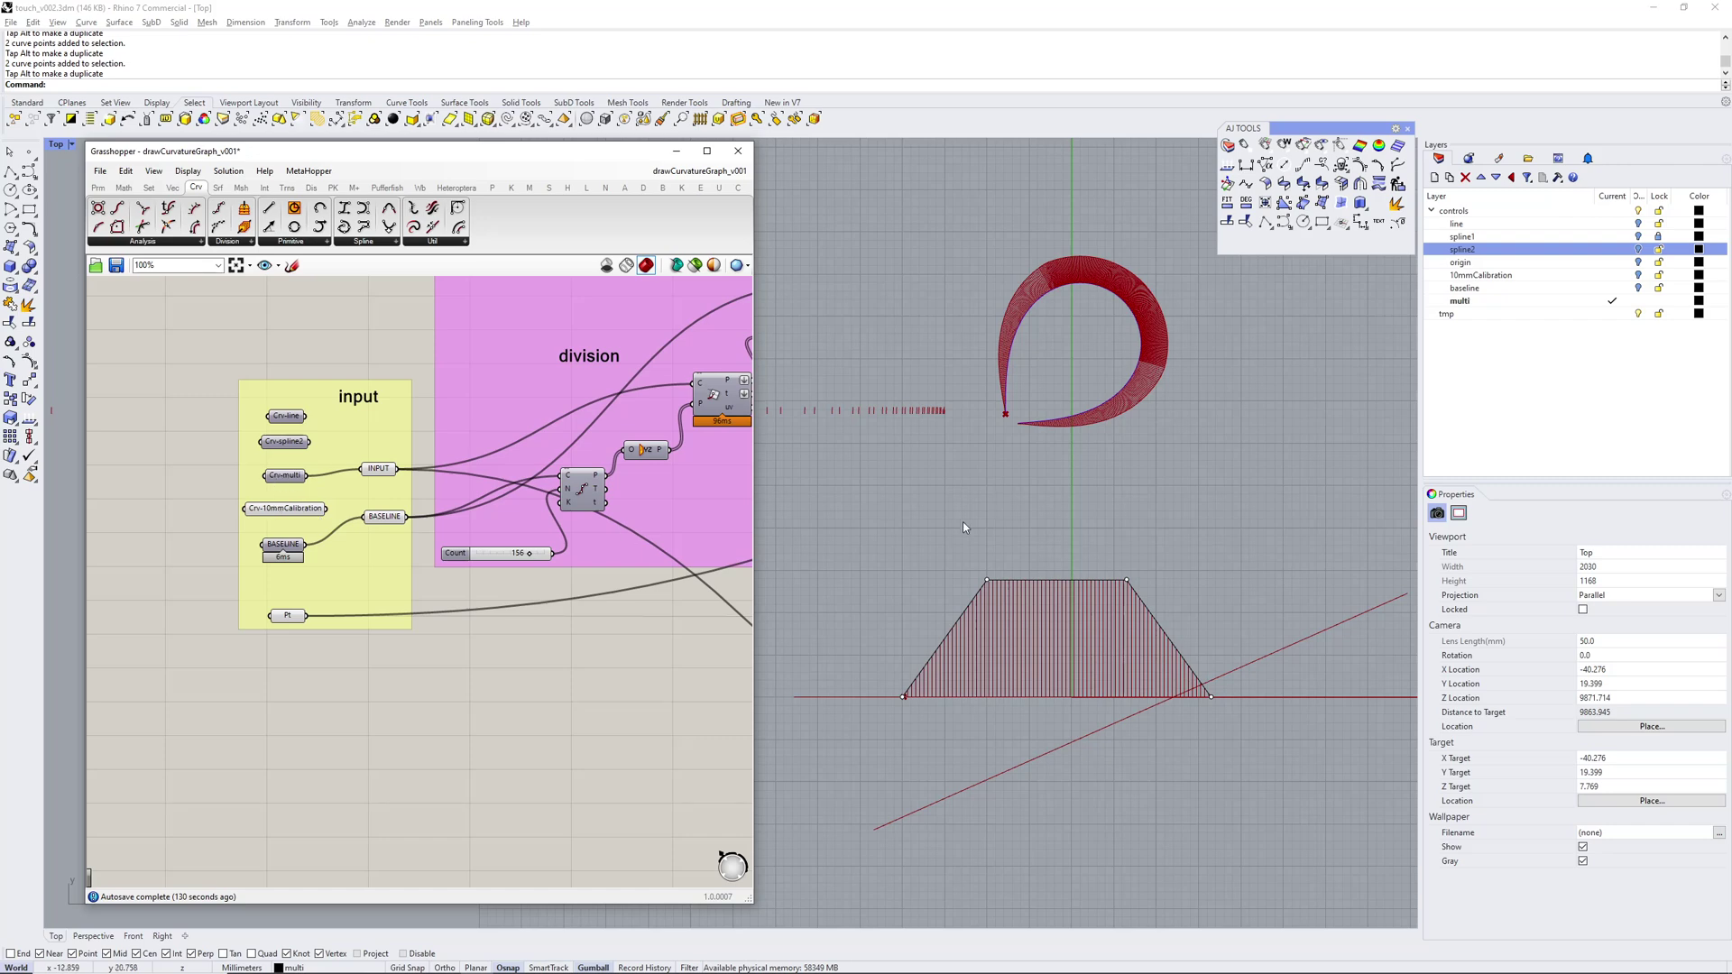
Lower only the graph's upper-left control point so that the flat top becomes a slope rising toward the upper-right point
left_click(997, 582)
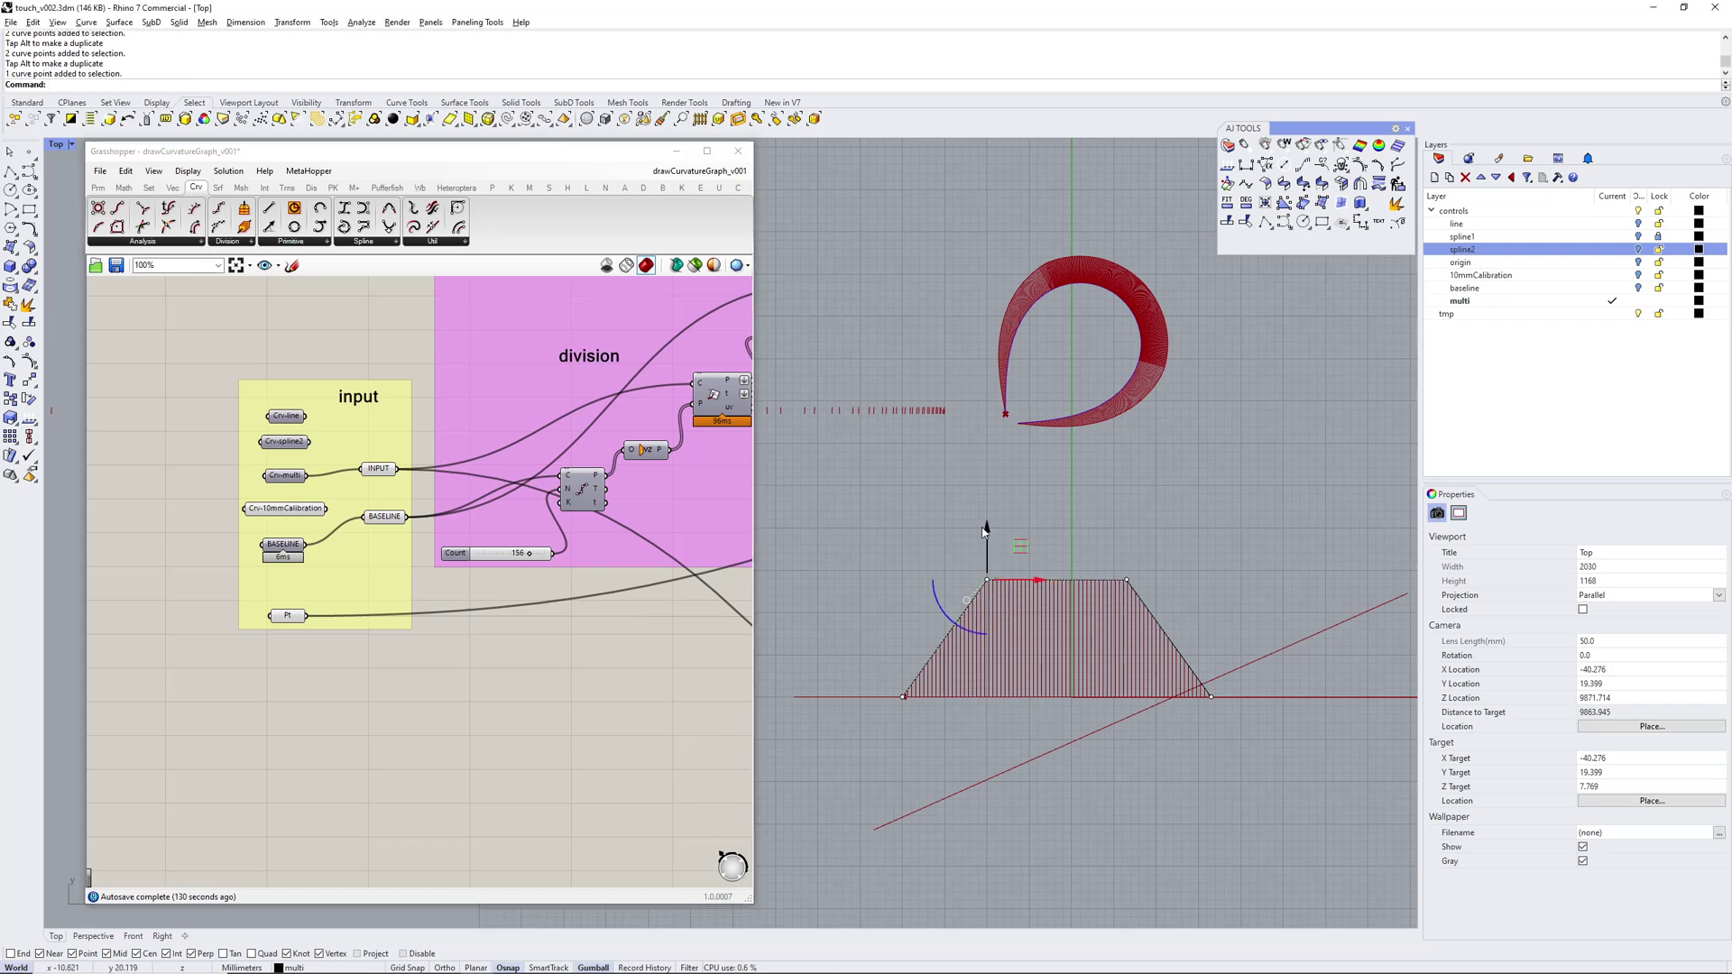
left_click_drag(987, 537, 987, 586)
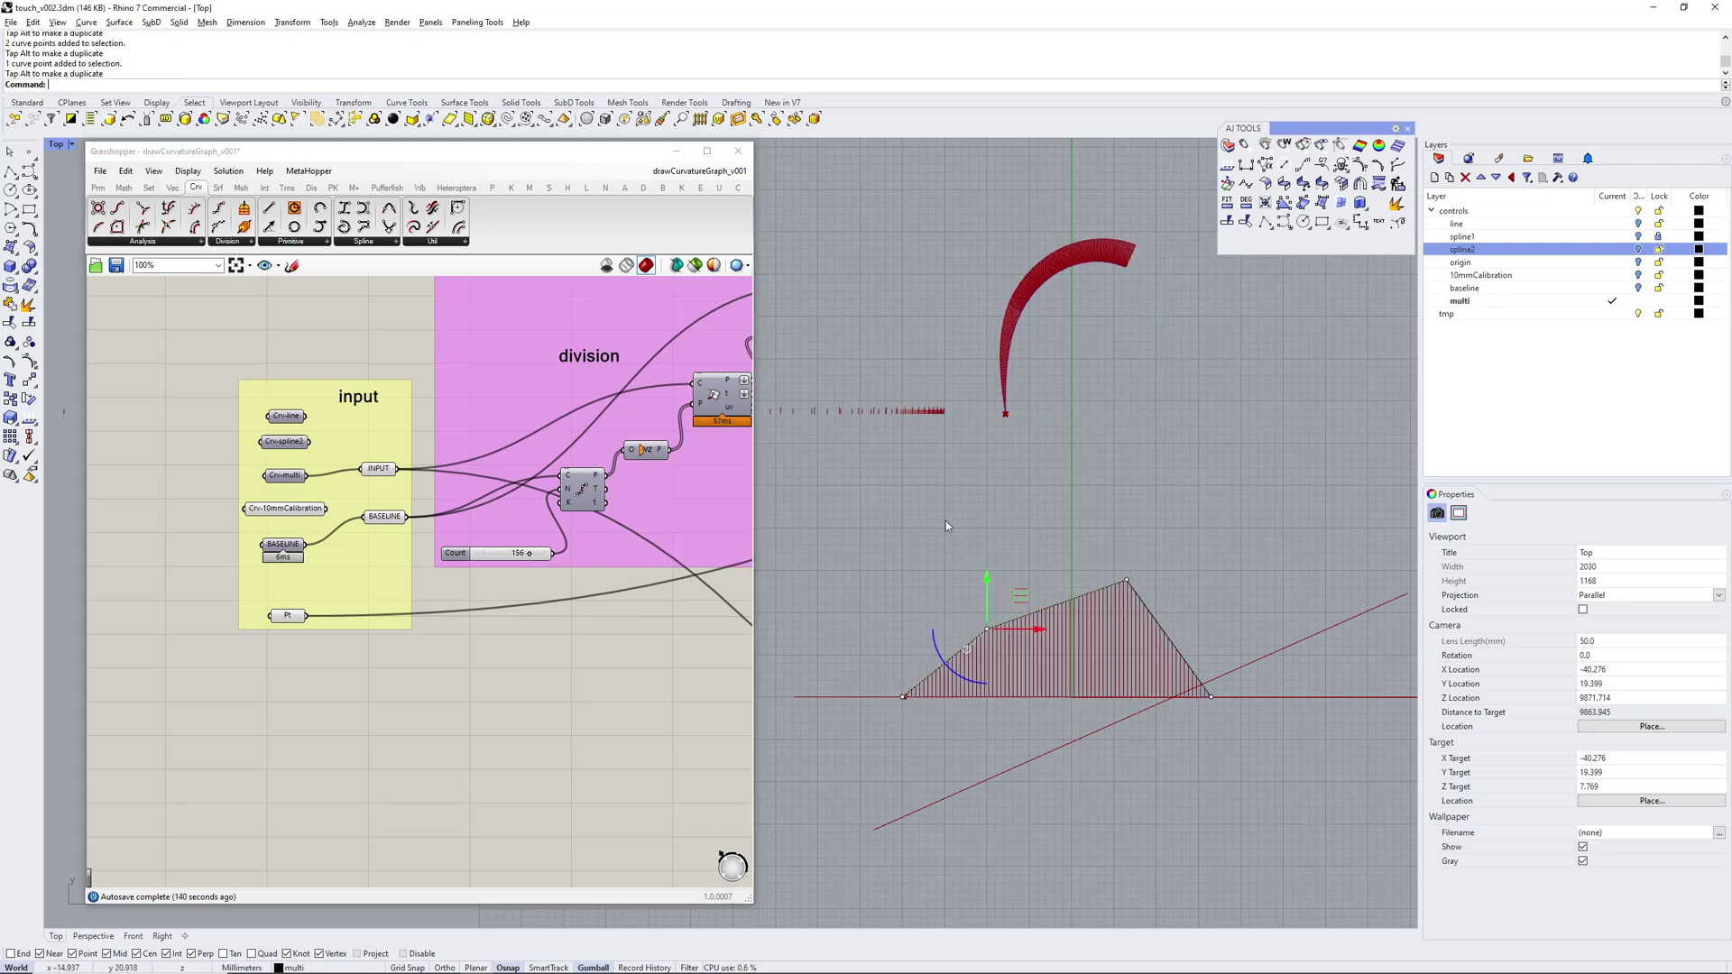
right_click_drag(1198, 462, 1191, 494)
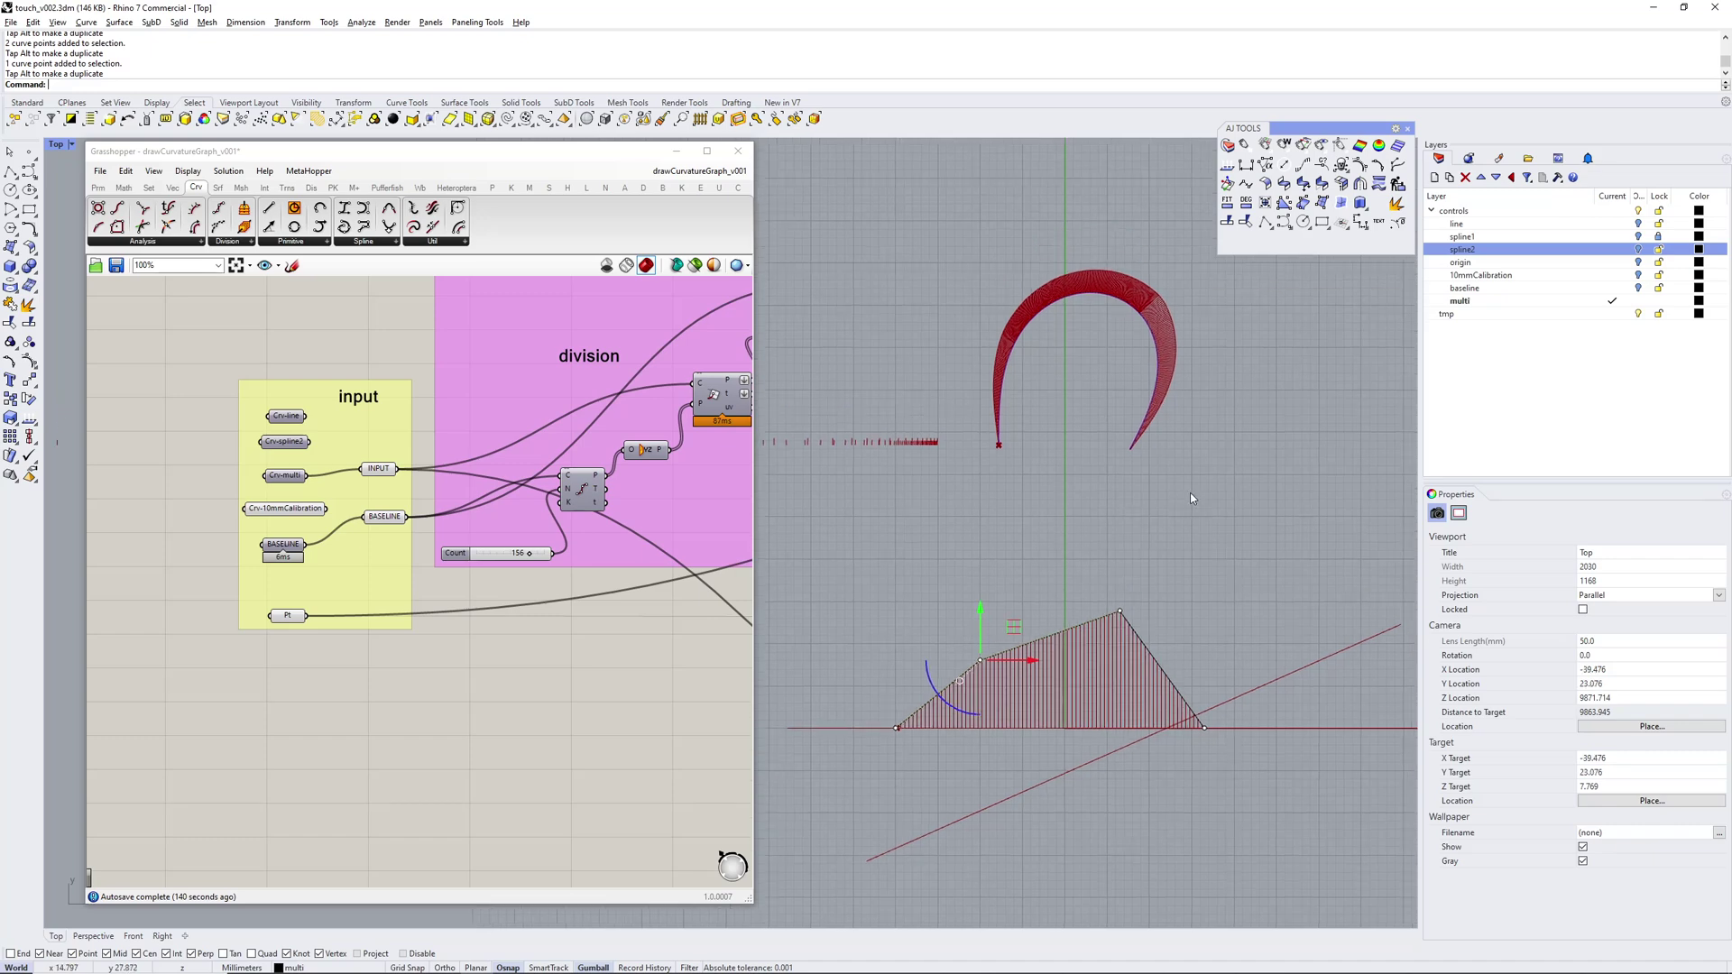